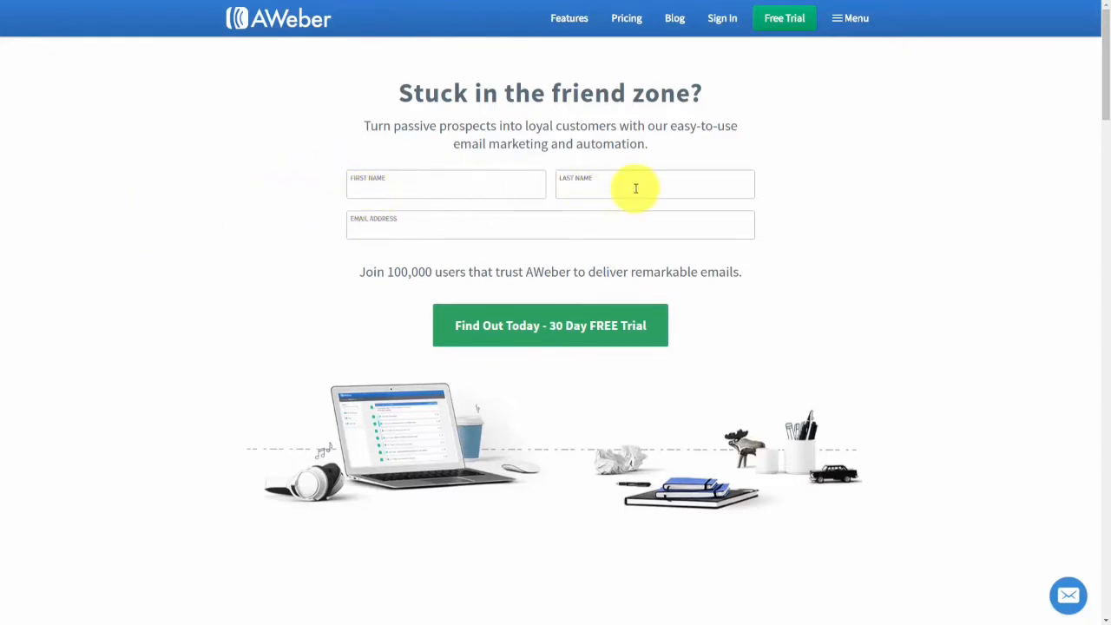
Open the 30-day free trial sign-up page and scroll down to its billing and credit card fields.
click(513, 326)
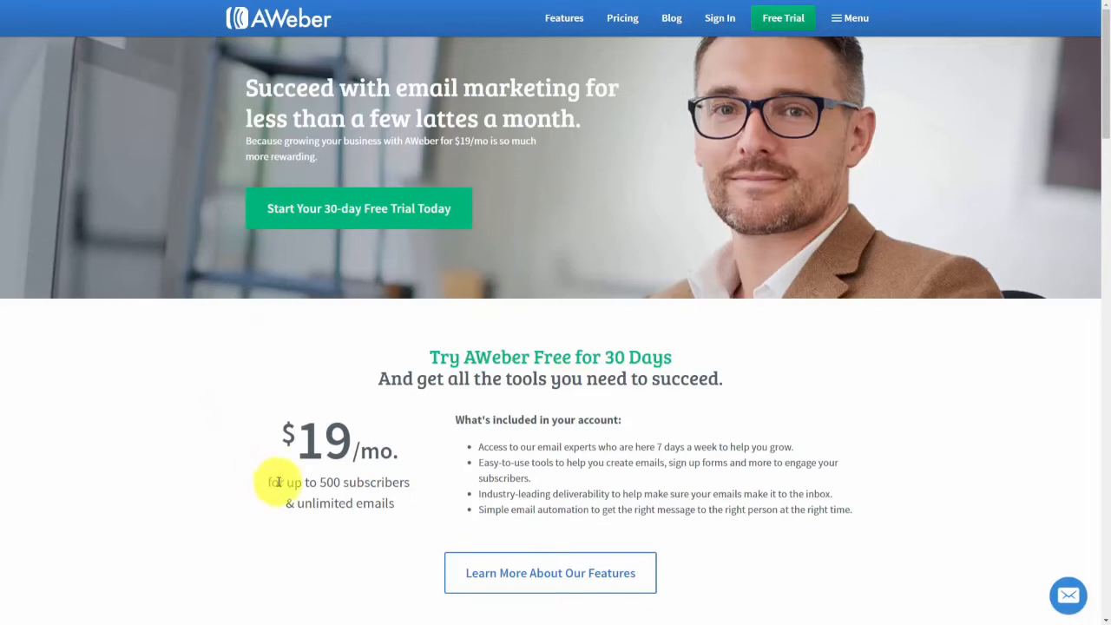
scroll(280, 485, down, 8)
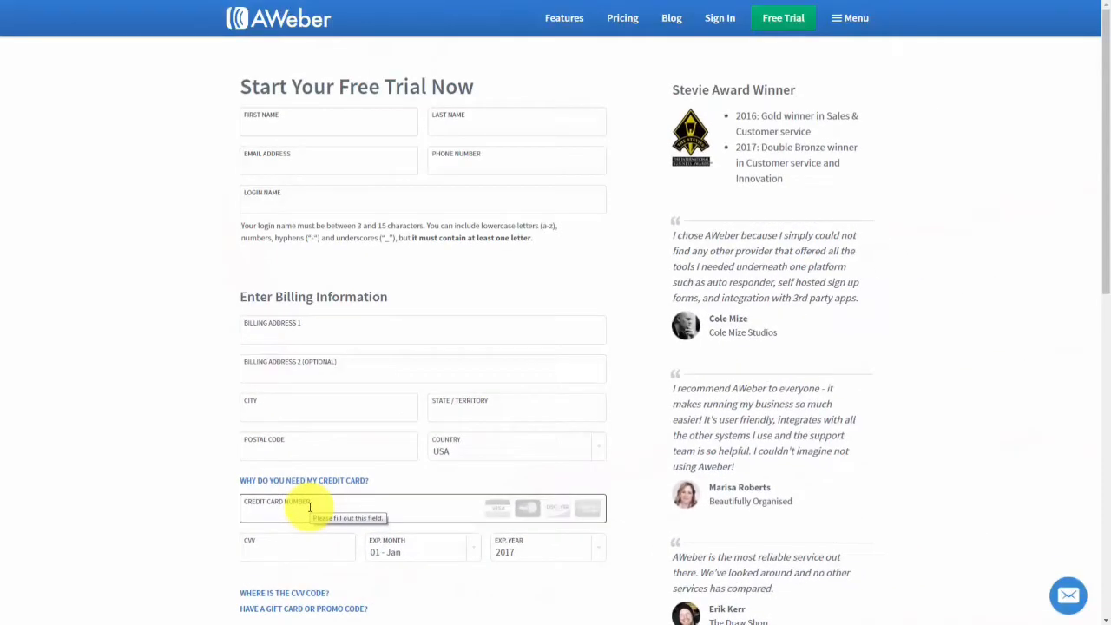
Scroll to the Prepay and save plans and open the Service Agreement link.
scroll(310, 508, down, 6)
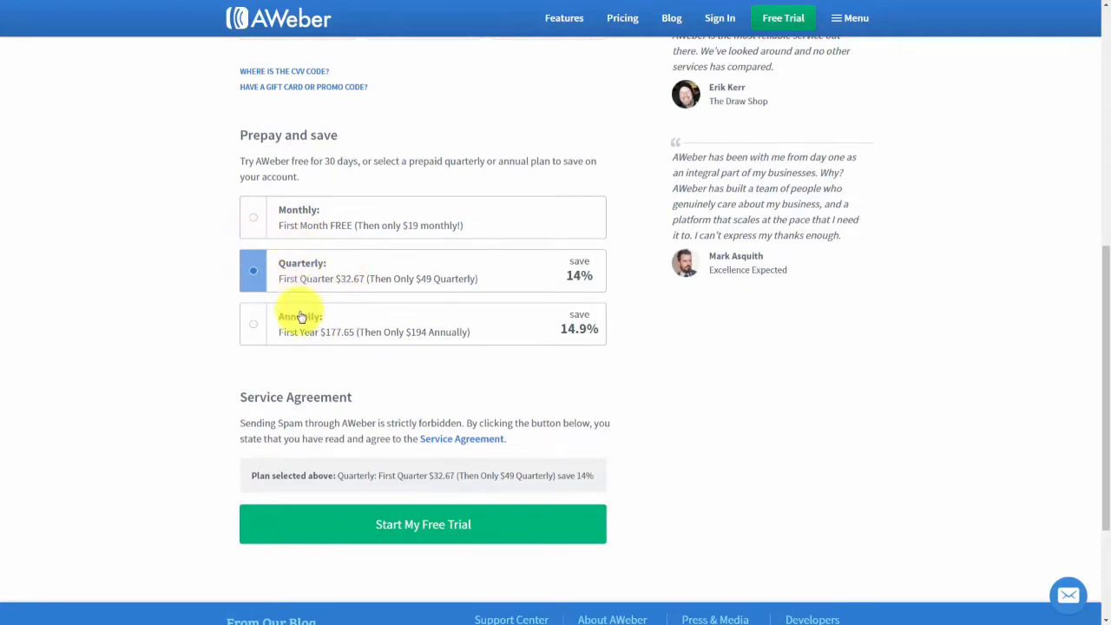
click(431, 446)
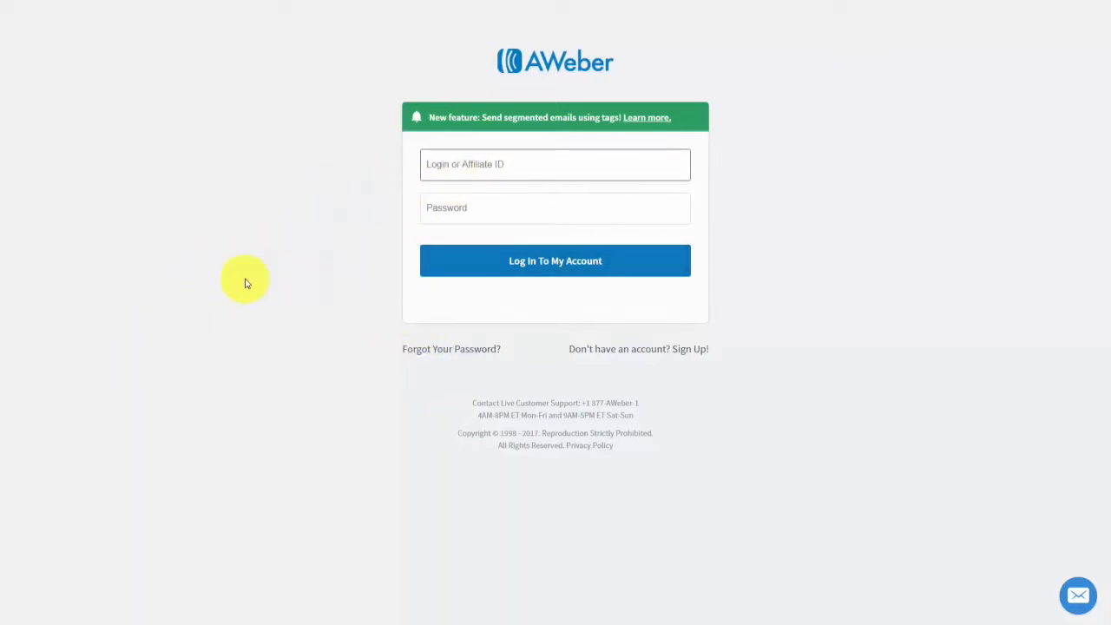
Enter the account login and password and sign in to the Account Overview dashboard.
click(478, 213)
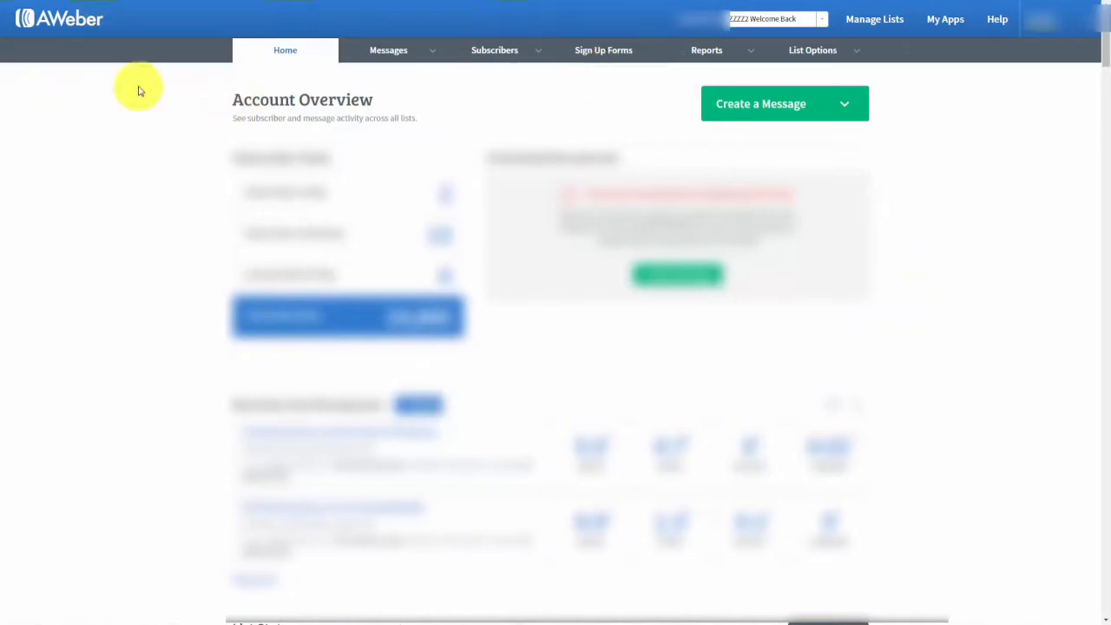
From Manage Lists, choose Create A List to reach the Set Up Your List form.
click(873, 26)
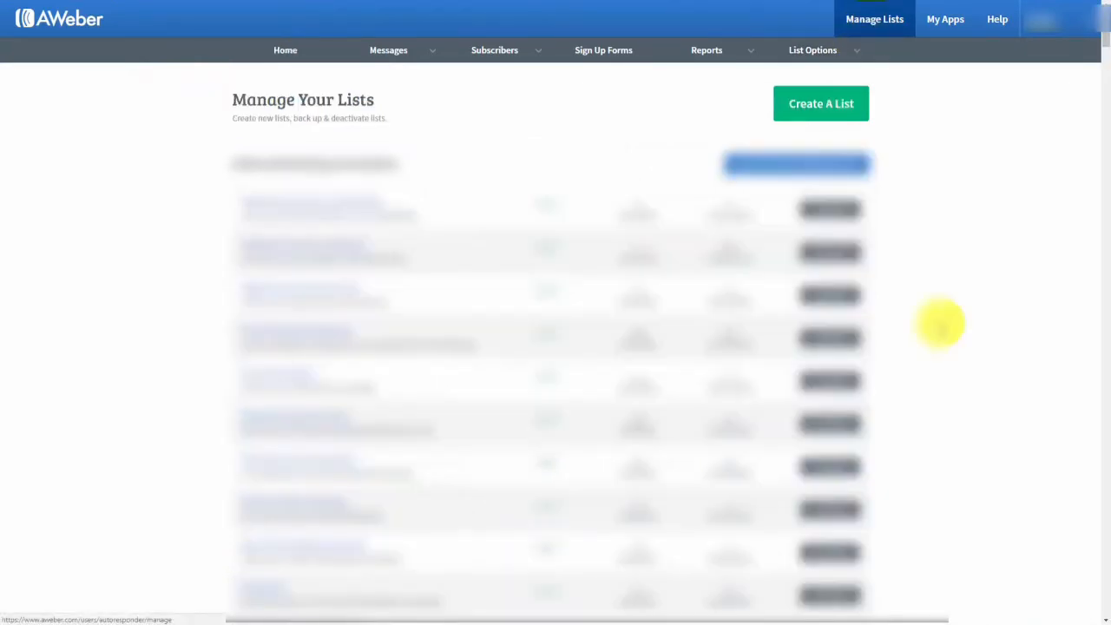
click(799, 110)
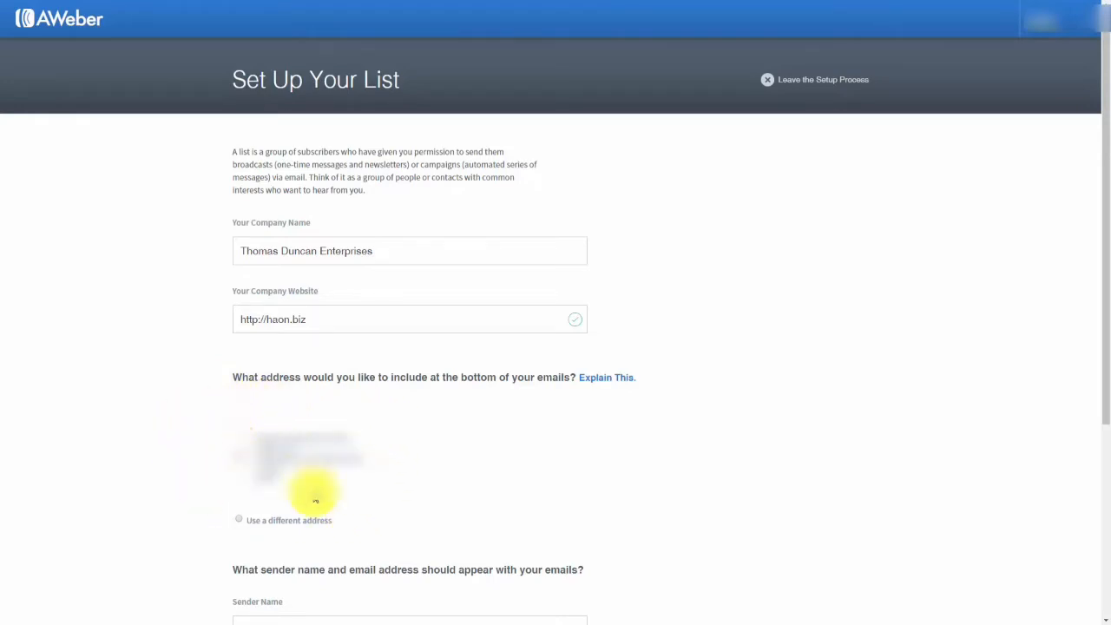
Use a different footer address and fill sender details, then name the list 'Manage Your List with Aweber' and describe it.
click(241, 522)
scroll(434, 488, down, 4)
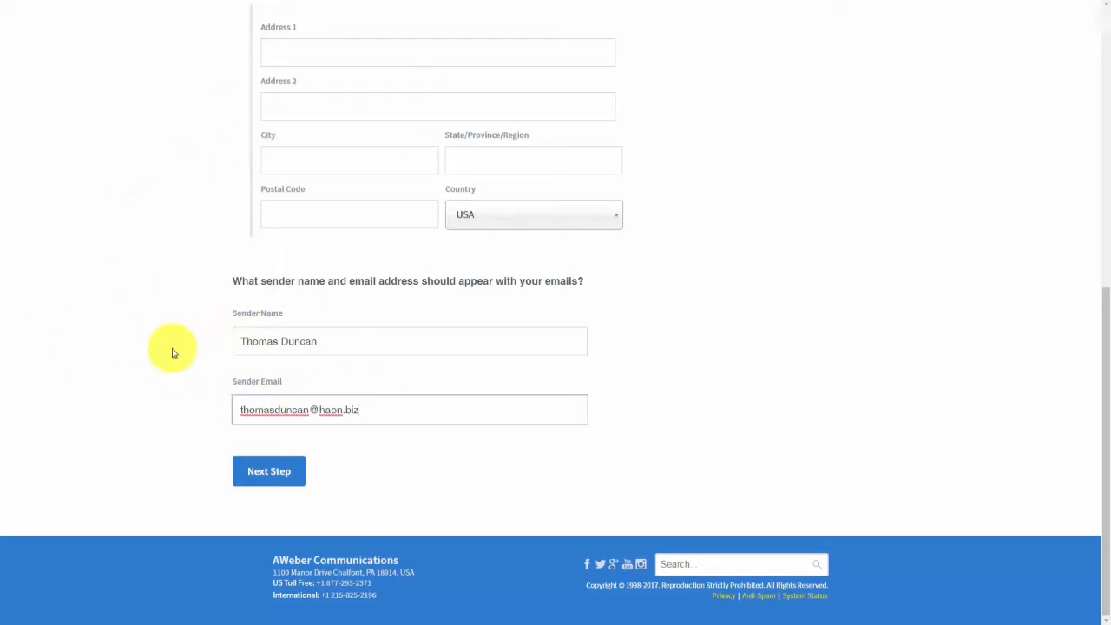
click(280, 483)
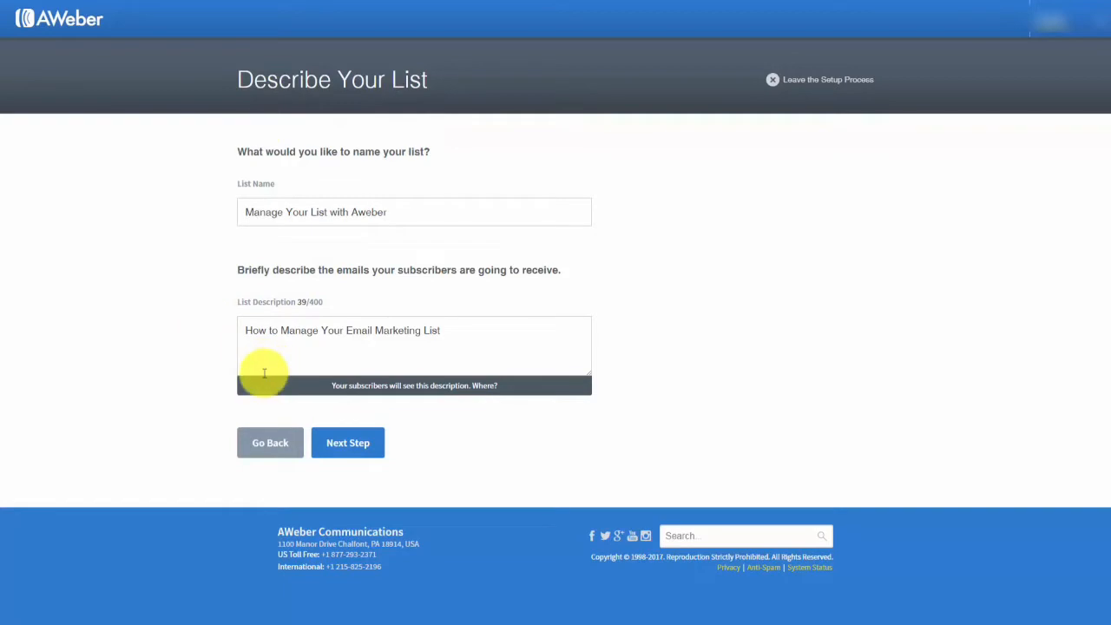
click(346, 453)
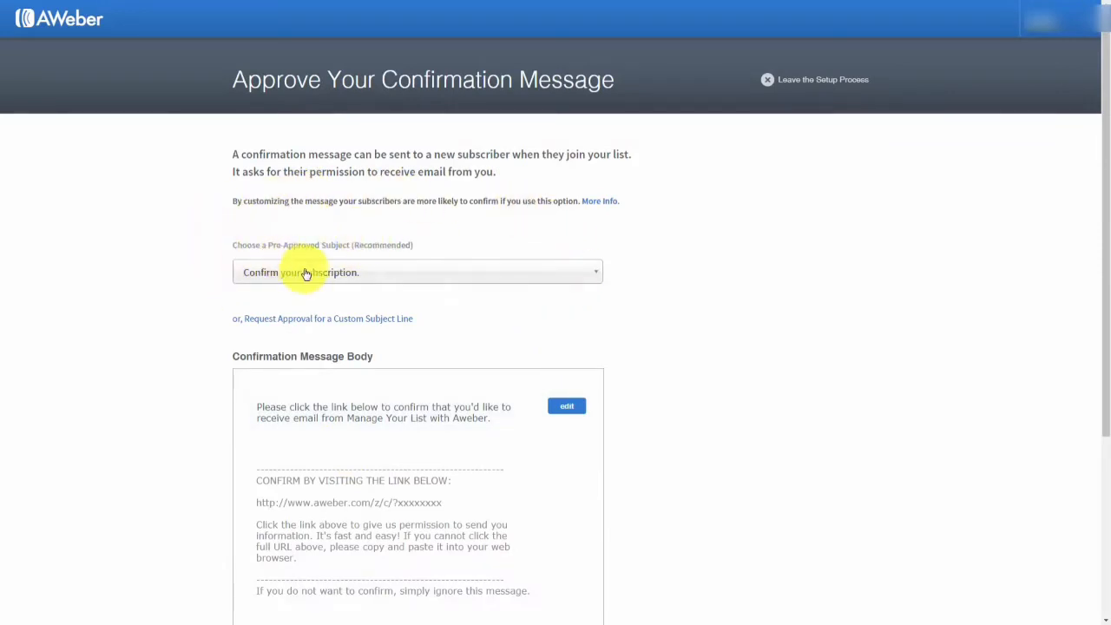
click(579, 285)
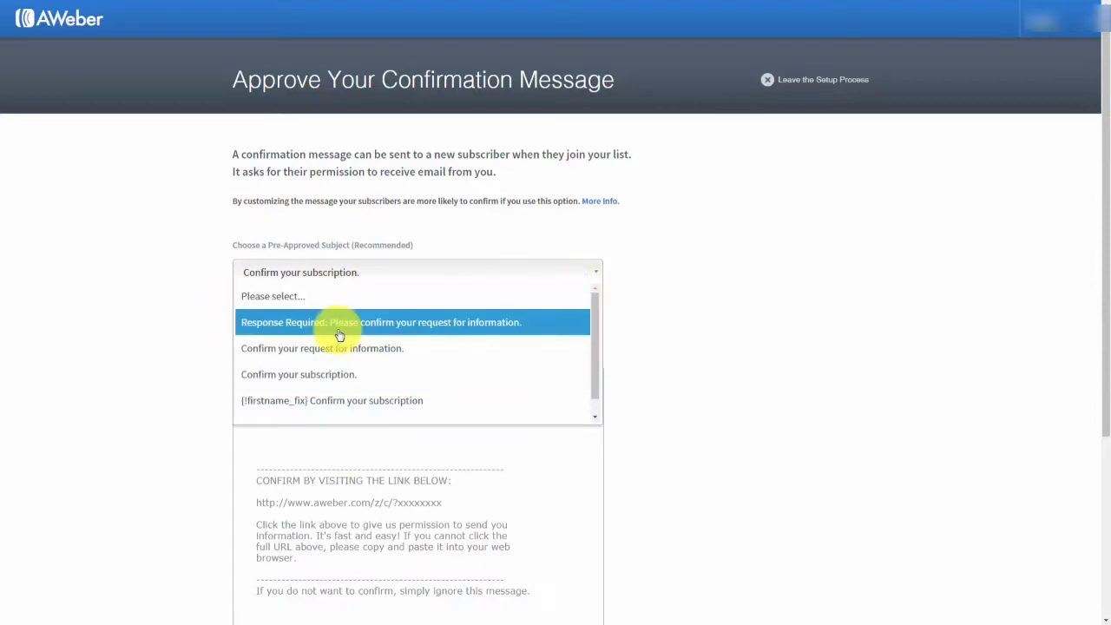
click(189, 248)
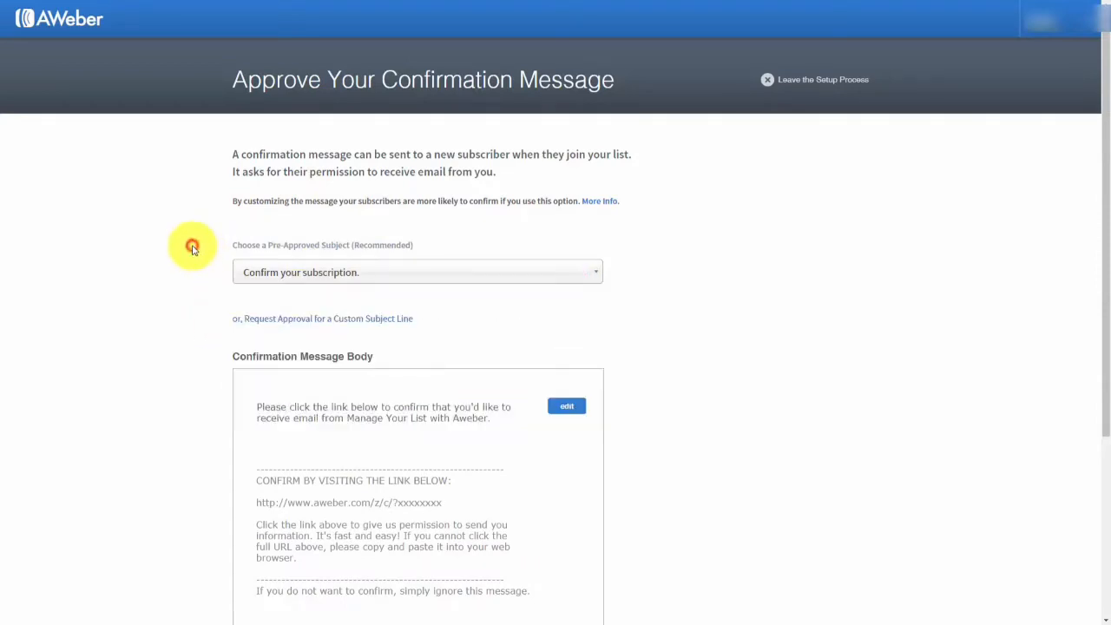
click(329, 321)
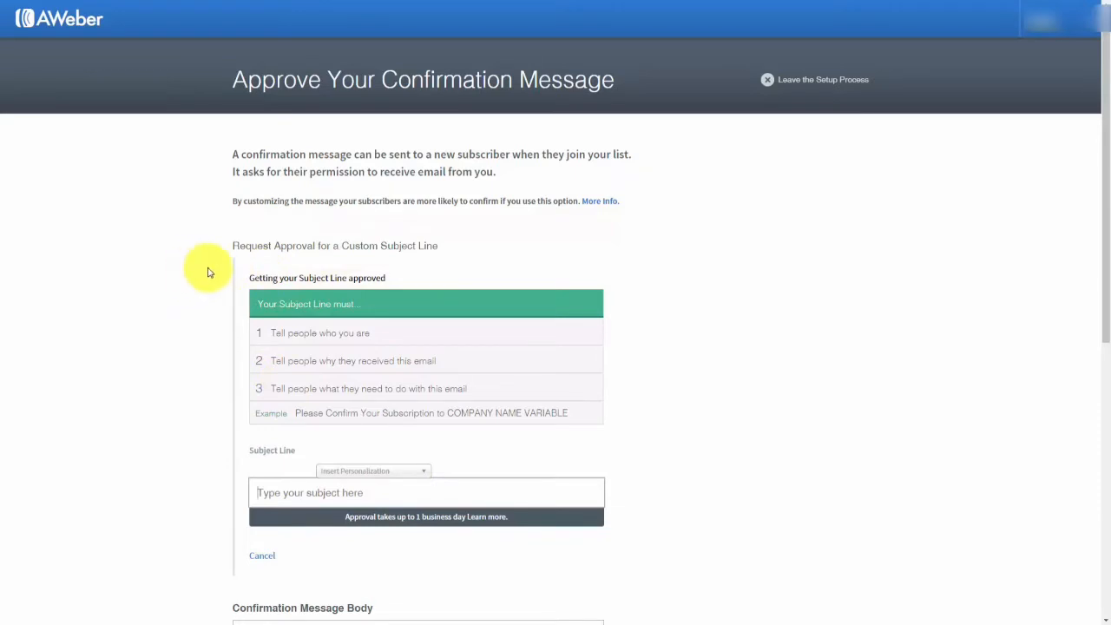
click(262, 555)
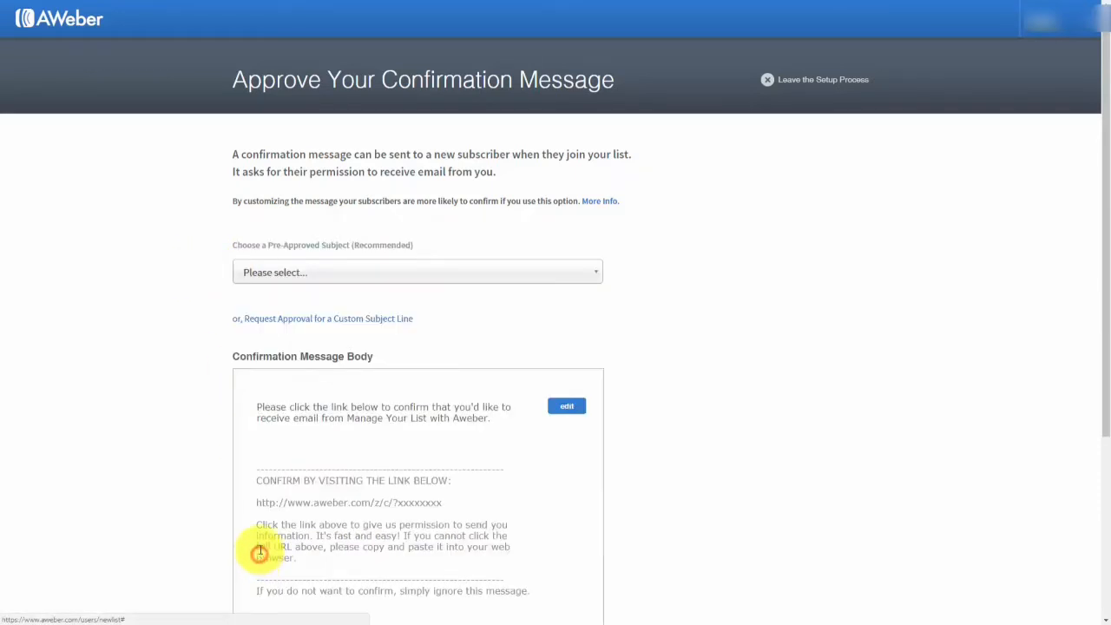
click(445, 275)
click(417, 374)
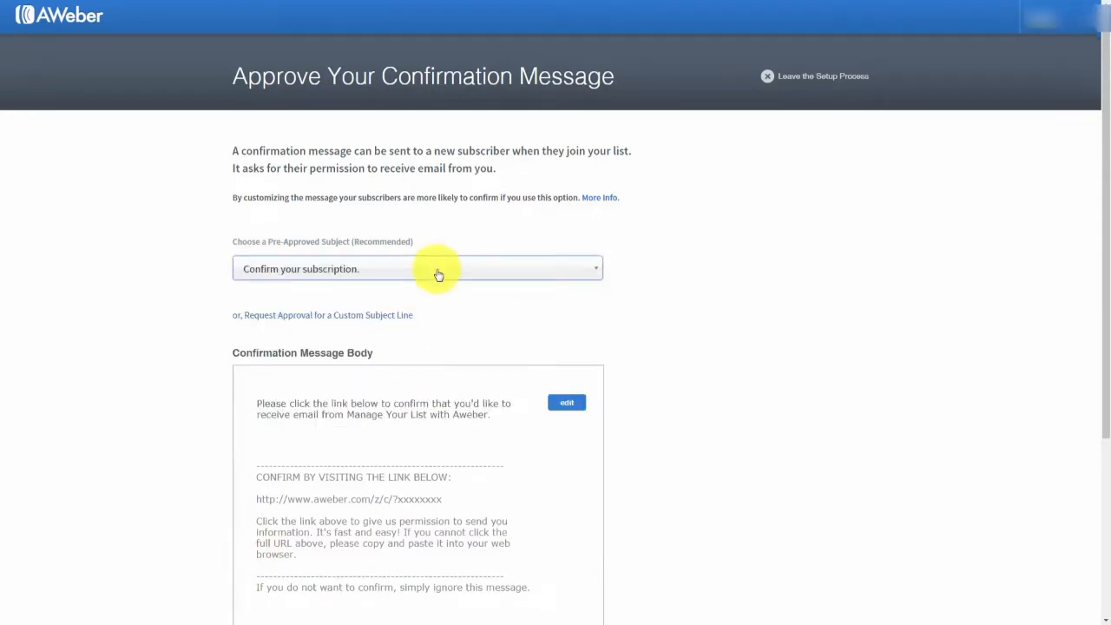
scroll(430, 304, down, 1)
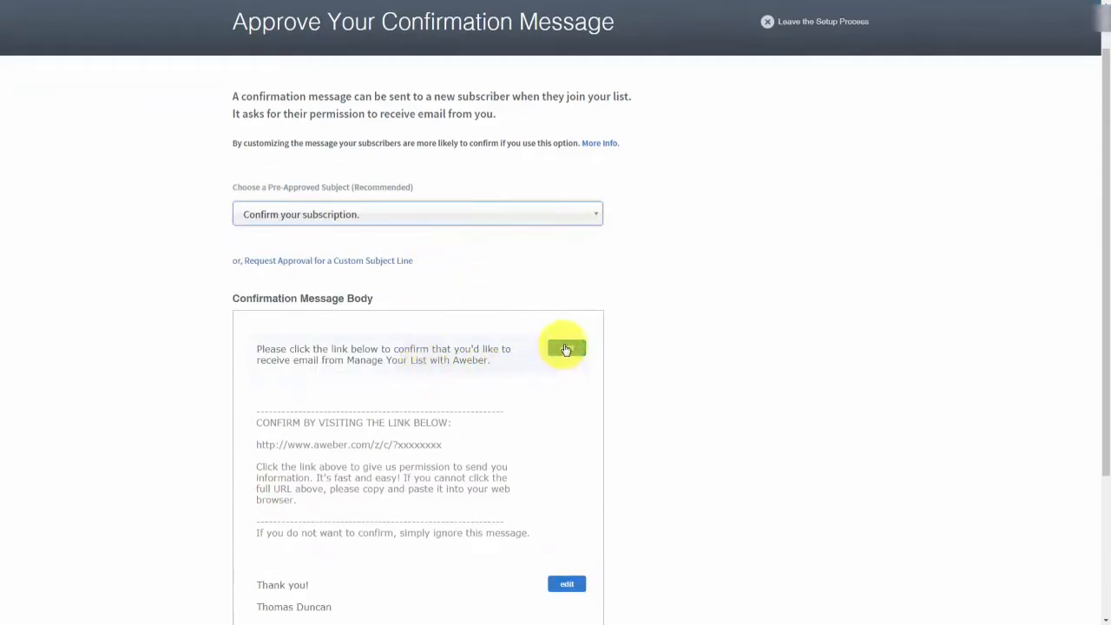
Edit the confirmation message's opening paragraph, trying the {!firstname} and {!firstname_fix} personalization fields.
click(565, 348)
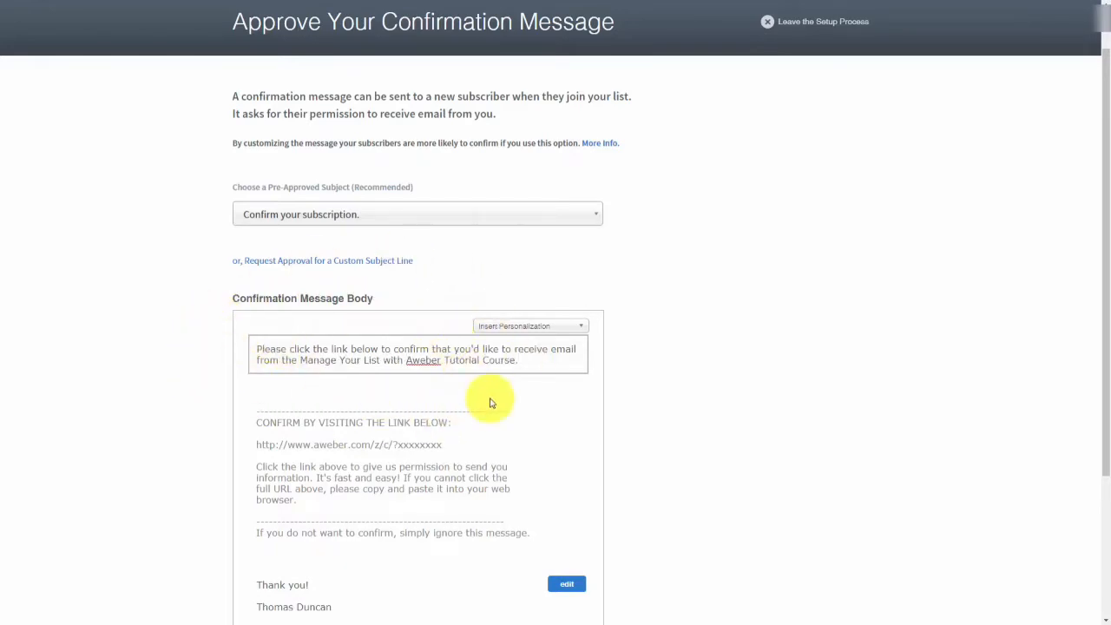
click(581, 330)
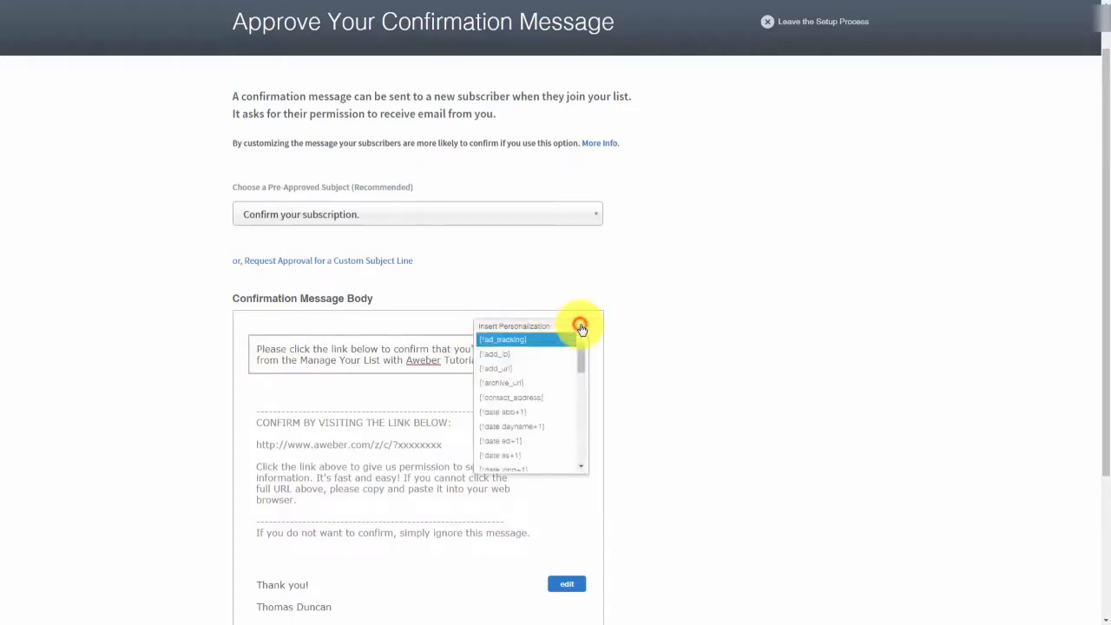
scroll(564, 354, down, 6)
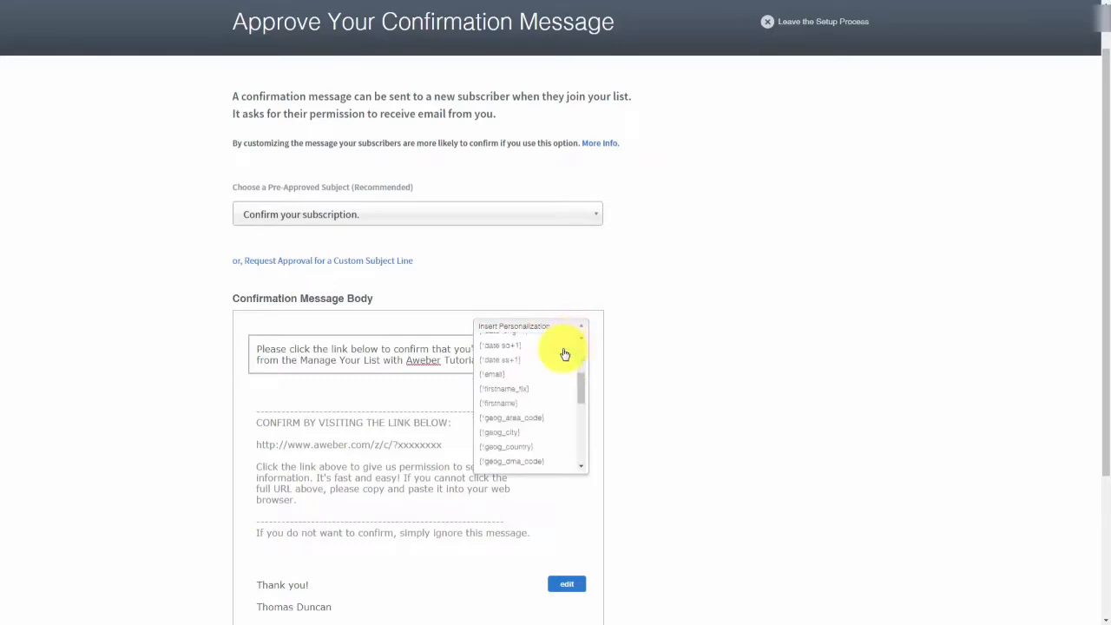
scroll(563, 363, up, 3)
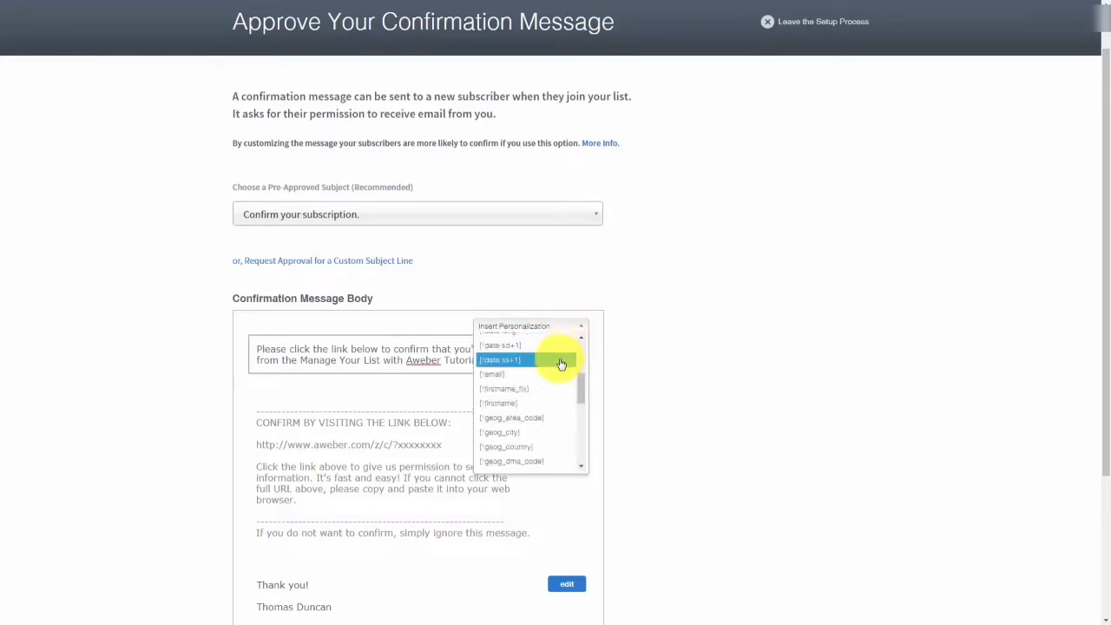
click(498, 405)
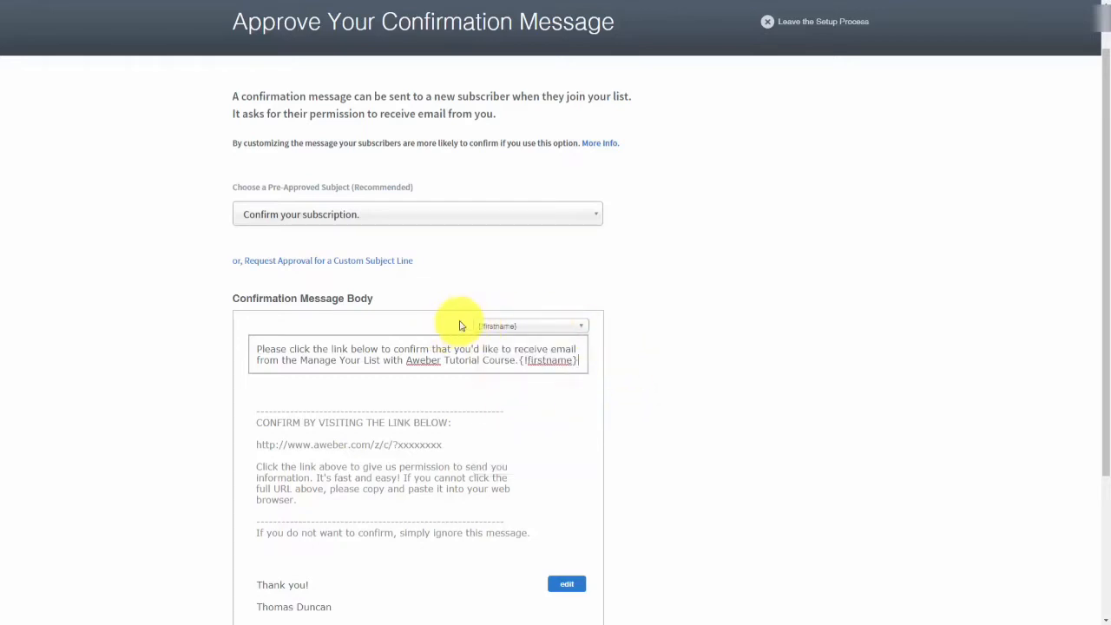
click(556, 327)
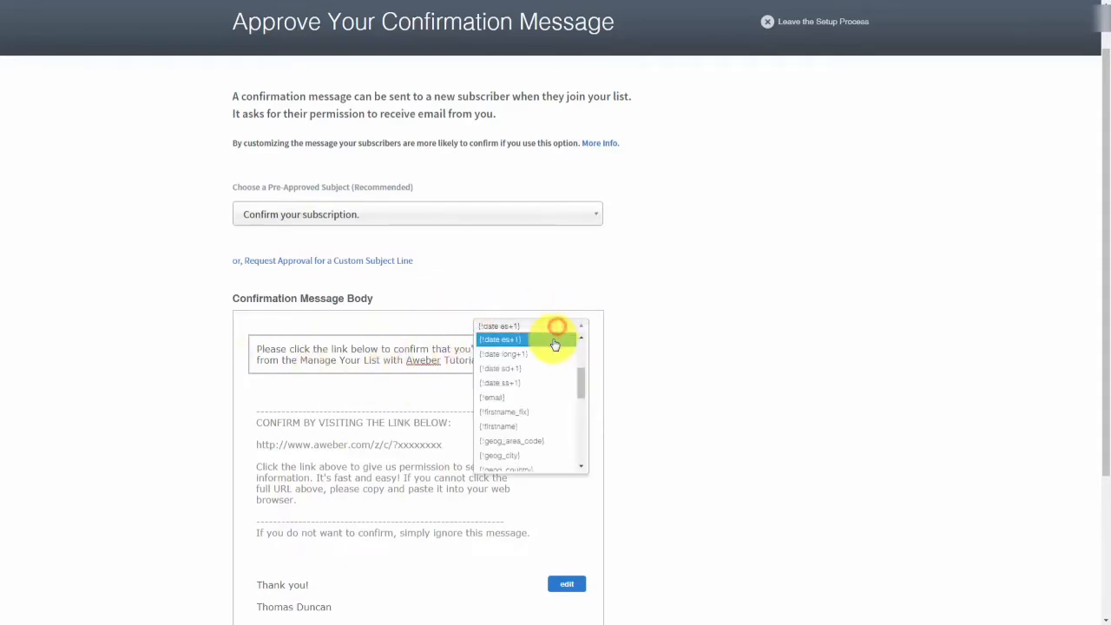
click(540, 418)
text(,)
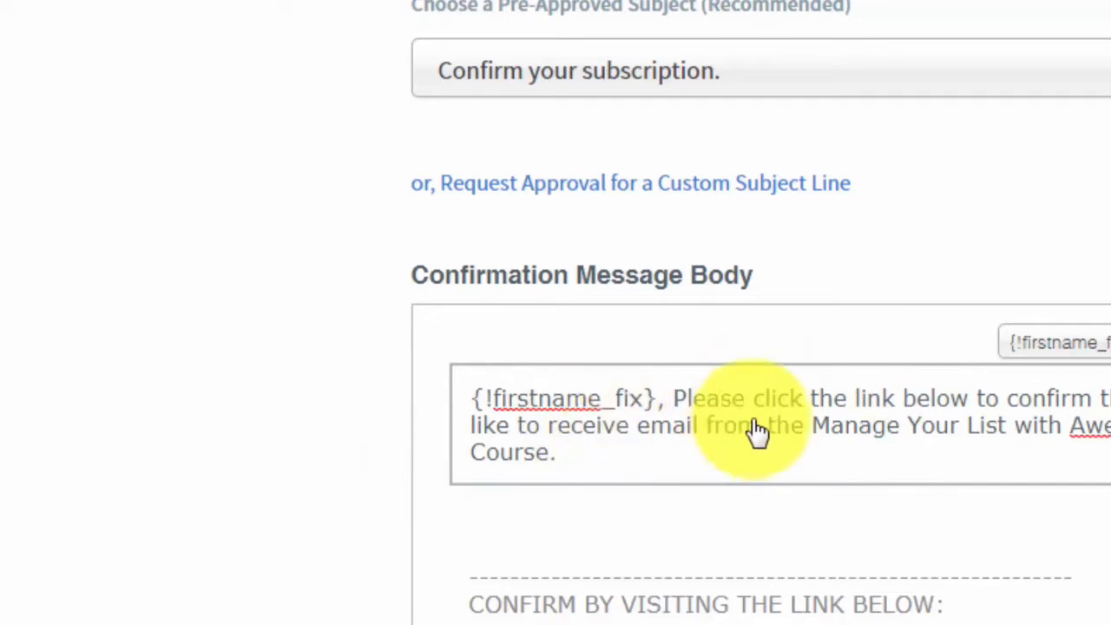
key(BackSpace)
key(BackSpace)
key(BackSpace)
key(BackSpace)
key(BackSpace)
key(BackSpace)
key(BackSpace)
key(BackSpace)
key(BackSpace)
key(BackSpace)
key(BackSpace)
key(BackSpace)
key(BackSpace)
key(BackSpace)
key(BackSpace)
key(BackSpace)
key(BackSpace)
key(BackSpace)
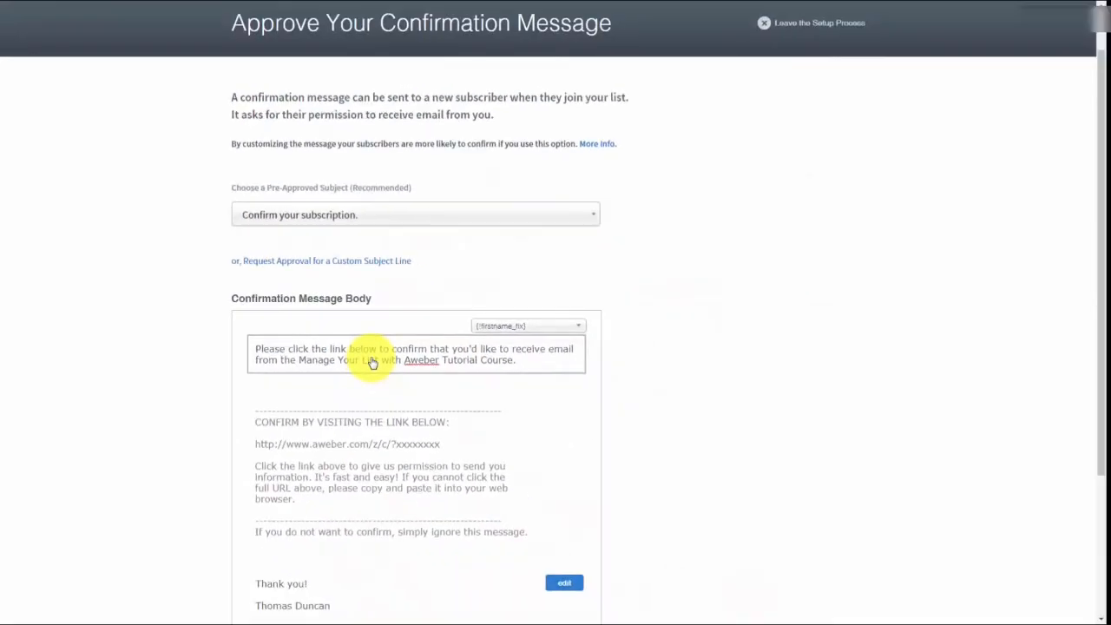
click(562, 582)
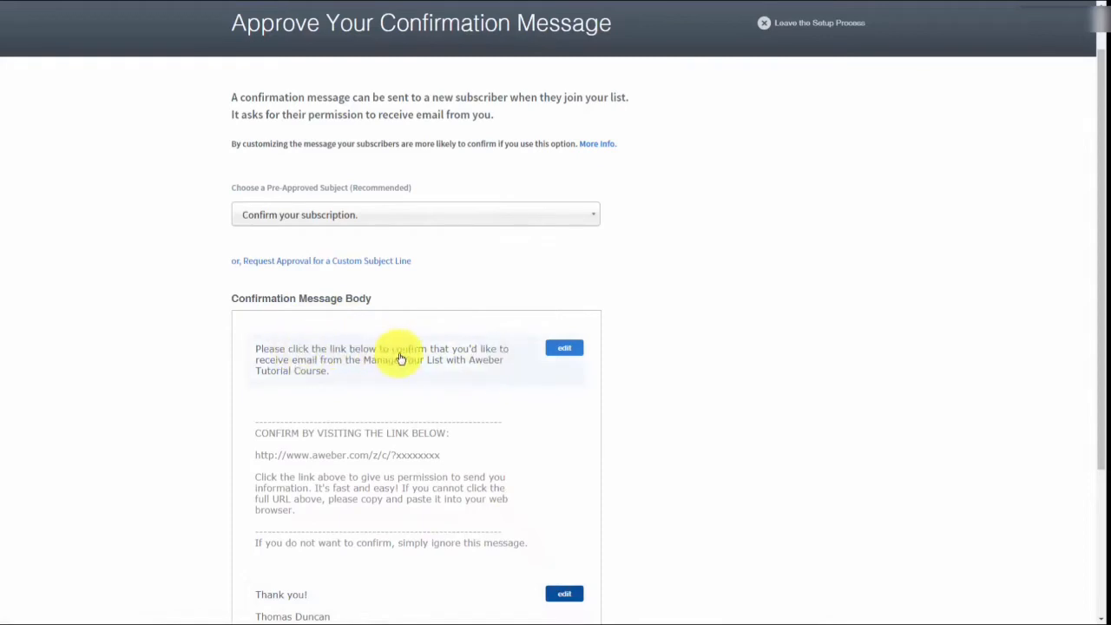
Remove the blank line under 'Thank you!' in the signature, then approve the message to create the list.
scroll(400, 359, down, 2)
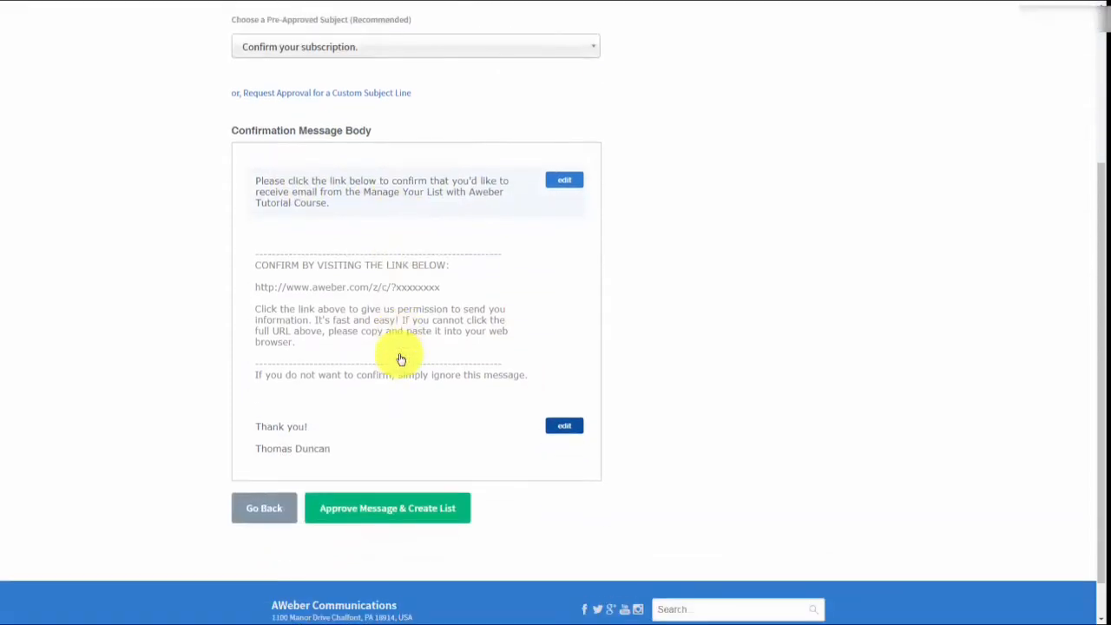
click(561, 426)
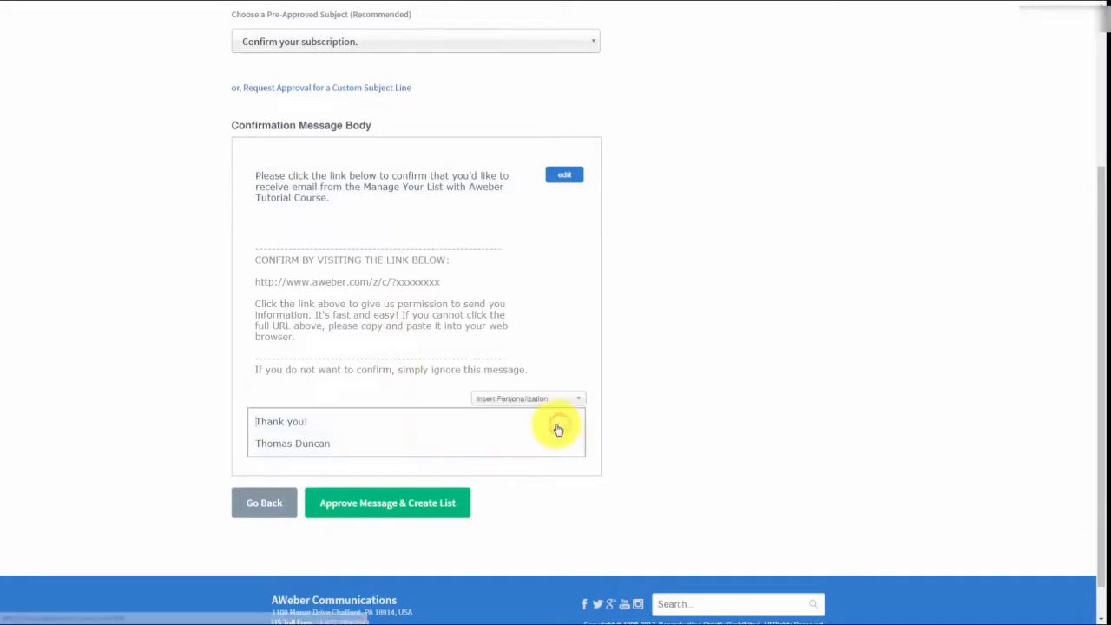
click(275, 431)
key(BackSpace)
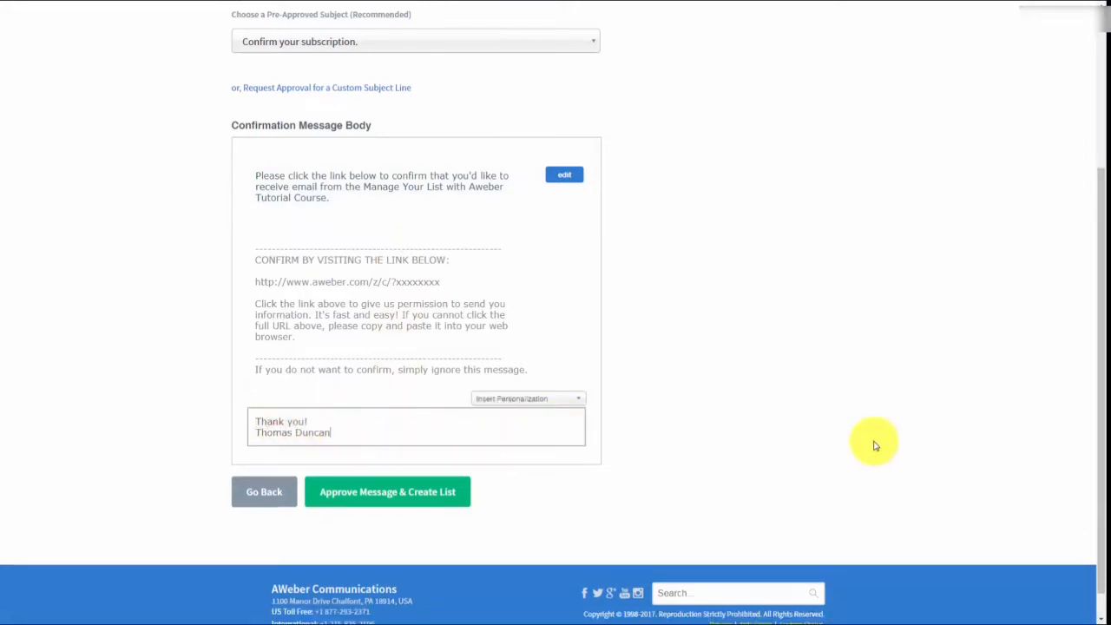
click(875, 447)
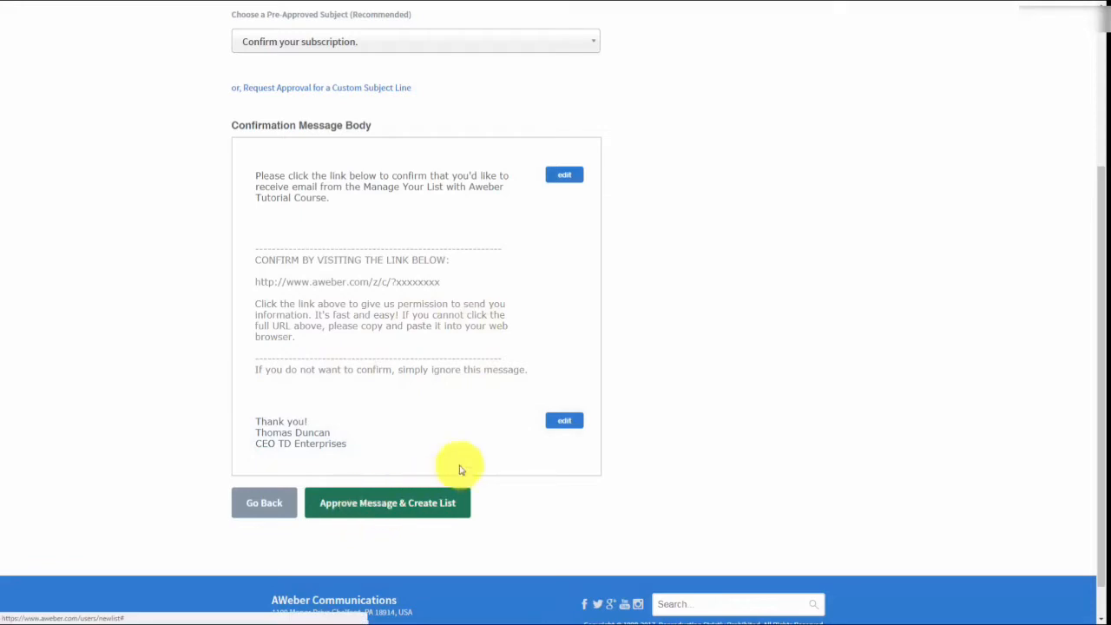
scroll(460, 465, up, 1)
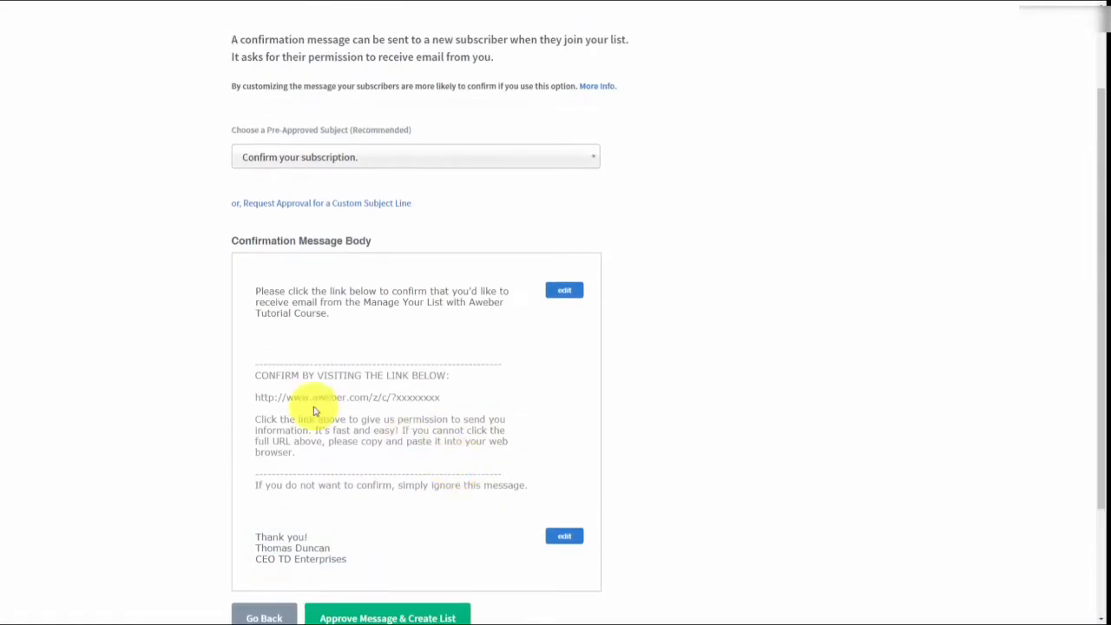
scroll(315, 411, down, 1)
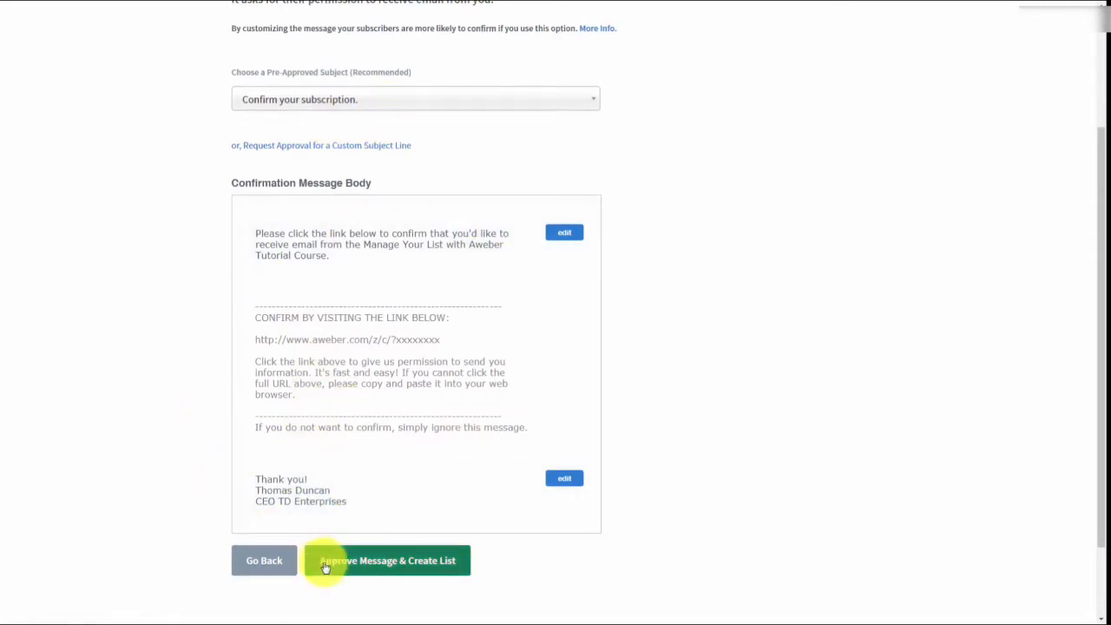
click(354, 563)
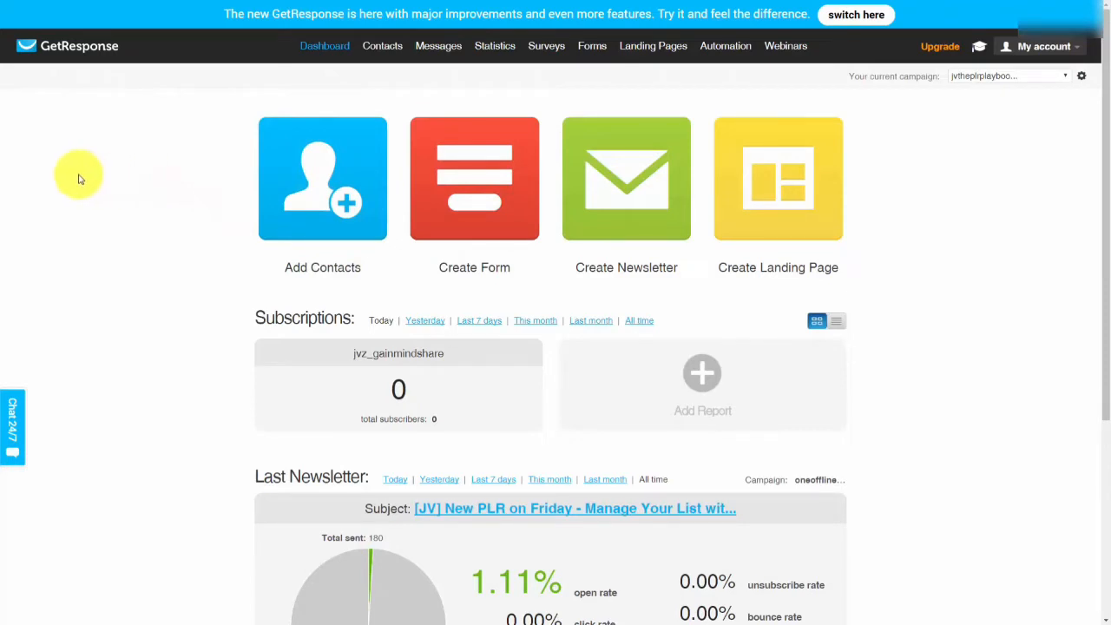
Filter GetResponse contacts to the jvtheplrplaybook campaign's 99 subscribers and show their bulk Actions menu.
mouse_move(379, 50)
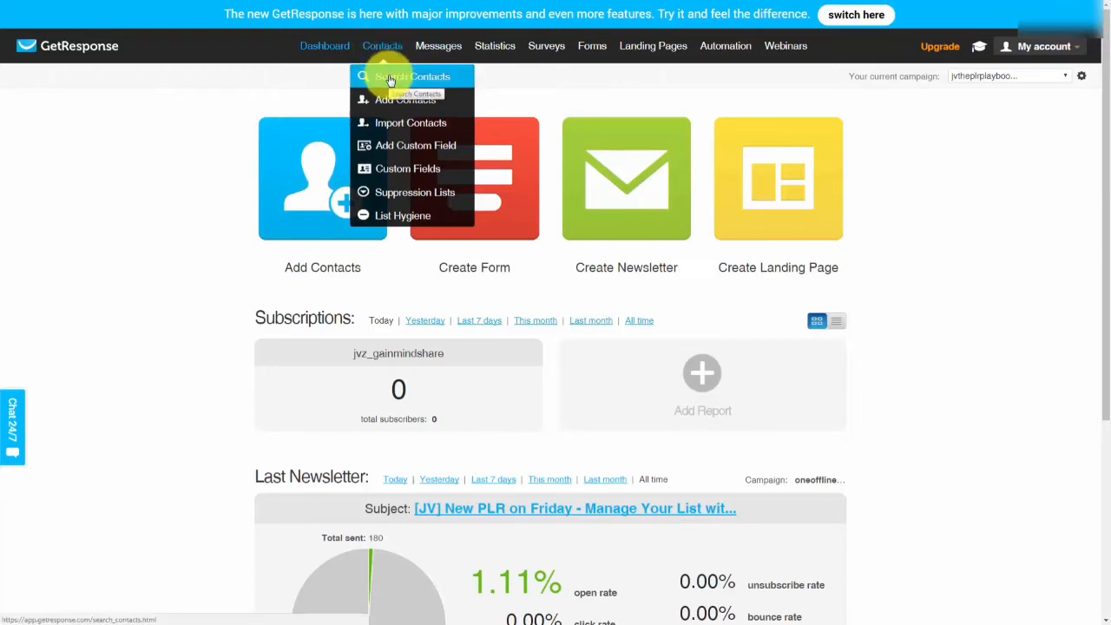
click(389, 79)
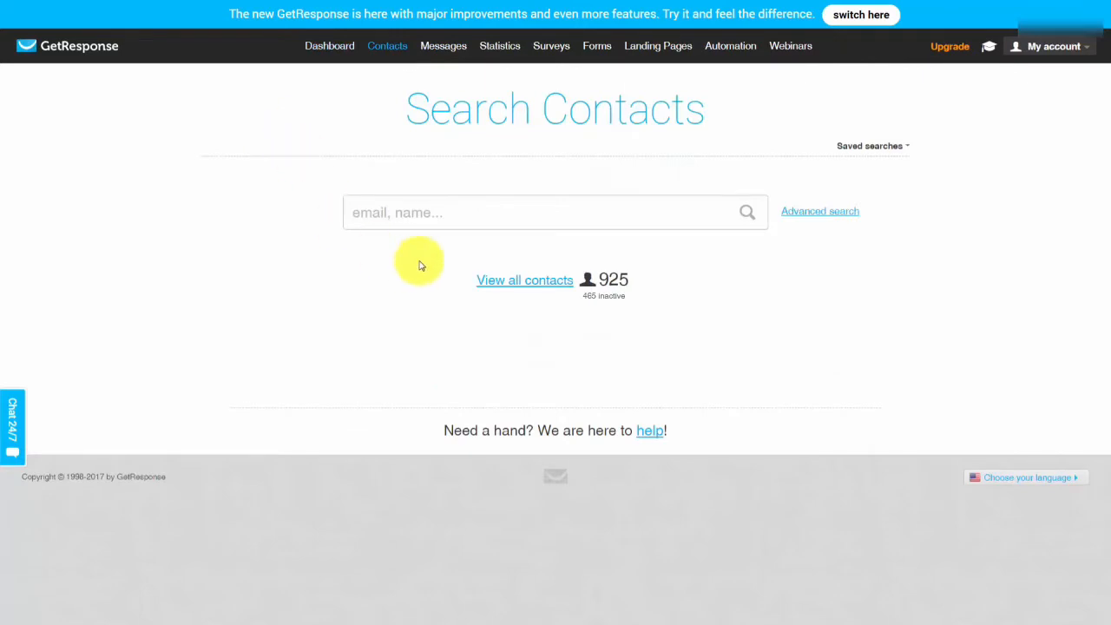
click(503, 281)
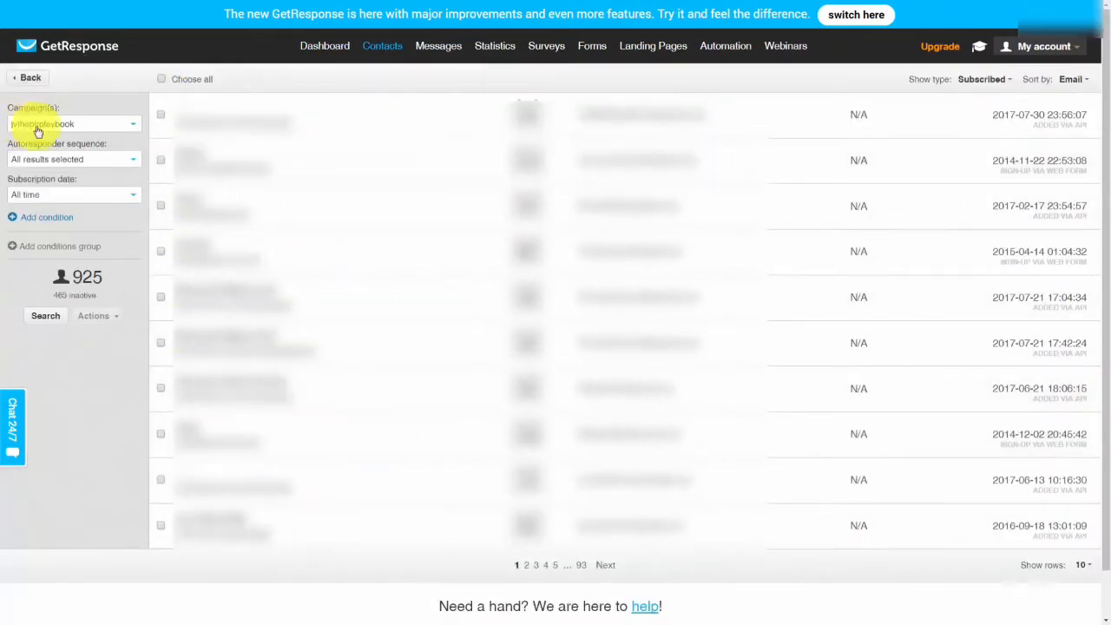
click(43, 318)
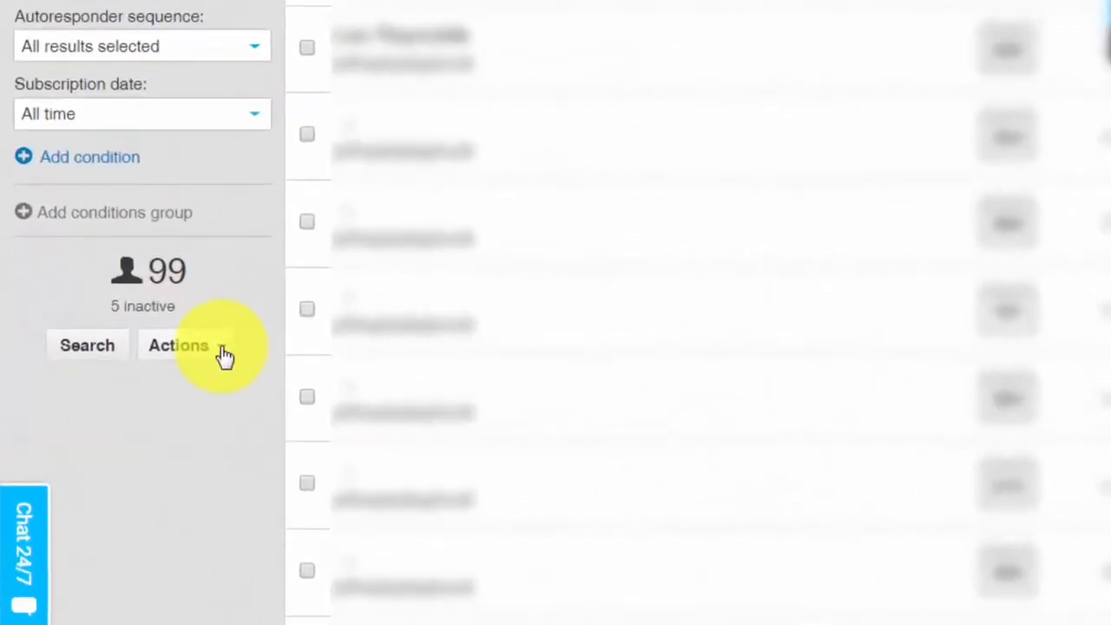
click(223, 350)
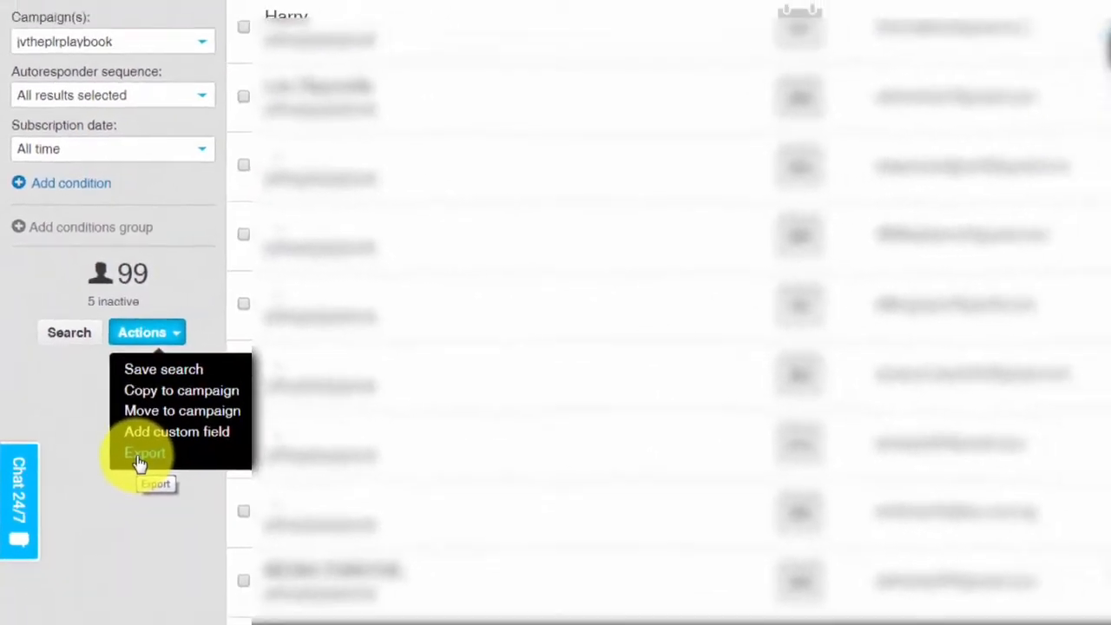
Export the filtered contacts as CSV named listfromgetresponse and download listfromgetresponse.csv.
click(178, 500)
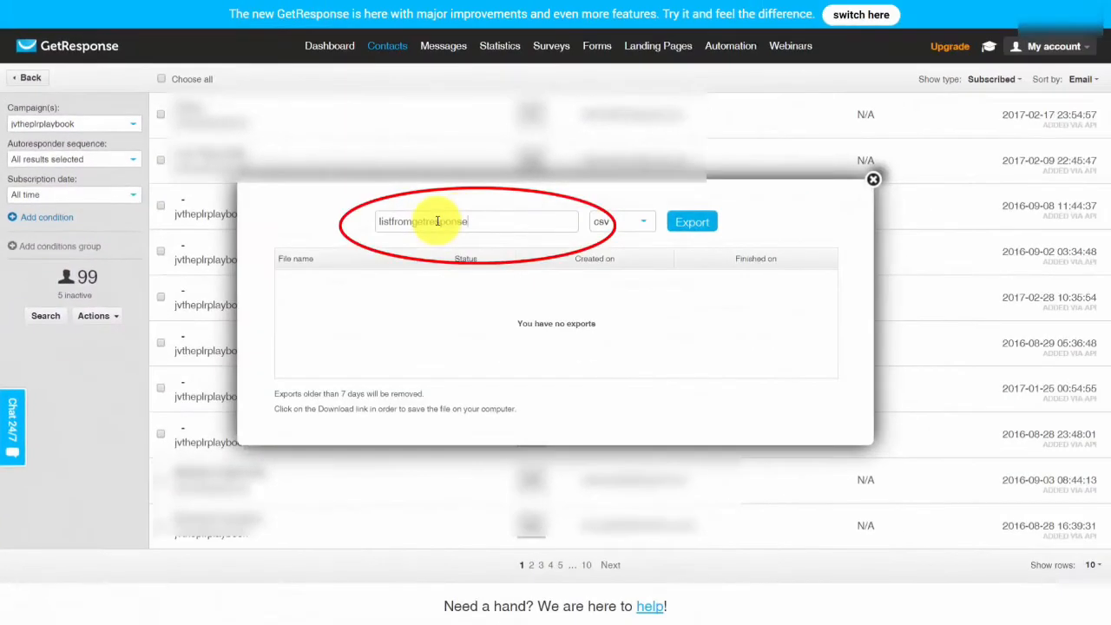
click(469, 224)
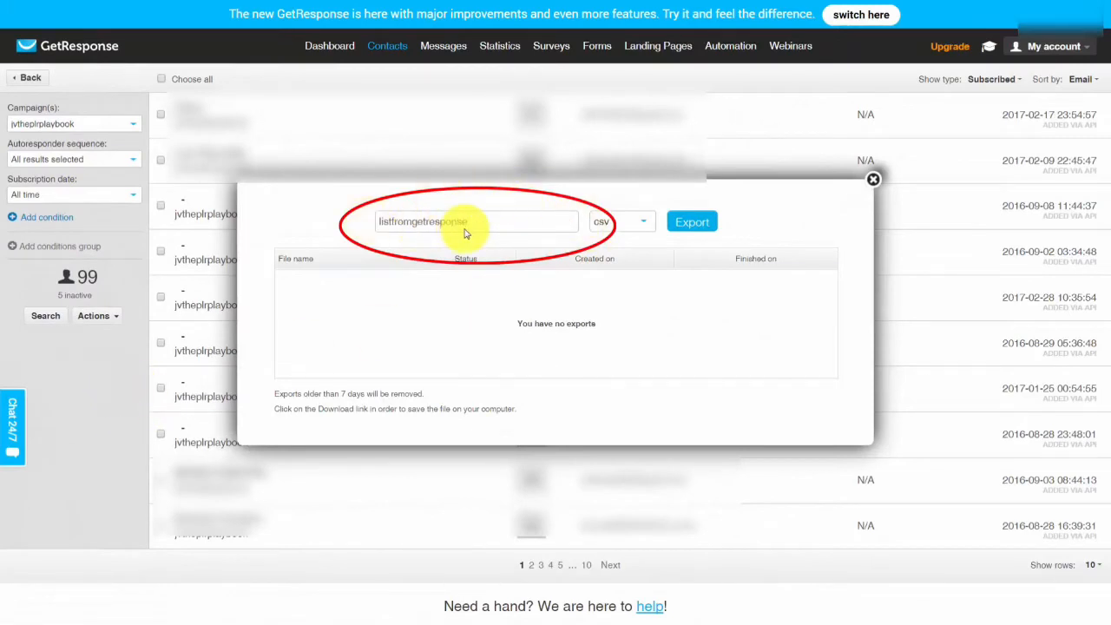
click(683, 223)
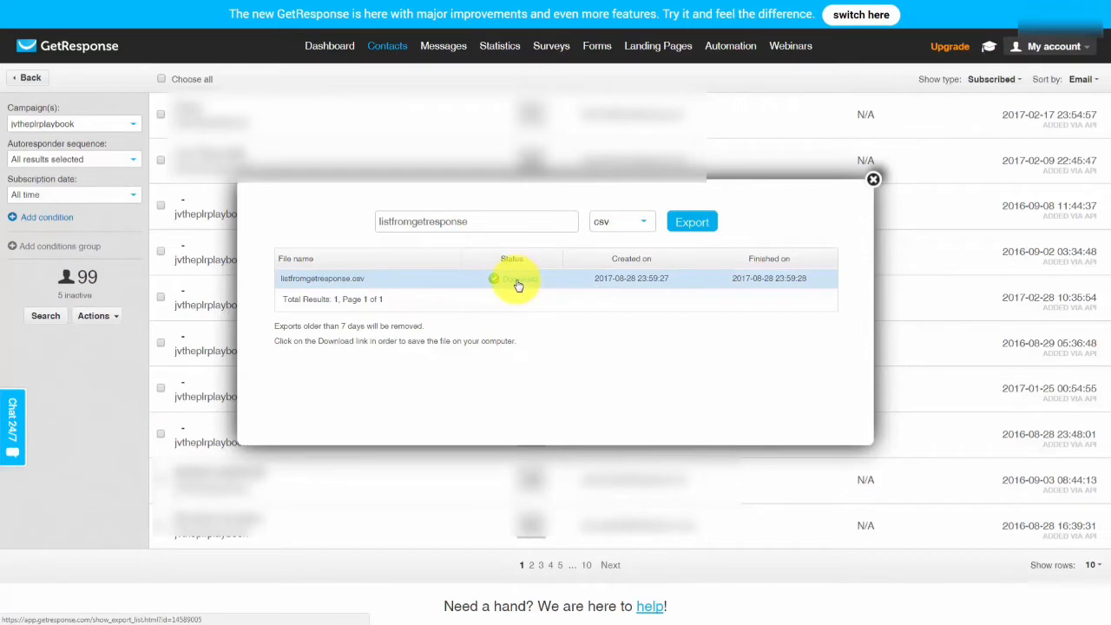
click(518, 286)
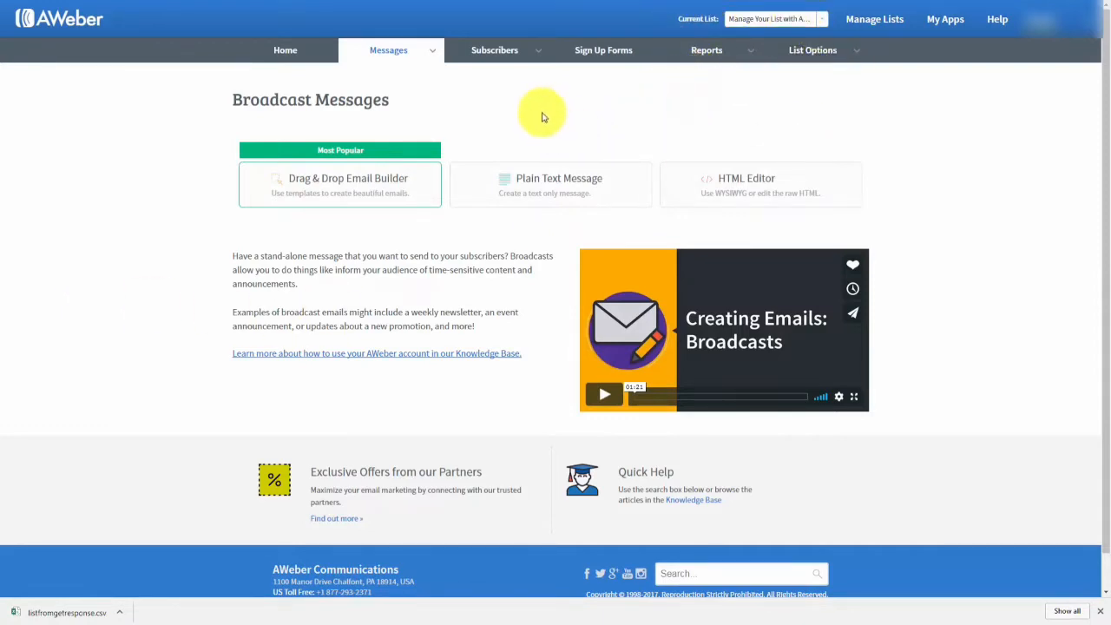
Import more than 10 subscribers by uploading listfromgetresponse.csv, with name and email mapped to Name and Email.
mouse_move(541, 59)
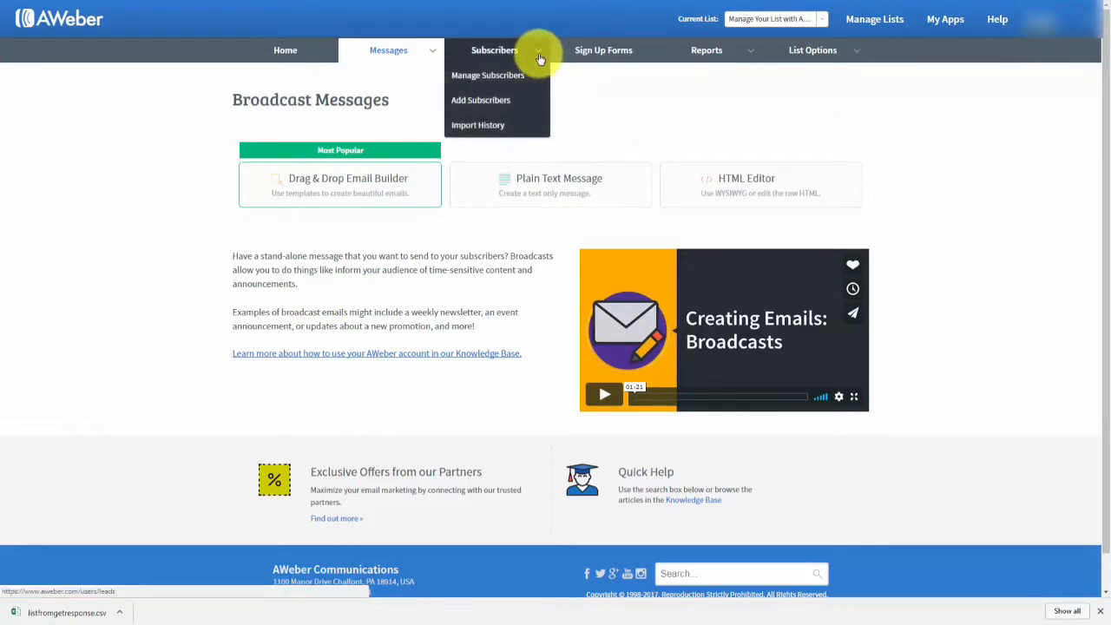
click(481, 103)
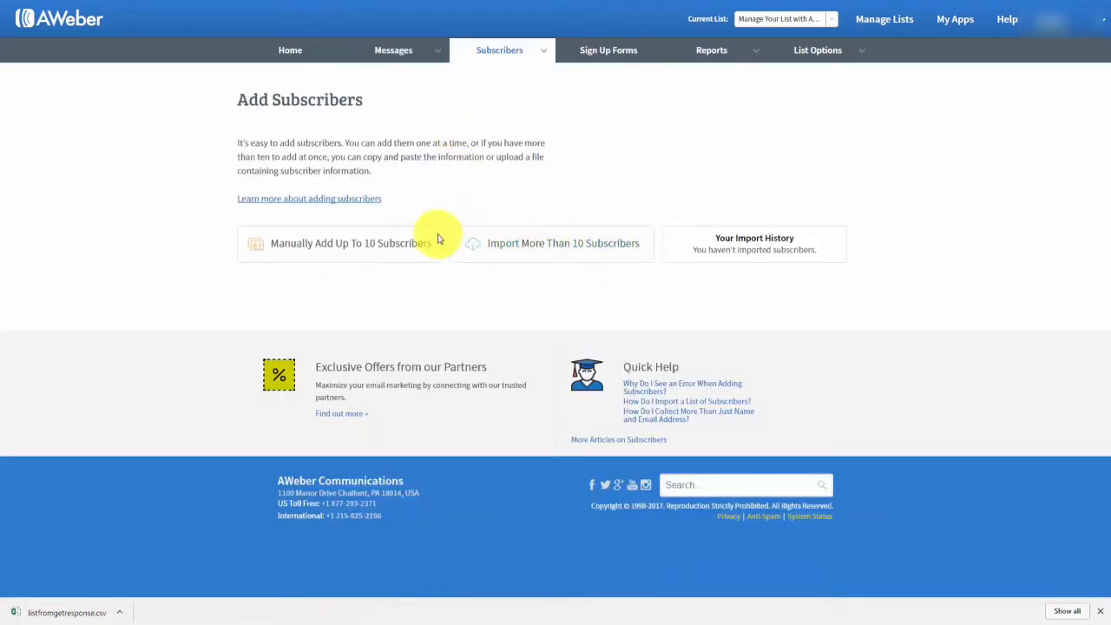
click(518, 248)
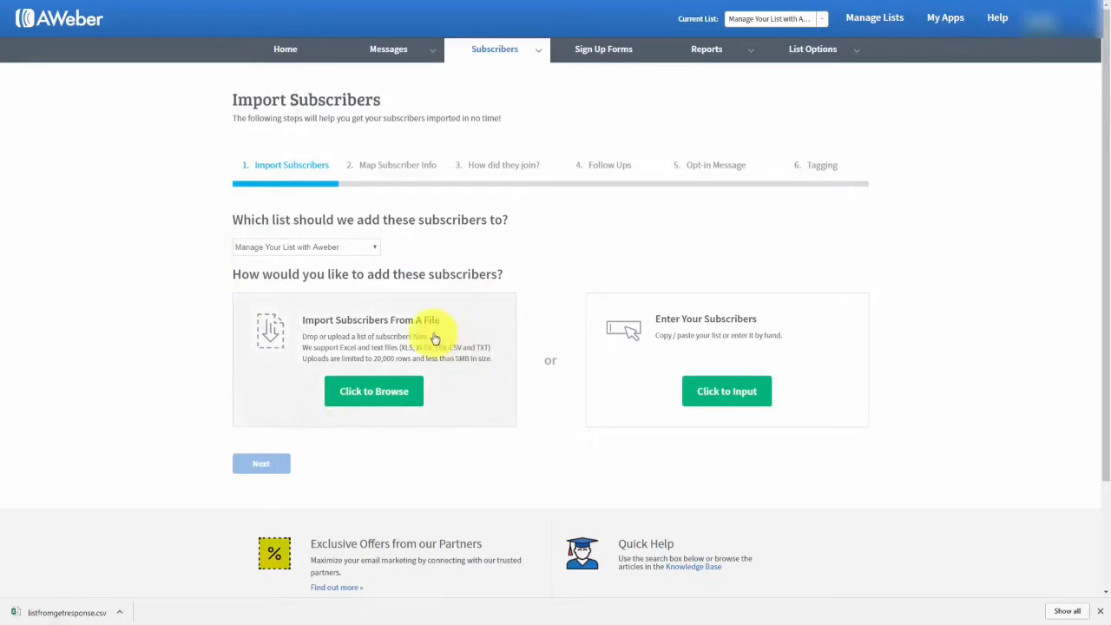
click(373, 391)
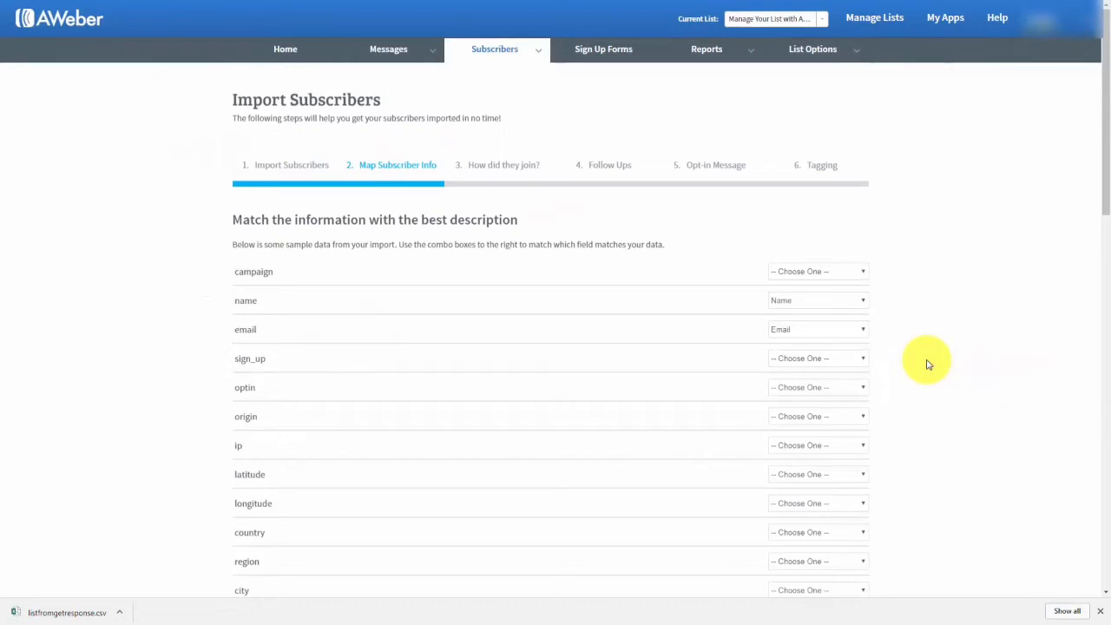
scroll(928, 364, down, 15)
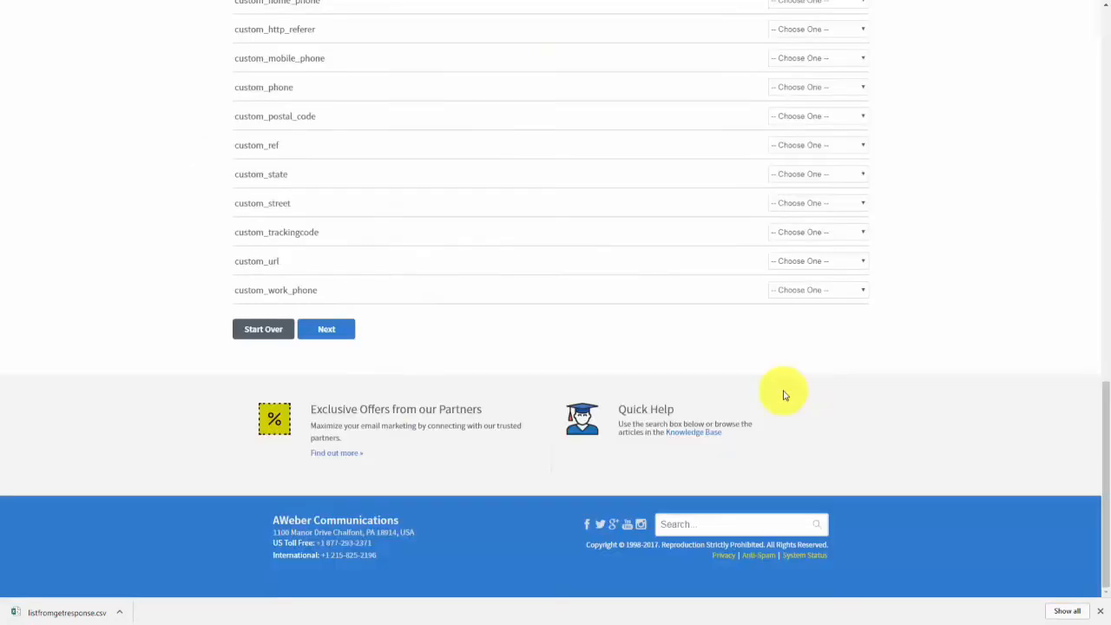
Accept the field mapping, describe where the subscribers came from, and skip the legacy follow-up message.
click(319, 333)
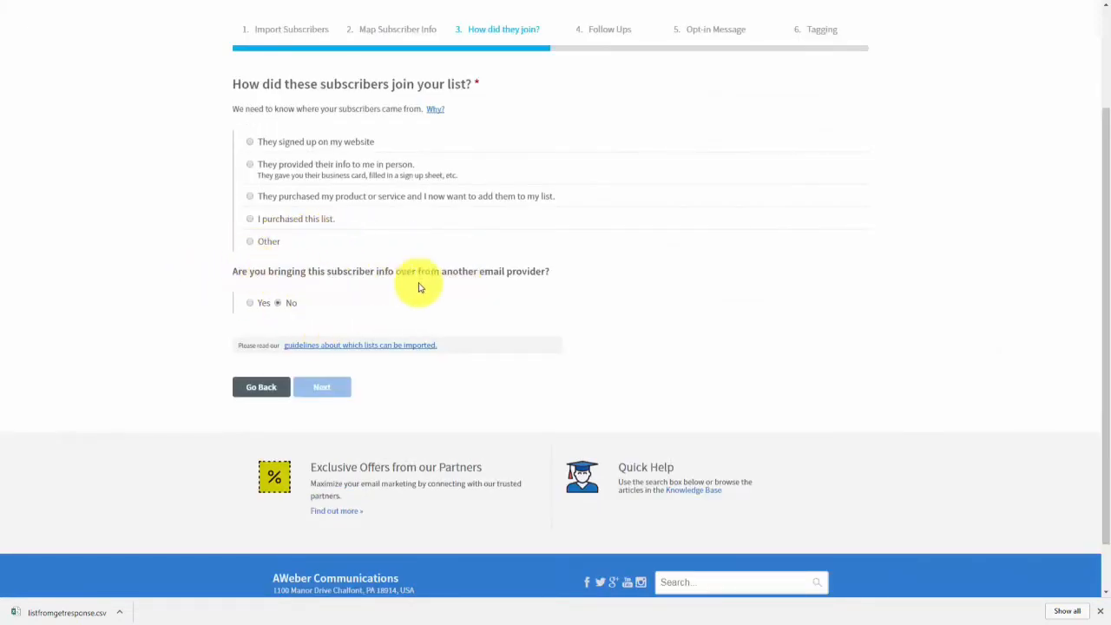
click(251, 304)
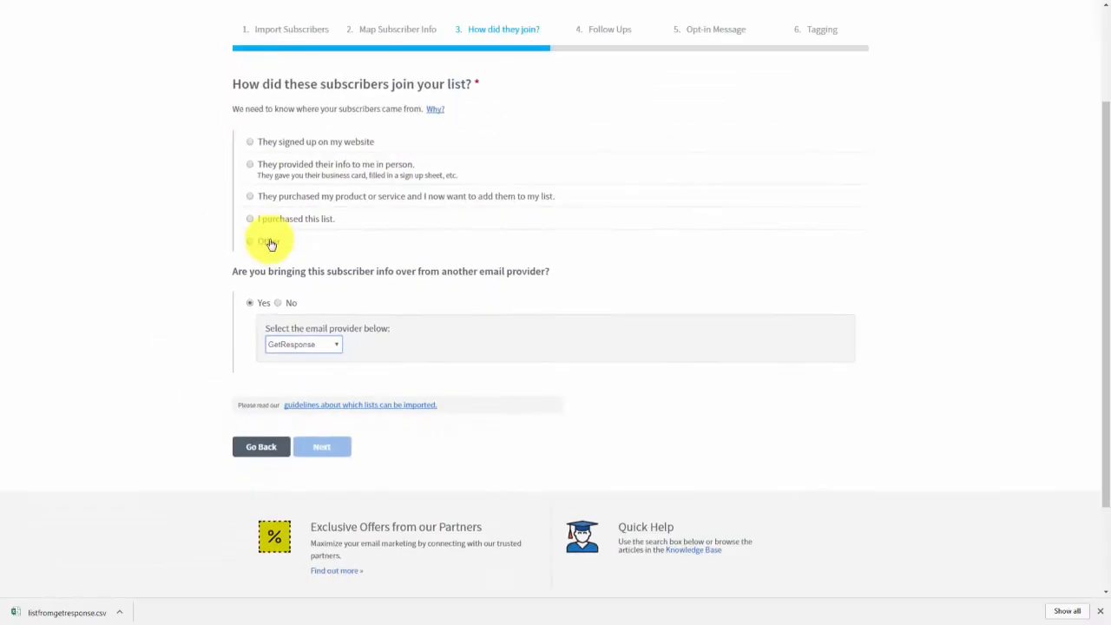
click(250, 144)
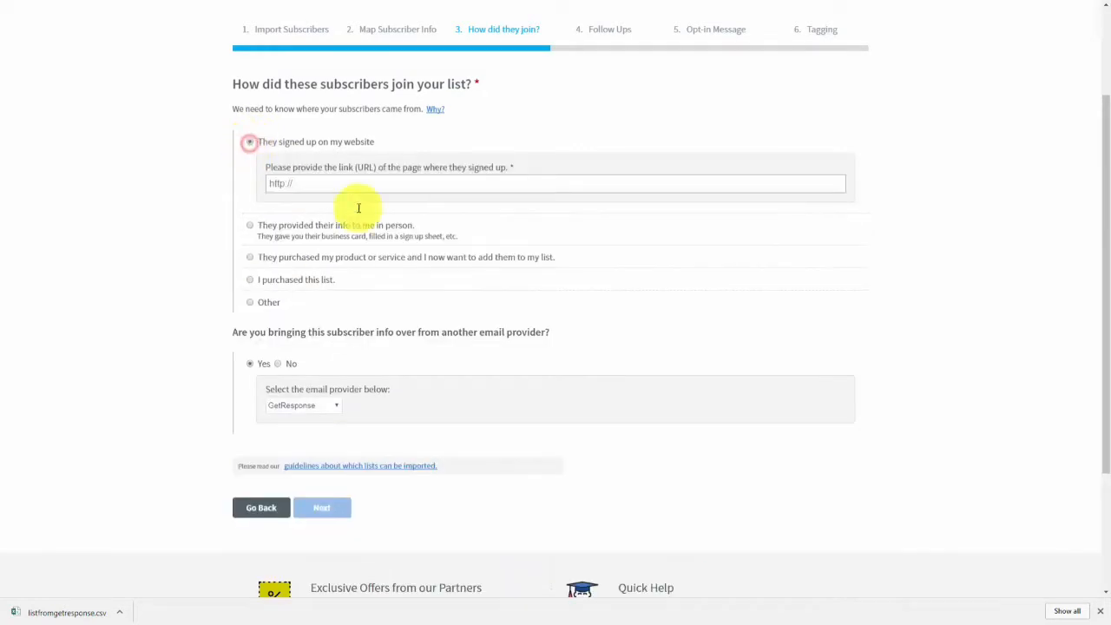
click(251, 302)
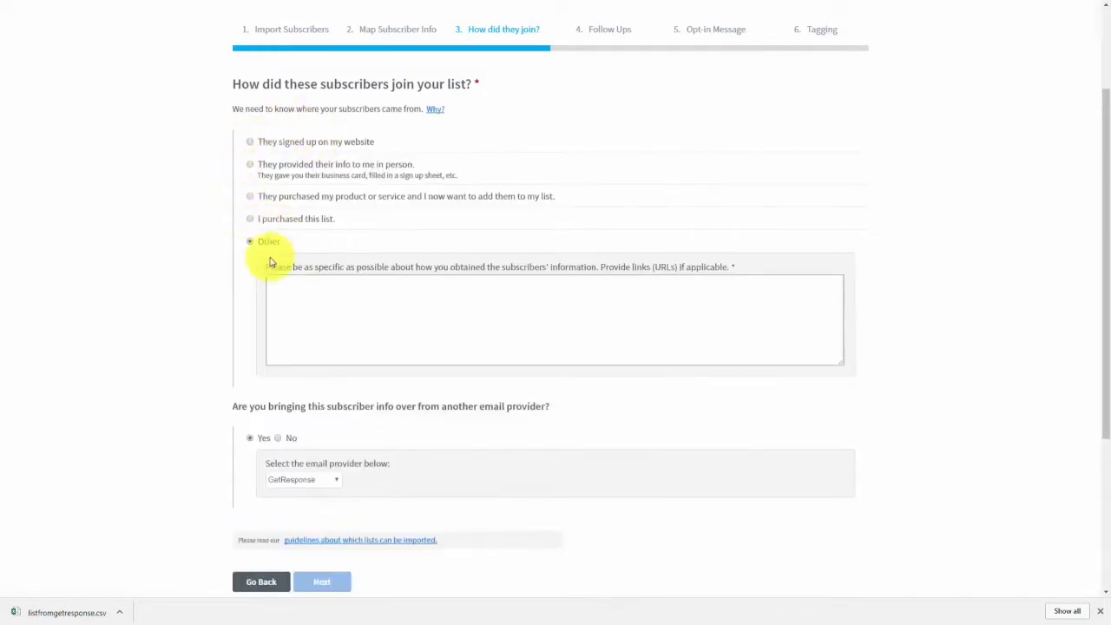
click(304, 293)
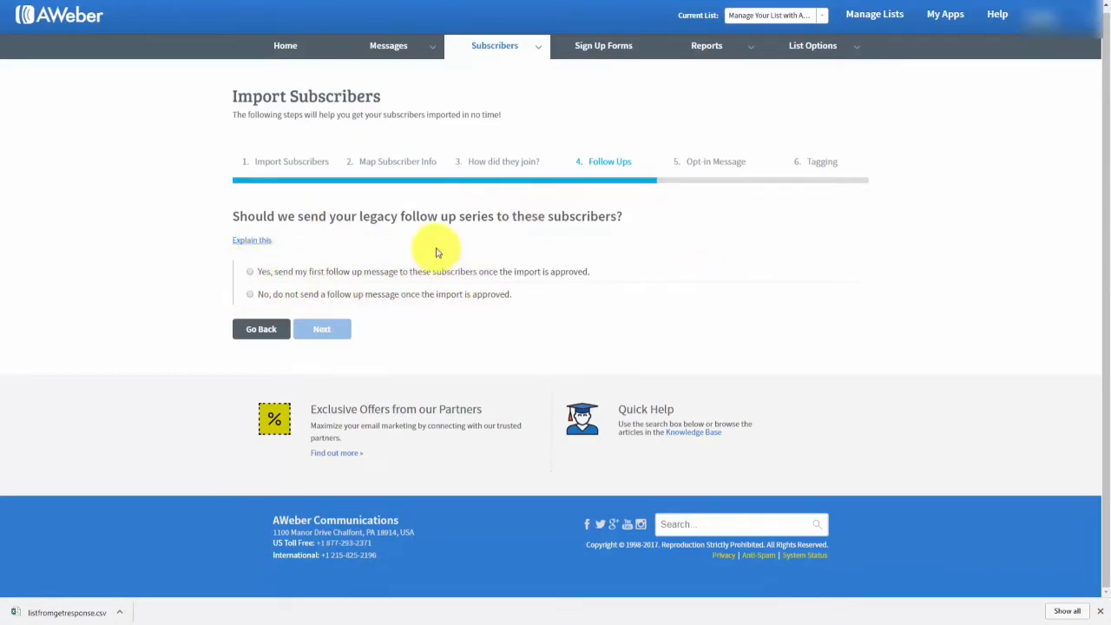
click(251, 296)
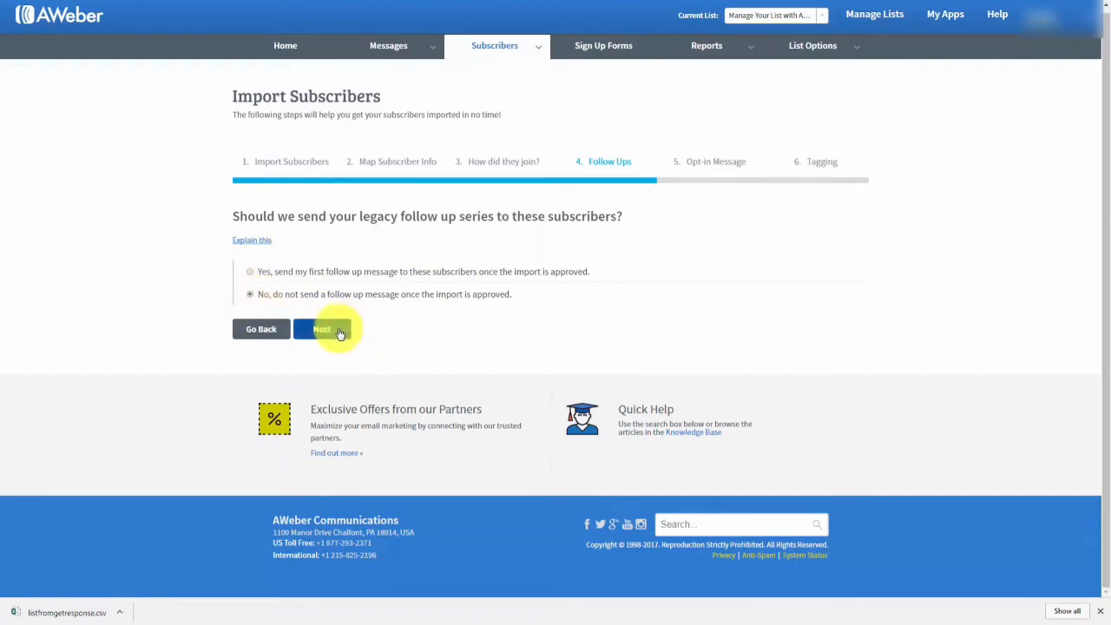
click(339, 331)
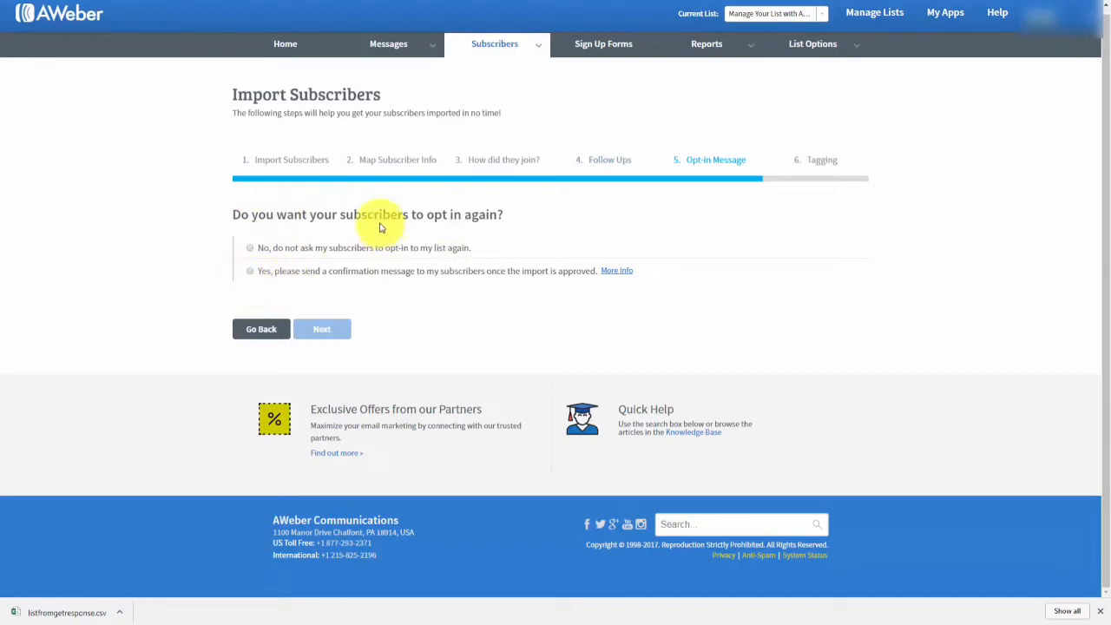
Decline a new opt-in request, tag the subscribers 'affiliate', and finish the import.
click(250, 248)
click(320, 335)
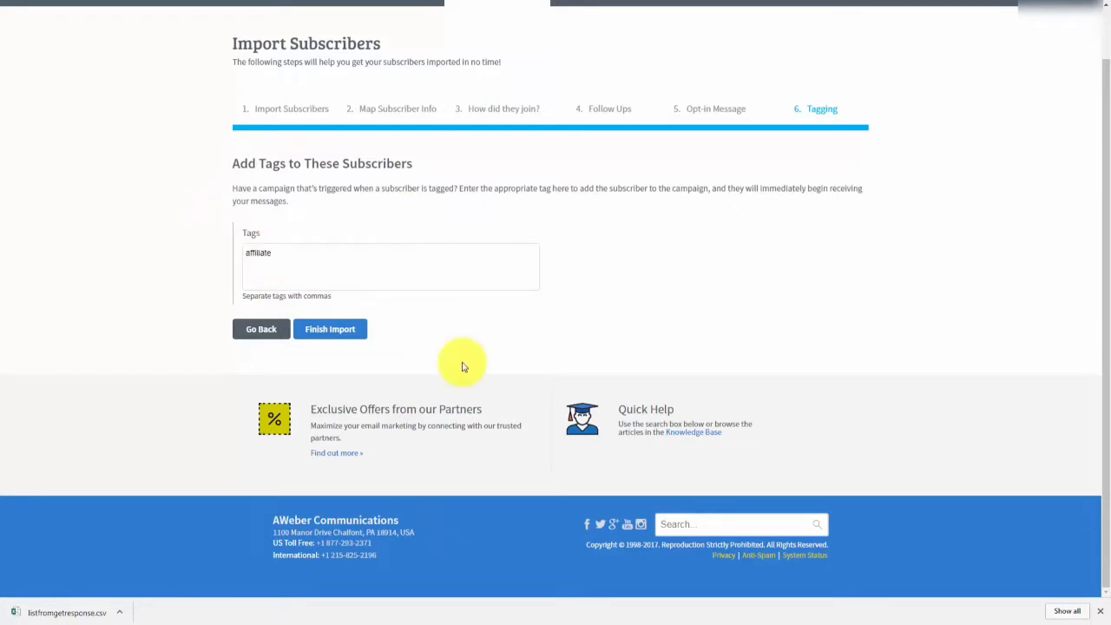
click(330, 332)
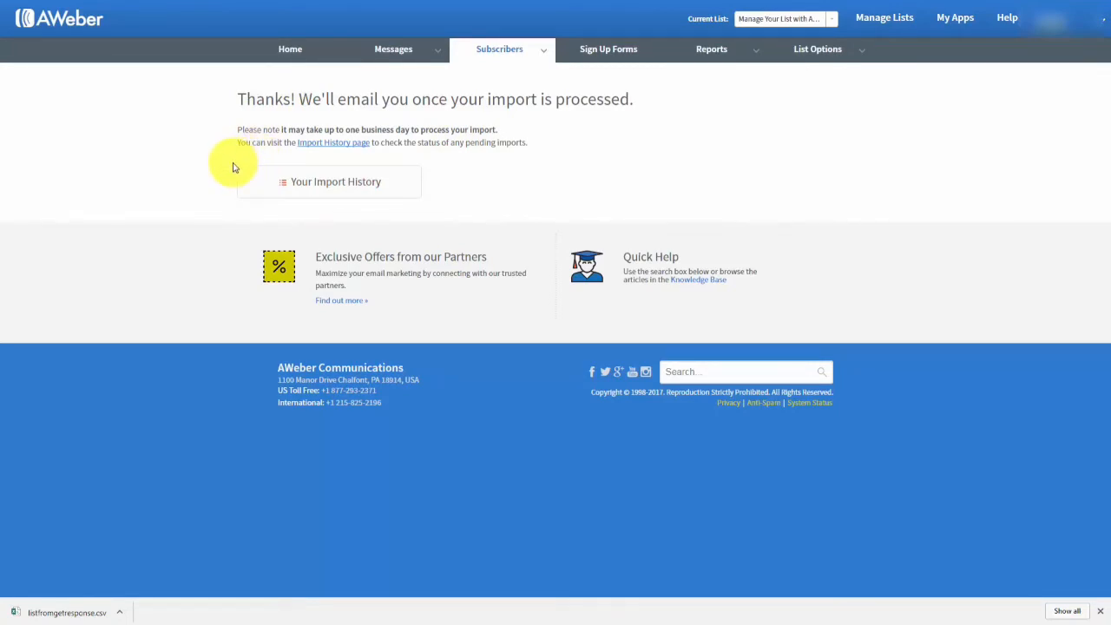
Review the breakdown of today's import in Import history: 97 of 99 subscribers added.
click(334, 144)
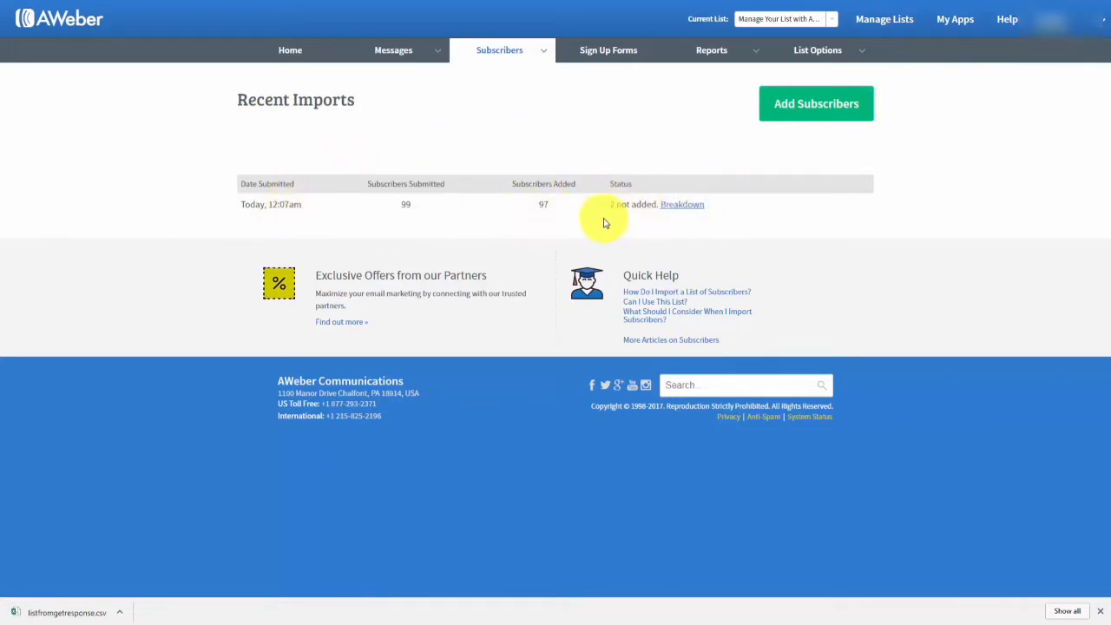
click(678, 208)
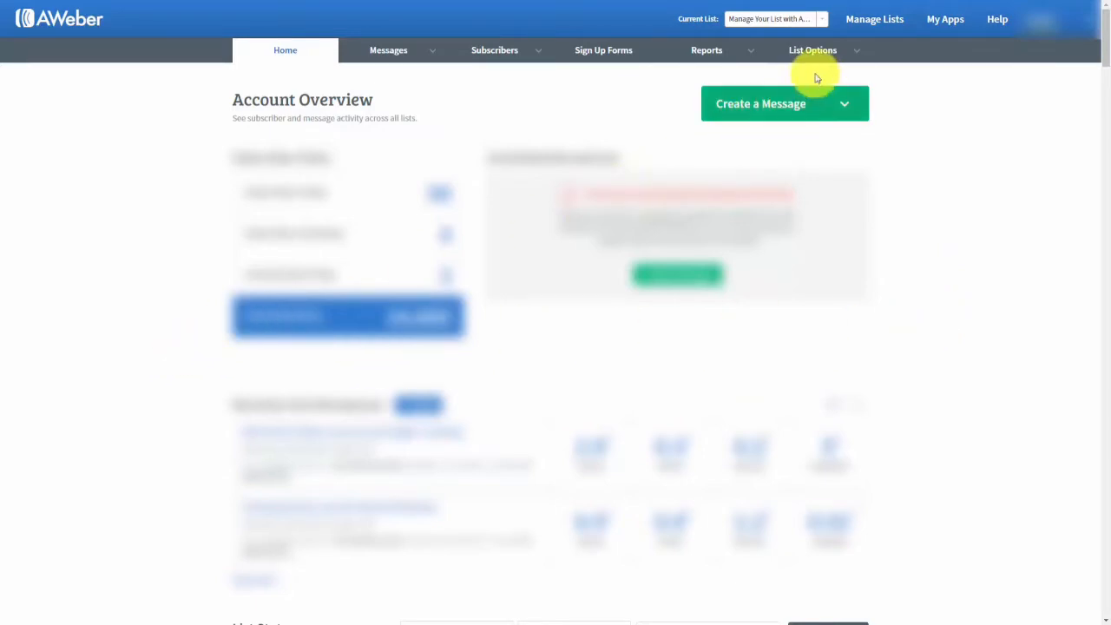
Open List Settings and check the List Name help for Manage Your List with Aweber.
mouse_move(826, 54)
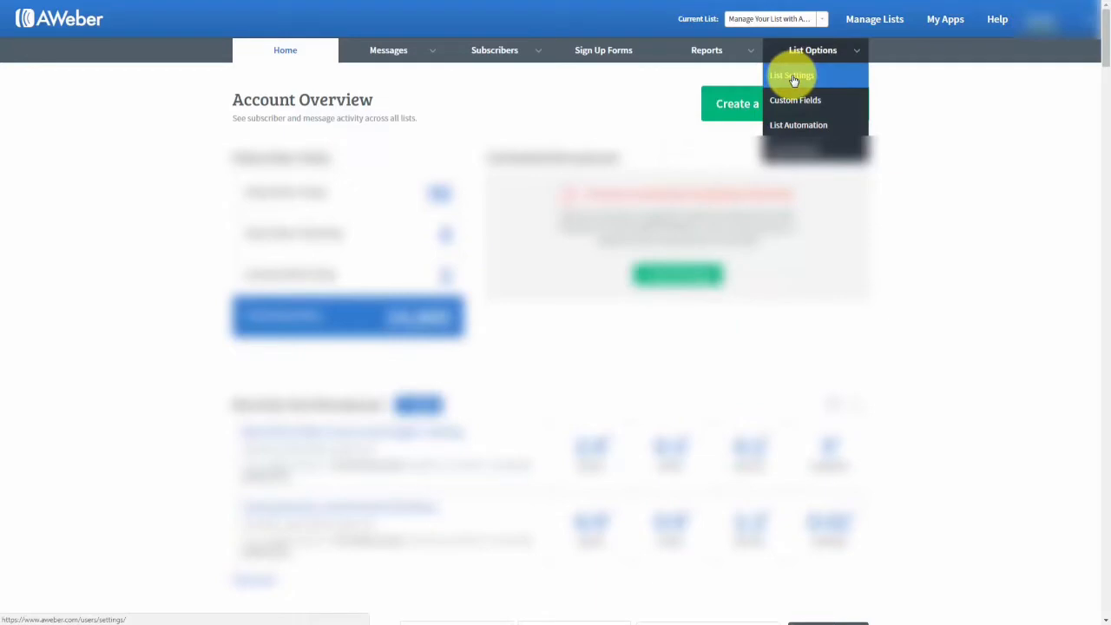
click(794, 80)
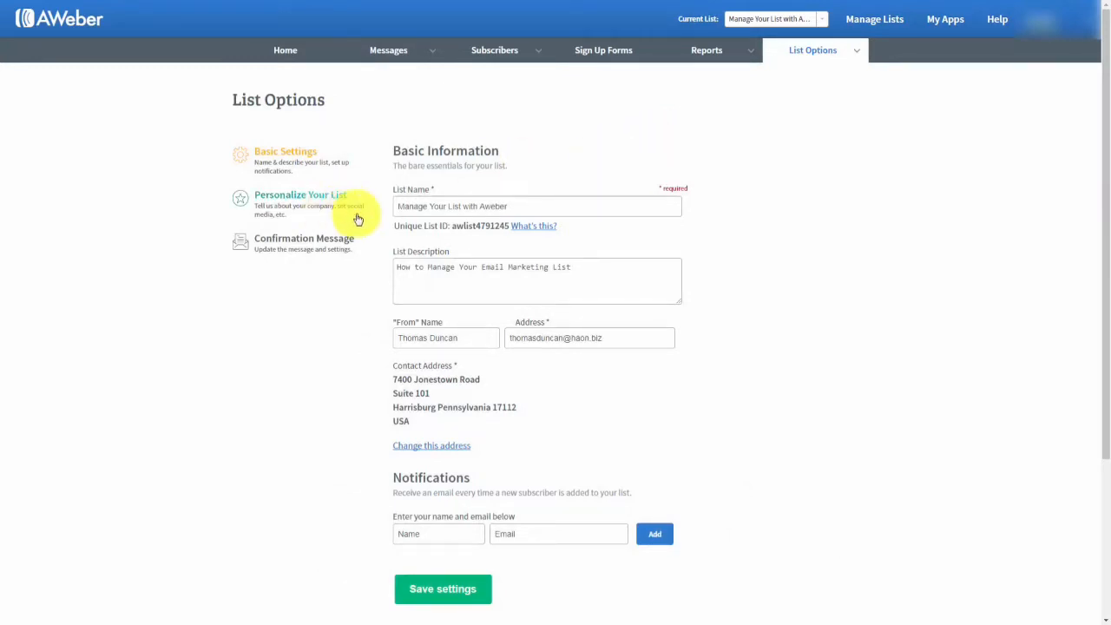
click(467, 206)
click(408, 241)
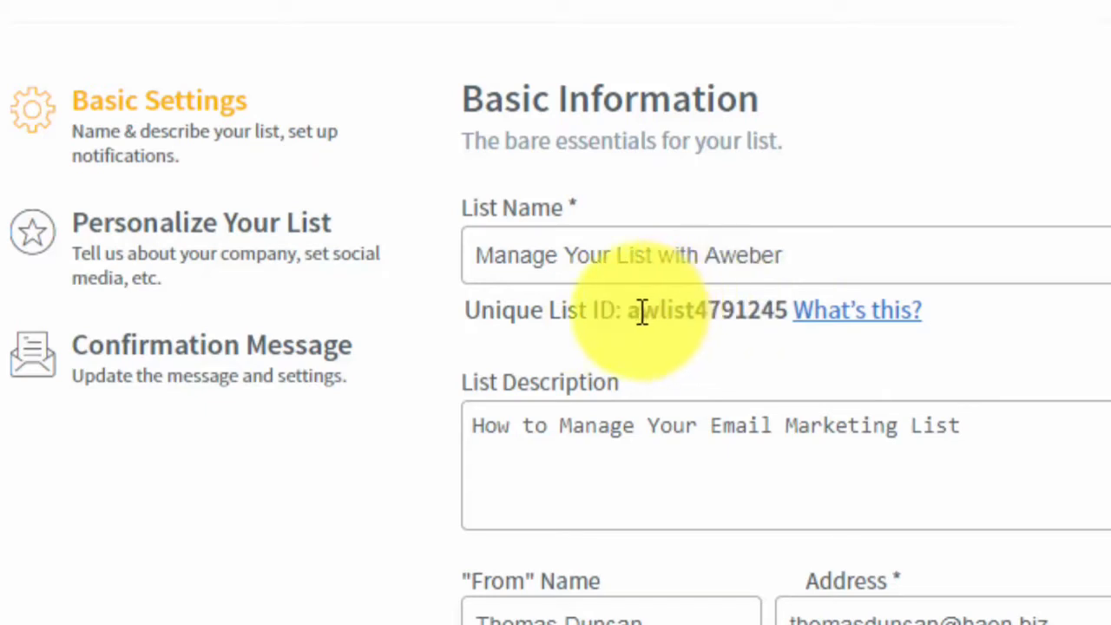
drag(627, 312, 786, 312)
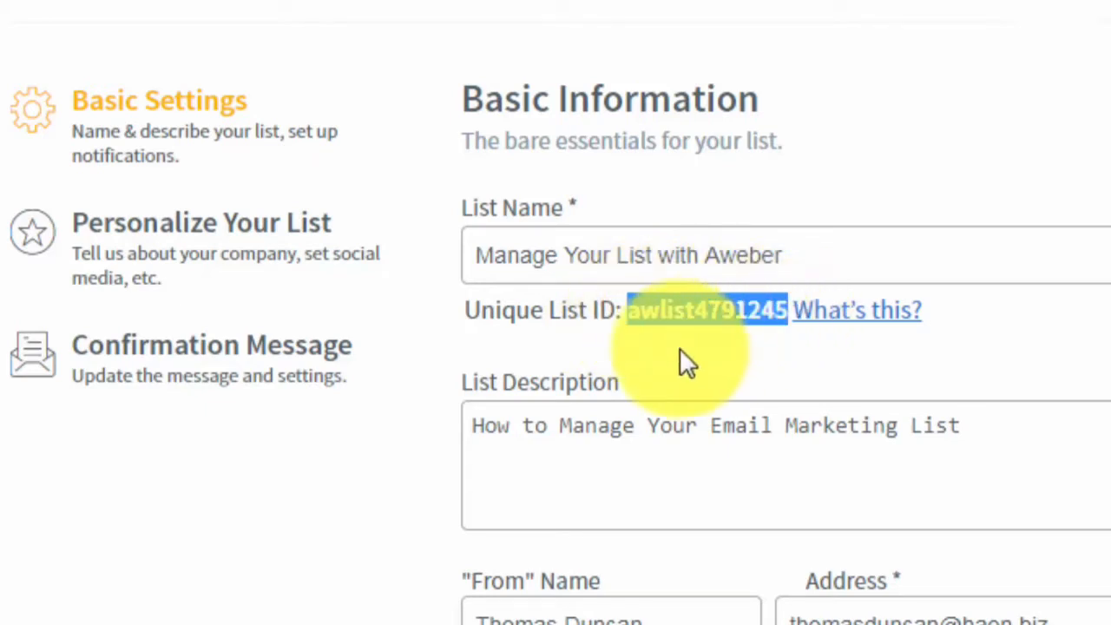
click(632, 310)
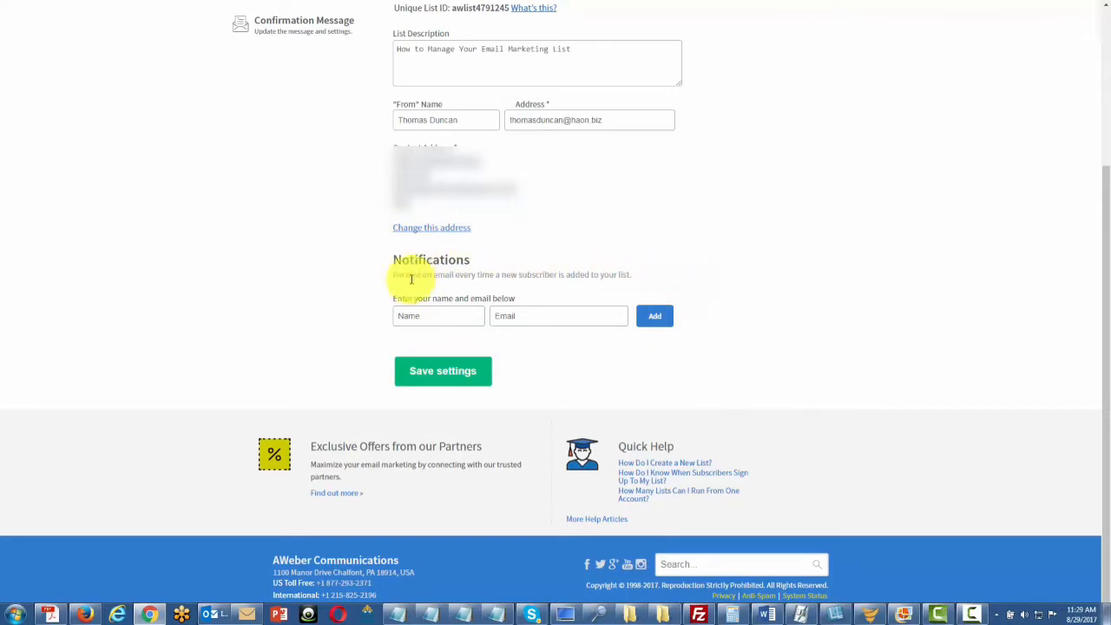
Check the help text for the new-subscriber Notifications Name field.
click(434, 314)
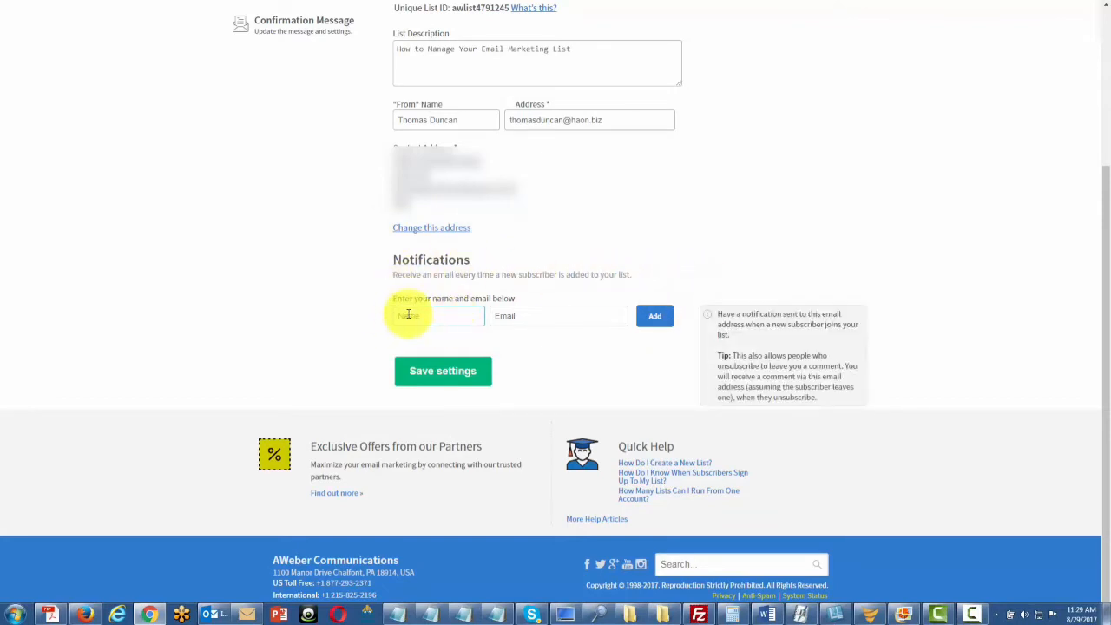
click(361, 313)
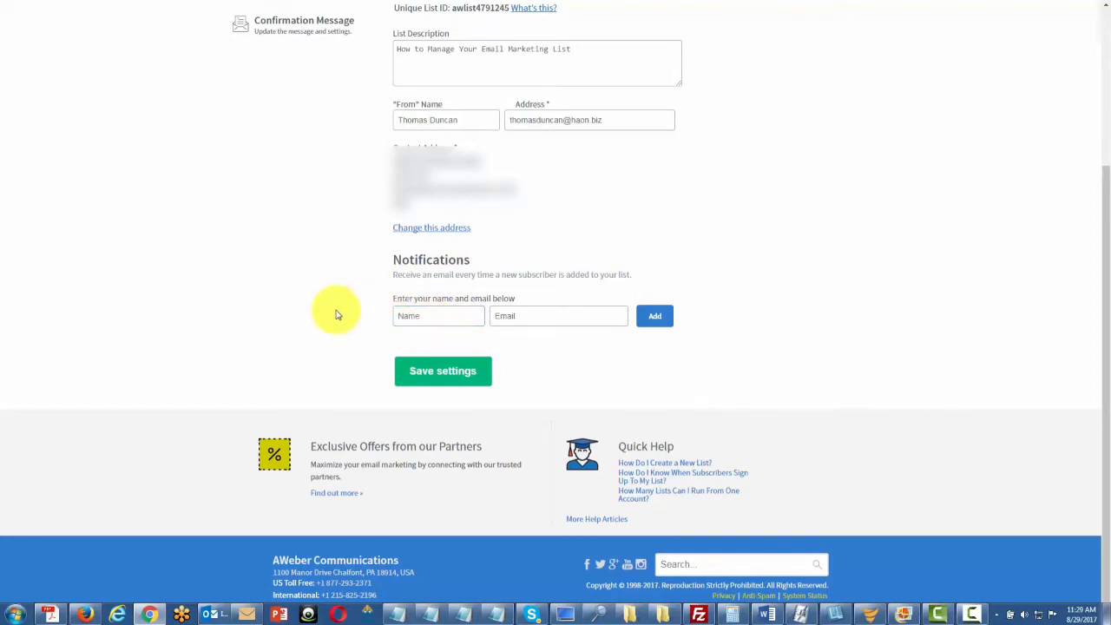
click(430, 316)
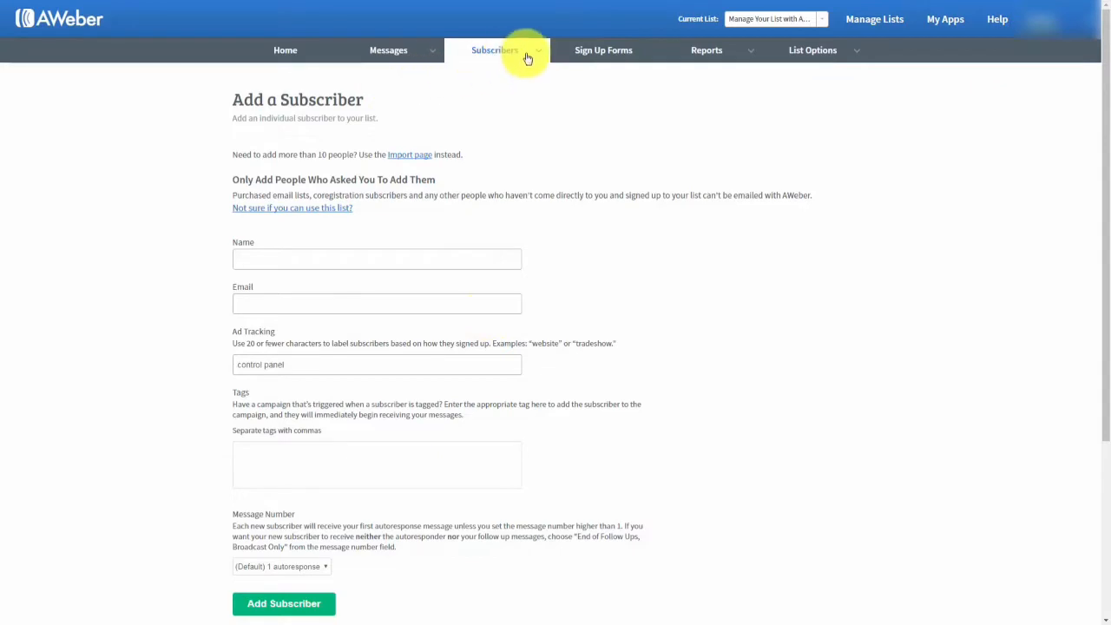
Add a test subscriber with a full name and e-mail address via Add Subscribers.
mouse_move(528, 58)
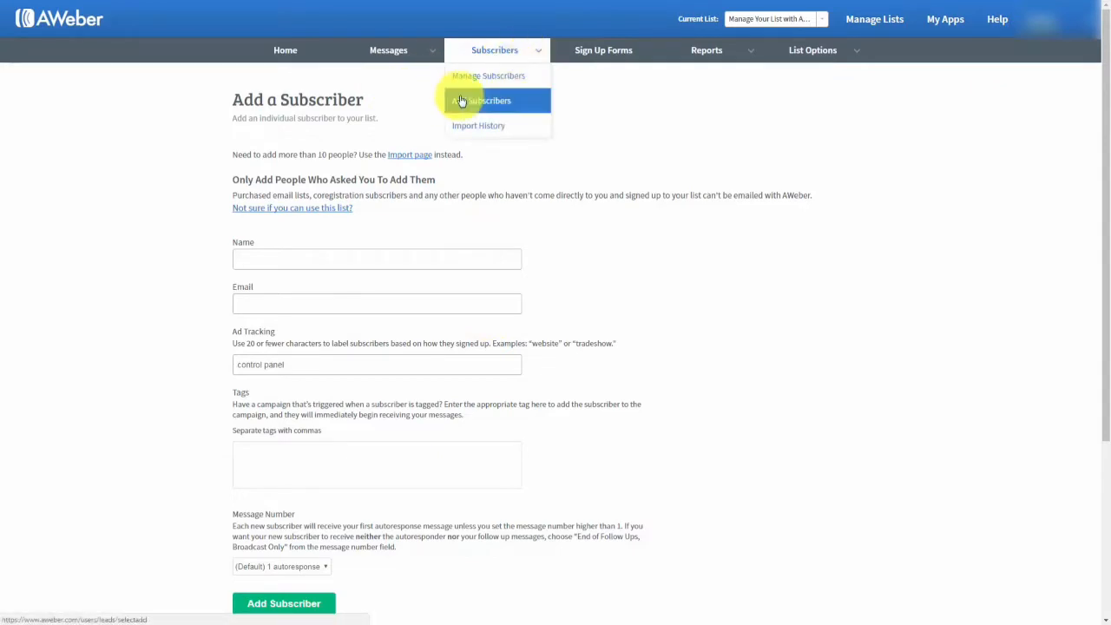
click(317, 258)
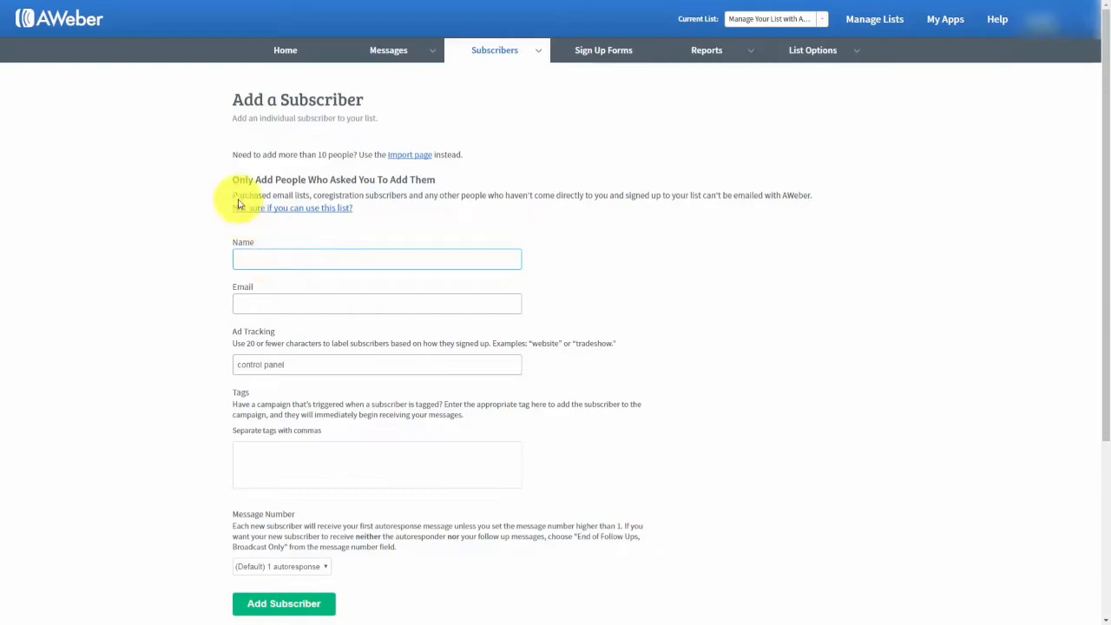
click(159, 175)
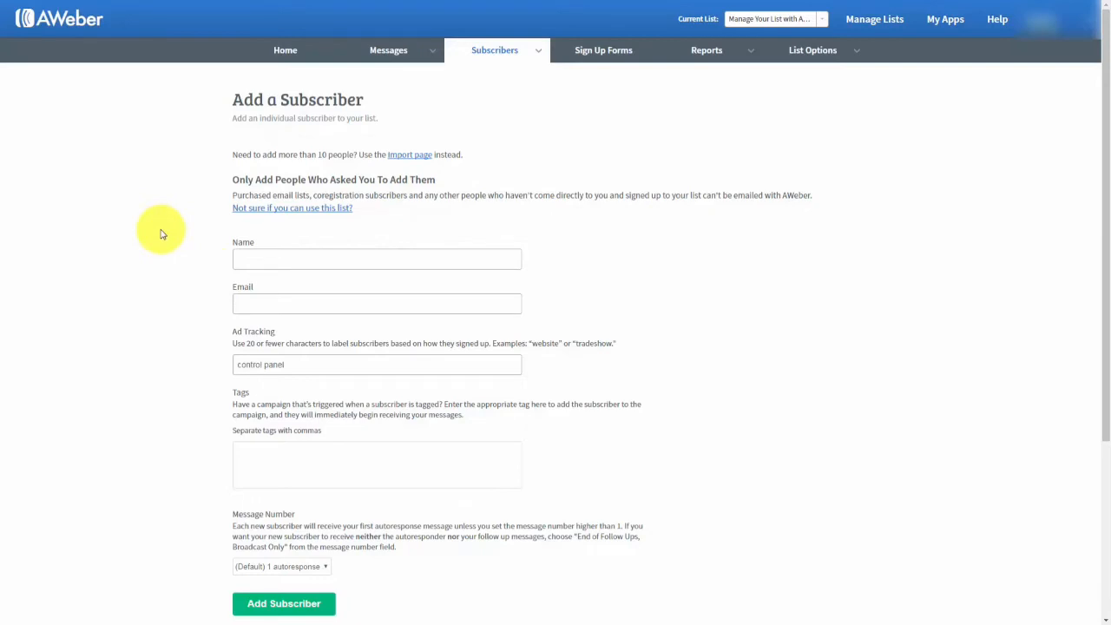
click(266, 257)
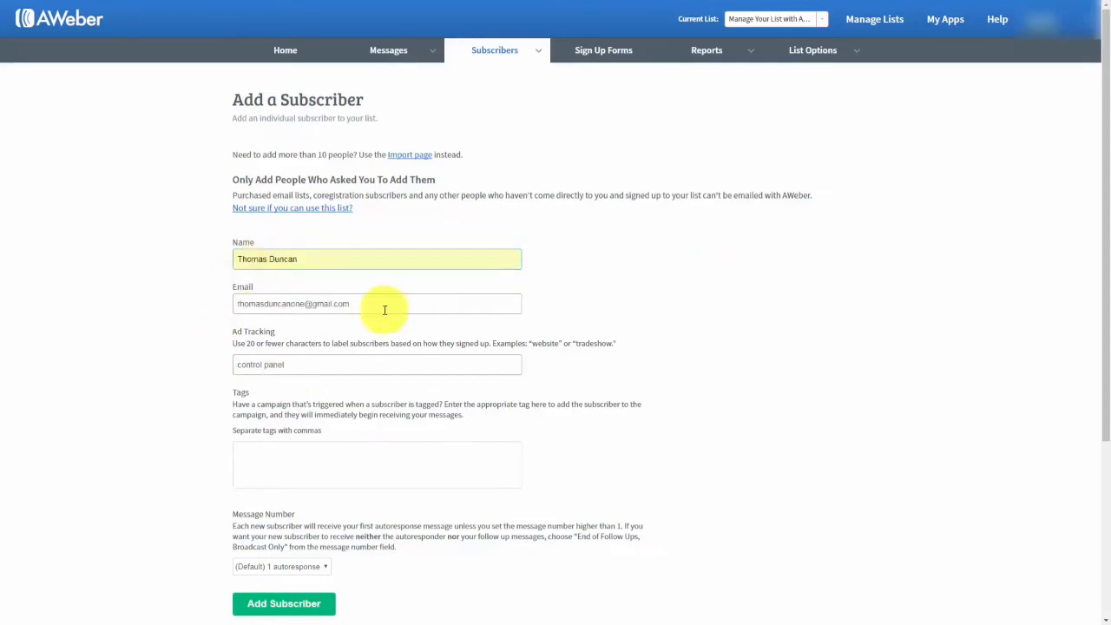
click(278, 604)
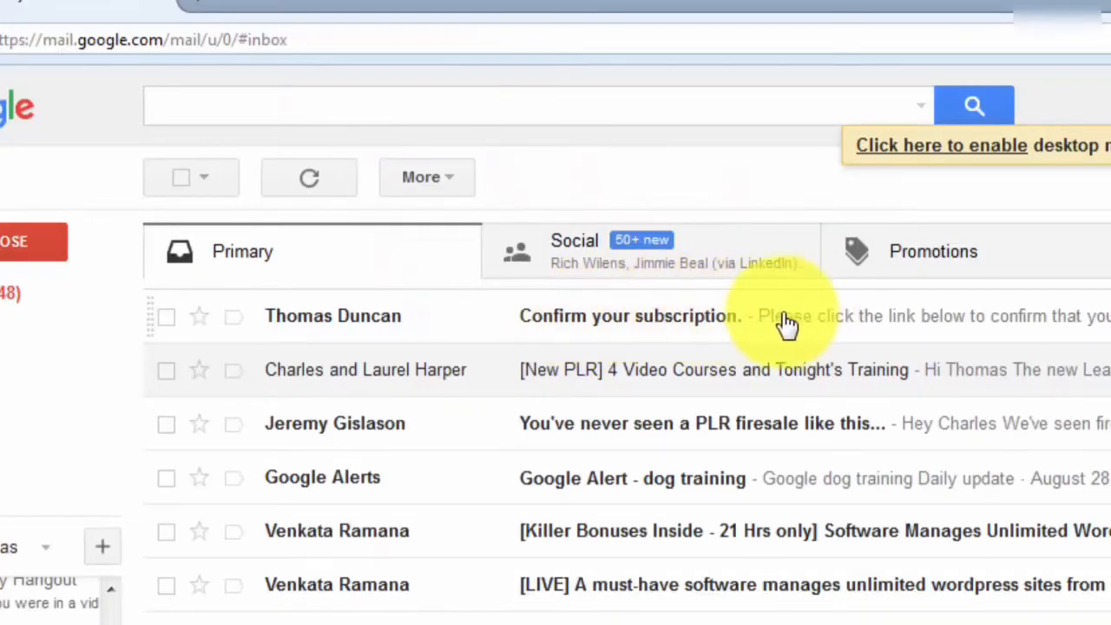
Open the 'Confirm your subscription.' email in Gmail and follow its confirmation link.
click(757, 319)
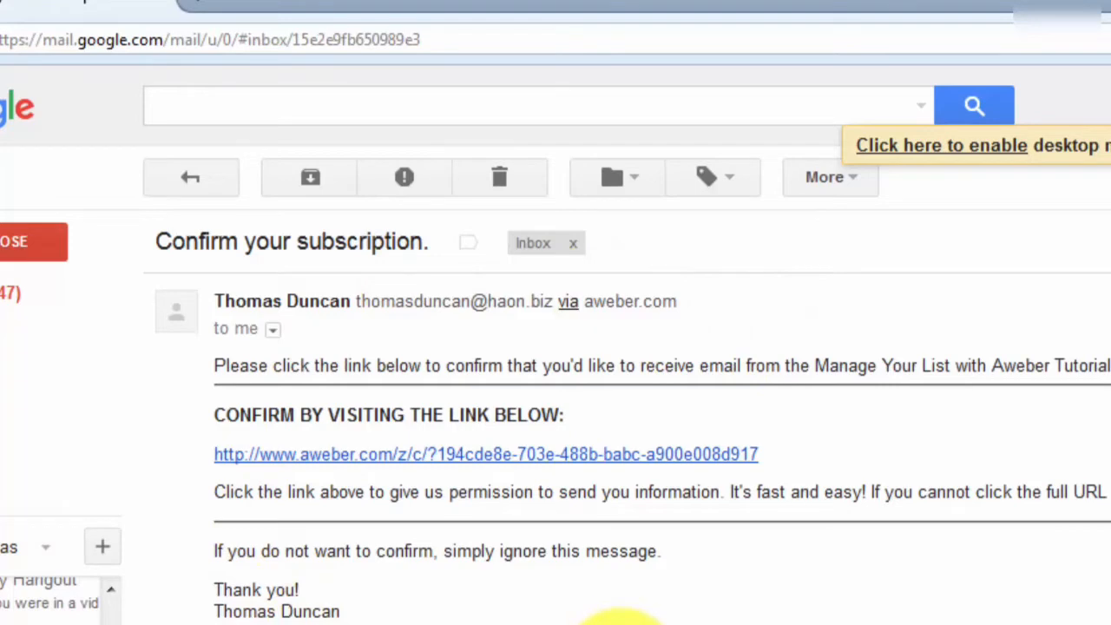
click(473, 460)
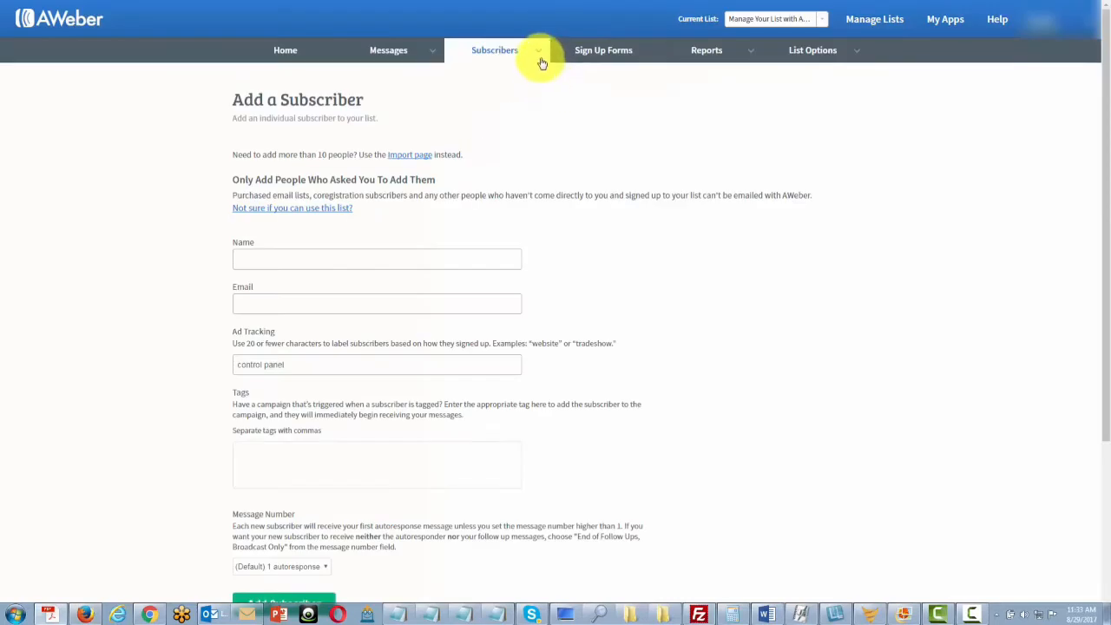
Show the list's subscribers through Subscribers > Manage Subscribers.
mouse_move(538, 54)
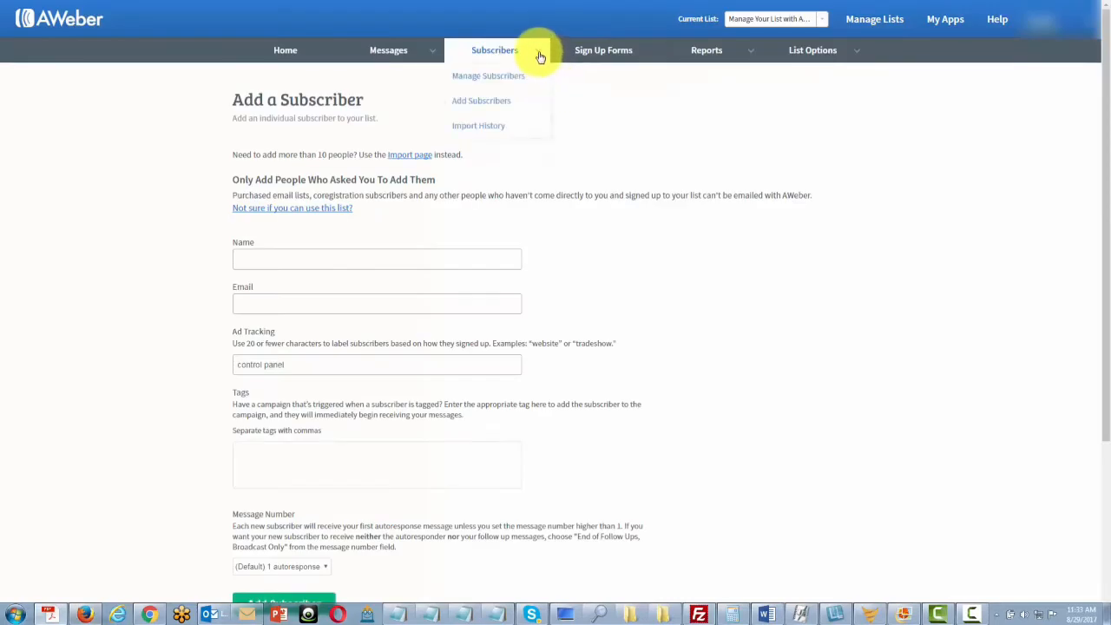
click(499, 80)
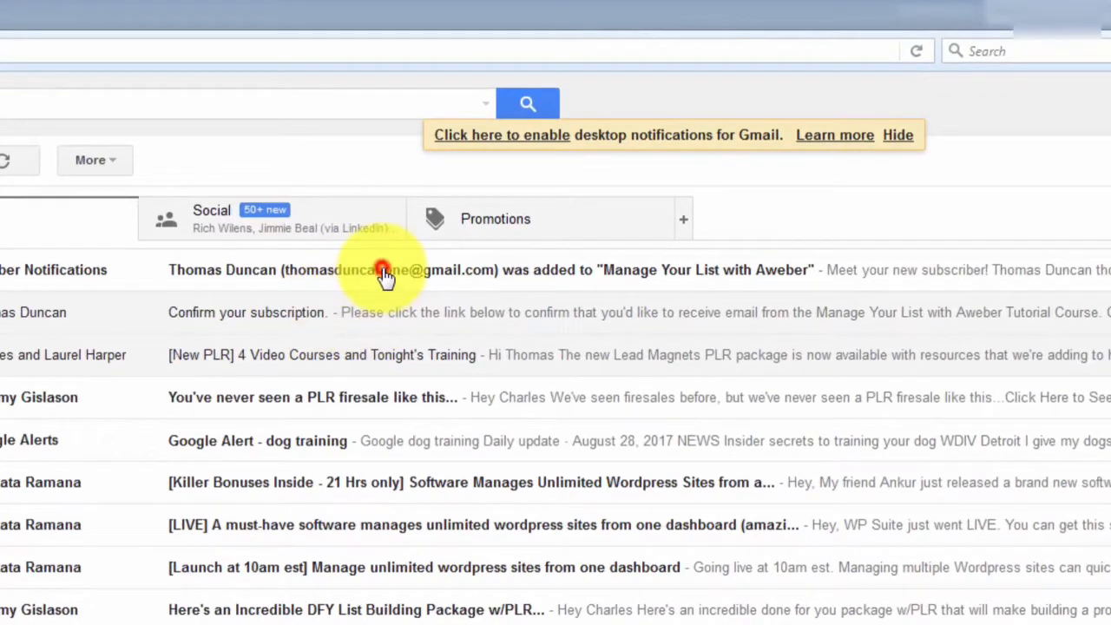
Open AWeber's new-subscriber notification for Manage Your List with Aweber in Gmail.
click(382, 270)
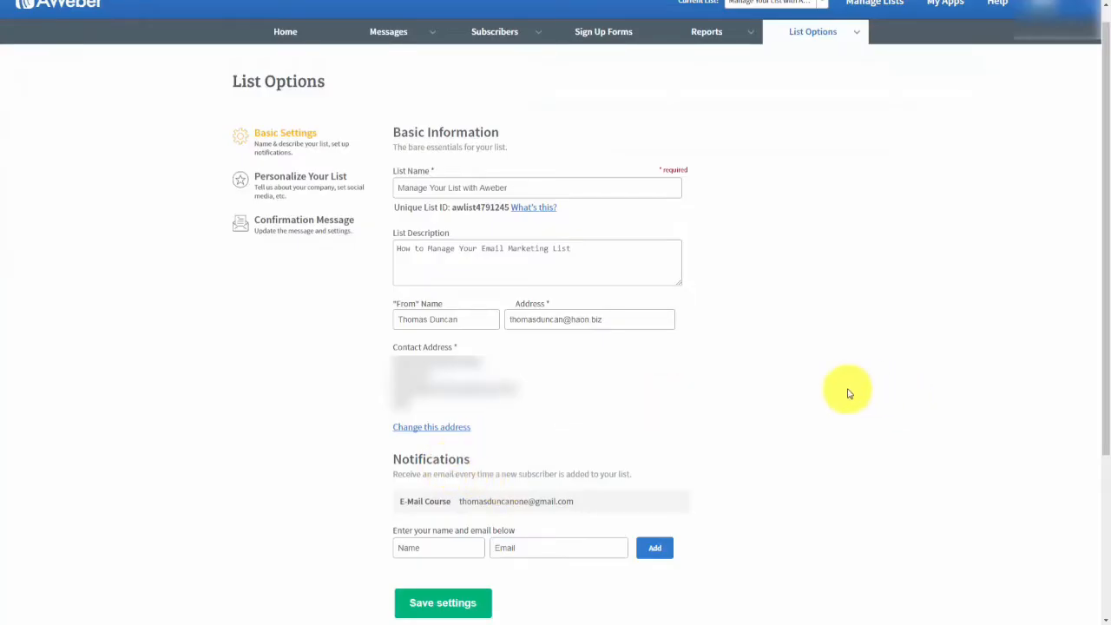
Go to Personalize Your List and begin entering the two-line email signature.
mouse_move(793, 357)
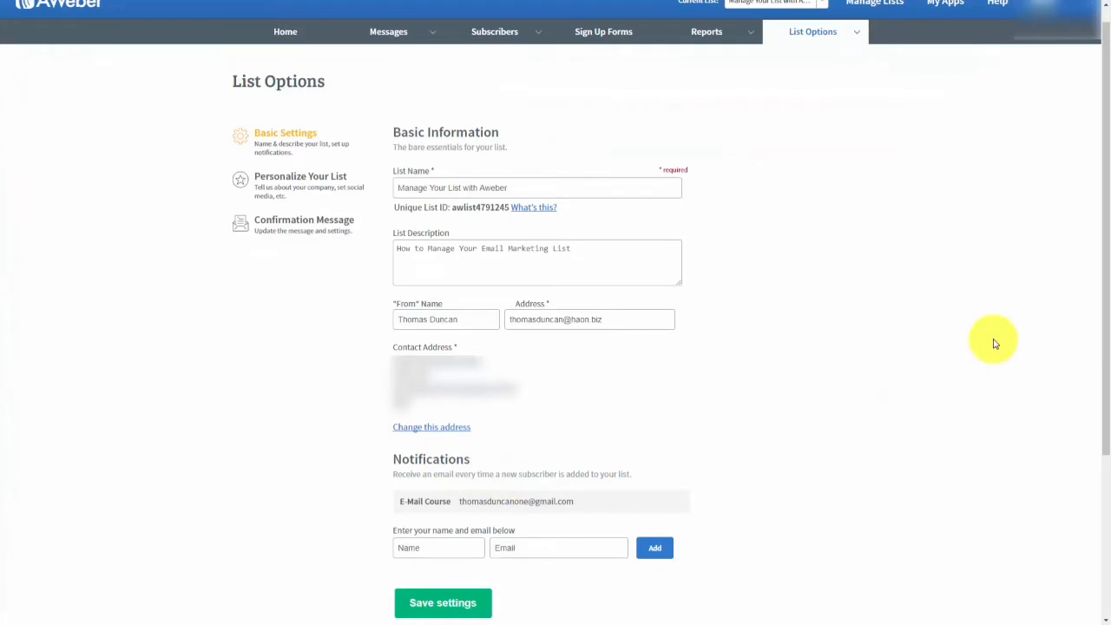
scroll(995, 344, up, 1)
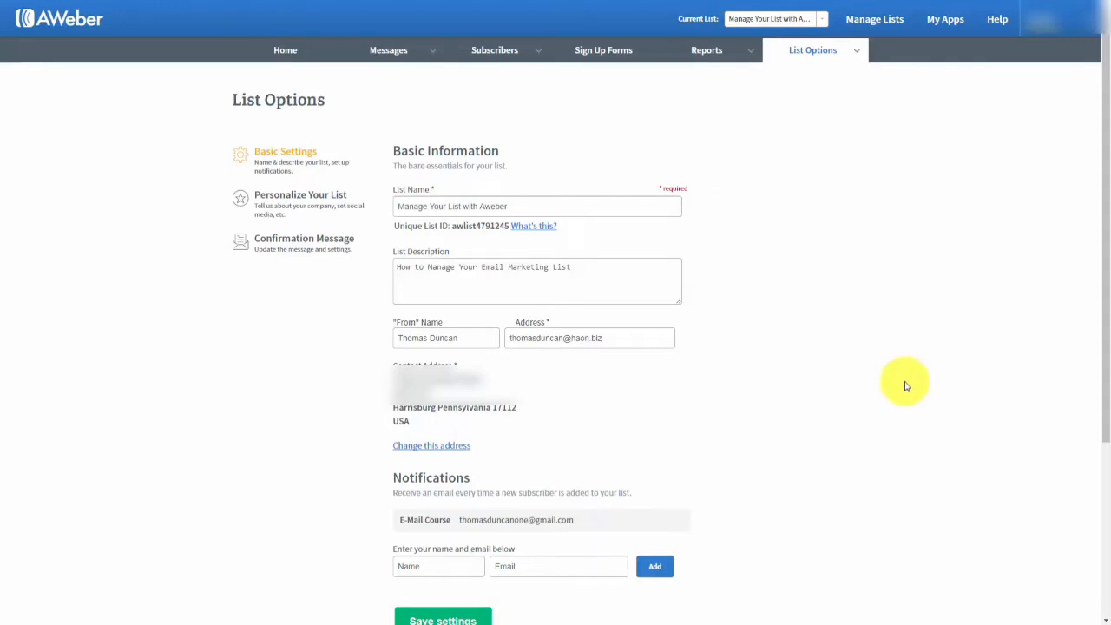
click(290, 201)
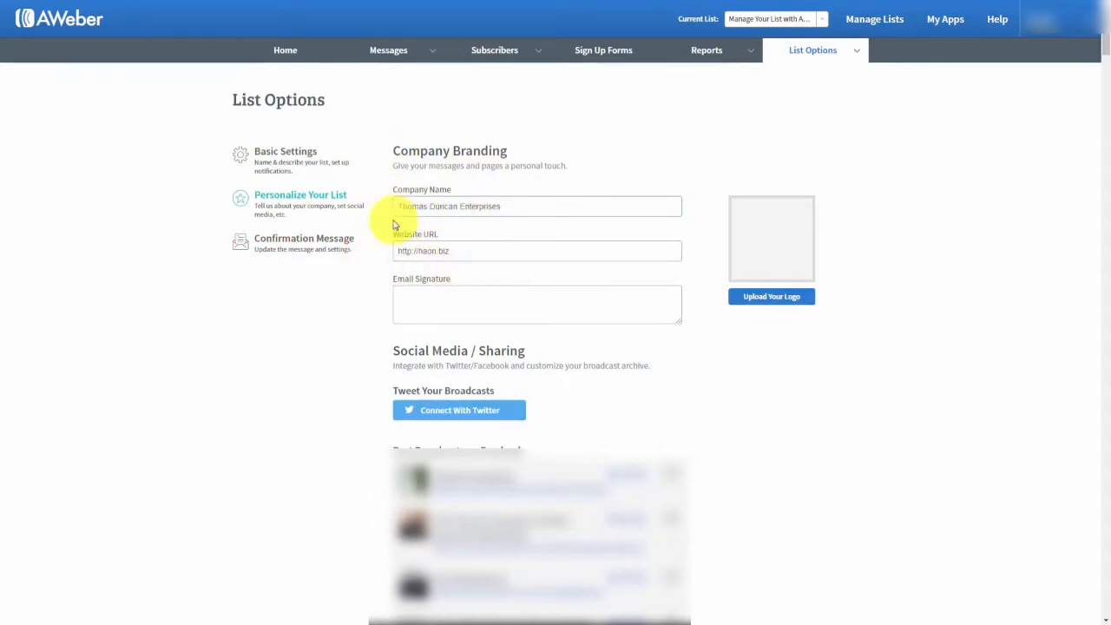
click(430, 291)
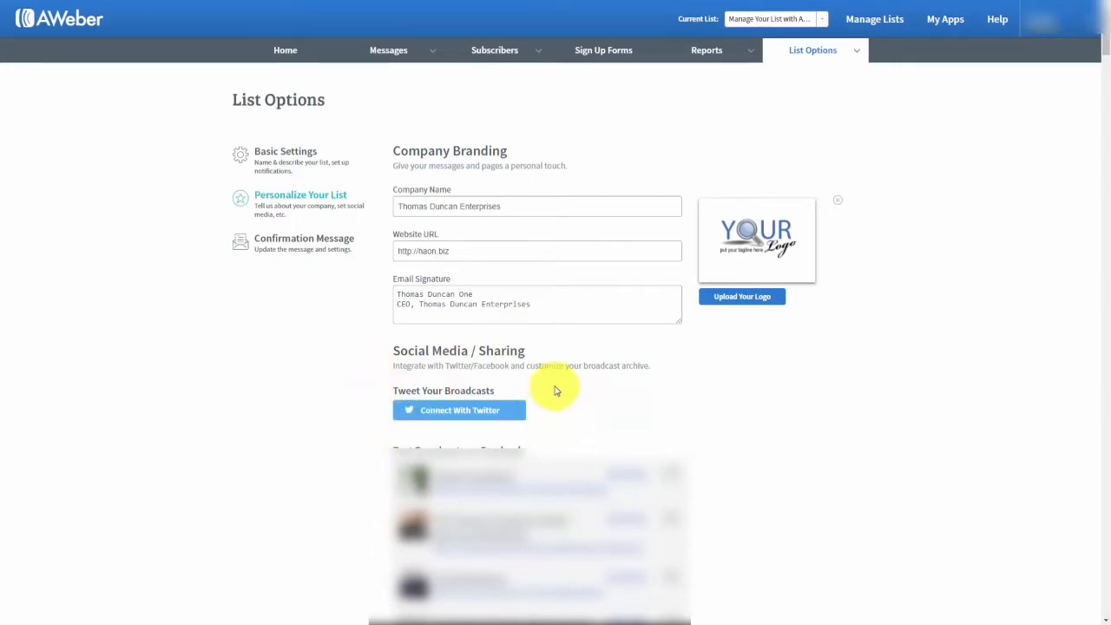
Connect Twitter by authorizing the AWeber Email Marketing app.
click(432, 411)
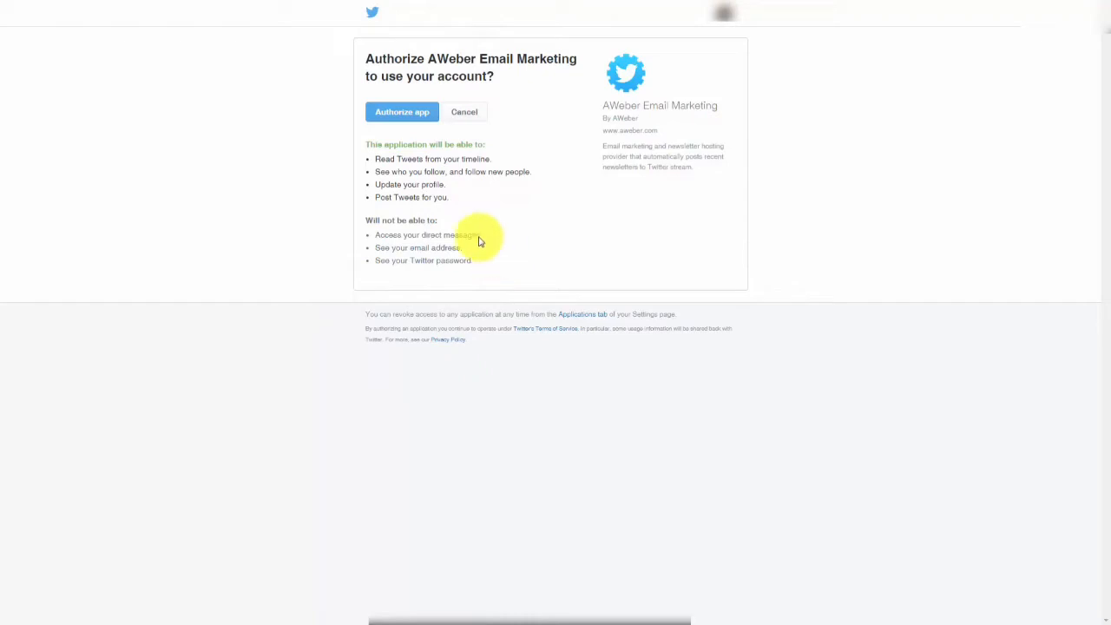
click(402, 112)
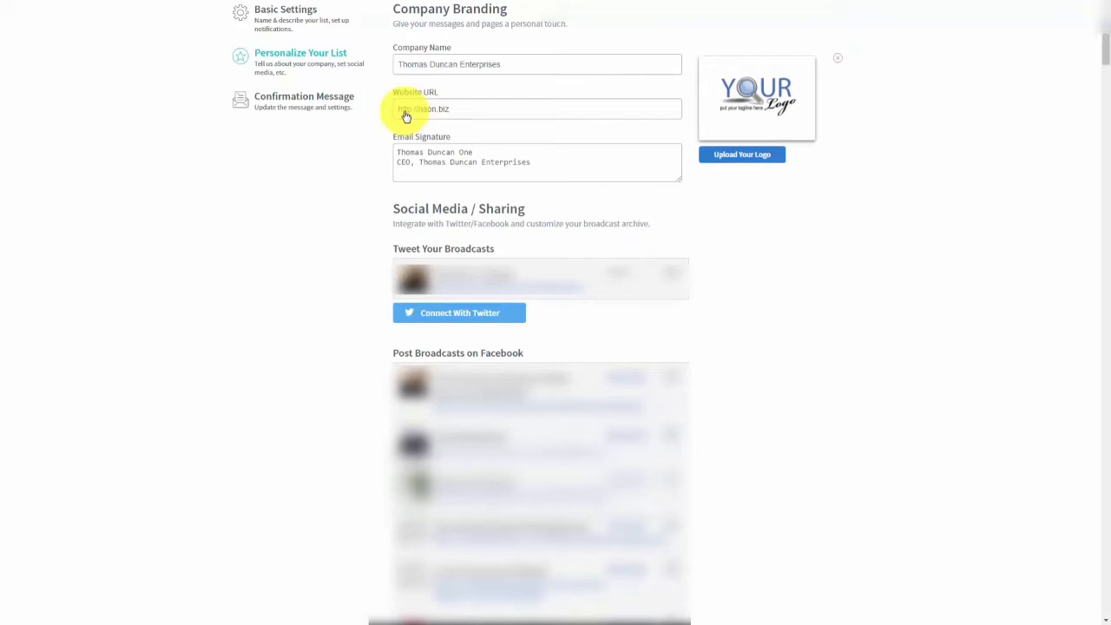
Connect Facebook and set Harrisburg Real Estate as the default broadcast page.
scroll(878, 303, down, 15)
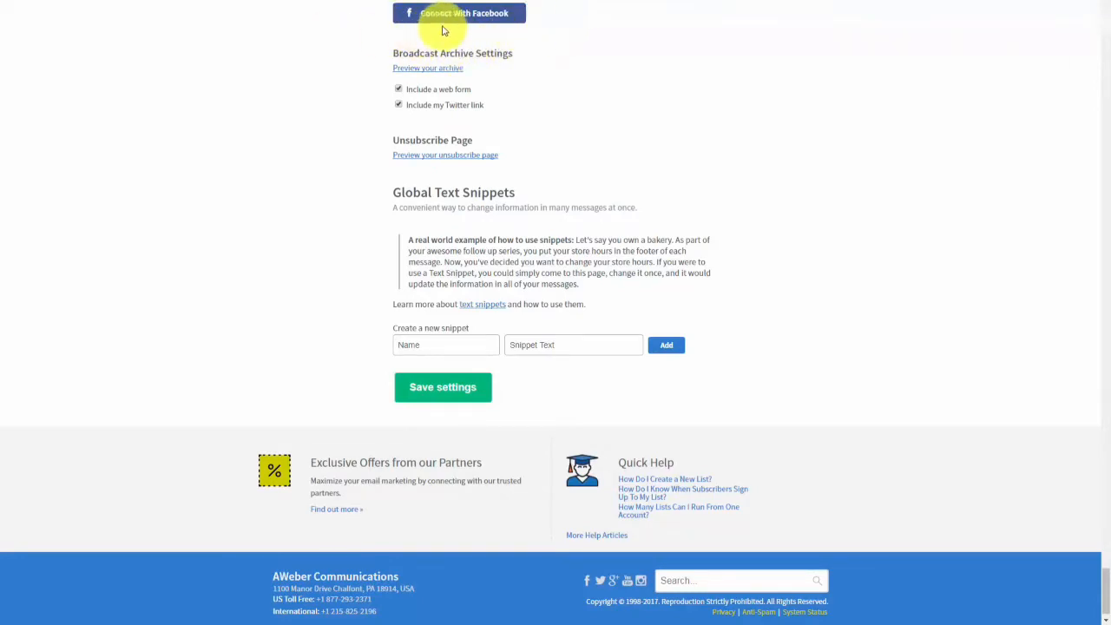
click(472, 24)
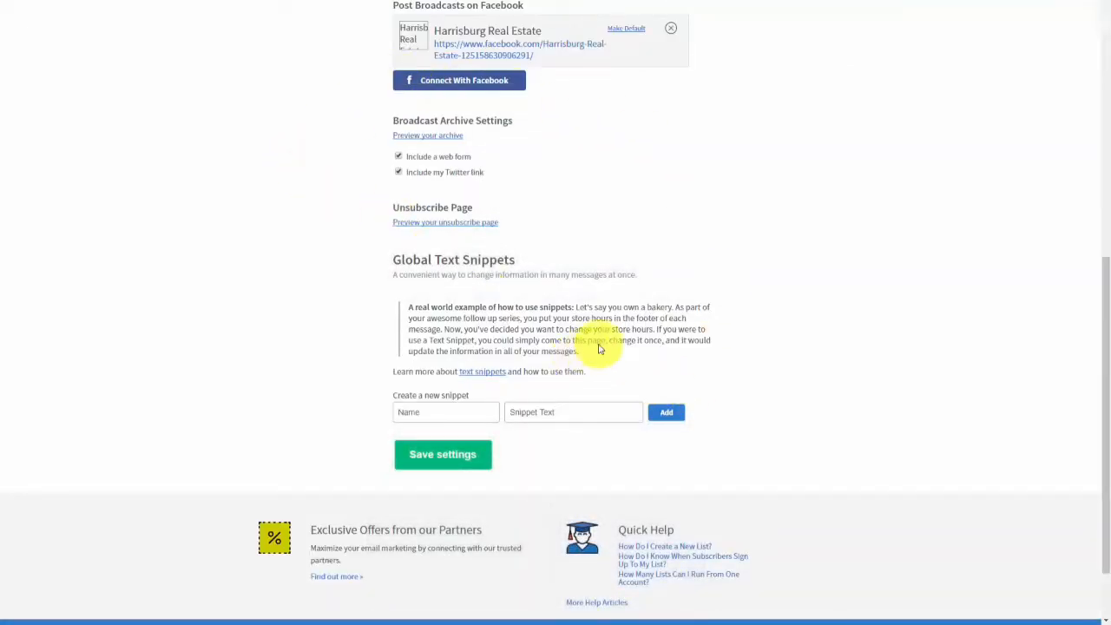
click(630, 31)
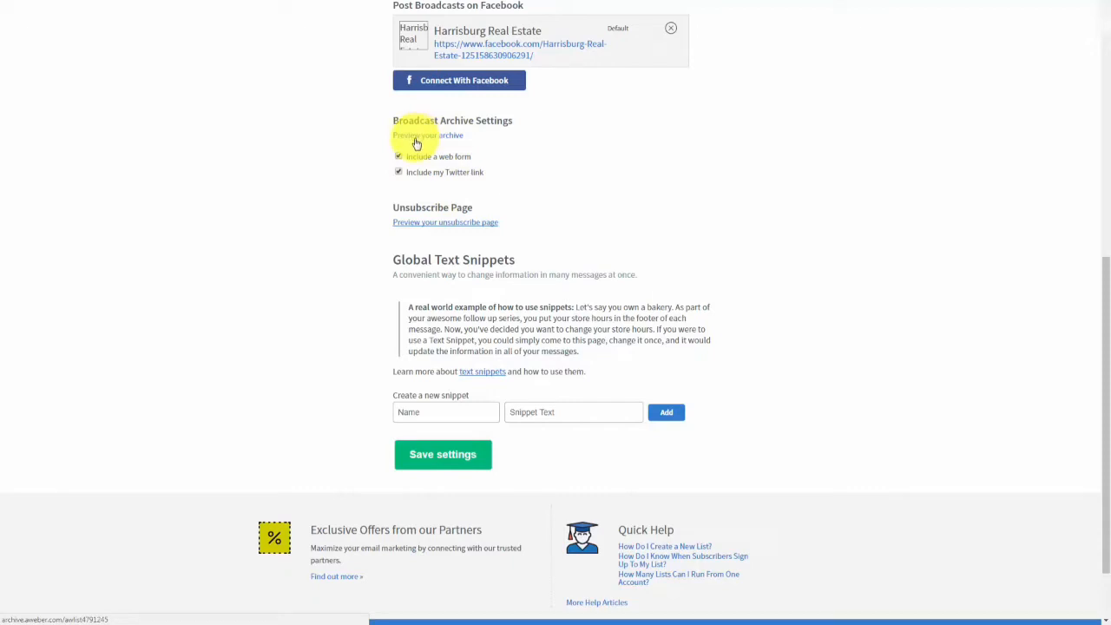
click(416, 144)
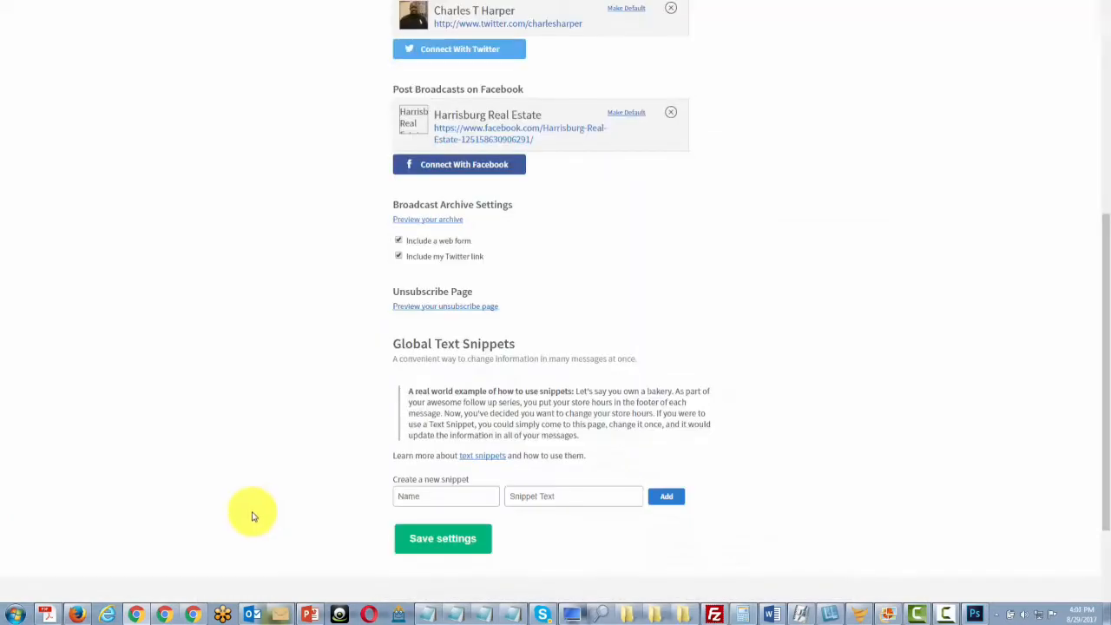
click(433, 309)
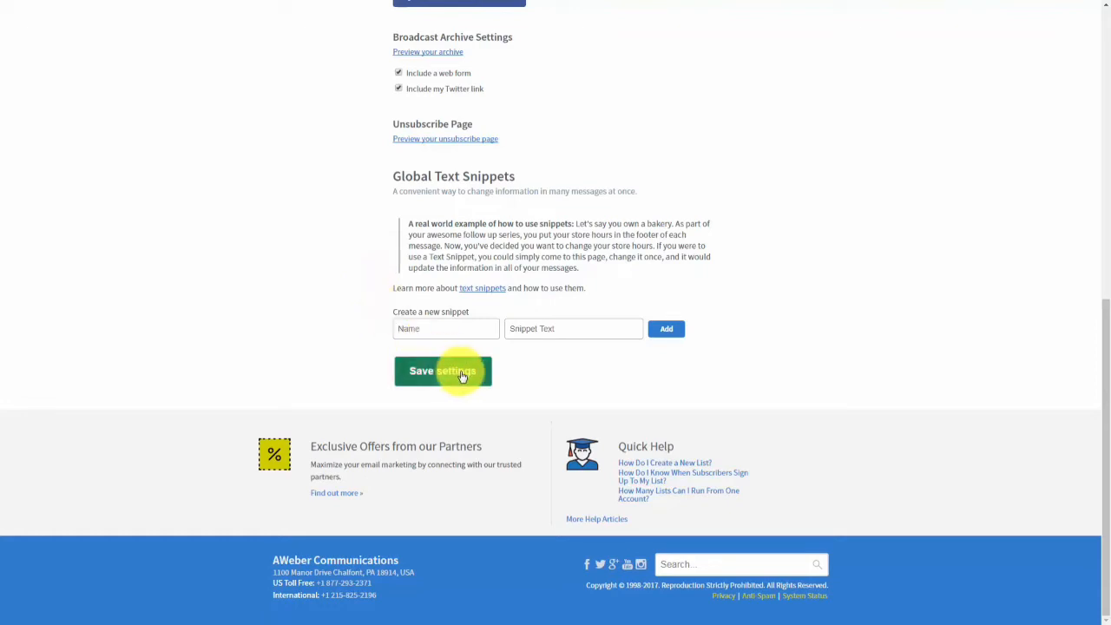
Add a global text snippet named 'bonuses domain' containing the bonuses page link.
click(420, 329)
click(415, 329)
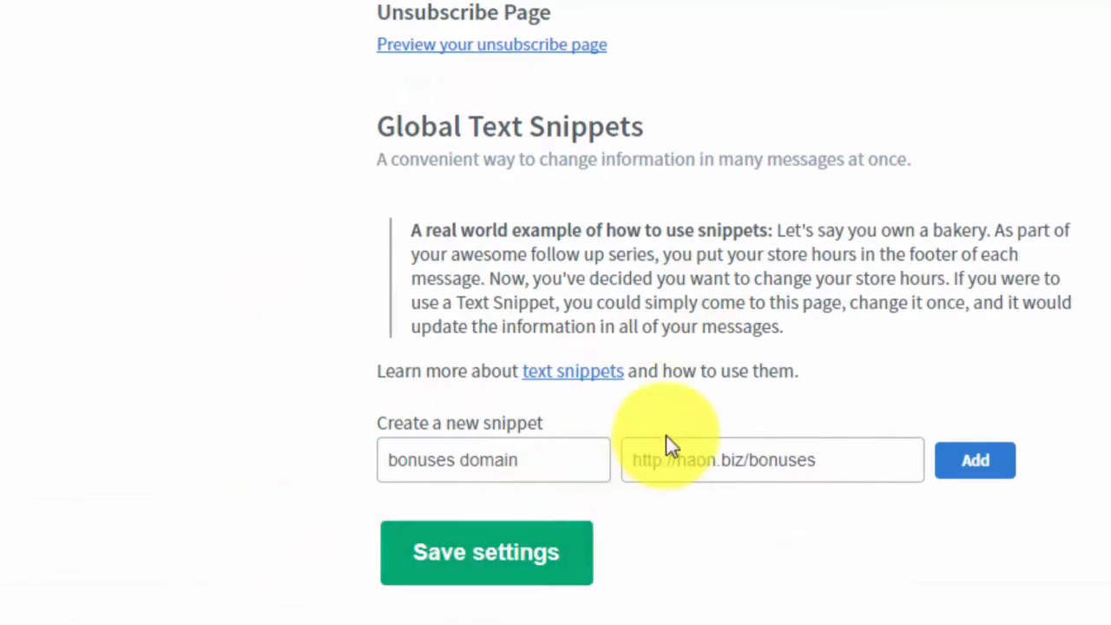
click(979, 474)
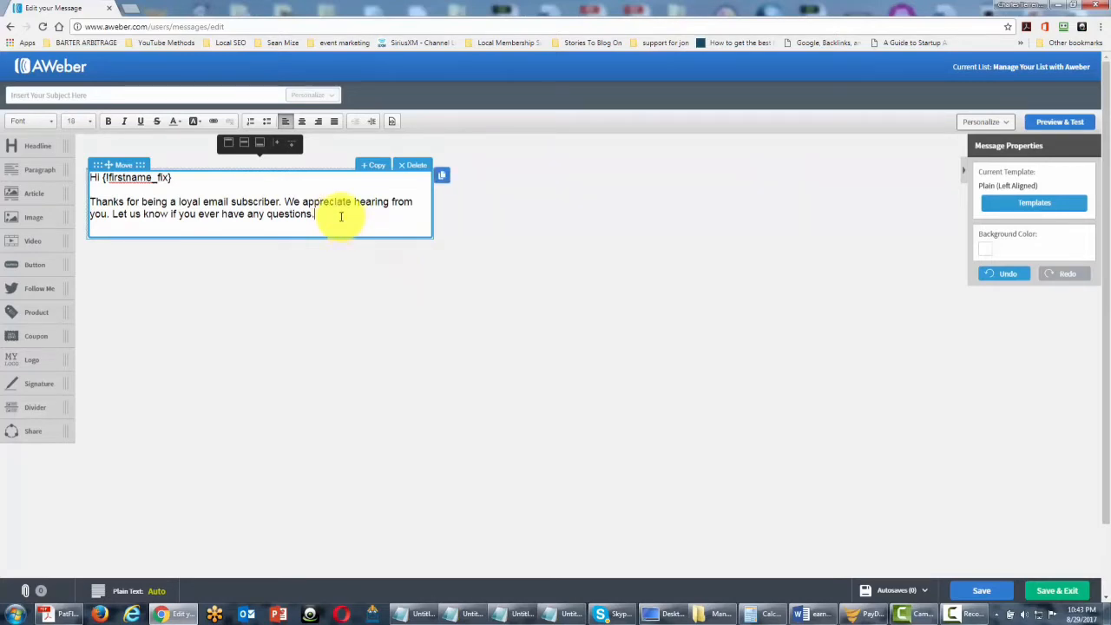
Insert the bonuses domain snippet from Personalize on a new line below the message text.
key(Return)
key(Return)
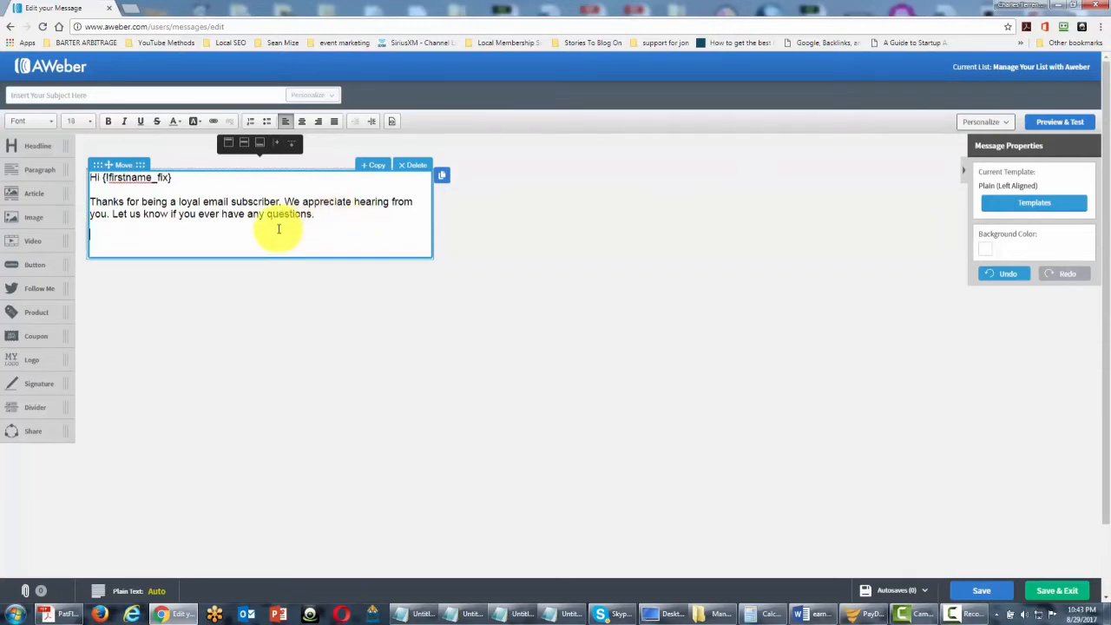
key(F11)
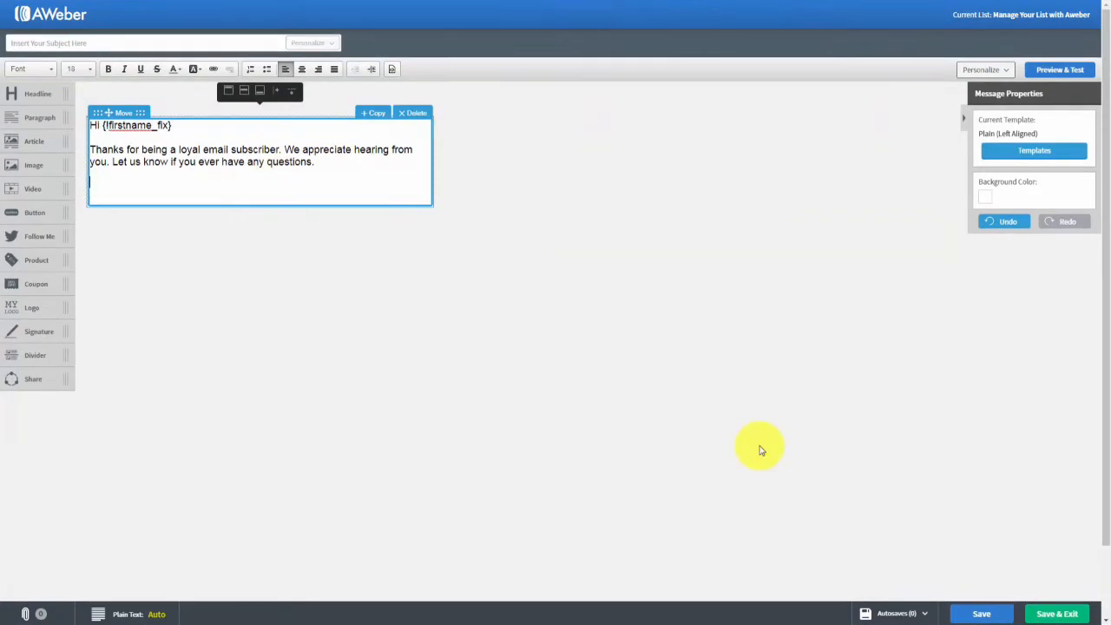
click(1007, 72)
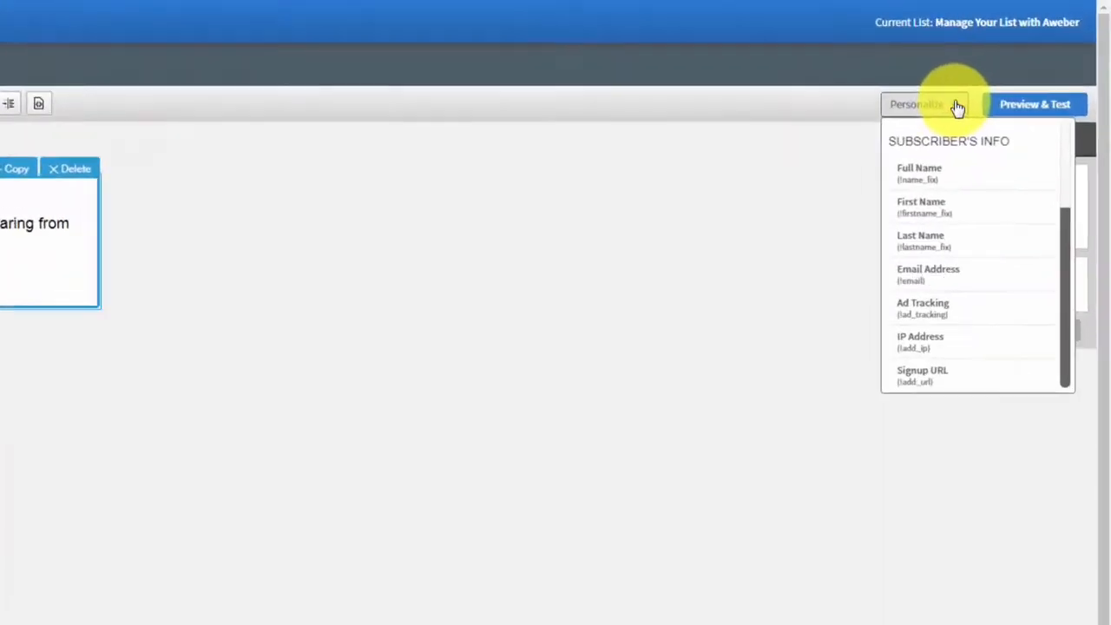
scroll(854, 299, down, 4)
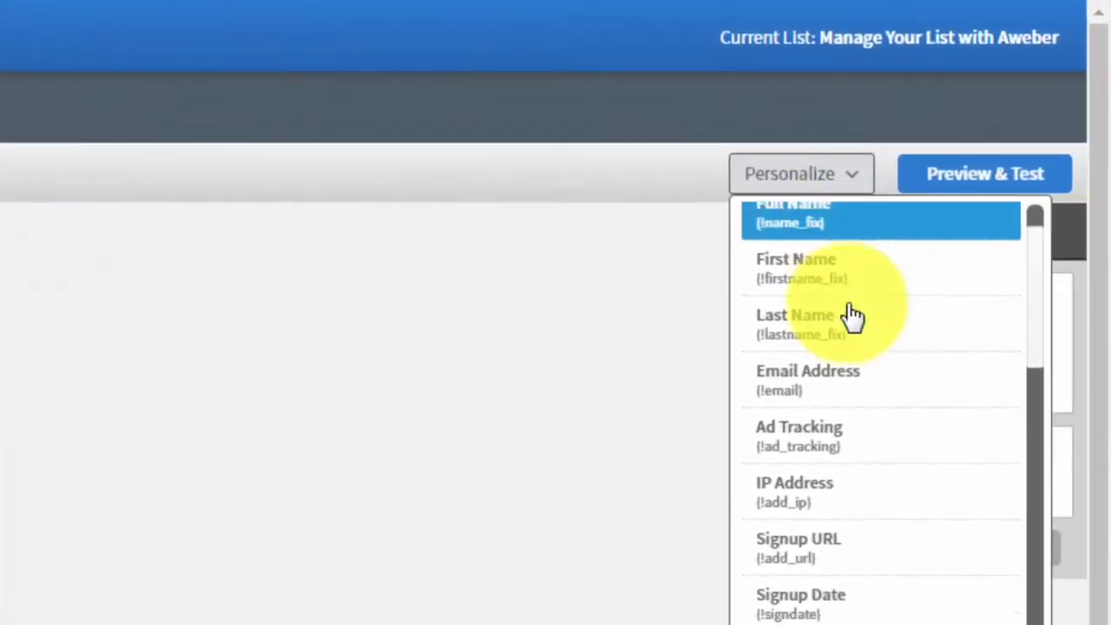
scroll(853, 328, down, 5)
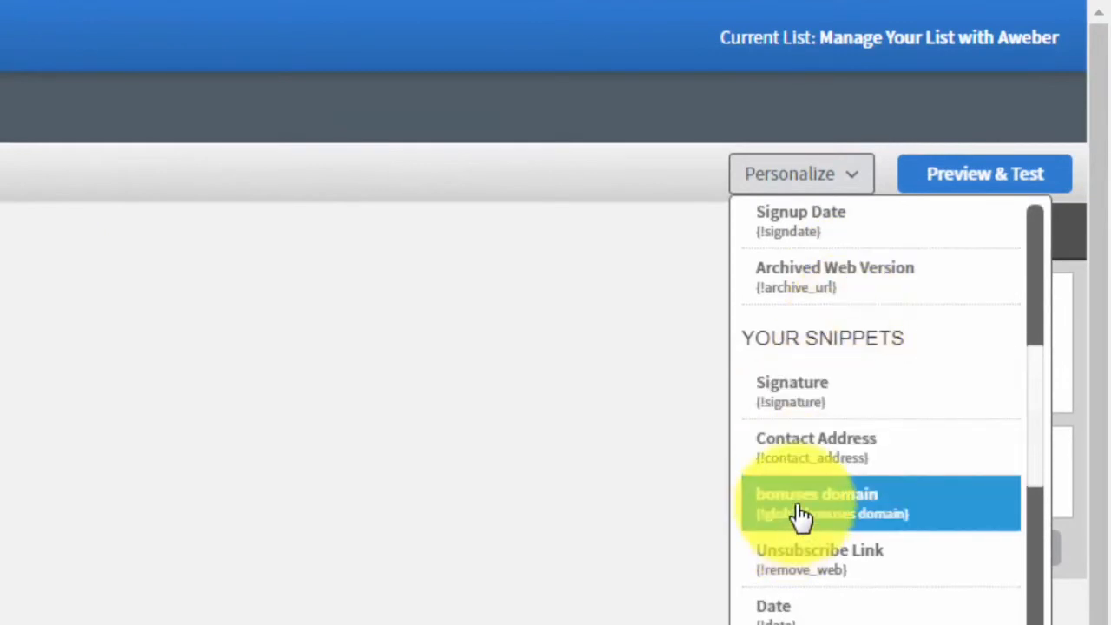
click(797, 521)
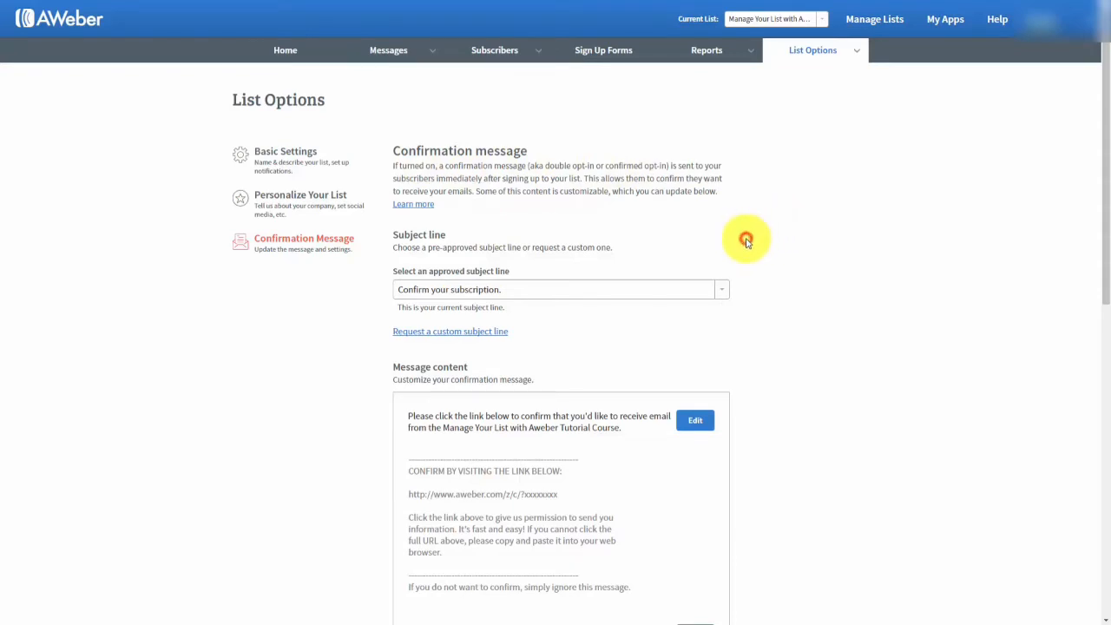
scroll(746, 243, down, 3)
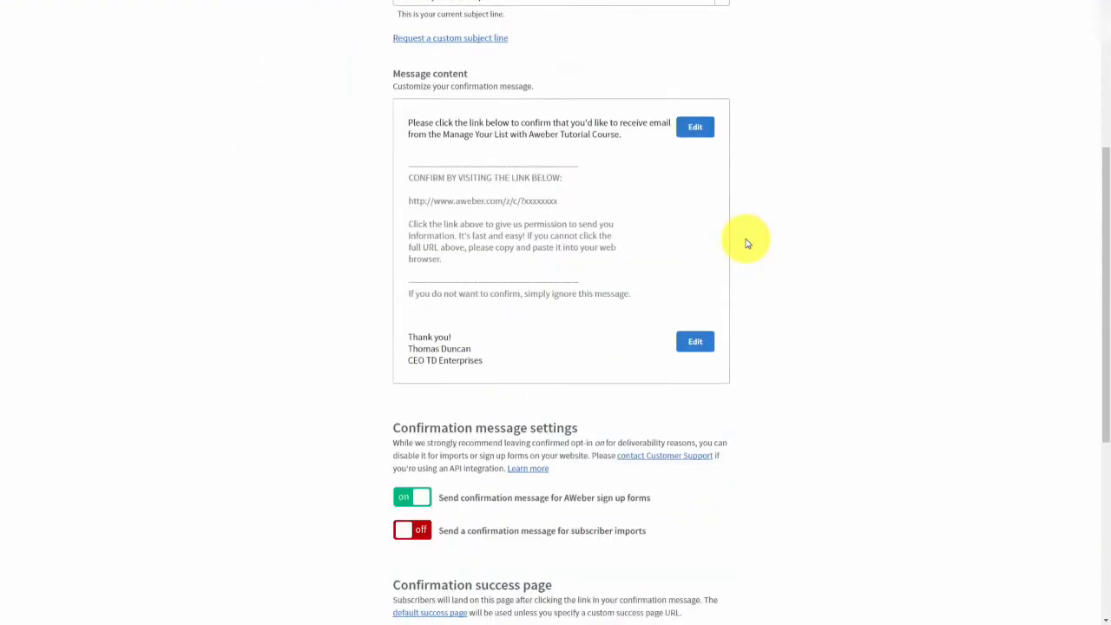
scroll(746, 244, down, 3)
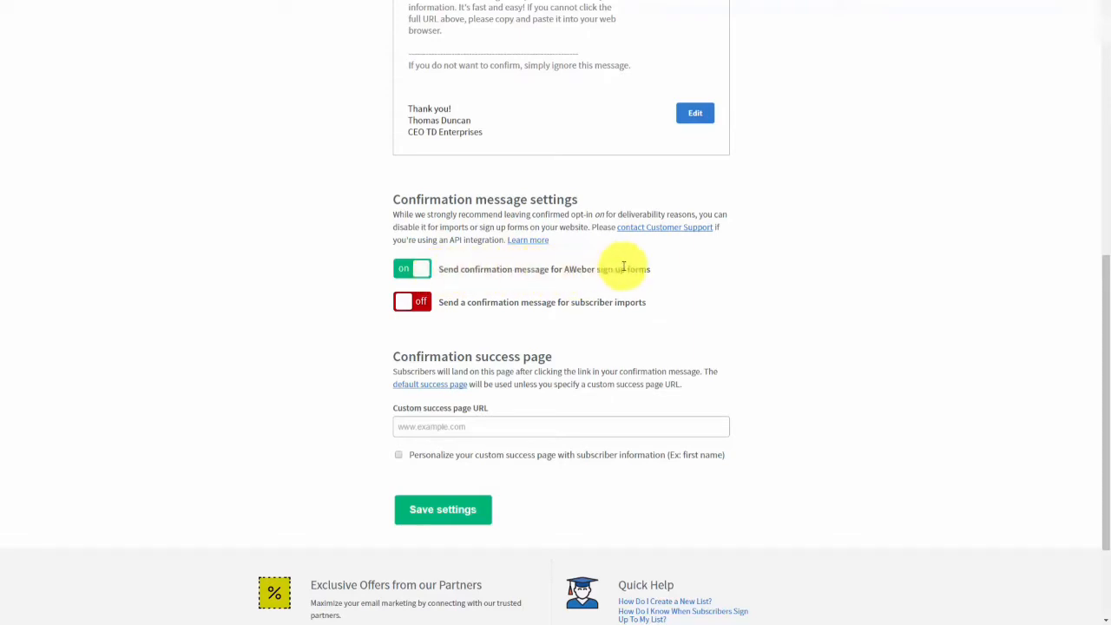
click(411, 273)
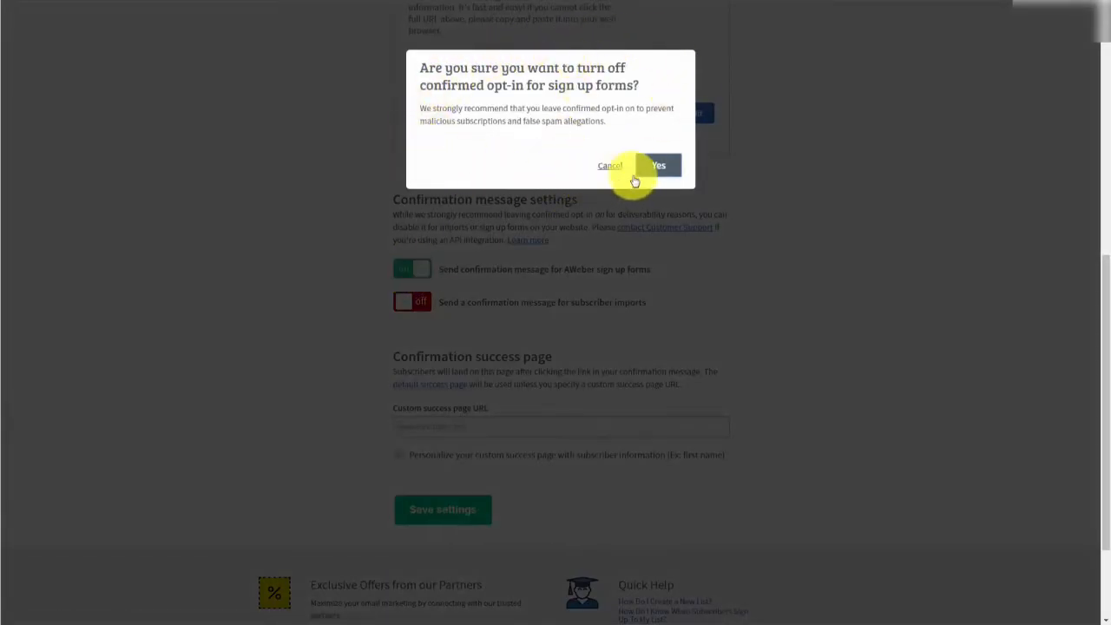
click(656, 166)
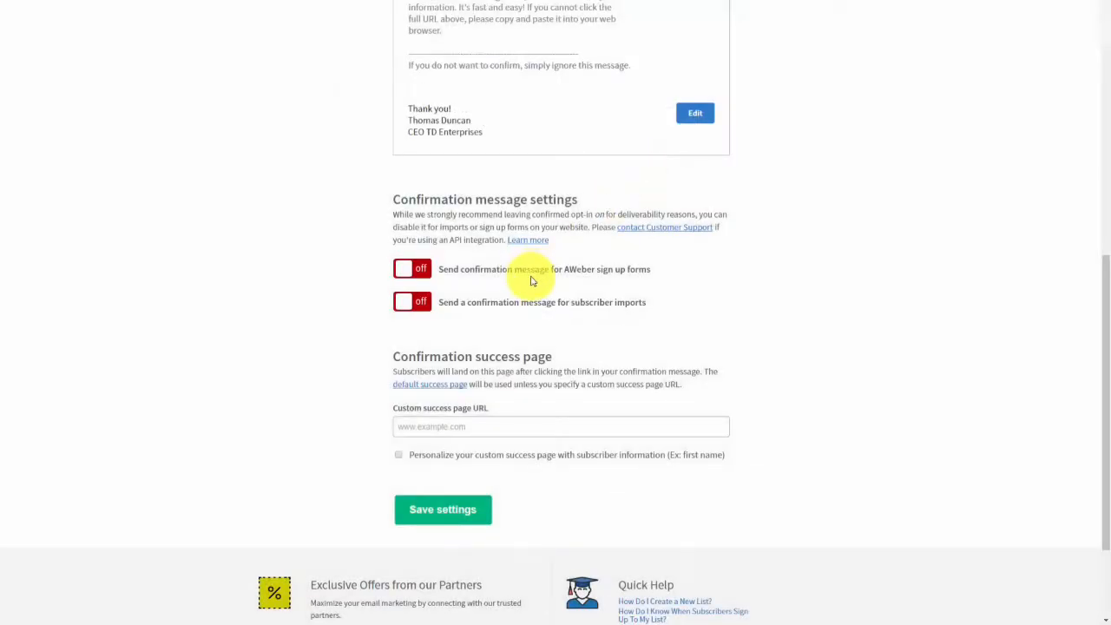
click(402, 274)
click(659, 163)
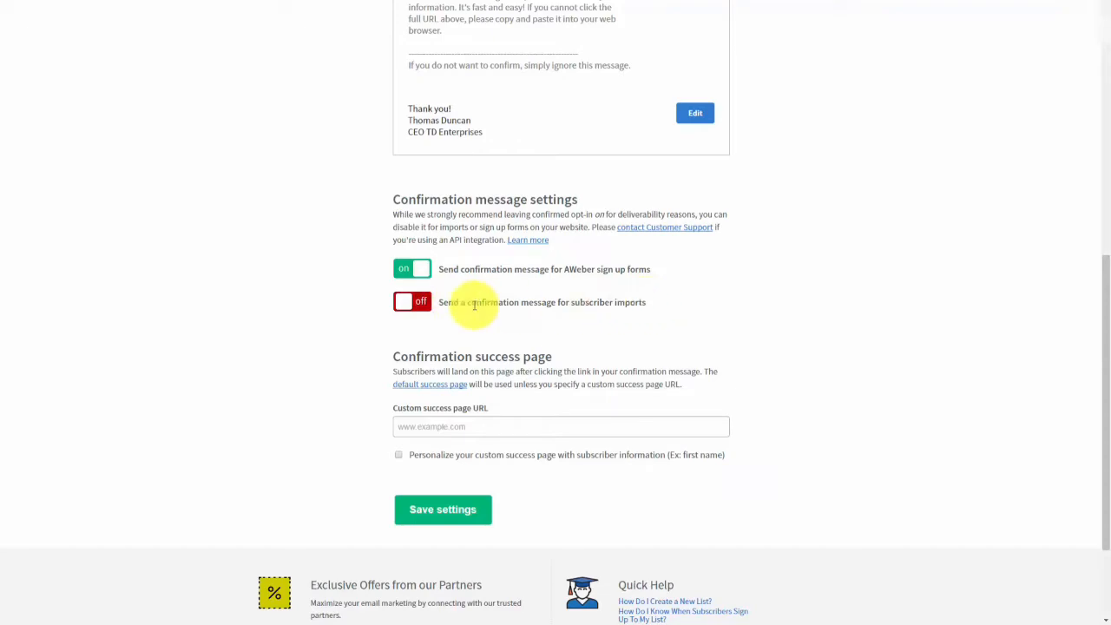
Turn confirmation for subscriber imports on, then switch it back off.
click(398, 304)
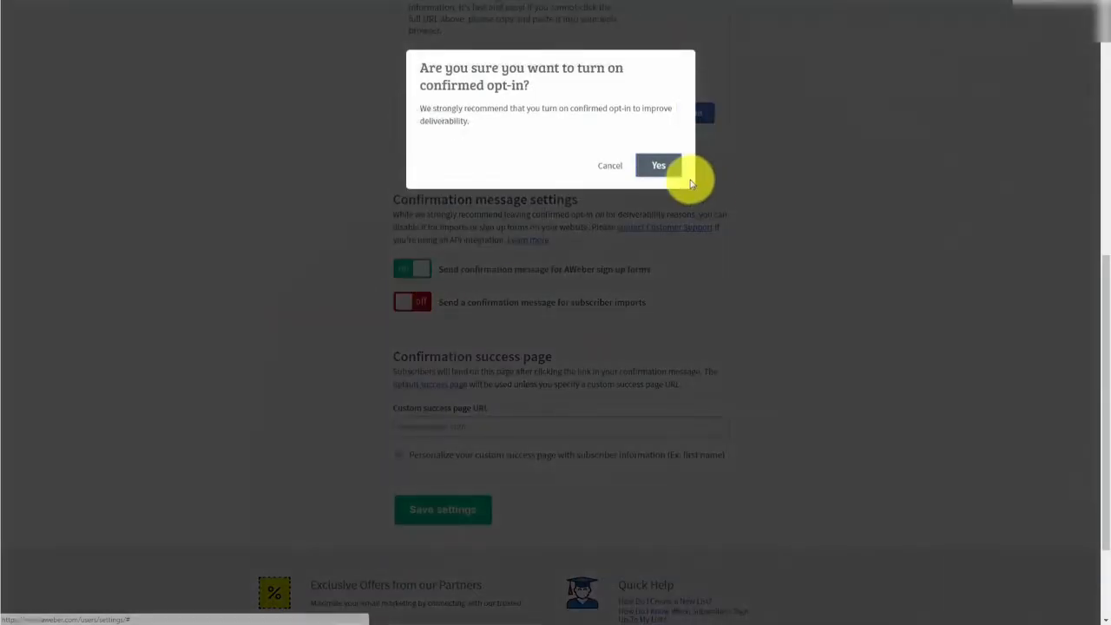
click(664, 166)
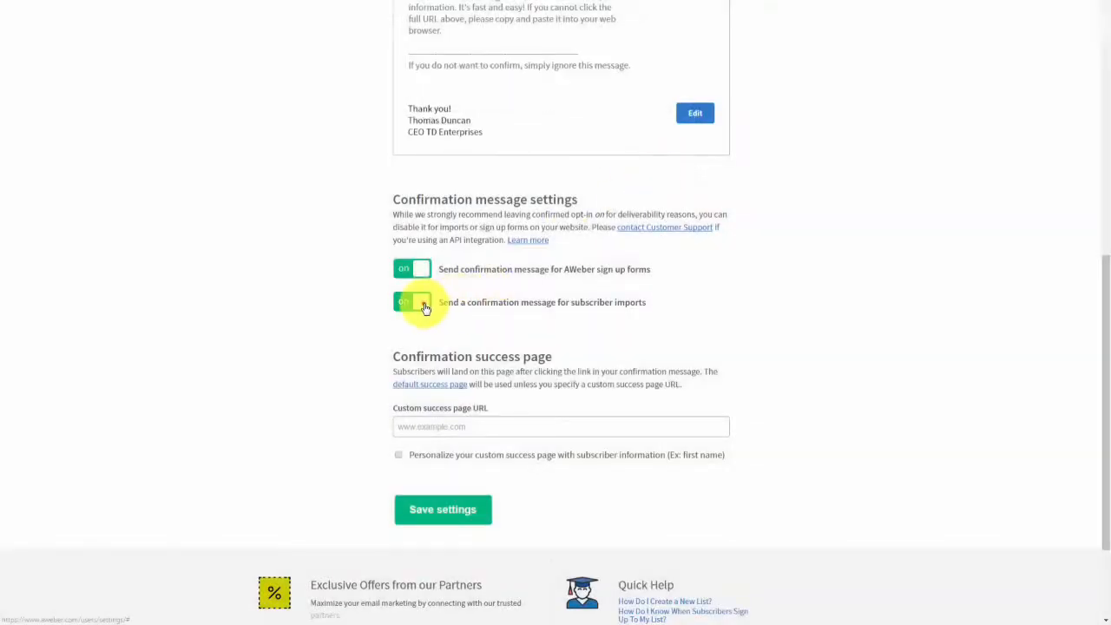
click(422, 303)
click(663, 167)
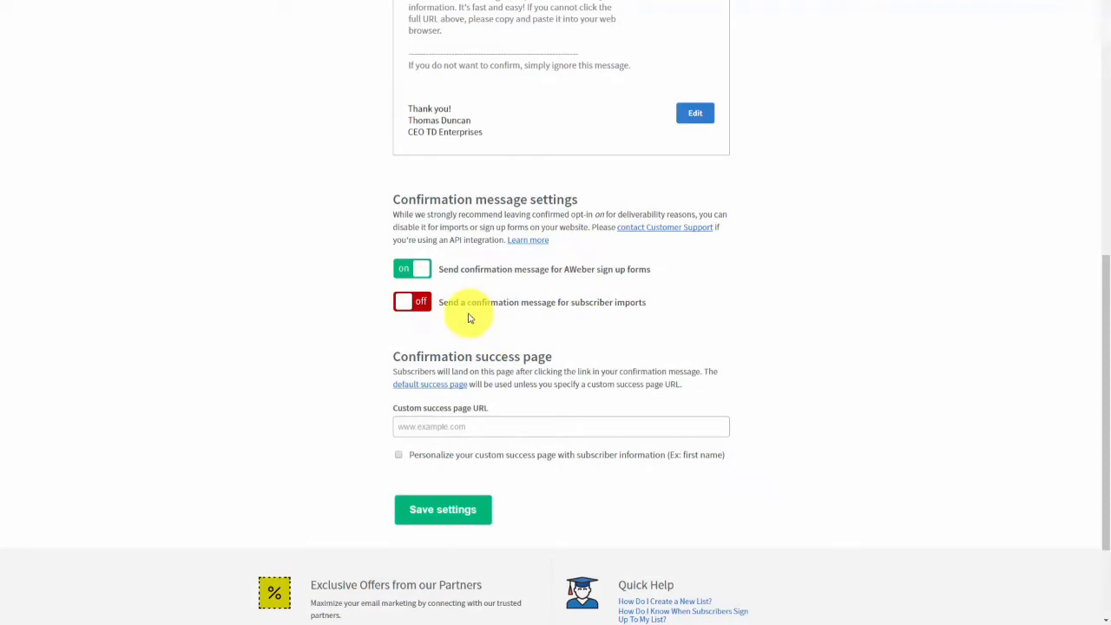
Preview the default success page, then enable personalizing it with subscriber information, URL left empty.
scroll(468, 318, down, 1)
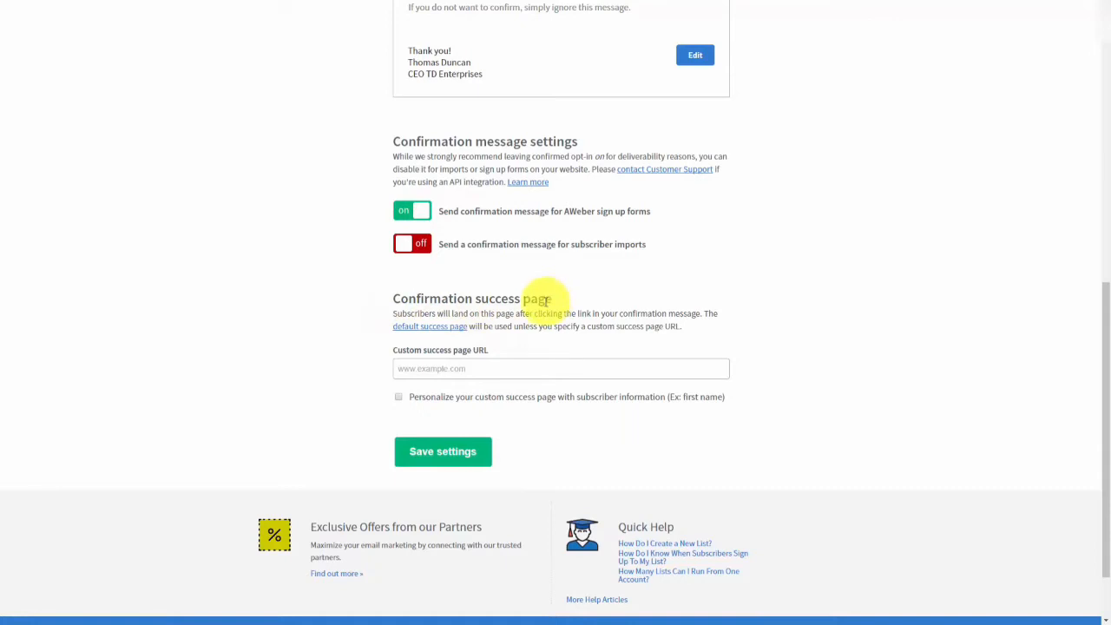
click(446, 369)
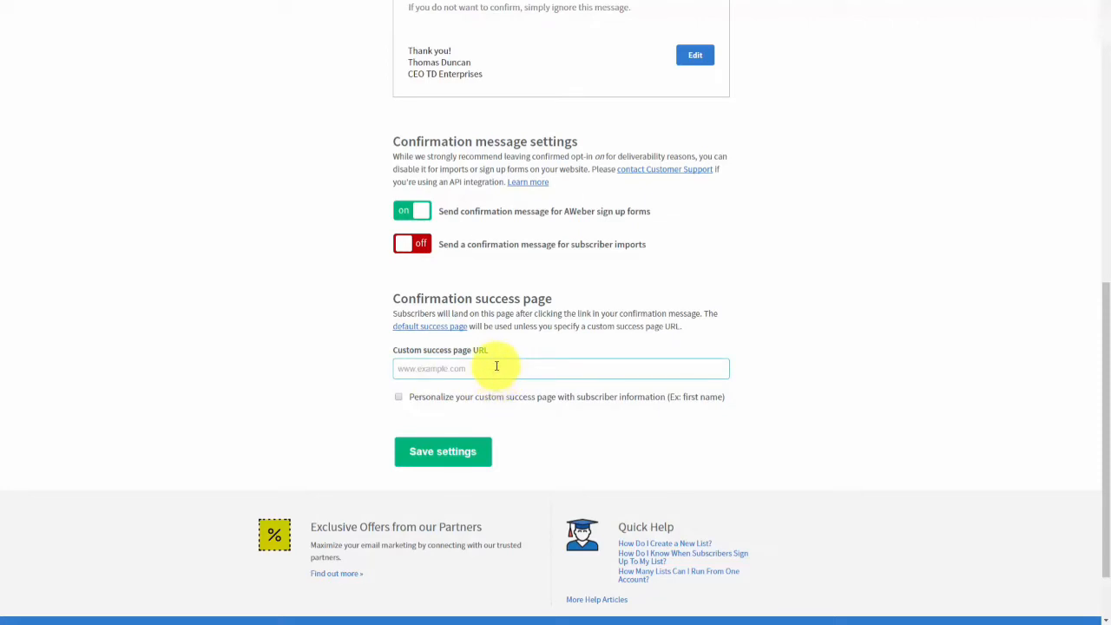
click(419, 328)
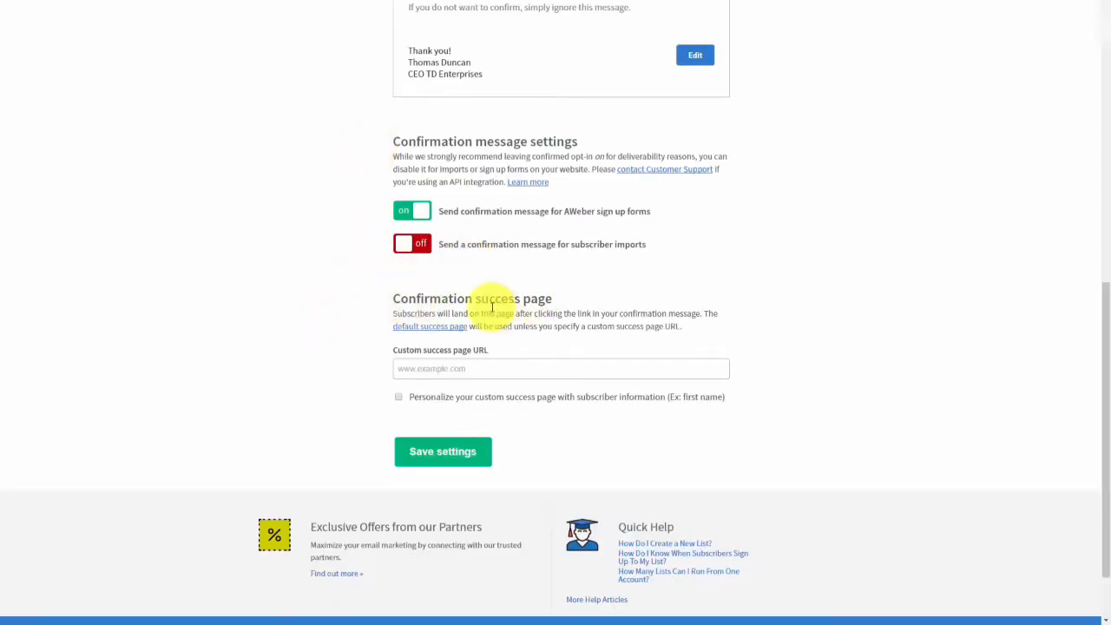
click(488, 365)
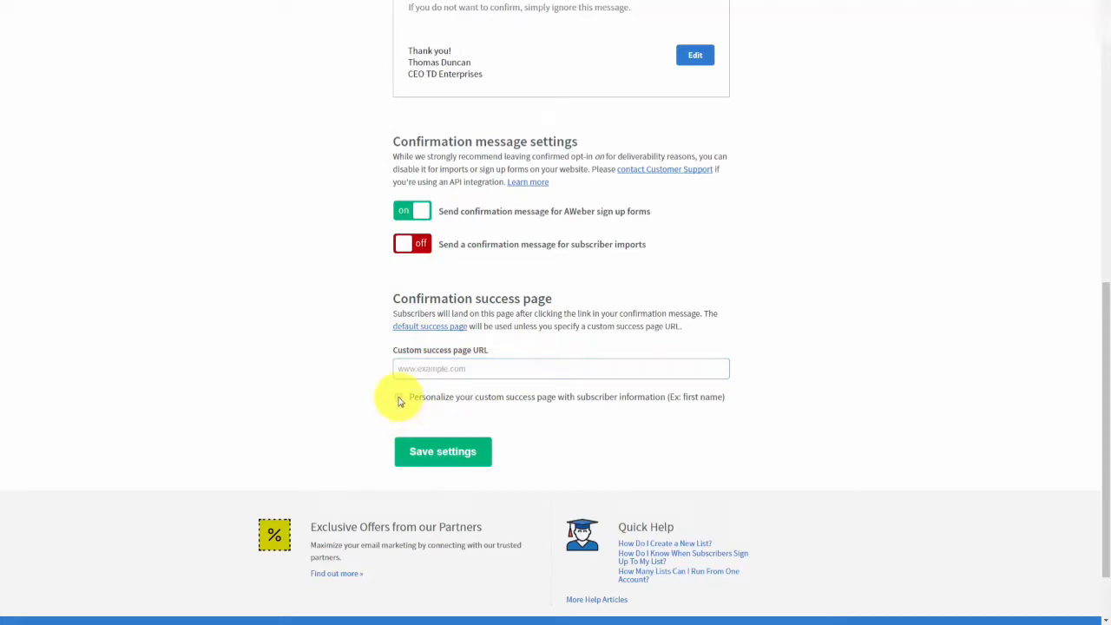
click(399, 399)
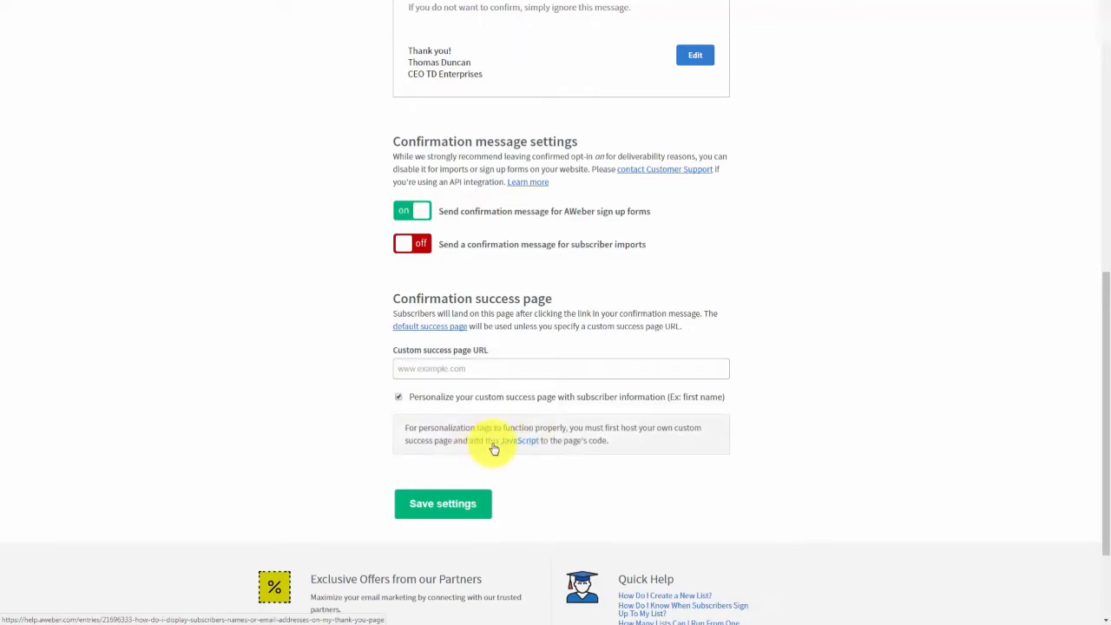
Open the help article on showing subscriber names and select its JavaScript snippet.
click(494, 447)
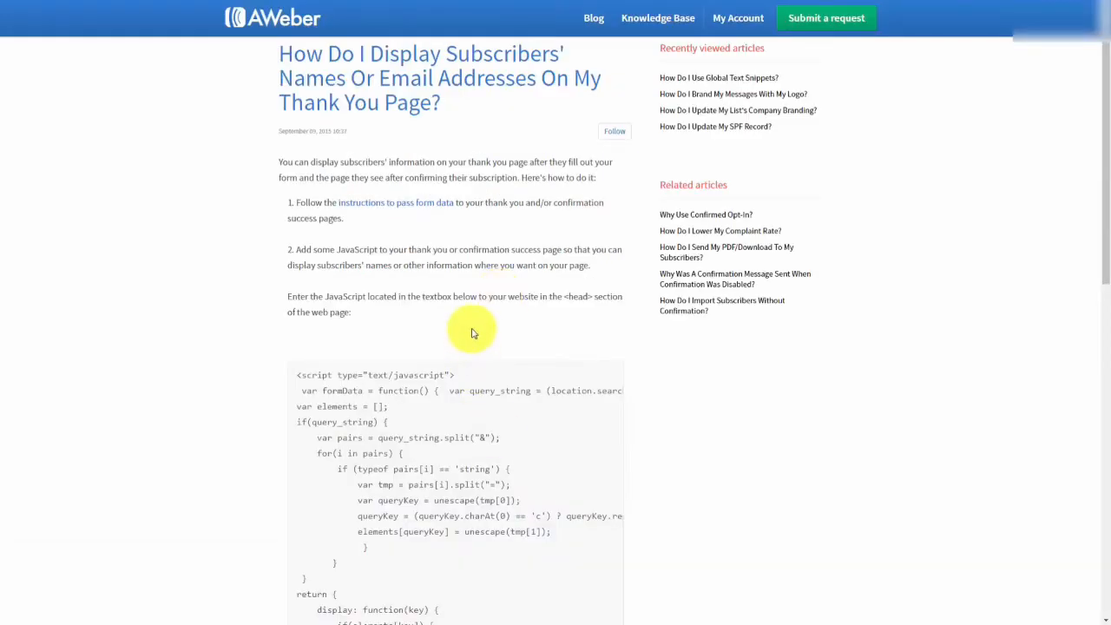
scroll(472, 327, down, 3)
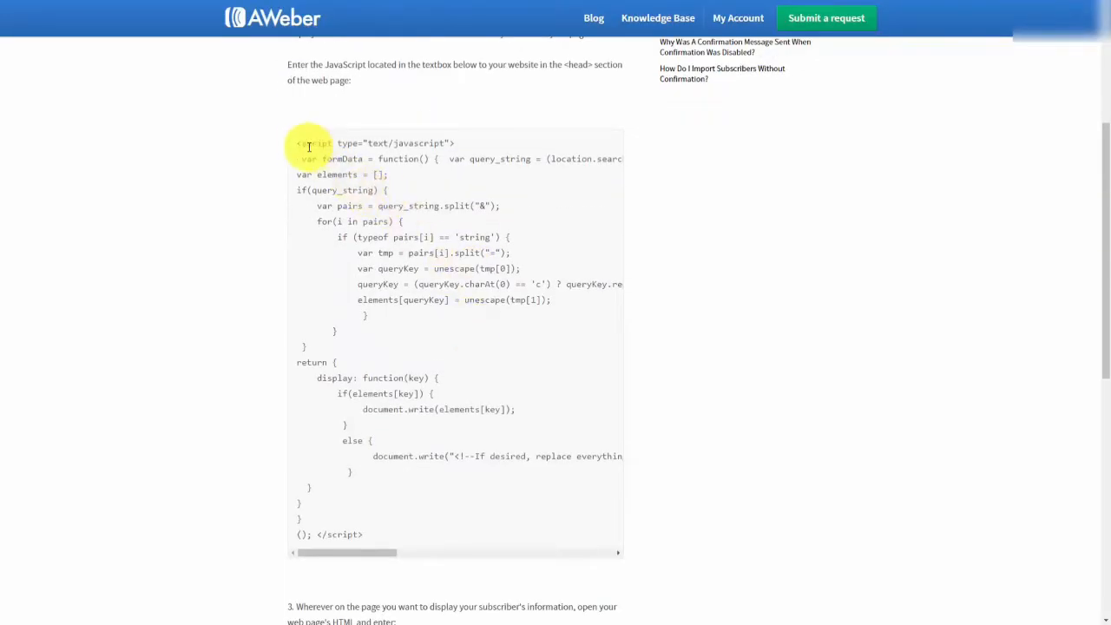
mouse_move(300, 145)
mouse_down()
mouse_move(322, 380)
mouse_move(367, 533)
mouse_move(310, 397)
mouse_move(269, 169)
mouse_move(296, 148)
mouse_up()
scroll(243, 226, down, 6)
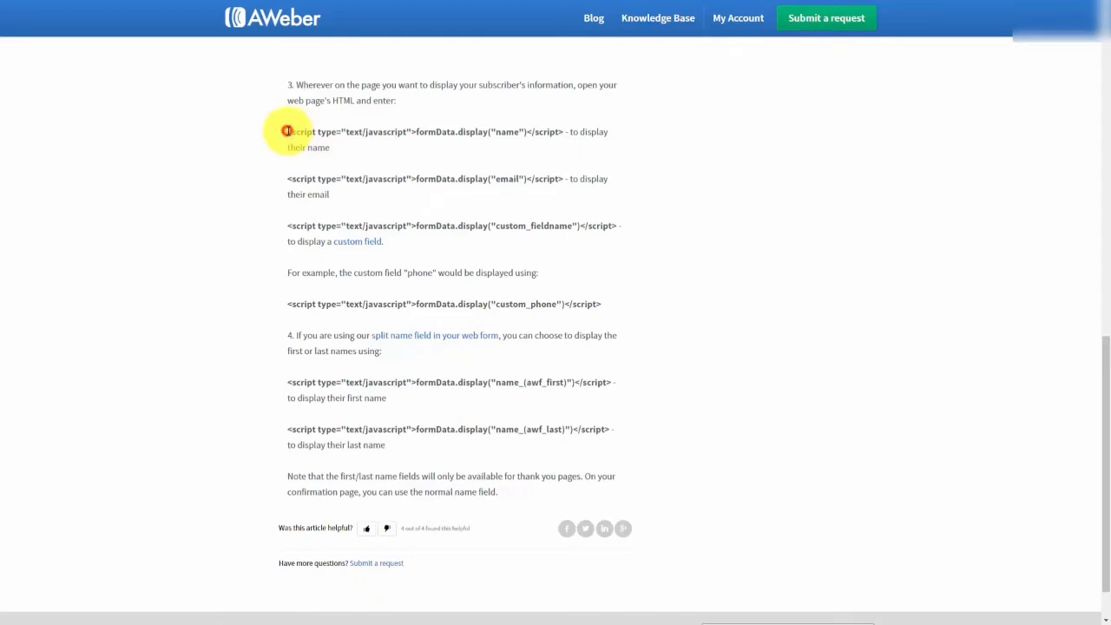
Select, then deselect, the name and email display code lines in the article.
drag(286, 131, 565, 132)
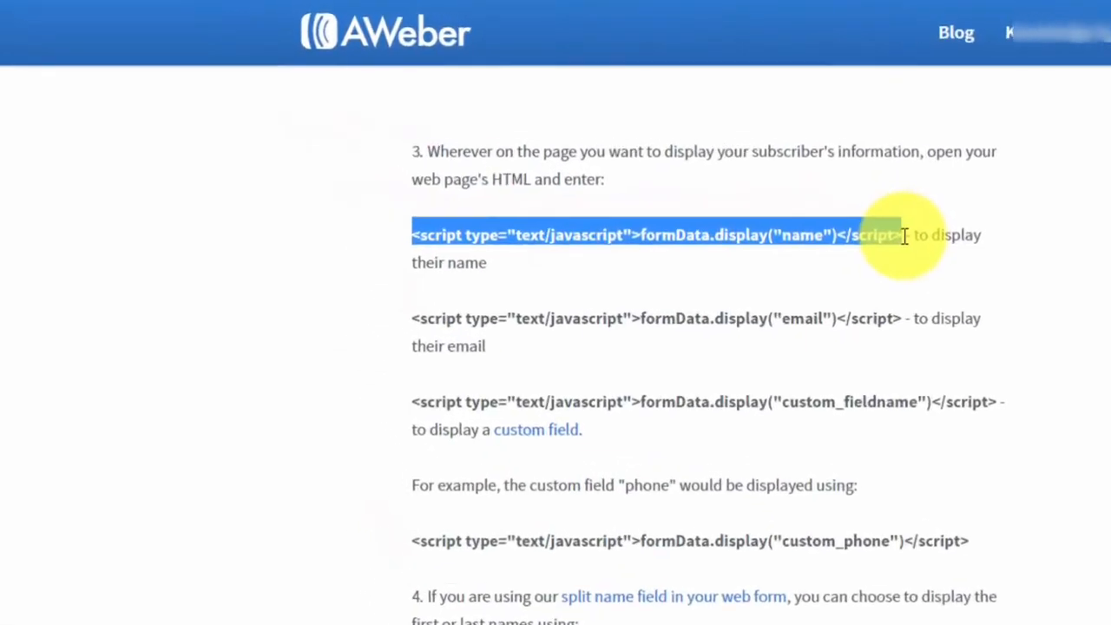
drag(904, 235, 905, 234)
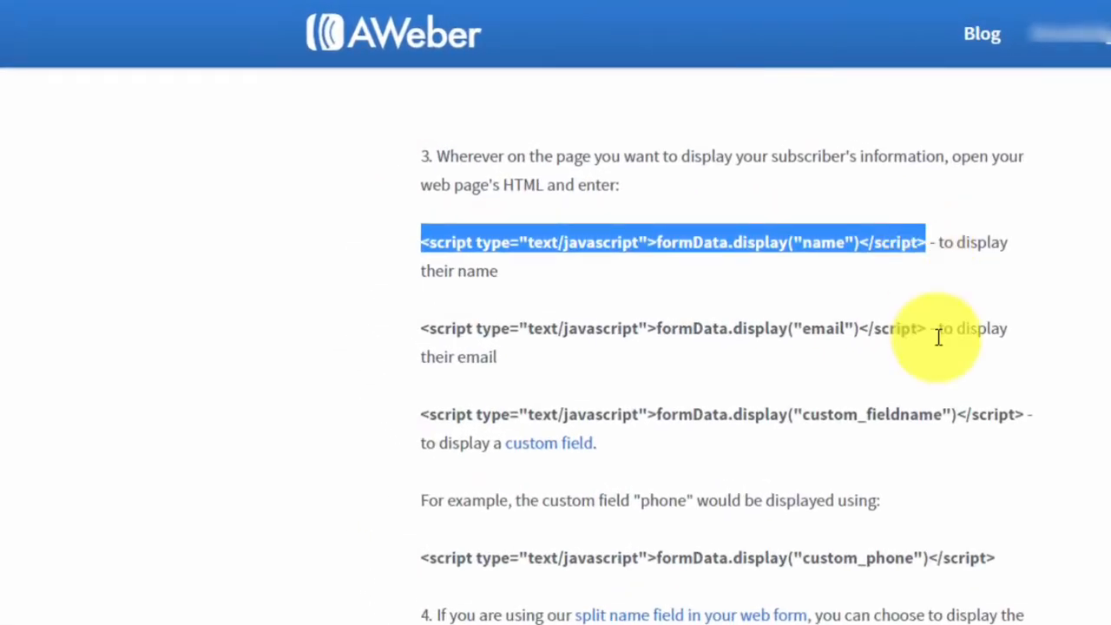
click(368, 321)
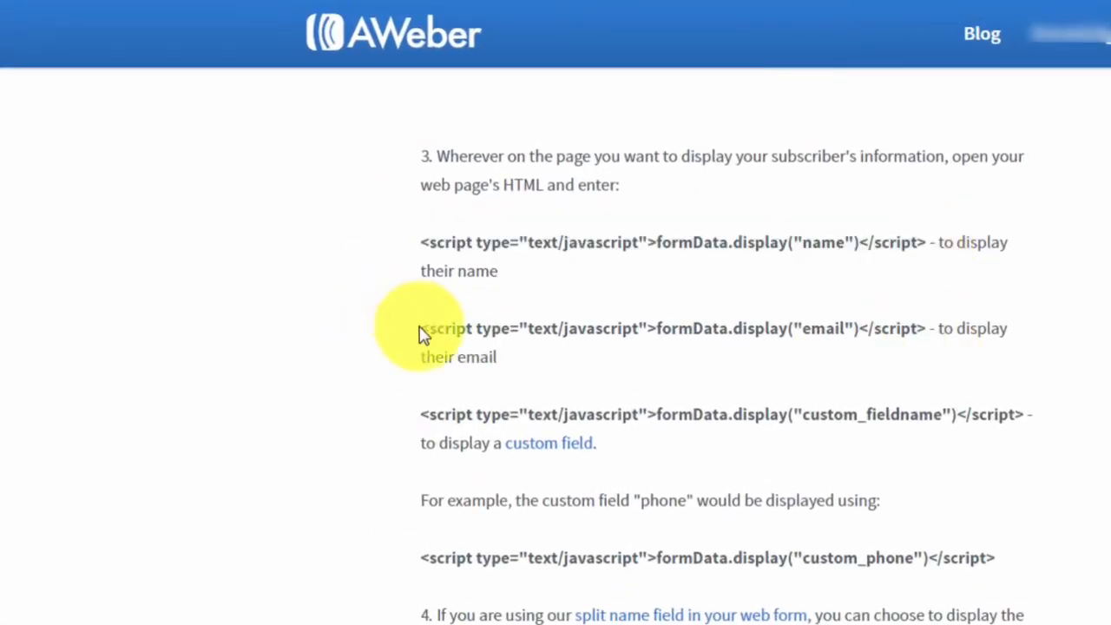
drag(423, 328, 929, 330)
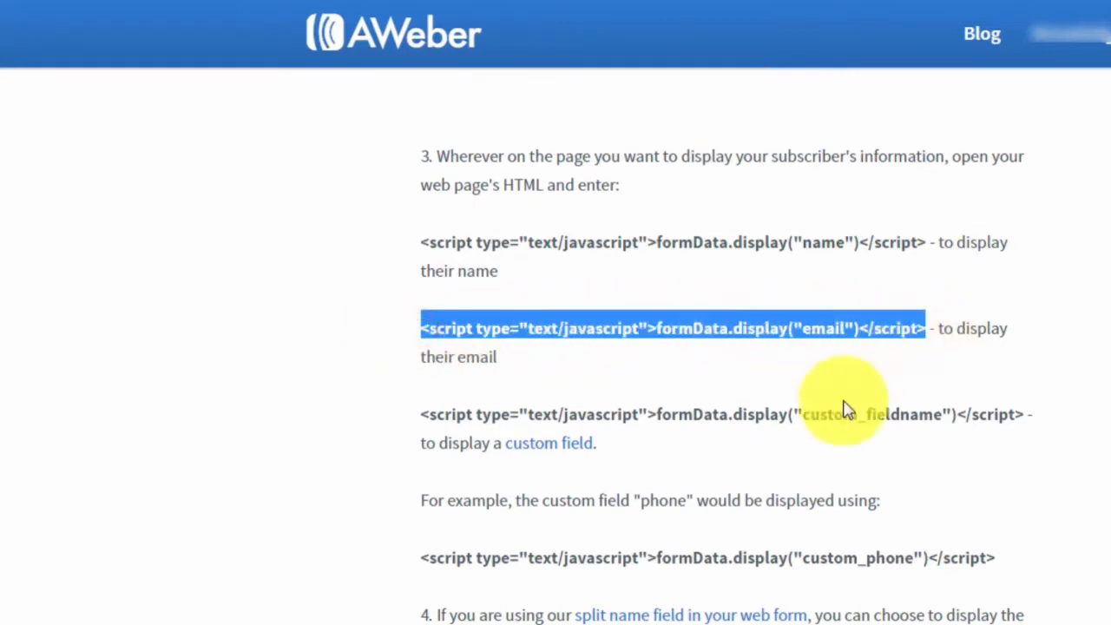
click(702, 375)
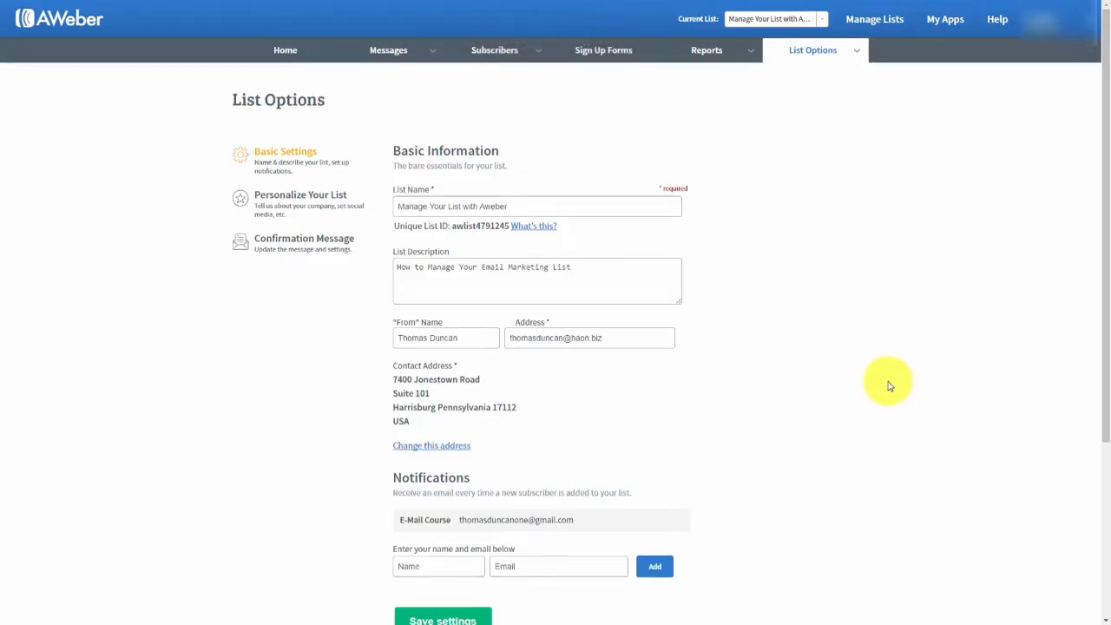
Open Custom Fields from the List Options menu.
mouse_move(860, 55)
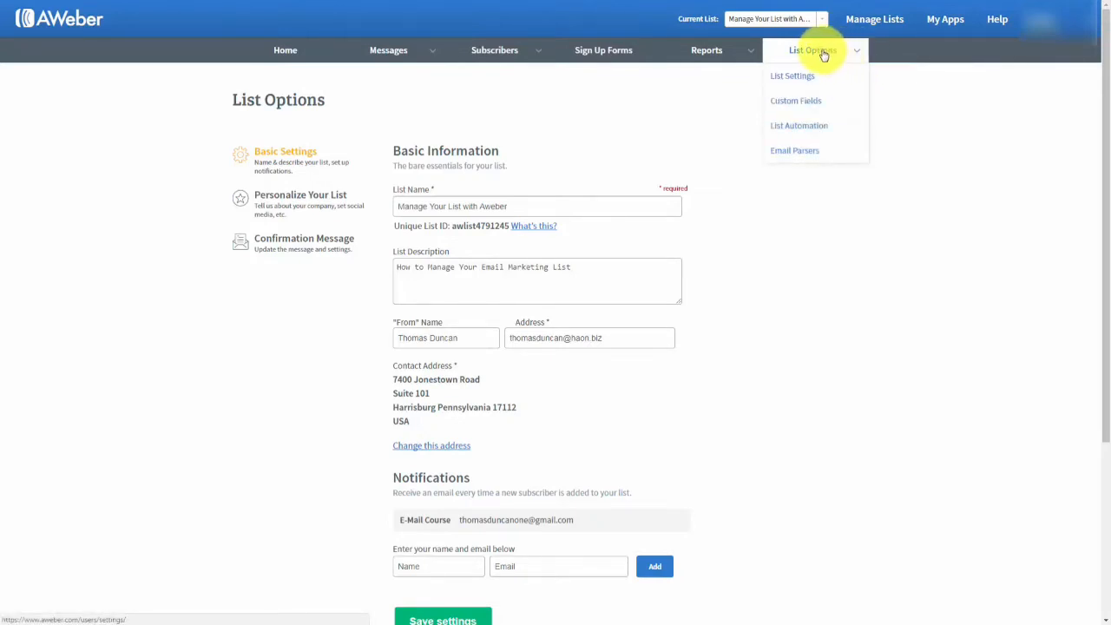
click(797, 102)
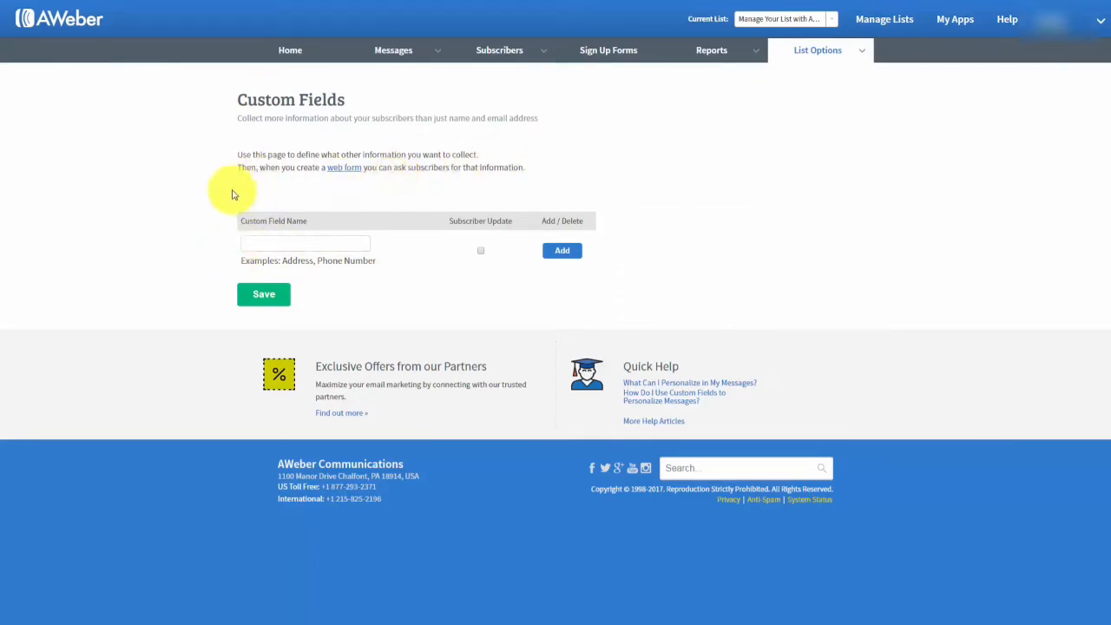
Create a custom field named Birthdate with Subscriber Update ticked.
mouse_move(270, 218)
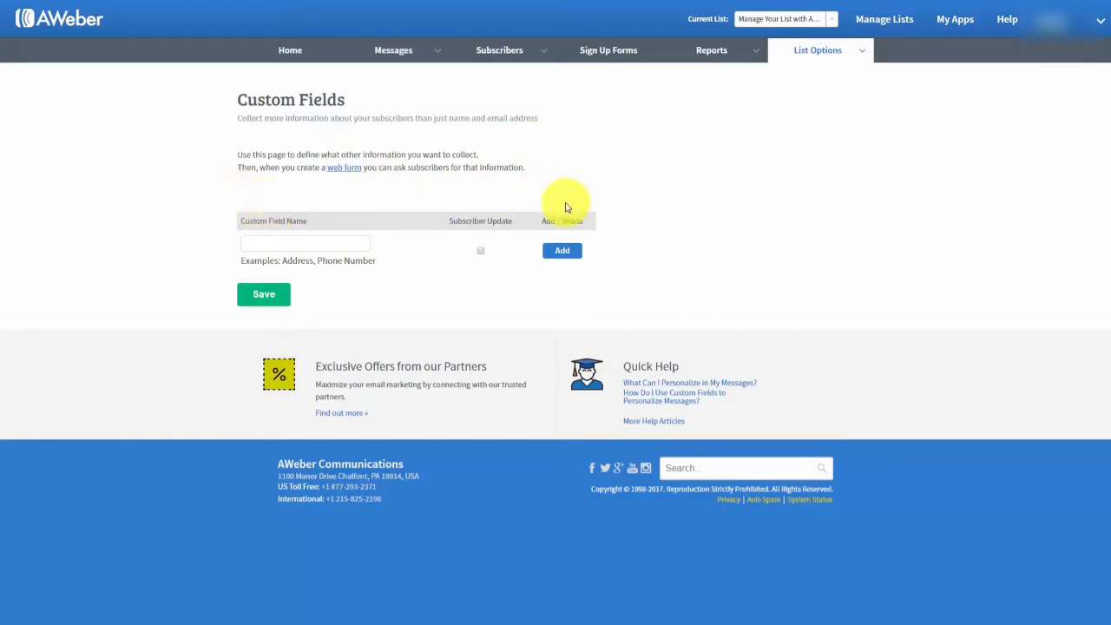
text(Birthdate)
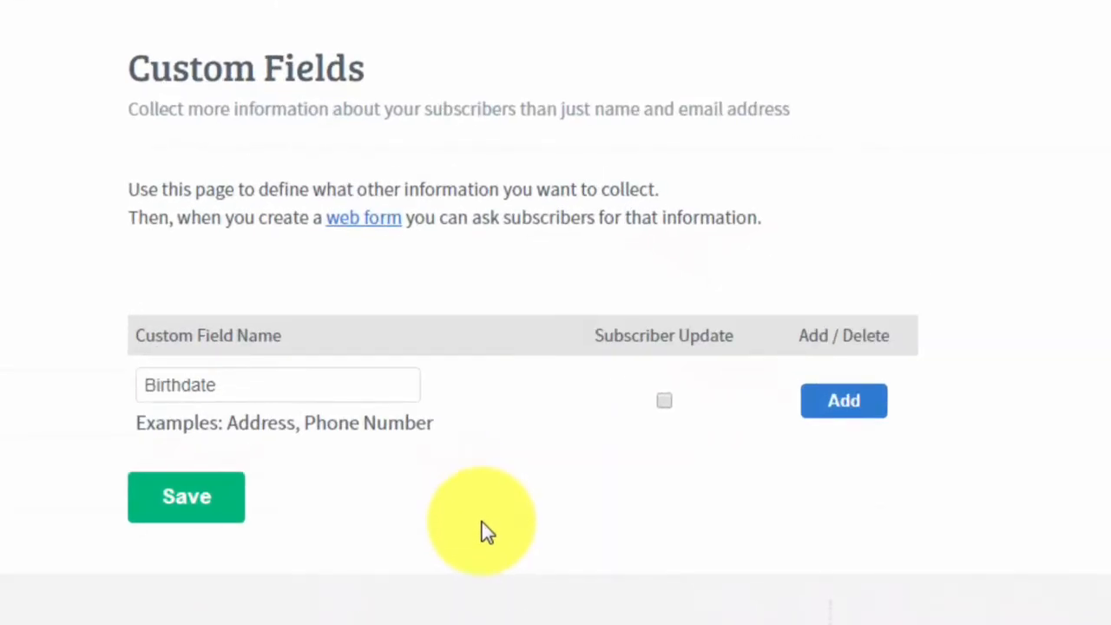
mouse_move(320, 505)
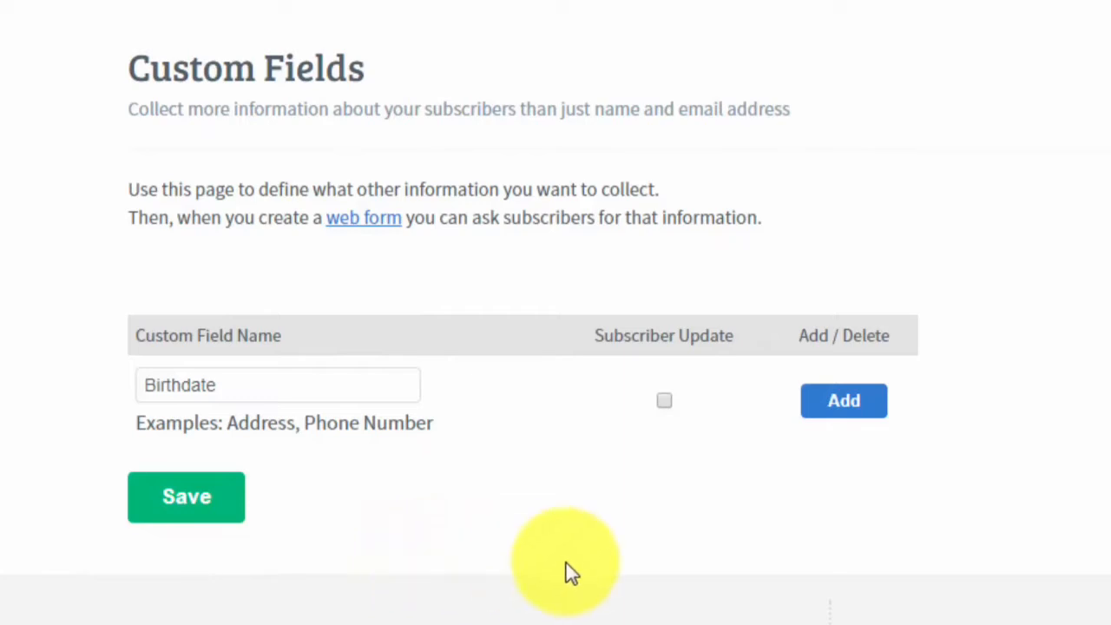
mouse_move(659, 449)
click(666, 401)
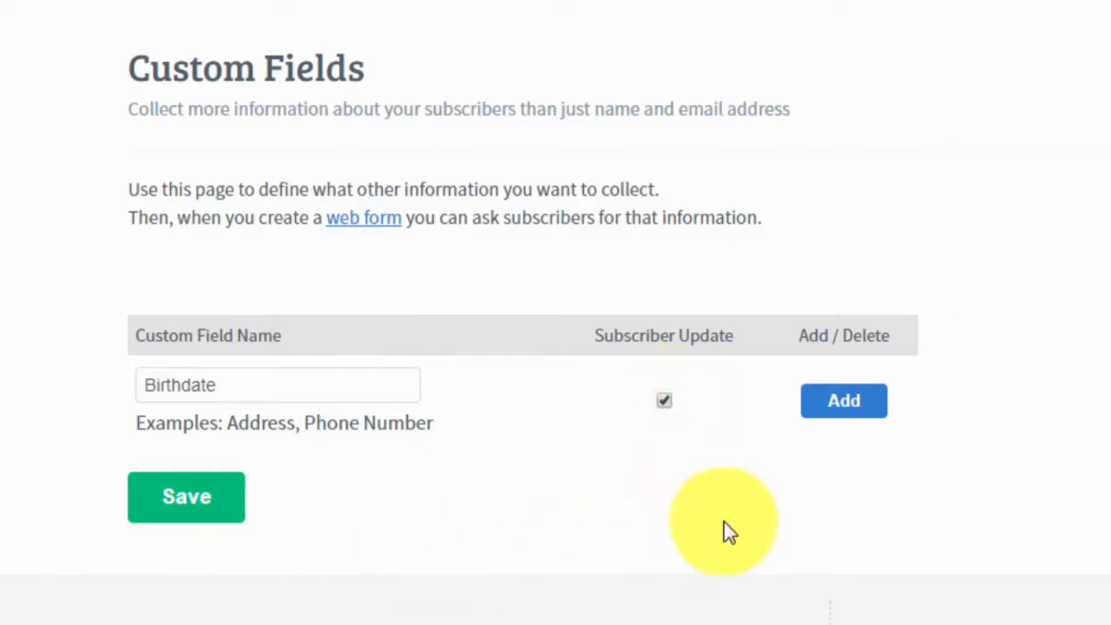
click(843, 402)
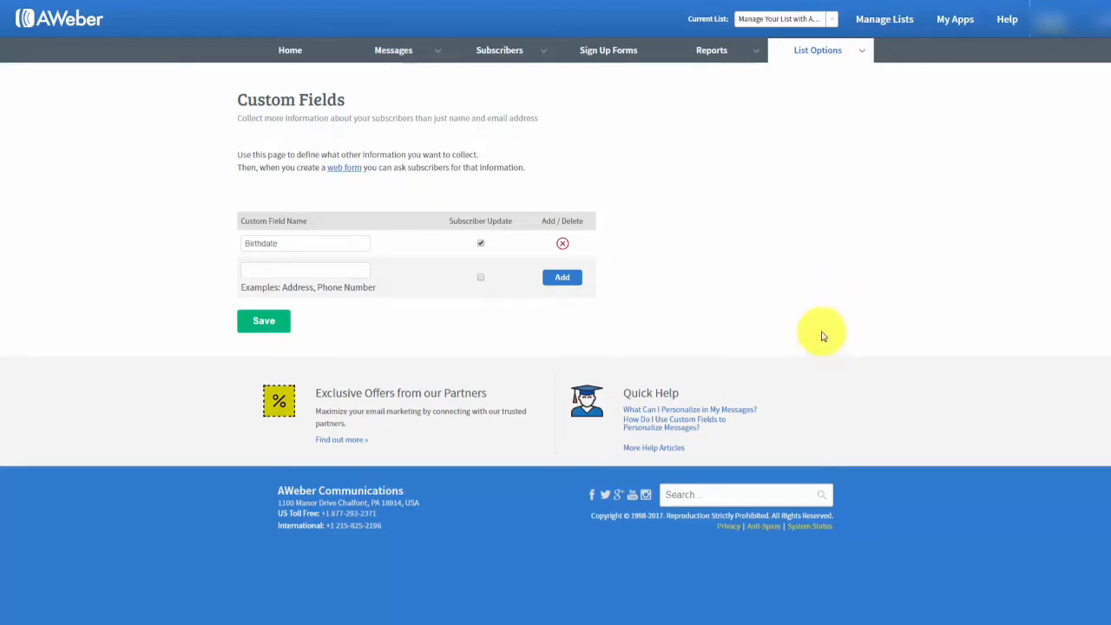
mouse_move(860, 54)
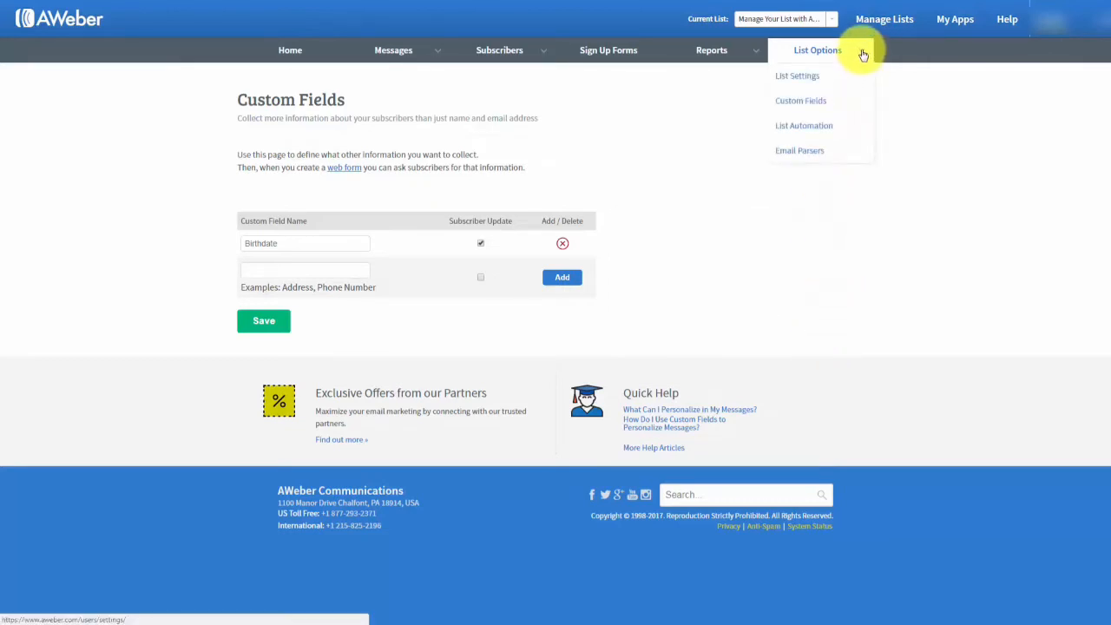
On List Automation, pick the 'Unsubscribe from list when subscribing to' action for a new rule.
click(803, 128)
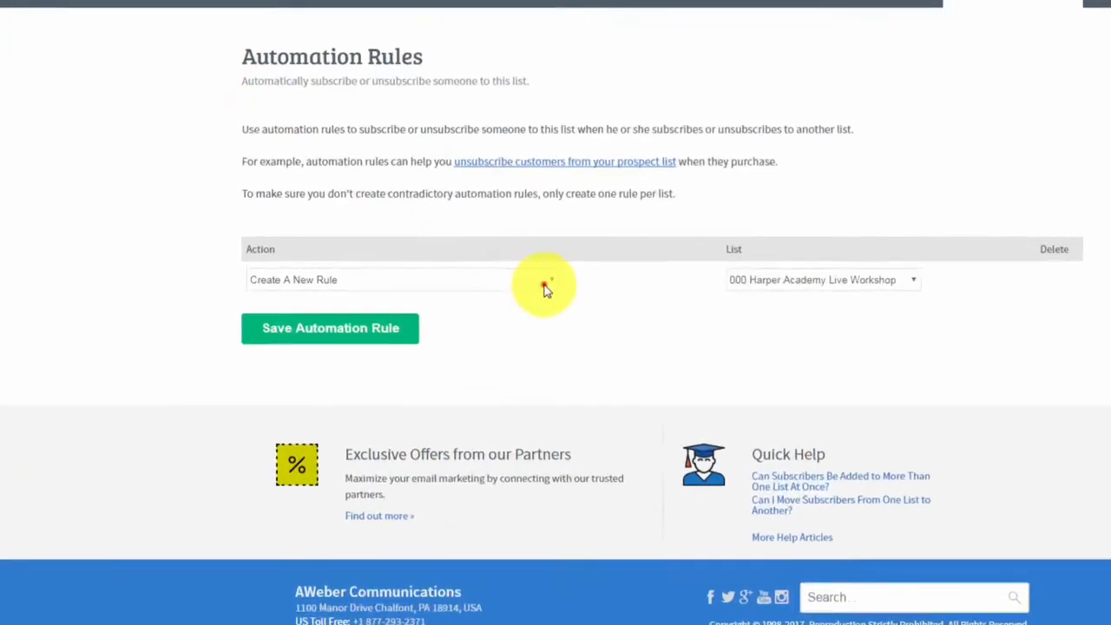
click(466, 273)
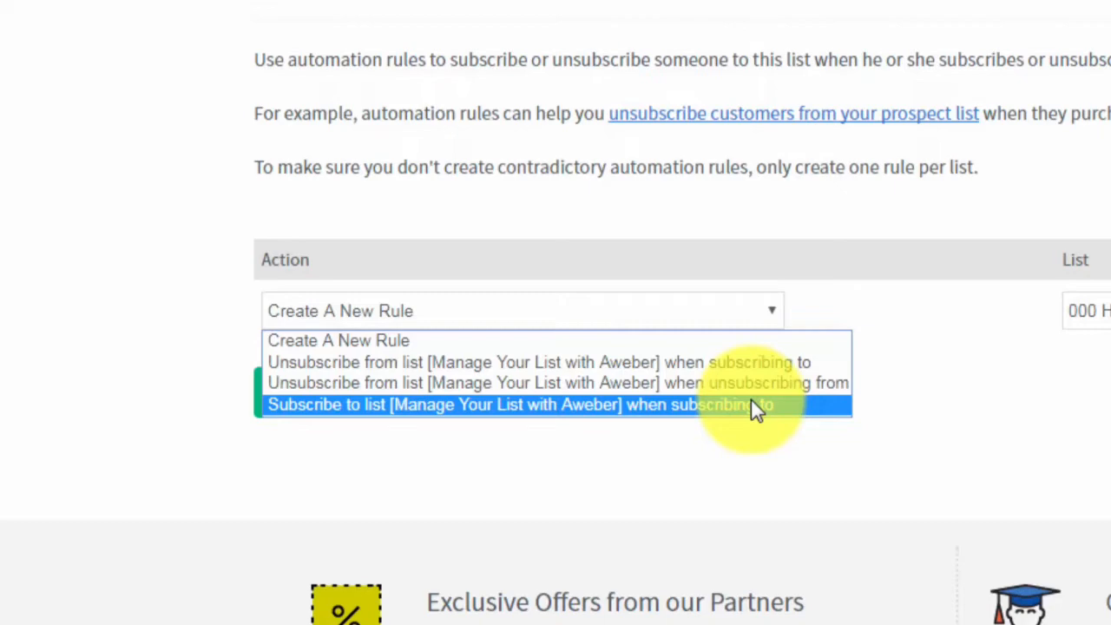
click(751, 404)
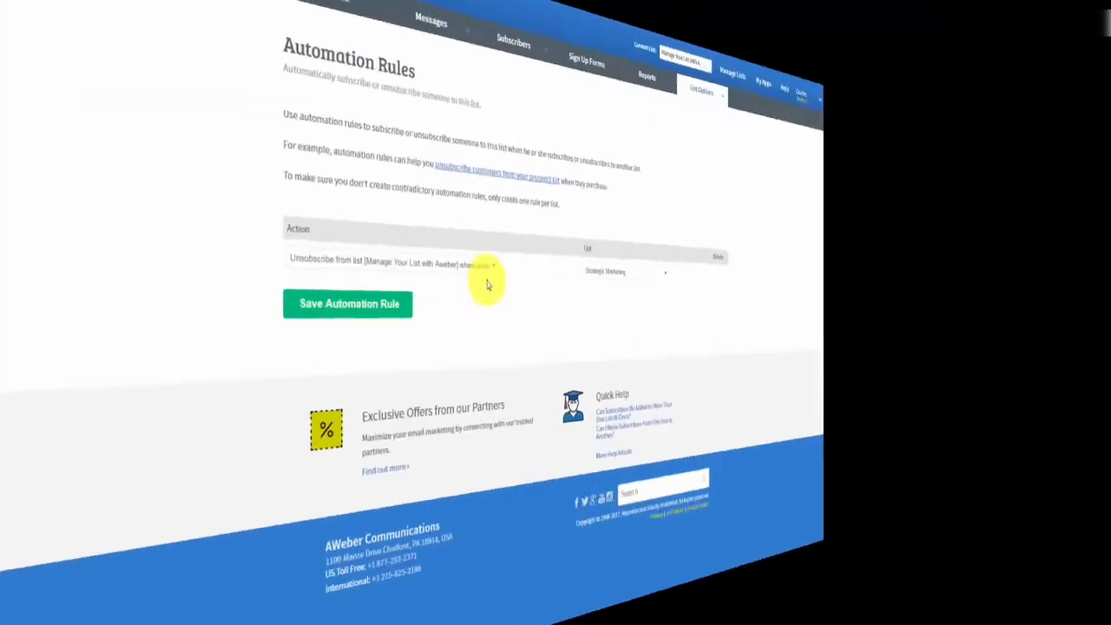
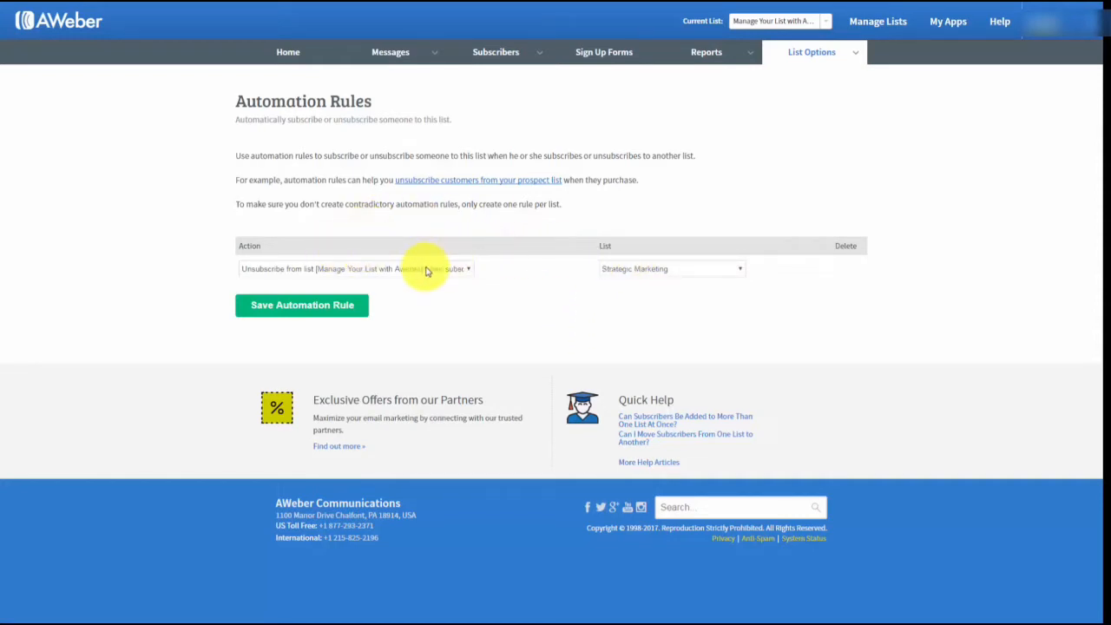
Save the Strategic Marketing unsubscribe rule, then delete it and confirm with Yes.
click(321, 309)
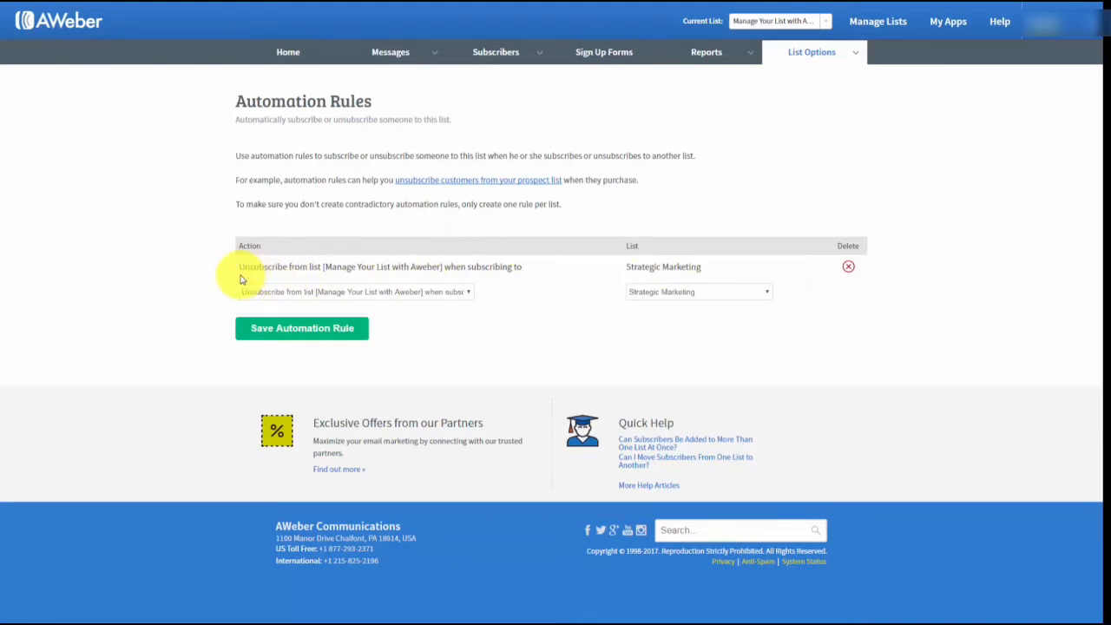
click(848, 268)
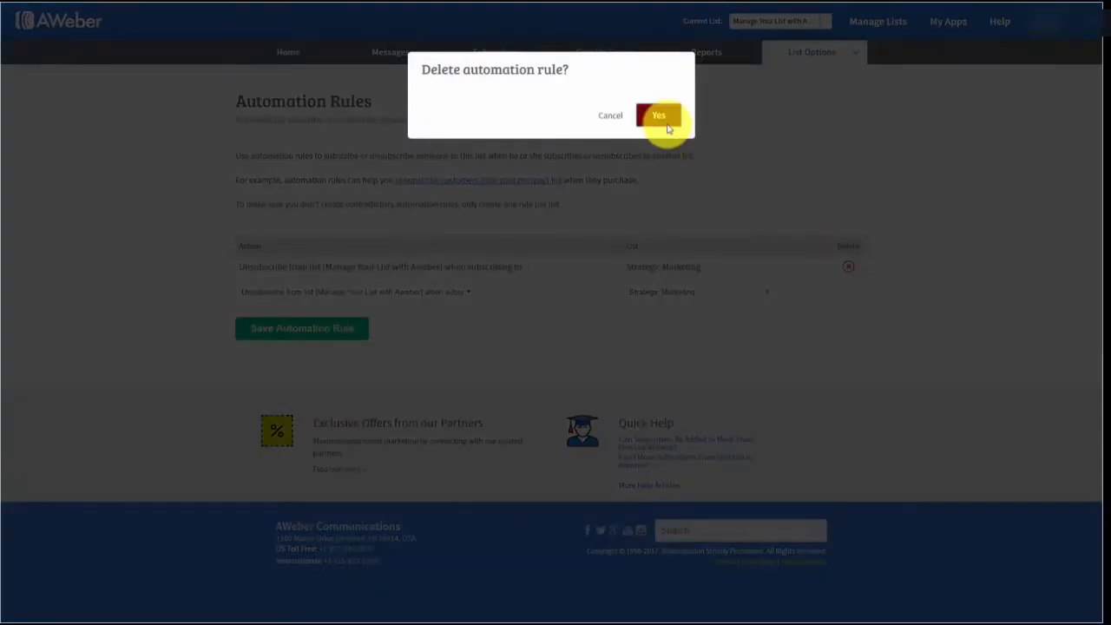
click(661, 120)
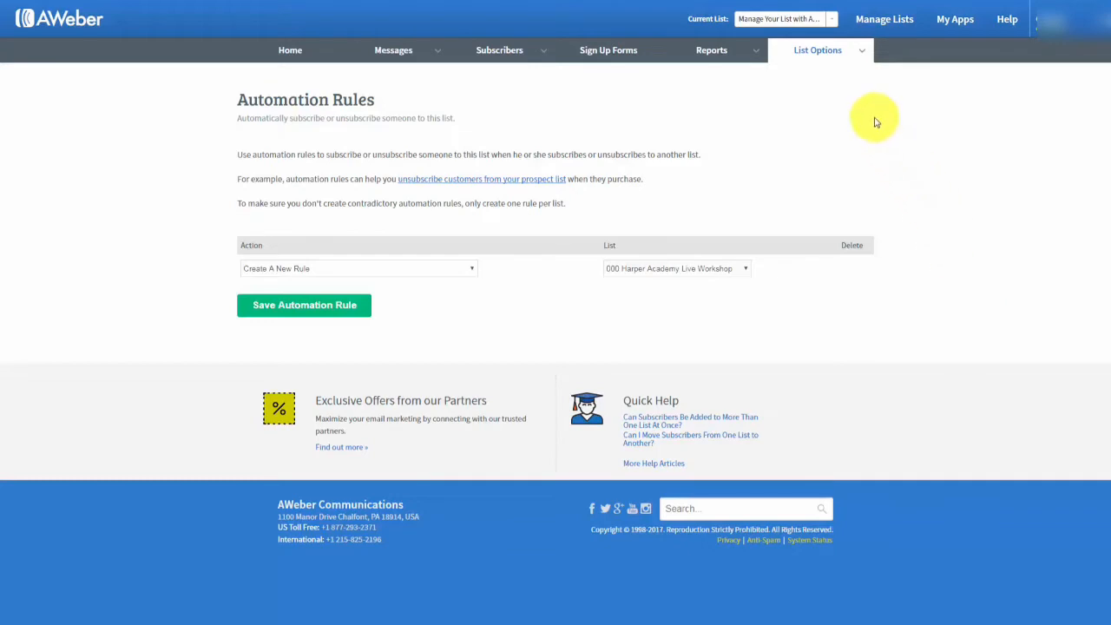
mouse_move(753, 58)
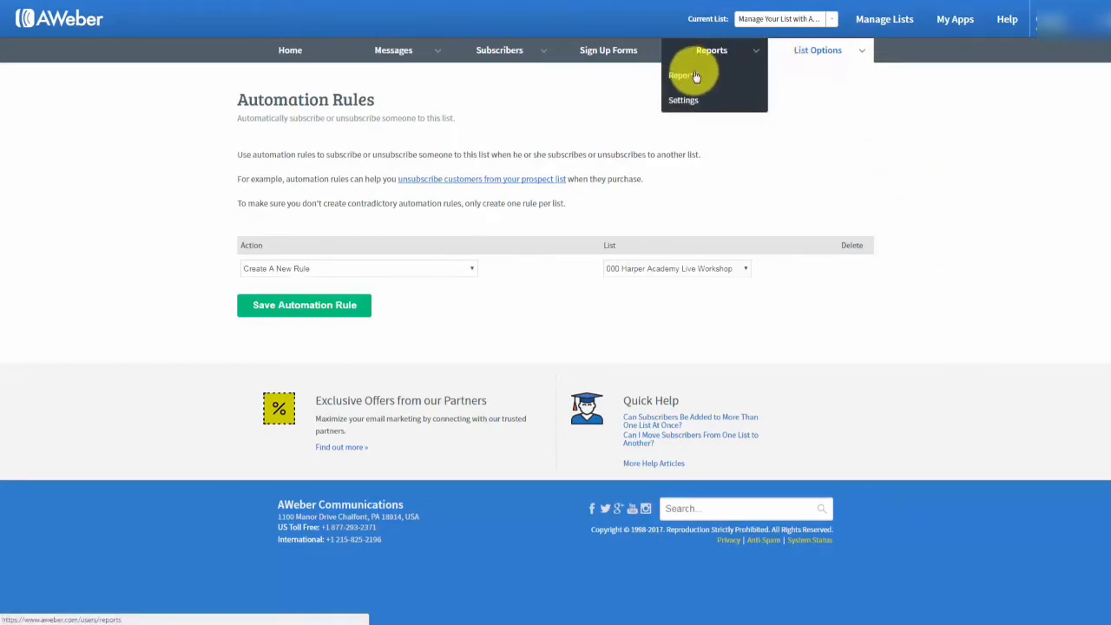
Open Reports > Settings and copy the AWeber analytics tracking script.
click(683, 101)
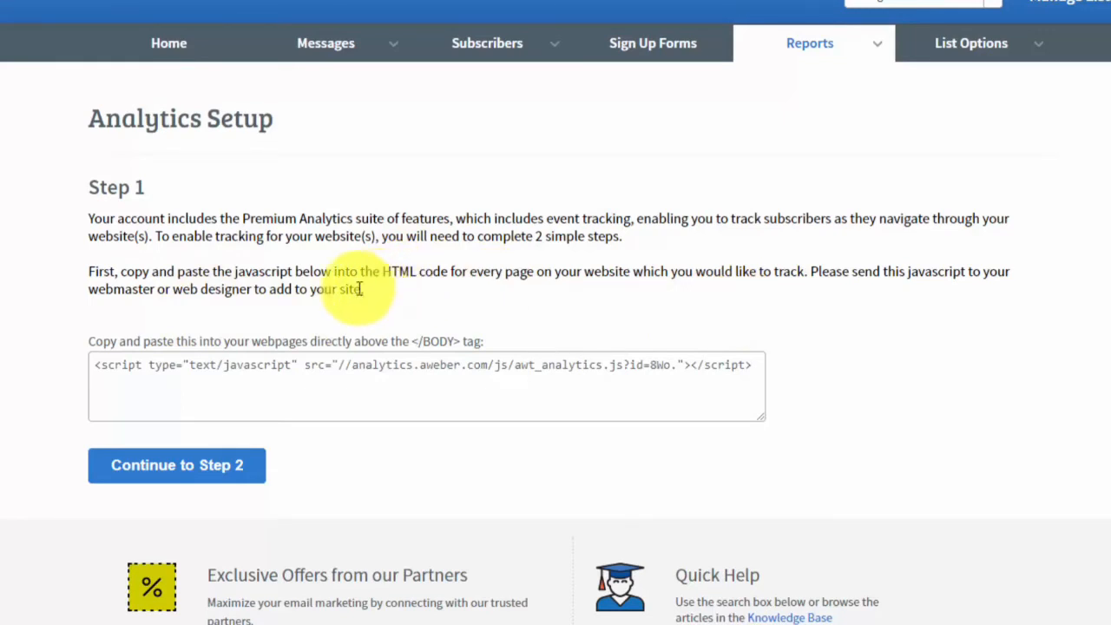
click(98, 365)
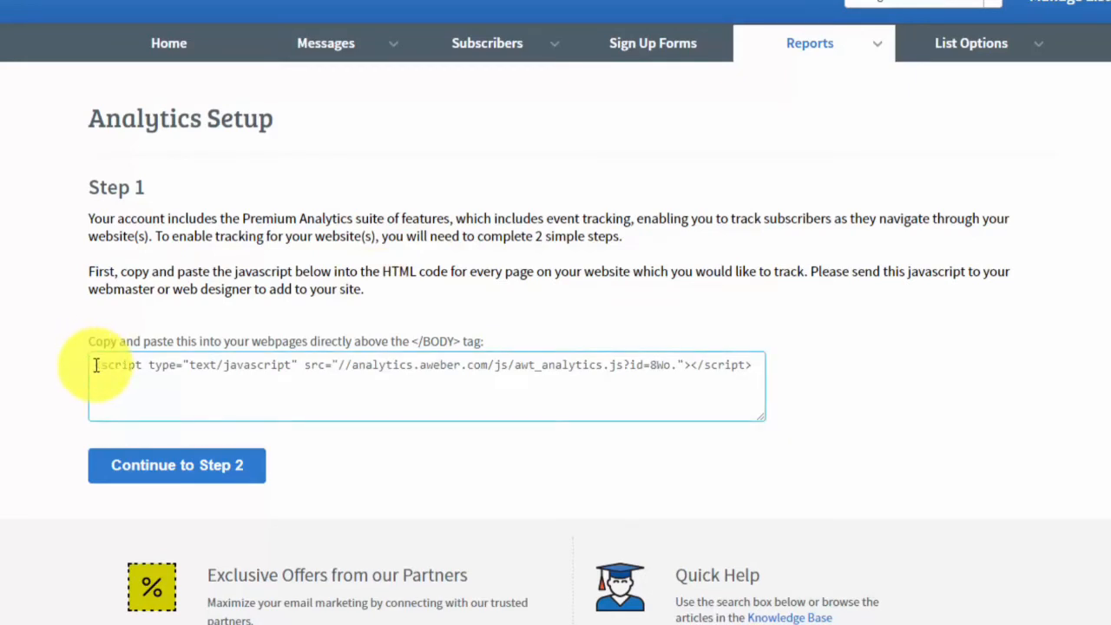
click(94, 365)
drag(95, 364, 354, 364)
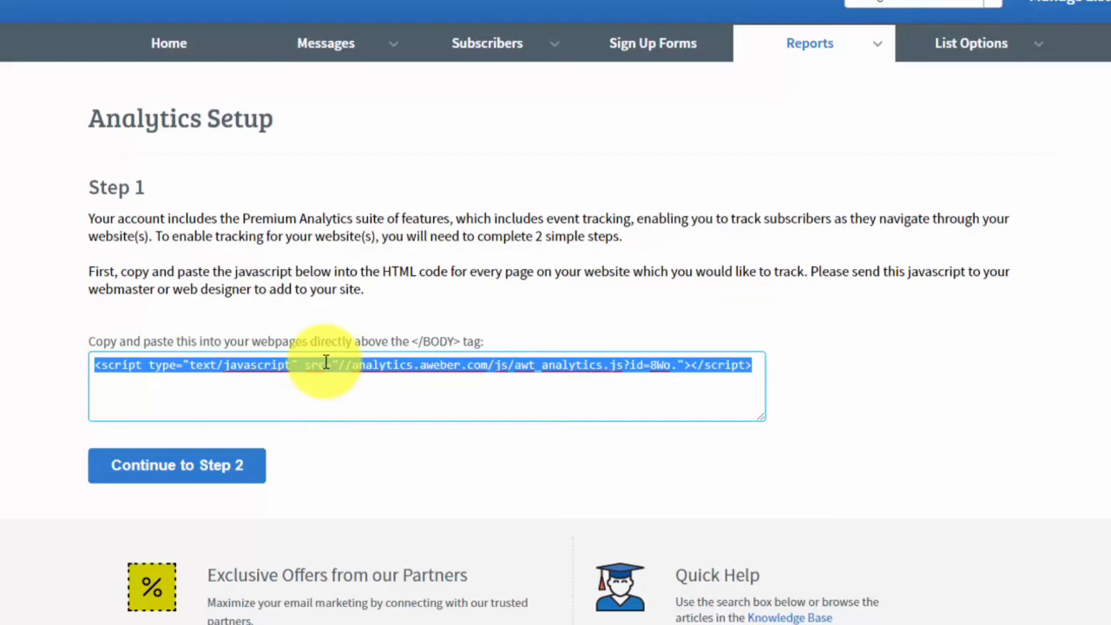
right_click(325, 363)
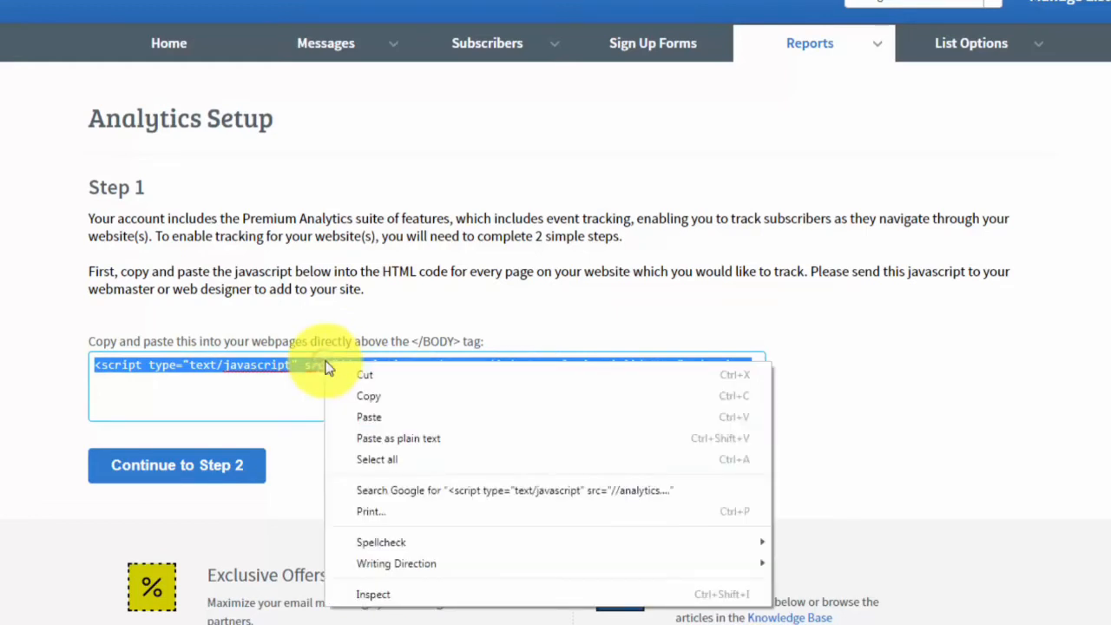
click(368, 396)
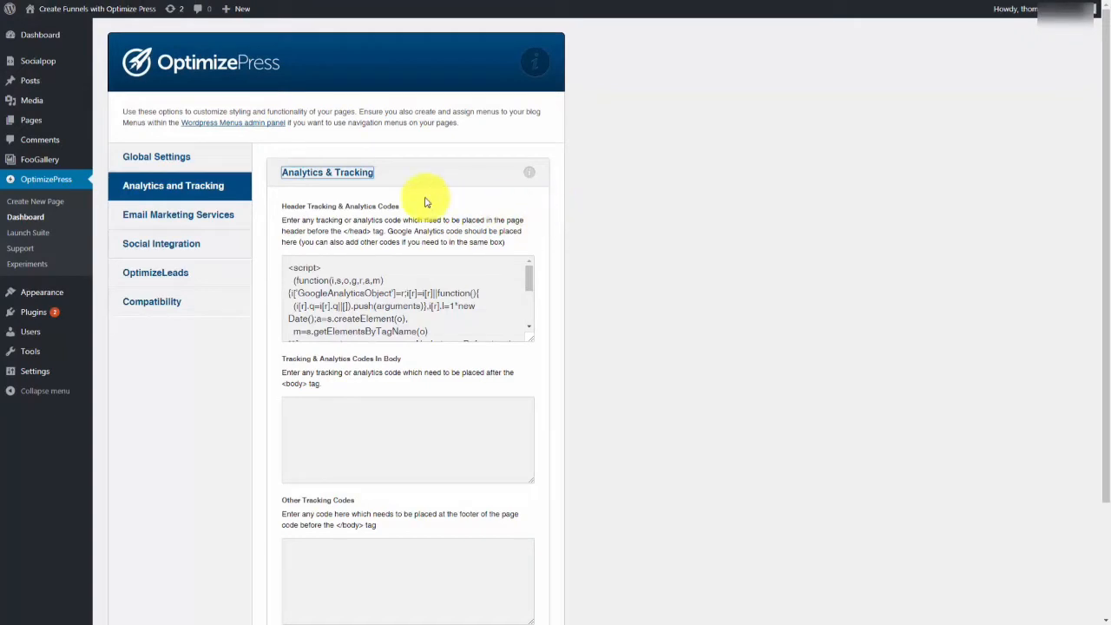
Paste the AWeber script into OptimizePress's body tracking codes field and save the settings.
click(293, 402)
right_click(294, 403)
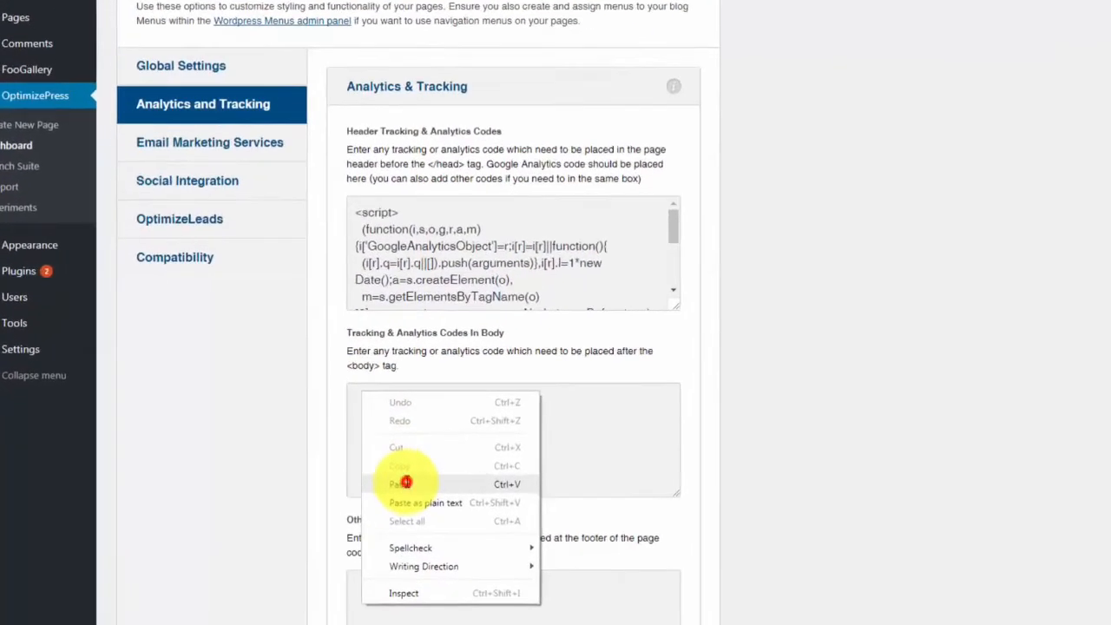
click(406, 482)
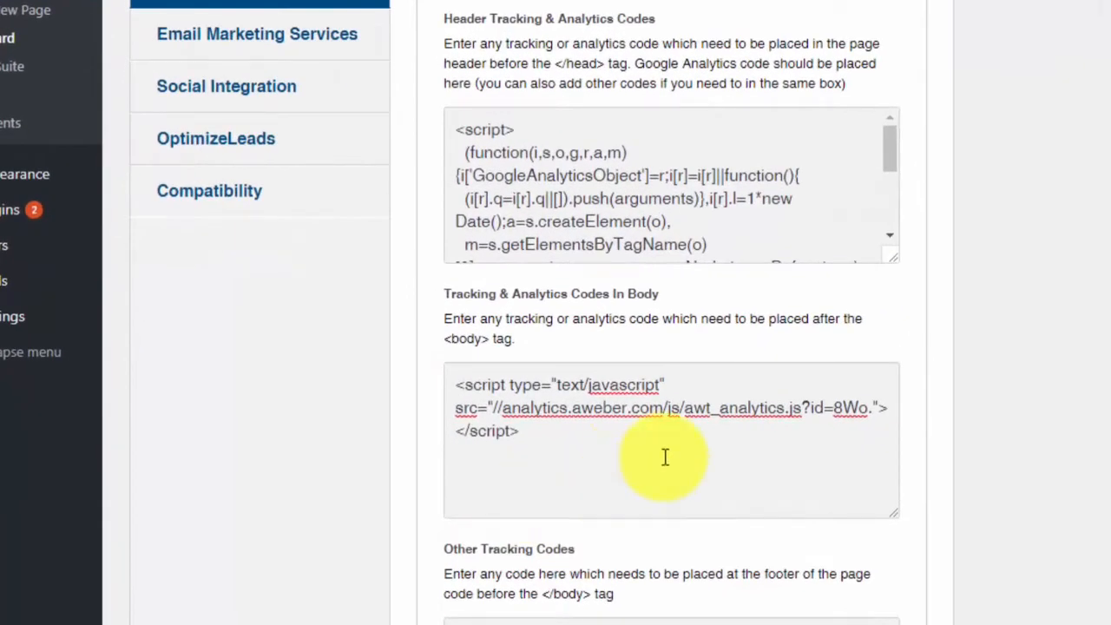
scroll(665, 458, down, 3)
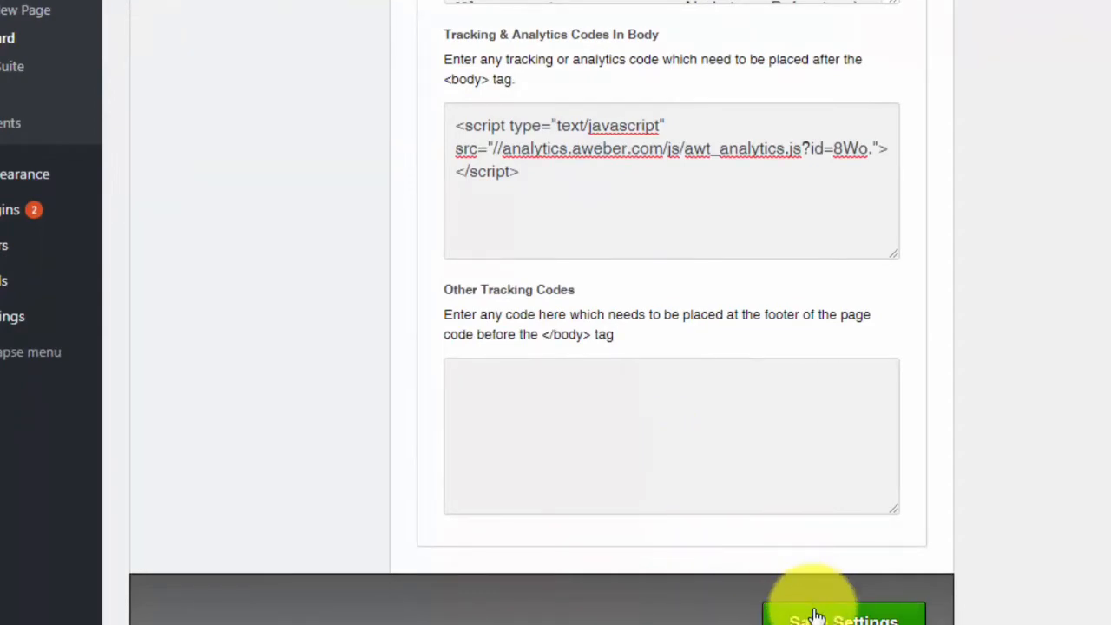
click(816, 615)
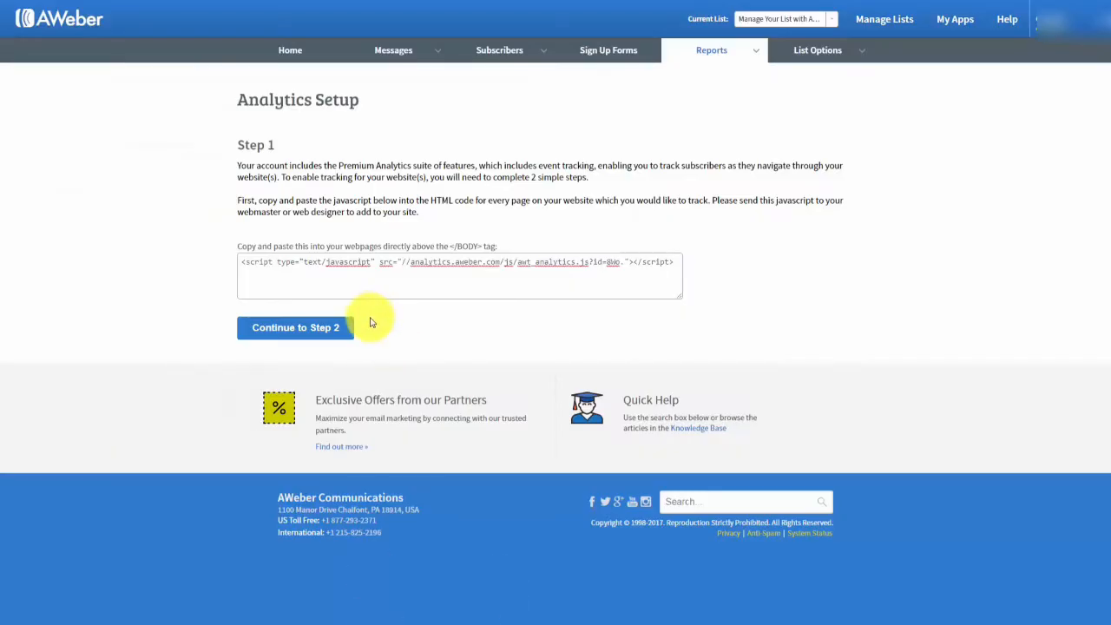
click(304, 336)
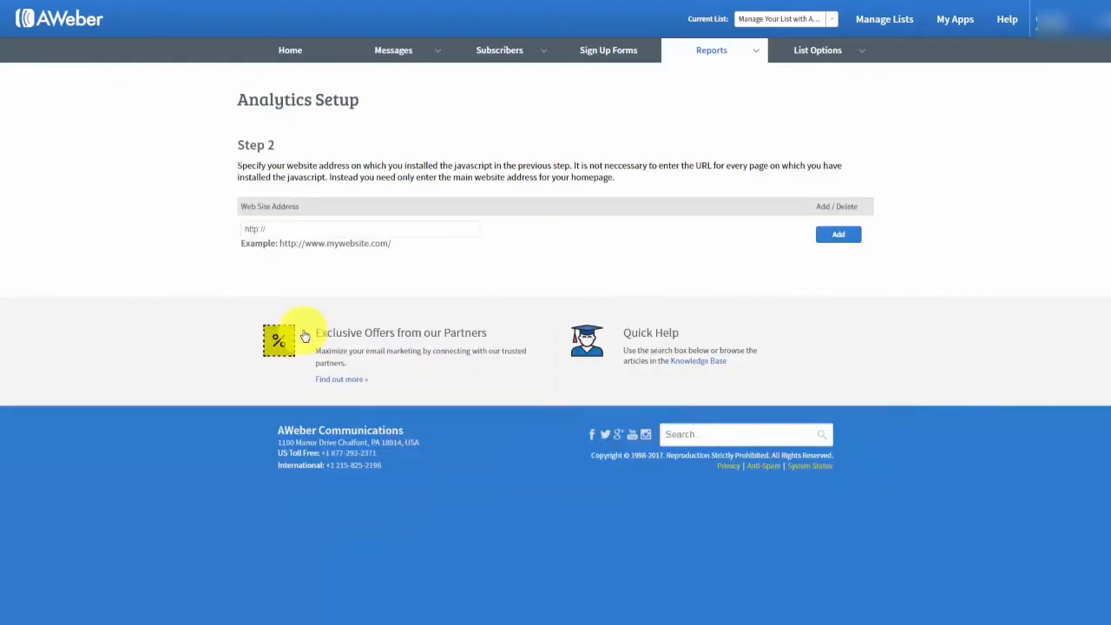
click(304, 233)
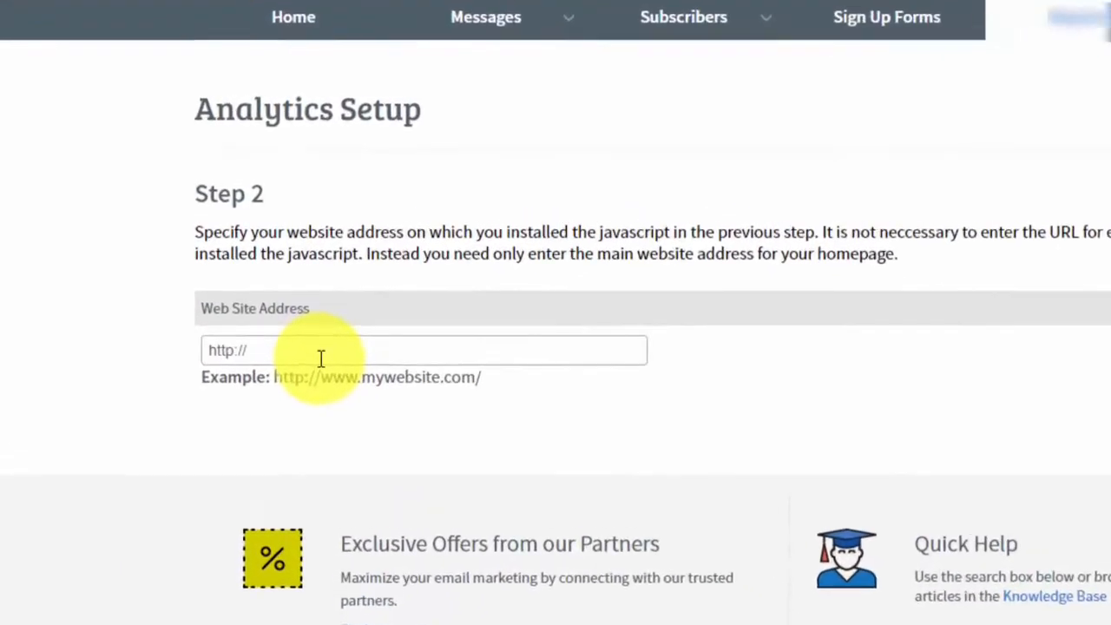
key(ctrl+v)
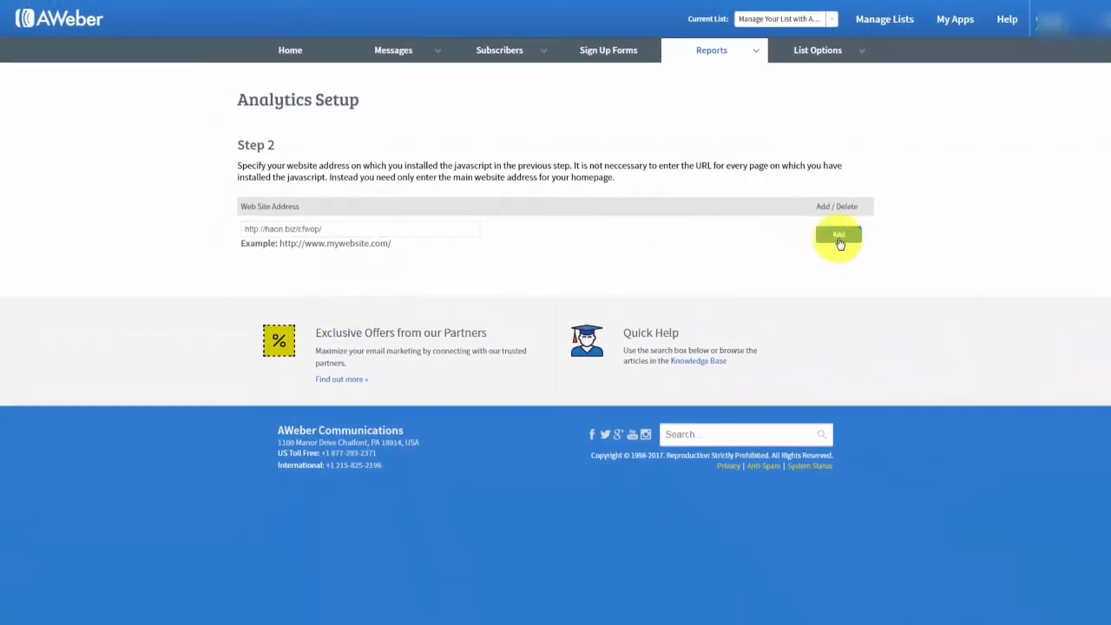
click(838, 238)
scroll(833, 248, down, 1)
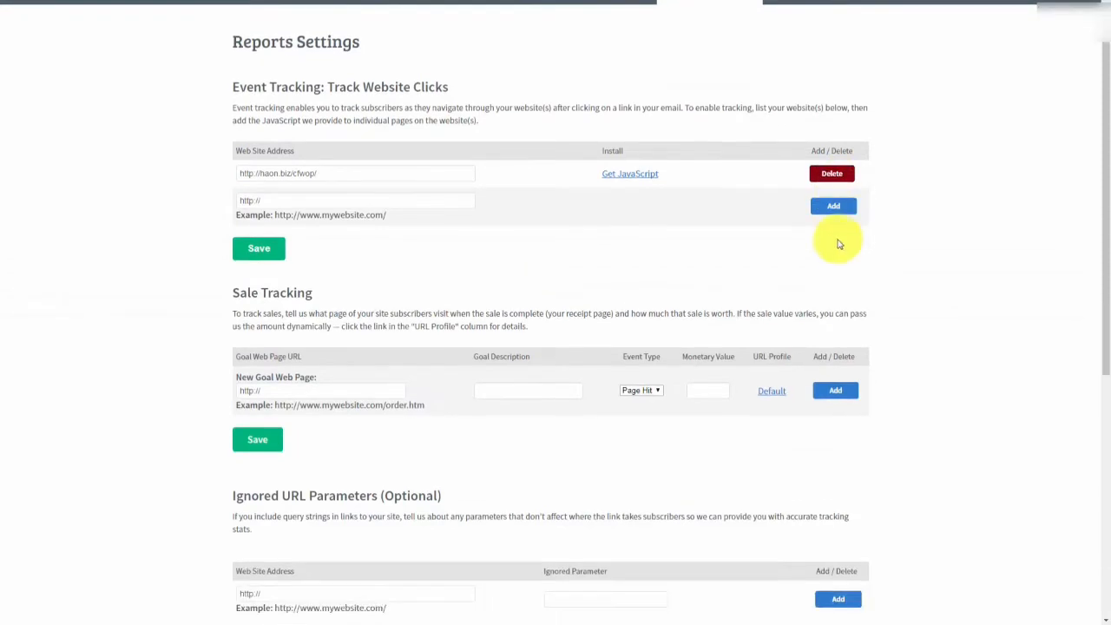
scroll(838, 247, up, 1)
scroll(824, 236, down, 1)
scroll(771, 183, up, 1)
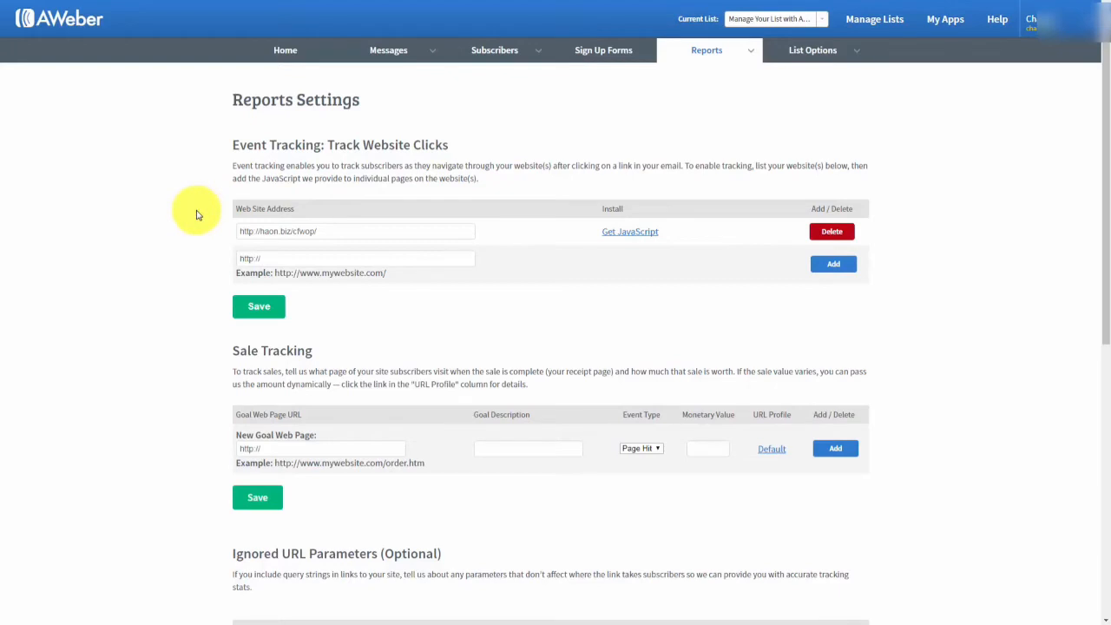
scroll(197, 218, down, 1)
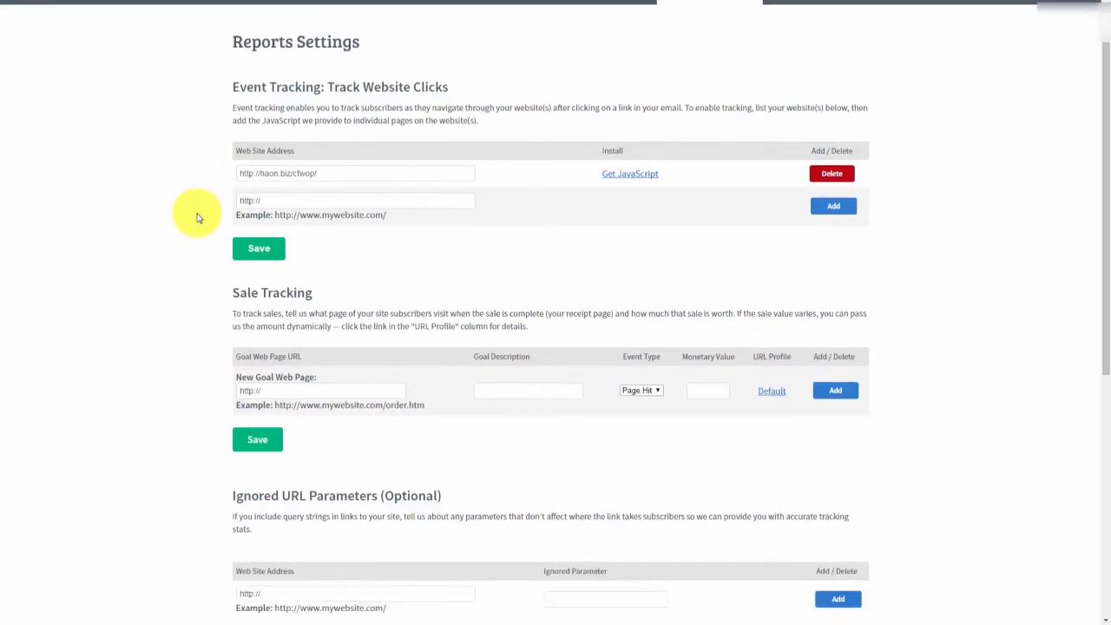
scroll(198, 218, down, 1)
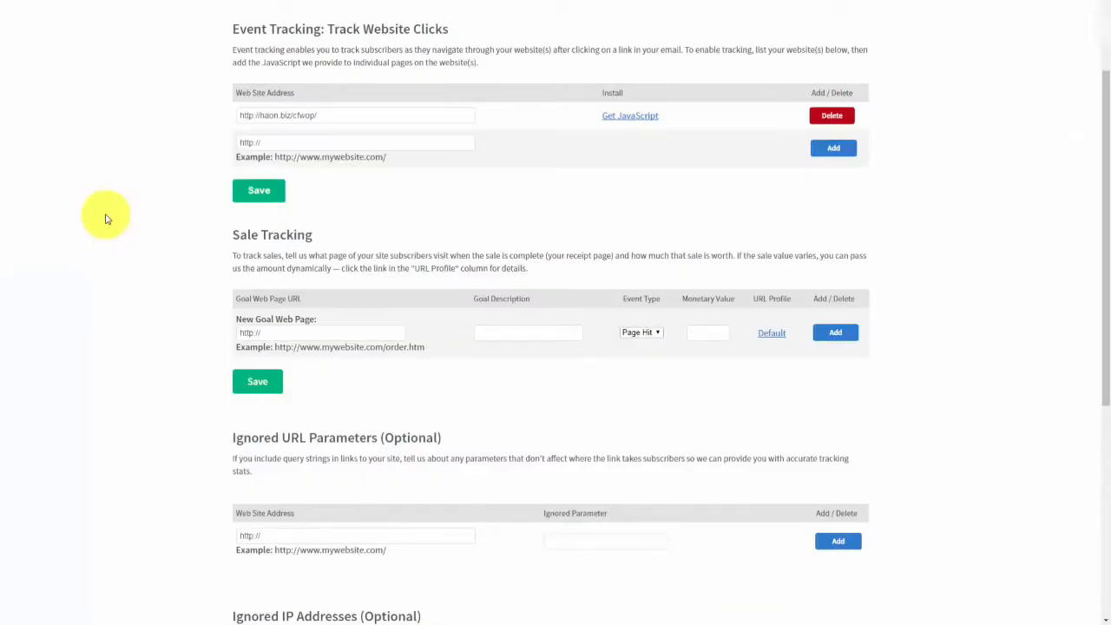
Set the goal page to the one-time thank-you page URL, described 'Sale'.
drag(290, 330, 227, 333)
key(ctrl+v)
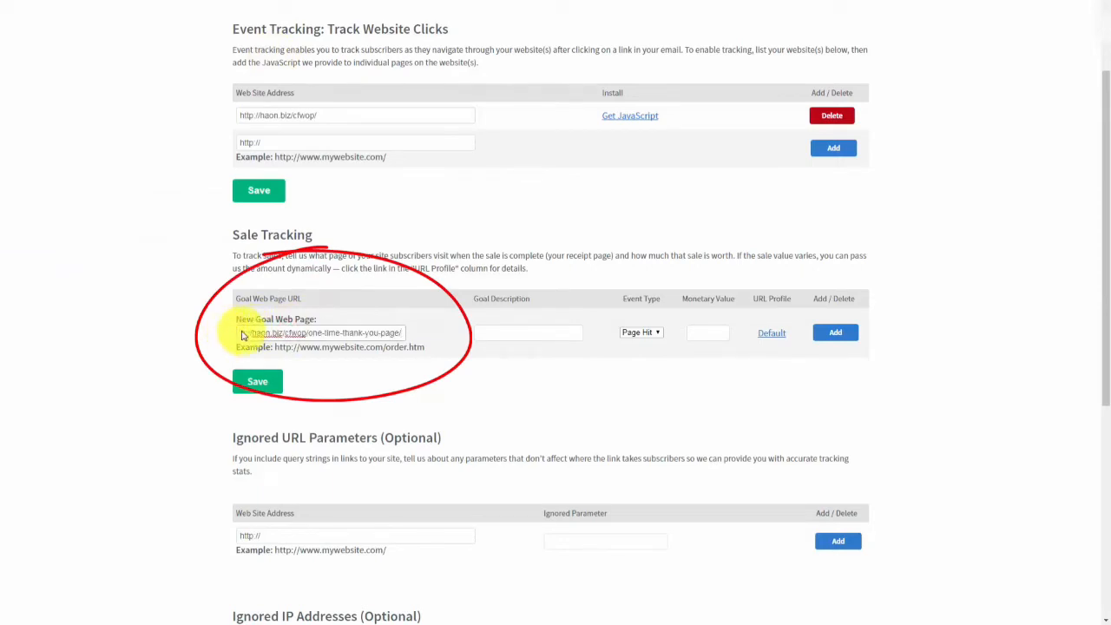
click(503, 330)
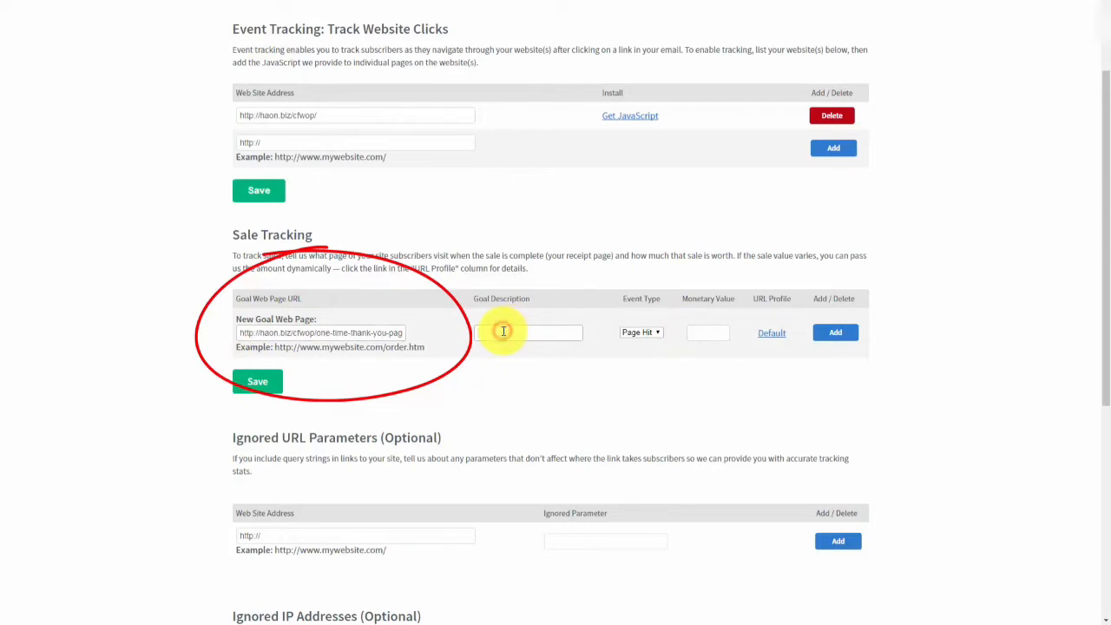
text(Sale)
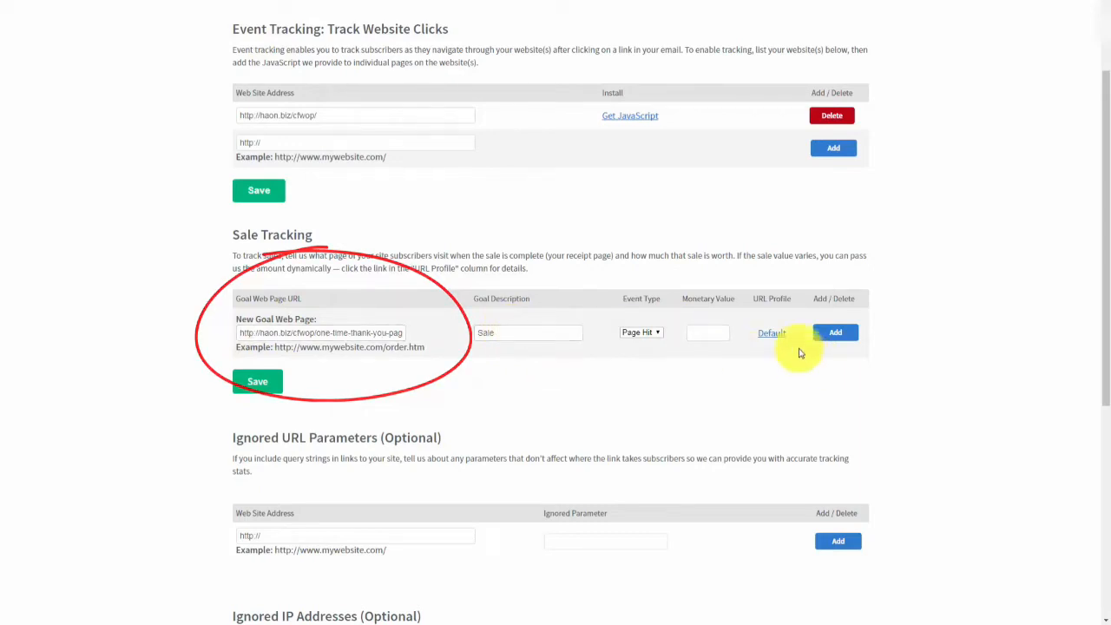
Give the goal event type Sale with monetary value 17.00 and add it.
click(657, 334)
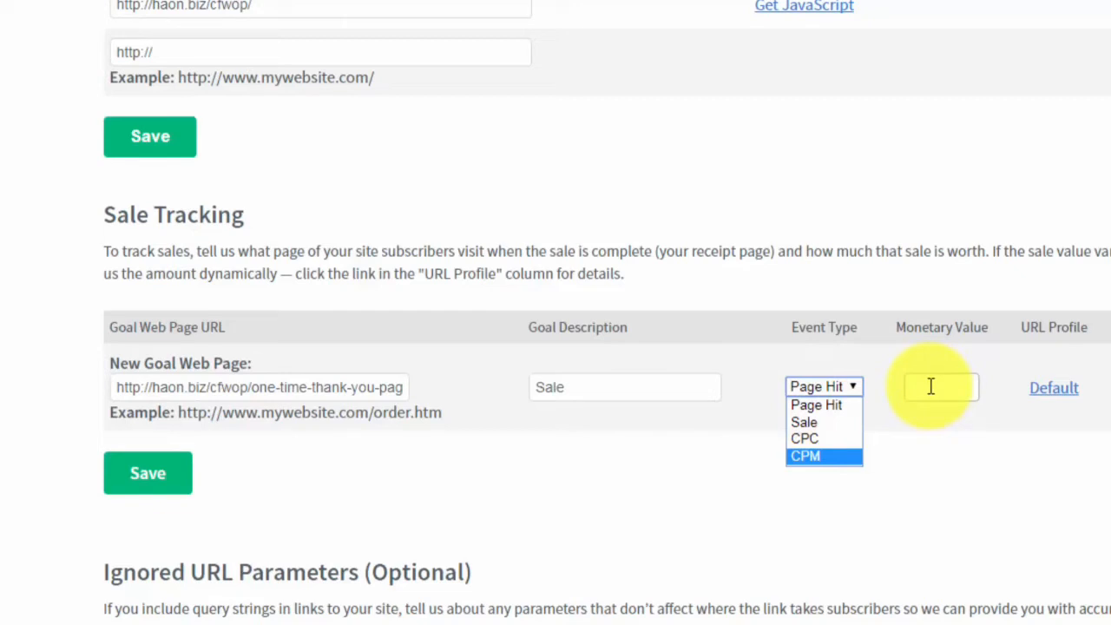
click(816, 425)
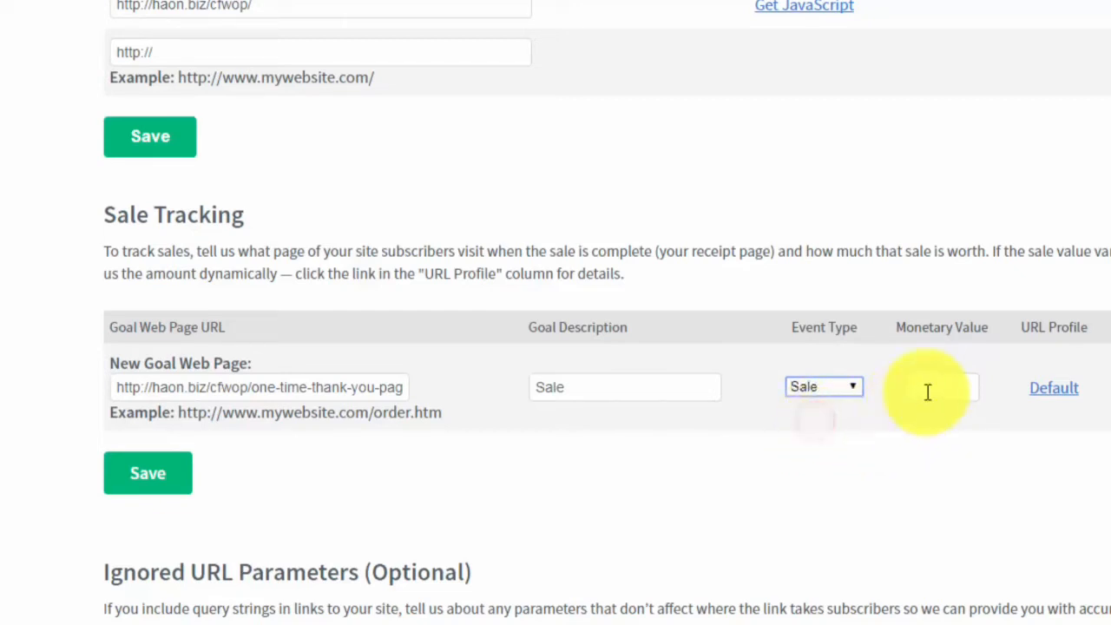
click(932, 384)
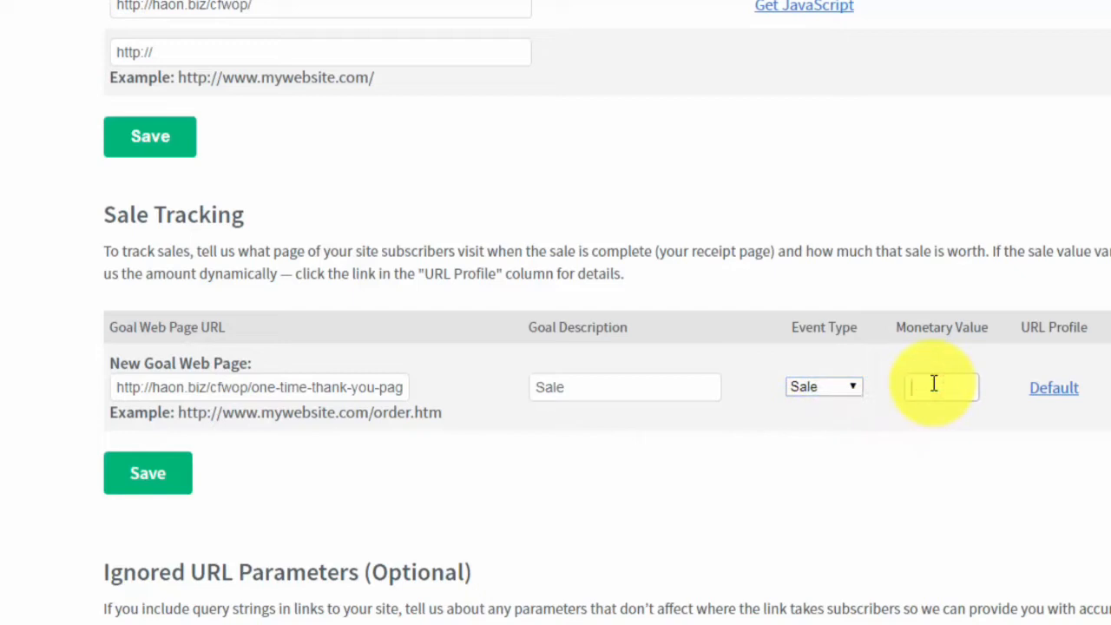
text(7)
text(.00)
text(1)
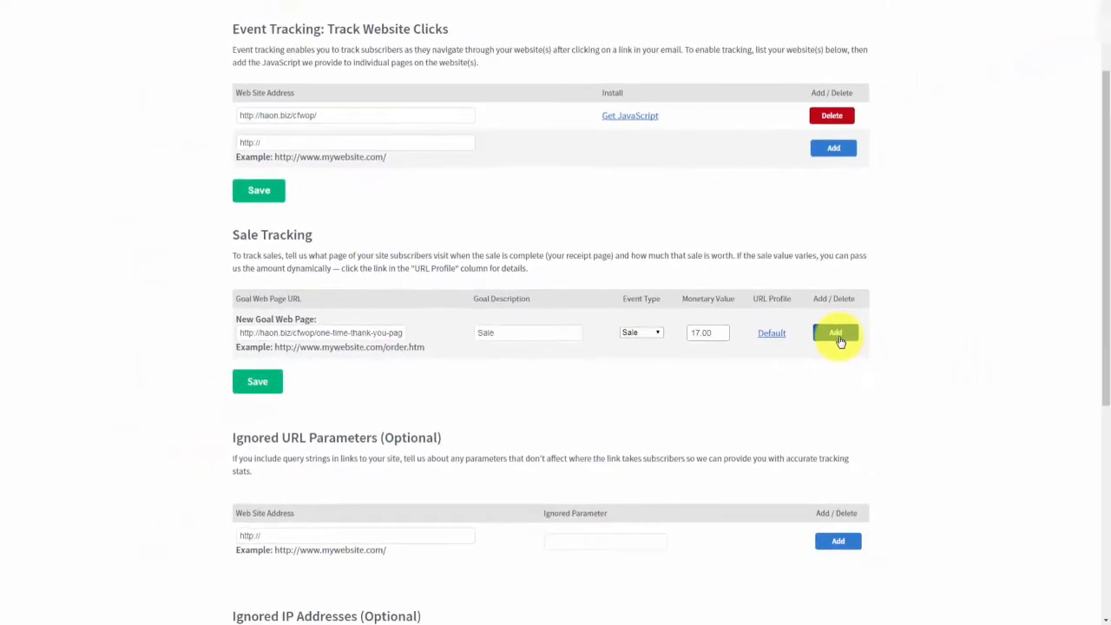
click(837, 336)
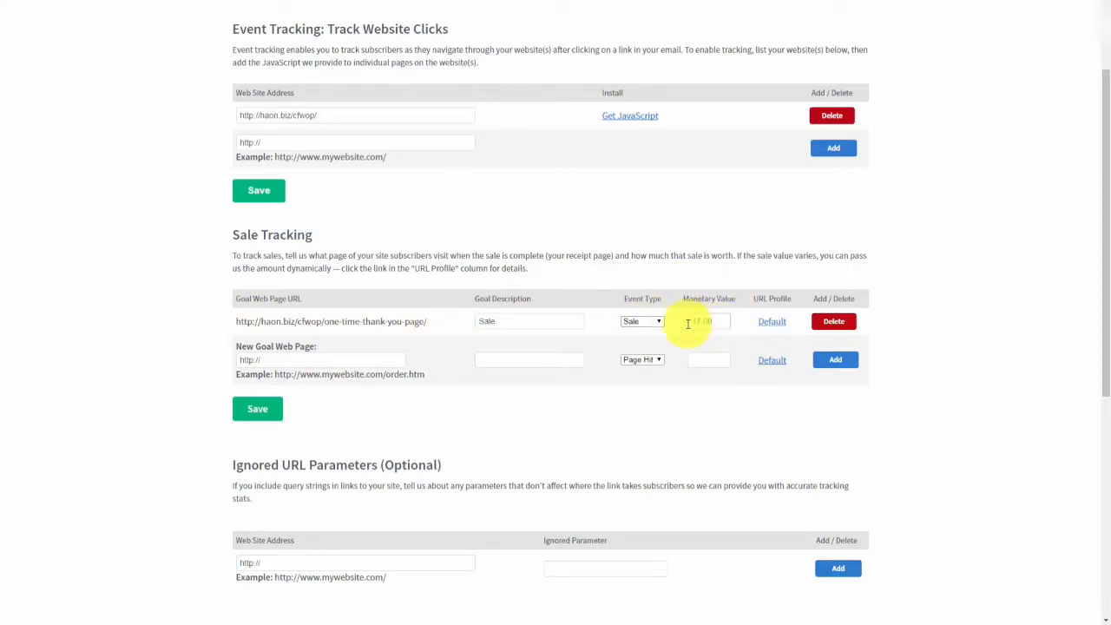
scroll(391, 319, down, 3)
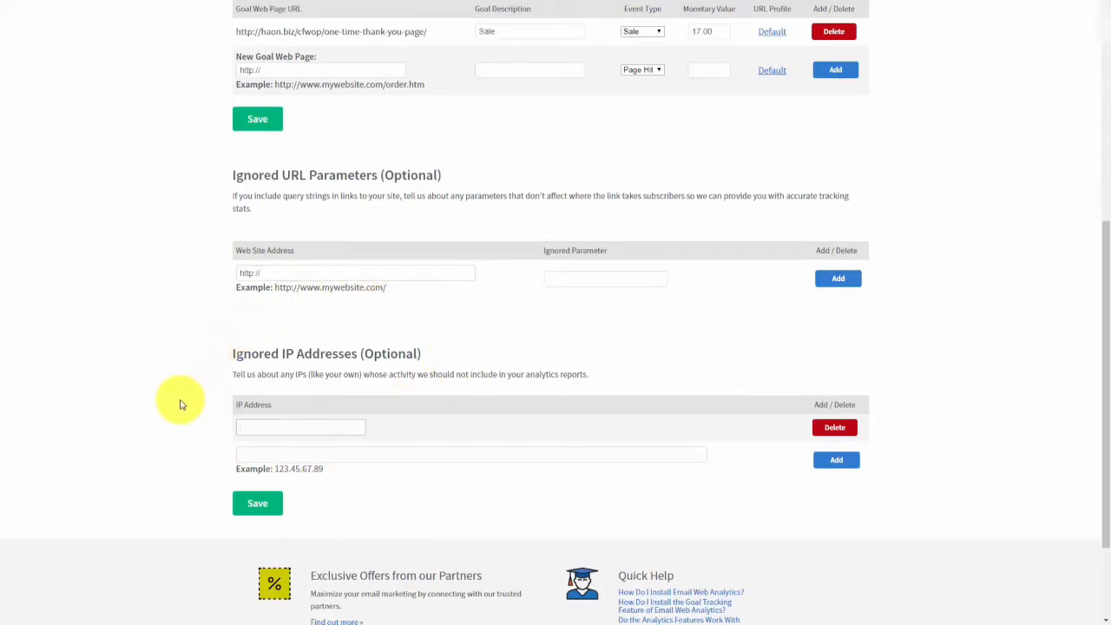
Add your own IP address to the Ignored IP Addresses list.
click(254, 425)
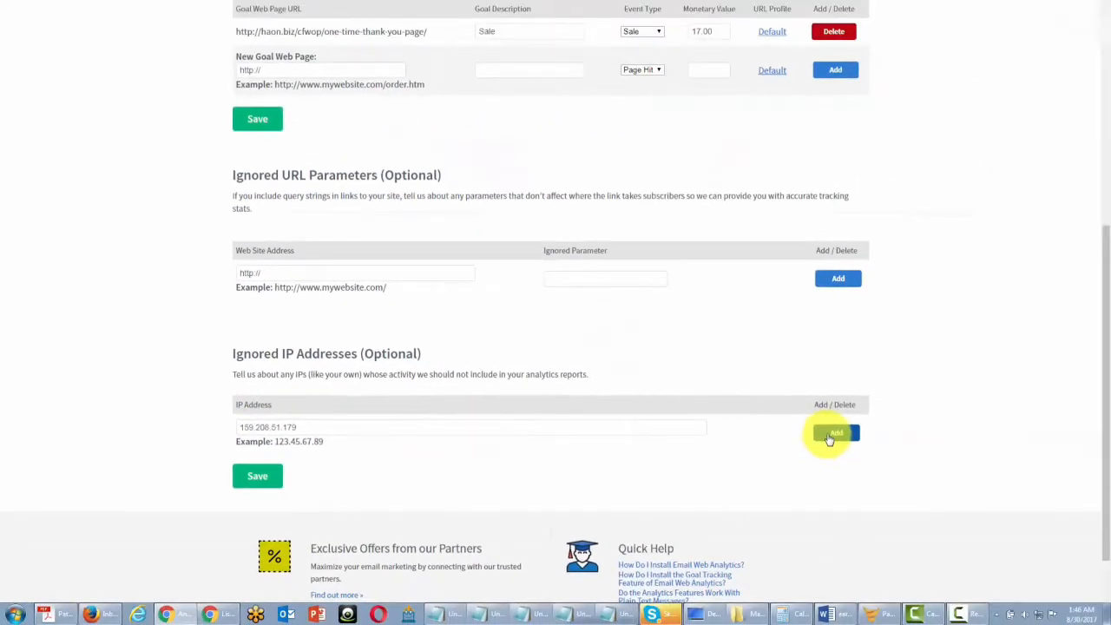
click(833, 434)
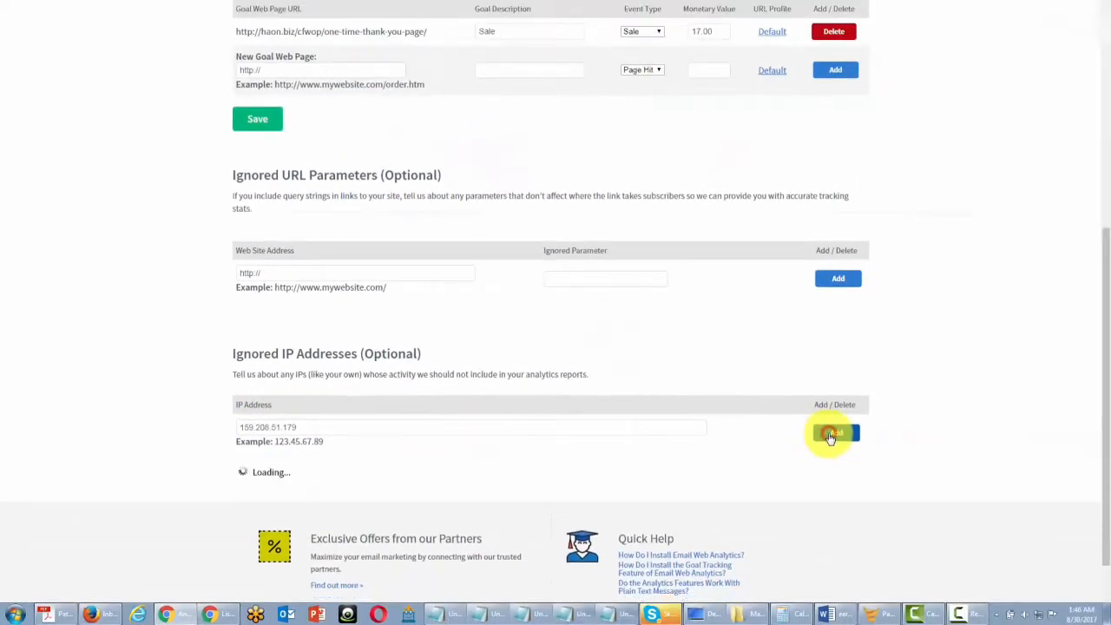
scroll(559, 349, down, 2)
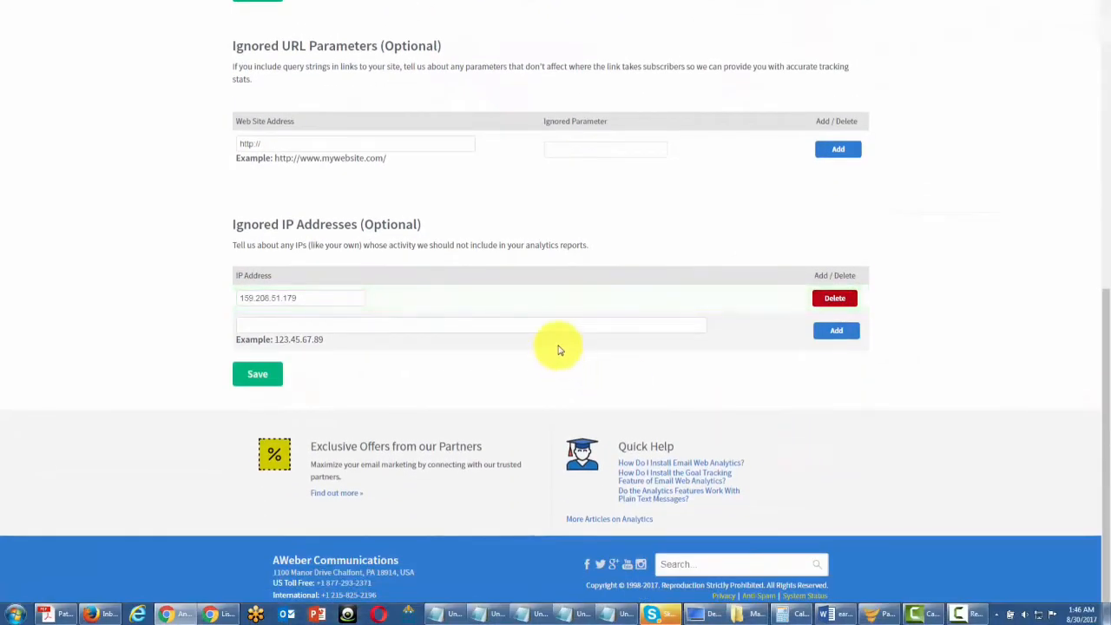
click(260, 323)
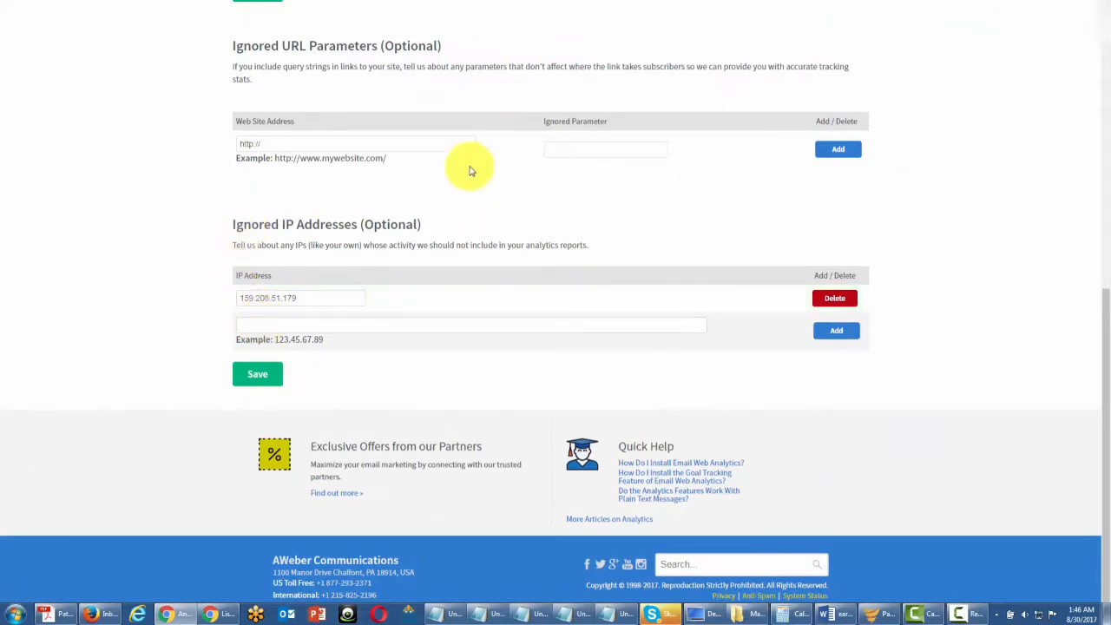
scroll(379, 293, up, 1)
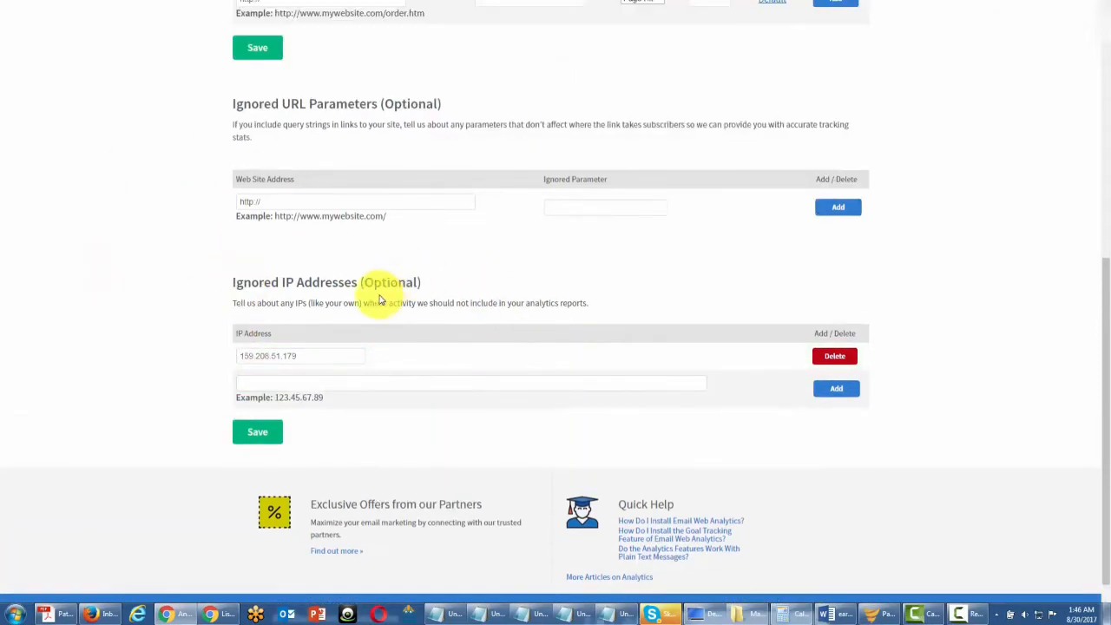
scroll(375, 289, up, 2)
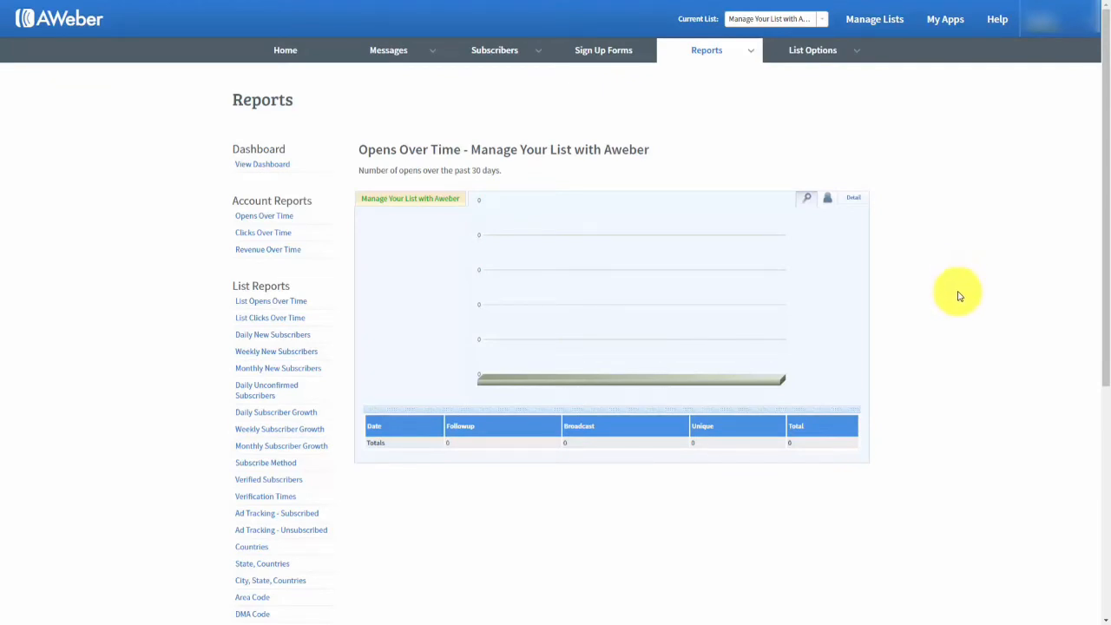
Open the List Opens Over Time report and try its Display Leads and Detail views.
mouse_move(746, 50)
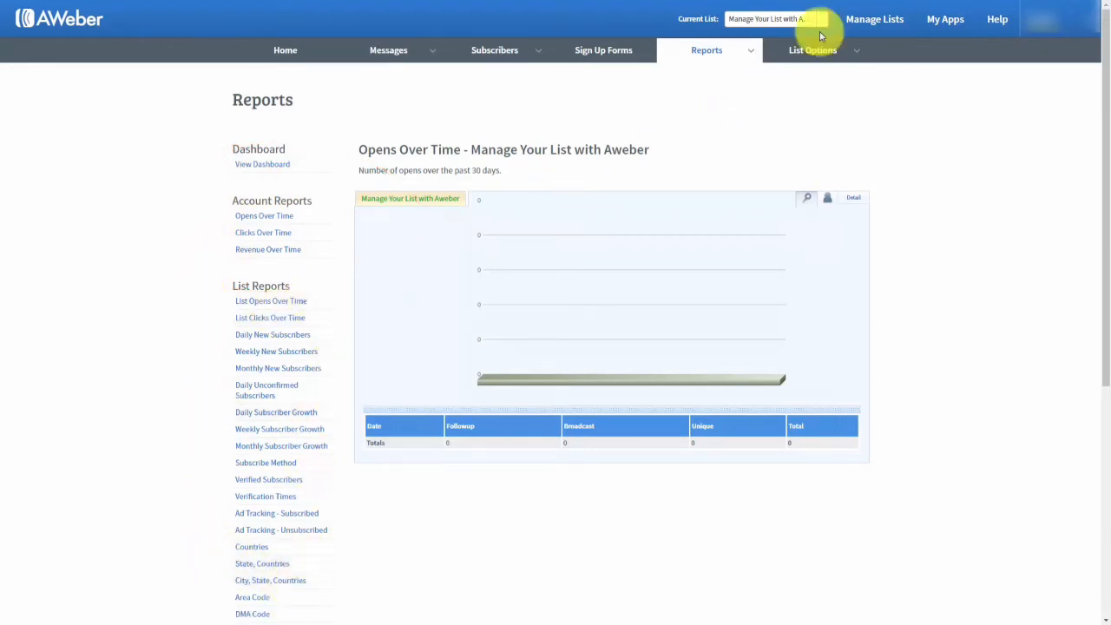
click(669, 49)
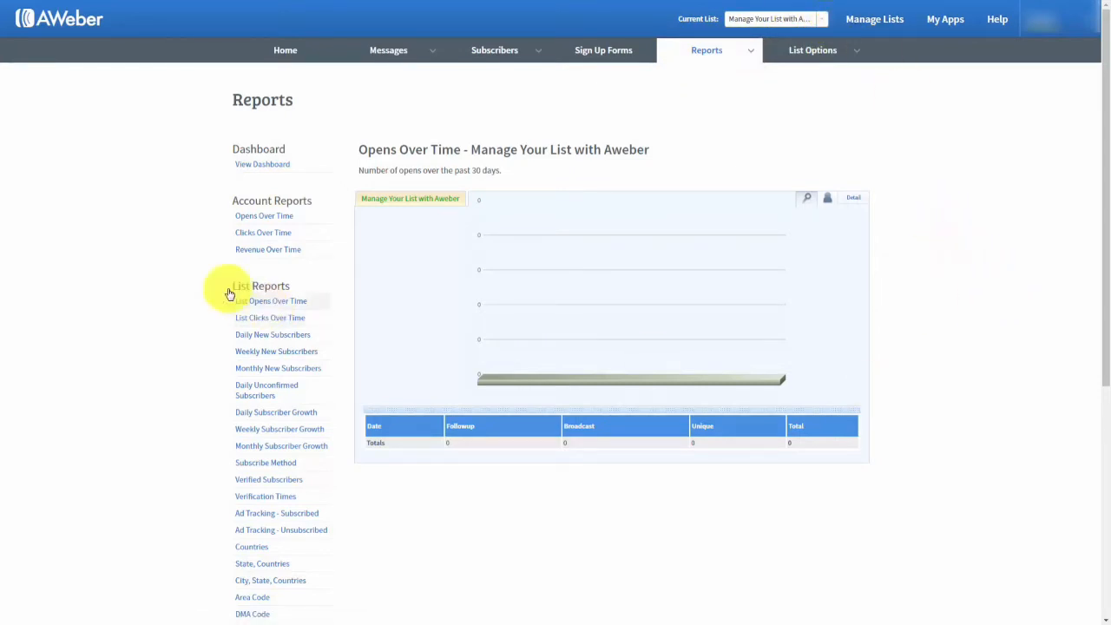
click(258, 304)
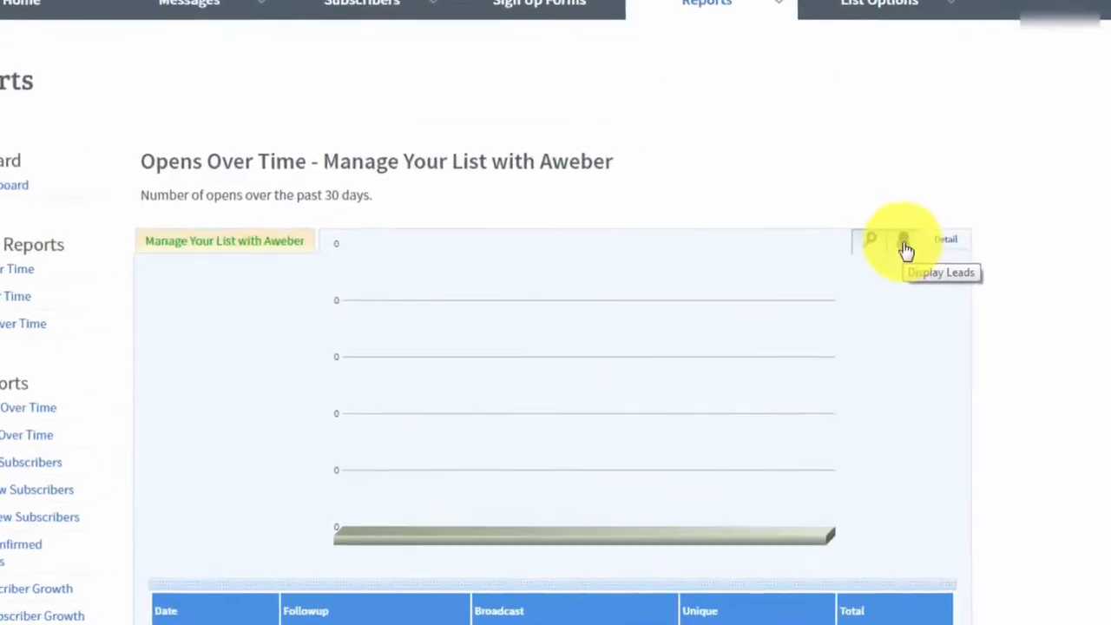
click(828, 200)
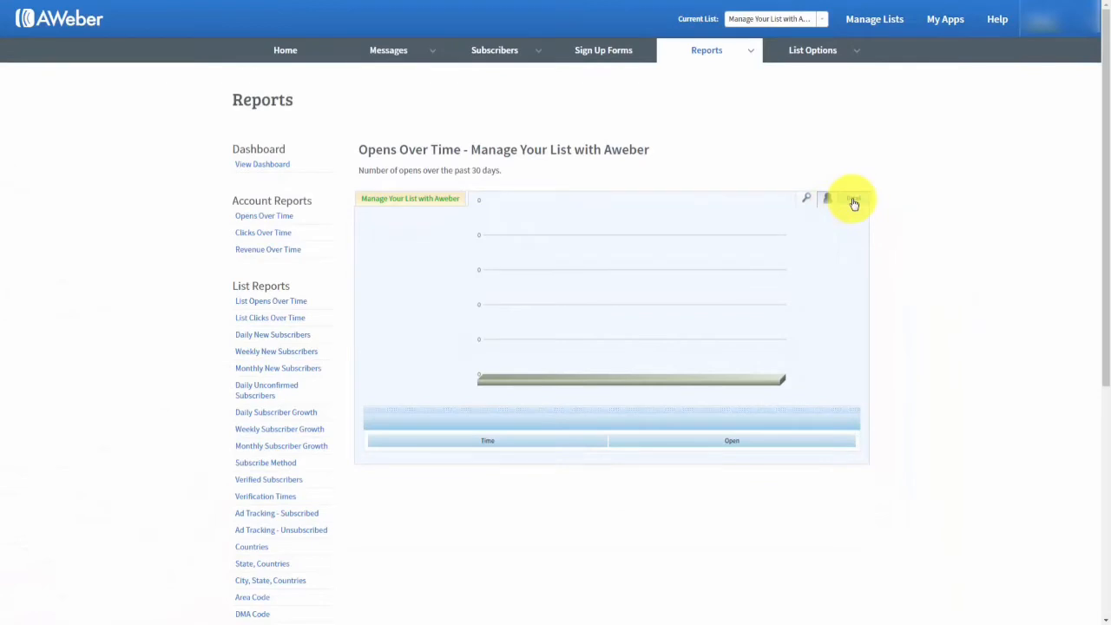
click(853, 201)
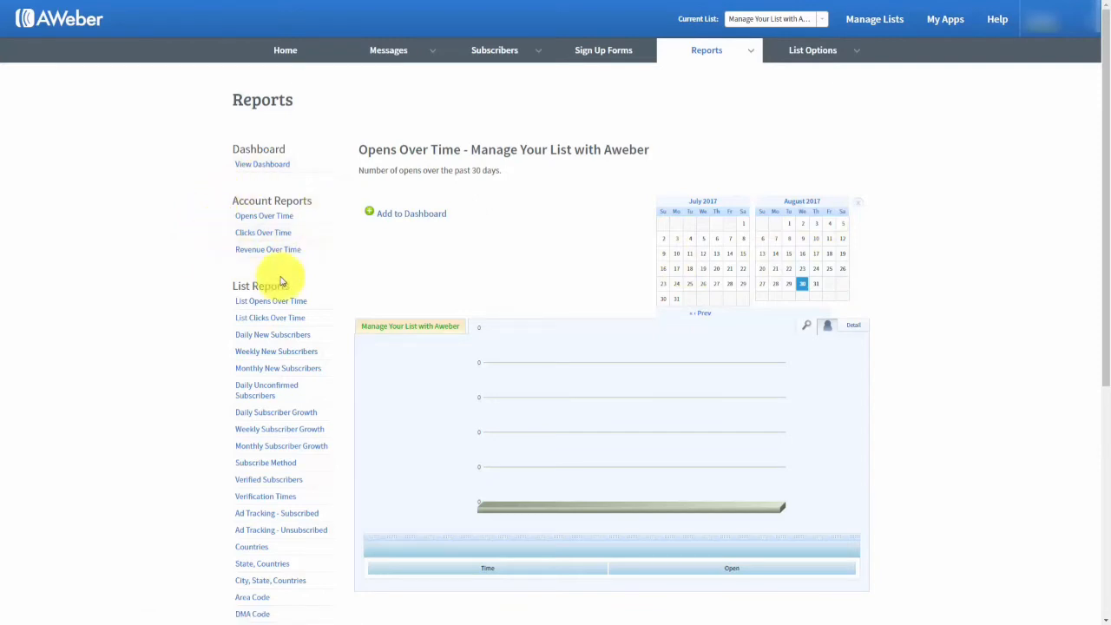
Switch to the Account Revenue Over Time report for all lists.
click(276, 249)
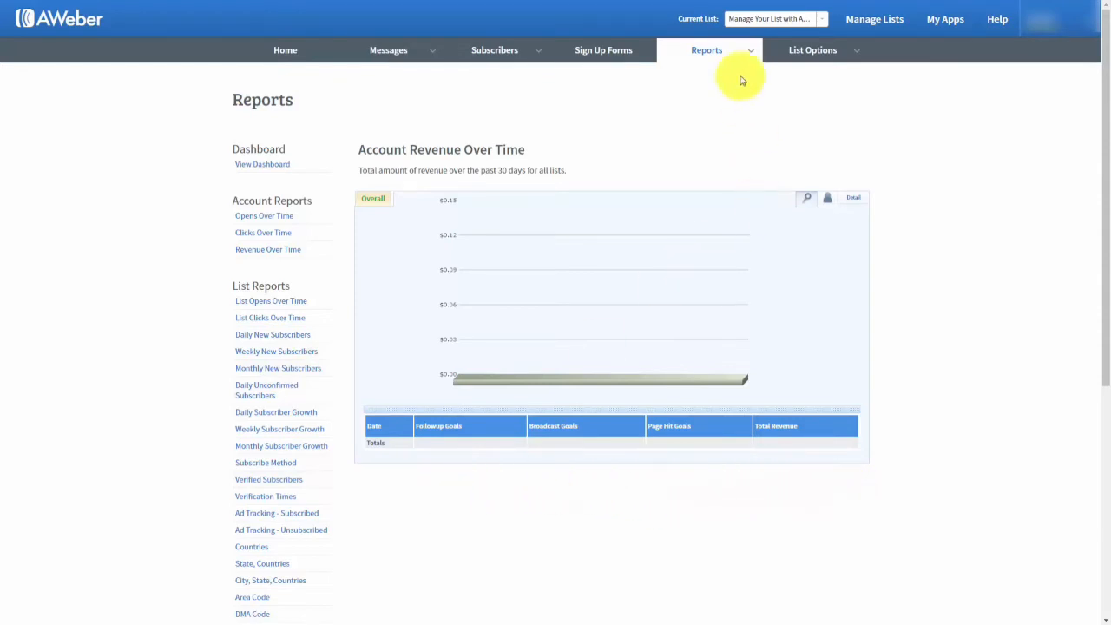
mouse_move(756, 56)
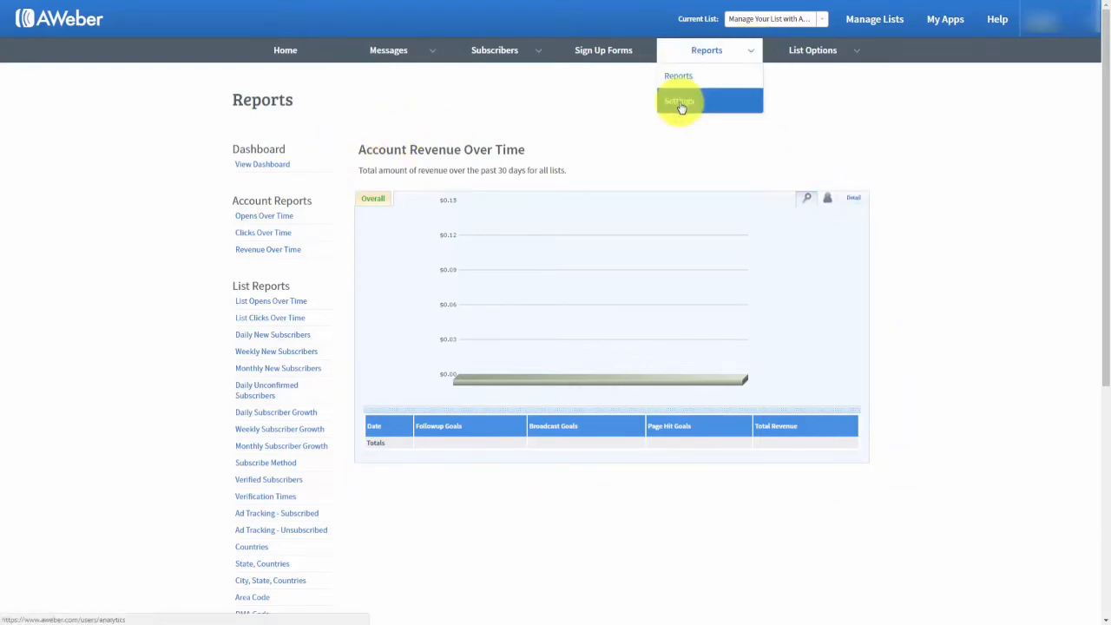
click(681, 106)
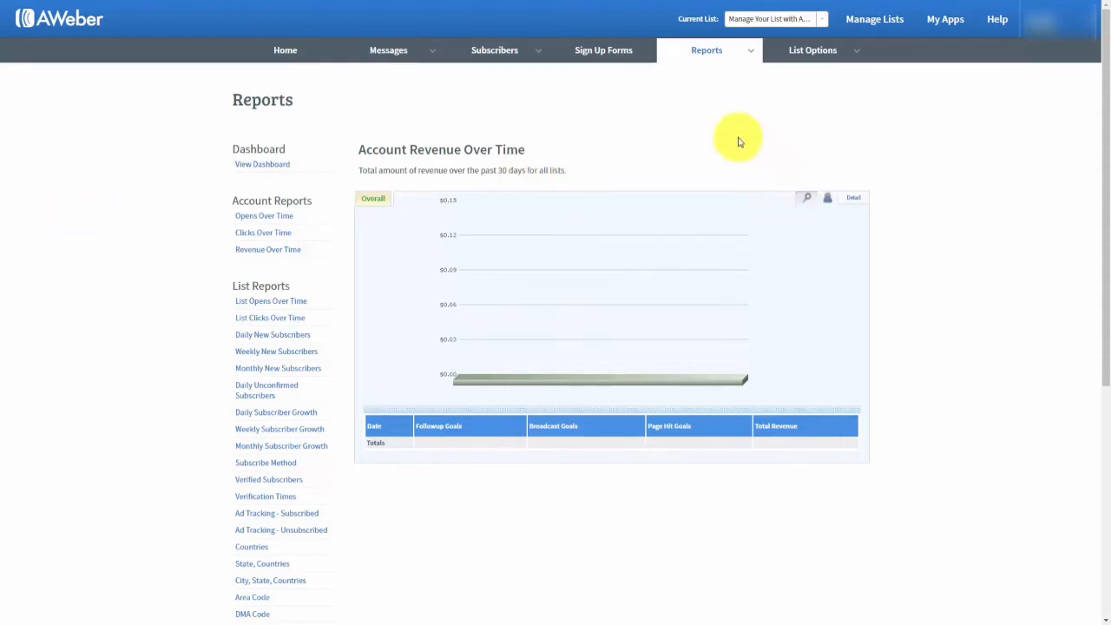
mouse_move(662, 54)
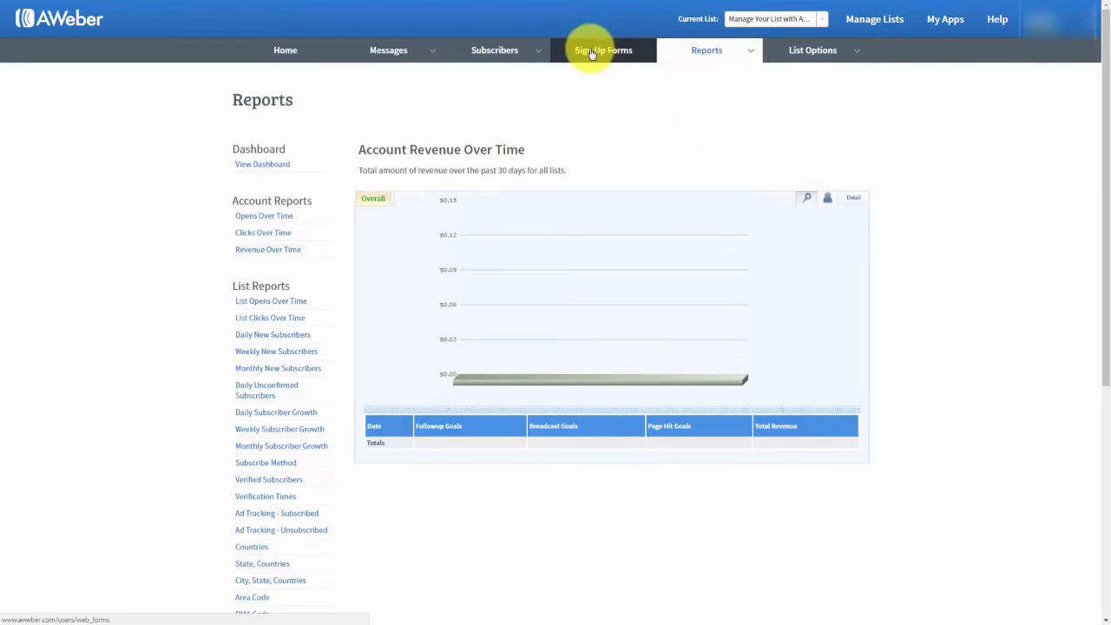
Go to Sign Up Forms and choose Create Your First Sign Up Form.
click(590, 54)
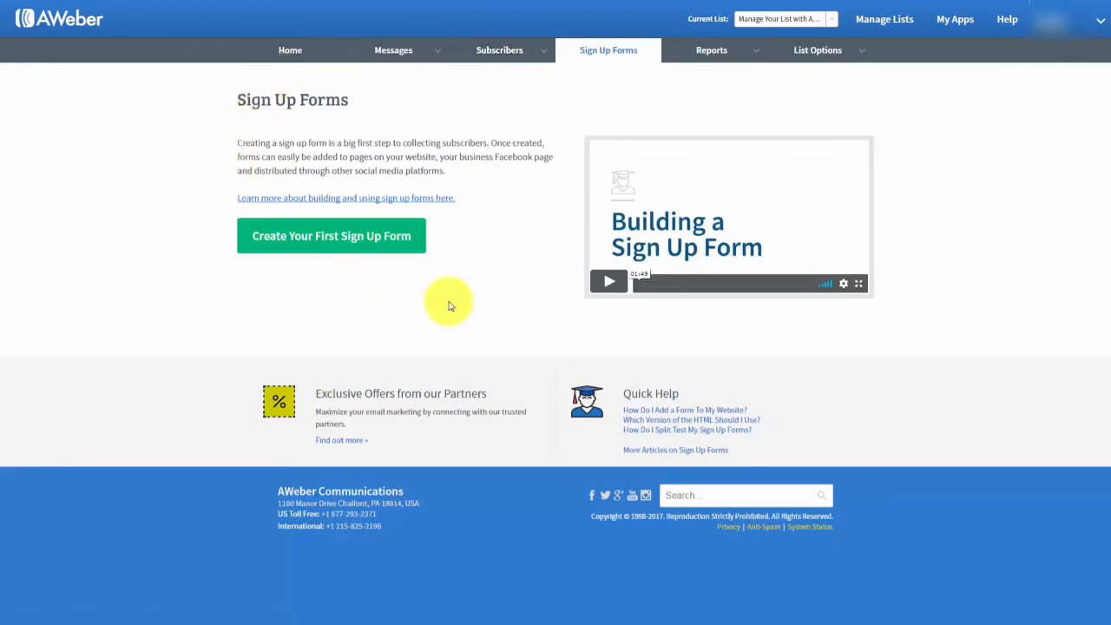
click(320, 243)
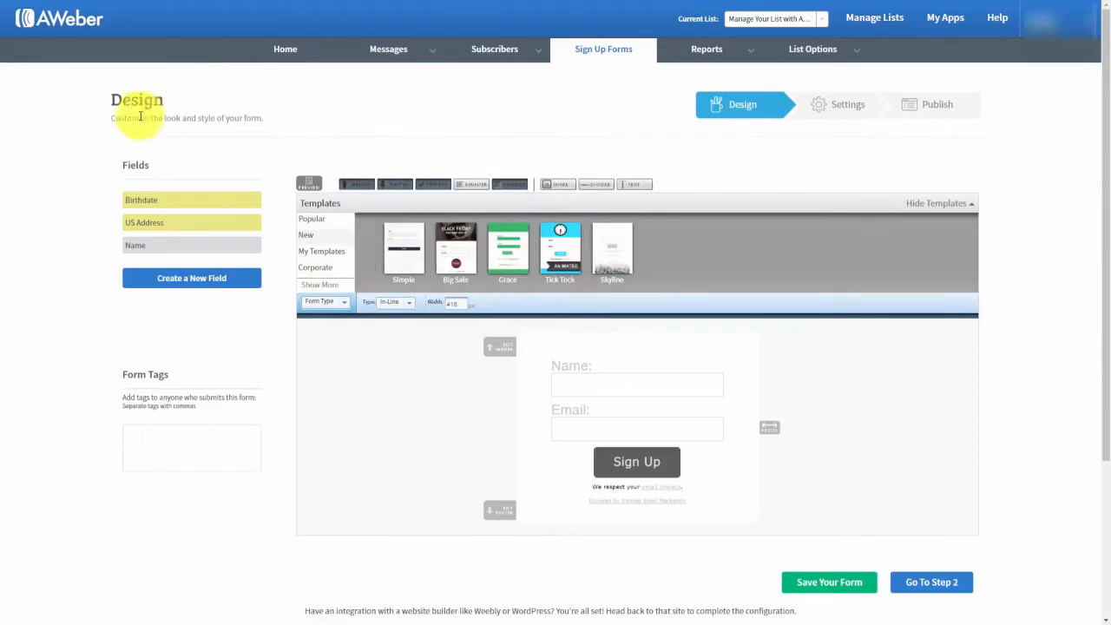
Show Popular templates, preview the Basic template, and close the preview.
click(313, 220)
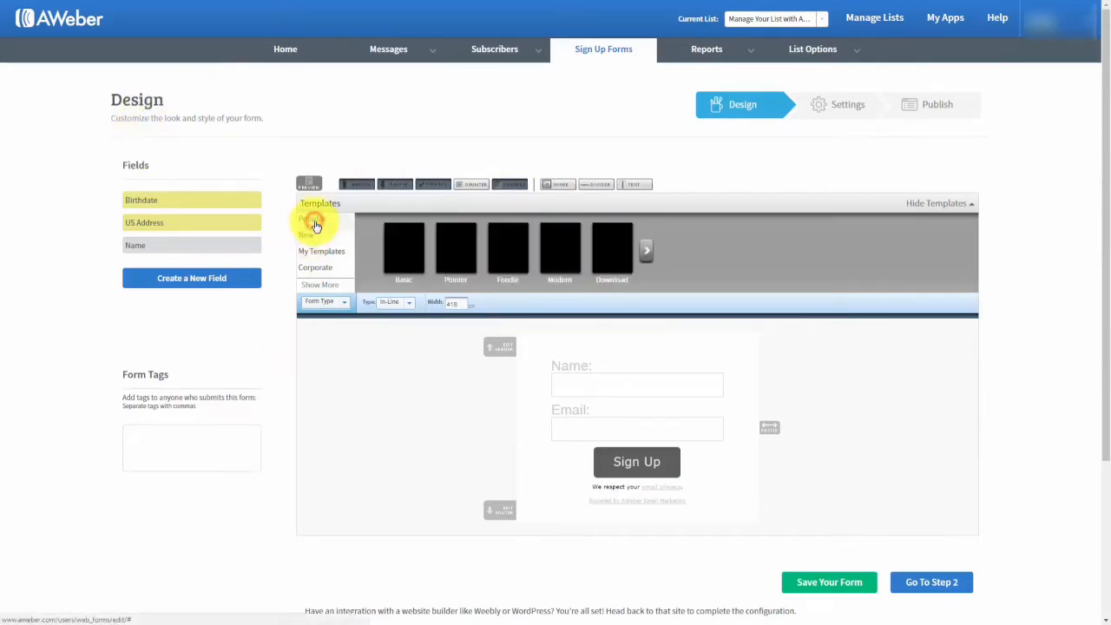
click(400, 240)
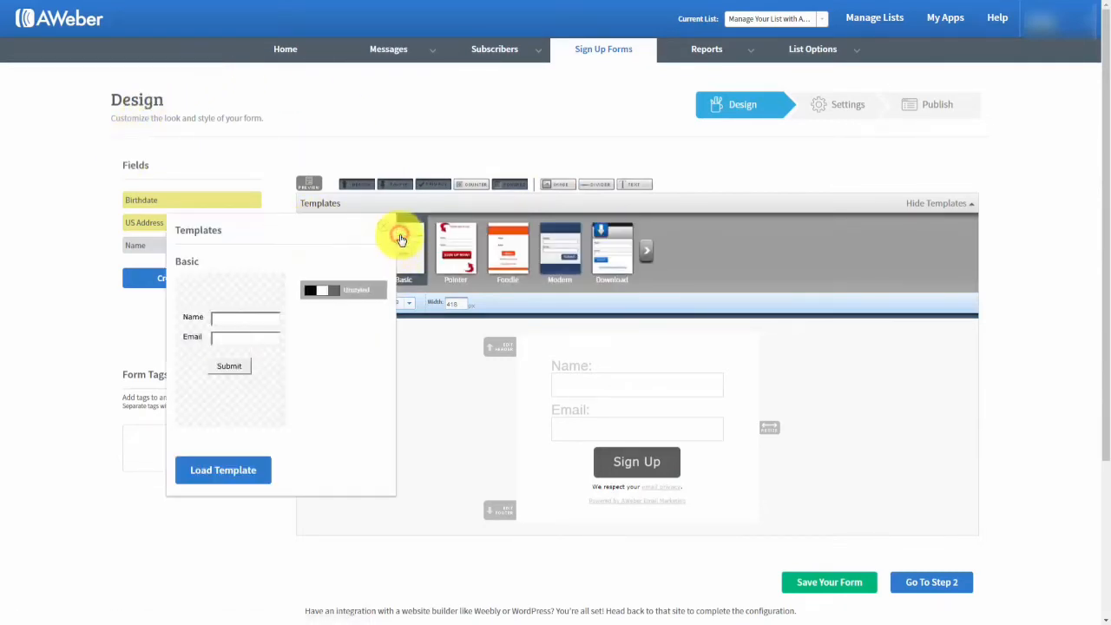
click(384, 228)
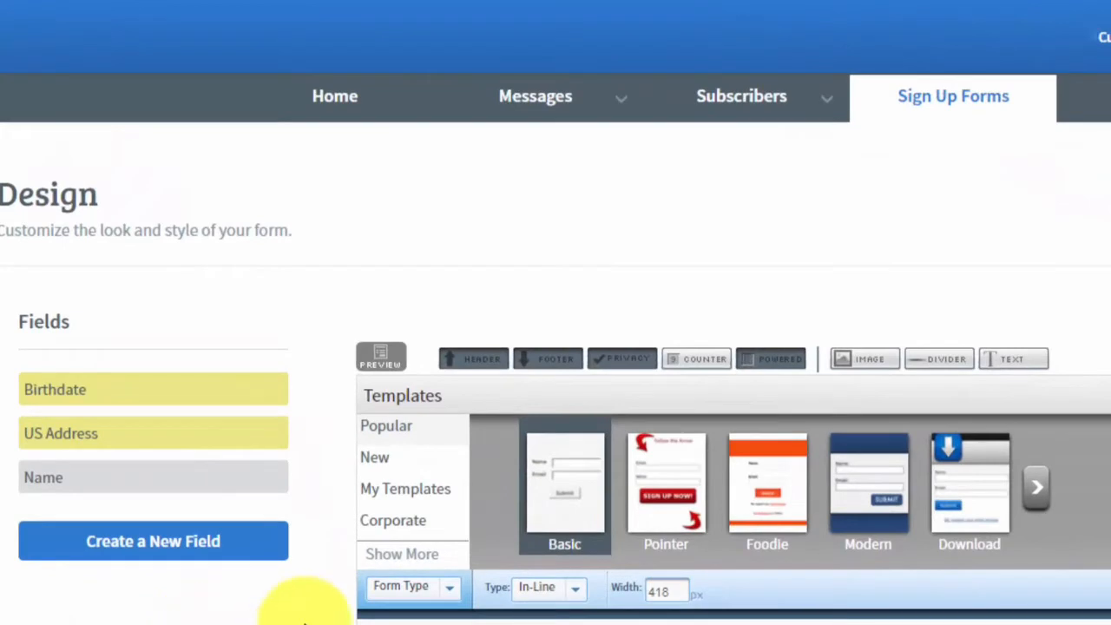
Always allow pop-ups from aweber.com, then preview the sign-up form again.
click(382, 360)
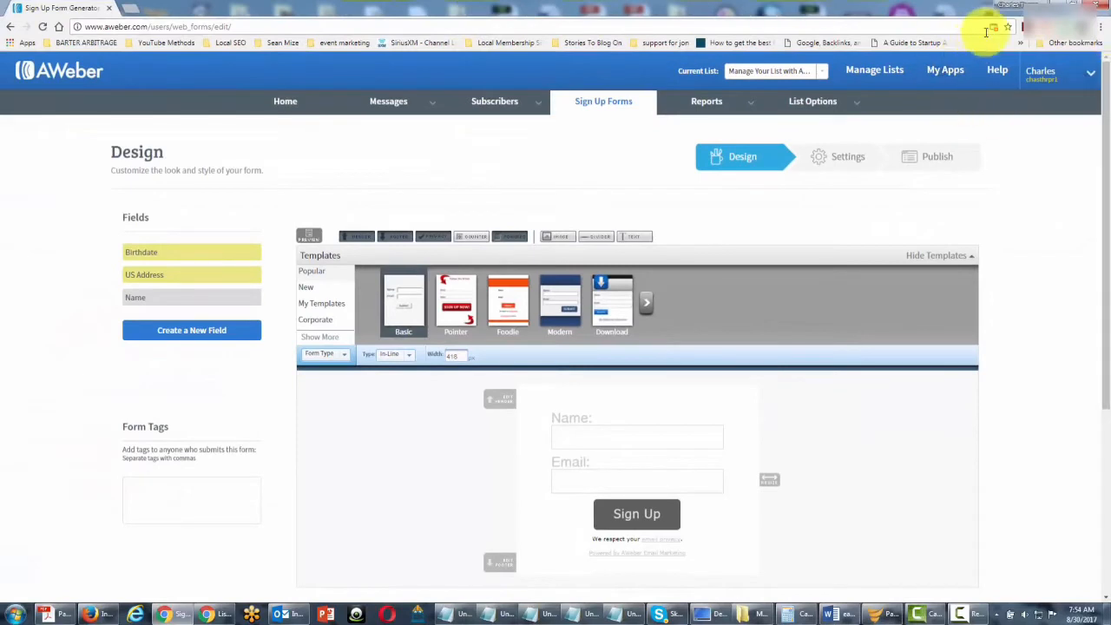
click(994, 29)
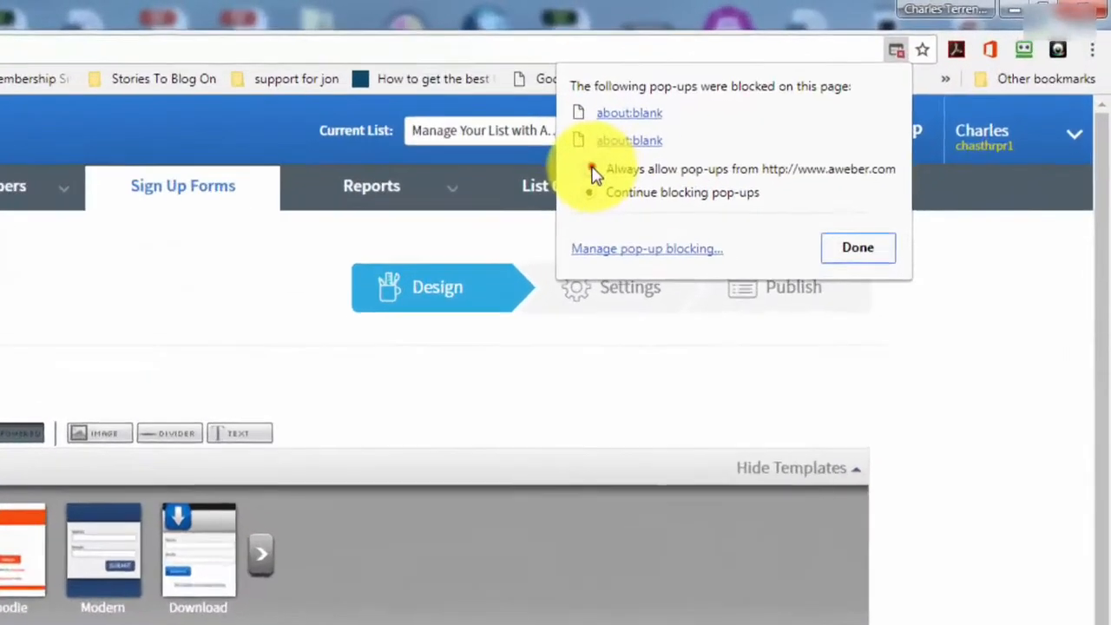
click(826, 92)
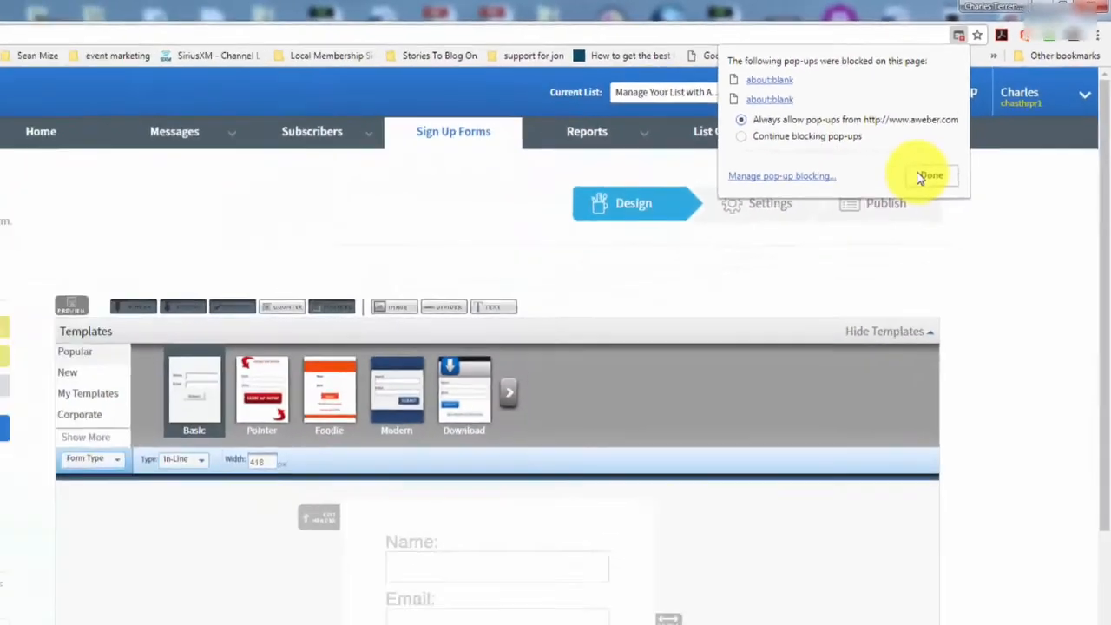
click(699, 375)
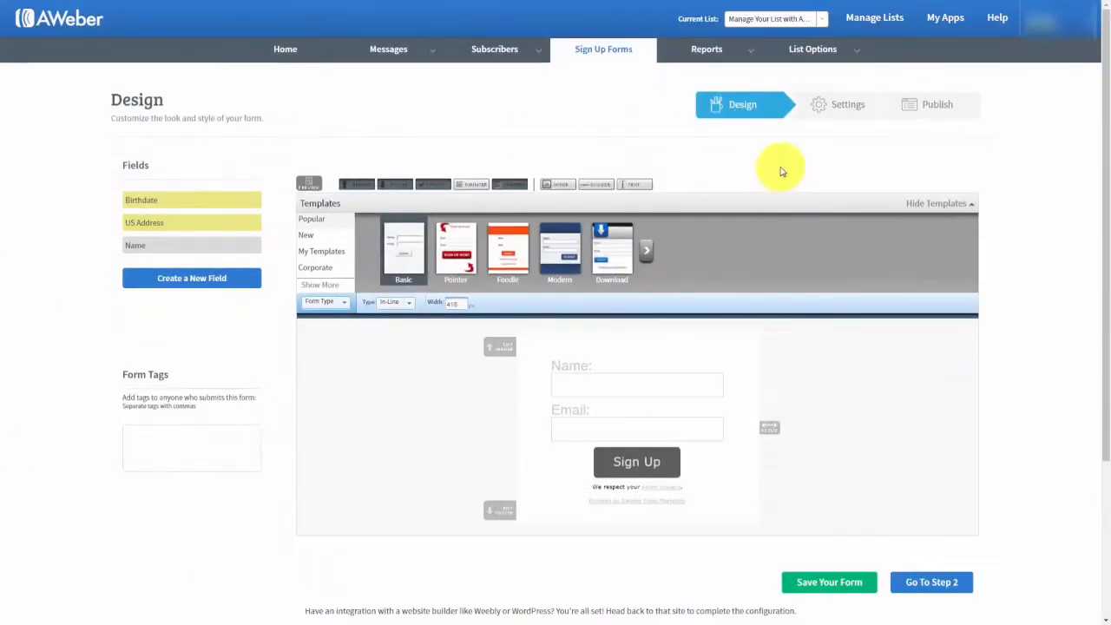
click(306, 187)
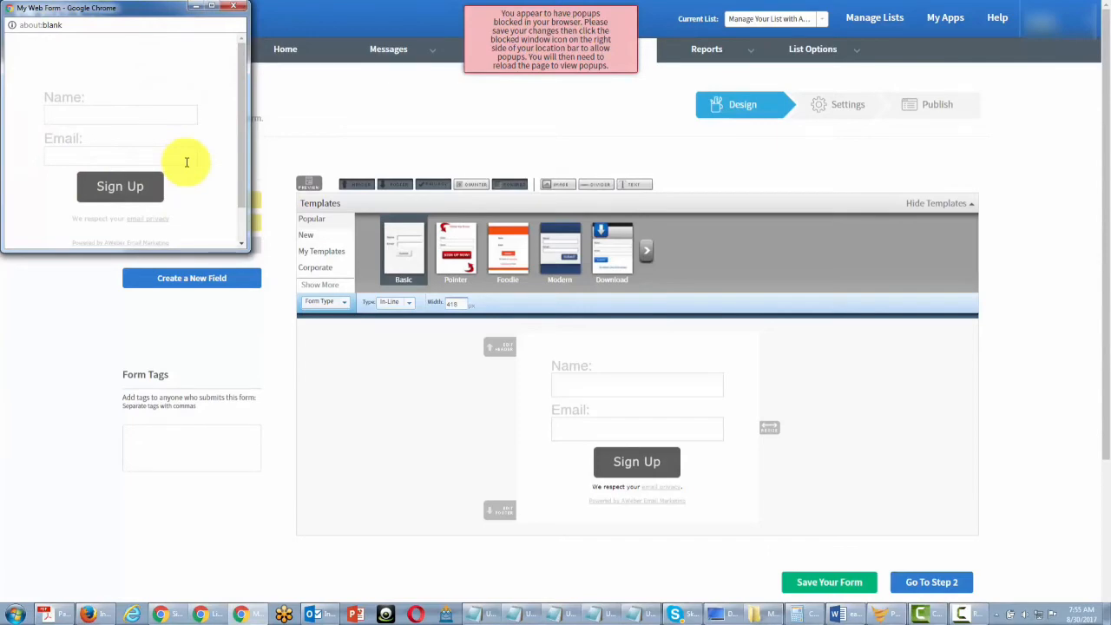
Close the My Web Form preview and dismiss the pop-ups blocked notice to get back to the Design editor.
click(565, 32)
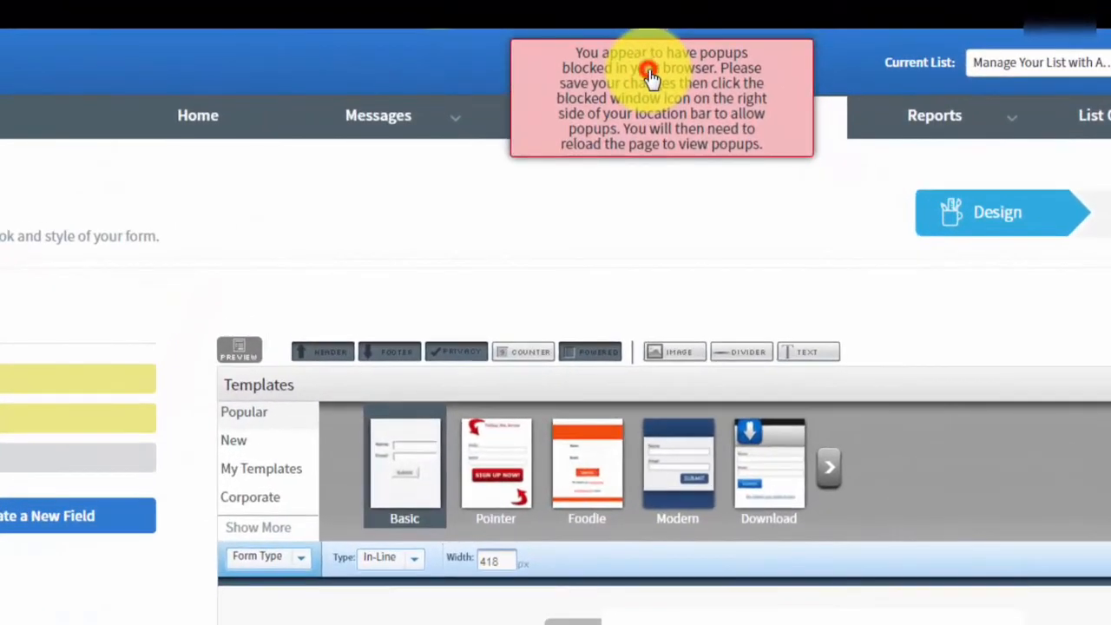
click(650, 76)
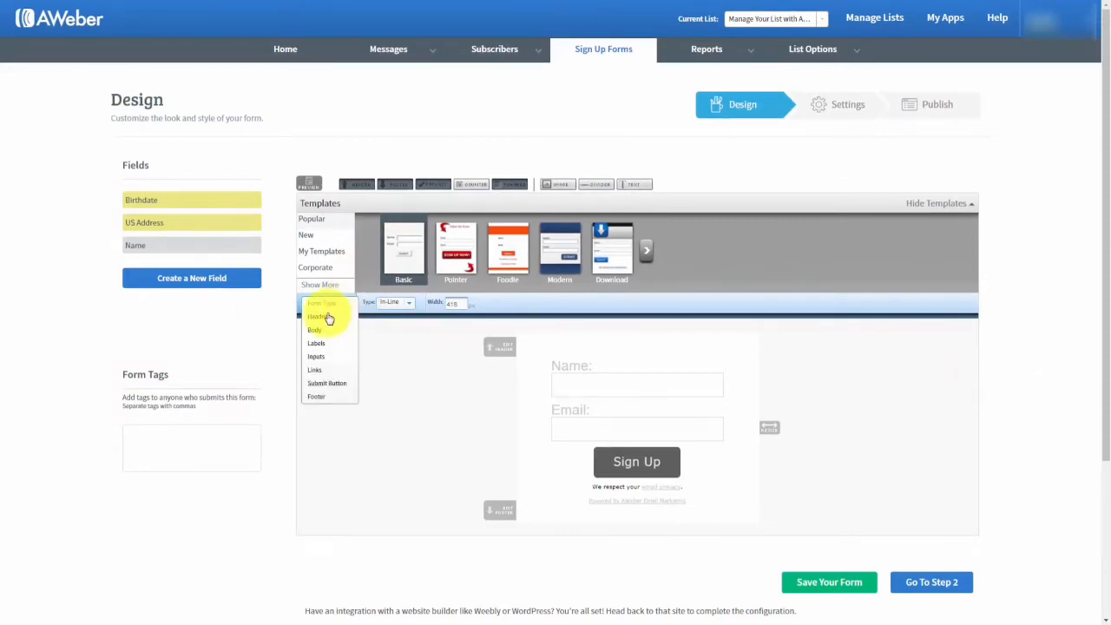
Review the Header styling with its background and padding options, then the Body and Labels settings.
click(322, 321)
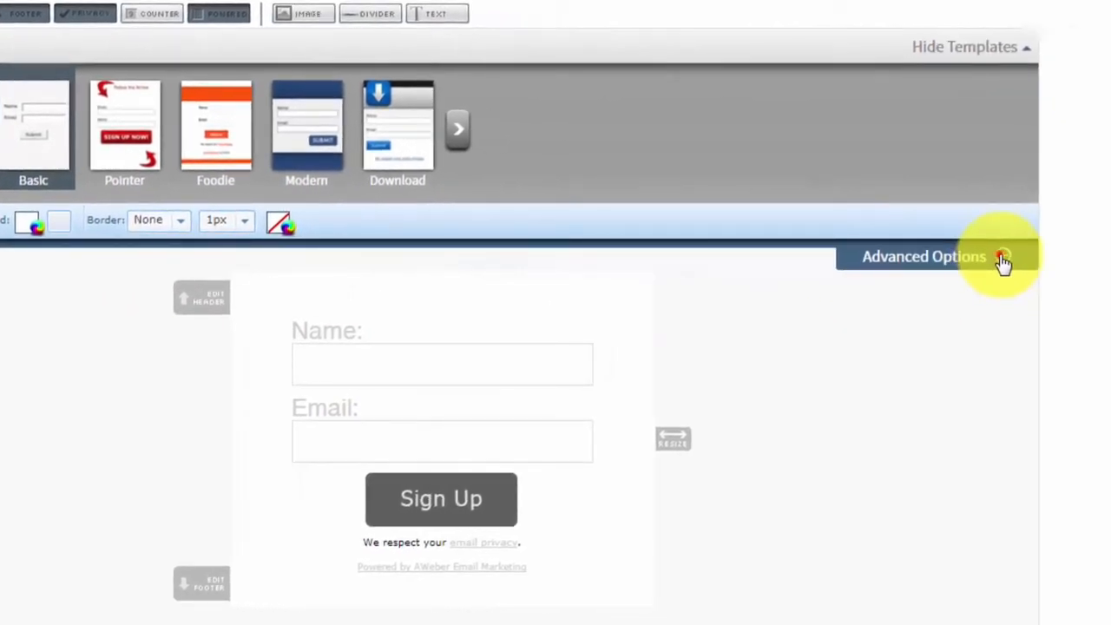
click(1004, 260)
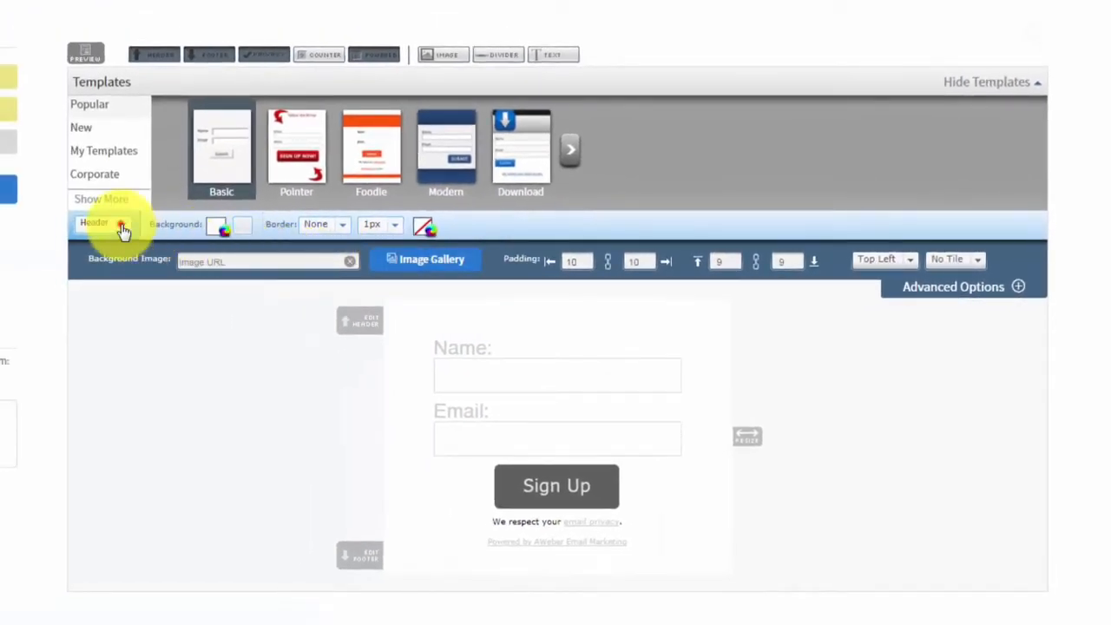
click(123, 228)
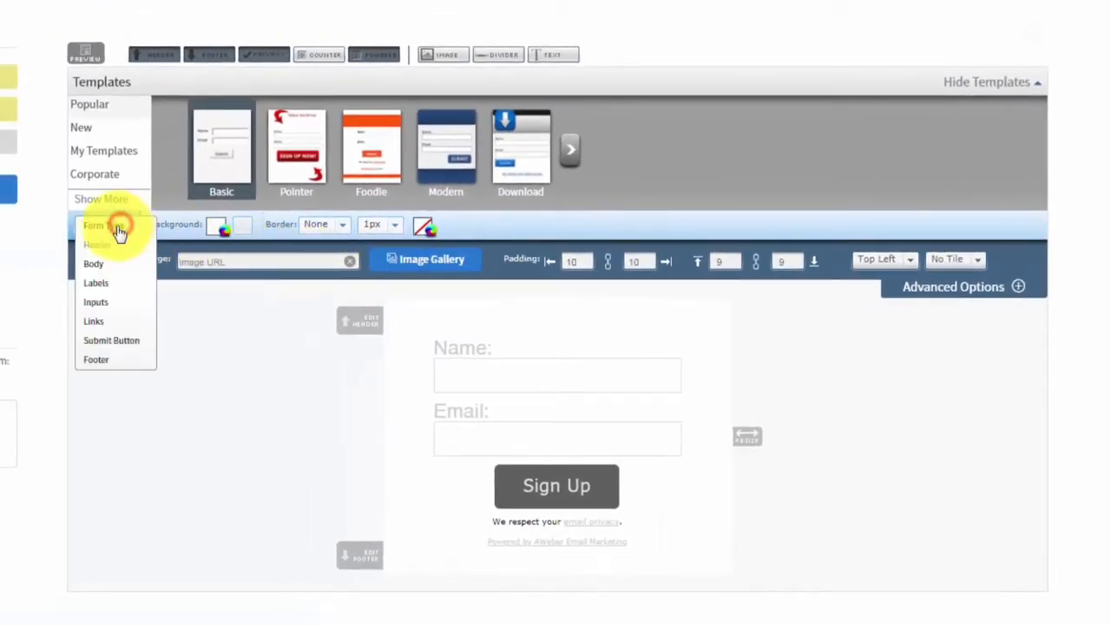
click(92, 265)
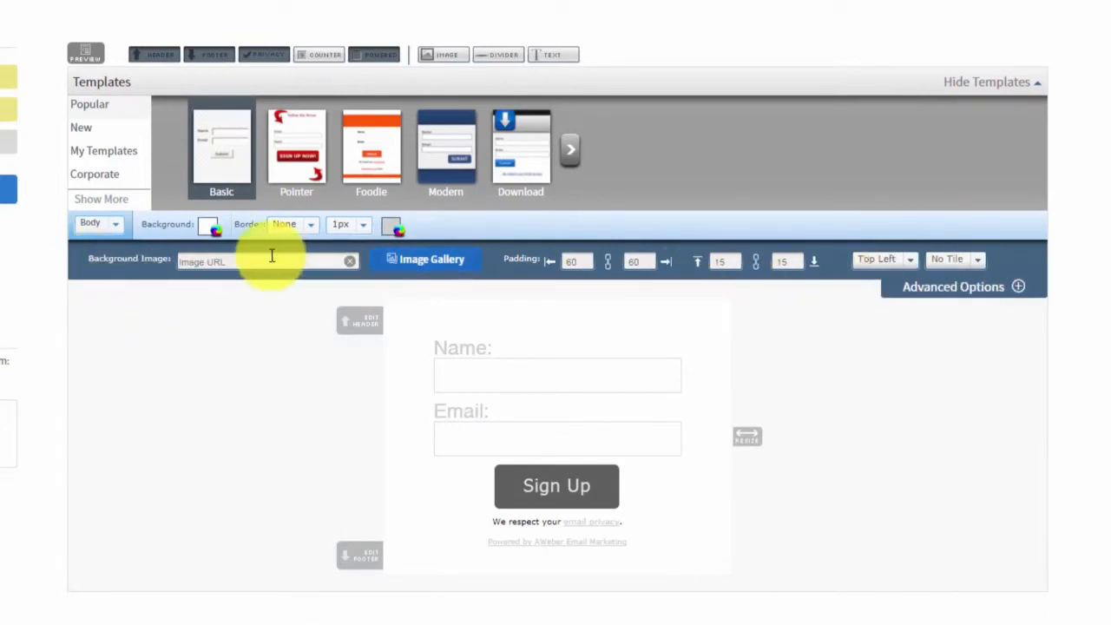
click(117, 233)
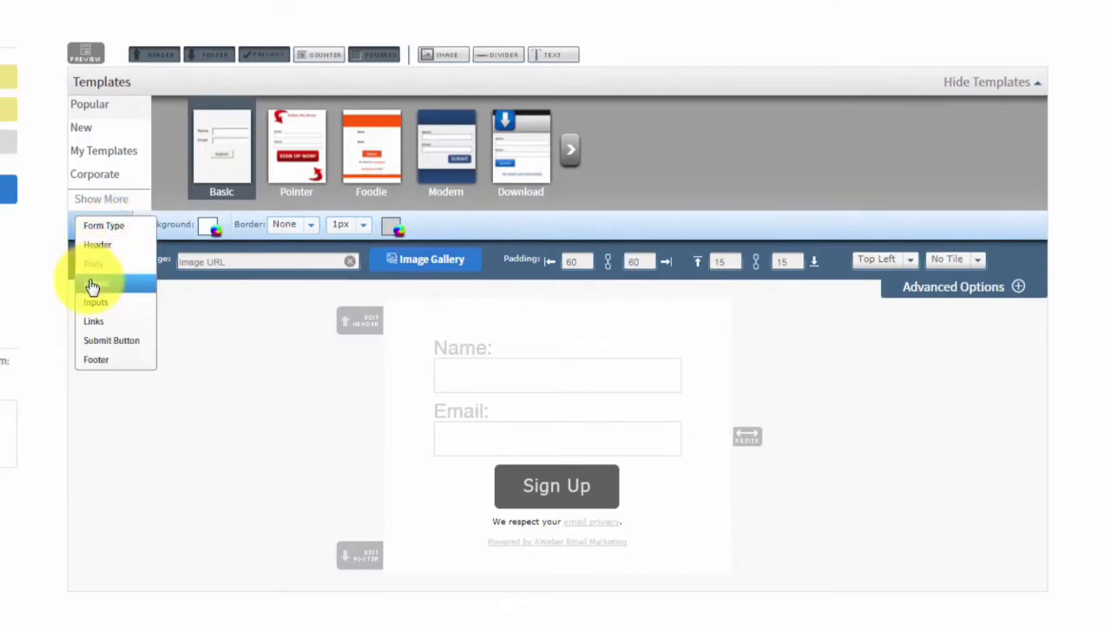
click(93, 285)
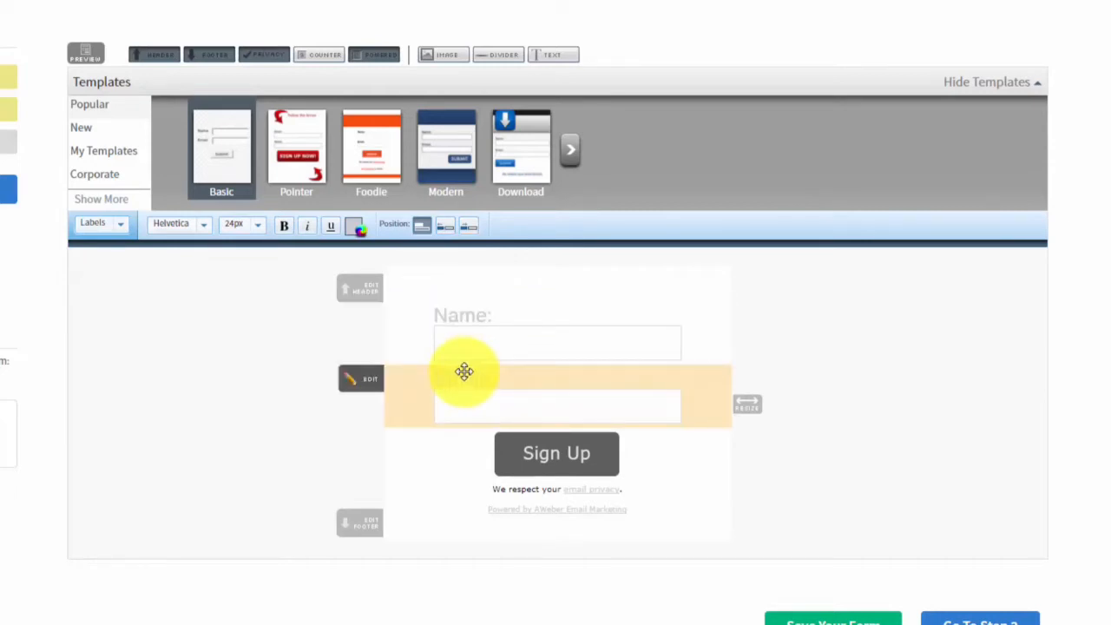
Review the Inputs border and background options, then the Links and Submit Button settings.
click(108, 224)
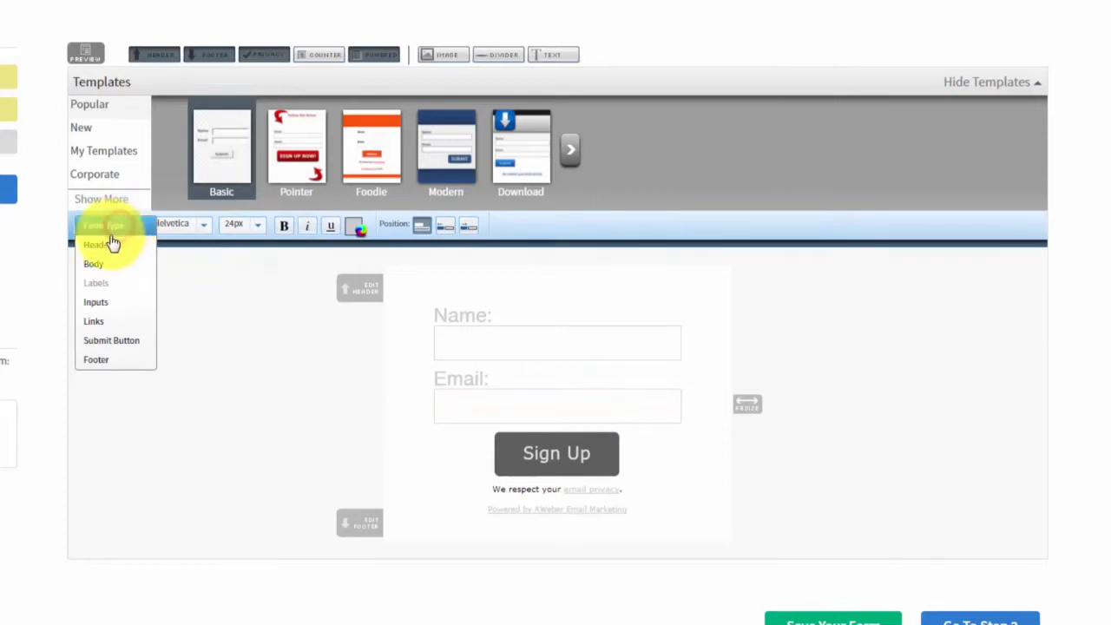
click(100, 304)
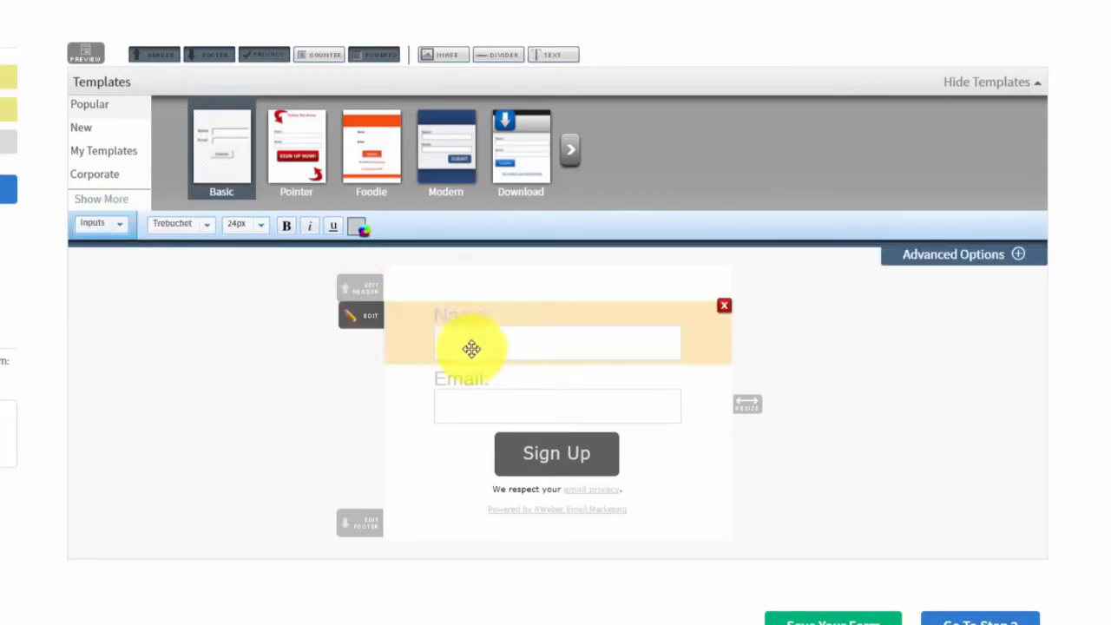
click(1014, 255)
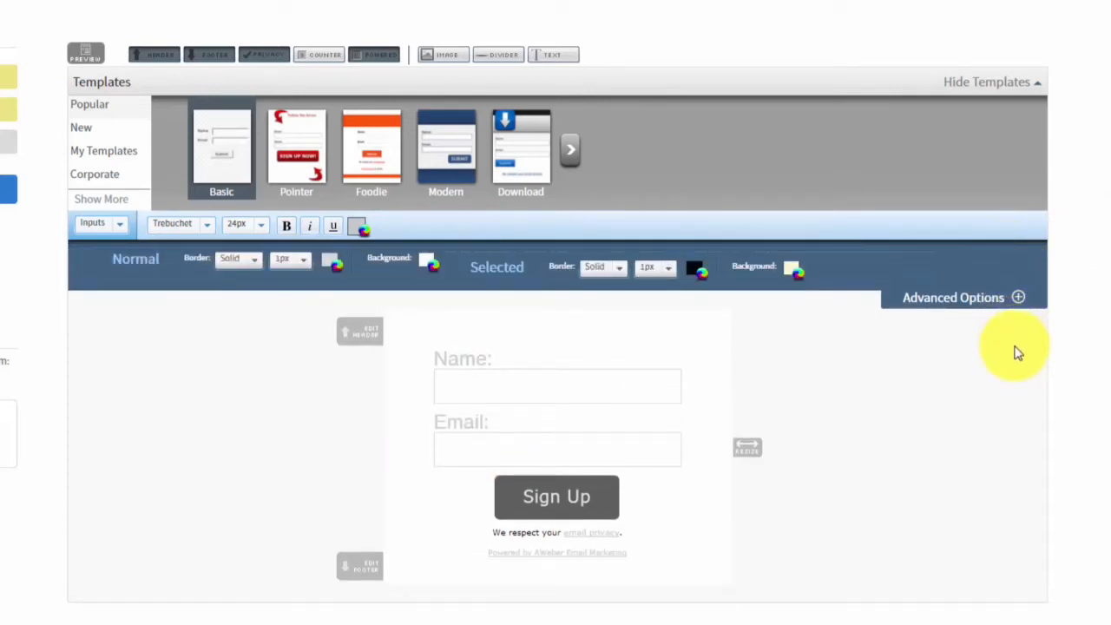
click(117, 224)
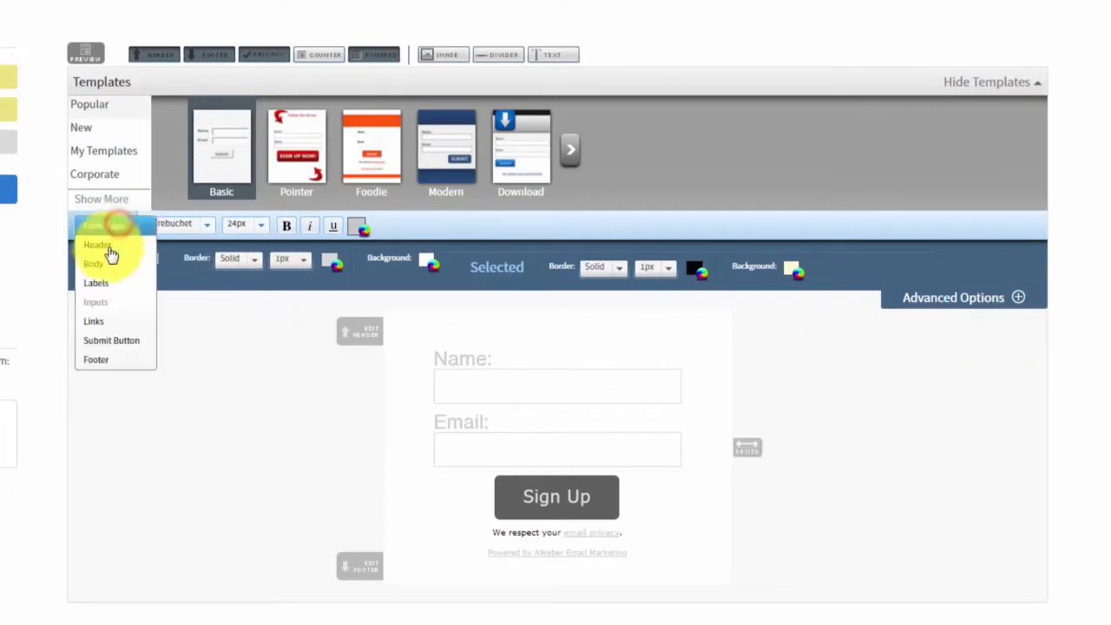
click(96, 322)
click(114, 229)
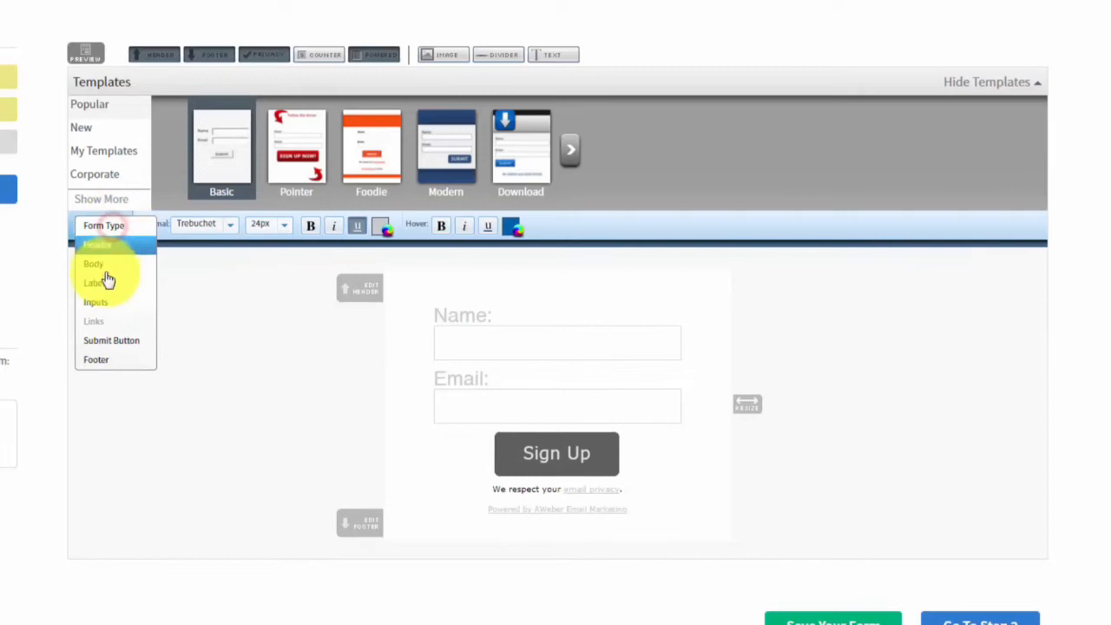
click(106, 343)
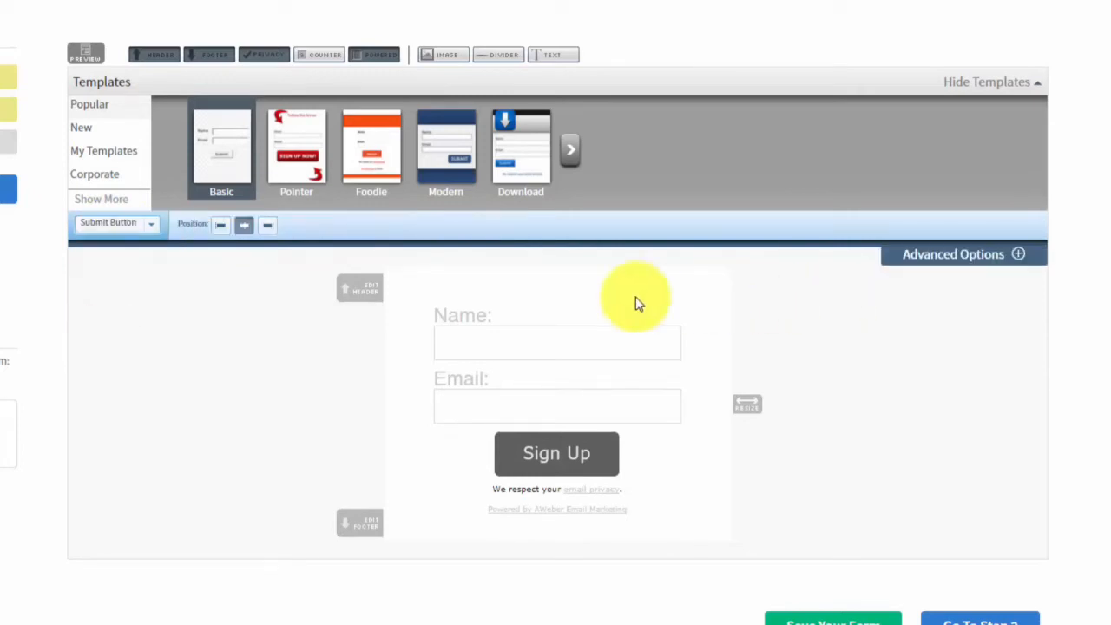
Check the Submit Button's advanced image options, then view the Footer styling settings.
click(1018, 259)
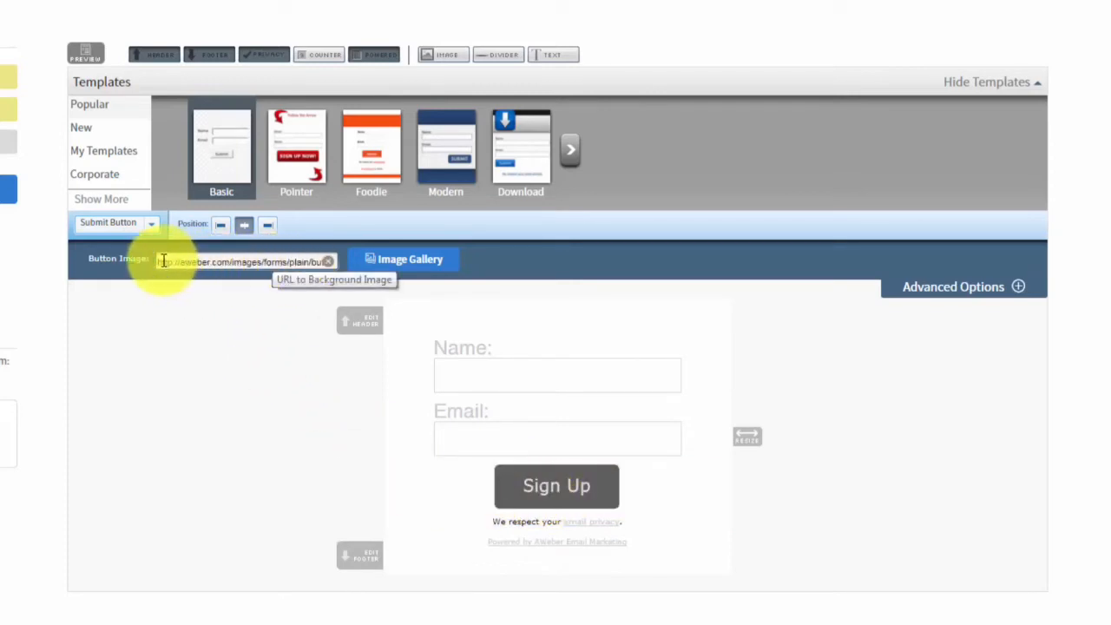
click(117, 223)
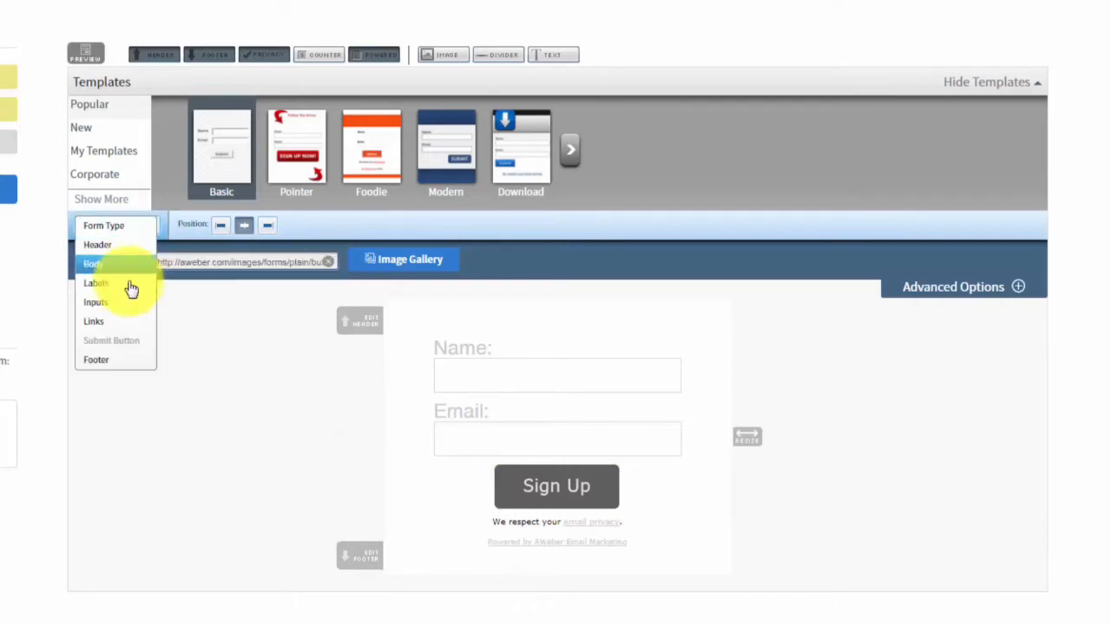
click(100, 361)
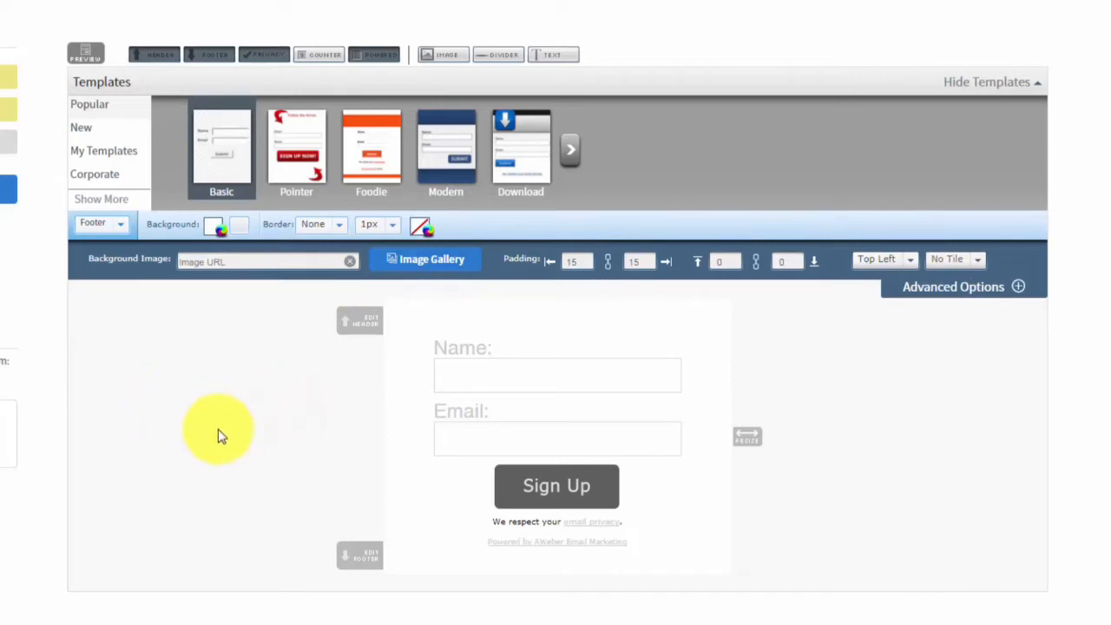
Remove the header, footer, email privacy note and Powered by AWeber line from the form.
click(153, 58)
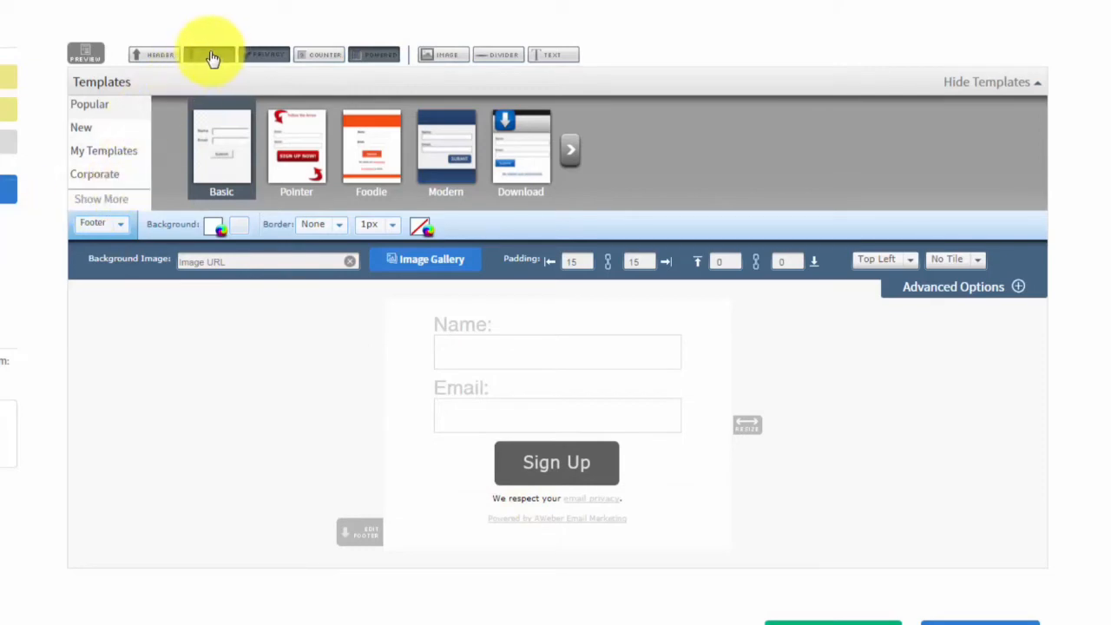
click(210, 57)
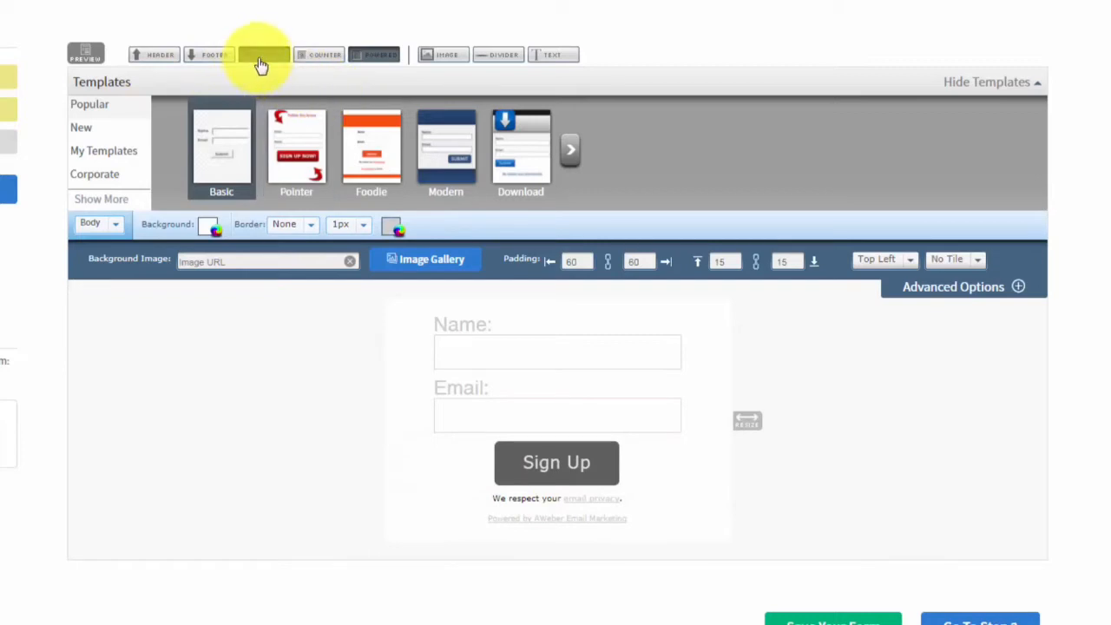
click(260, 61)
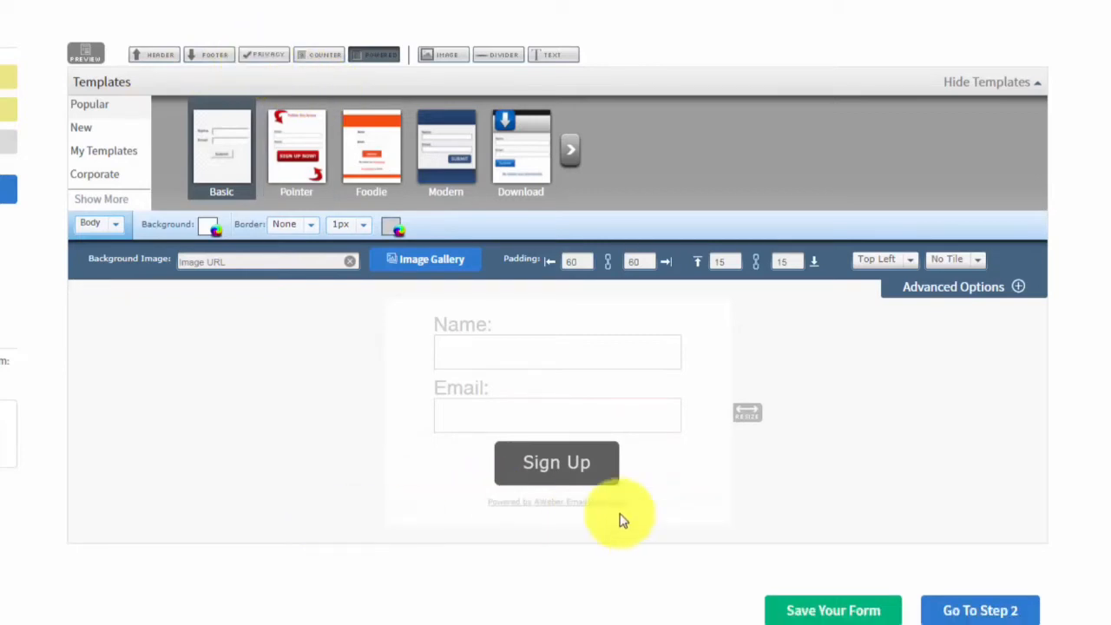
click(373, 55)
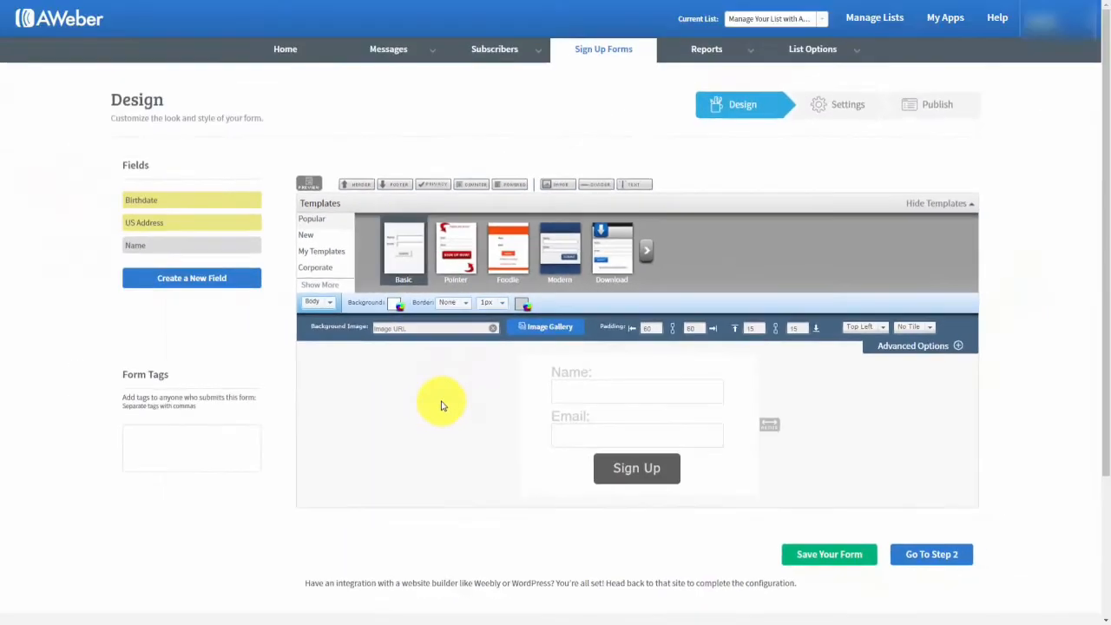
Preview the Name/Email/Sign Up-only form, then show the Form Type settings (In-Line, 418 width).
click(308, 183)
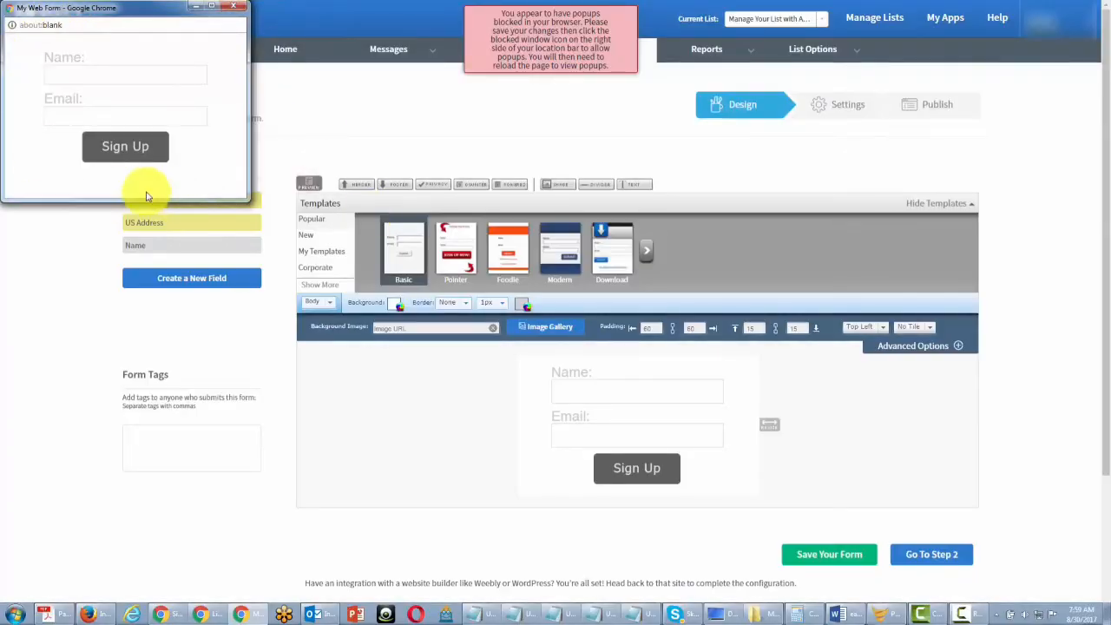
click(233, 7)
click(557, 44)
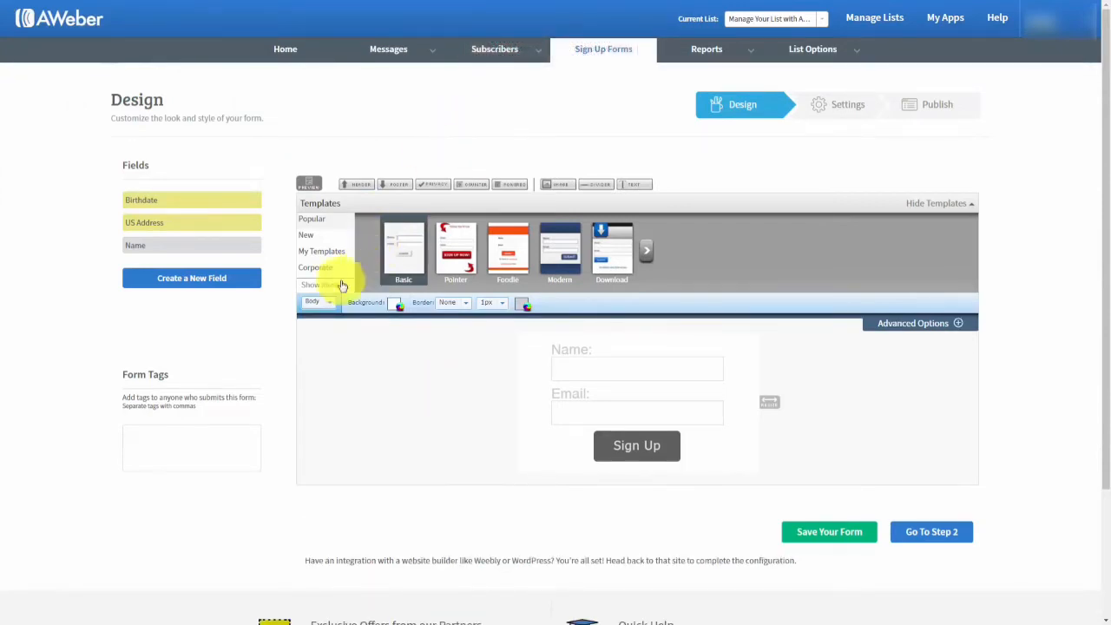
click(334, 308)
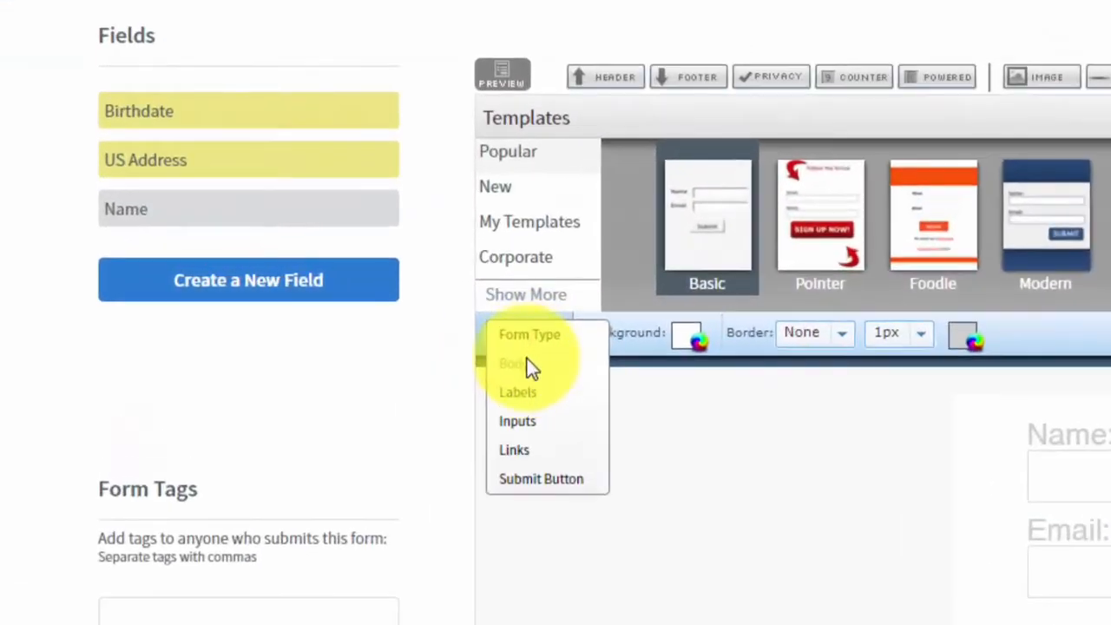
click(322, 304)
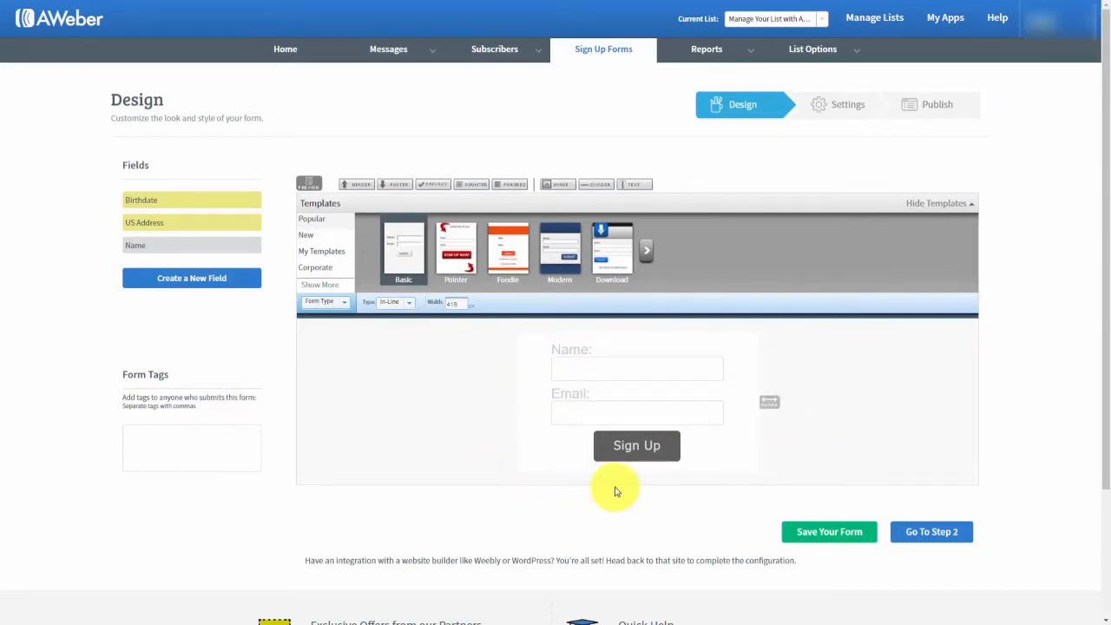
Change the form Type to Pop-Over and preview it.
click(408, 305)
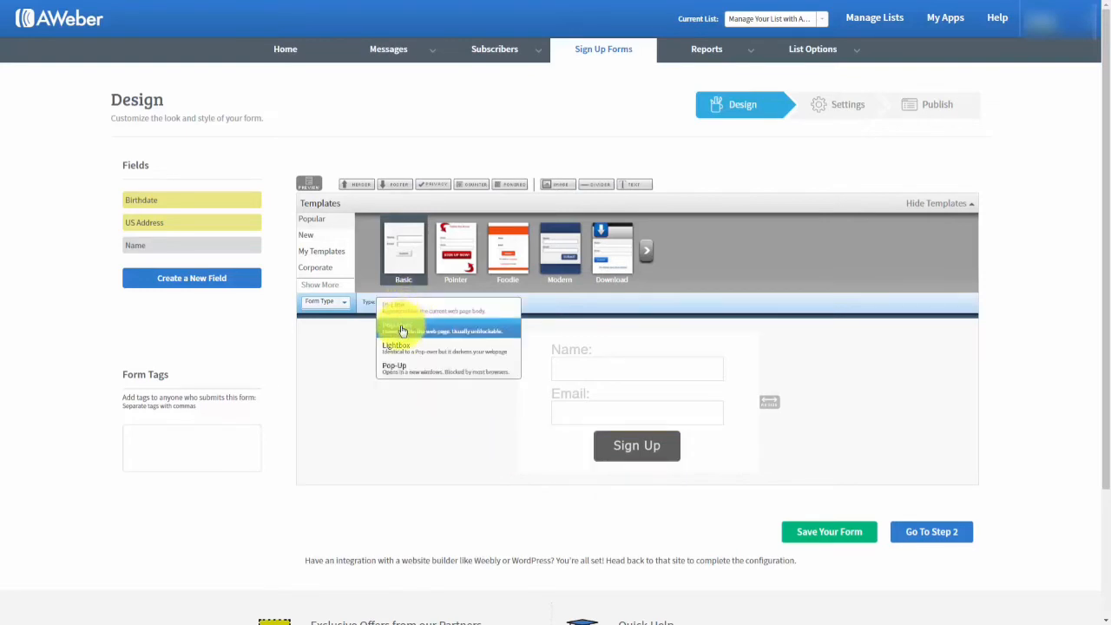
click(402, 330)
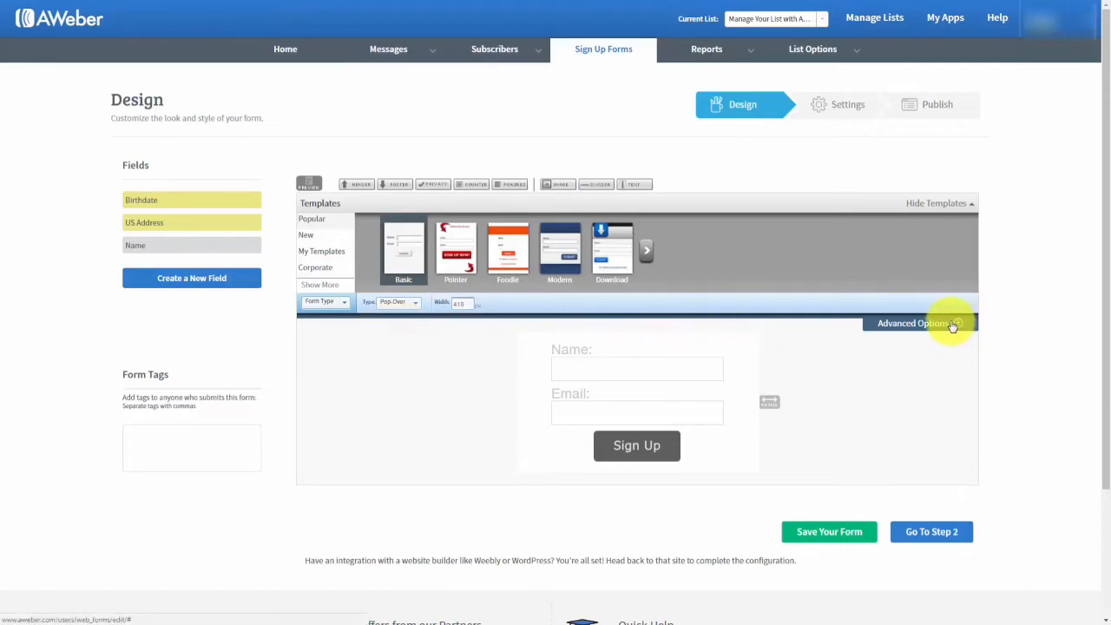
click(308, 183)
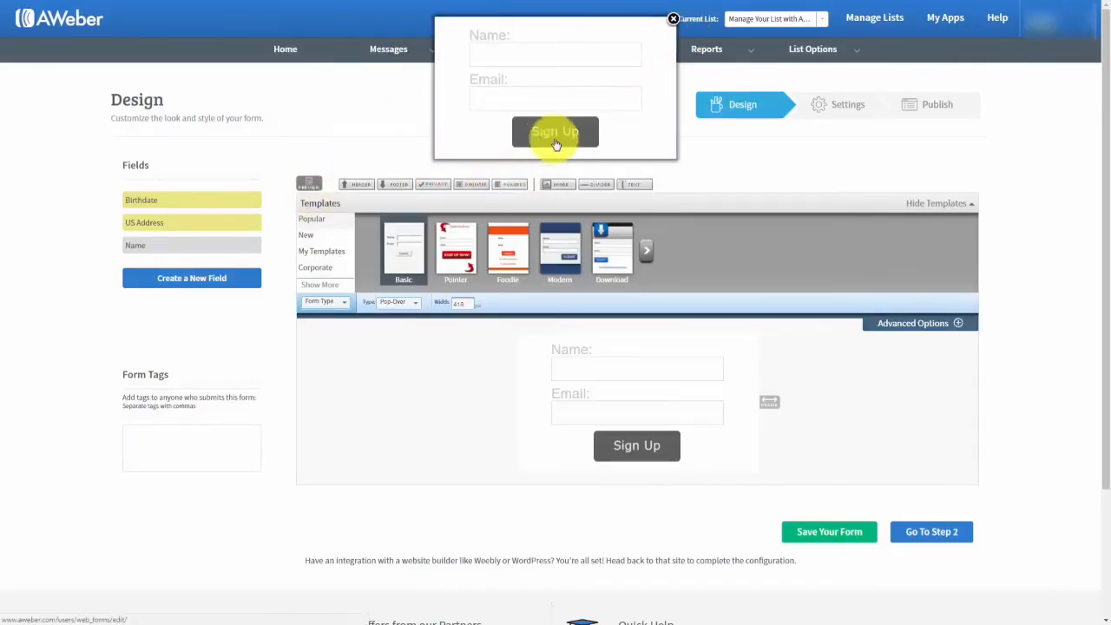
Switch the form Type to Lightbox and preview how it looks.
click(672, 18)
click(414, 302)
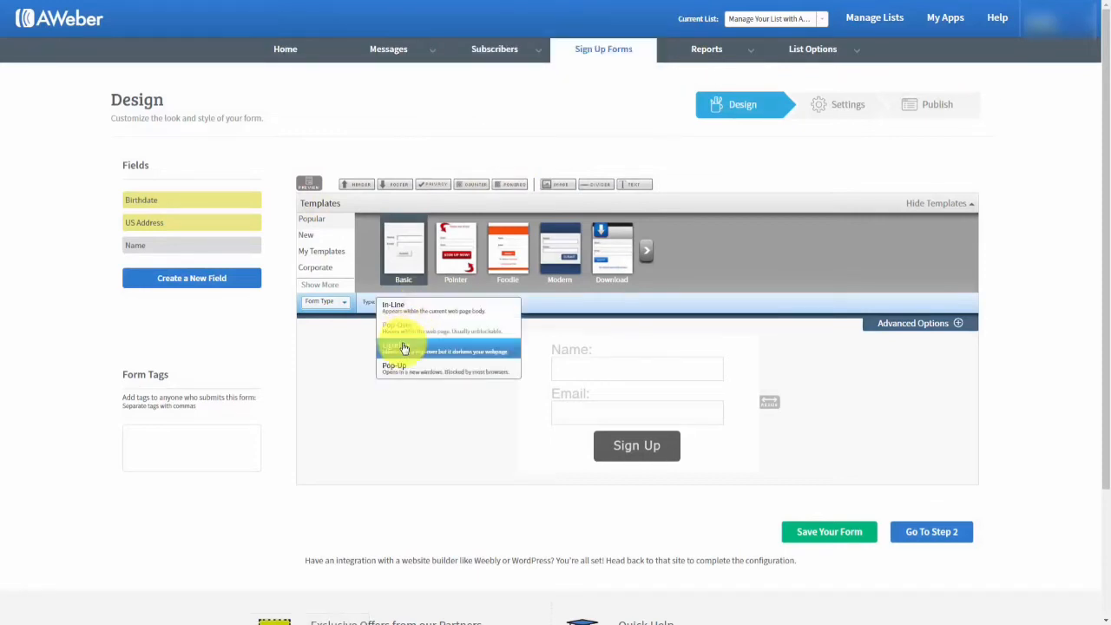
click(402, 350)
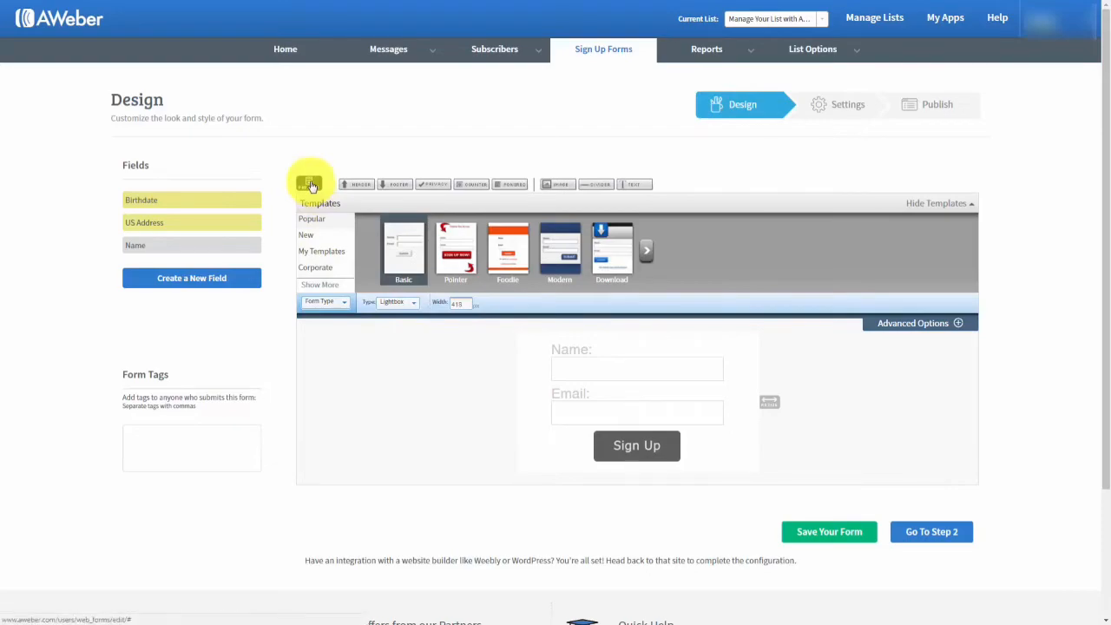
click(310, 185)
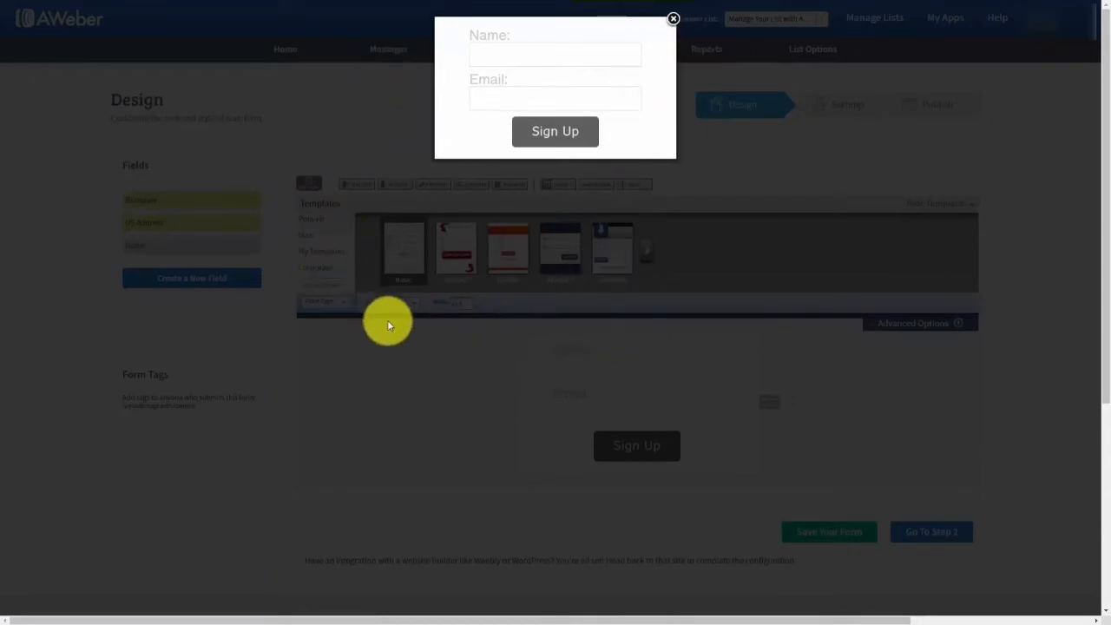
Change the form Type from Lightbox to Pop-Up and preview it.
click(673, 18)
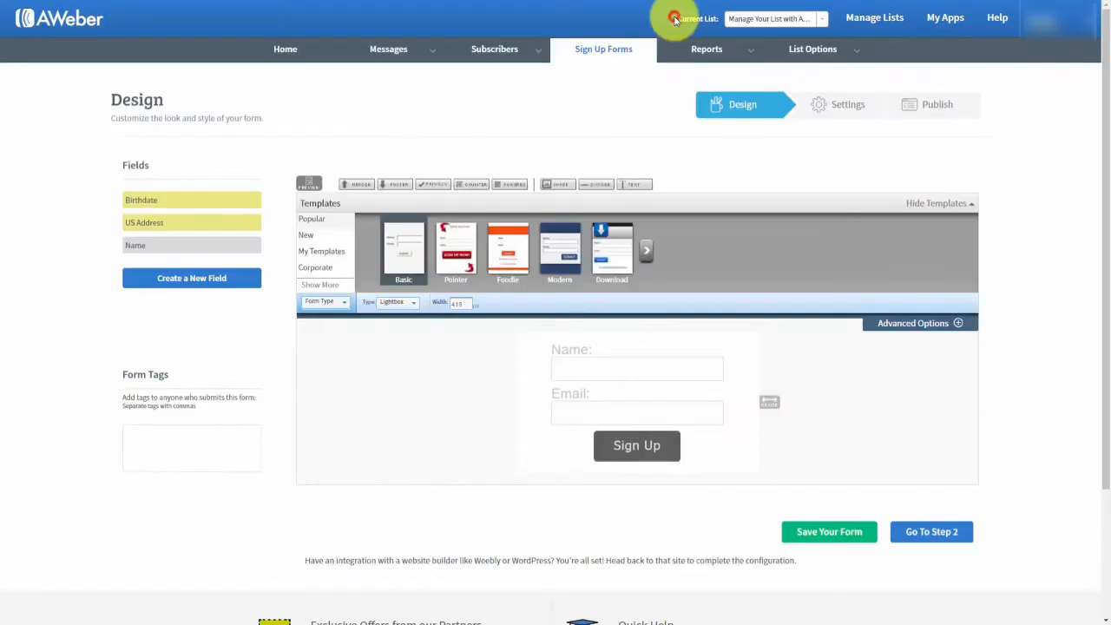
click(411, 308)
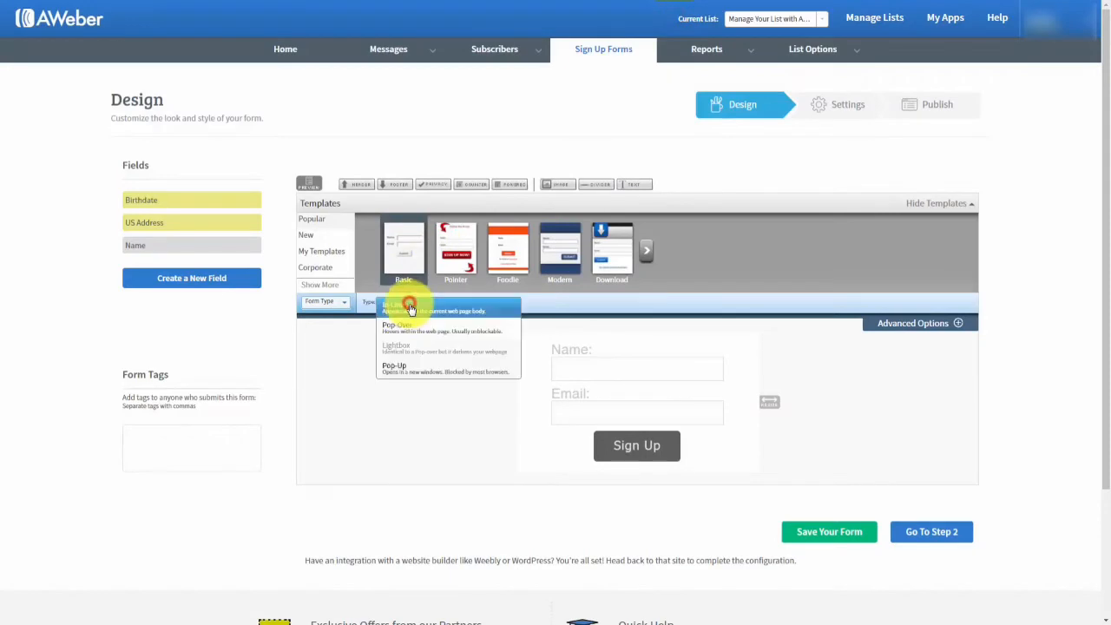
click(397, 370)
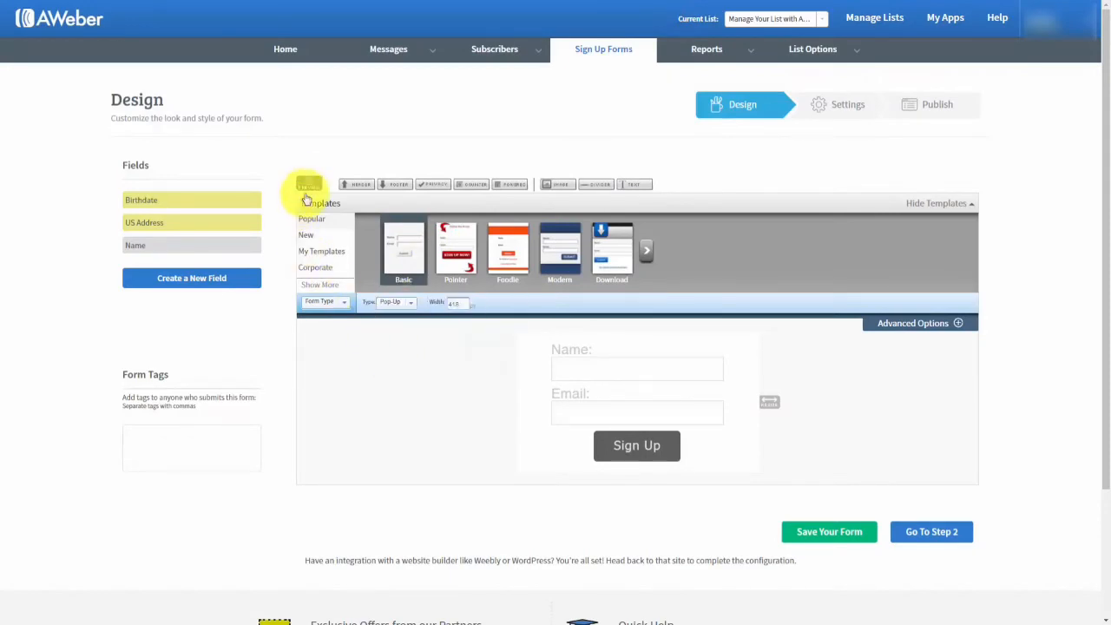
click(310, 186)
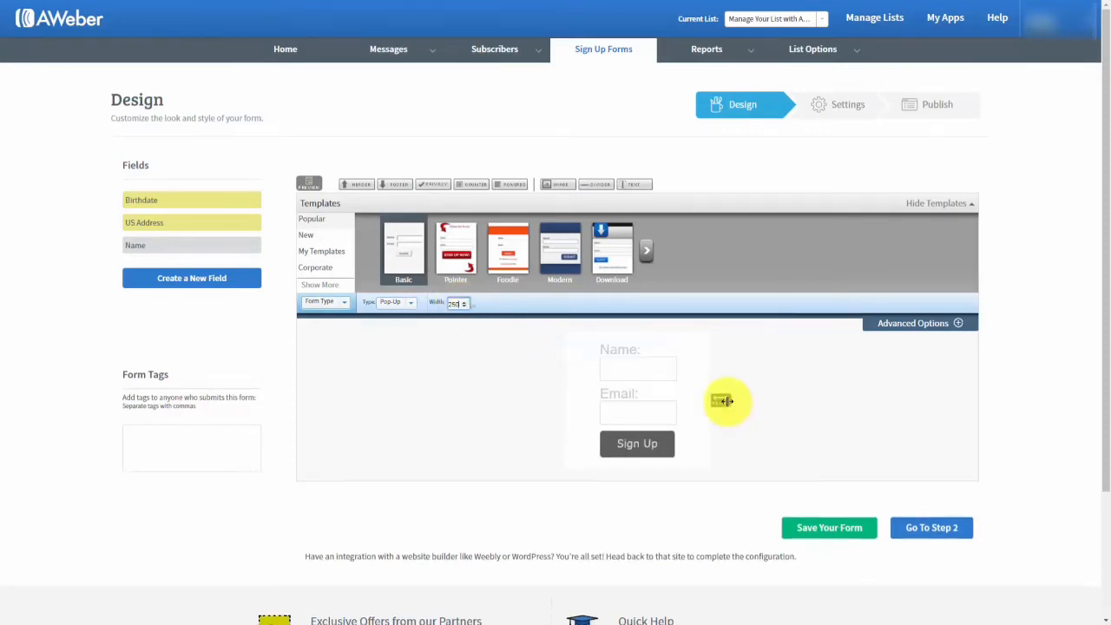
Drag the form's resize handle right to widen the pop-up form to 274.
drag(725, 400, 799, 407)
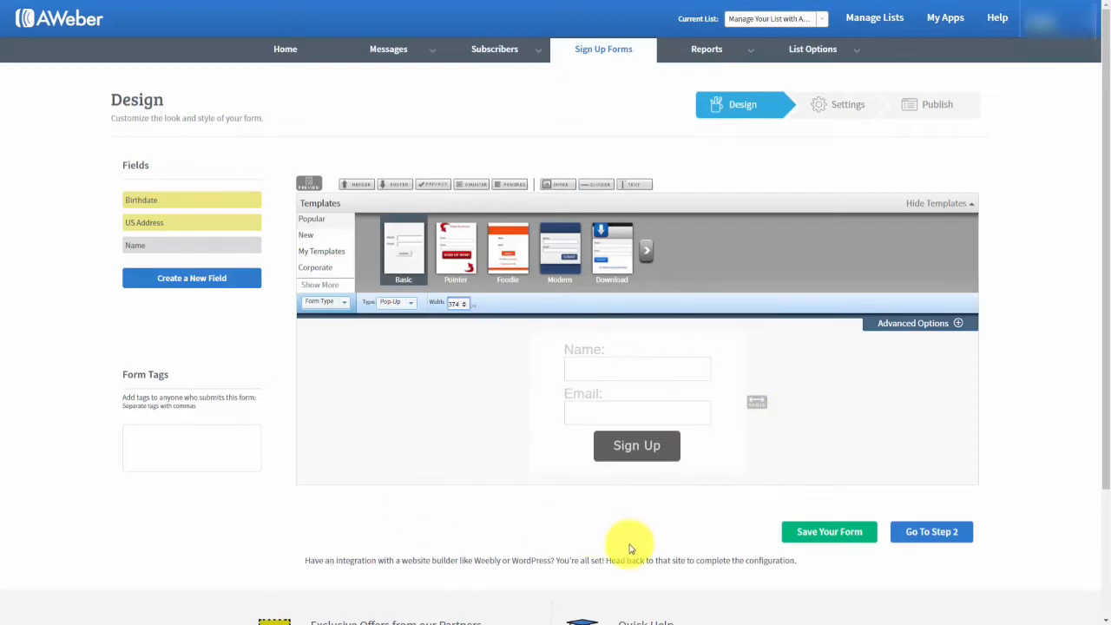
On the Settings step, rename the form from My Web Form to 'Test for Aweber' and save it.
click(913, 535)
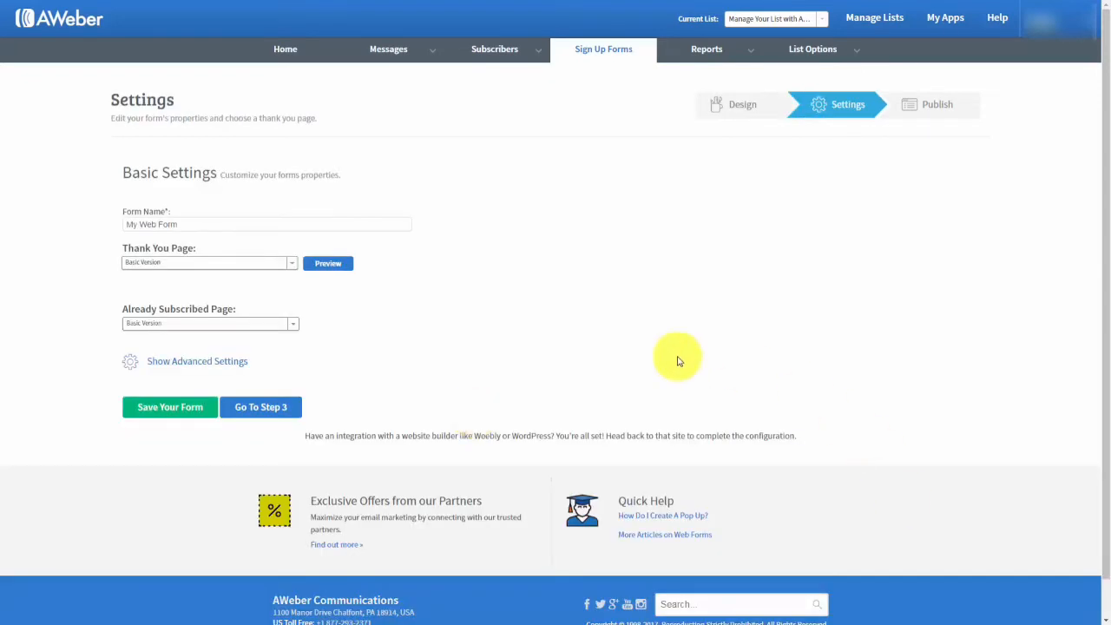
click(184, 223)
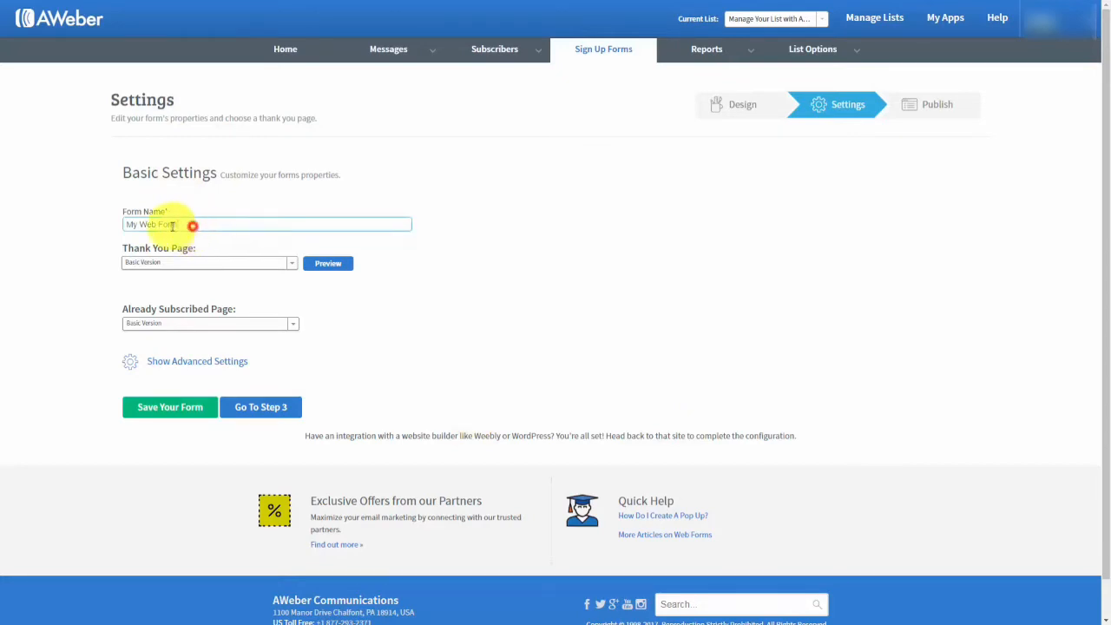
drag(193, 224, 95, 228)
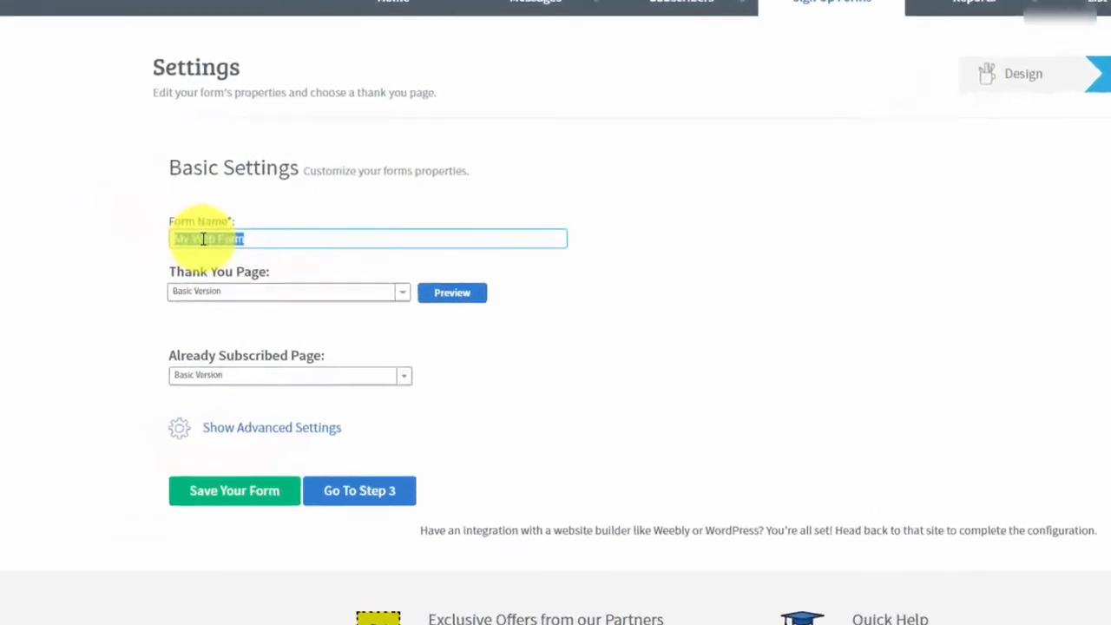
text(Test for Aweber)
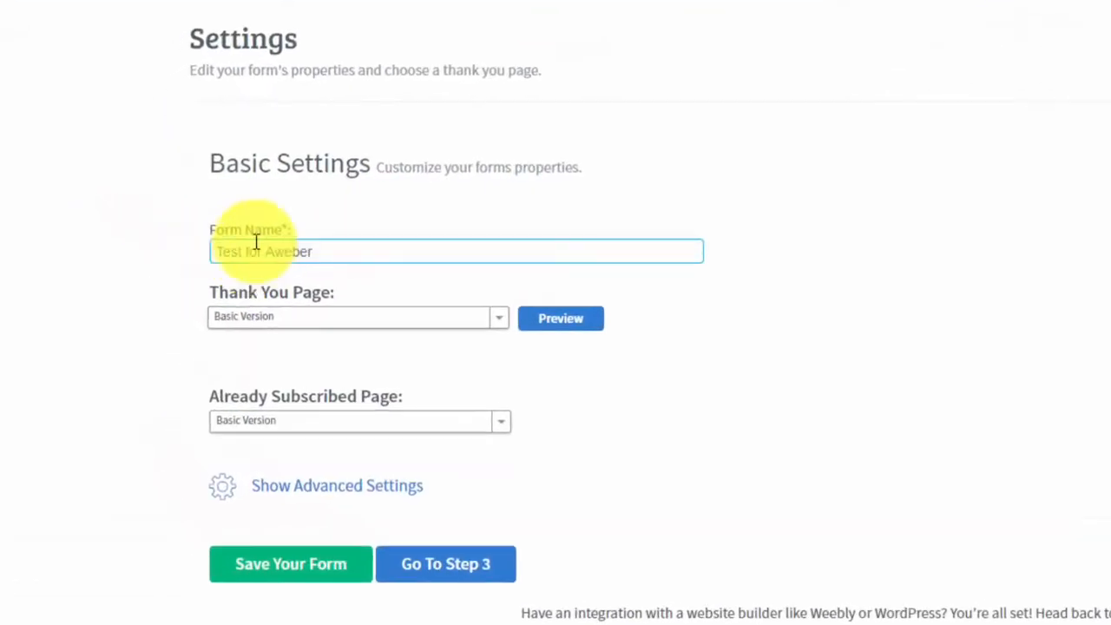
click(290, 566)
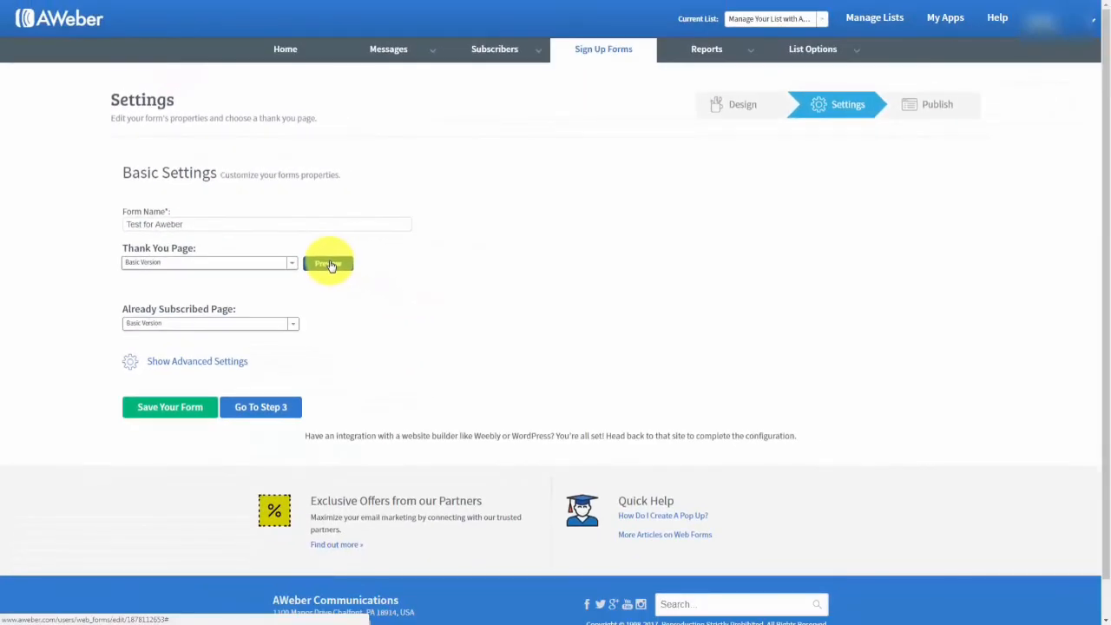
click(329, 265)
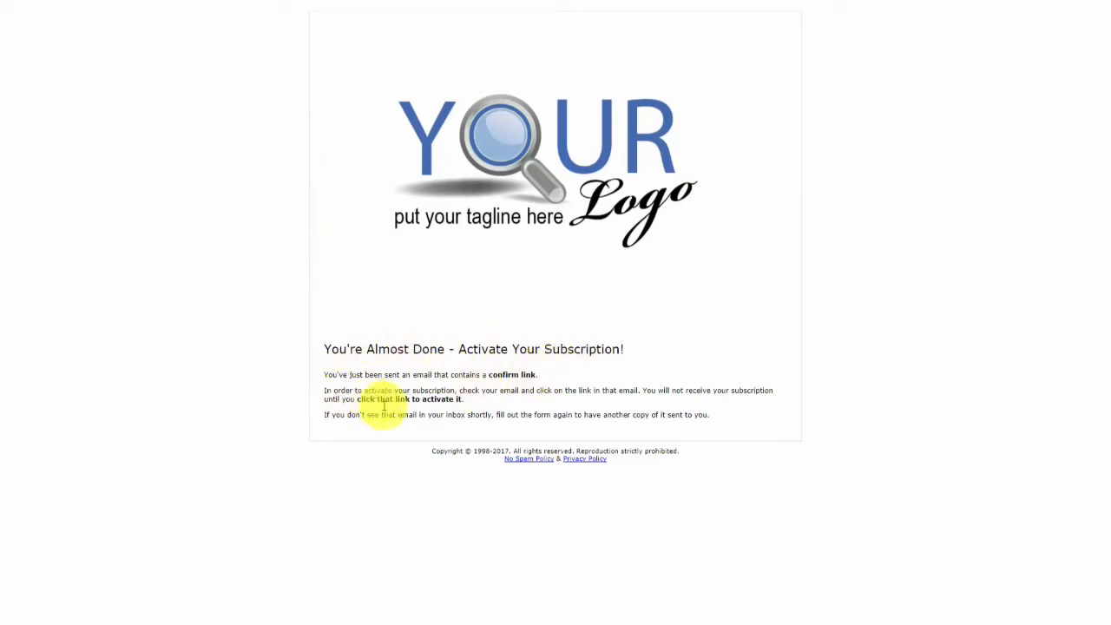
key(ctrl+w)
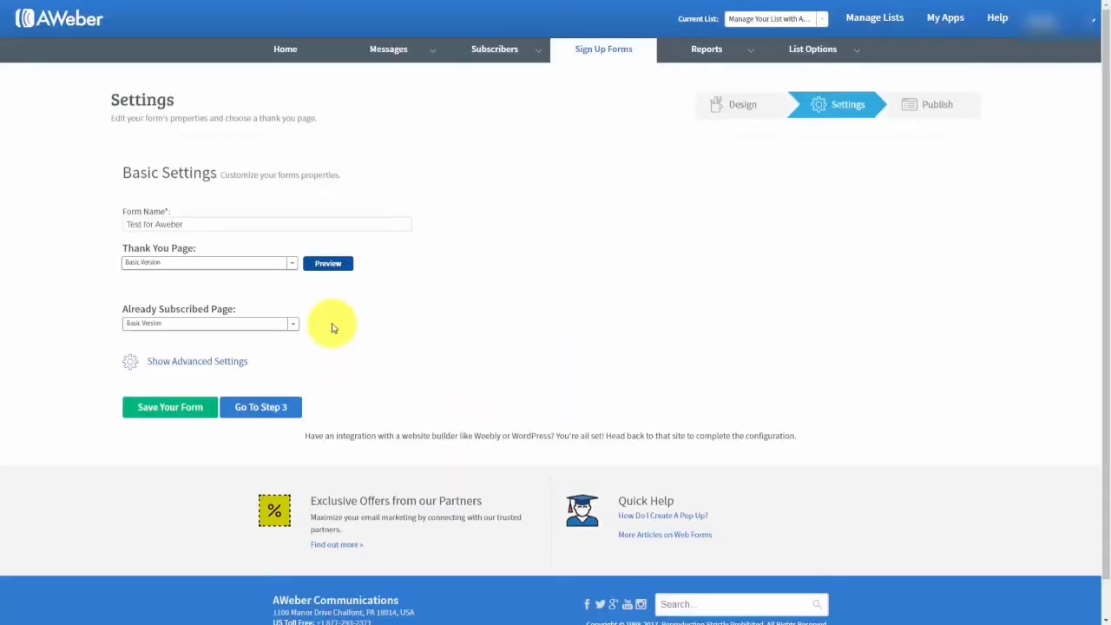
Try the Audio Version and Smart Video Version thank-you pages, previewing each.
click(288, 263)
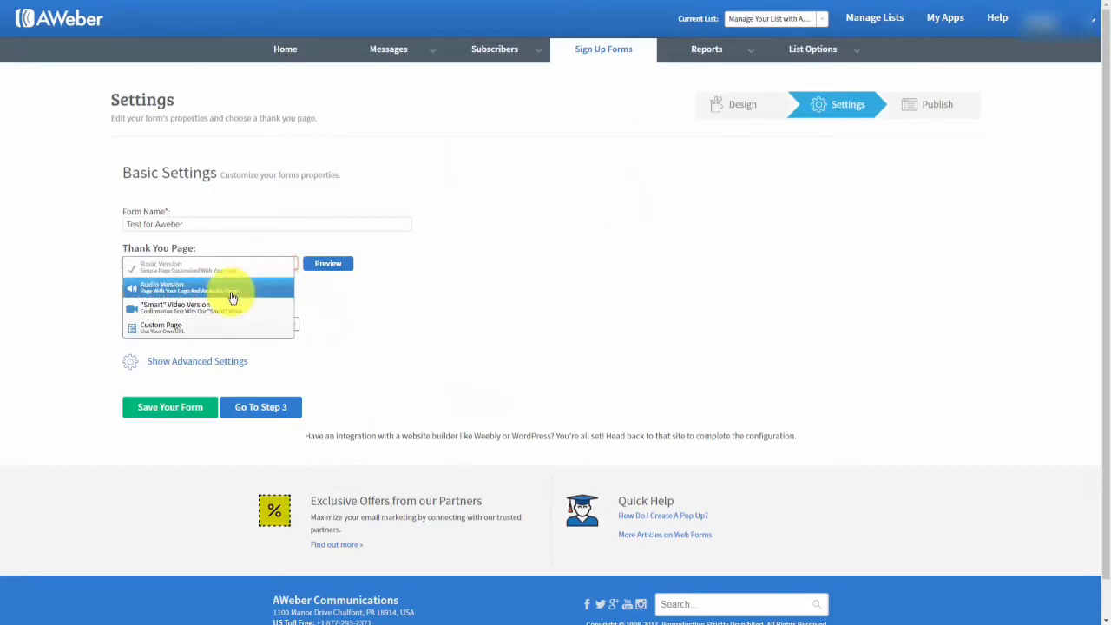
click(582, 176)
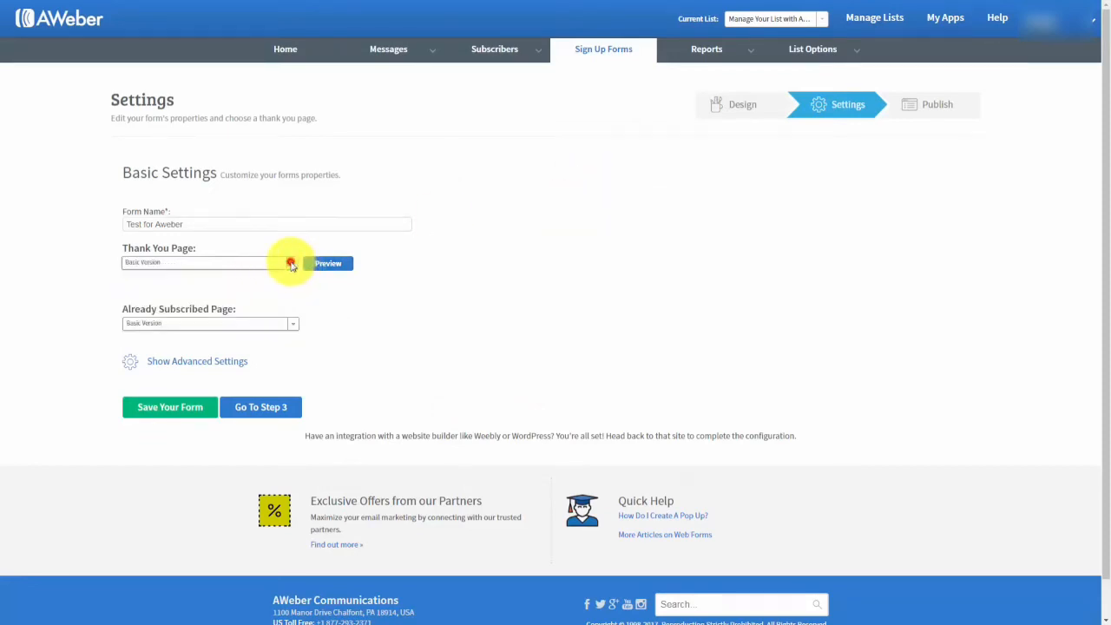
click(291, 264)
click(740, 255)
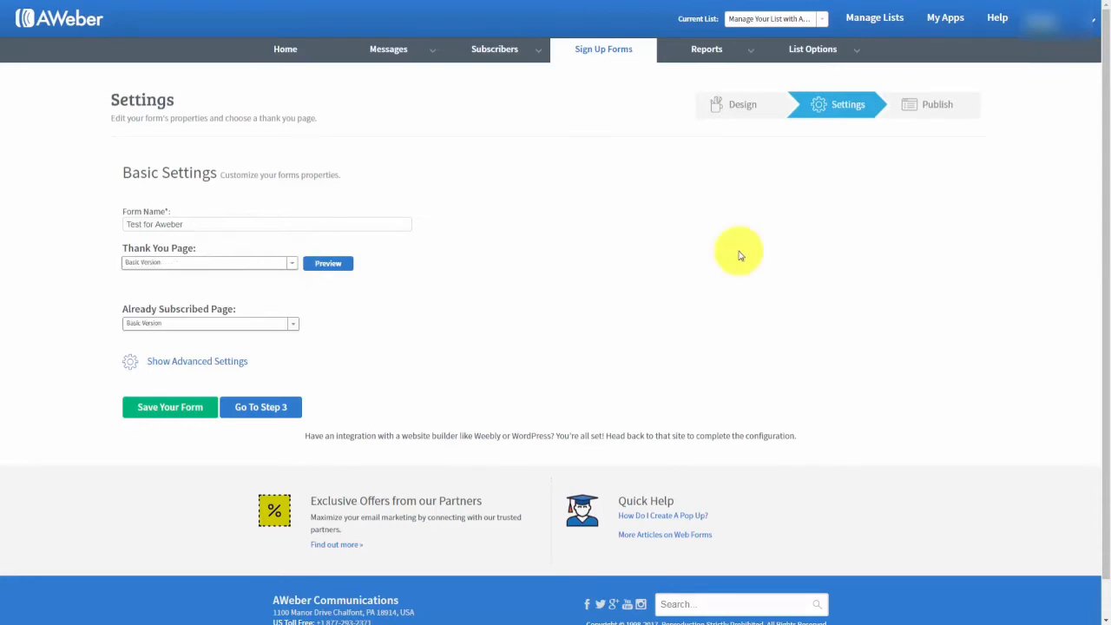
click(293, 264)
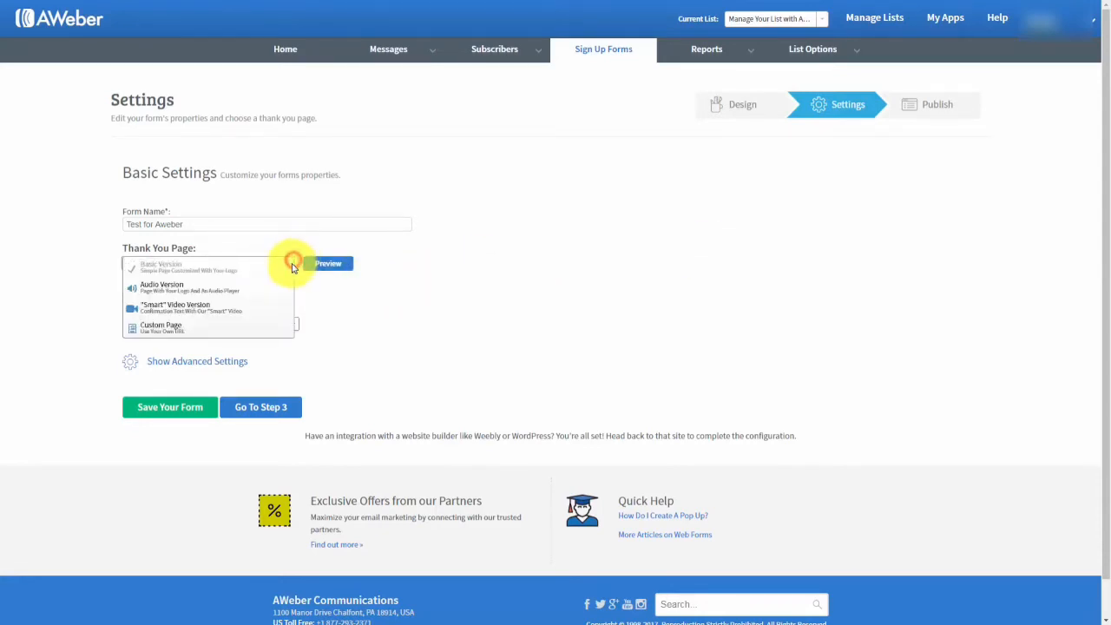
click(206, 289)
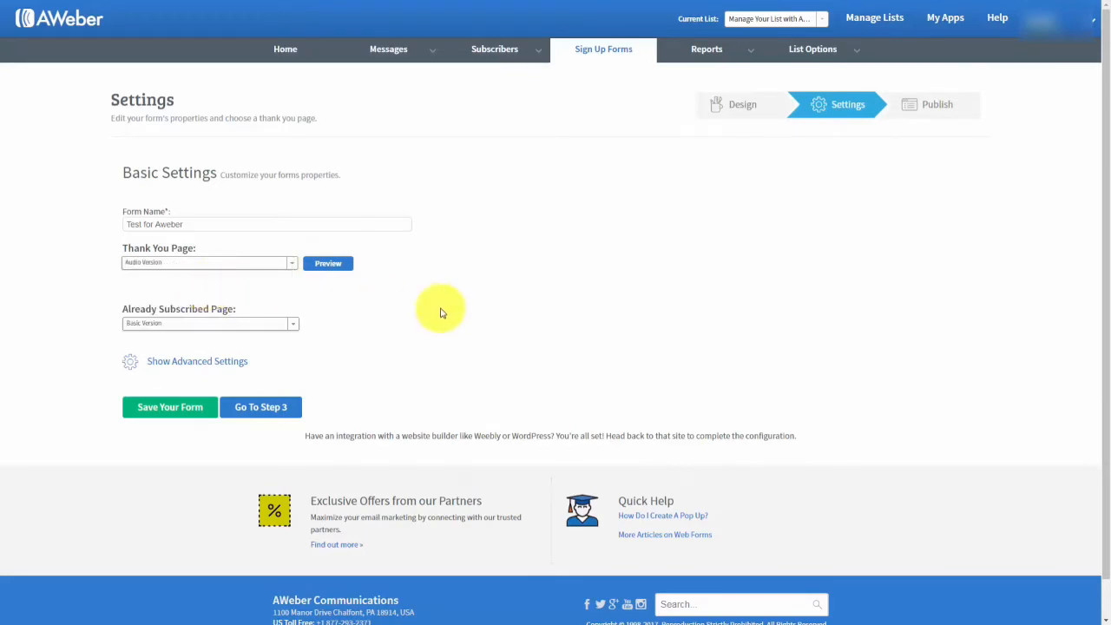
click(328, 264)
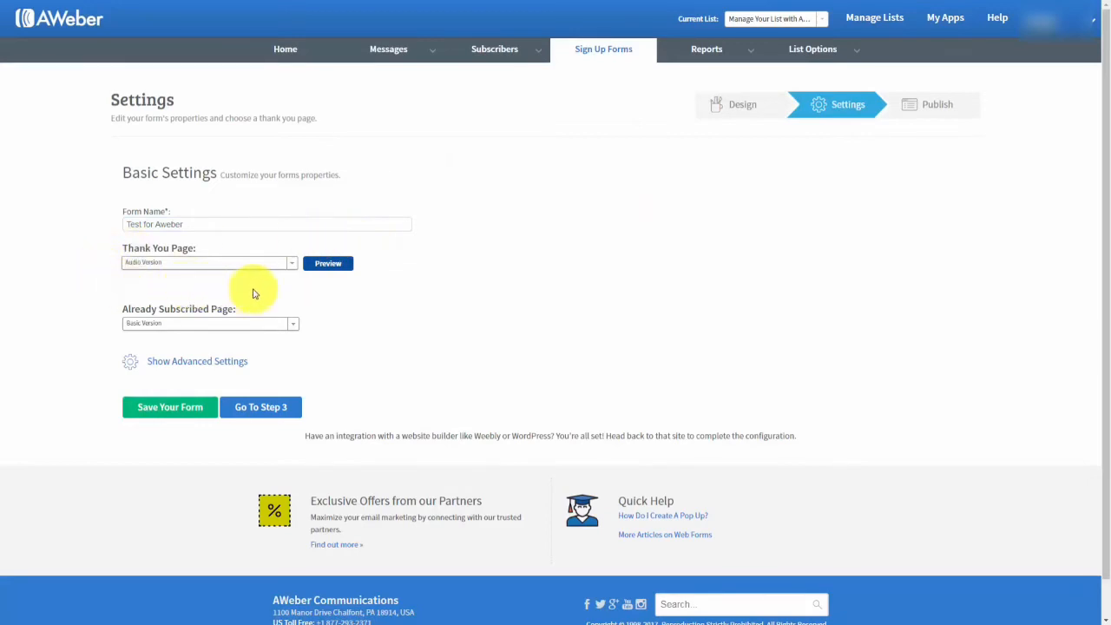
click(290, 264)
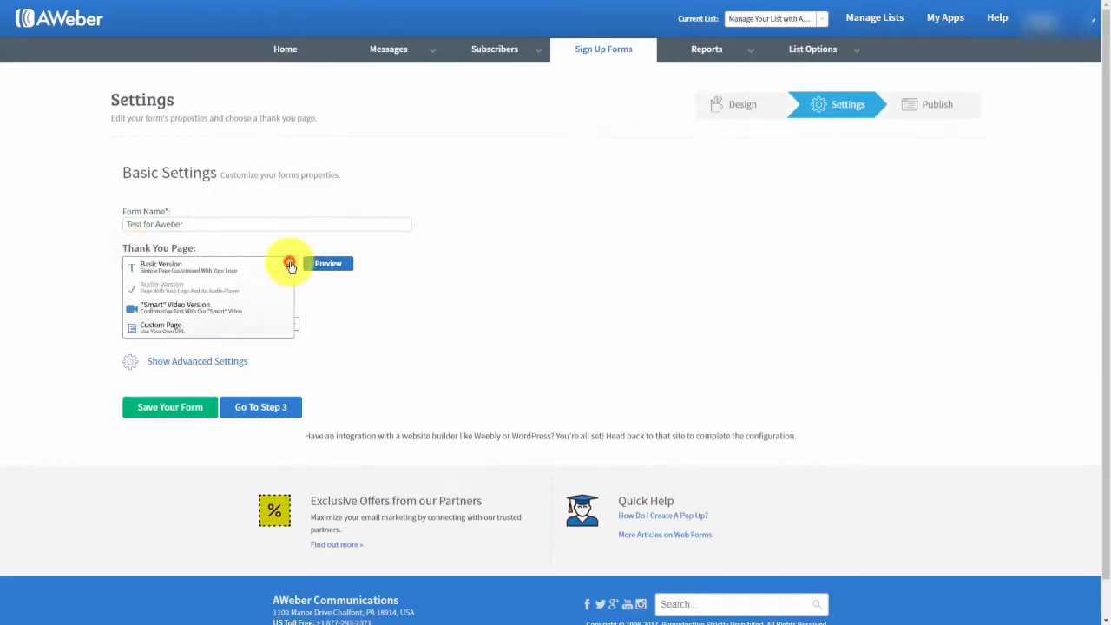
click(217, 310)
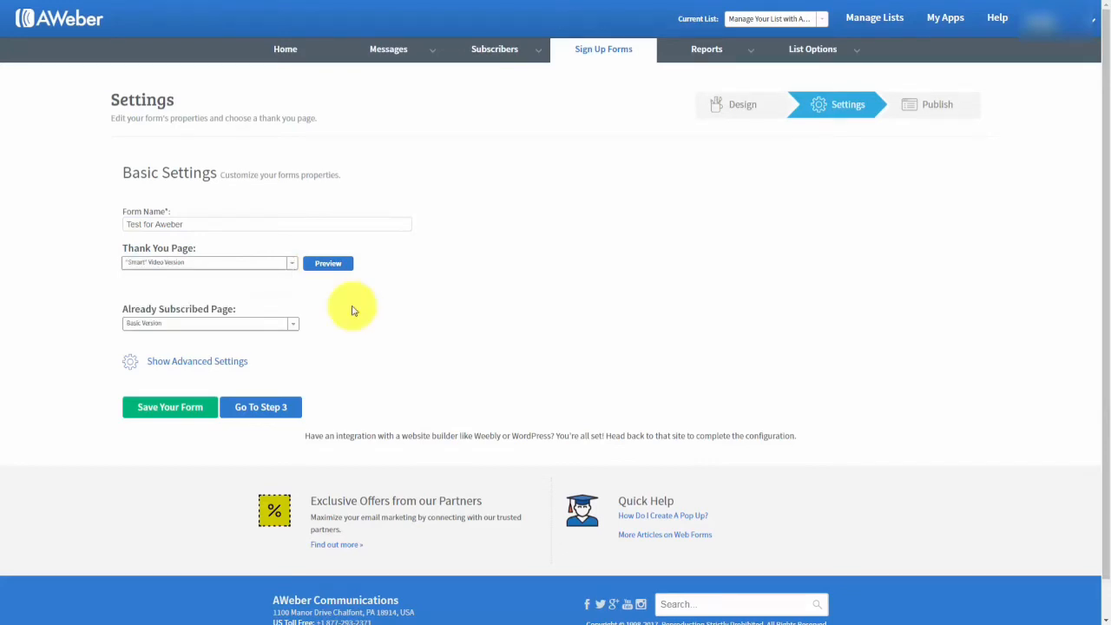
click(326, 264)
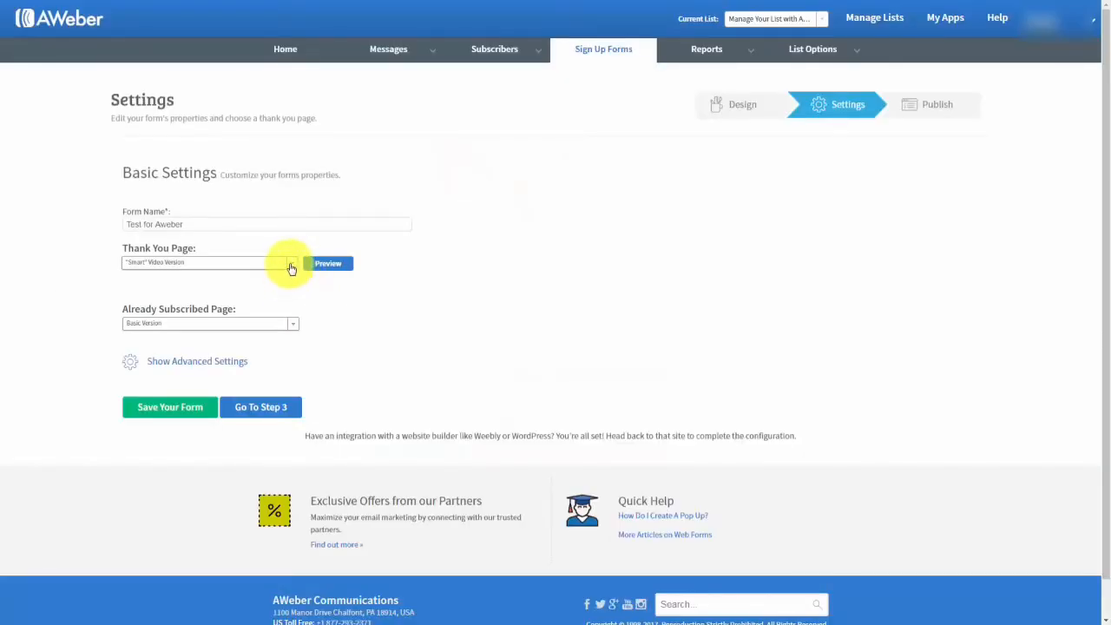
Set the thank-you page to Custom Page with an empty URL, and review the already-subscribed page options.
click(292, 268)
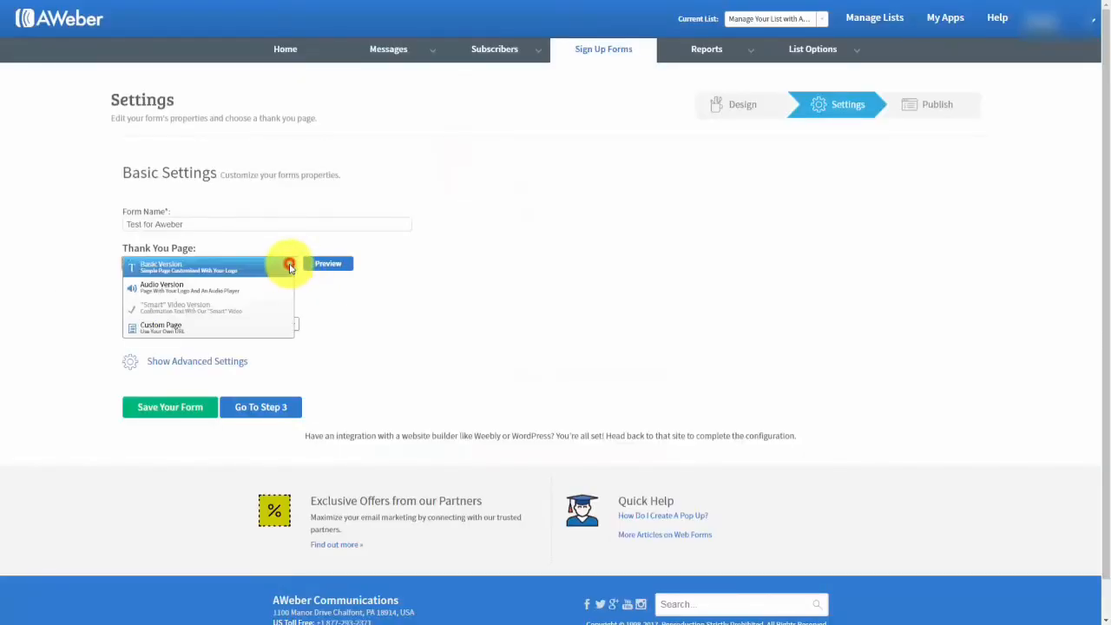
click(167, 328)
click(211, 287)
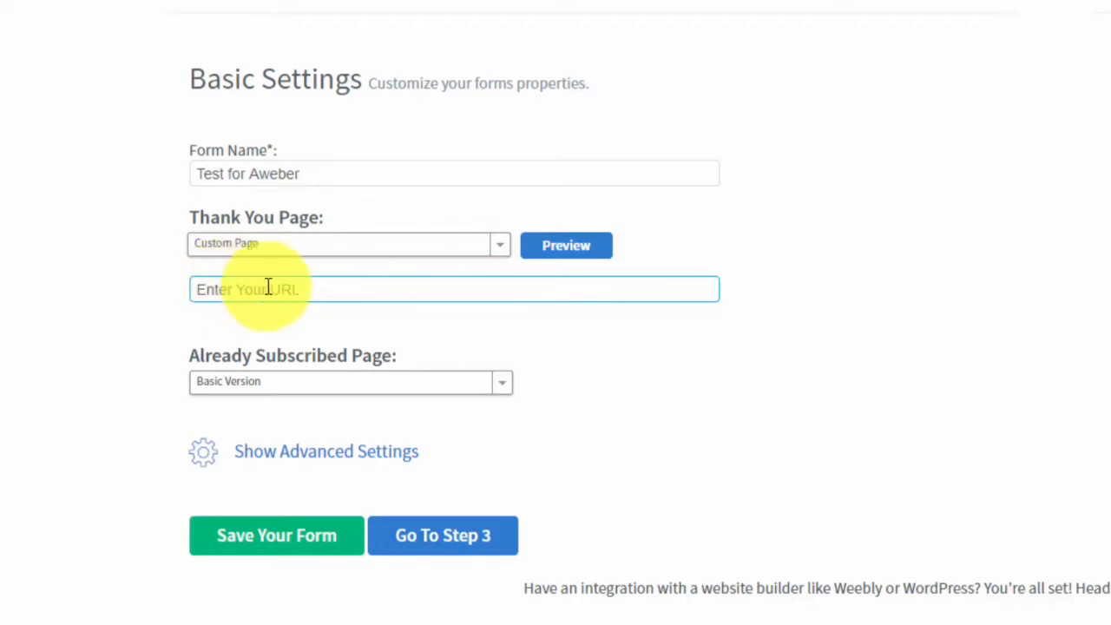
click(186, 286)
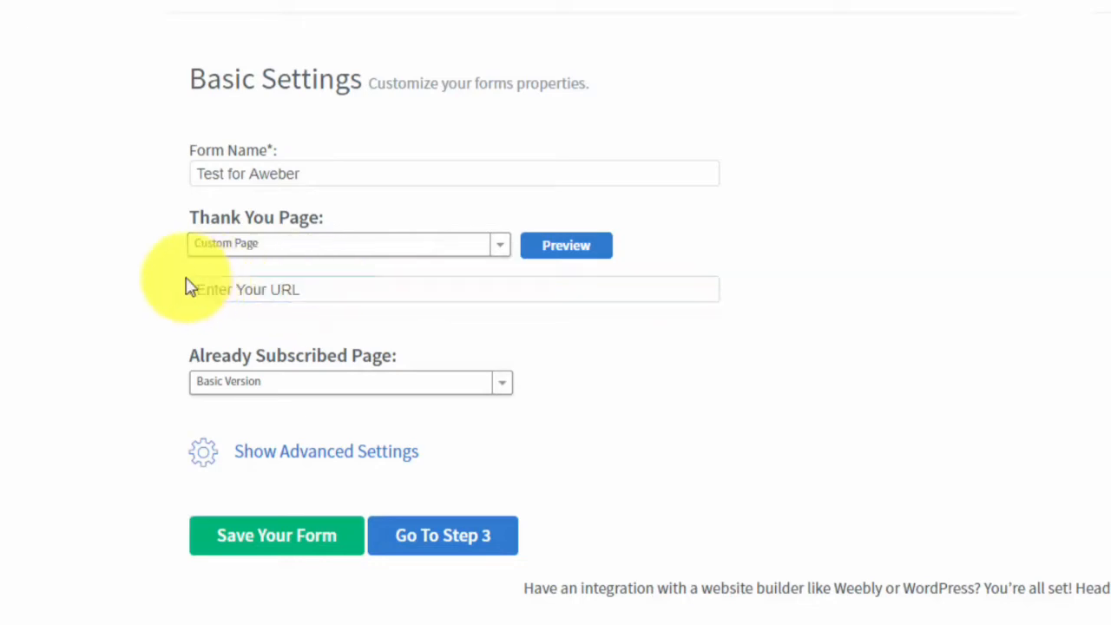
click(261, 290)
click(319, 316)
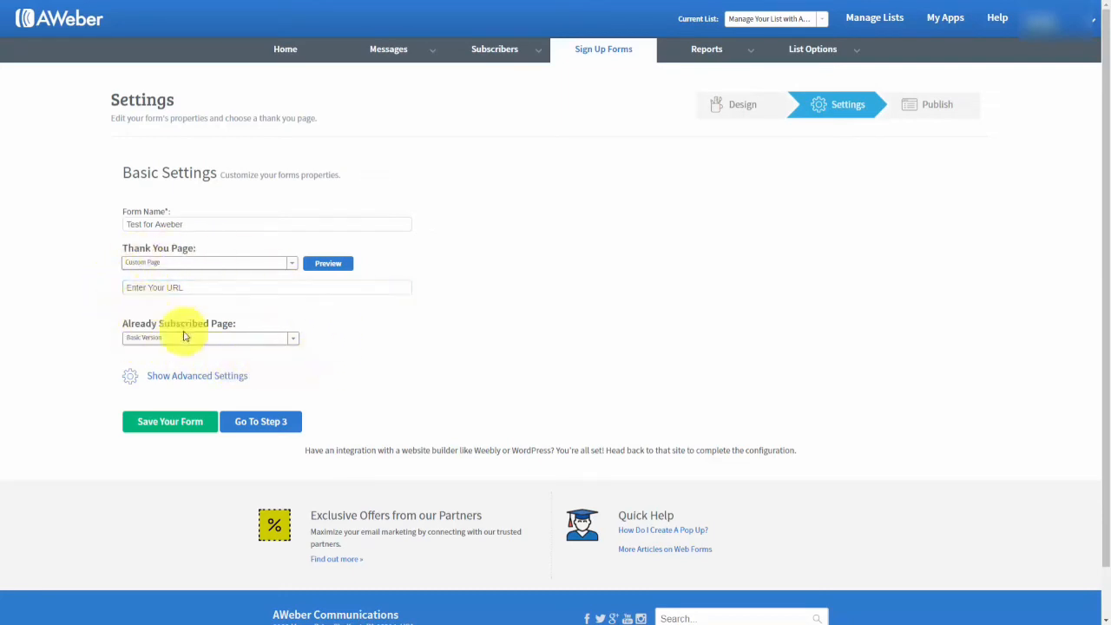
click(295, 341)
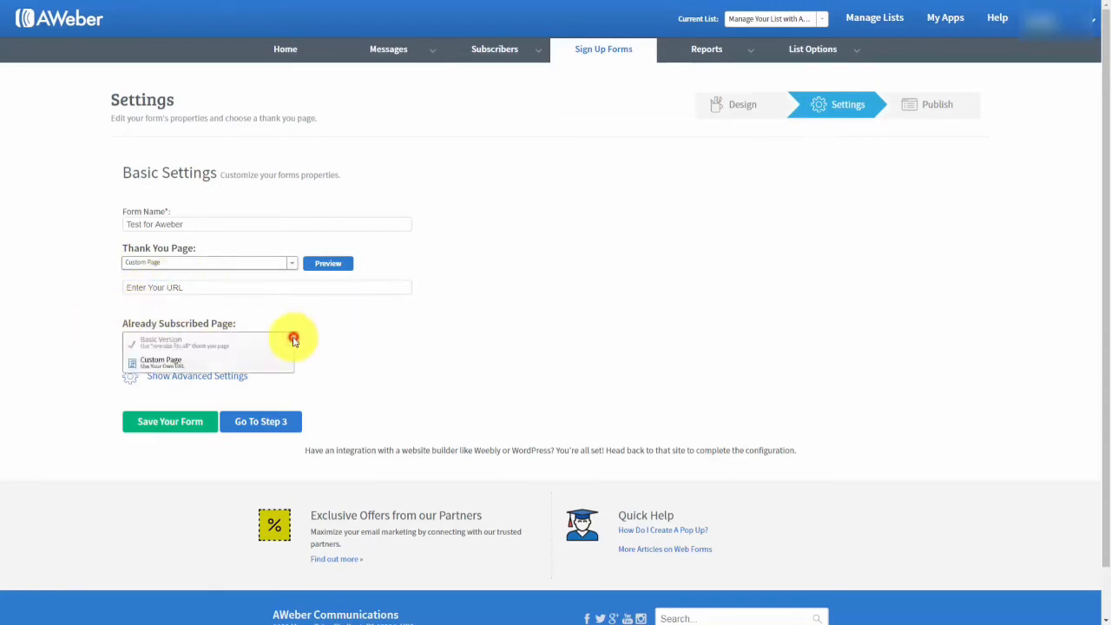
click(188, 370)
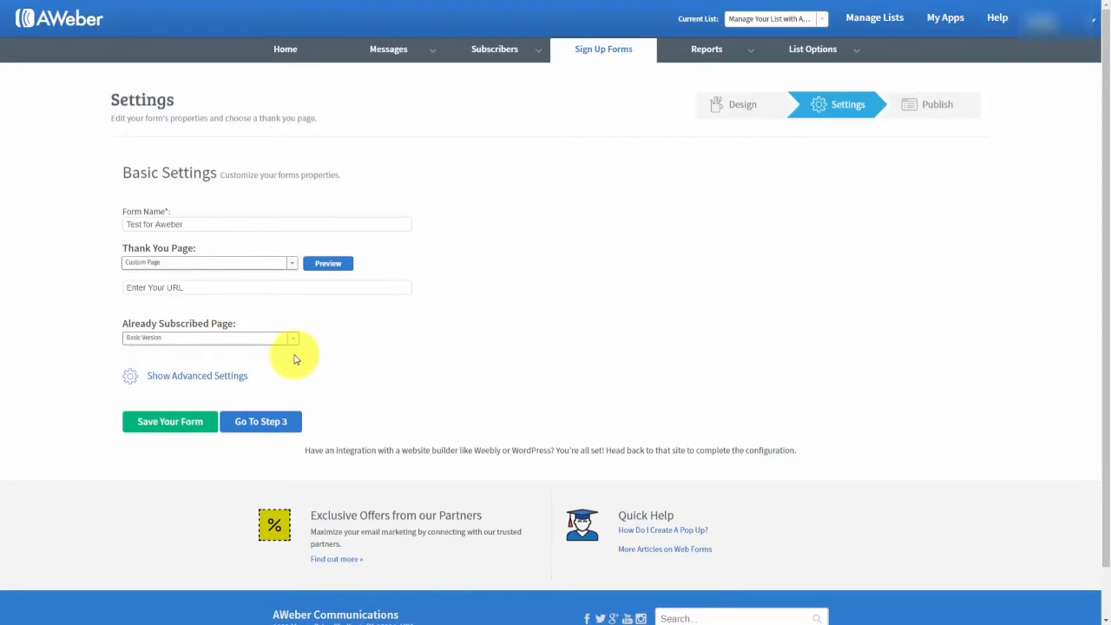
Enable 'Forward subscriber information to your thank you page', save the form, and go to Step 3.
click(196, 376)
scroll(438, 355, down, 1)
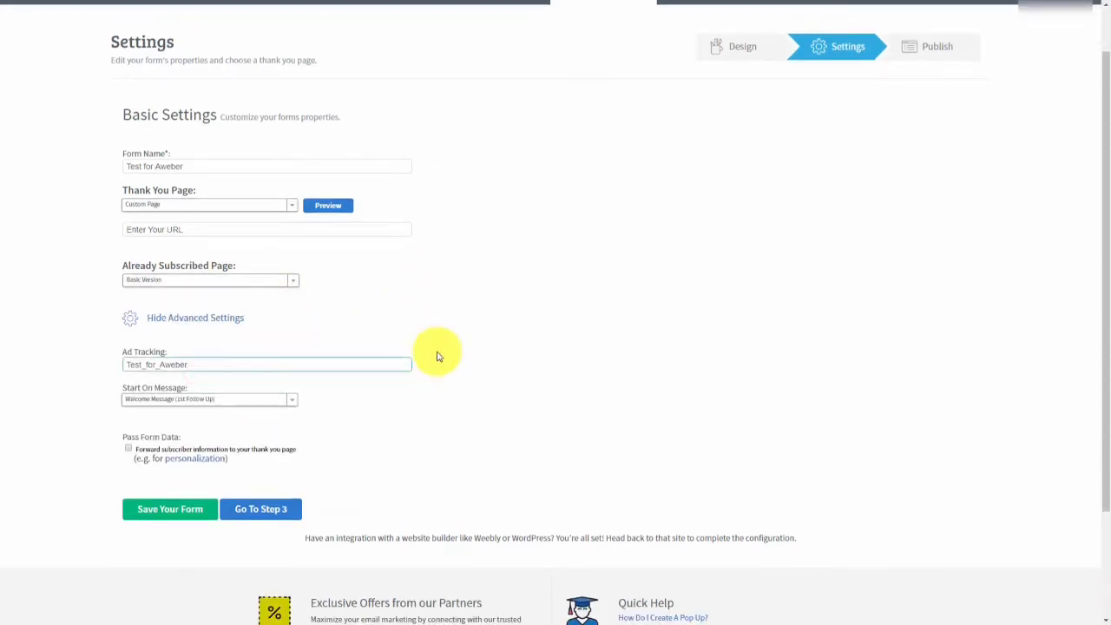
scroll(434, 360, up, 1)
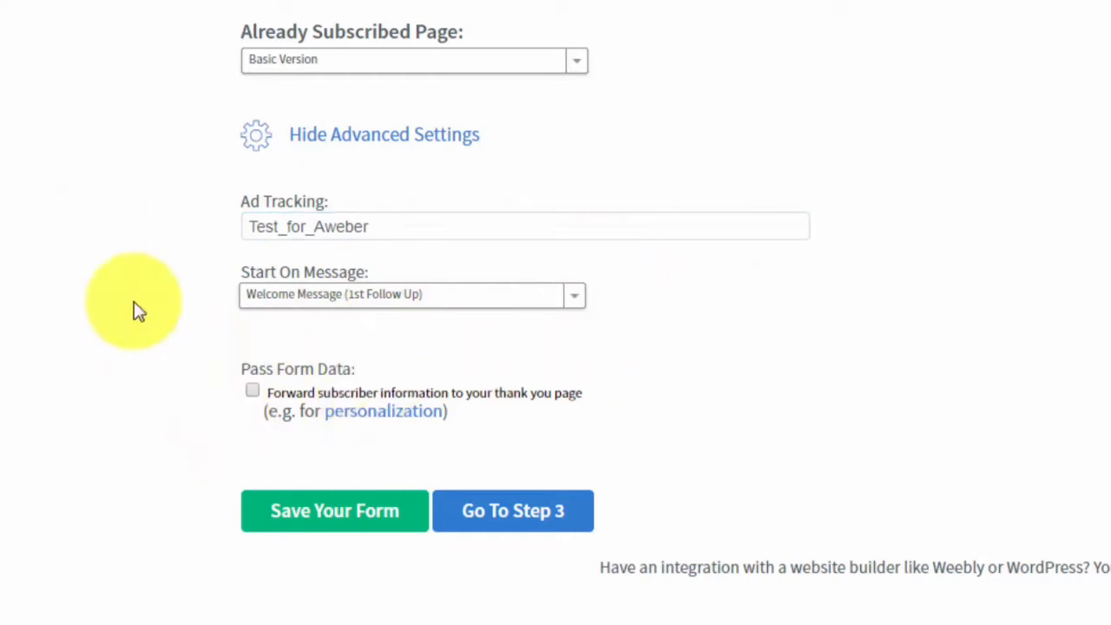
click(251, 392)
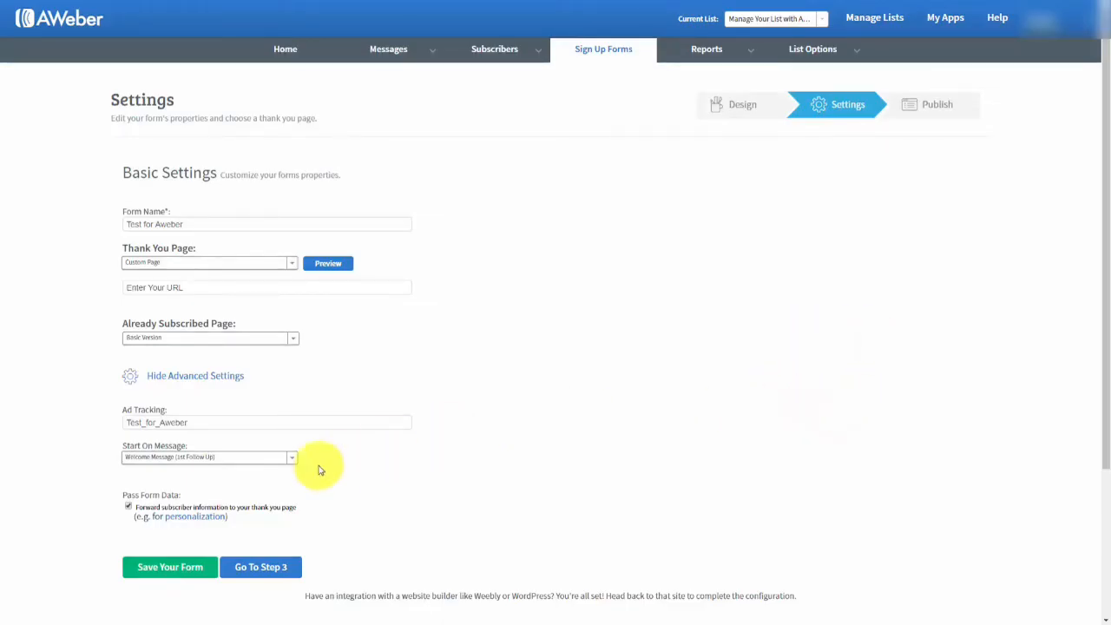
click(166, 571)
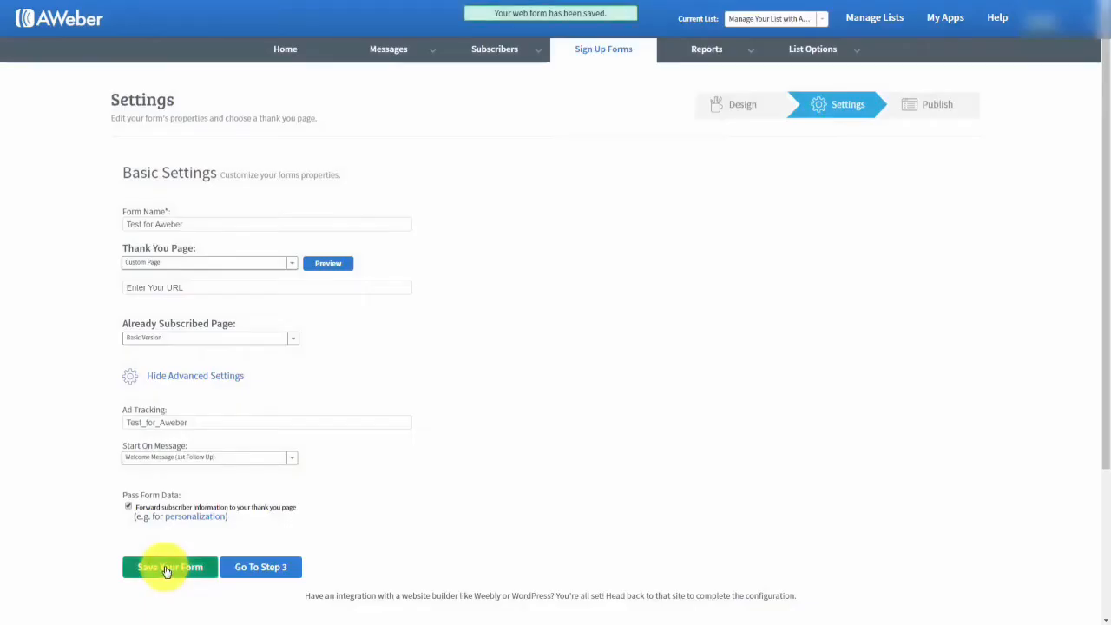
click(257, 567)
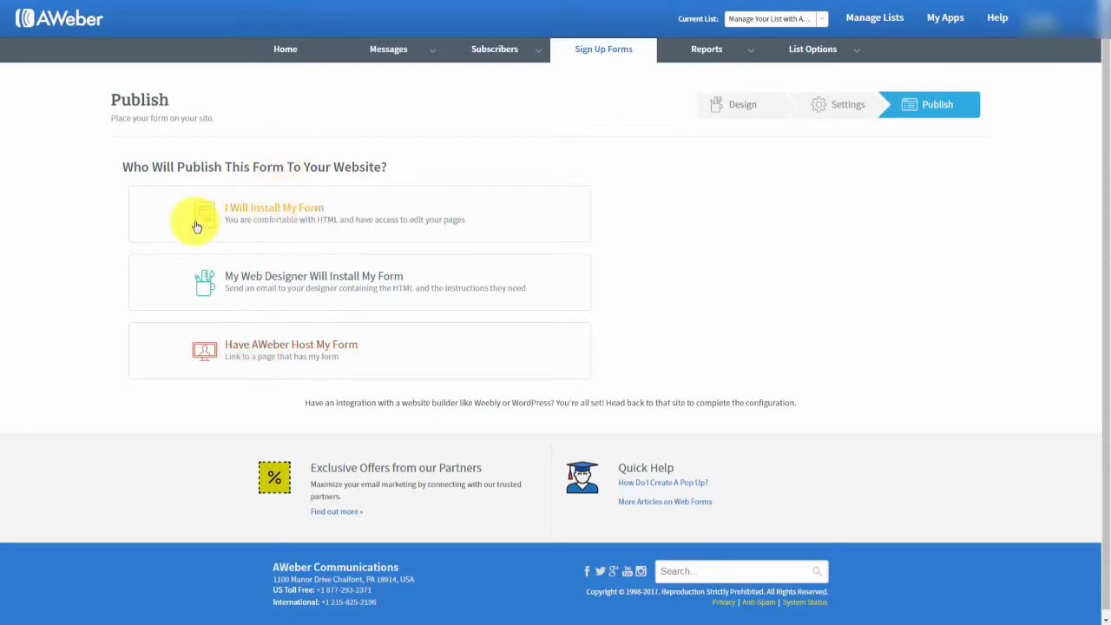
click(283, 213)
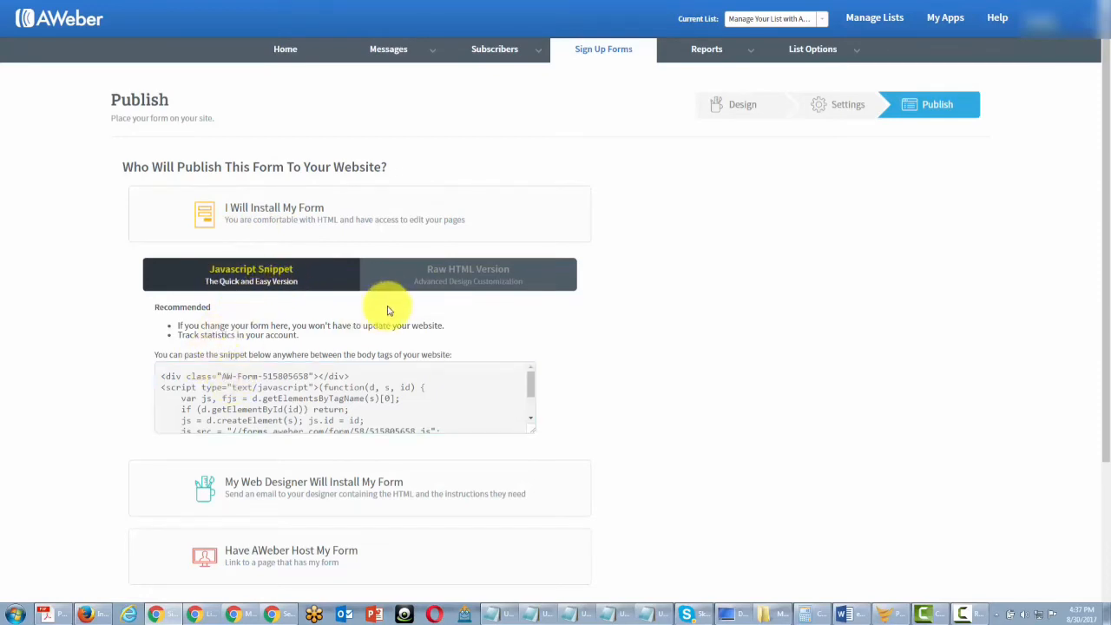
click(437, 283)
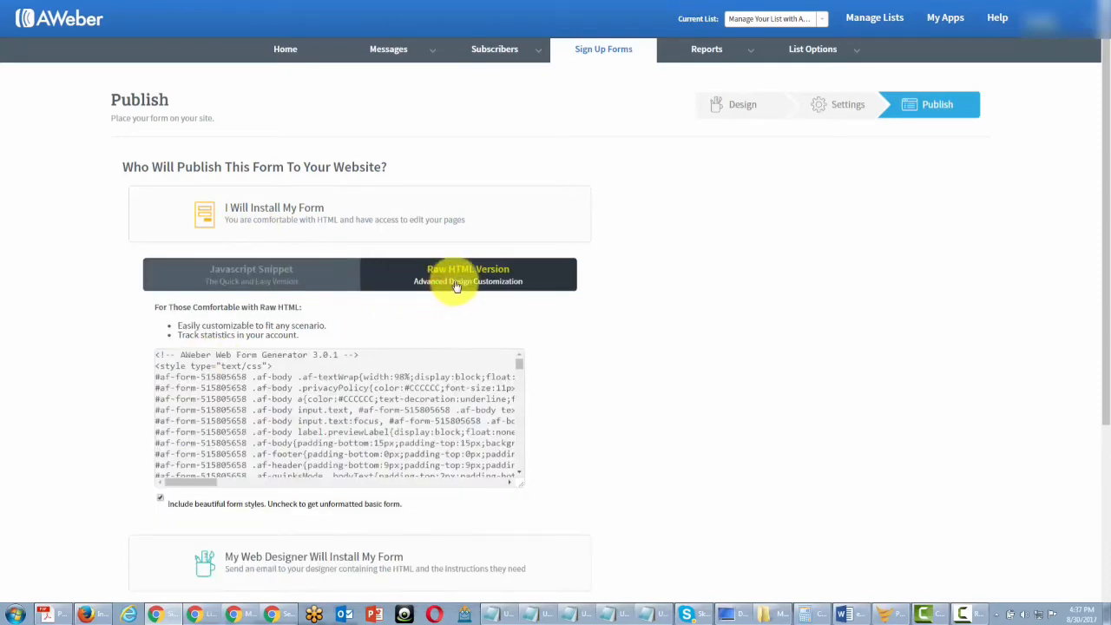
click(256, 279)
click(191, 380)
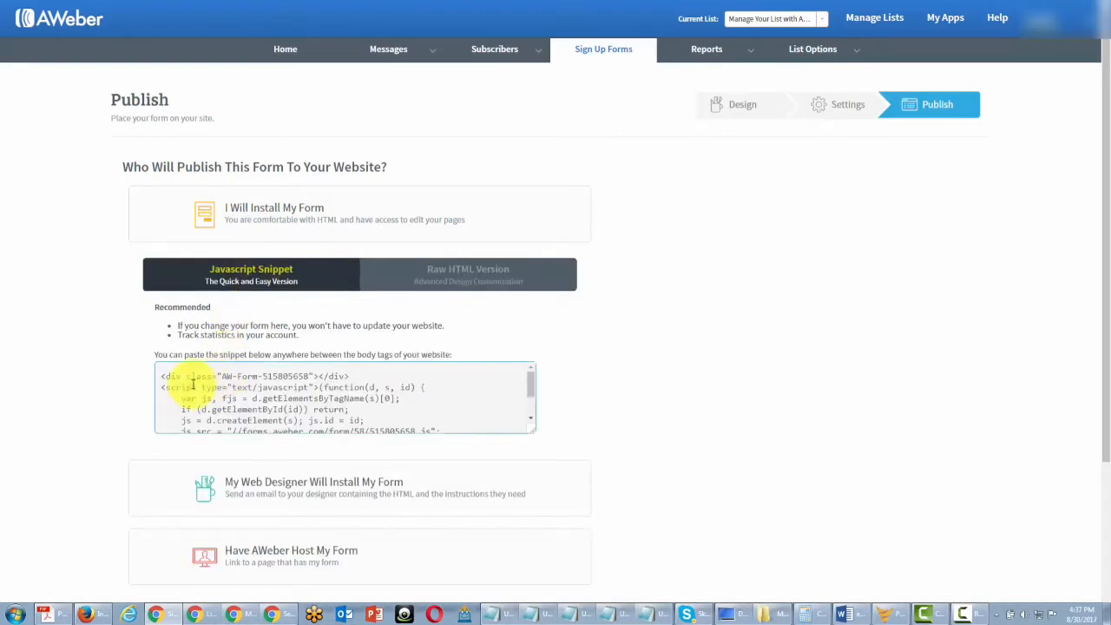
click(162, 378)
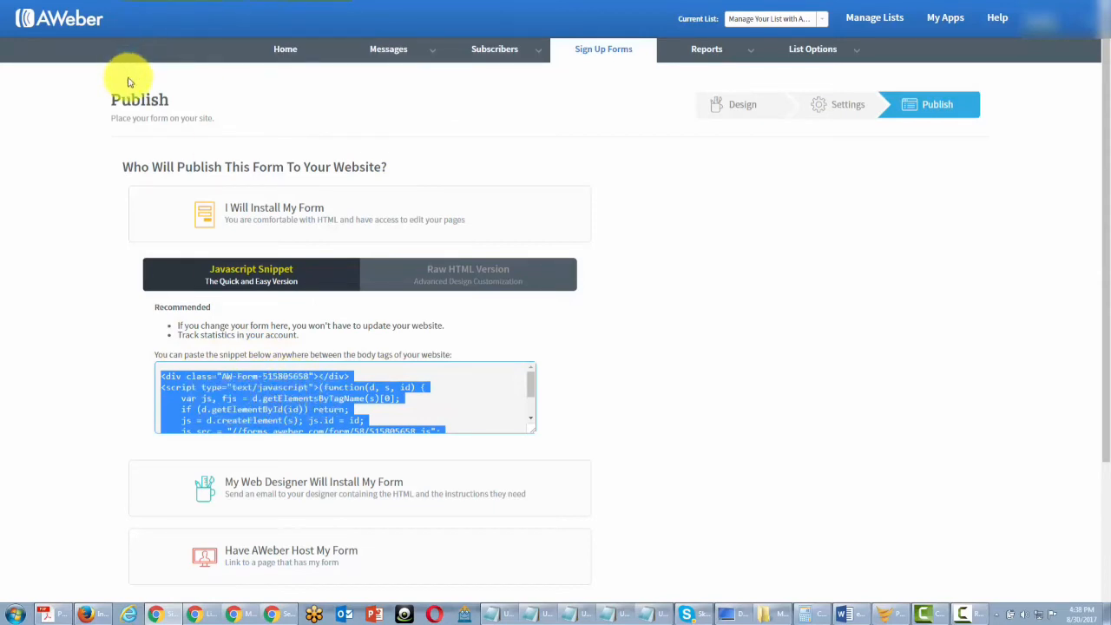
click(408, 275)
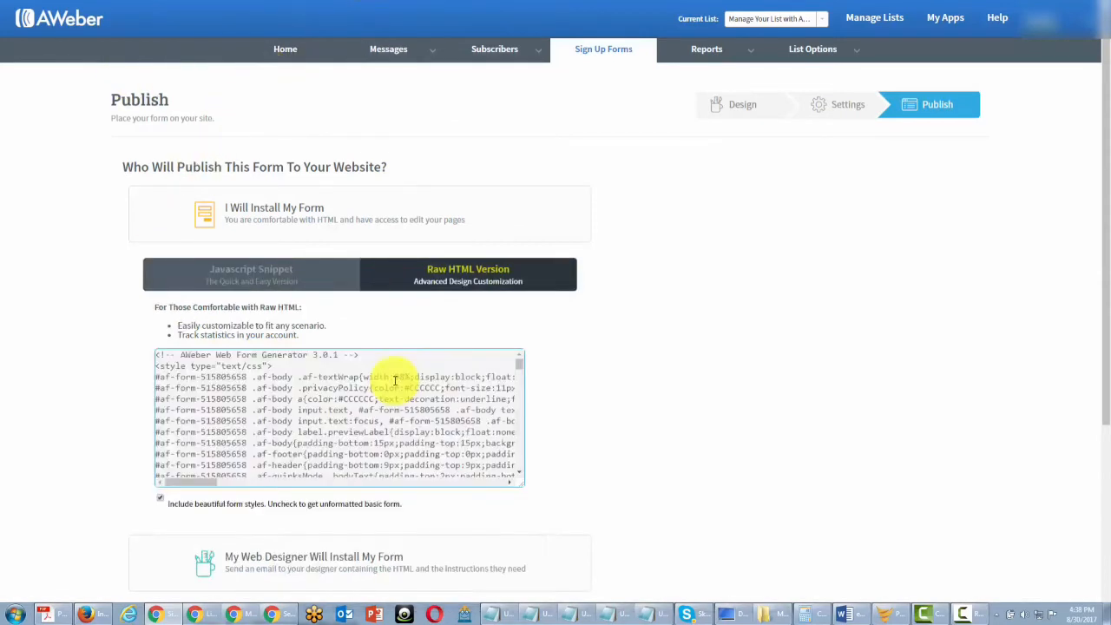
click(584, 337)
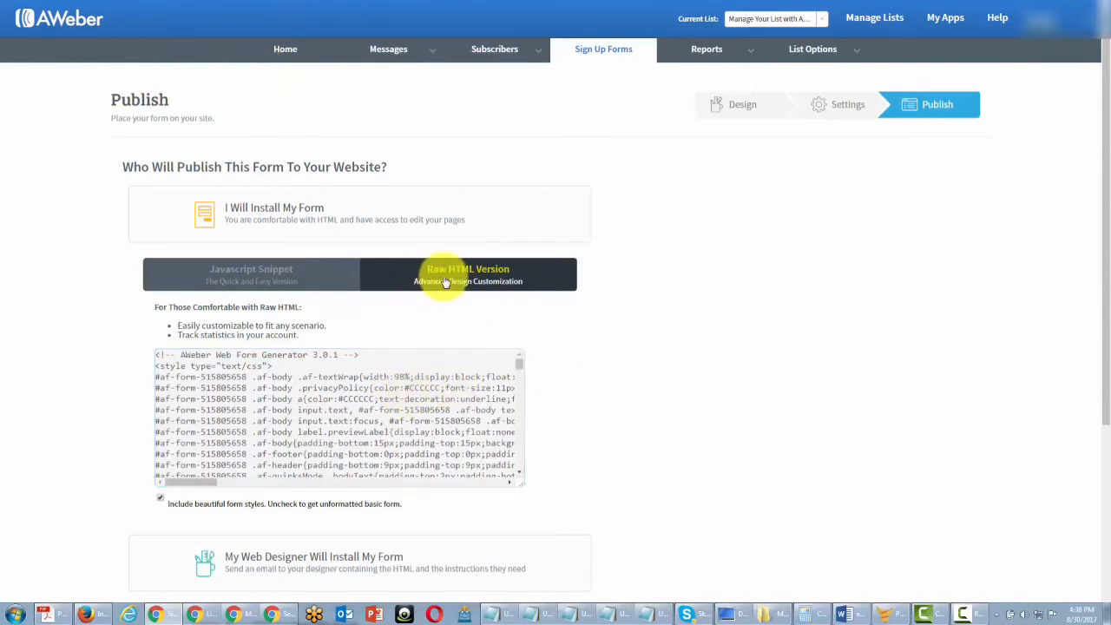
click(258, 384)
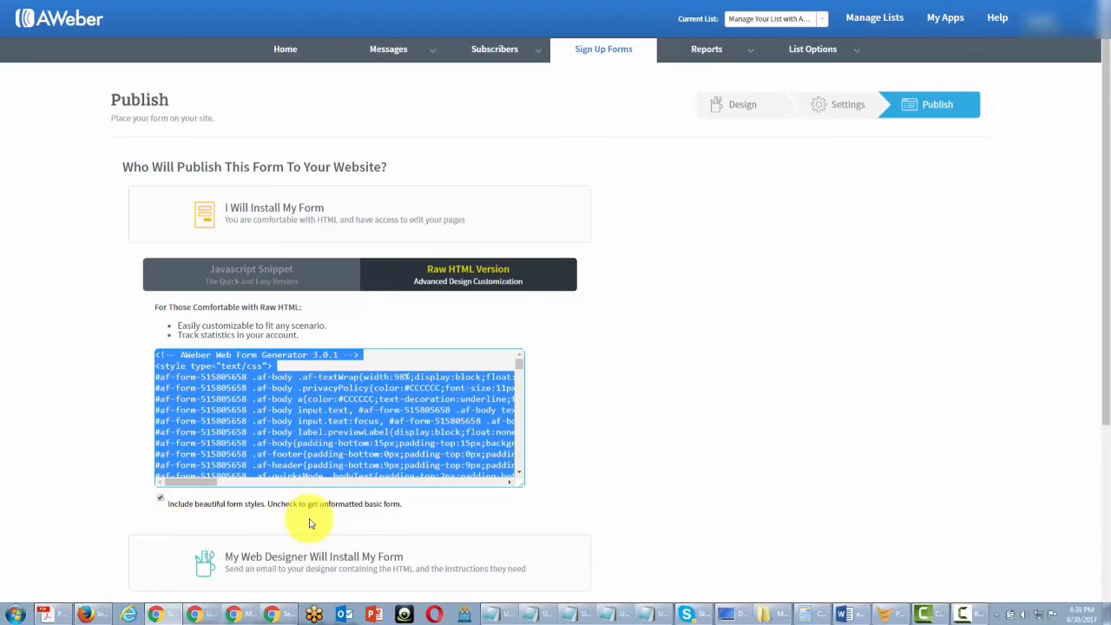
click(159, 498)
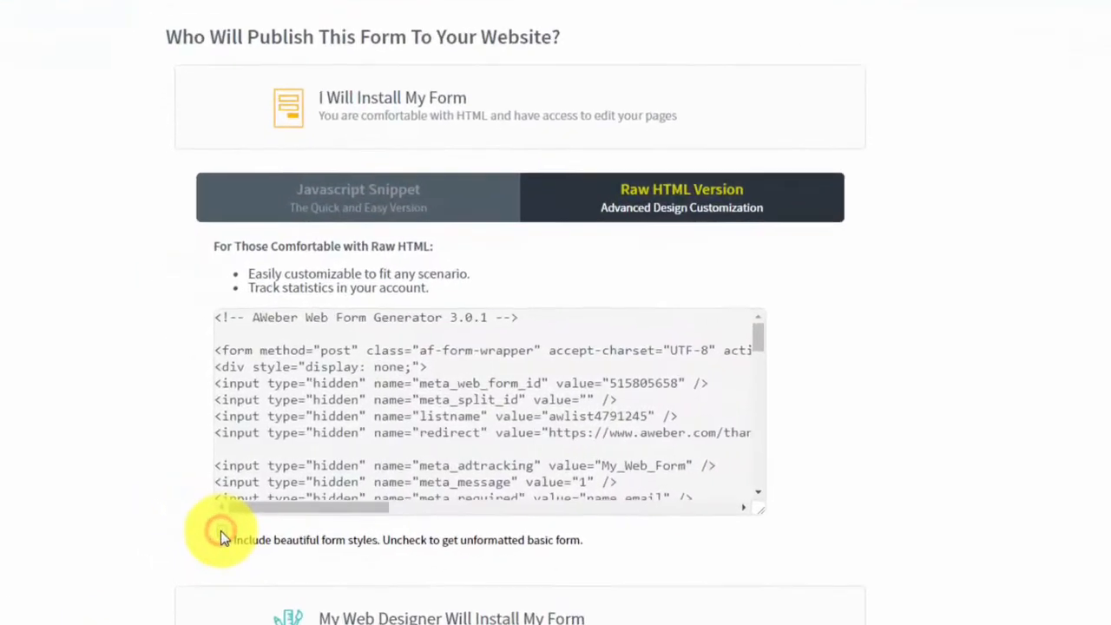
click(223, 539)
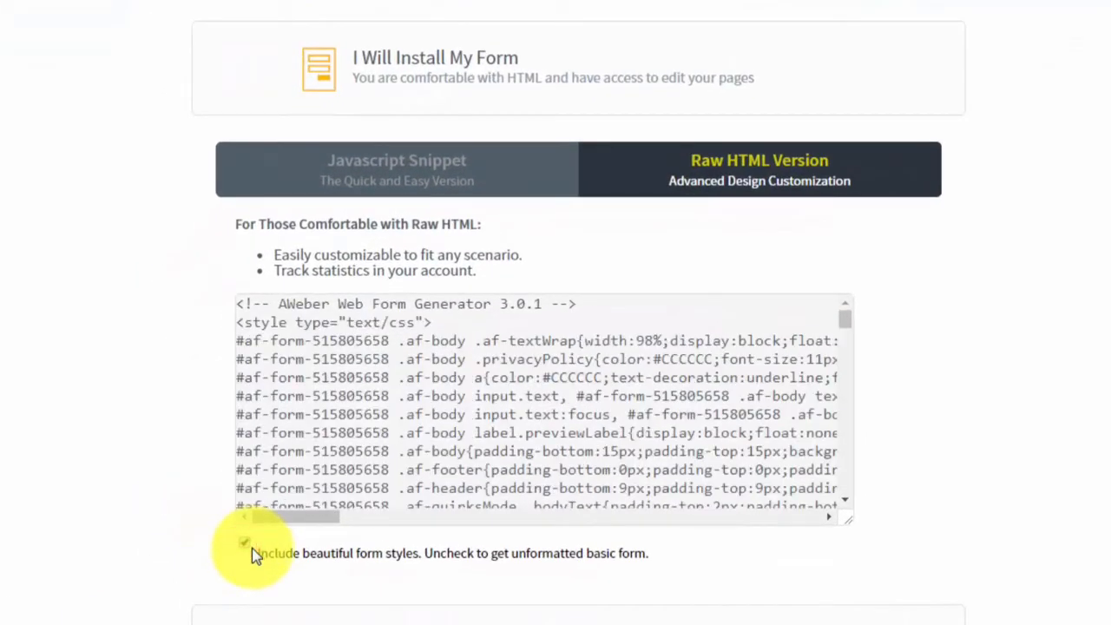
click(246, 547)
click(247, 549)
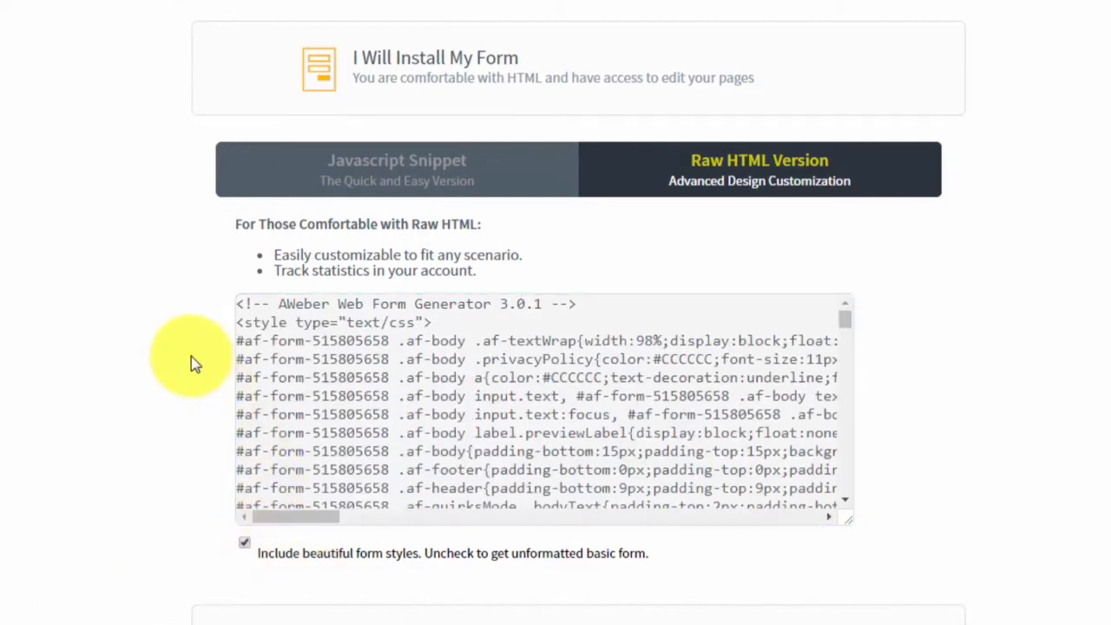
click(244, 548)
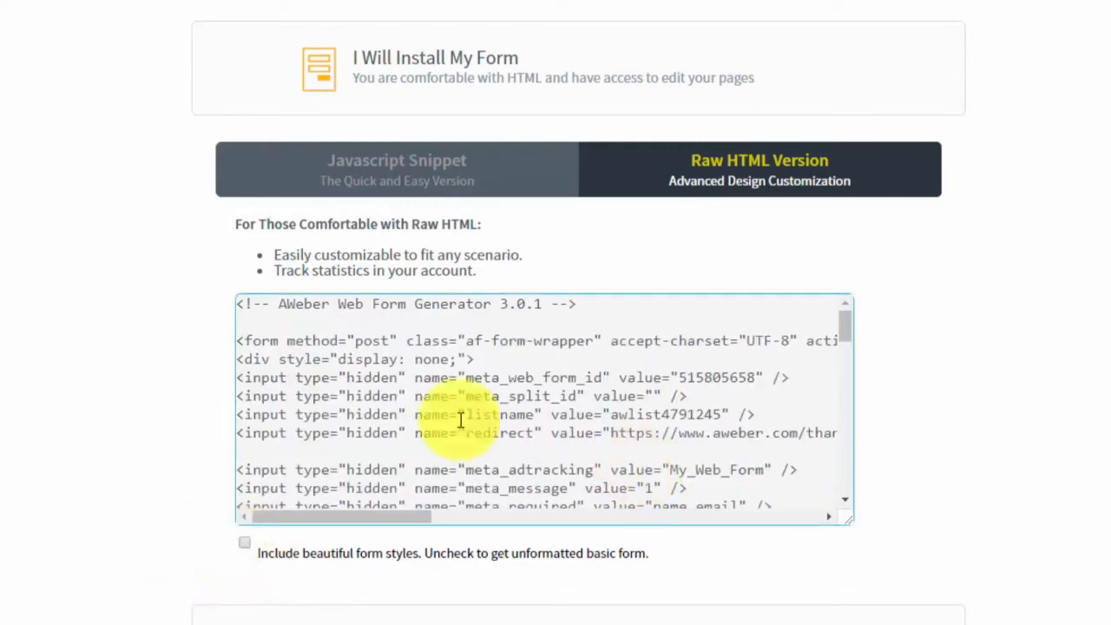
click(845, 328)
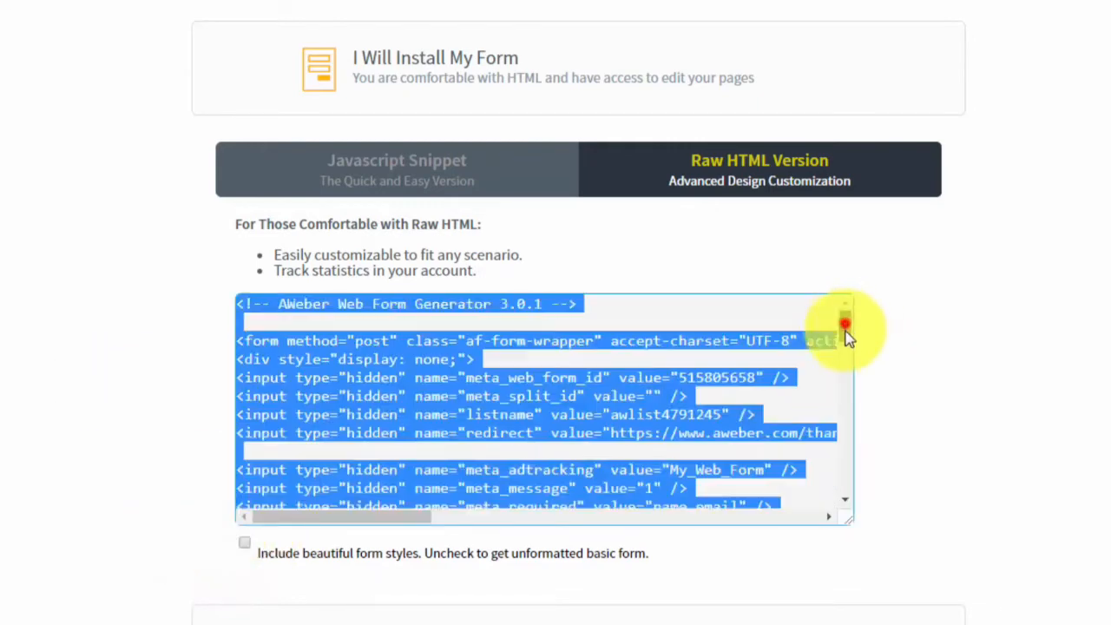
drag(845, 328, 1000, 337)
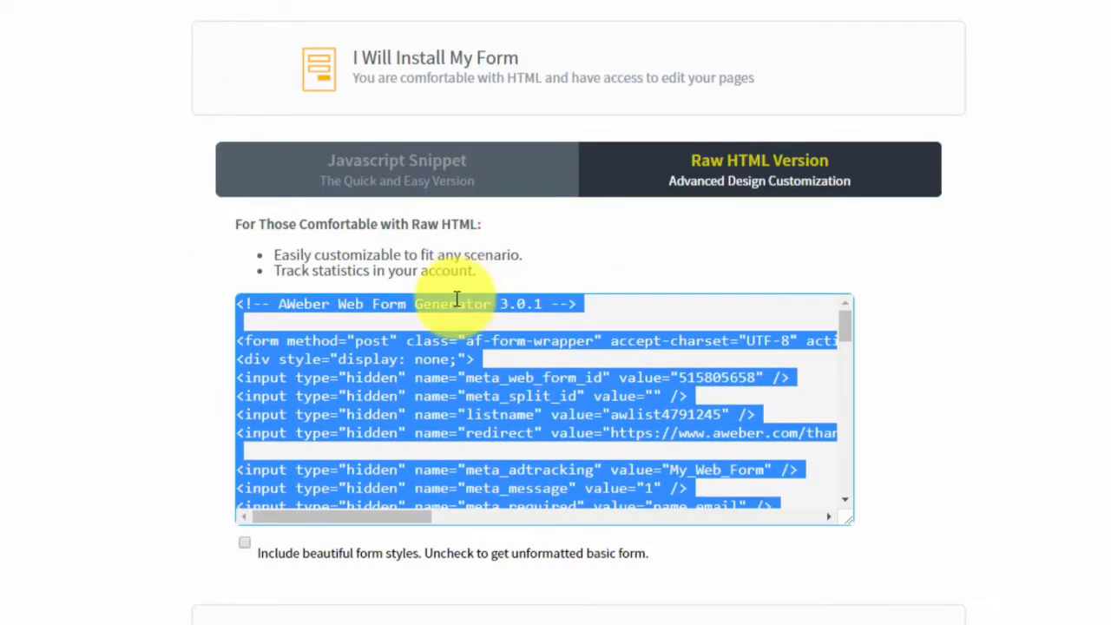
click(245, 547)
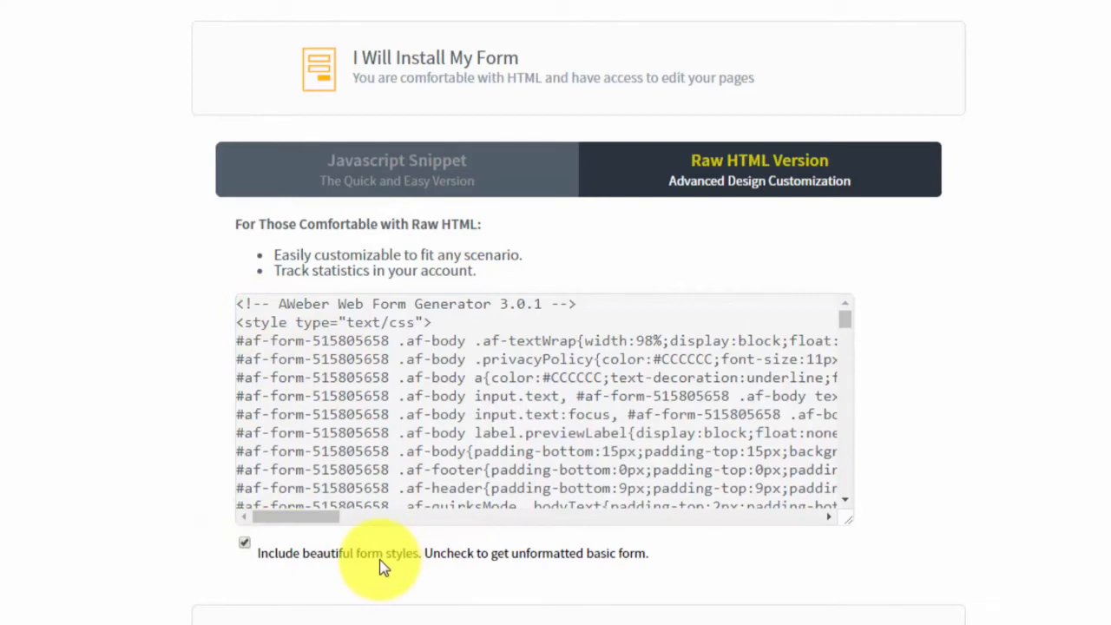
click(457, 65)
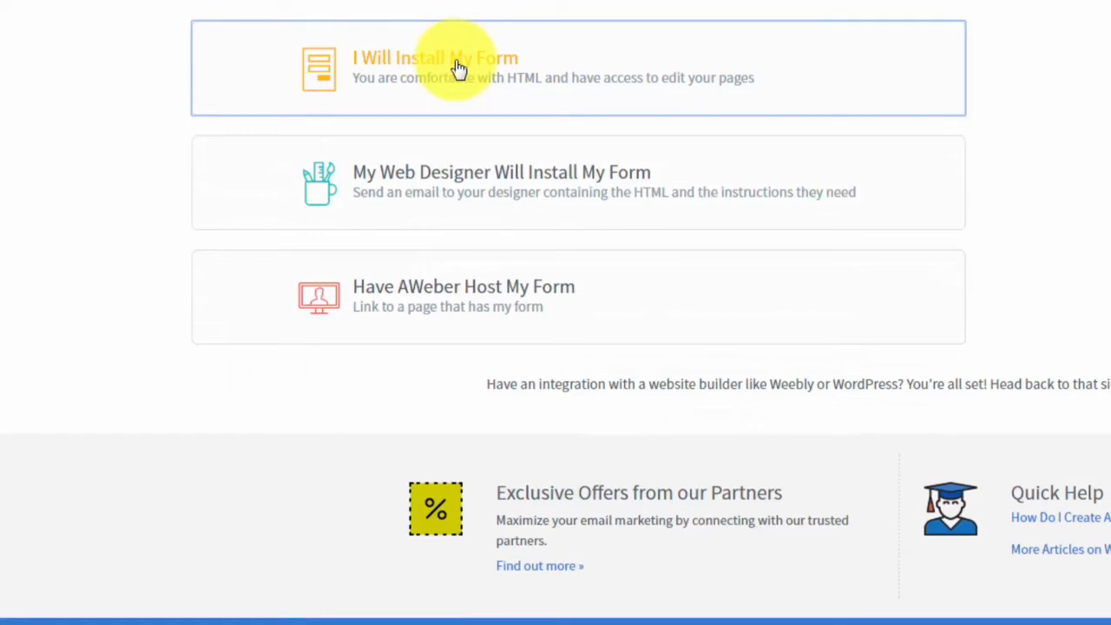
Look over the web-designer email fields, then switch to AWeber hosting to reveal the forms.aweber.com link.
click(476, 179)
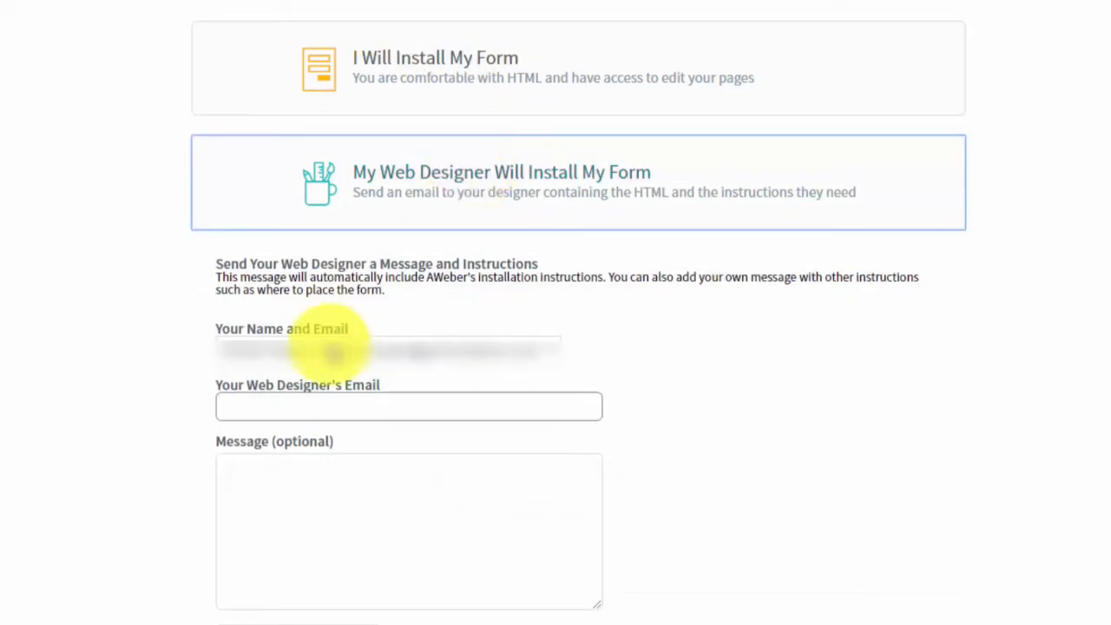
click(300, 409)
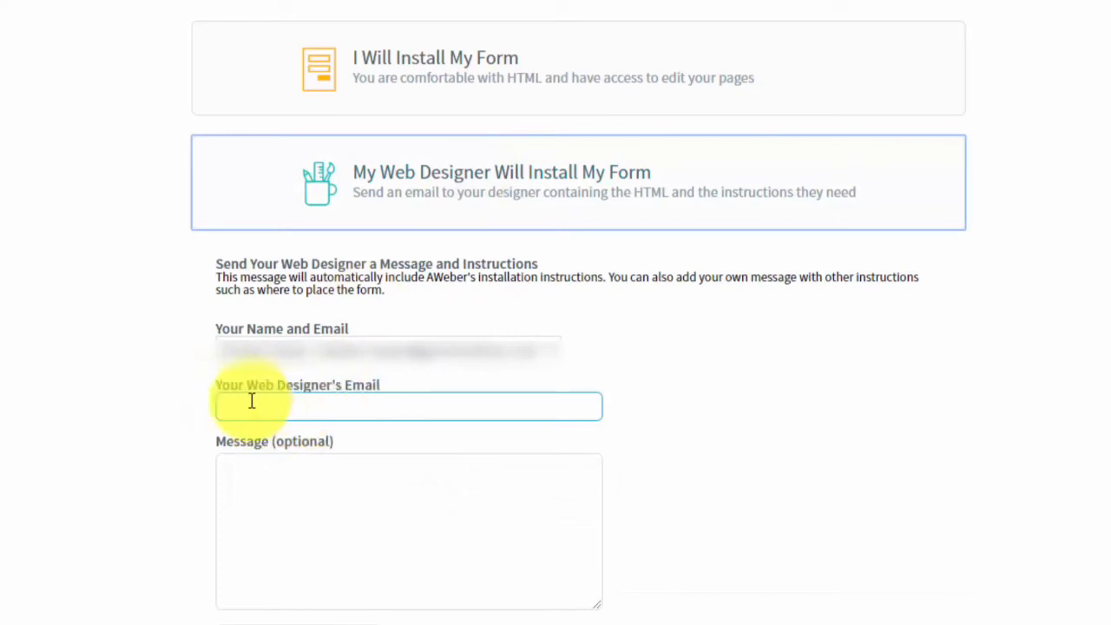
click(368, 489)
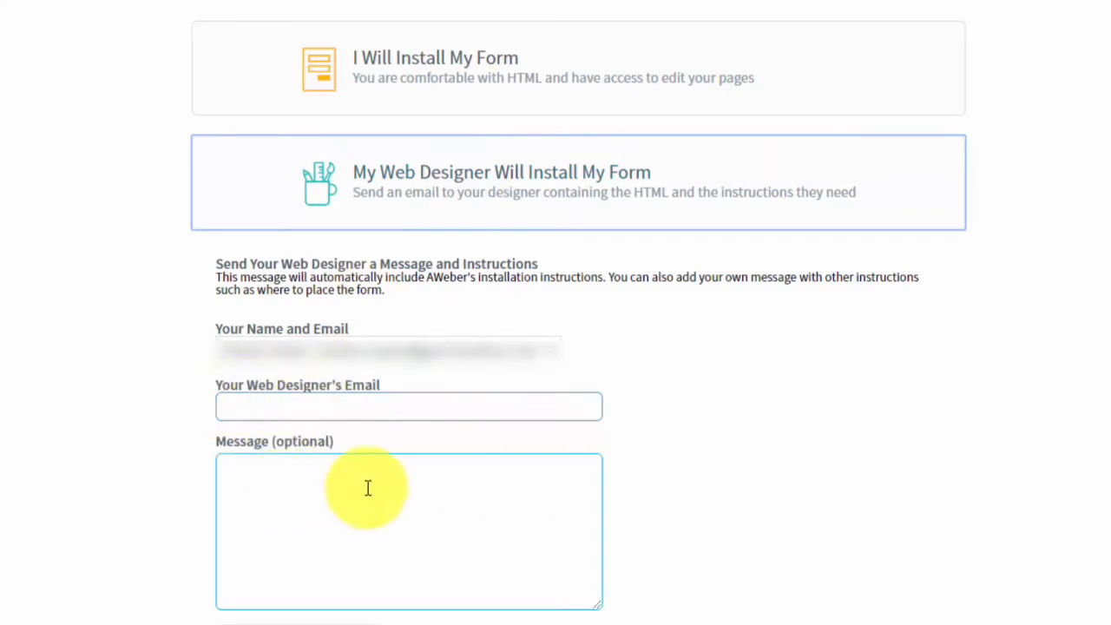
click(174, 404)
click(401, 459)
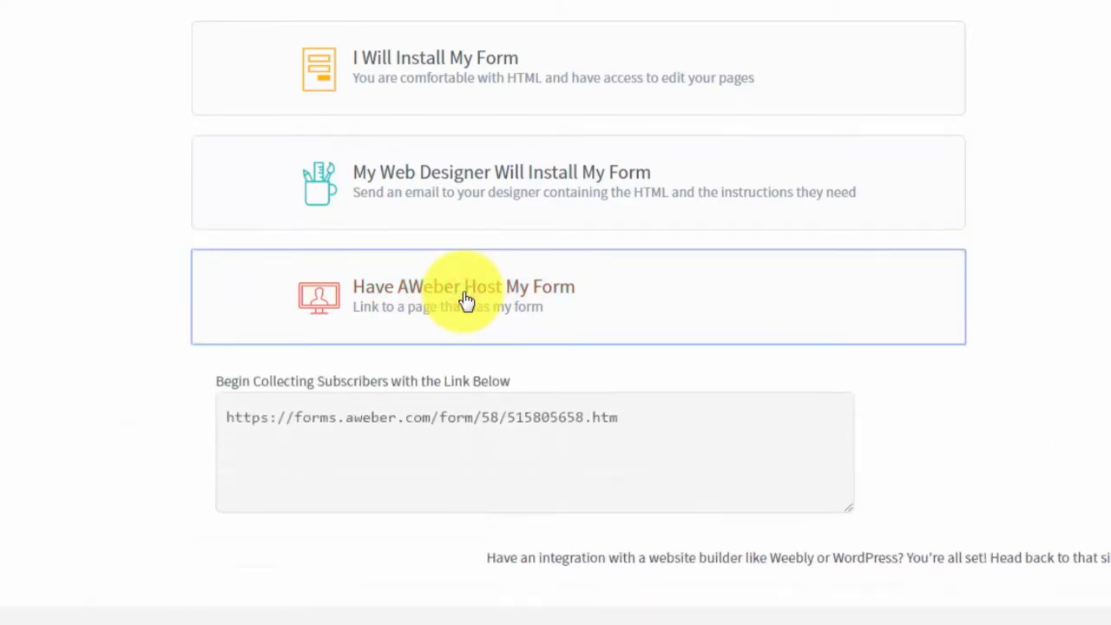
click(399, 419)
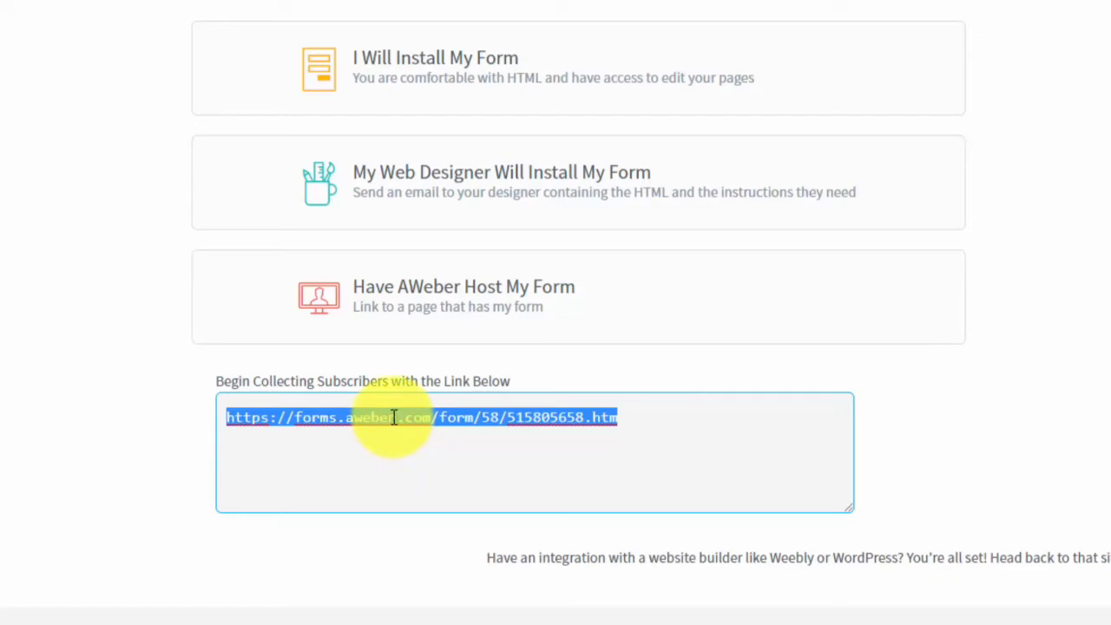
right_click(393, 418)
click(426, 456)
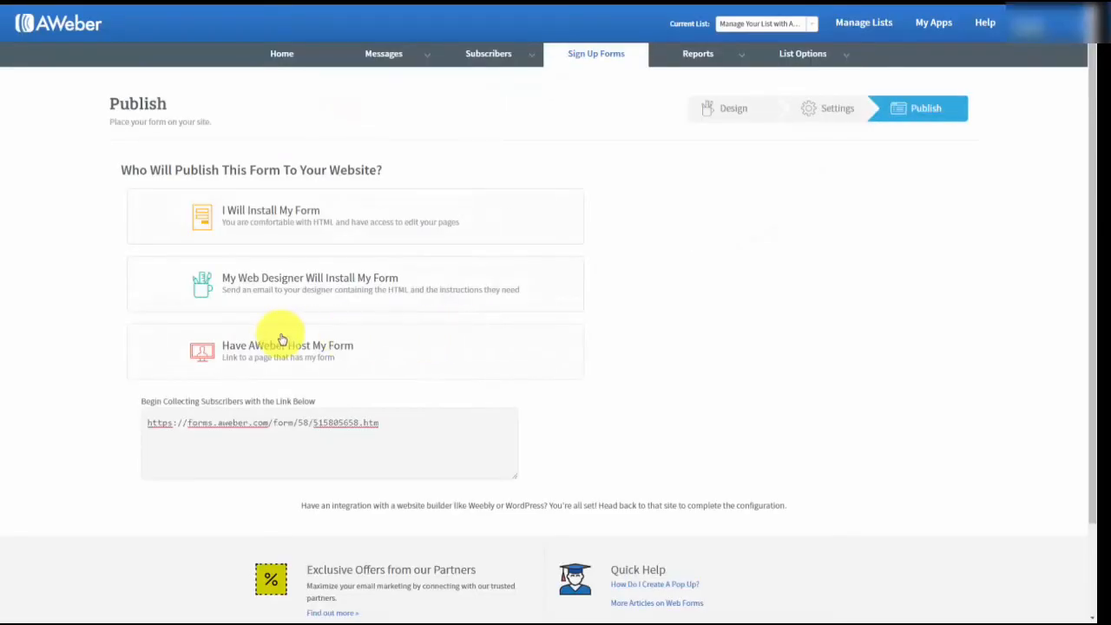
Switch to self-installing the form and select the full JavaScript snippet code.
click(273, 347)
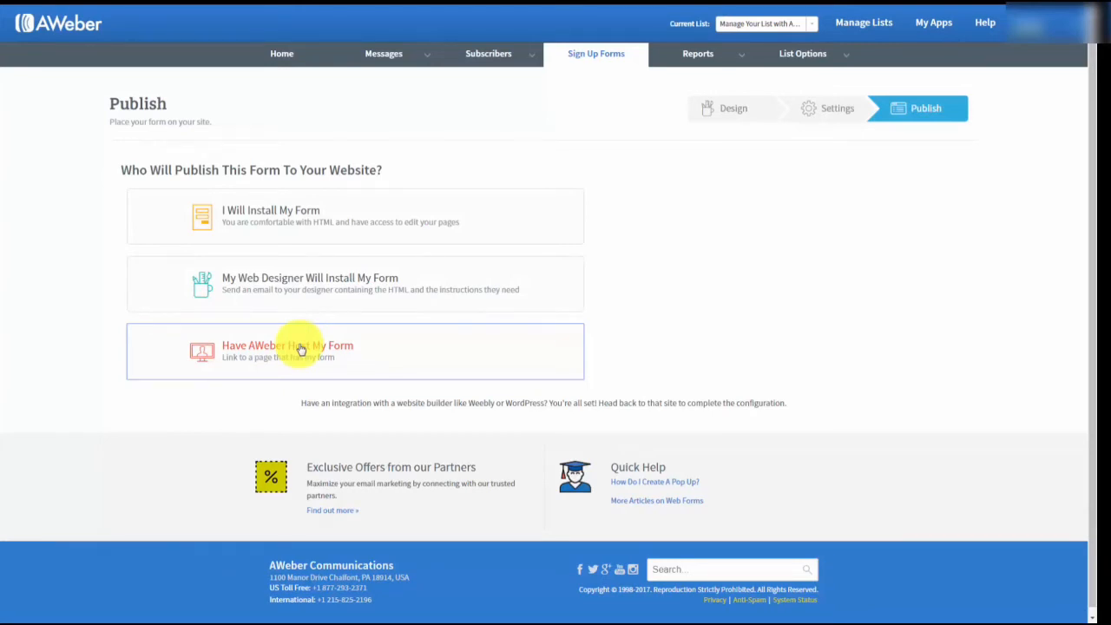
click(292, 215)
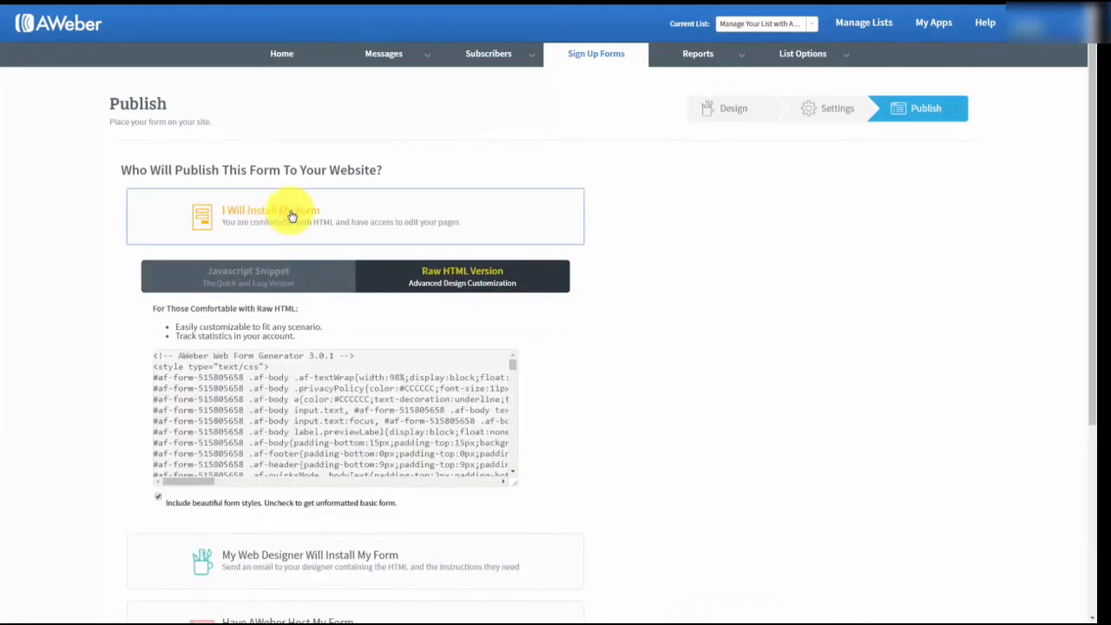
click(248, 274)
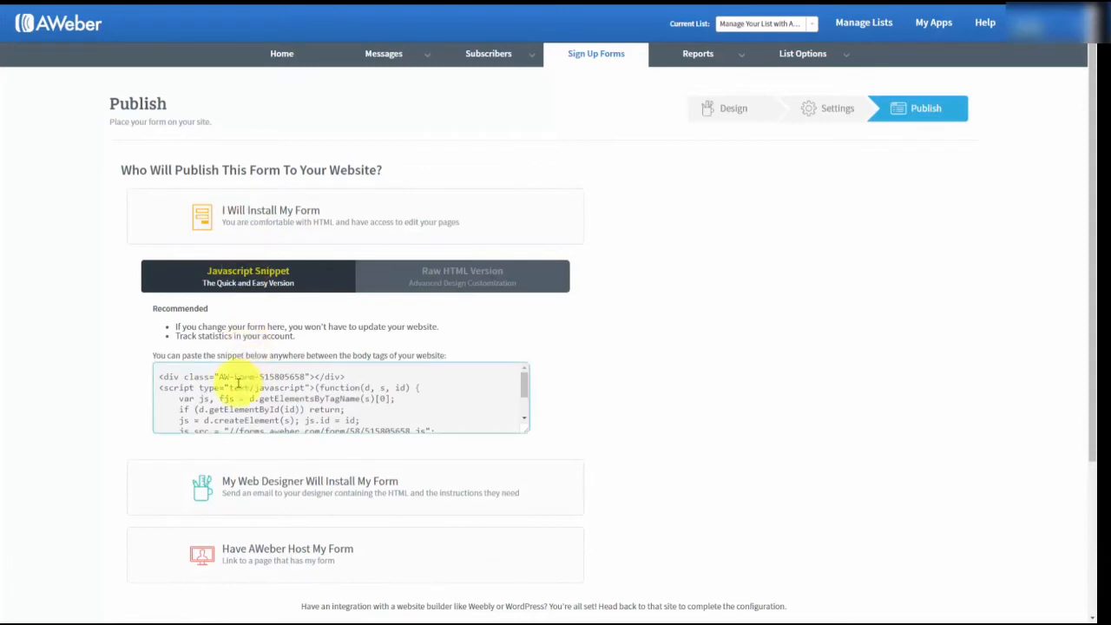
click(236, 382)
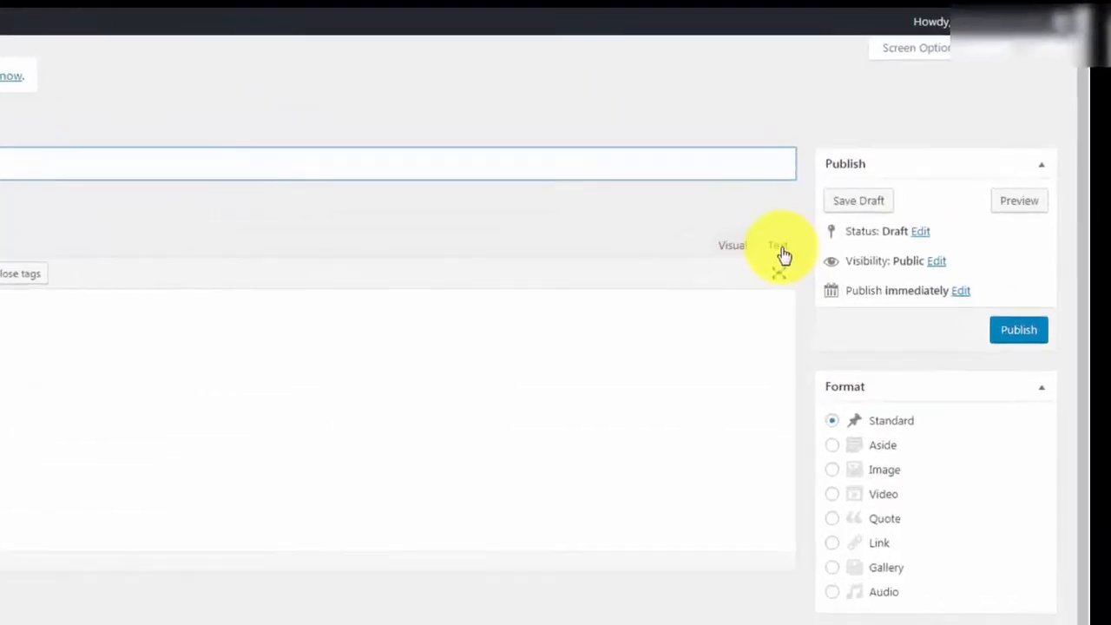
Paste the AWeber form embed code into the new post's Text (HTML) editor.
click(894, 163)
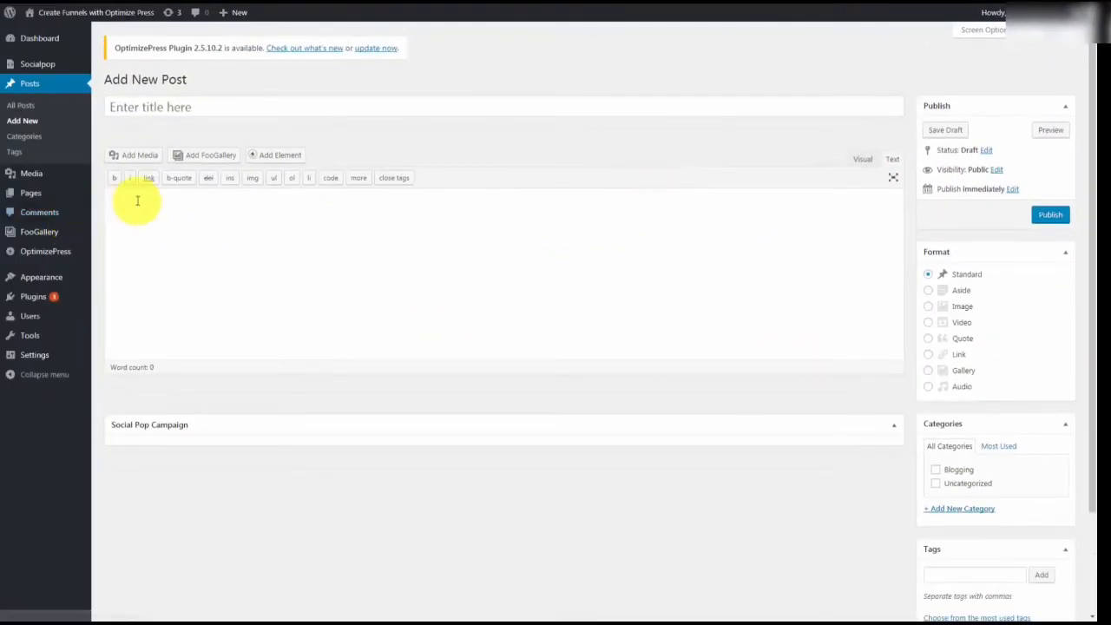
click(137, 200)
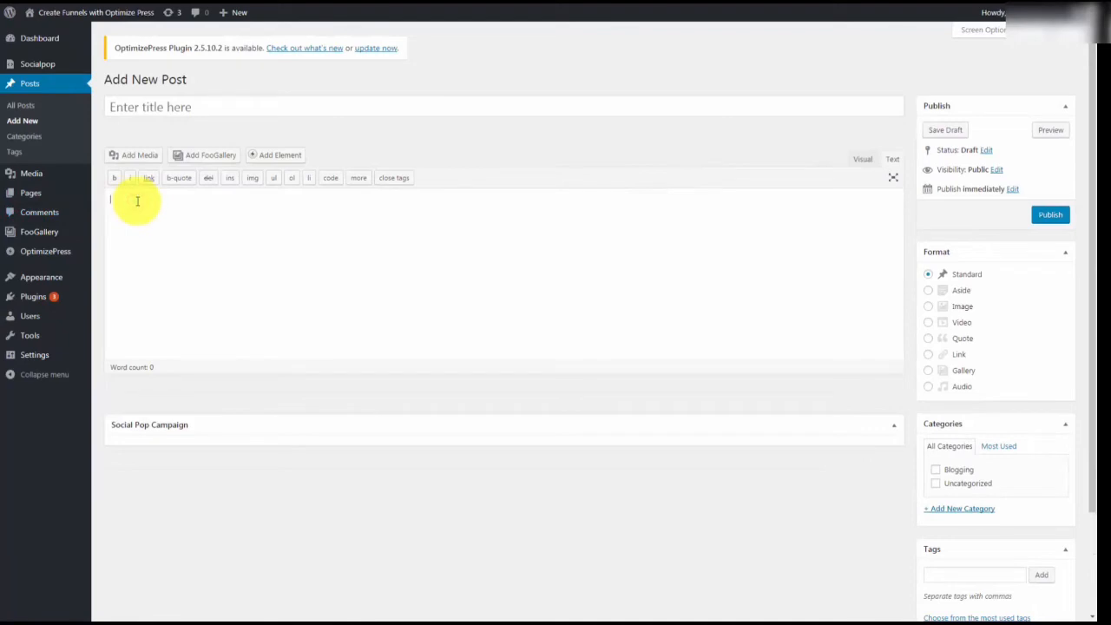
key(ctrl+v)
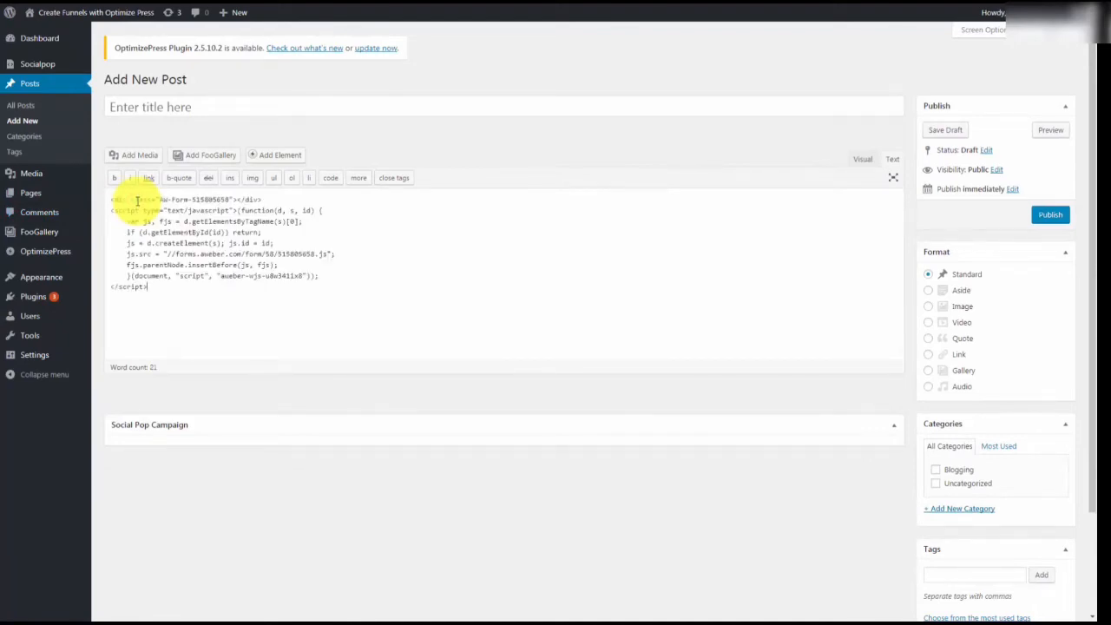
Title the post 'Sample Opt In', publish it, and view it on the site.
click(144, 106)
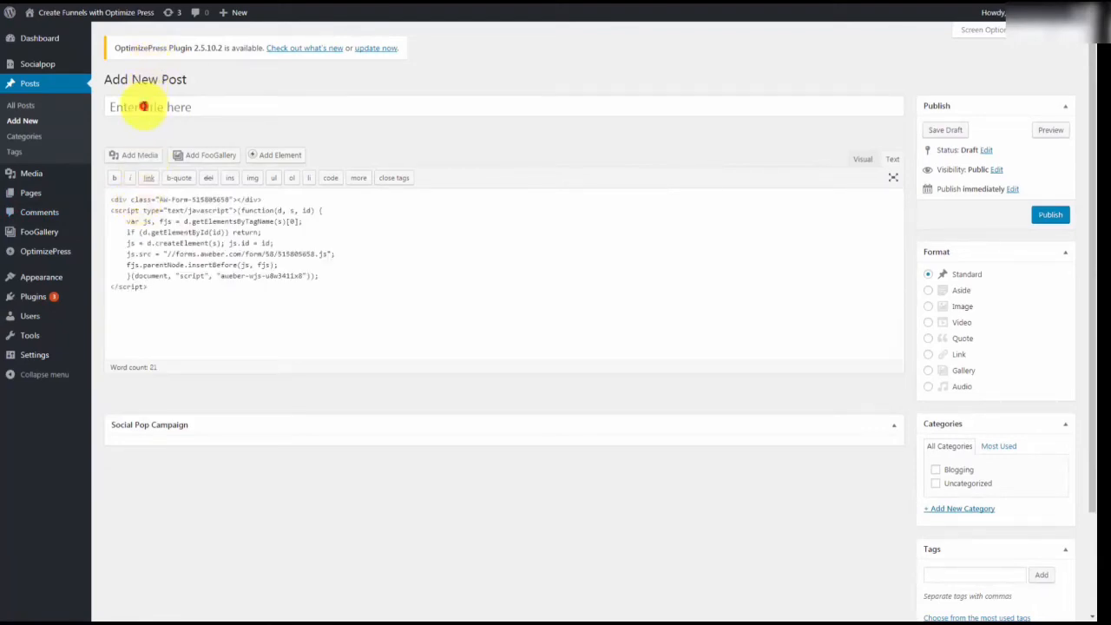
text(Sample Opt In)
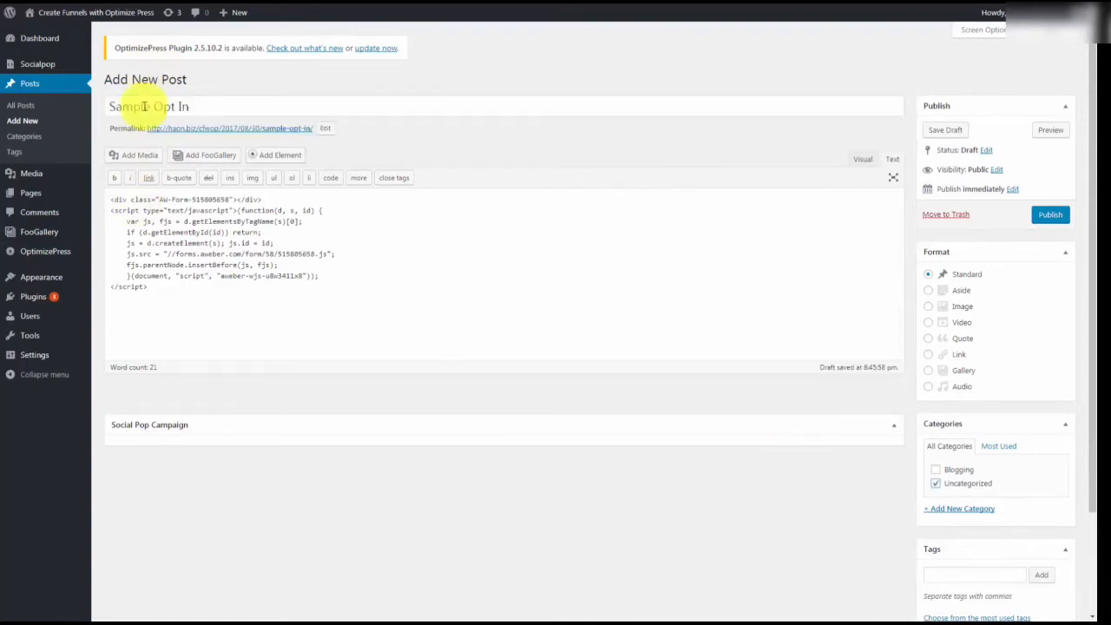
click(1050, 217)
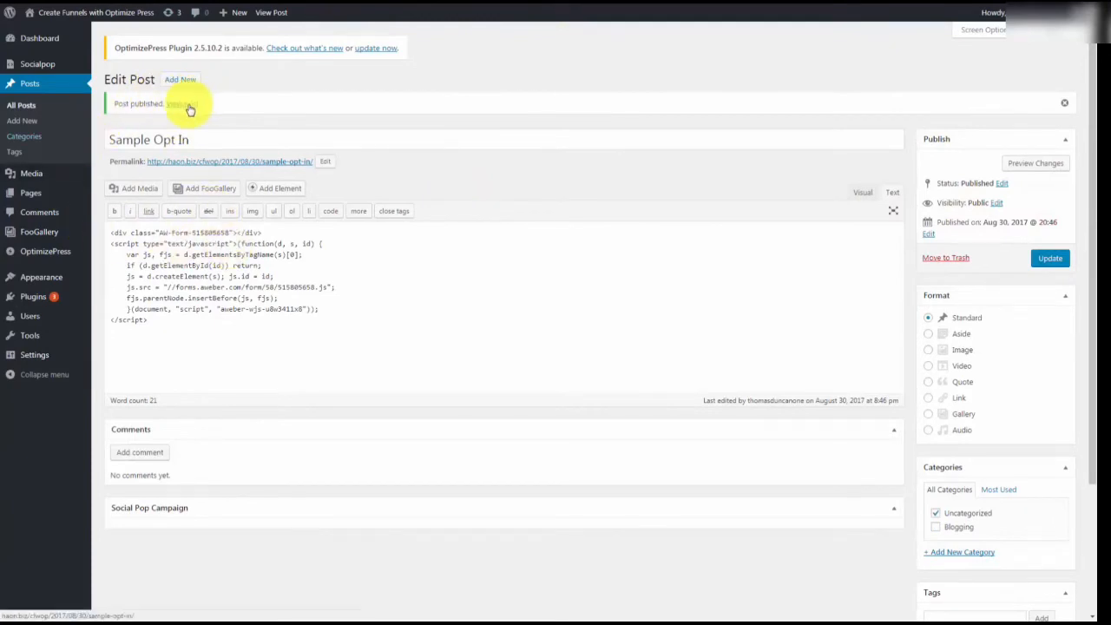
click(184, 104)
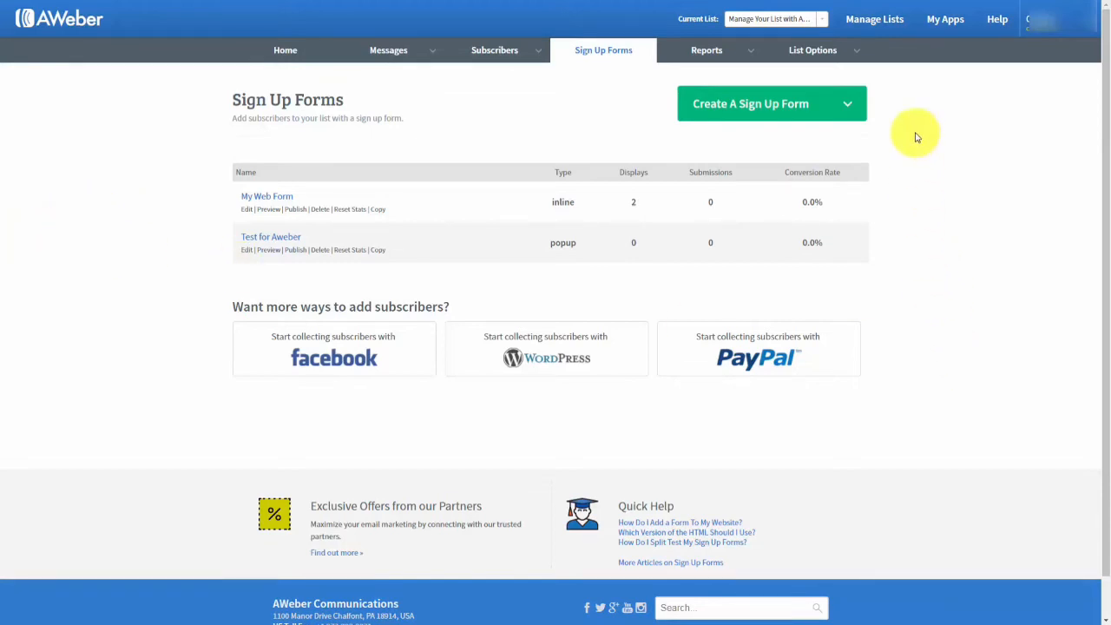
Go to My Apps and open the PayPal app's Integrate with PayPal page.
click(943, 29)
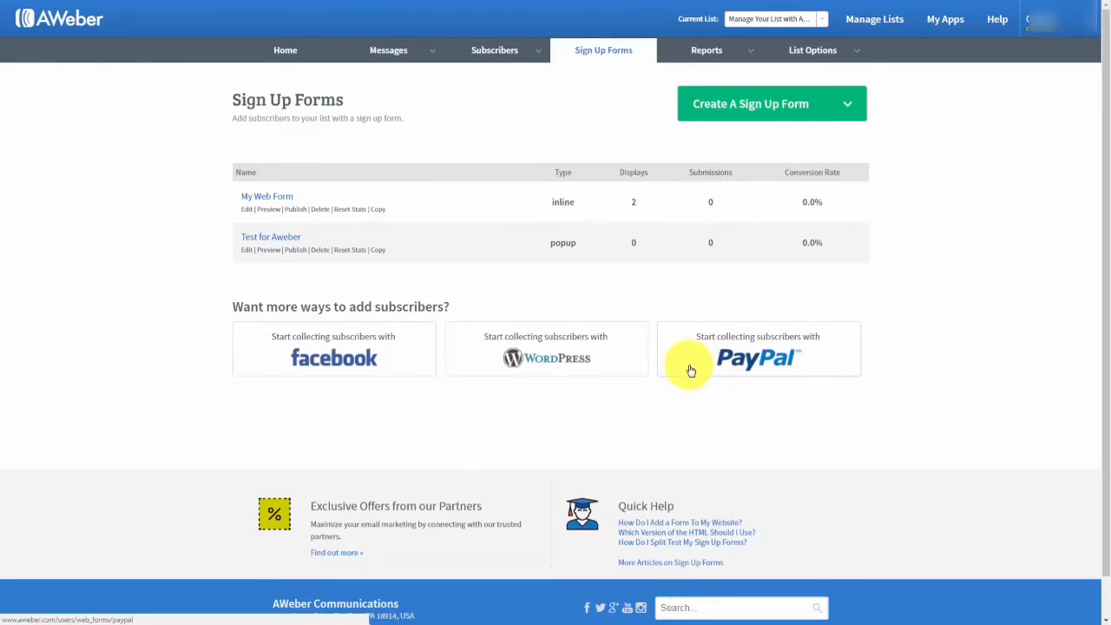
click(736, 358)
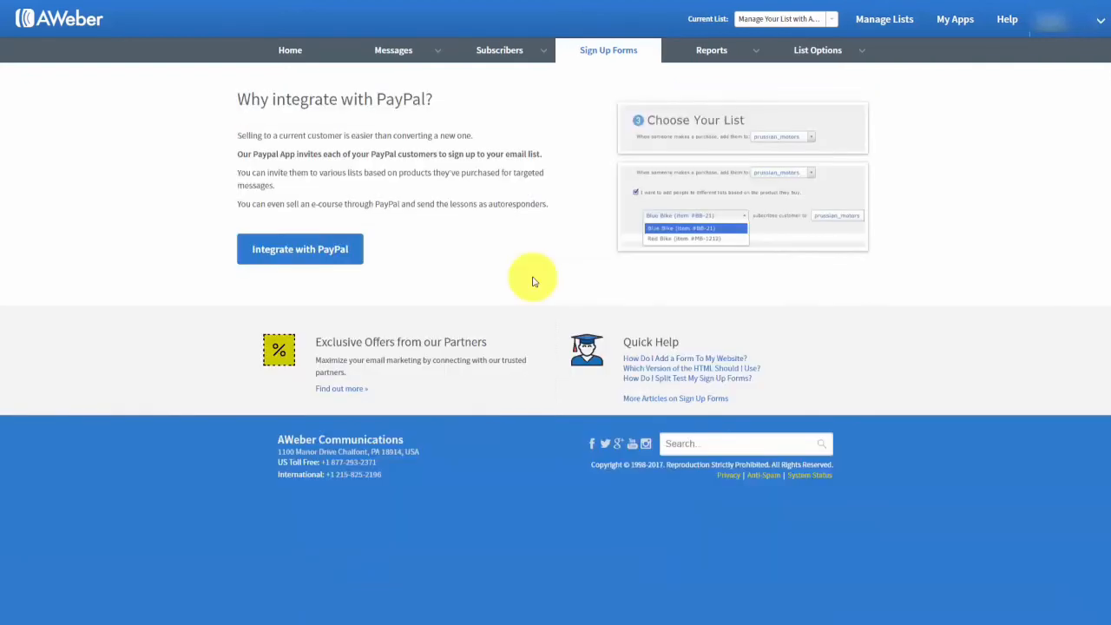
click(335, 253)
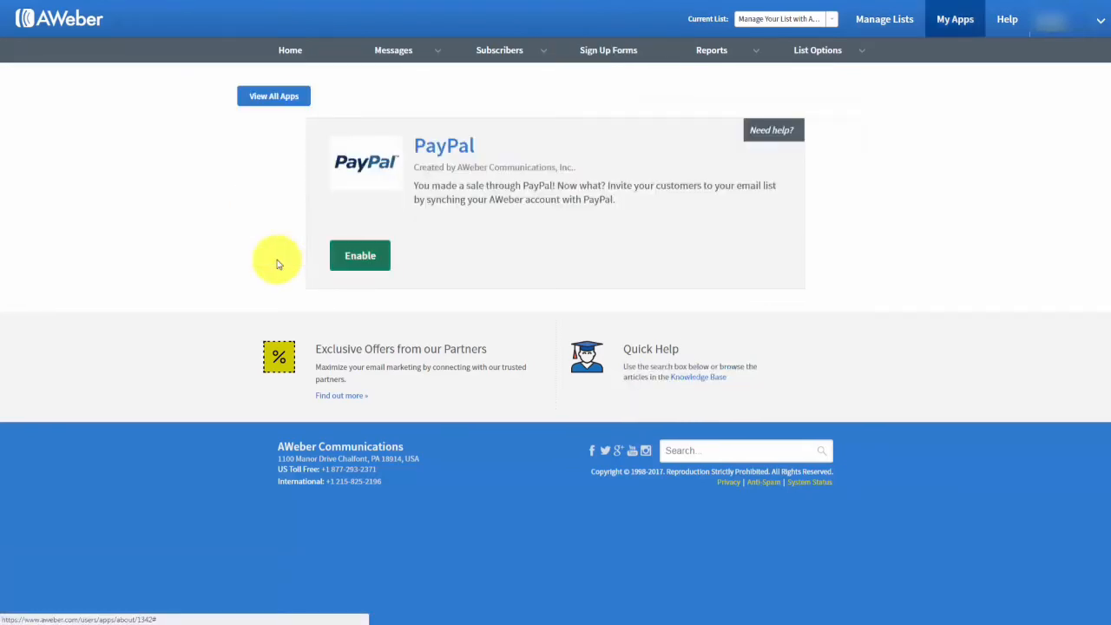
Enable the PayPal app and grant AWeber permission on the PayPal account.
click(357, 256)
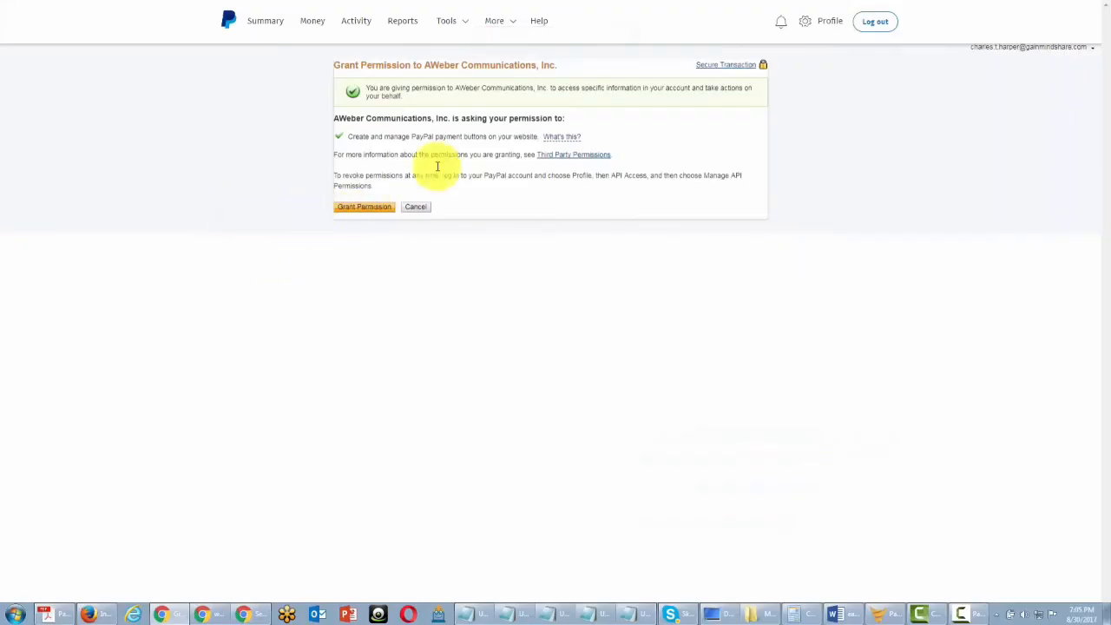
click(365, 206)
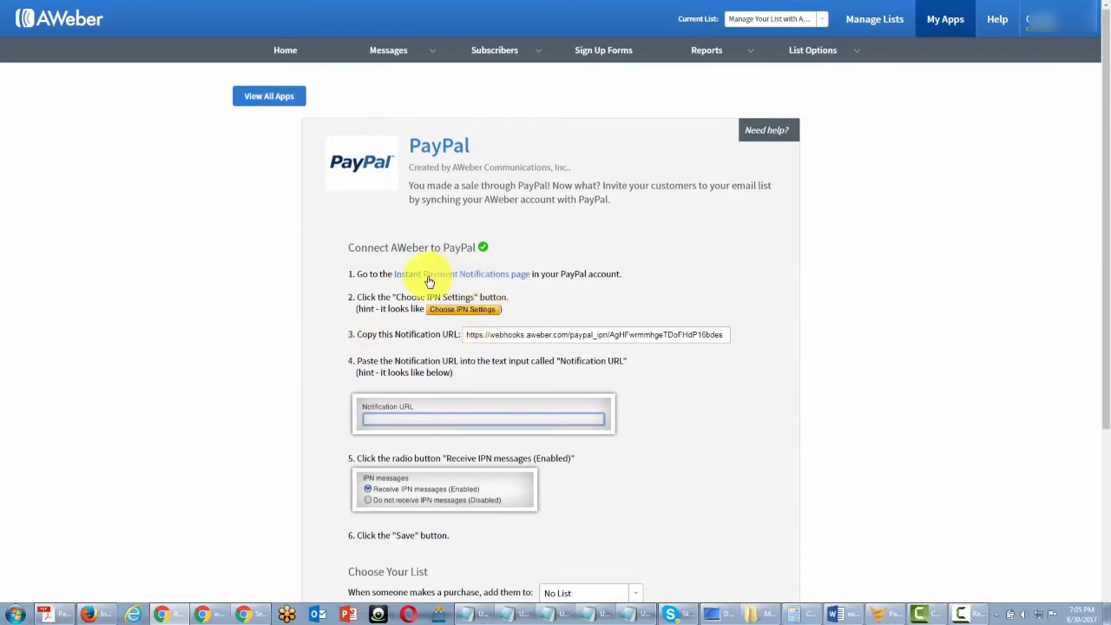
Open PayPal's IPN settings for editing, then return to the AWeber instructions tab.
click(486, 276)
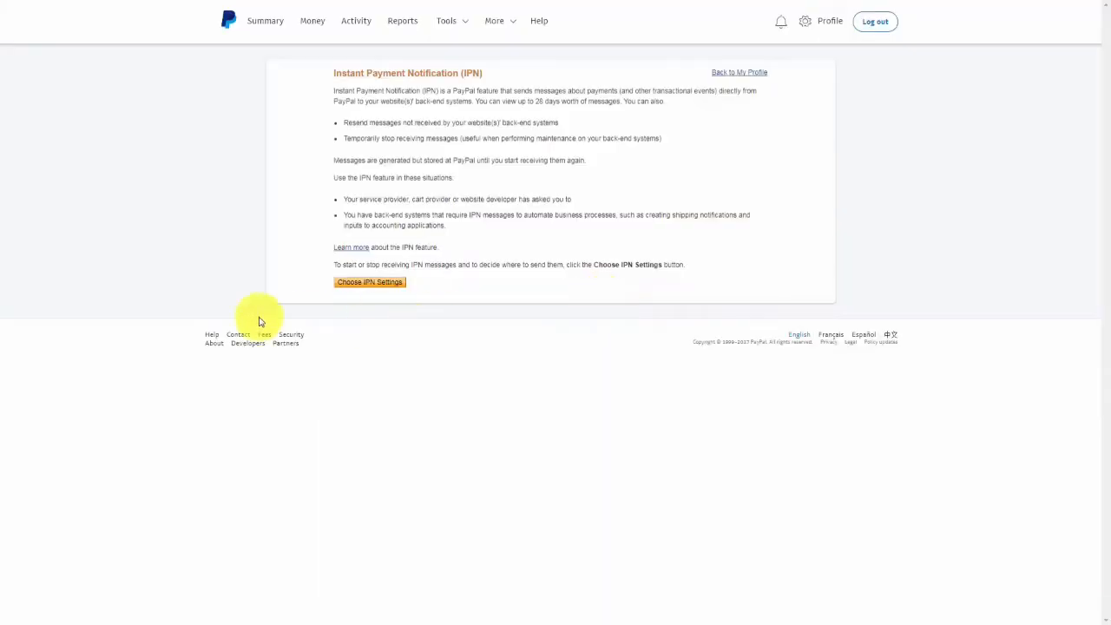
click(370, 284)
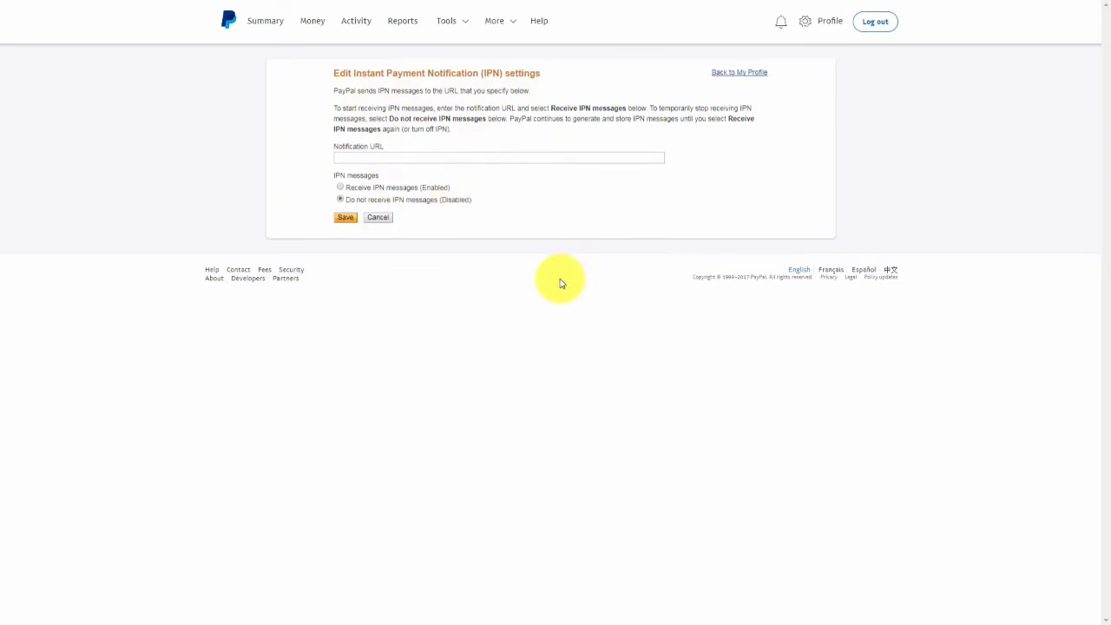
key(ctrl+Tab)
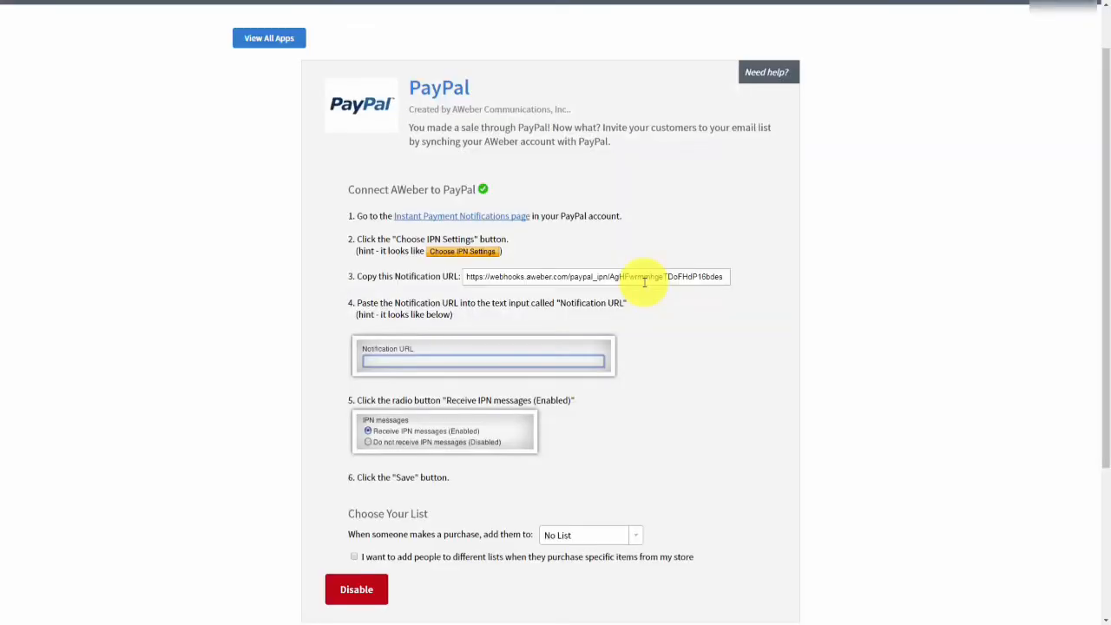
Copy AWeber's notification URL and set PayPal to receive IPN messages (Enabled).
click(555, 277)
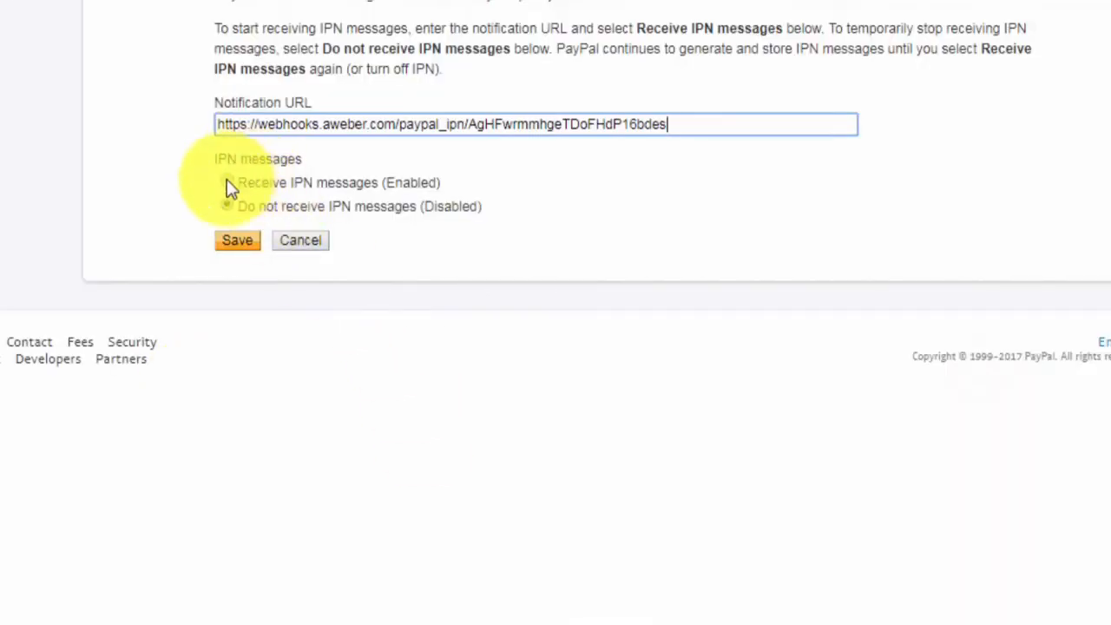
click(226, 181)
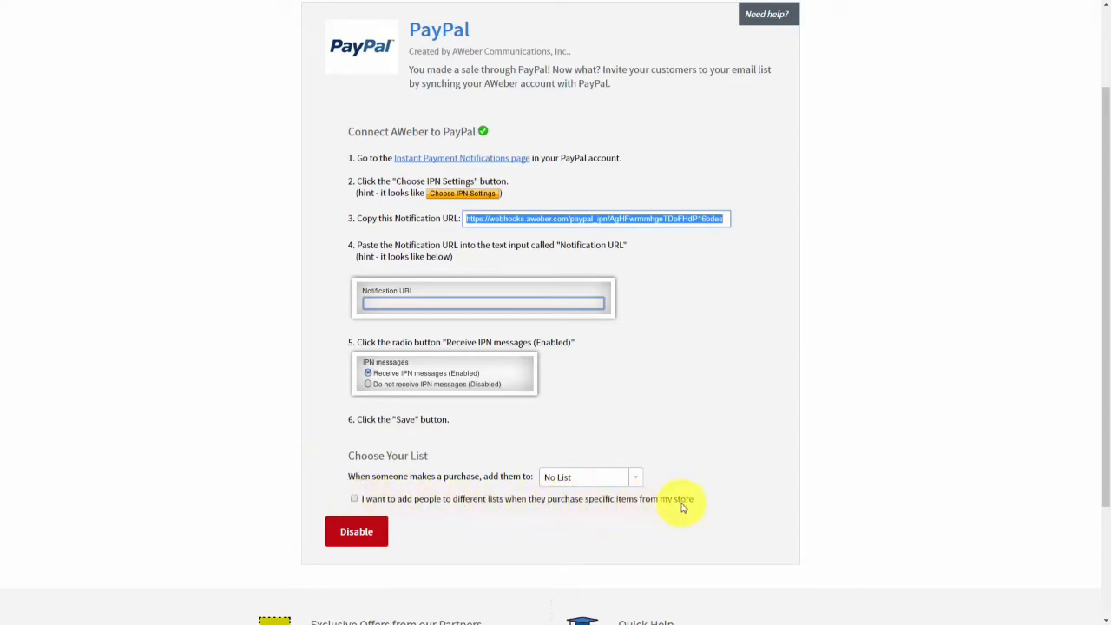
Add a rule subscribing FBCash purchasers to the Manage Your List with Aweber list.
click(355, 500)
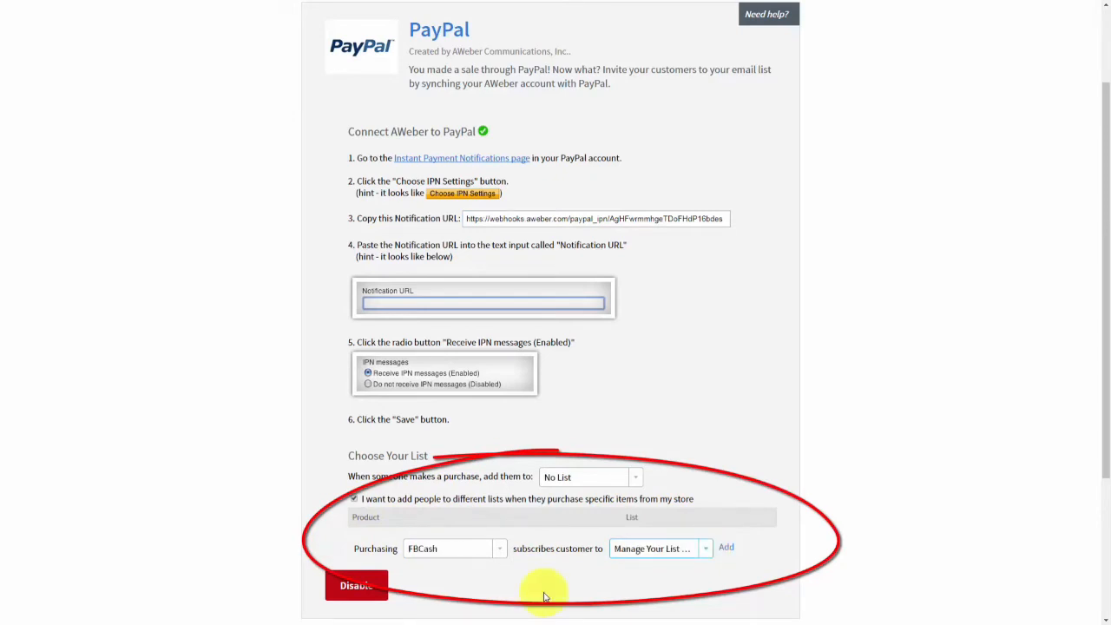
click(725, 549)
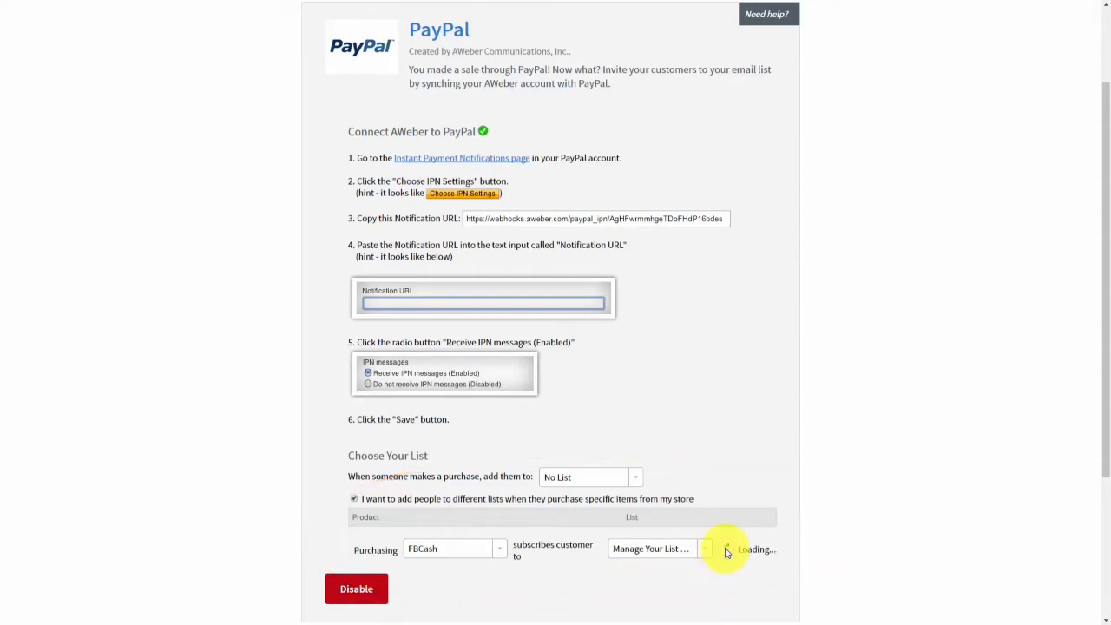
scroll(636, 535, down, 1)
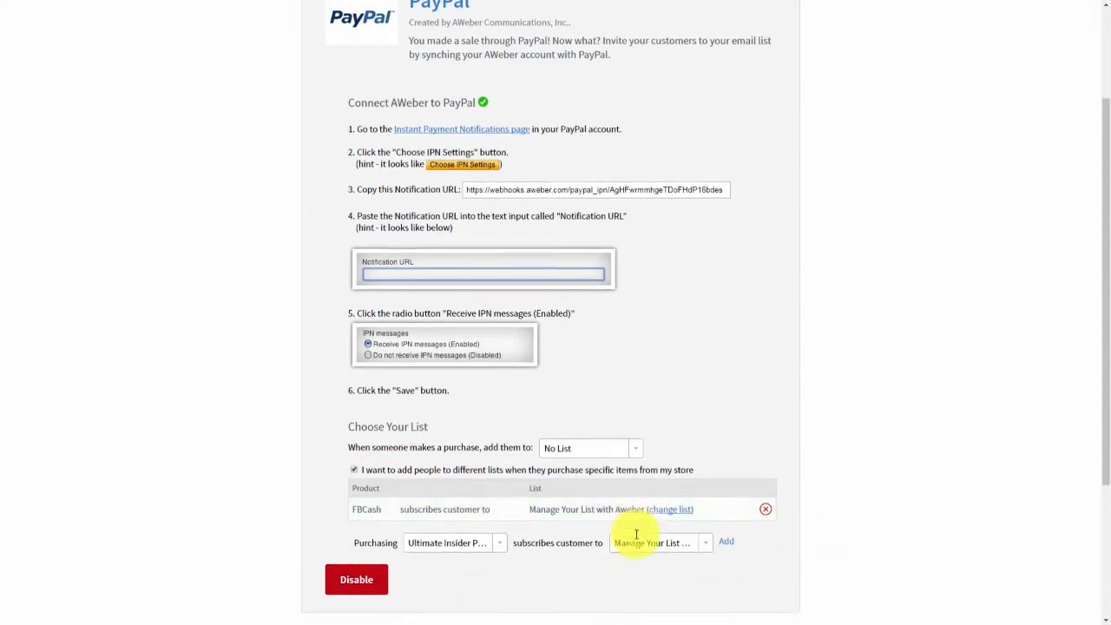
scroll(419, 492, up, 1)
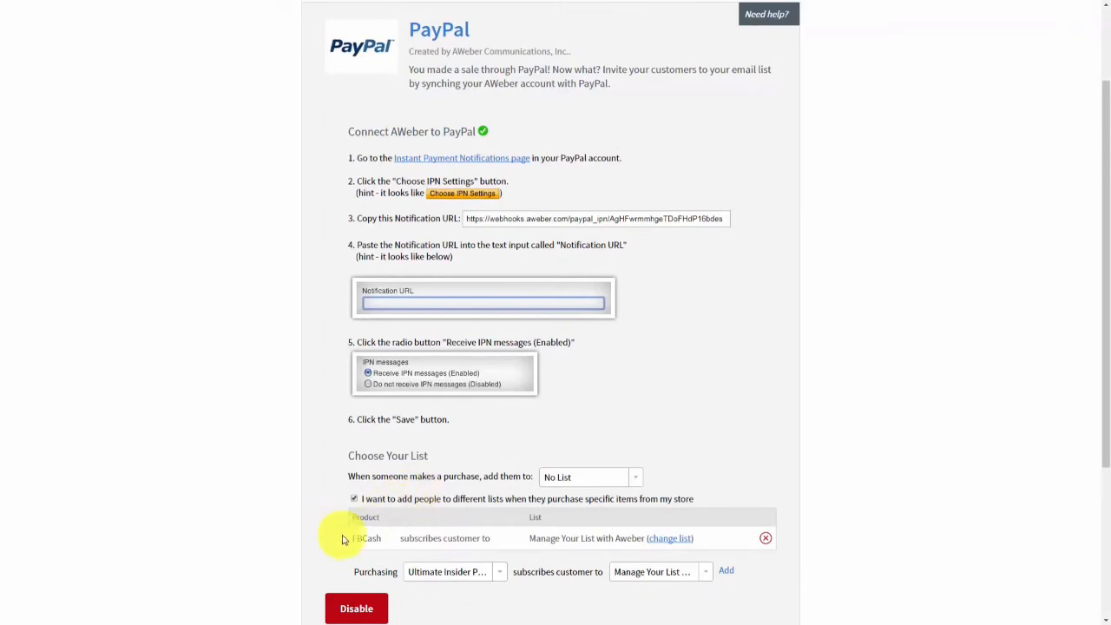
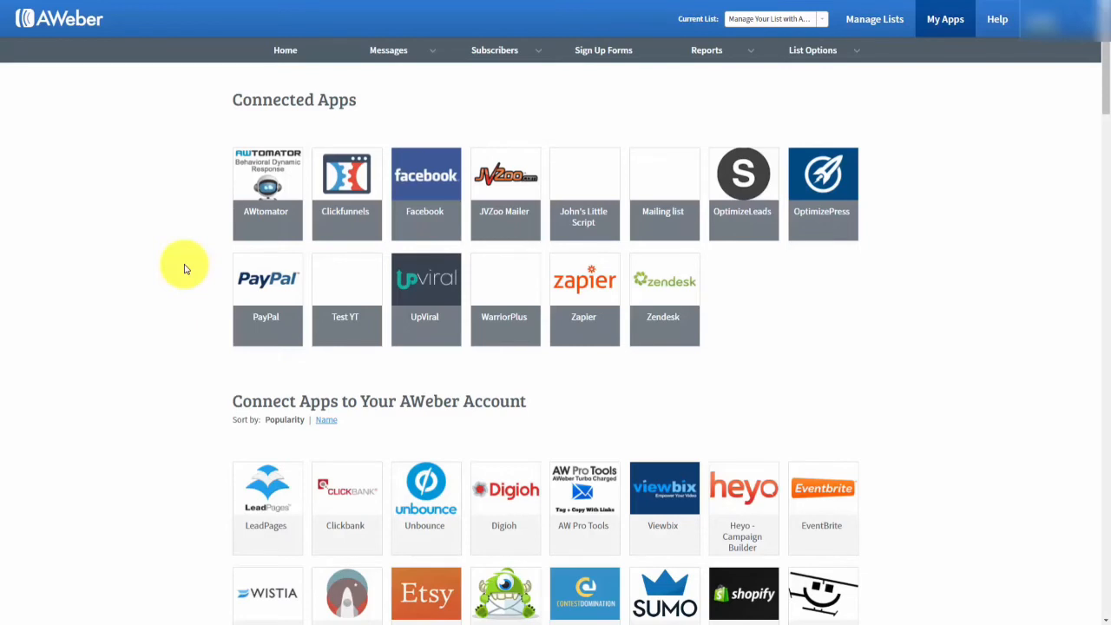
Find GoToWebinar in AWeber's My Apps list and open its integration detail page.
scroll(184, 269, down, 15)
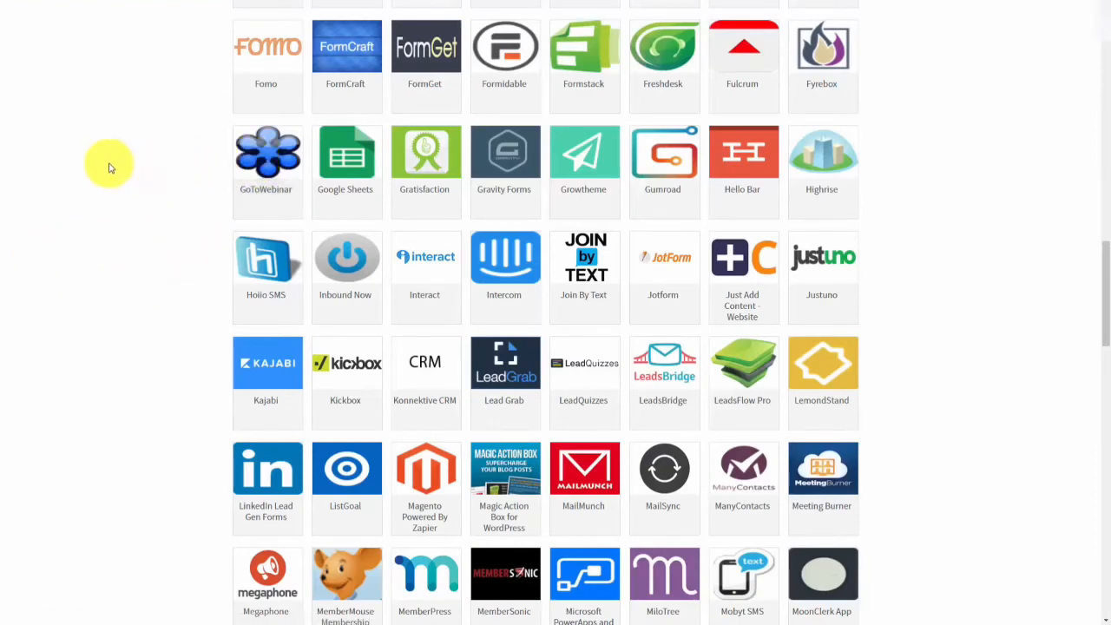
click(257, 158)
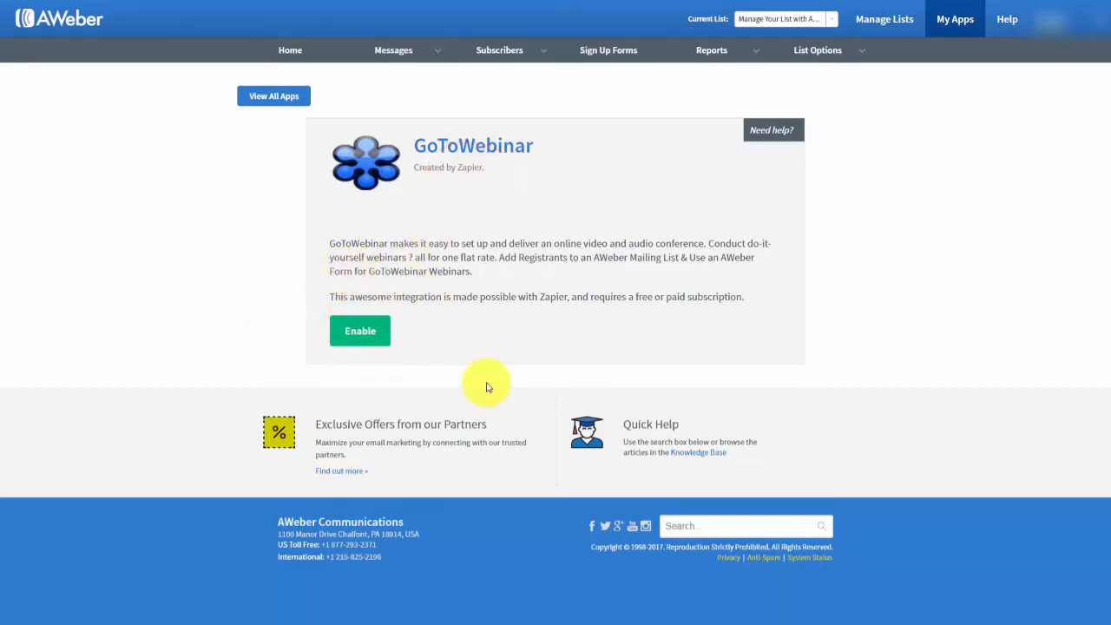
Enable GoToWebinar through Zapier and choose the 'Add GoToWebinar Registrants to an Aweber Mailing List' zap.
click(368, 335)
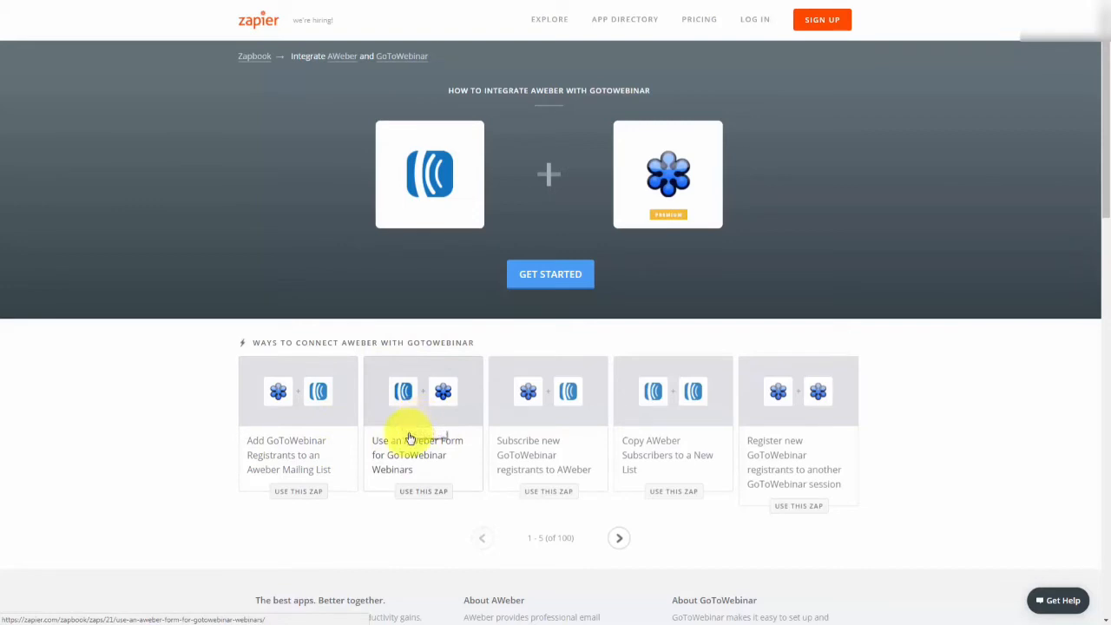
click(242, 419)
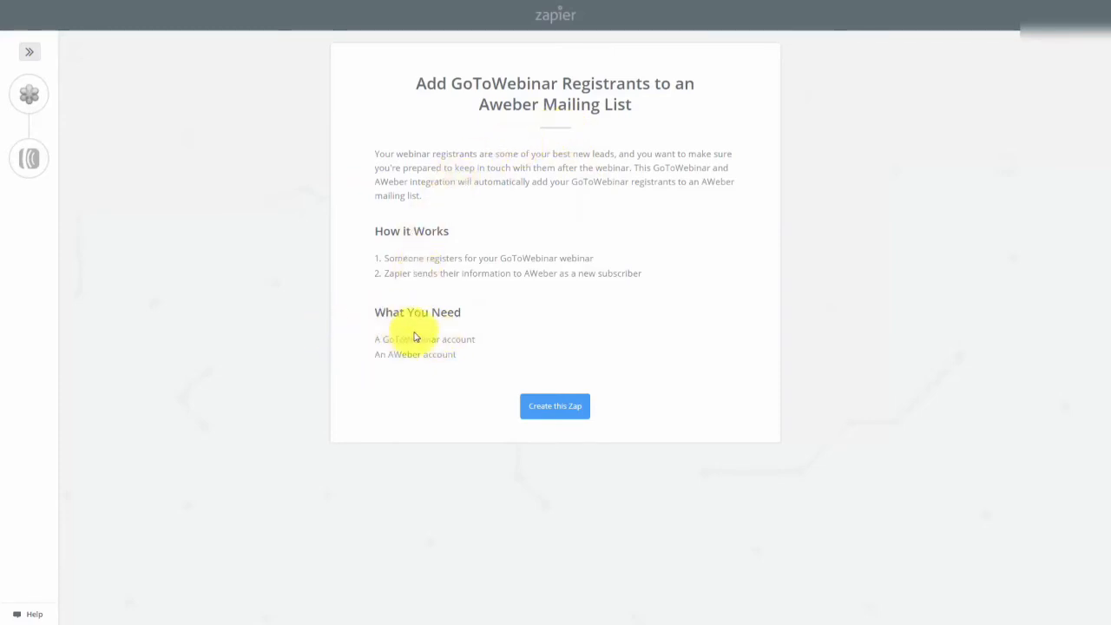
Build the zap's New Registrant trigger on the tested GoToWebinar account for Sample Webinar.
click(545, 411)
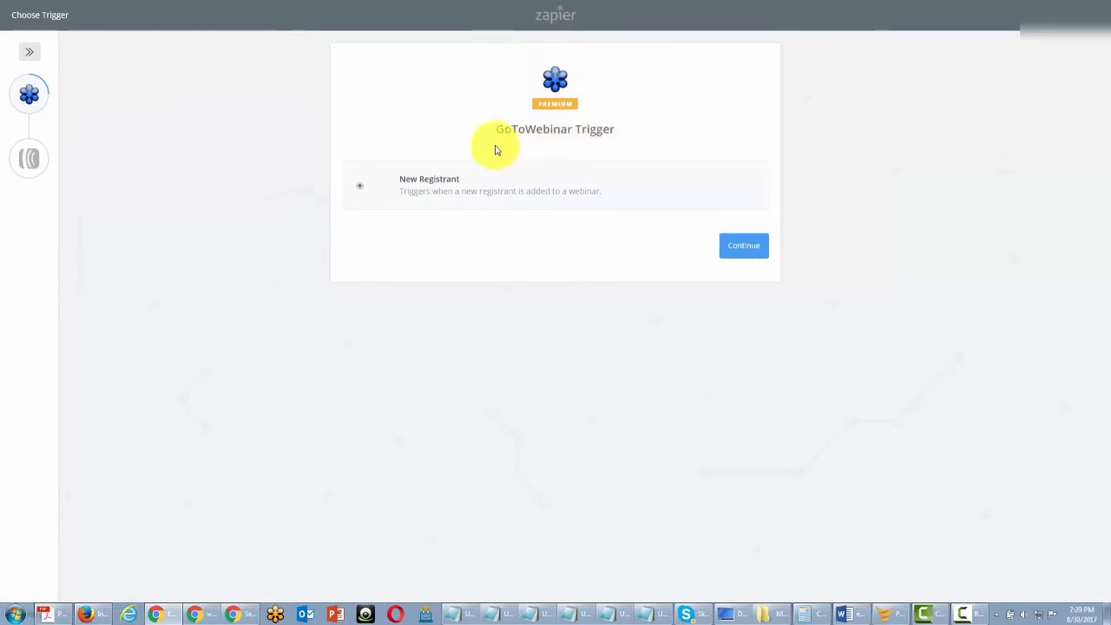
click(737, 252)
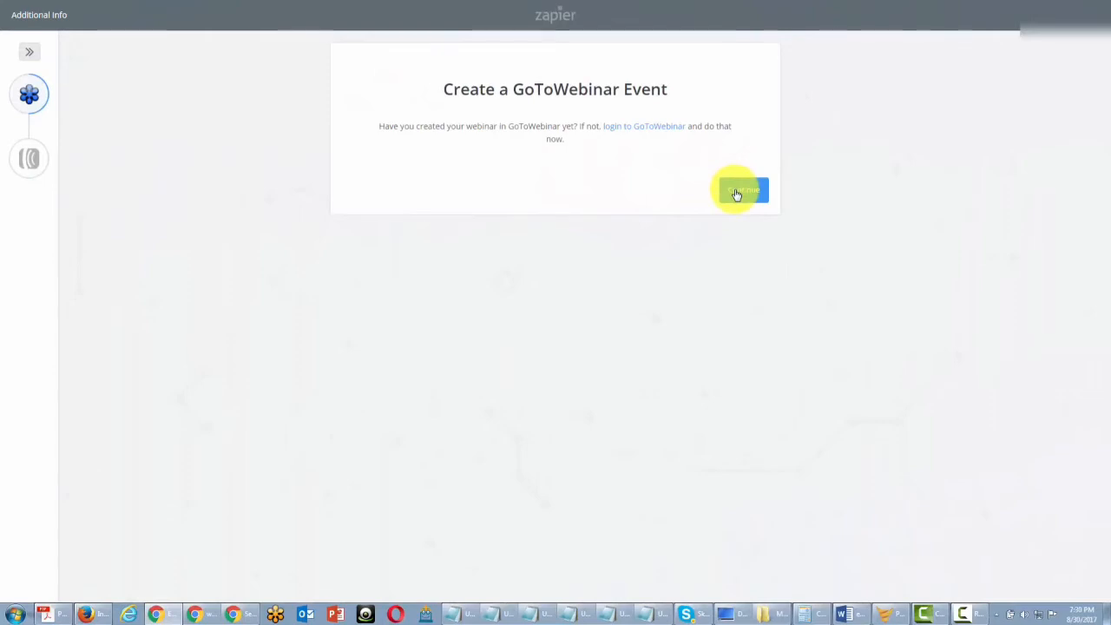
click(741, 191)
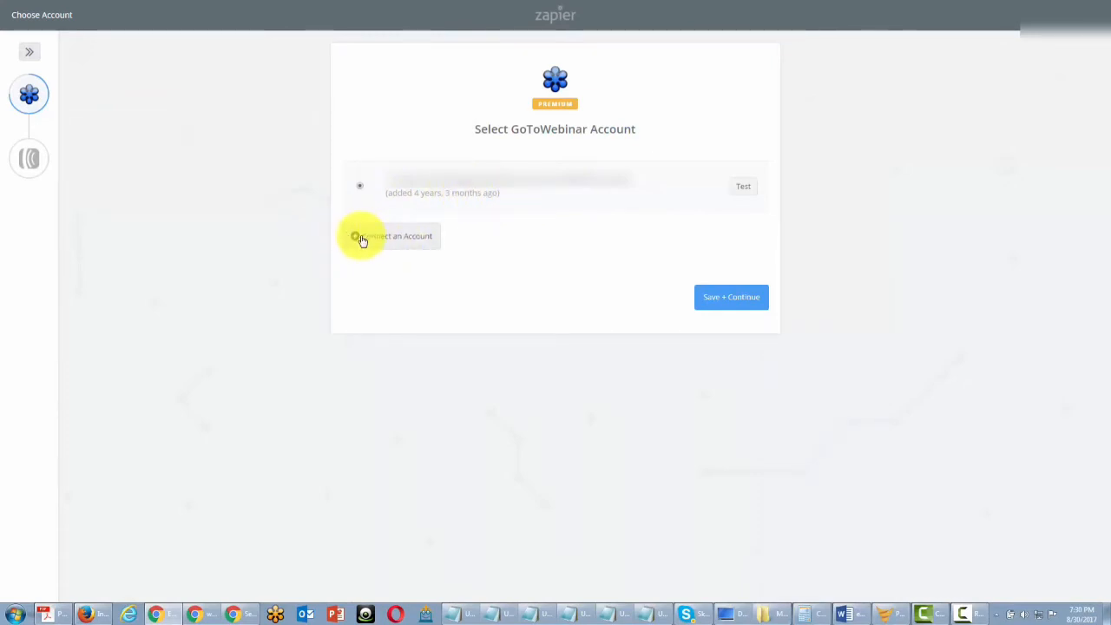
click(743, 193)
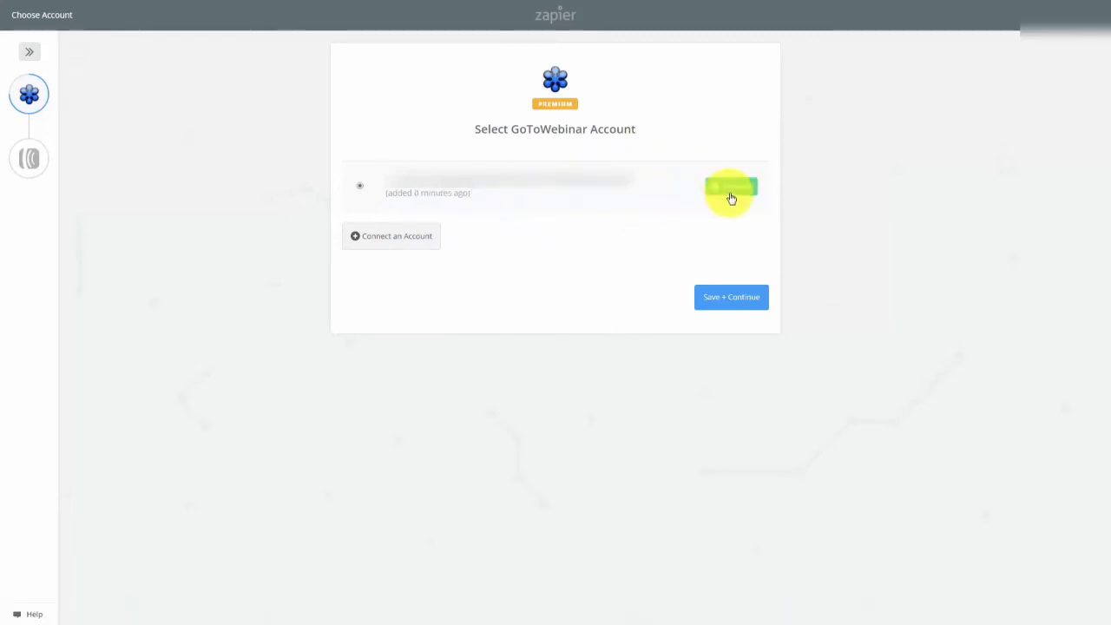
click(718, 302)
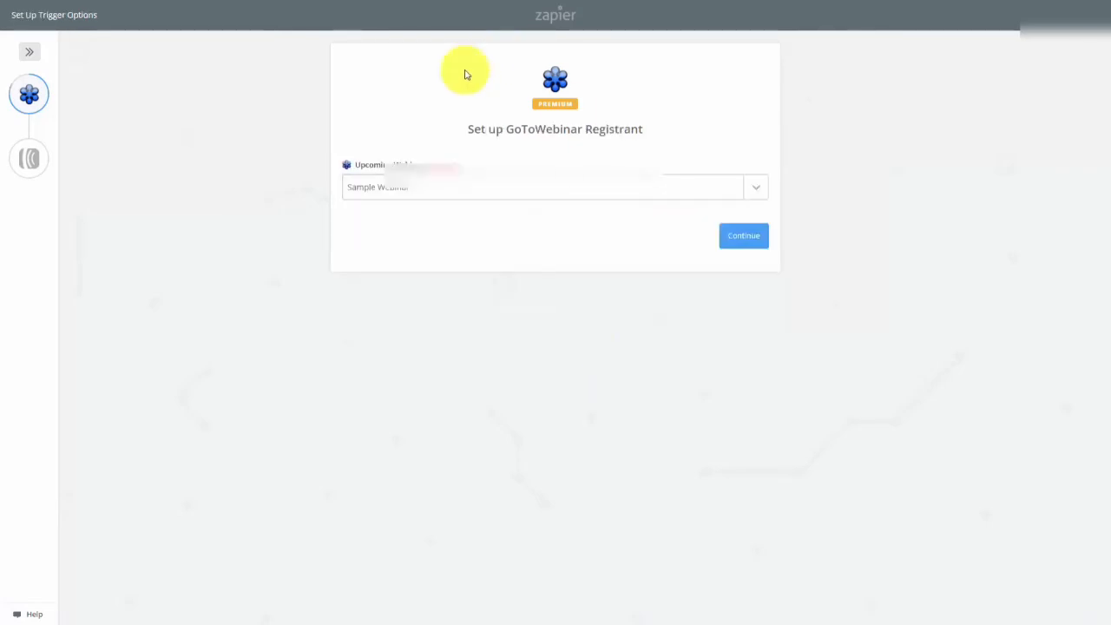
click(752, 245)
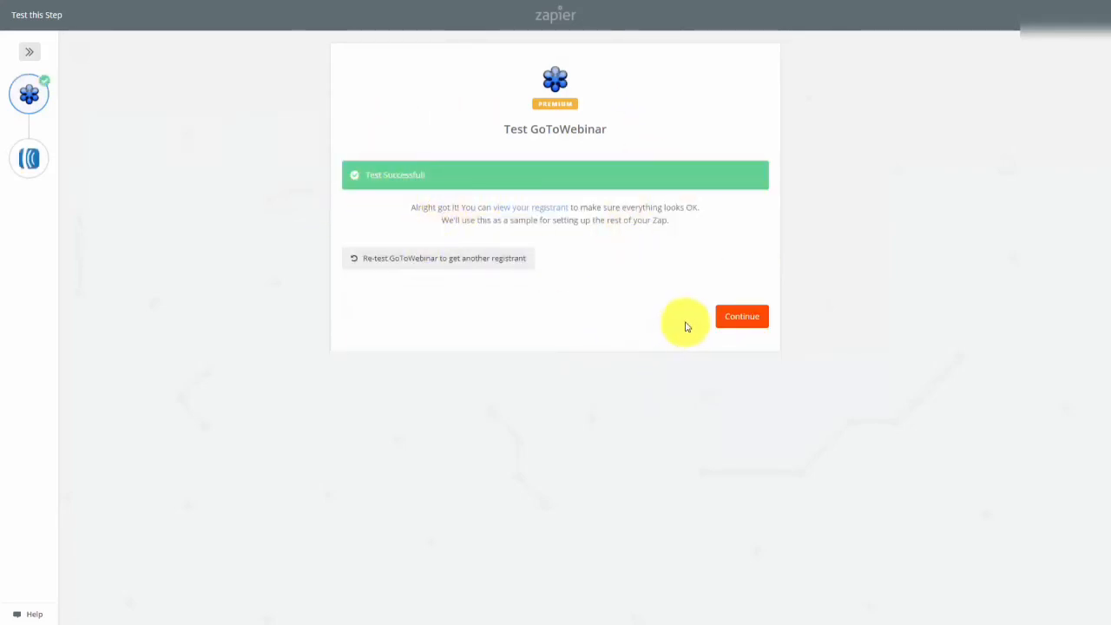
click(730, 322)
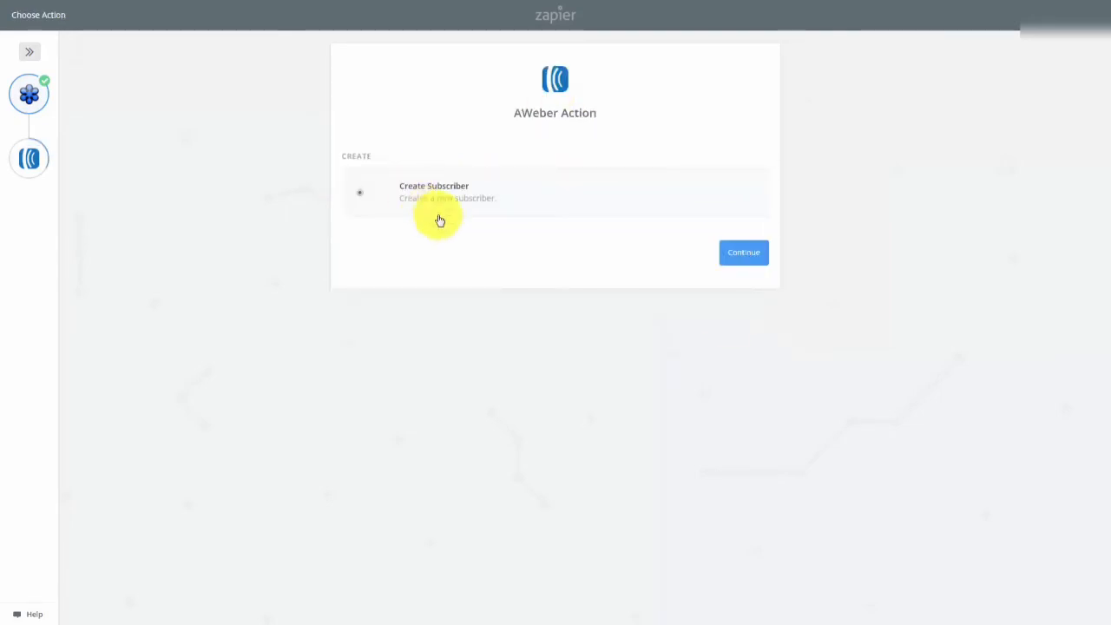
Set the AWeber action to Create Subscriber, keep the field mapping, and skip the test.
click(738, 254)
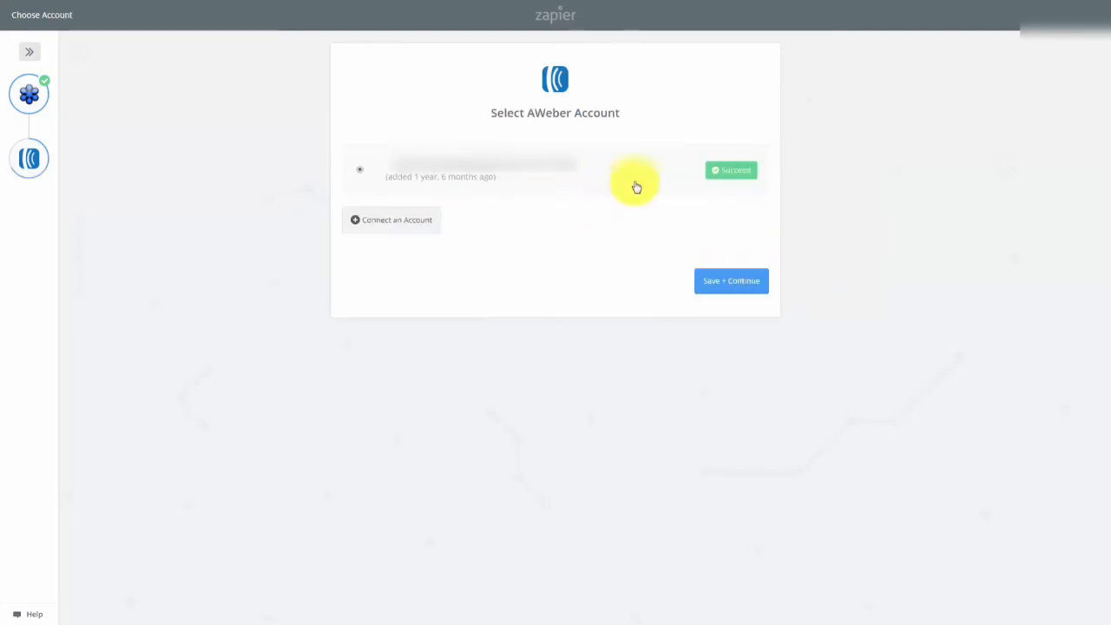
click(721, 284)
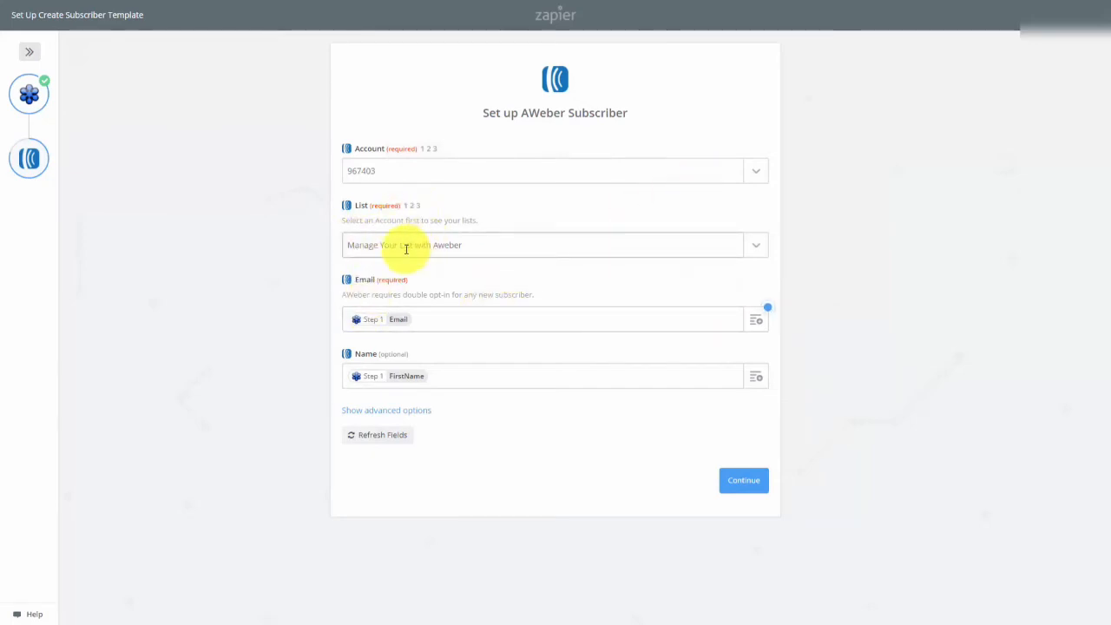
click(743, 488)
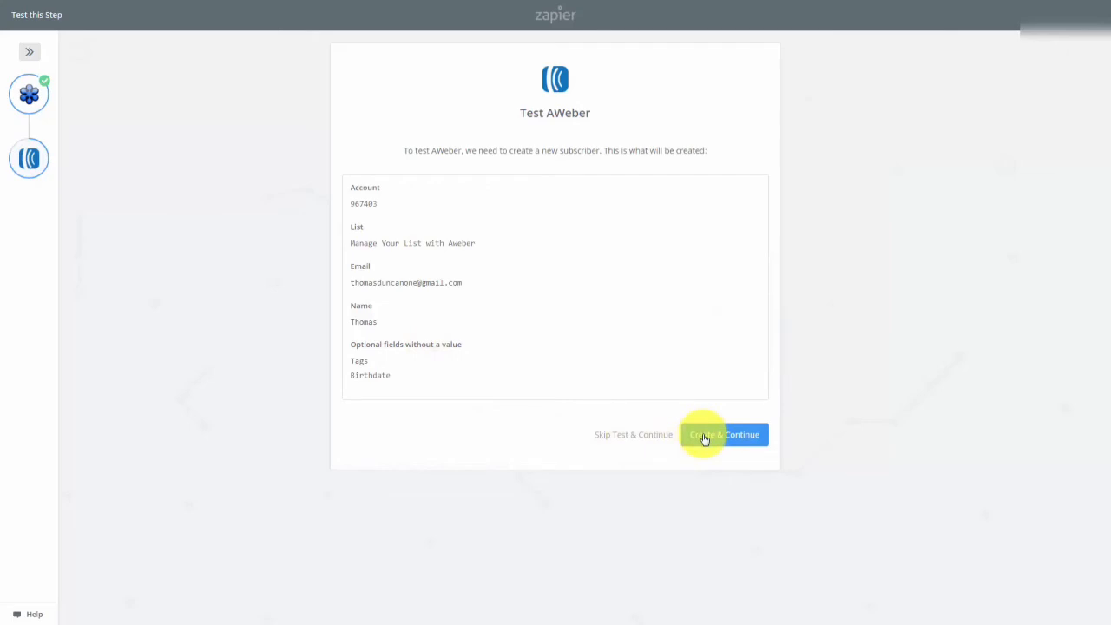
click(634, 434)
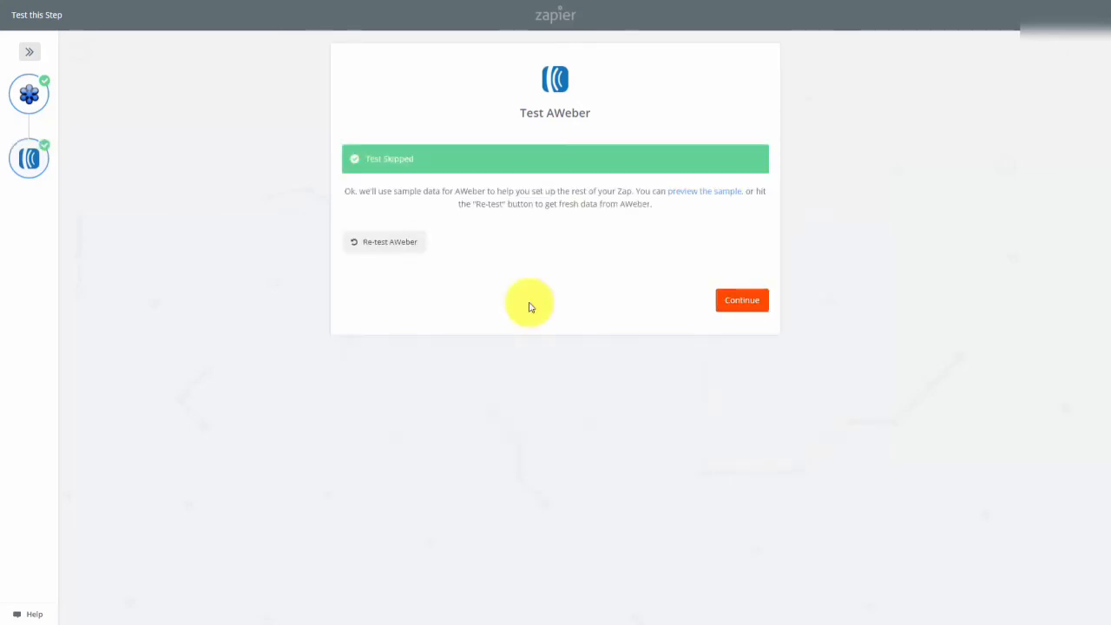
click(738, 301)
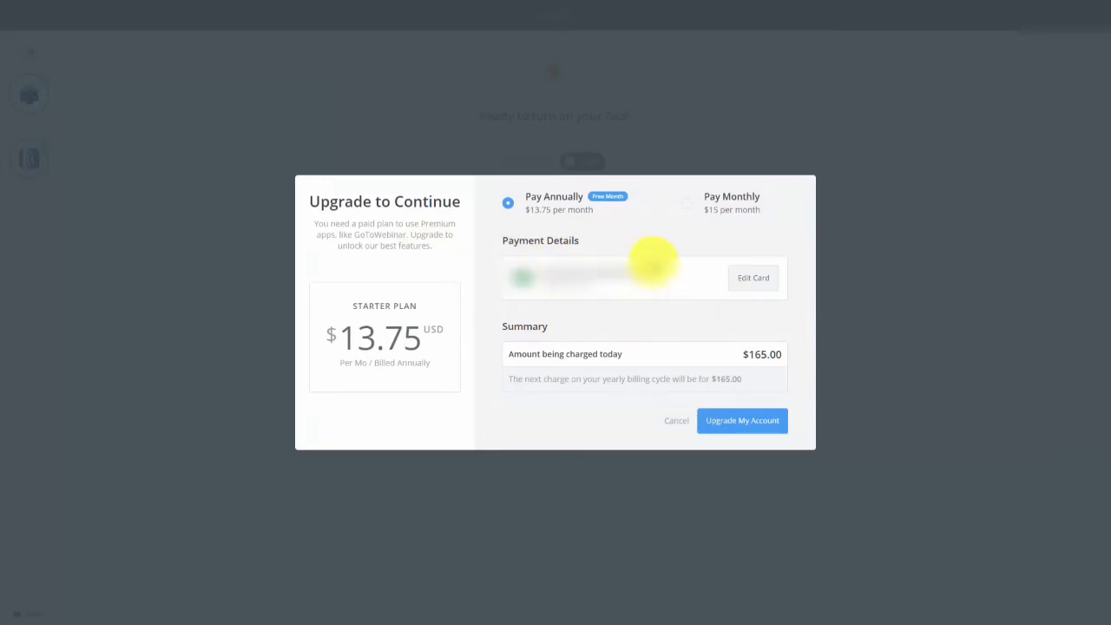
Switch Zapier's upgrade offer to Pay Monthly billing at $15.
click(688, 205)
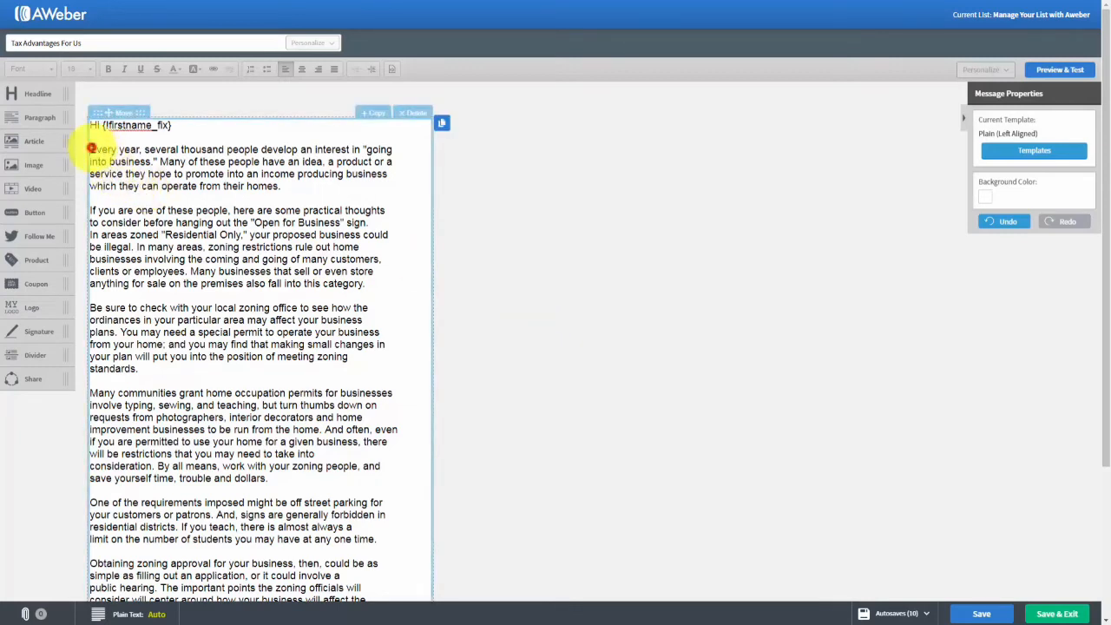
click(92, 149)
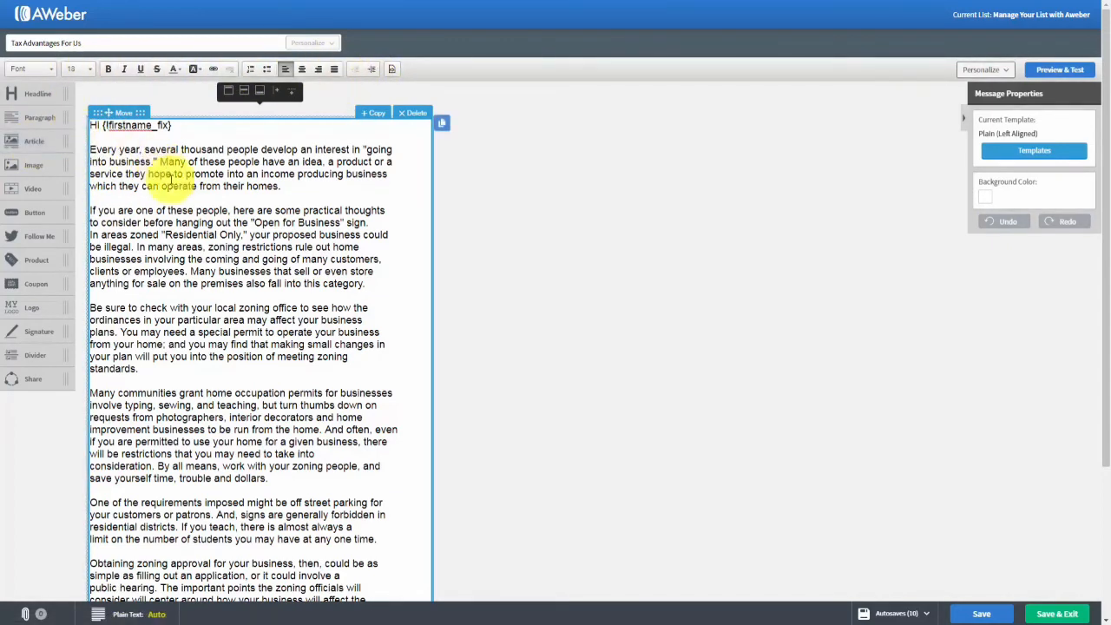
drag(162, 162, 264, 161)
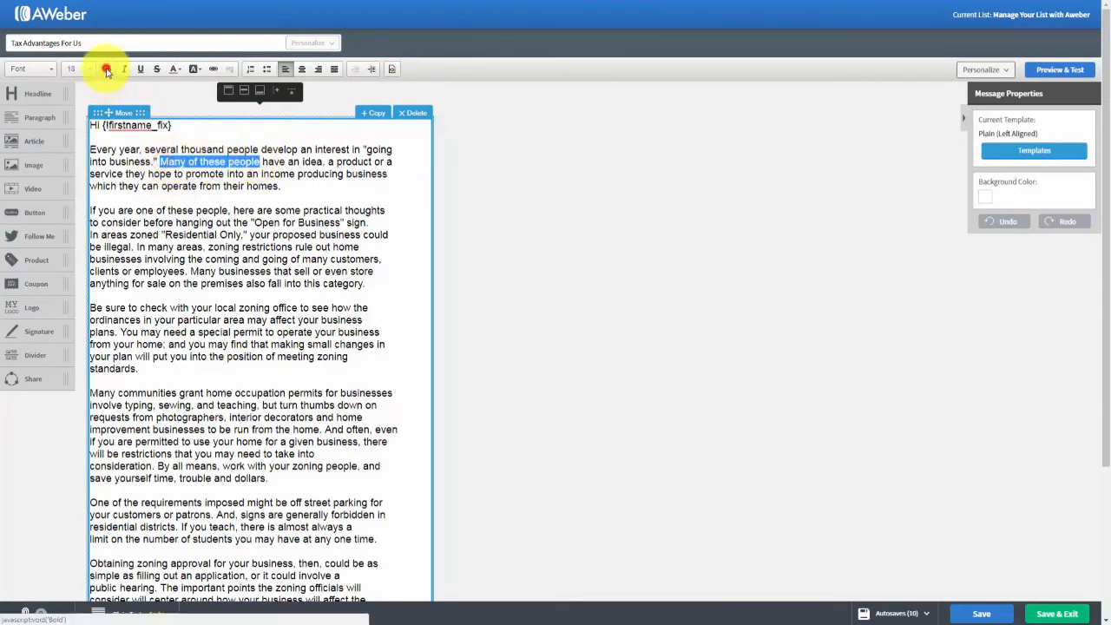
click(107, 70)
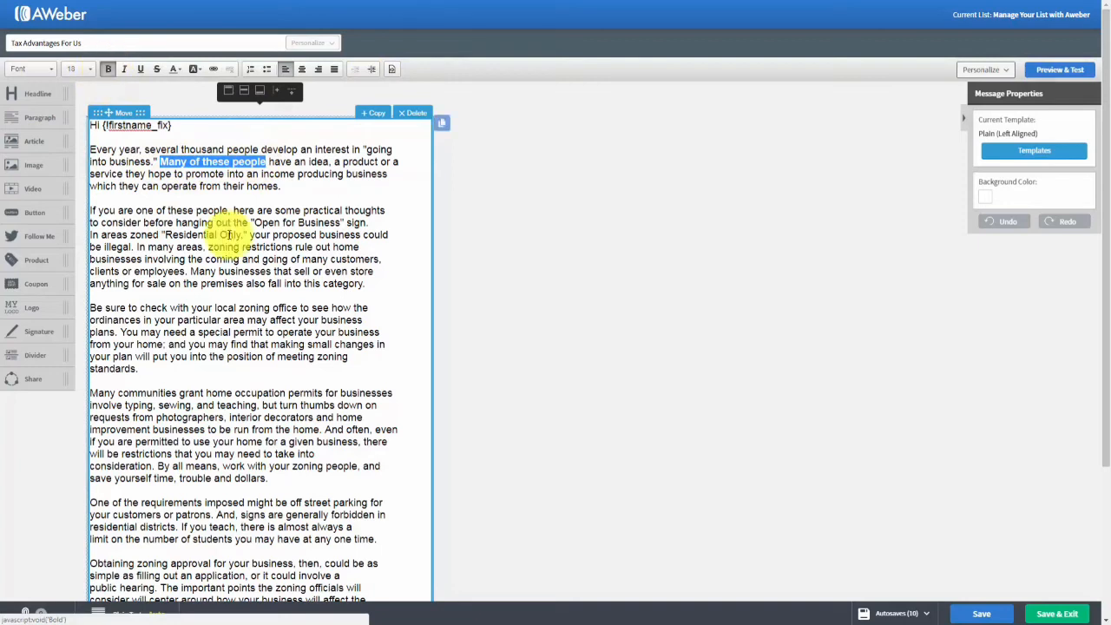
click(107, 70)
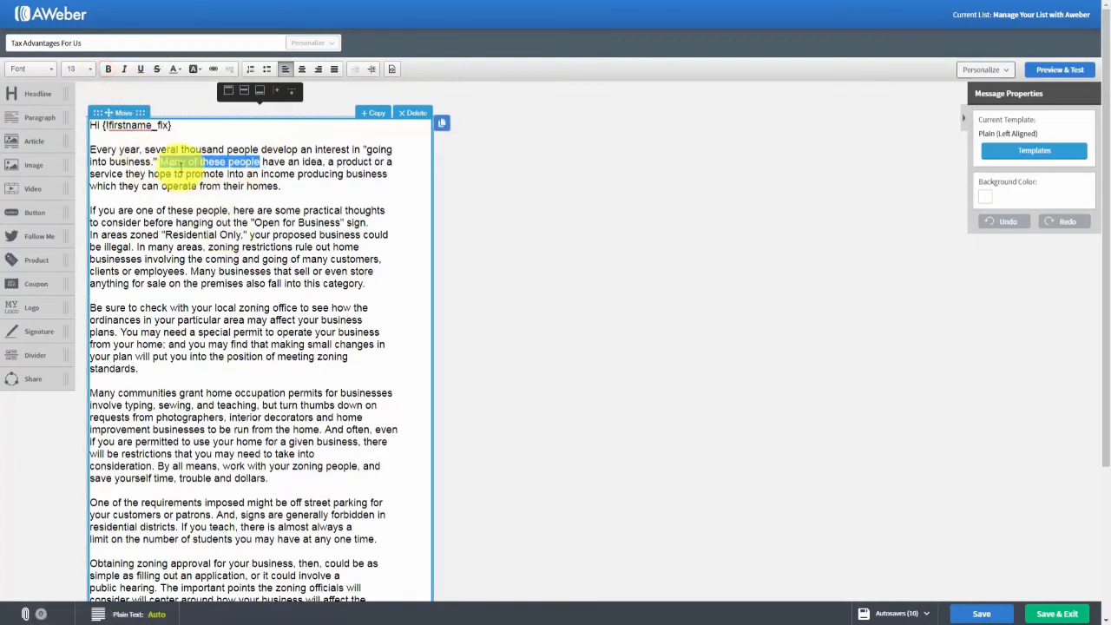
click(125, 75)
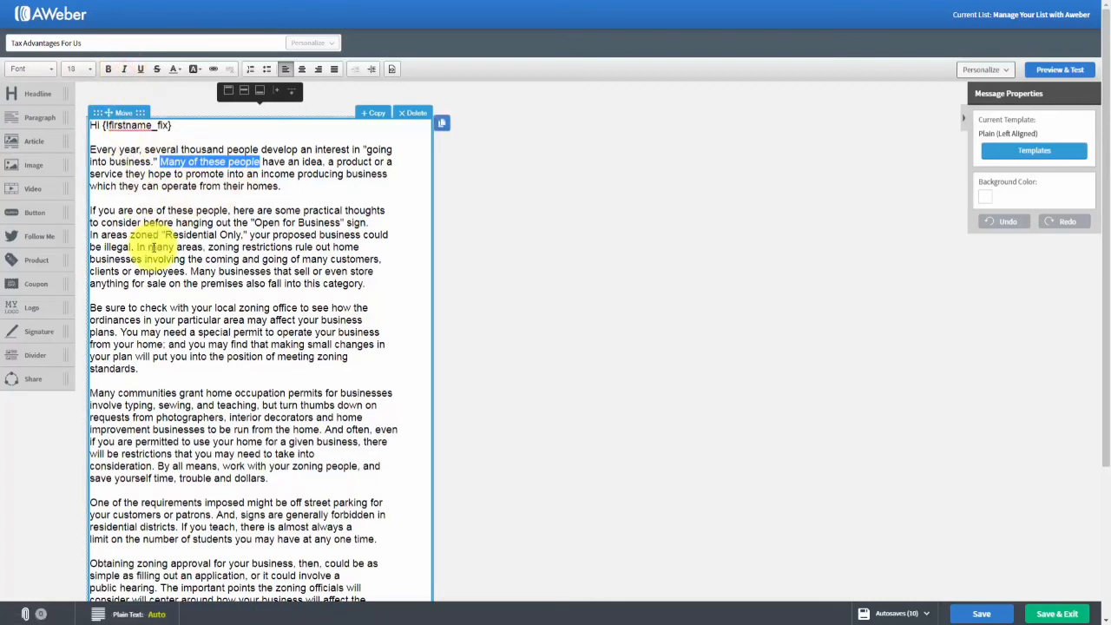
click(139, 70)
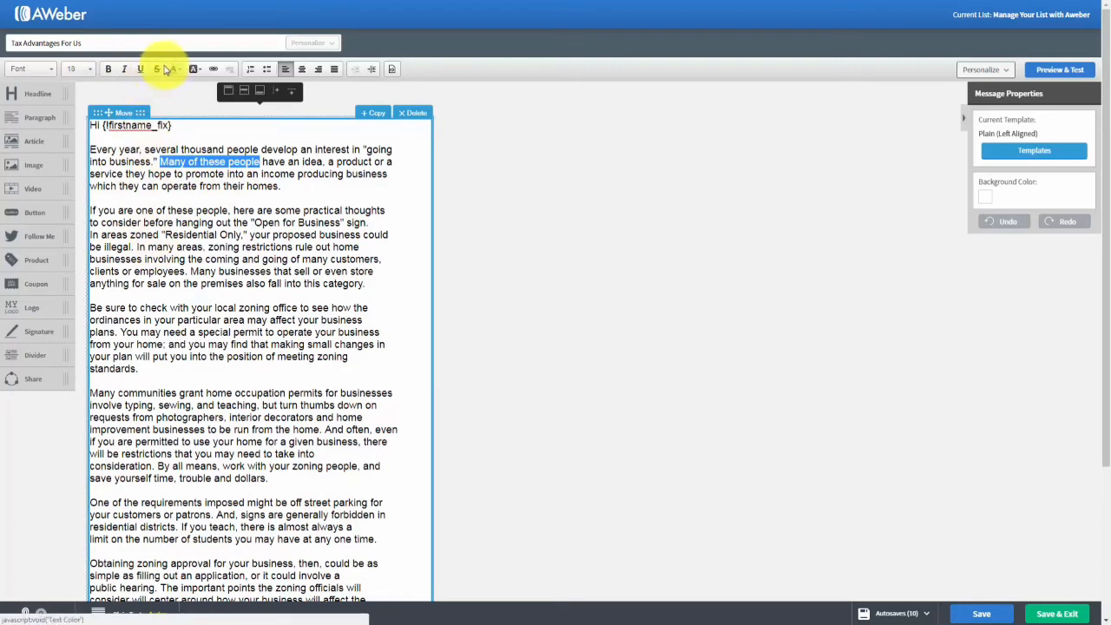
click(159, 70)
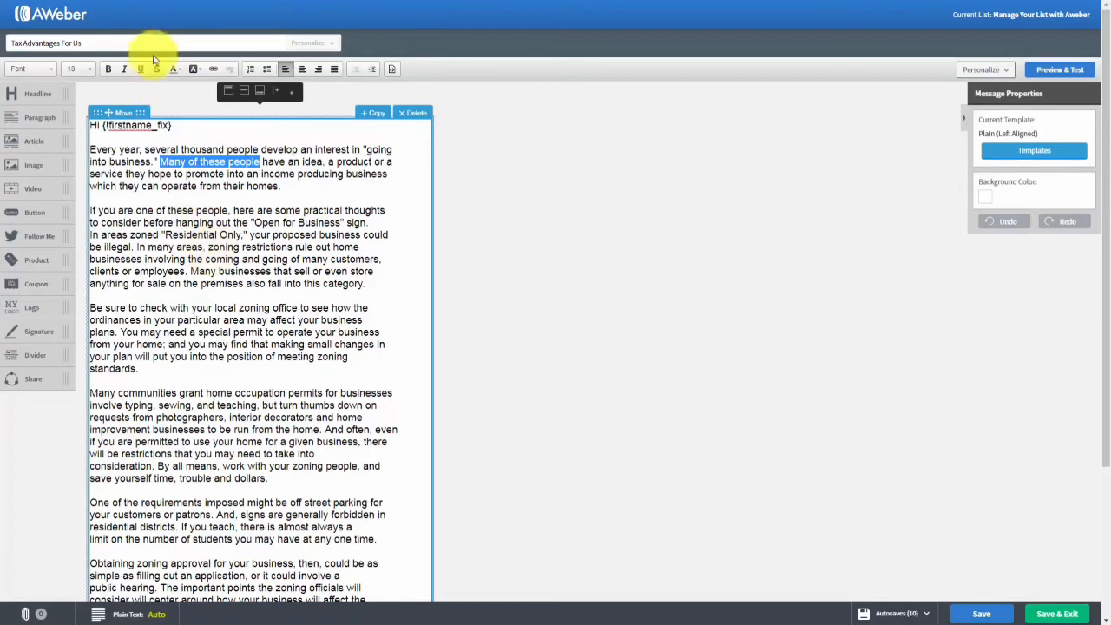
click(176, 71)
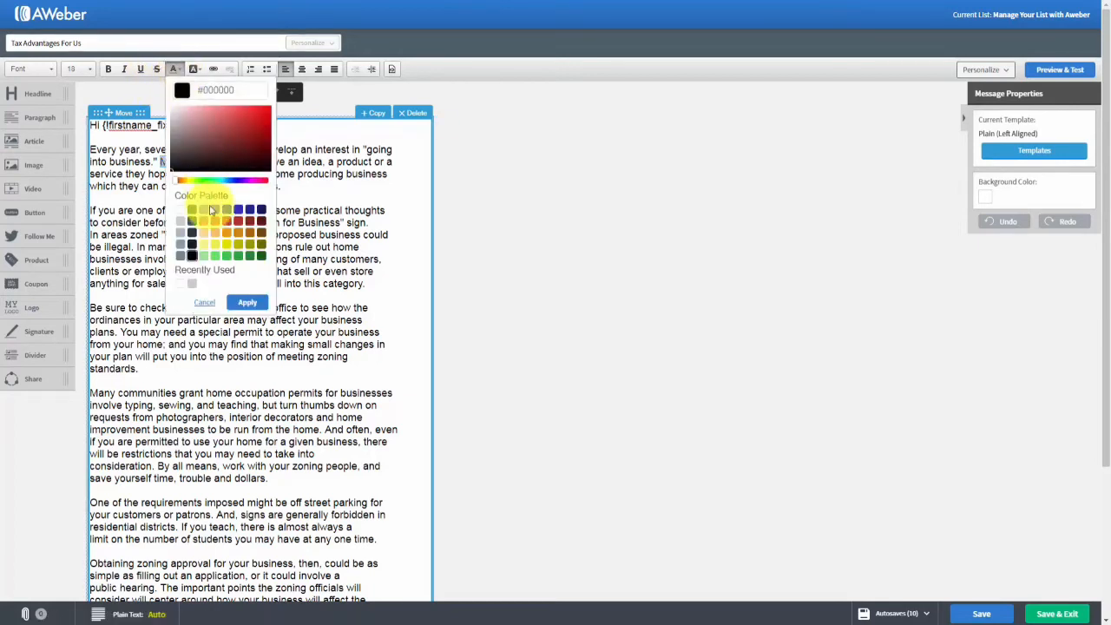
click(247, 302)
click(263, 233)
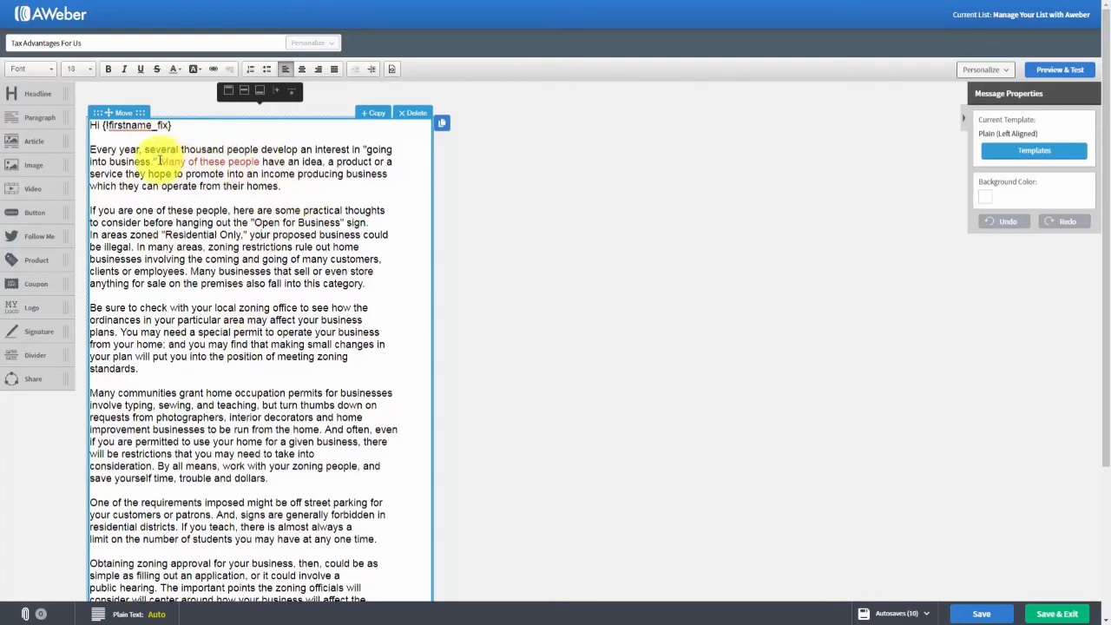
drag(160, 162, 259, 163)
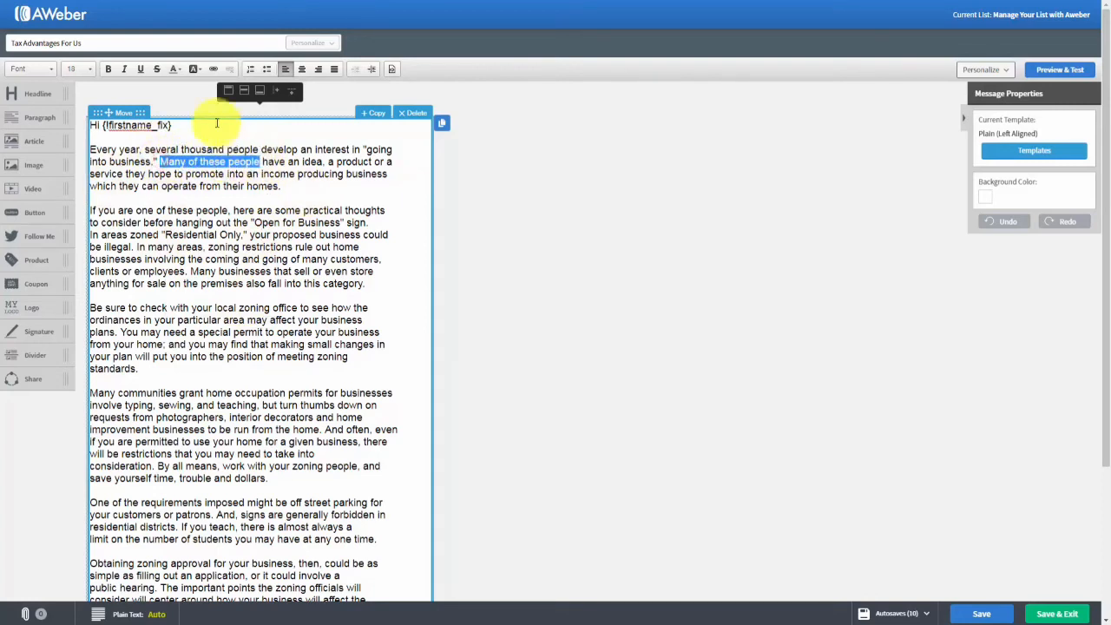
click(183, 73)
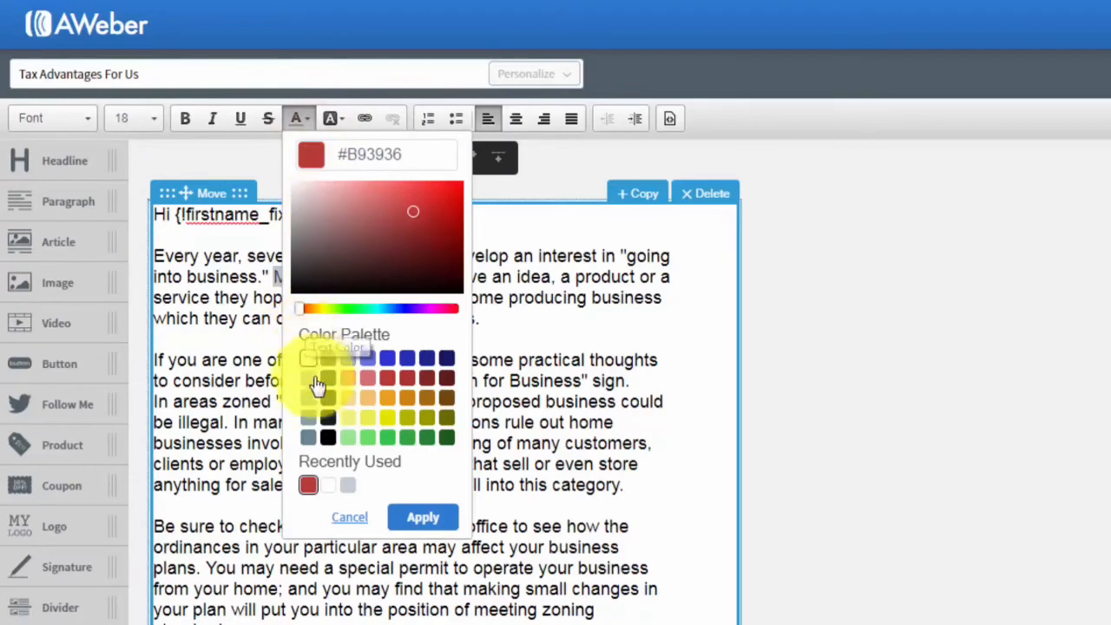
click(327, 437)
click(423, 519)
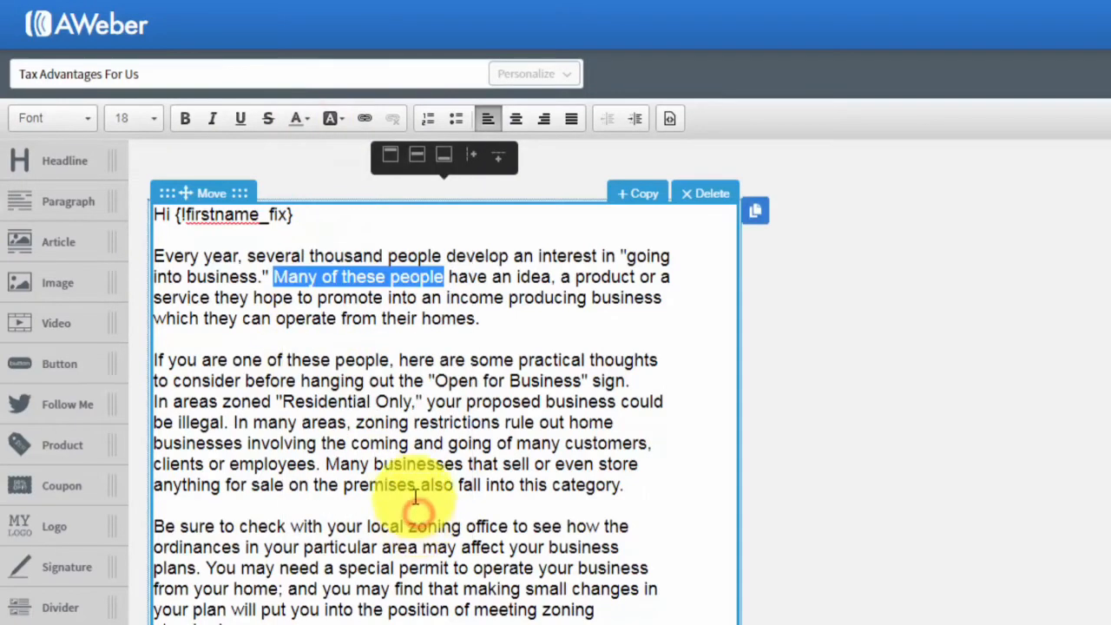
click(415, 399)
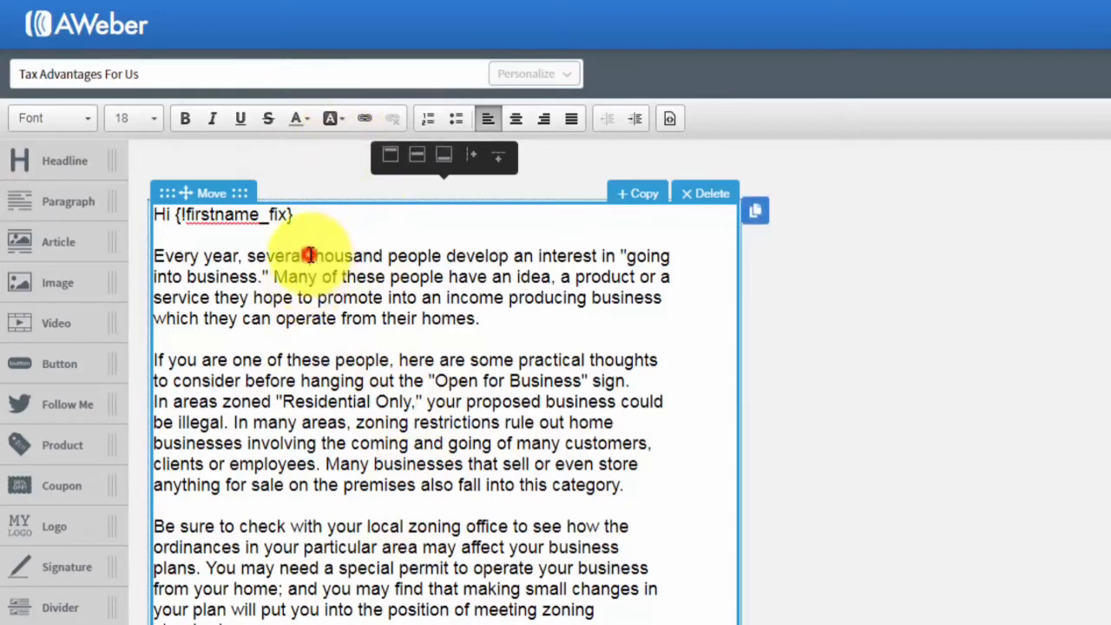
drag(310, 256, 507, 252)
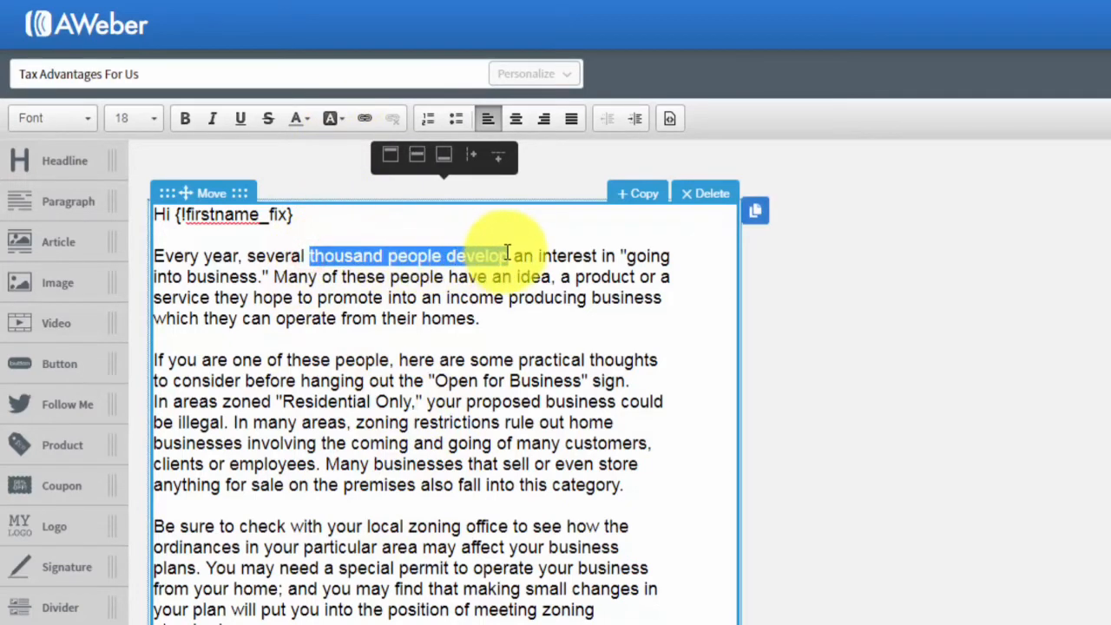
click(344, 121)
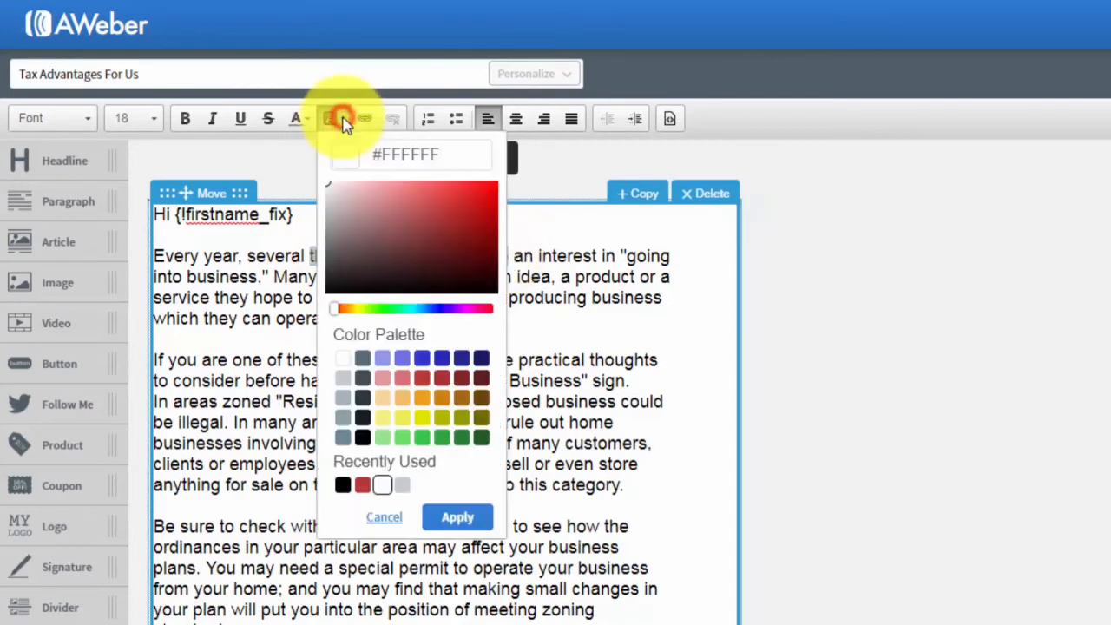
click(382, 420)
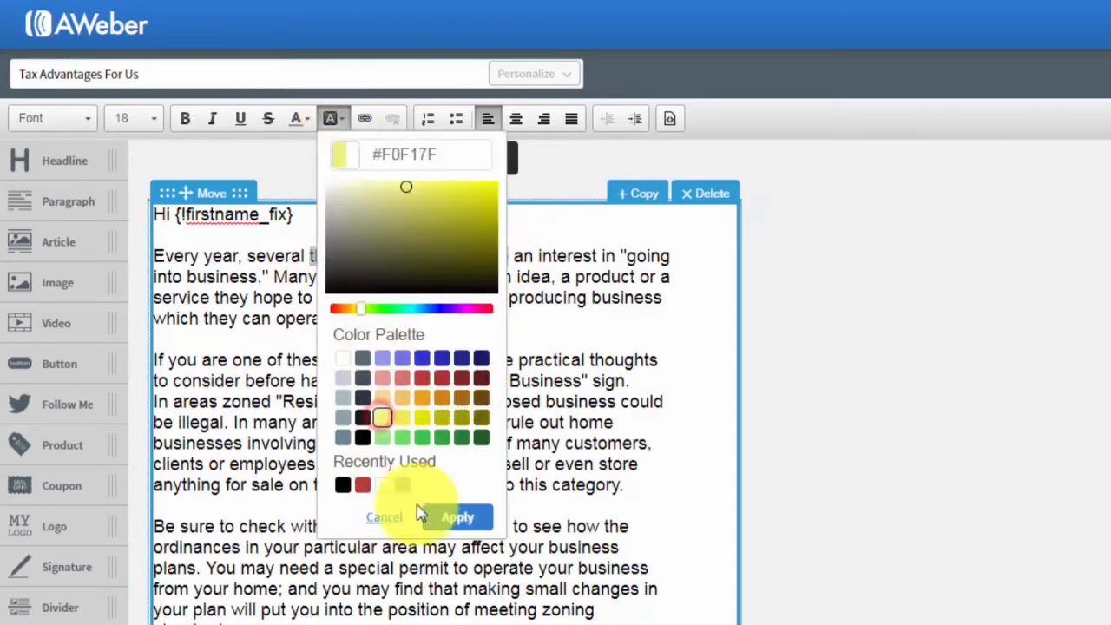
click(457, 517)
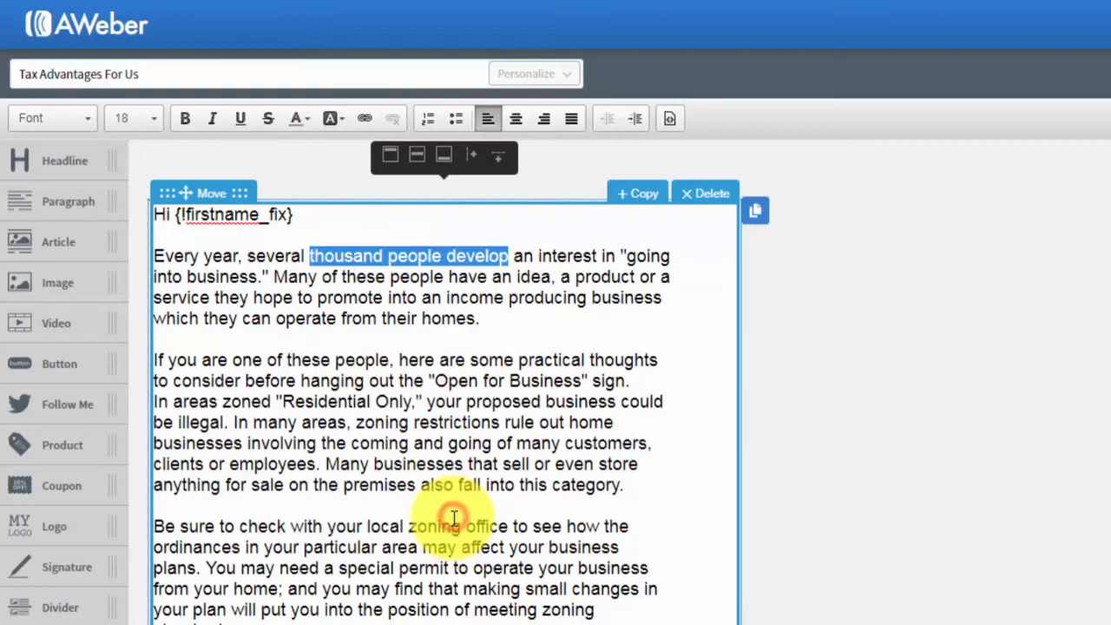
click(469, 401)
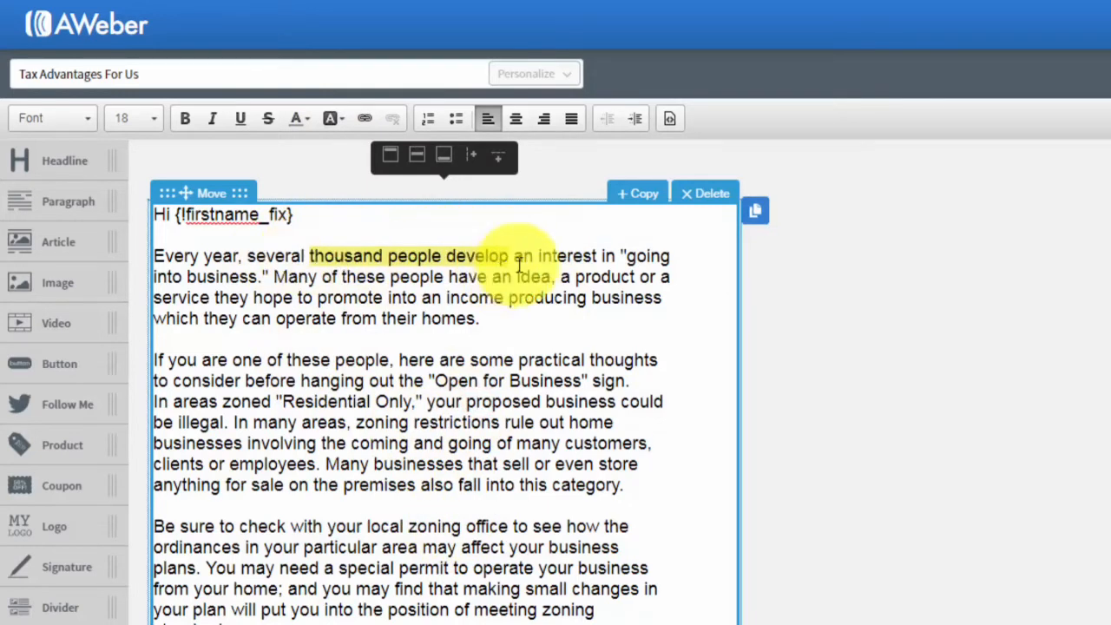
drag(513, 254, 310, 256)
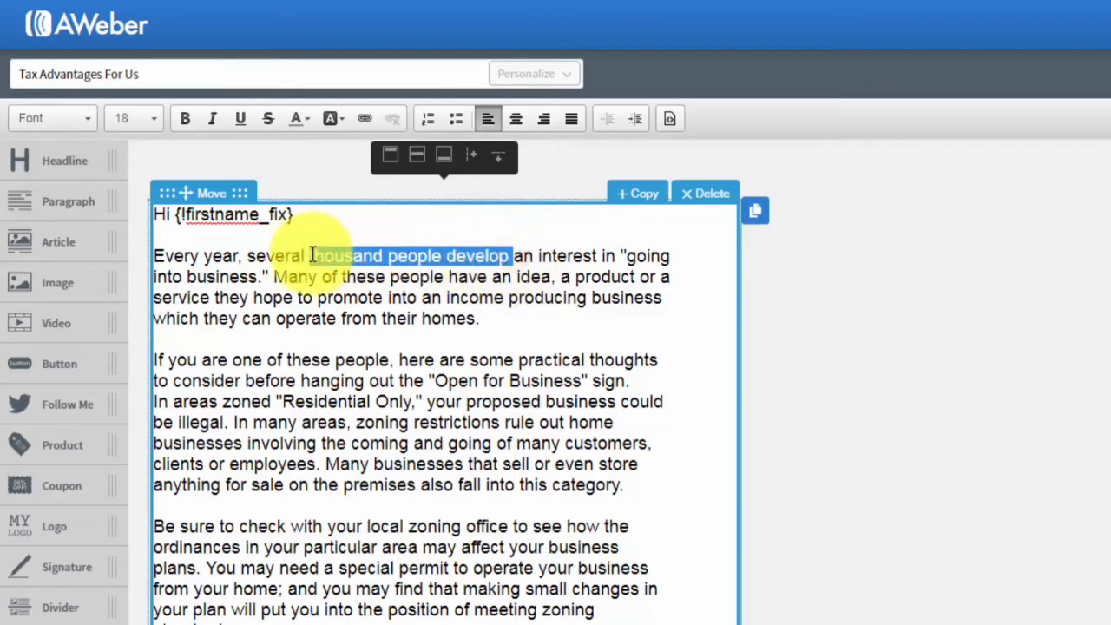
click(345, 121)
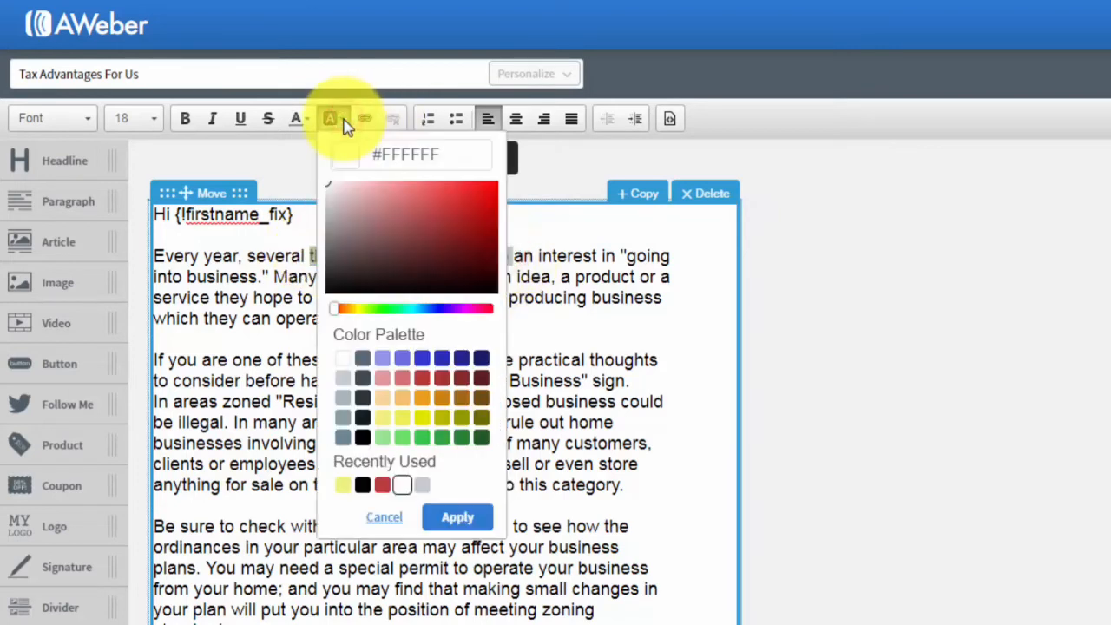
click(335, 359)
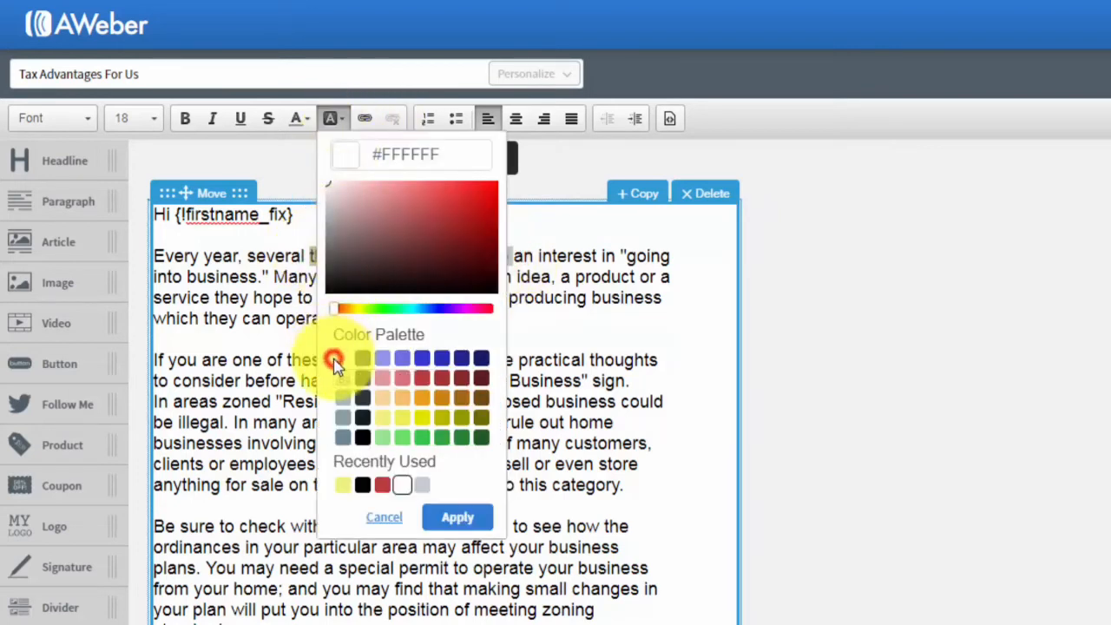
click(449, 519)
click(464, 427)
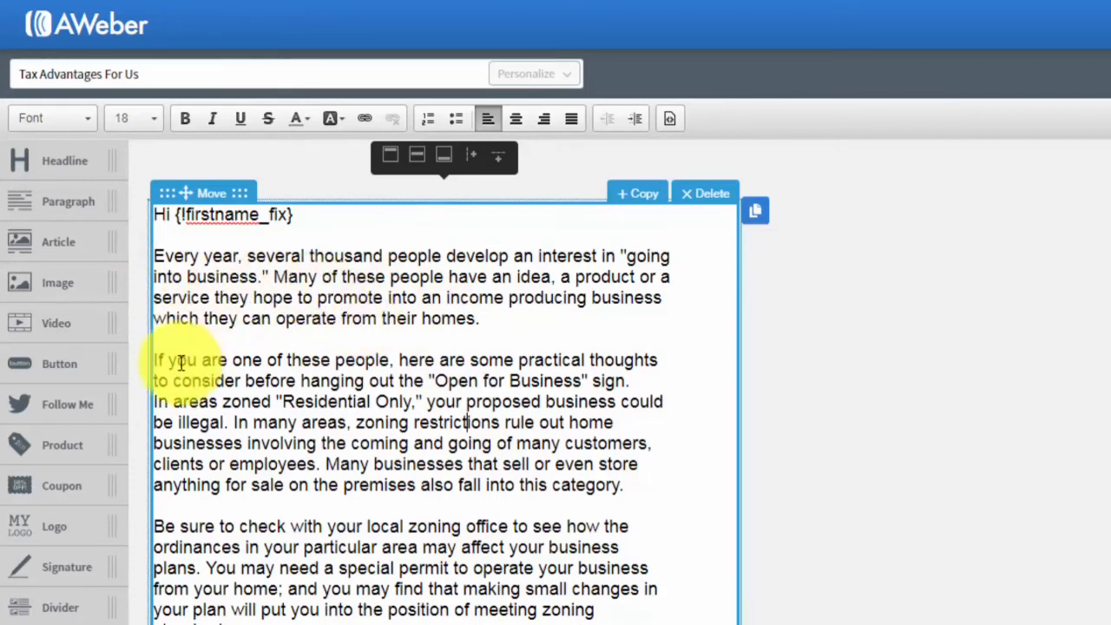
drag(155, 256, 461, 322)
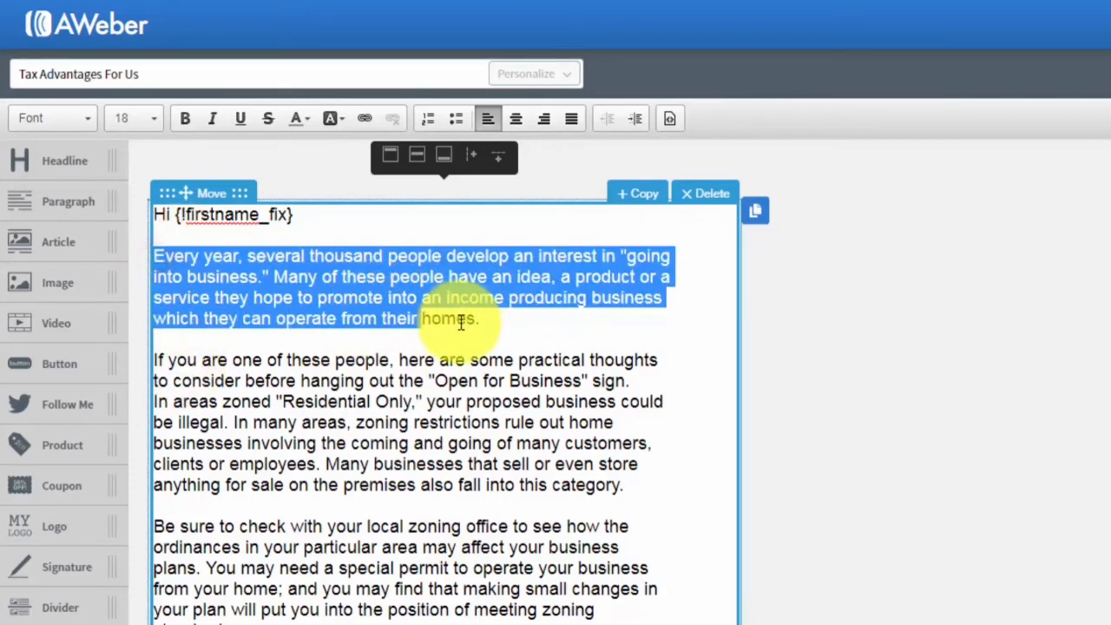
drag(461, 322, 493, 327)
click(428, 118)
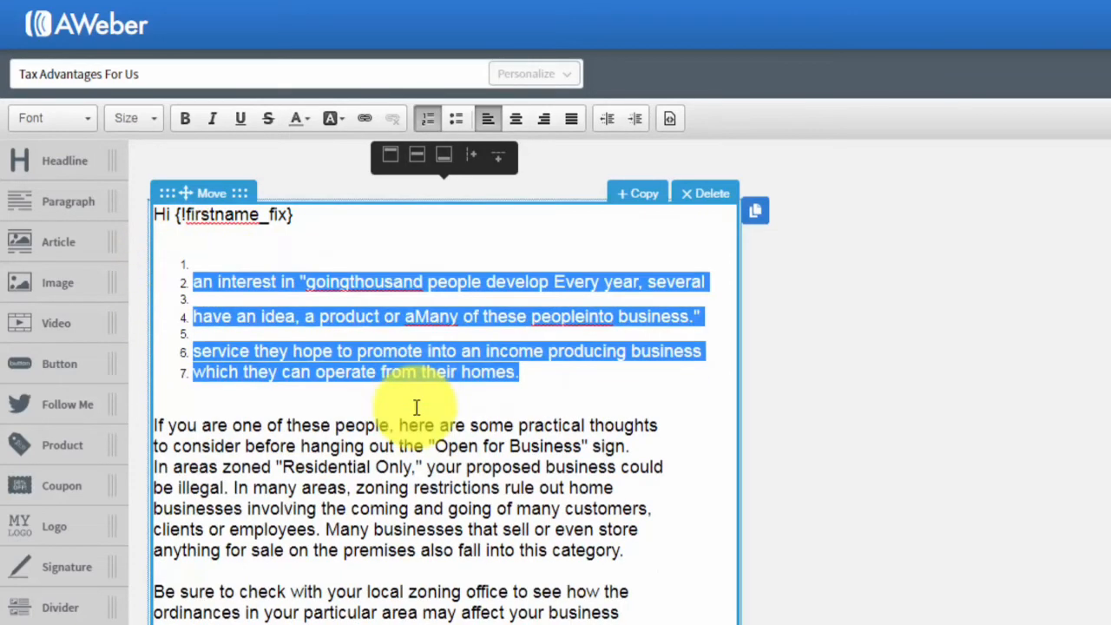
Delete the scrambled opening paragraphs and leave an empty line after the greeting.
click(425, 119)
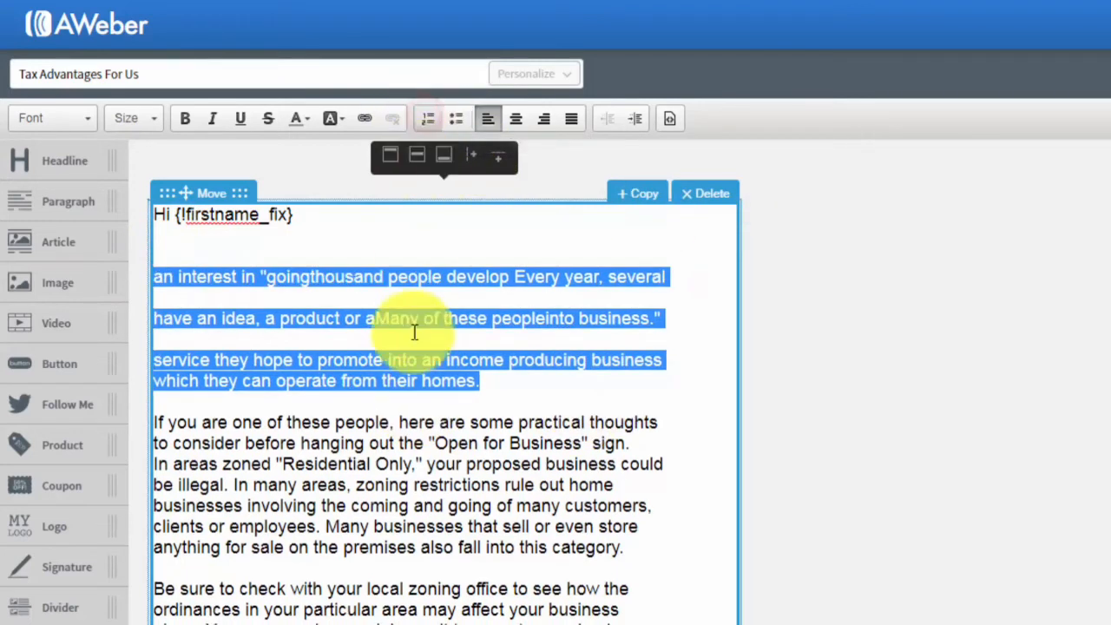
click(401, 359)
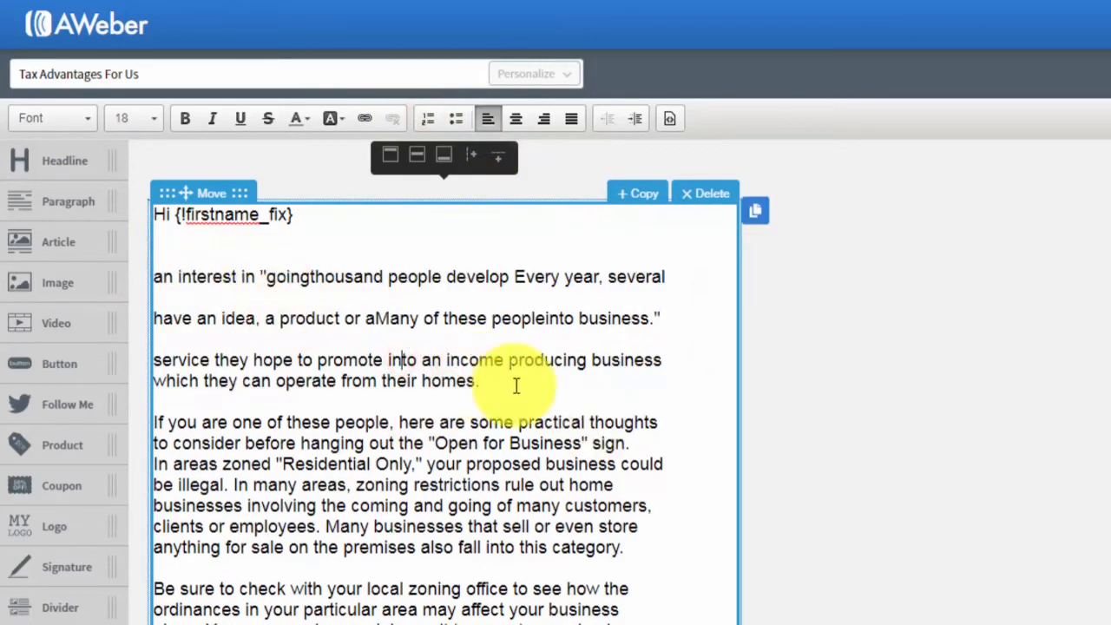
drag(512, 384, 149, 263)
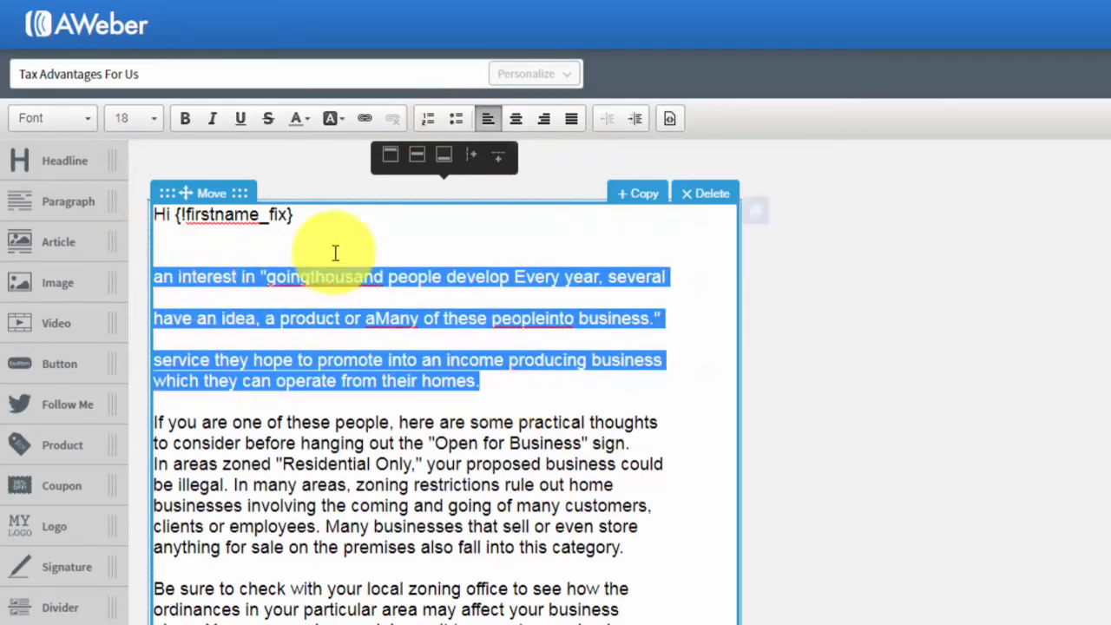
key(BackSpace)
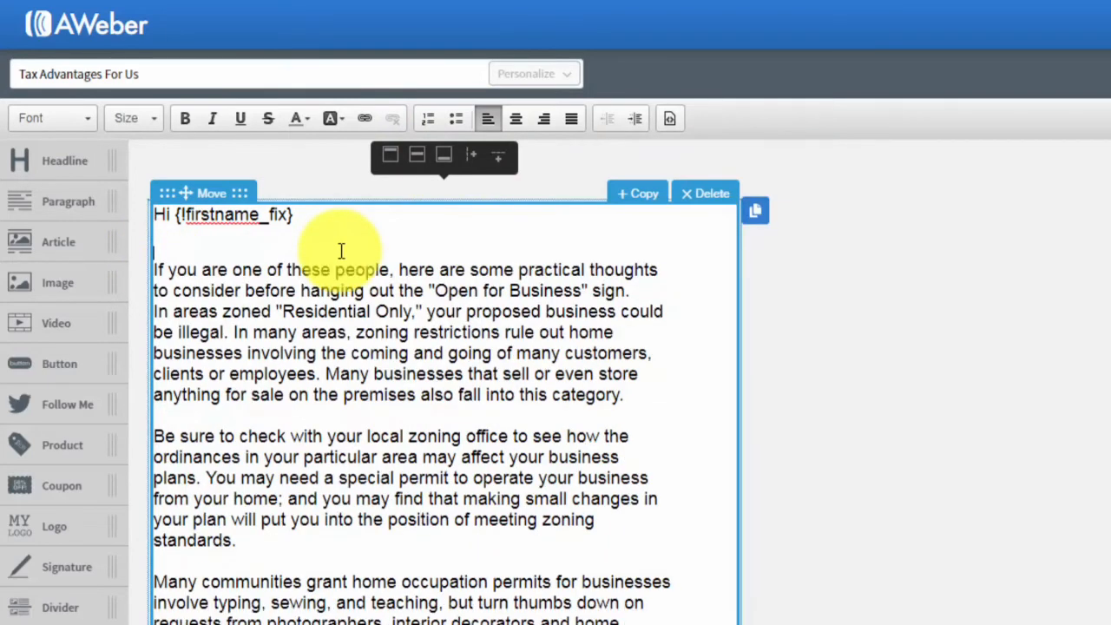
key(BackSpace)
click(379, 314)
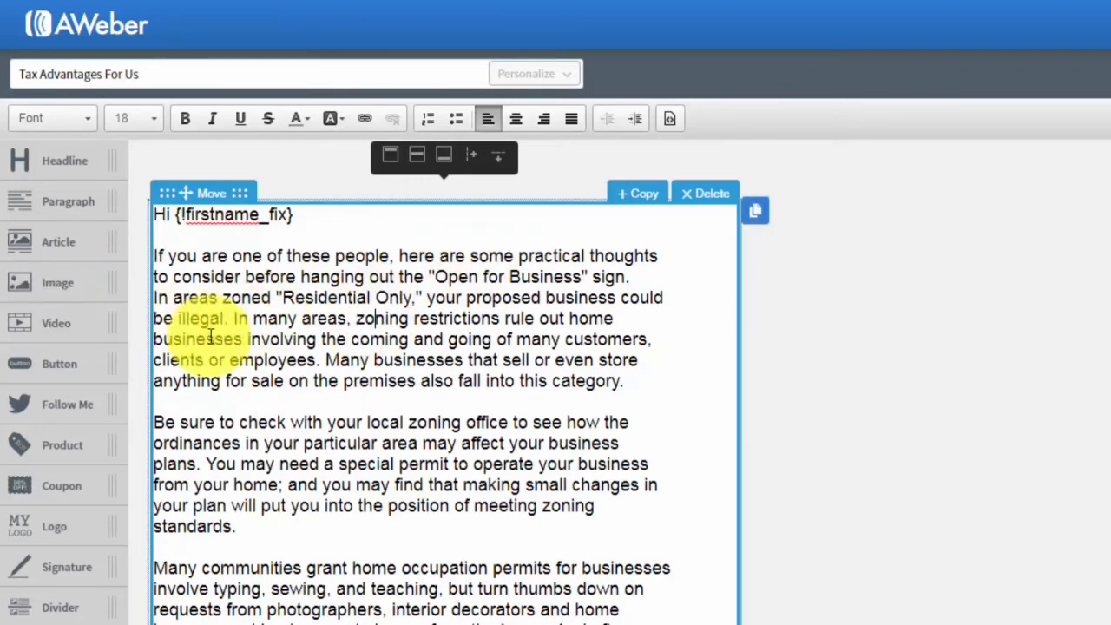
click(395, 356)
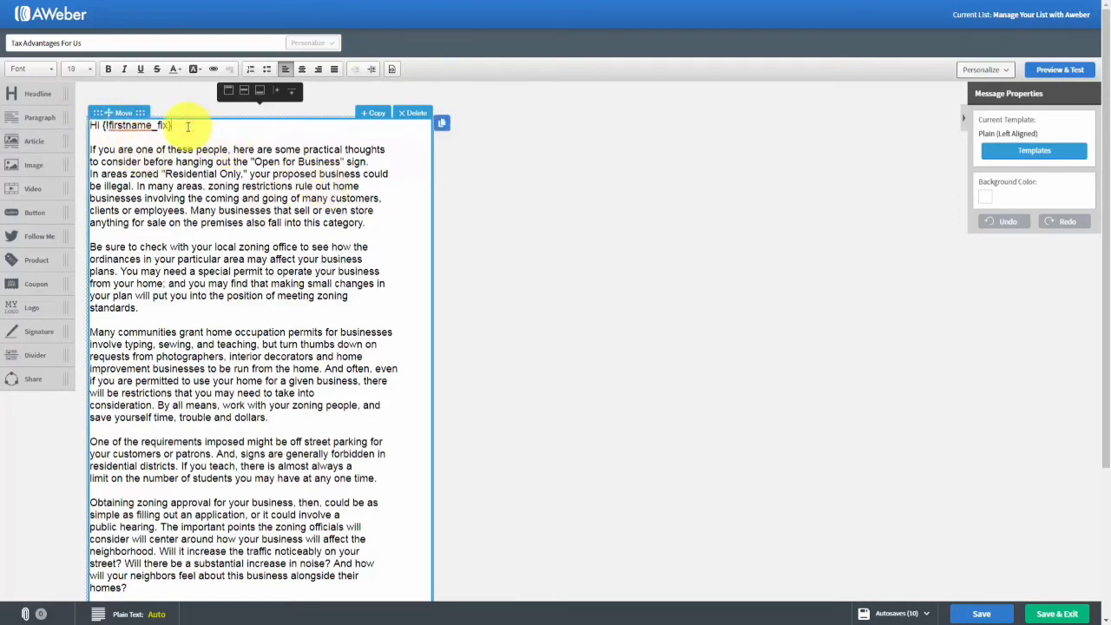
key(Return)
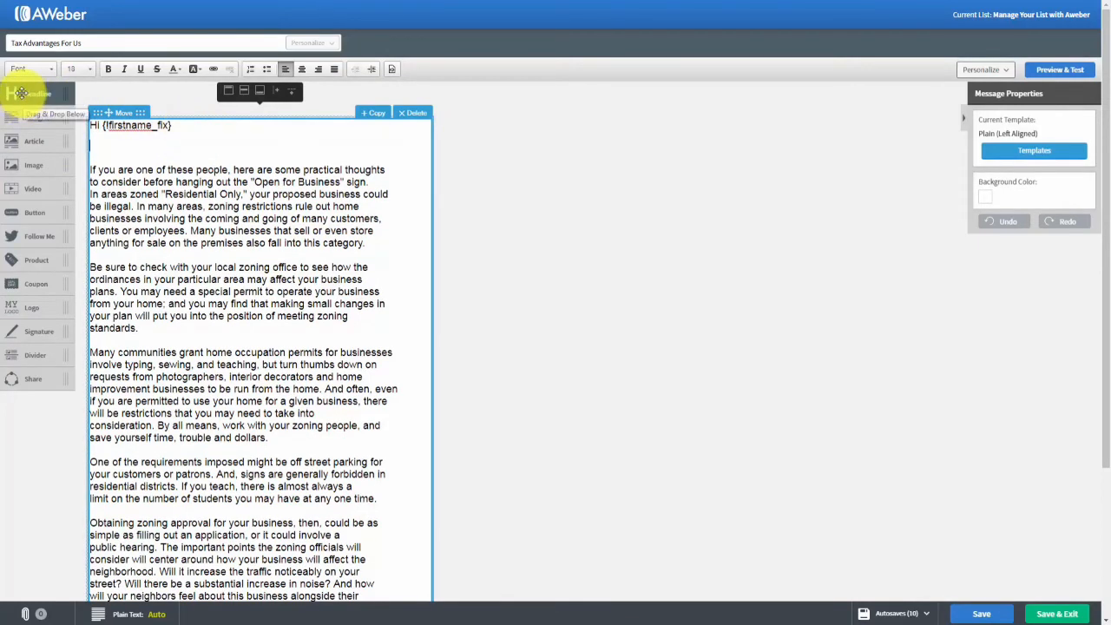
drag(21, 93, 123, 170)
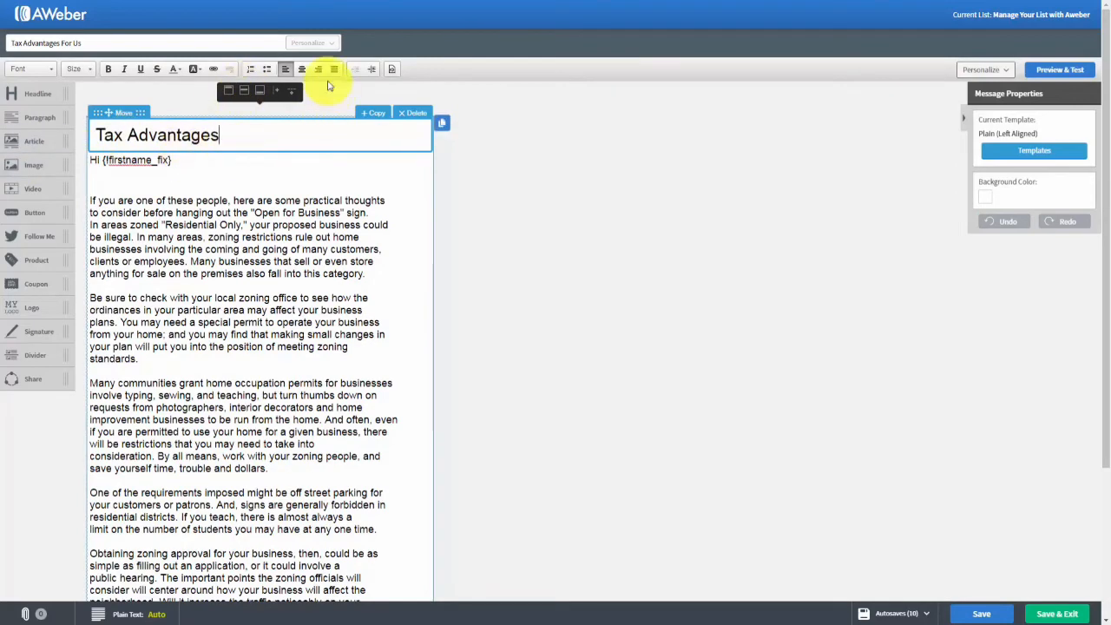
click(415, 114)
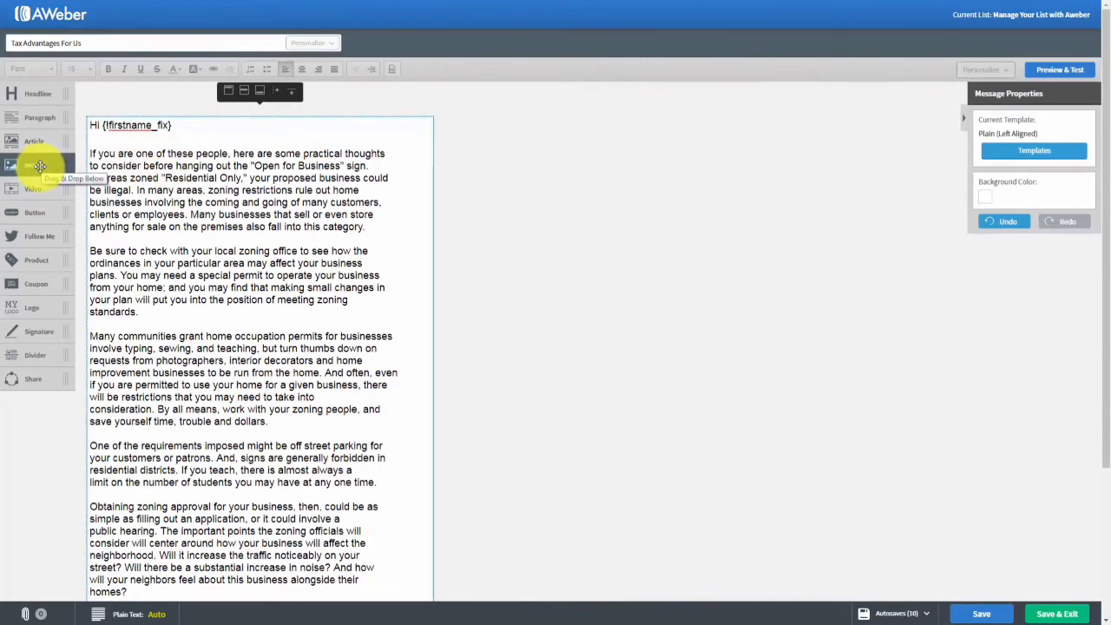
drag(40, 167, 160, 153)
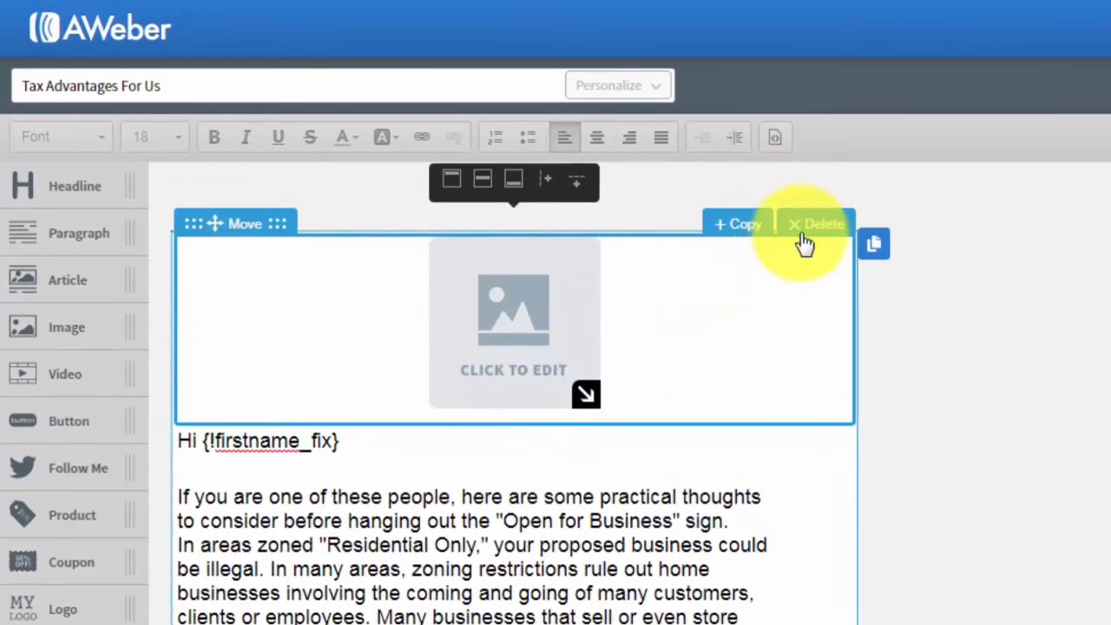
click(808, 227)
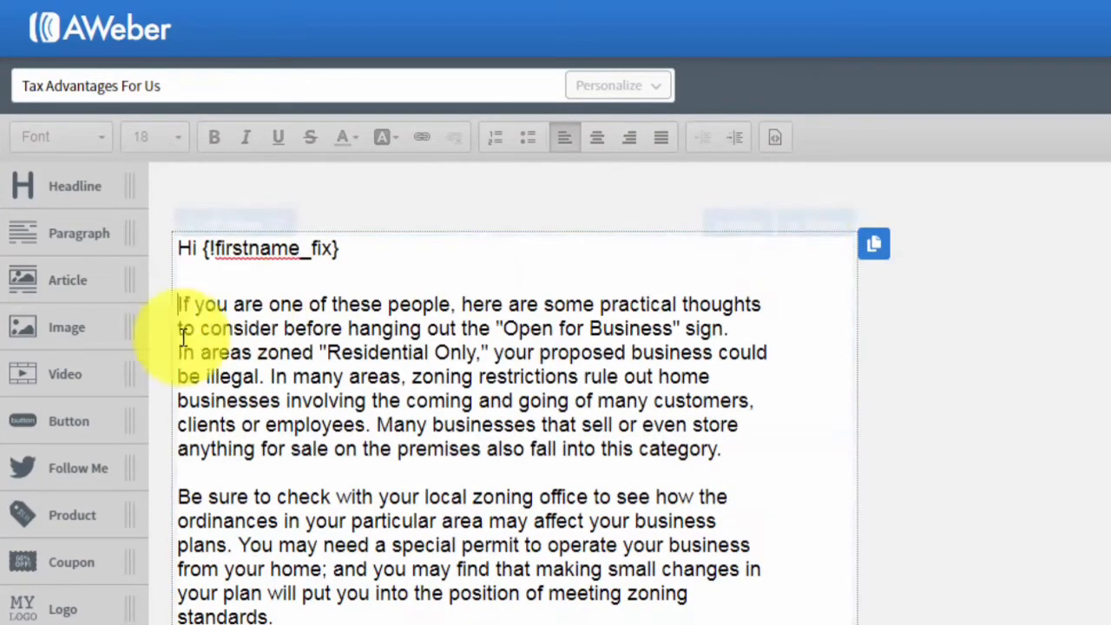
drag(54, 382, 291, 308)
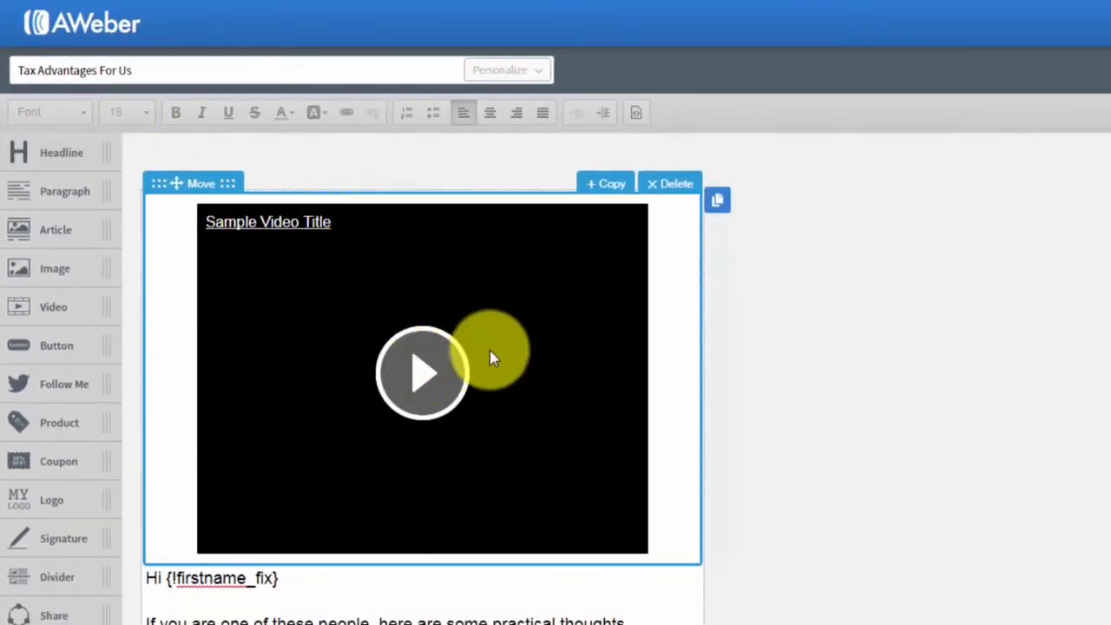
click(407, 321)
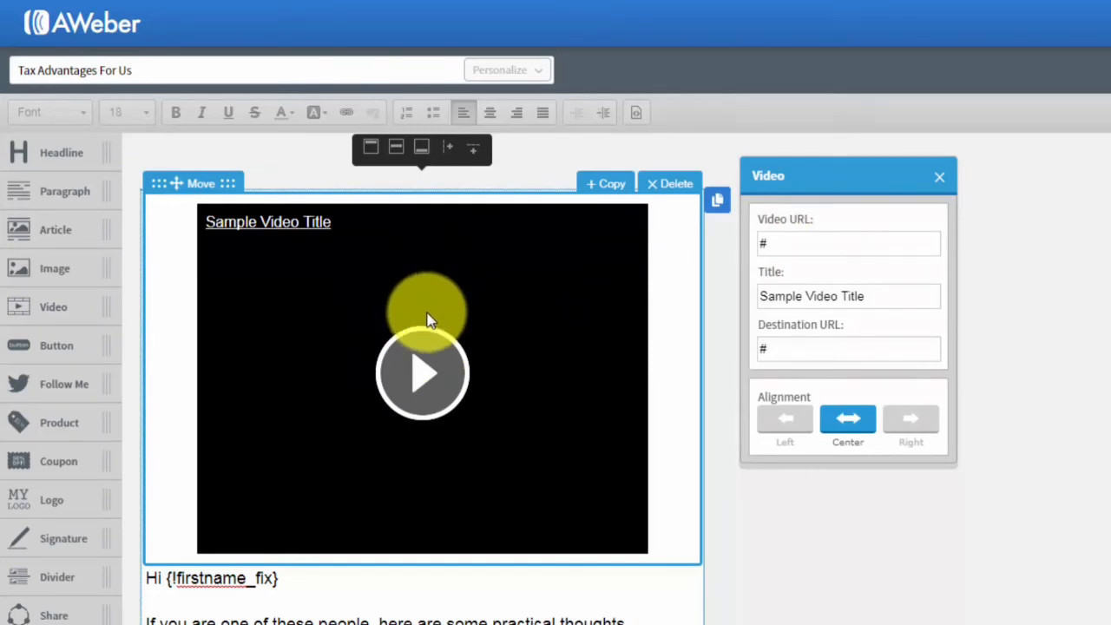
click(913, 273)
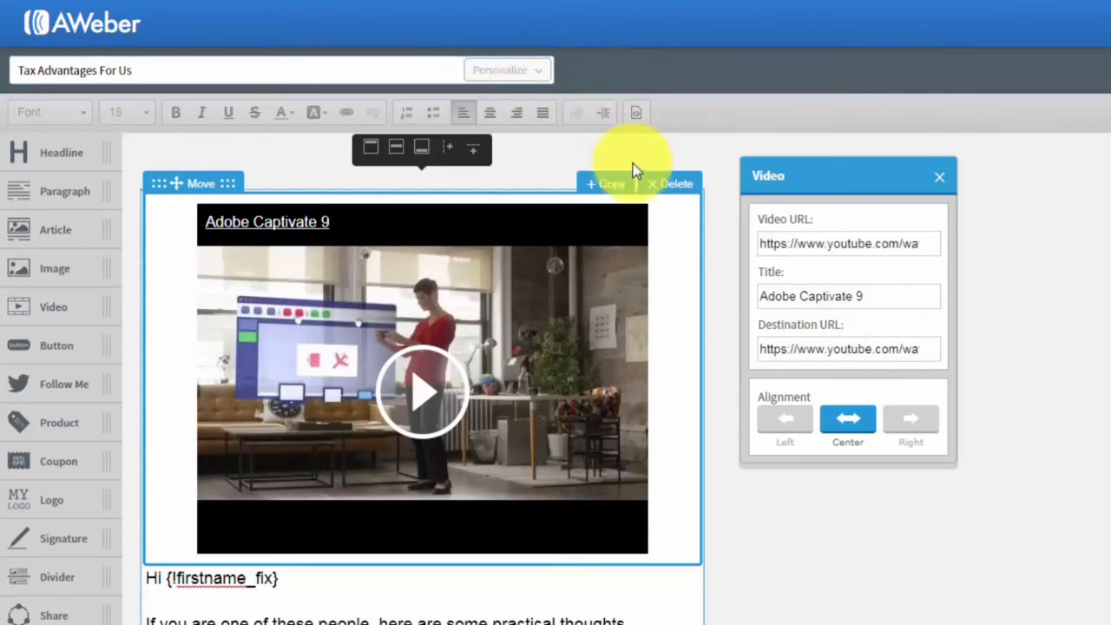
click(662, 188)
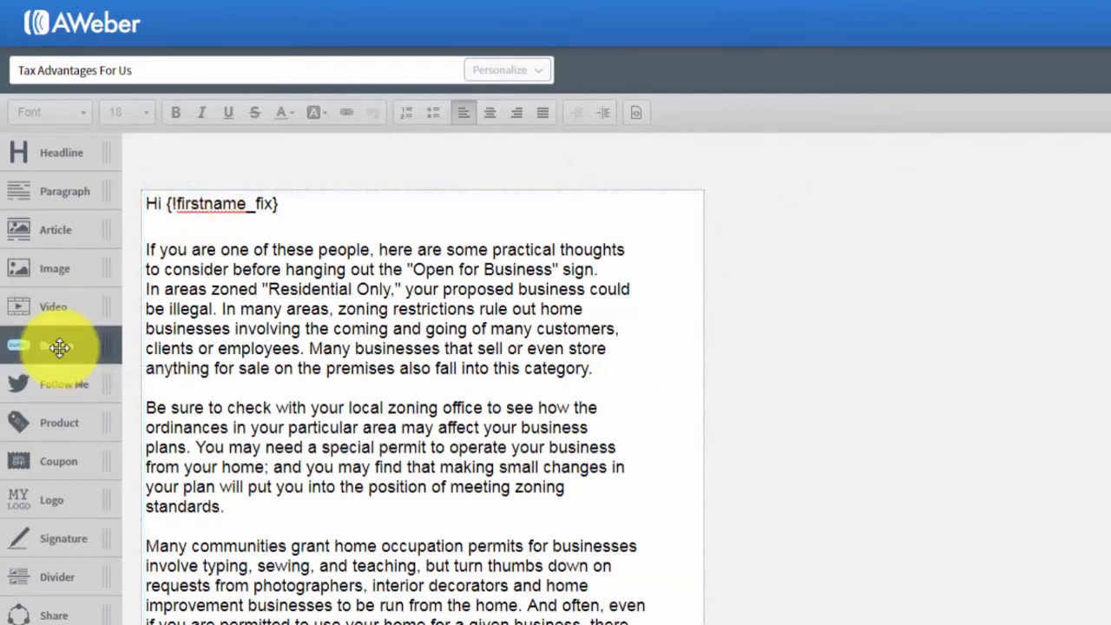
Add a Click Here! button block above the greeting, then delete it.
drag(59, 346, 294, 255)
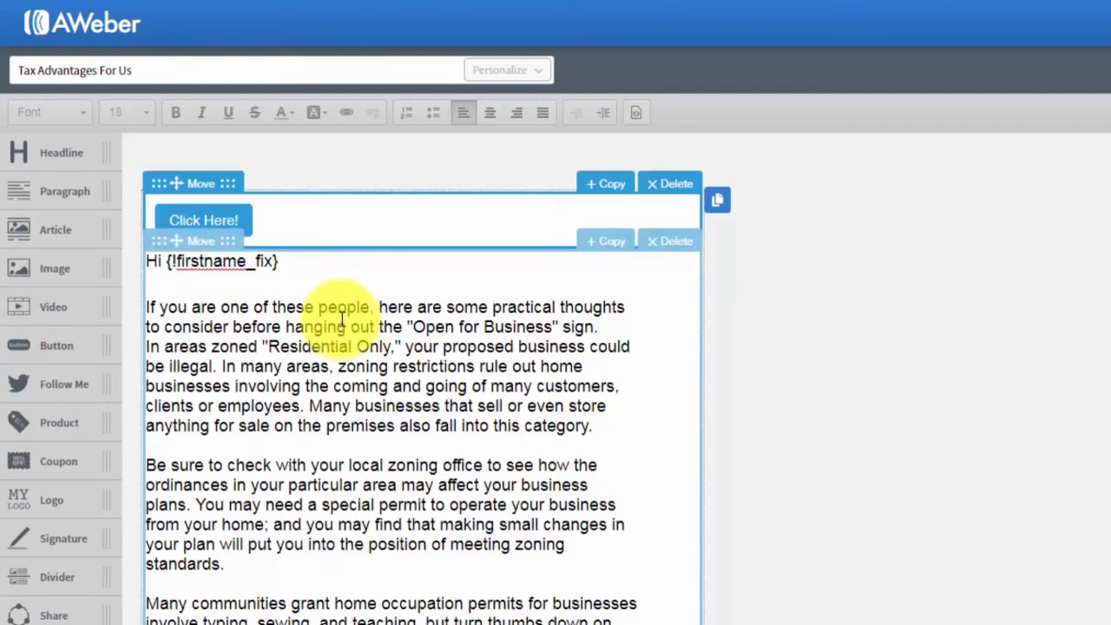
click(217, 220)
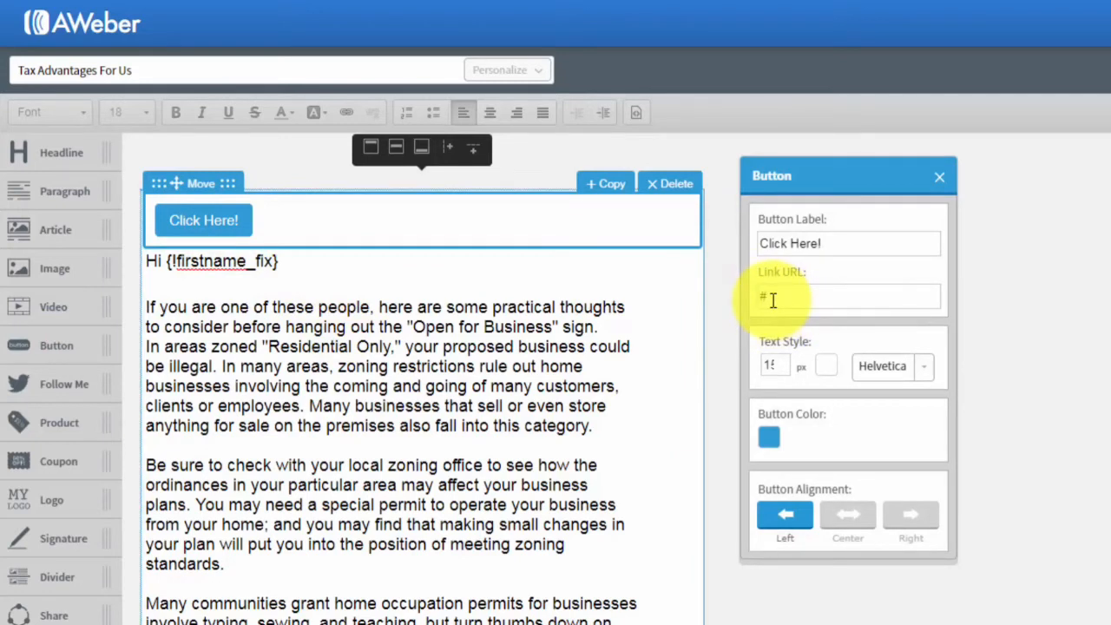
click(941, 178)
click(676, 183)
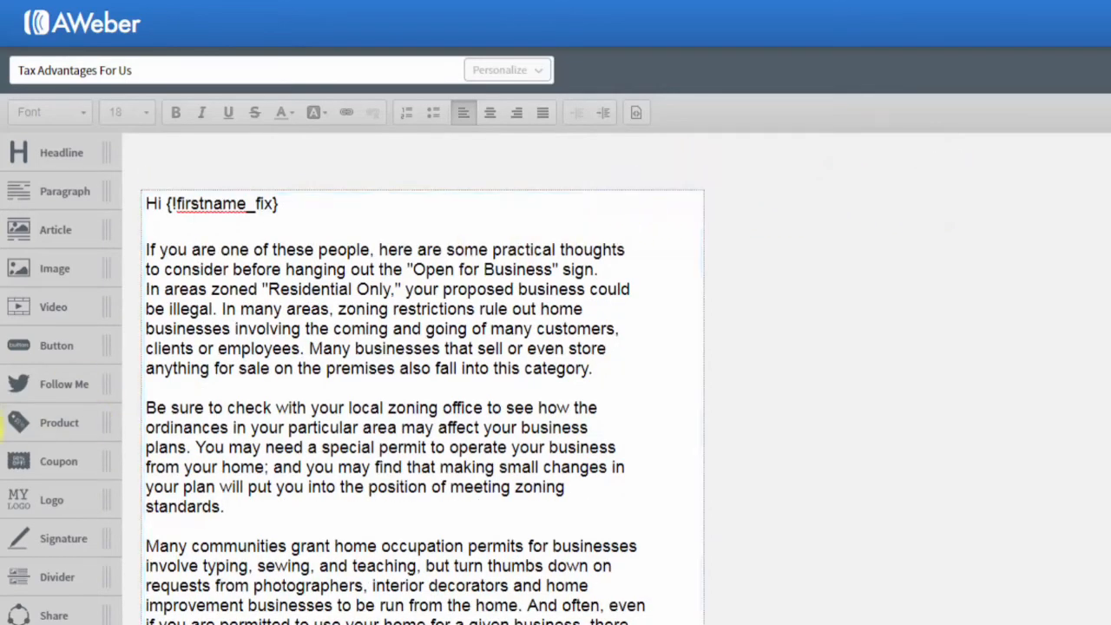
Add a social Follow block above the greeting, then delete it.
drag(36, 387, 183, 241)
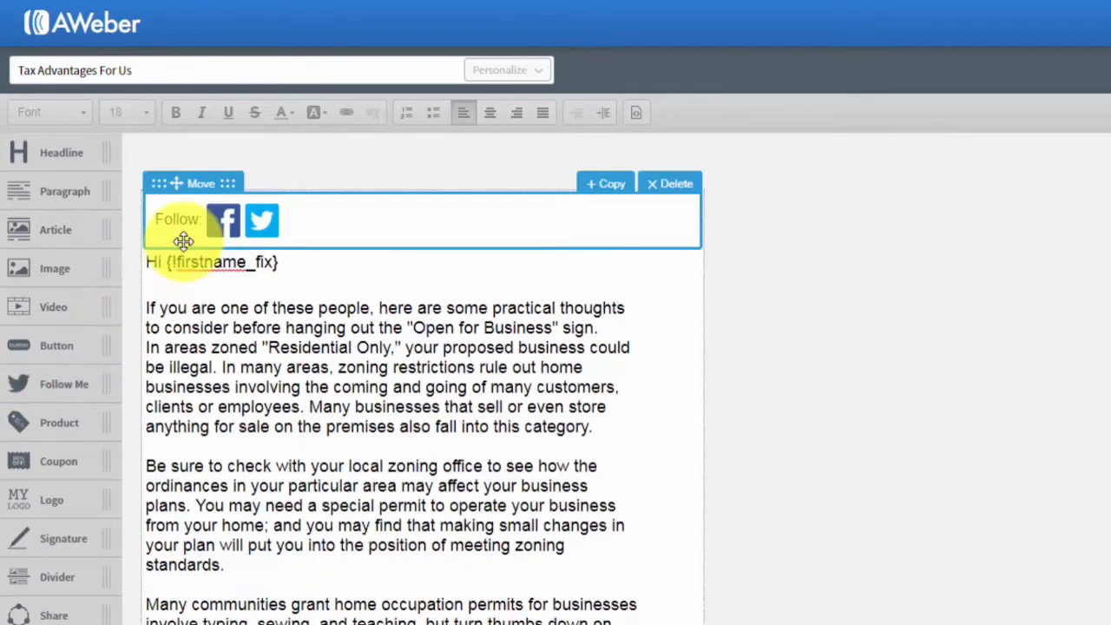
click(228, 223)
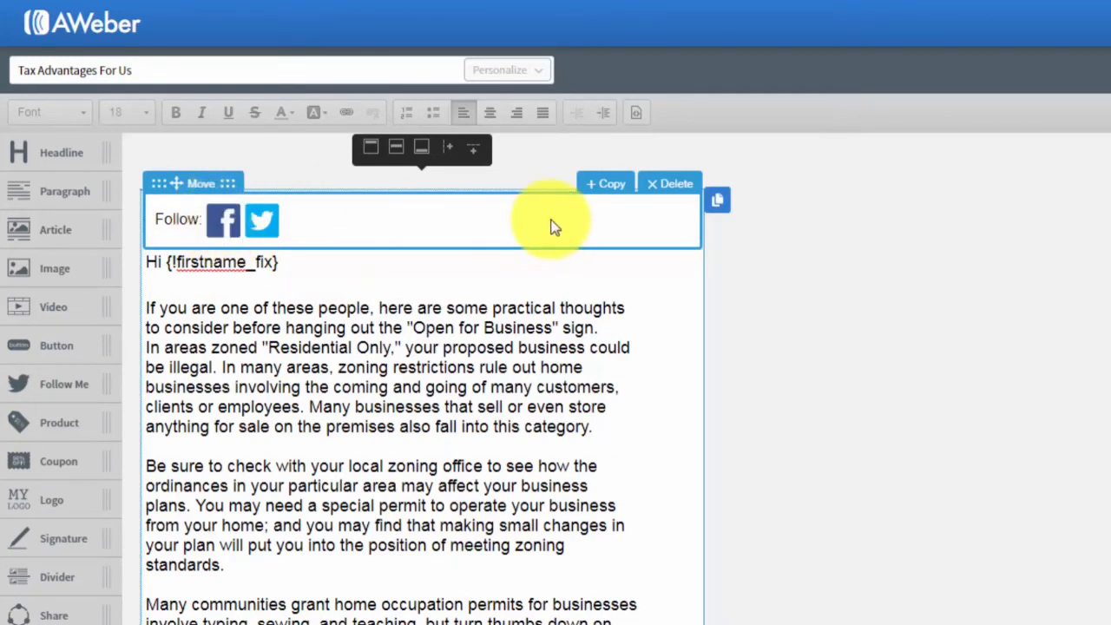
click(663, 193)
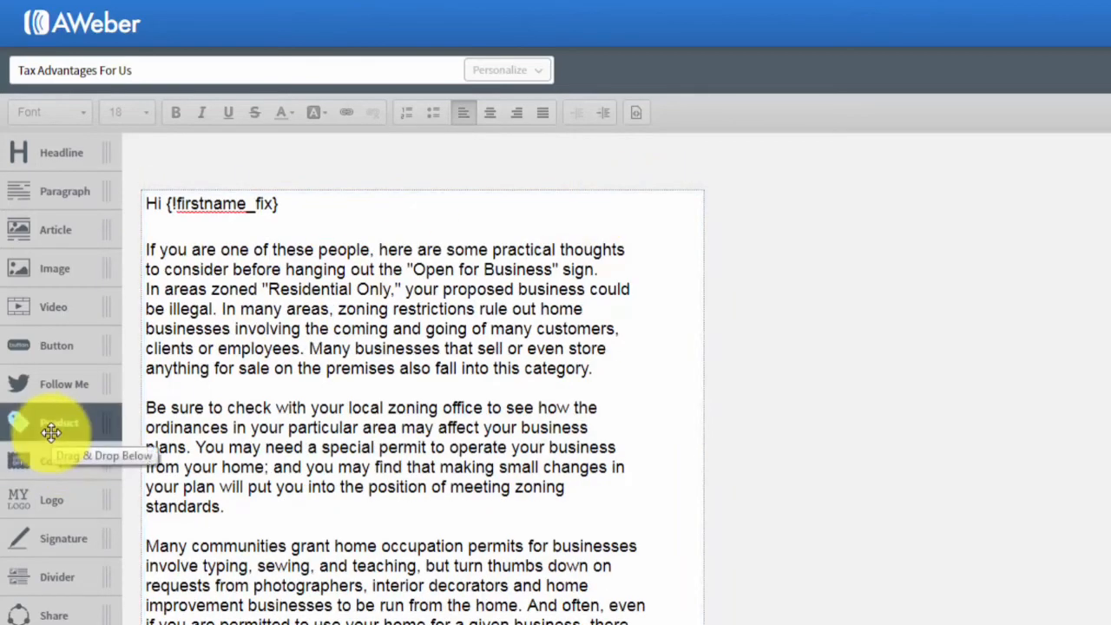
drag(50, 430, 265, 262)
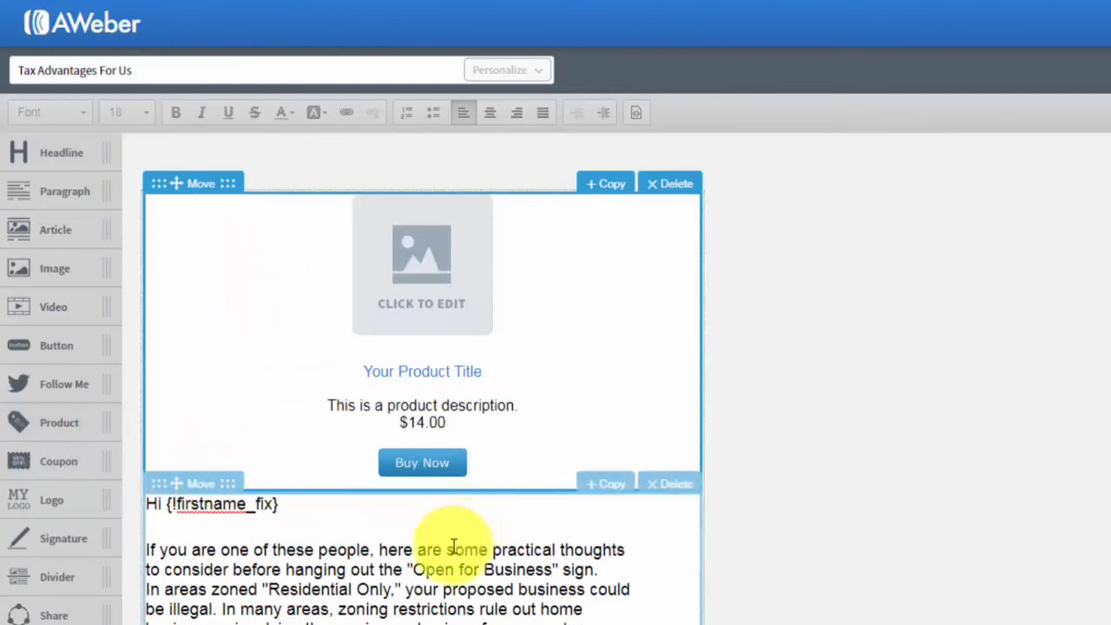
click(421, 298)
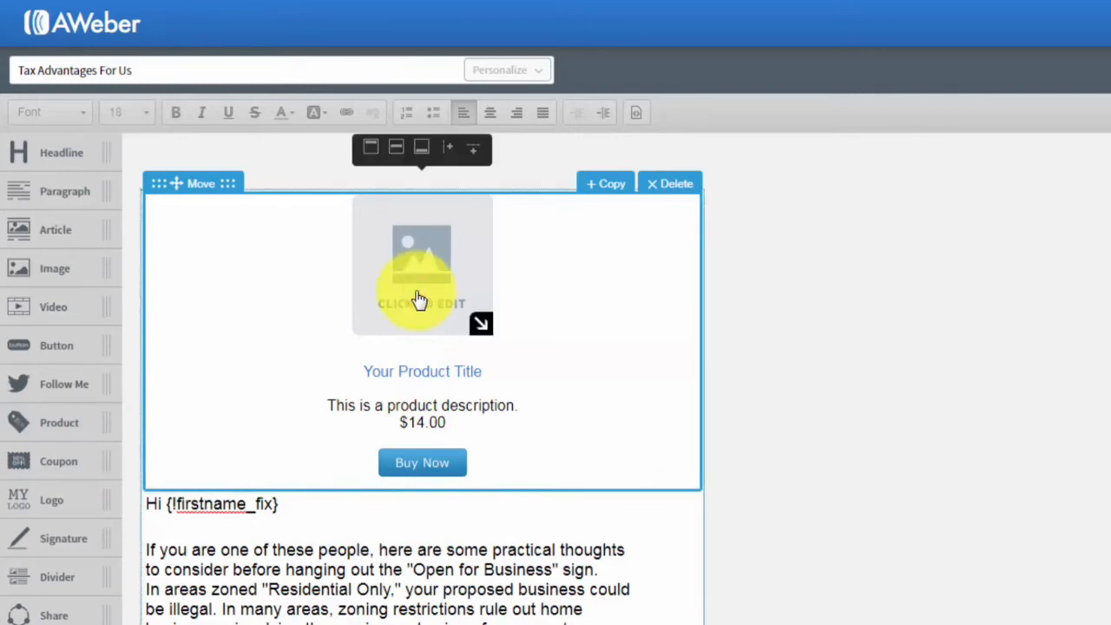
click(417, 297)
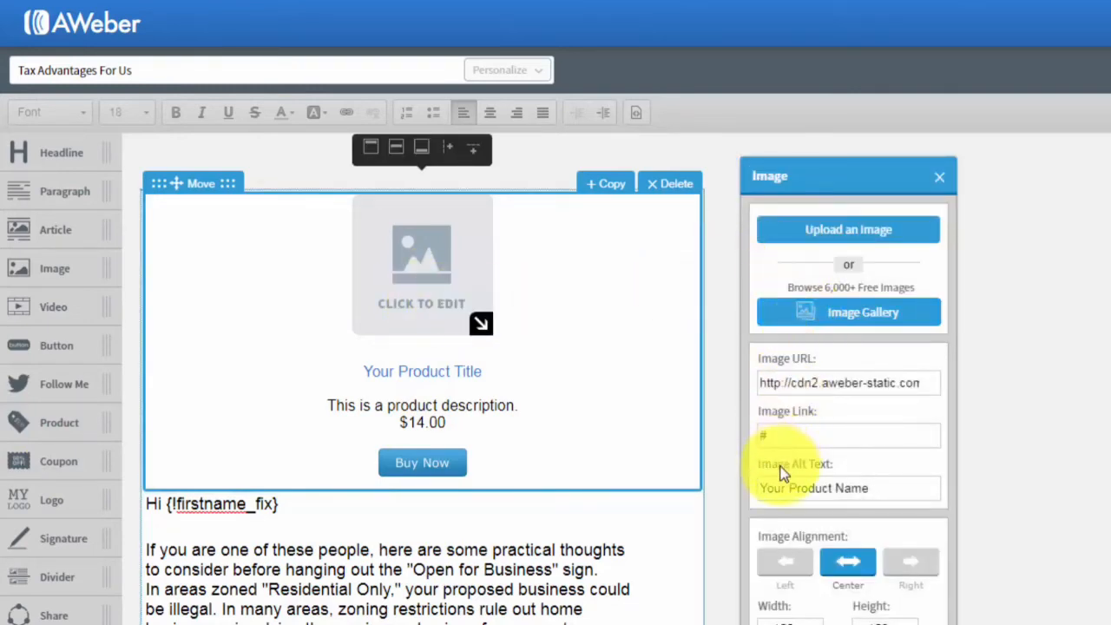
click(938, 178)
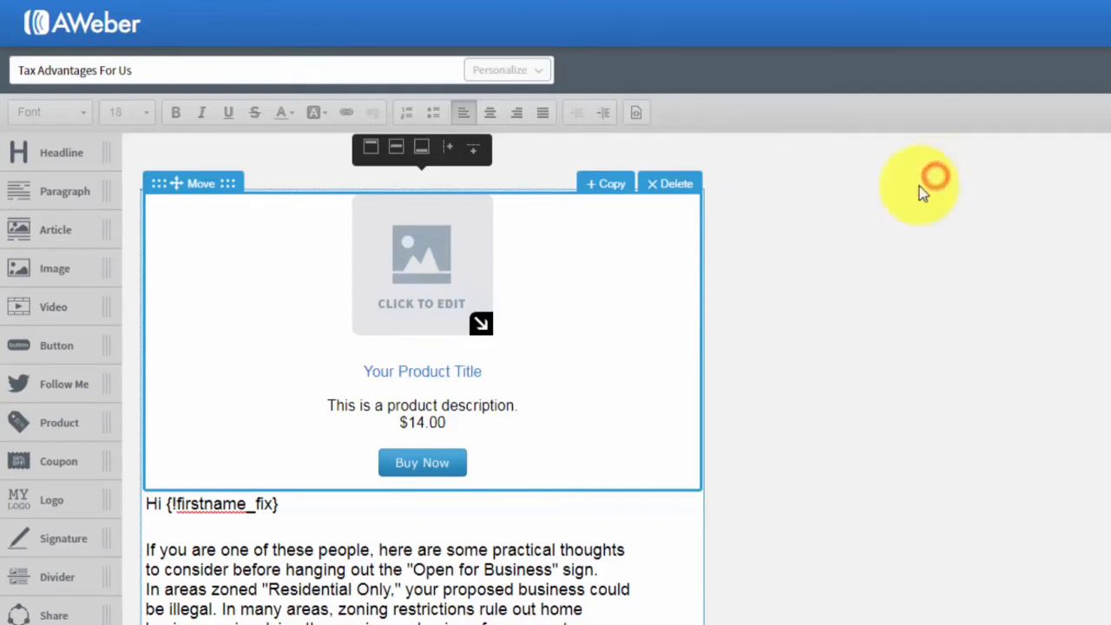
click(465, 374)
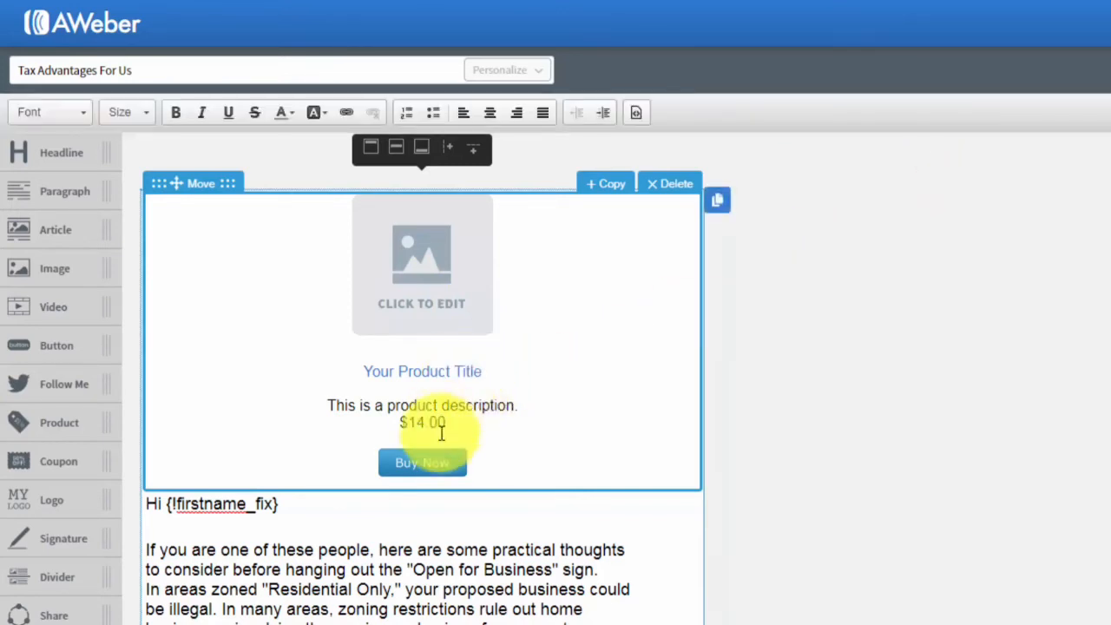
click(433, 460)
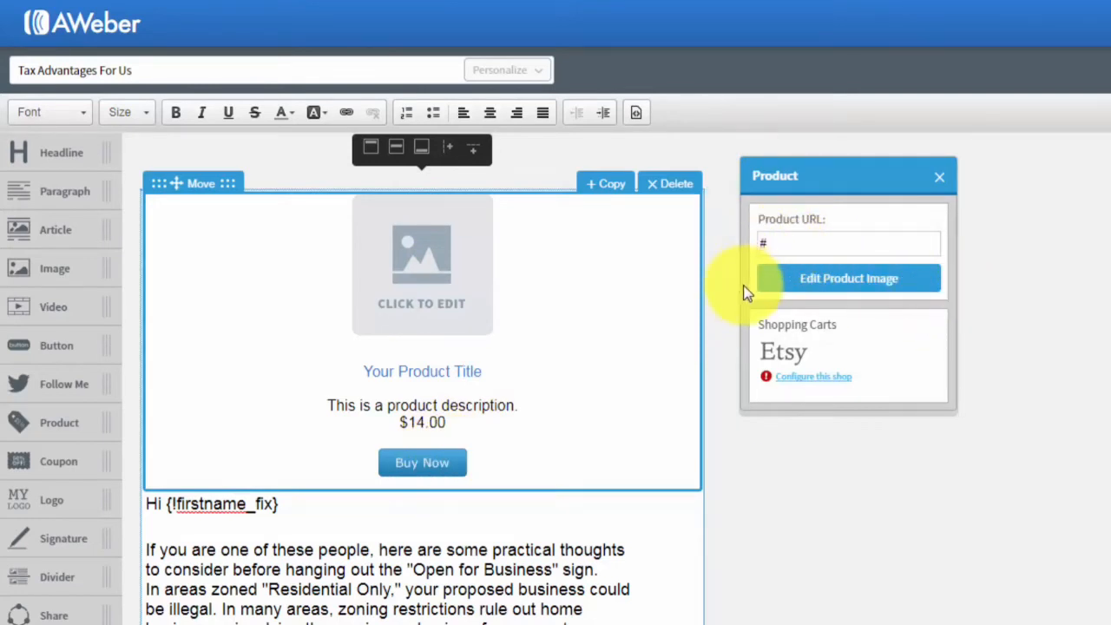
click(937, 178)
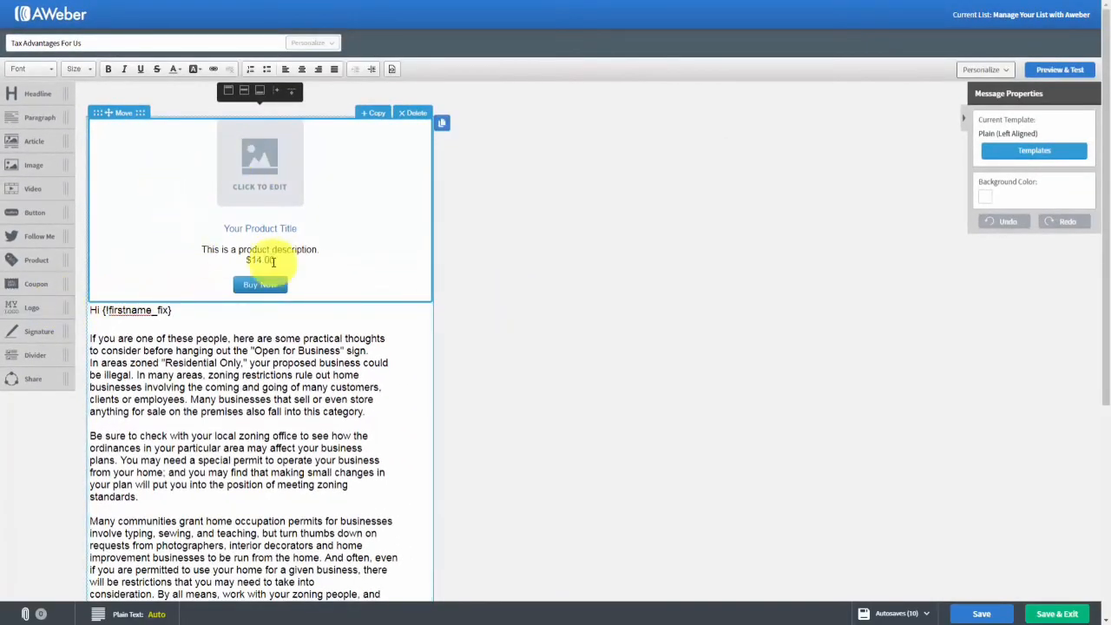
click(410, 113)
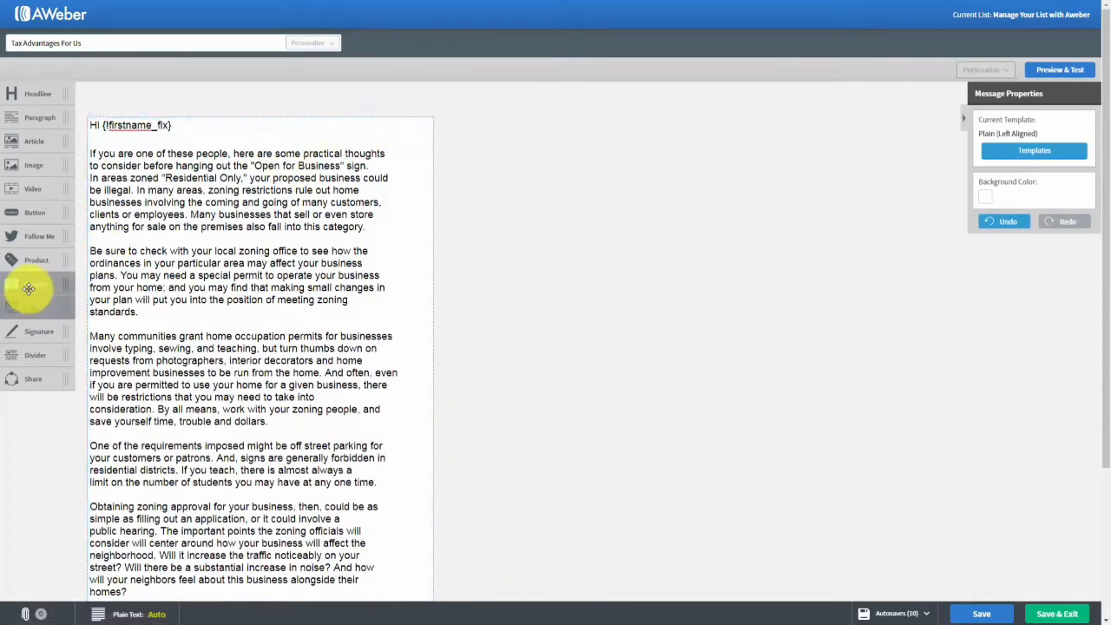
drag(26, 284, 237, 159)
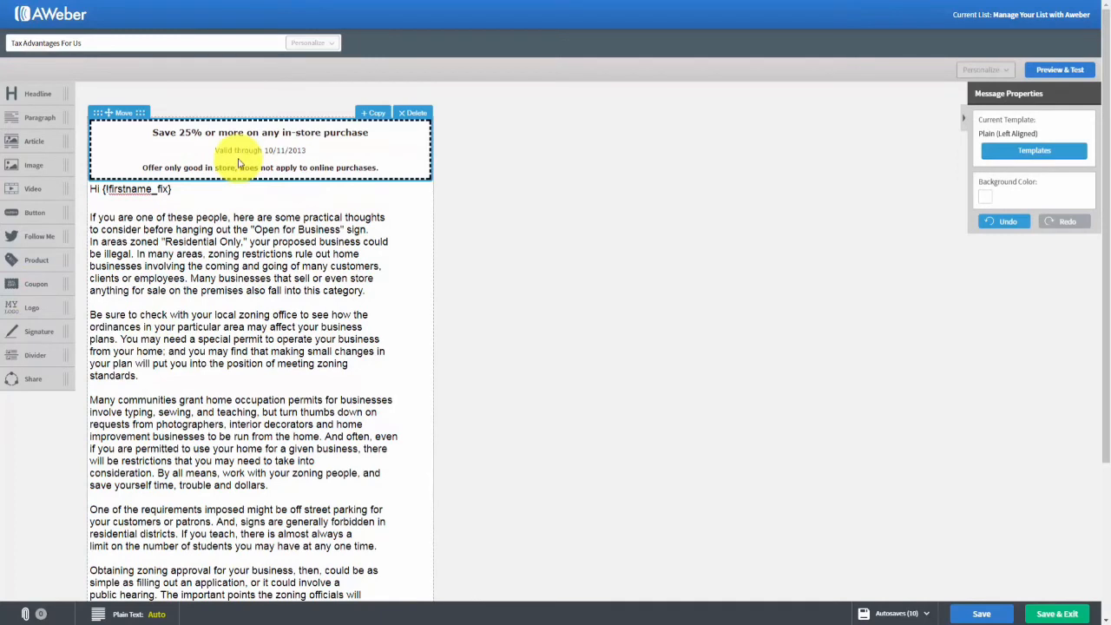
click(262, 149)
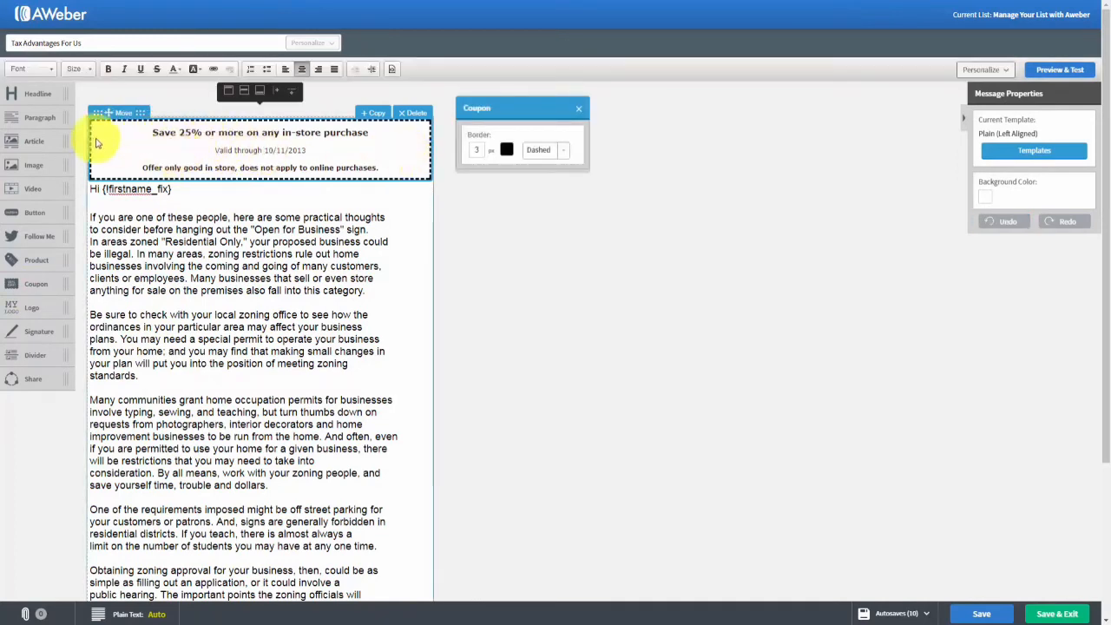
click(576, 109)
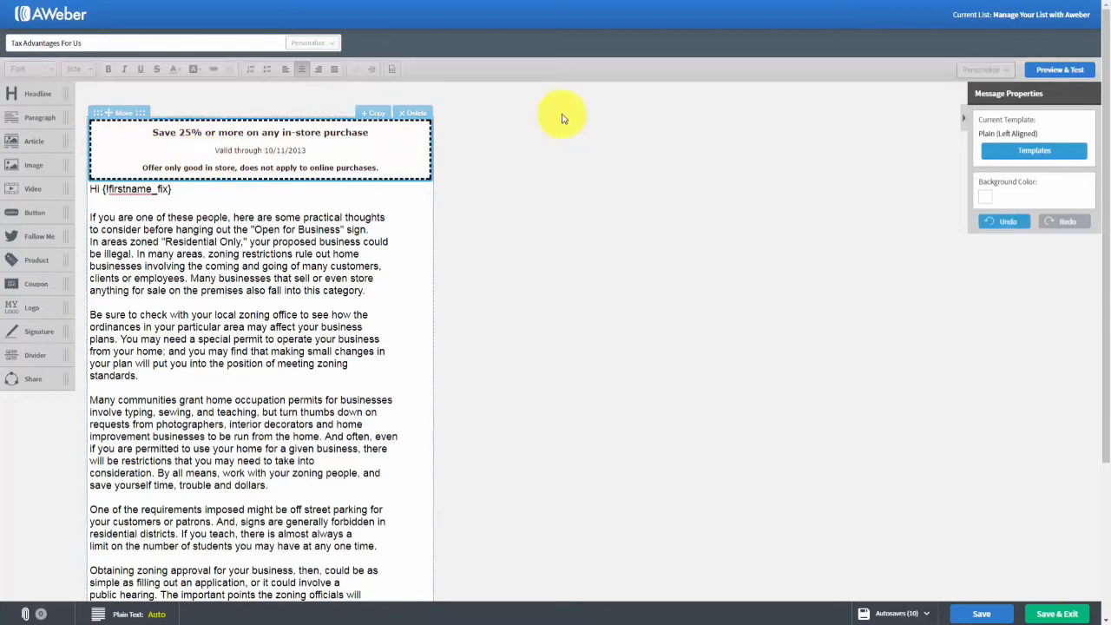
click(404, 116)
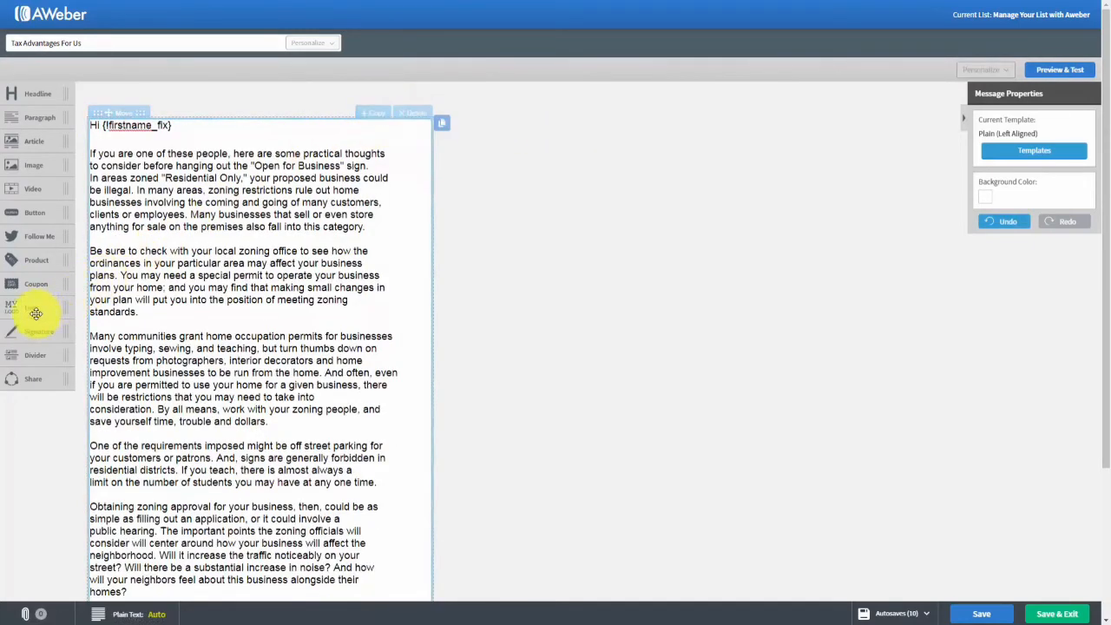
drag(30, 312, 141, 173)
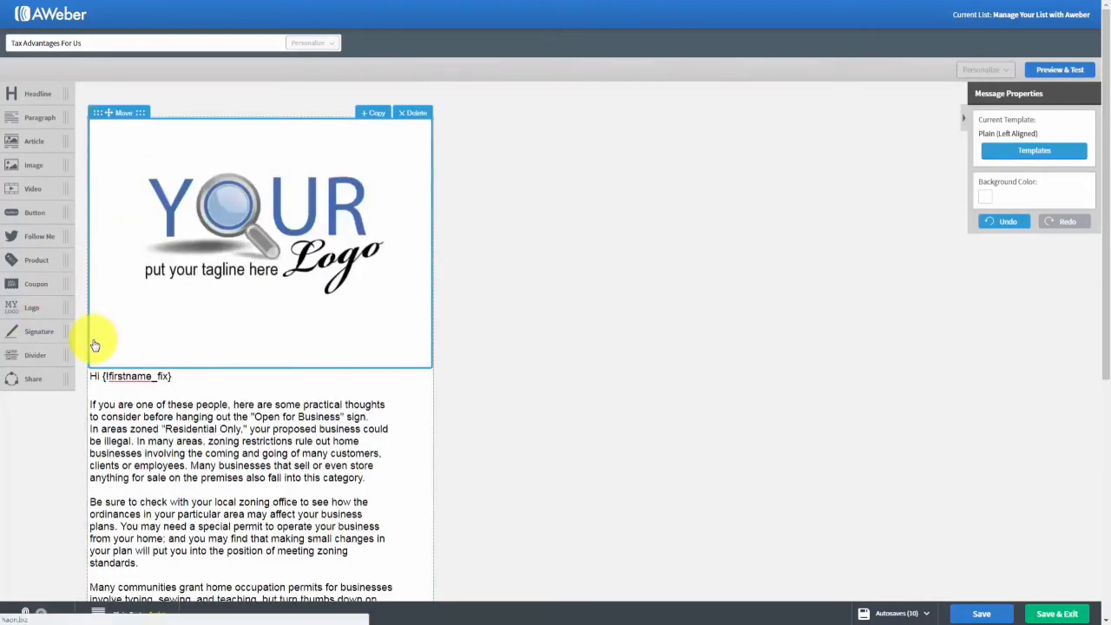
click(256, 240)
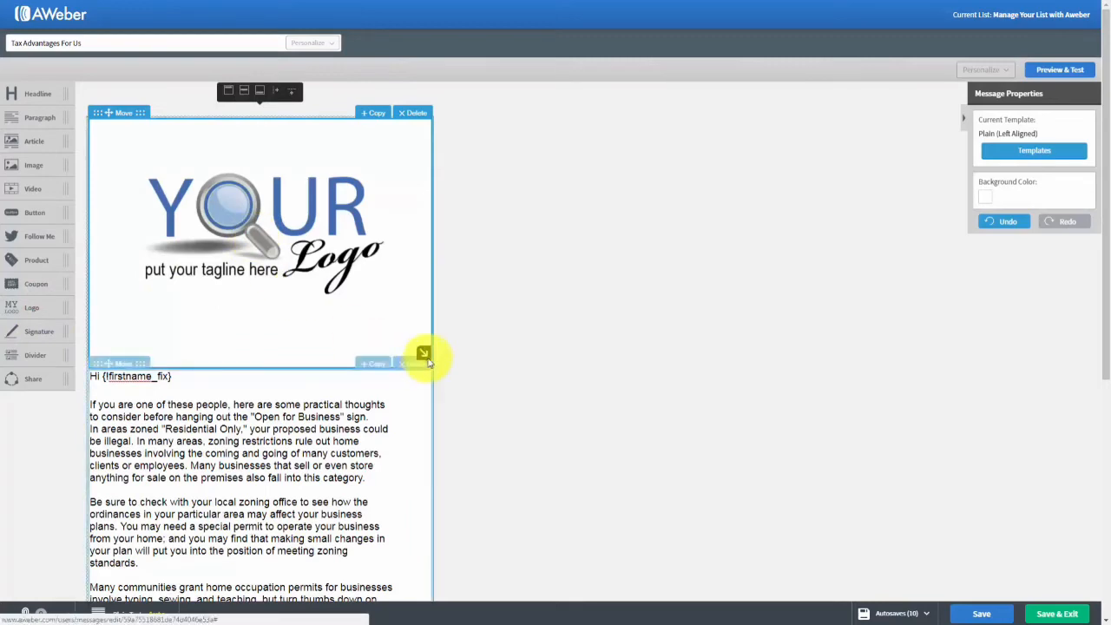
drag(422, 354, 272, 223)
click(276, 189)
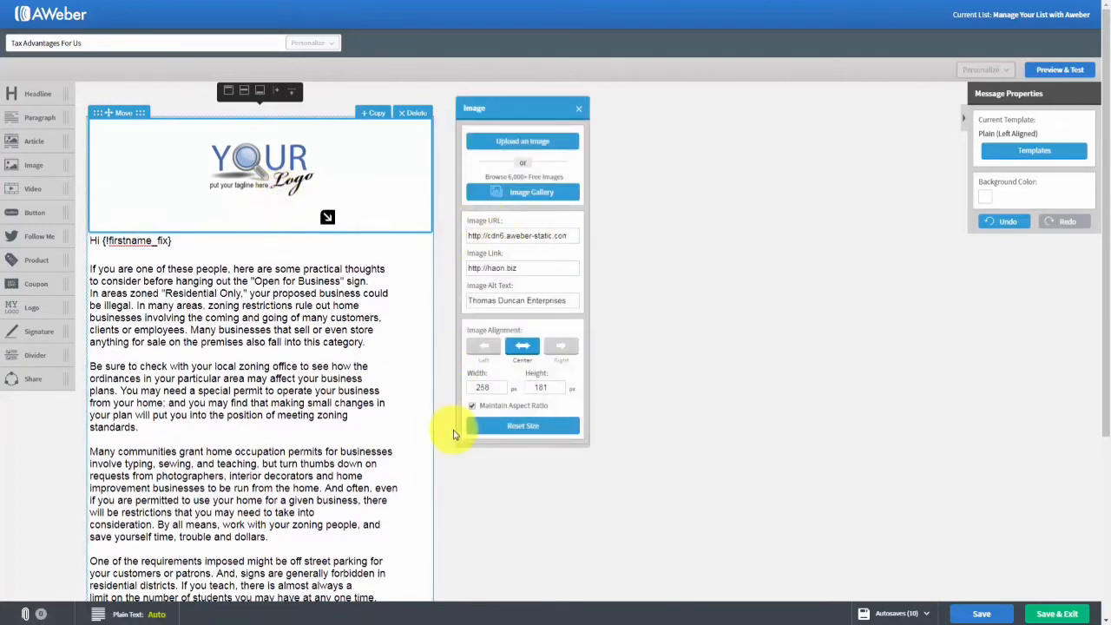
click(577, 111)
click(424, 115)
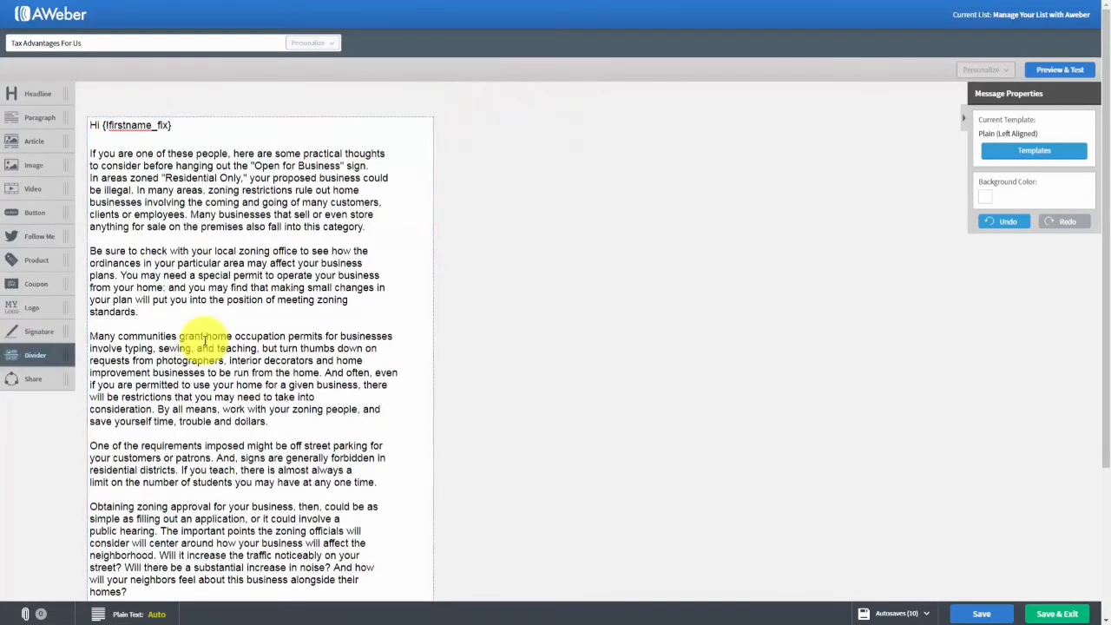
Add a signature block below the message text, then delete it.
scroll(206, 341, down, 3)
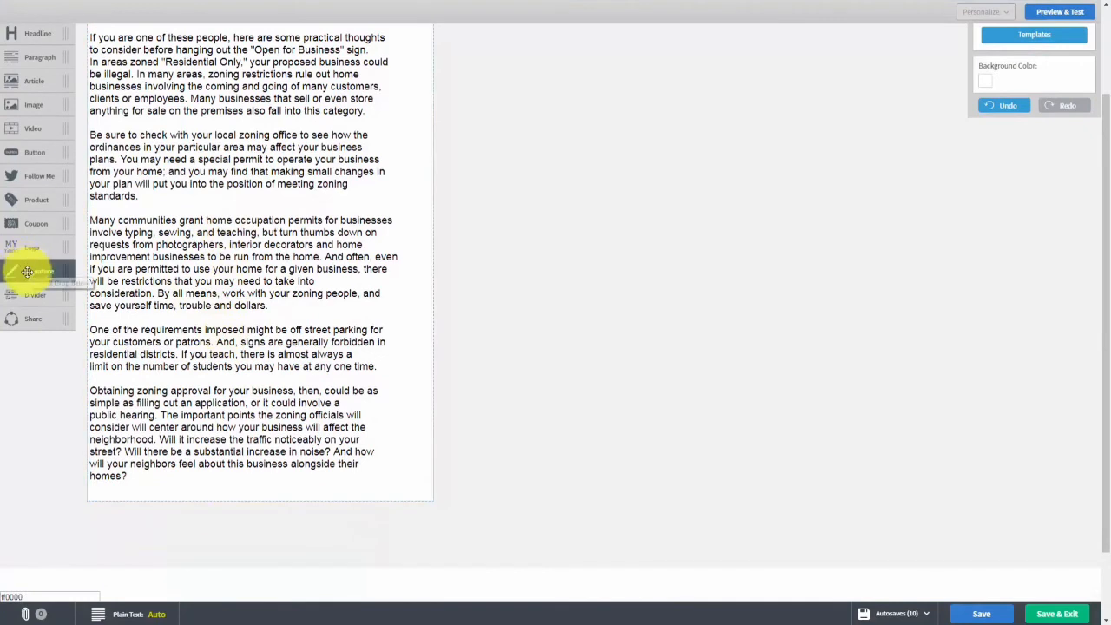
mouse_move(27, 272)
mouse_down()
mouse_move(119, 377)
mouse_move(155, 462)
mouse_up()
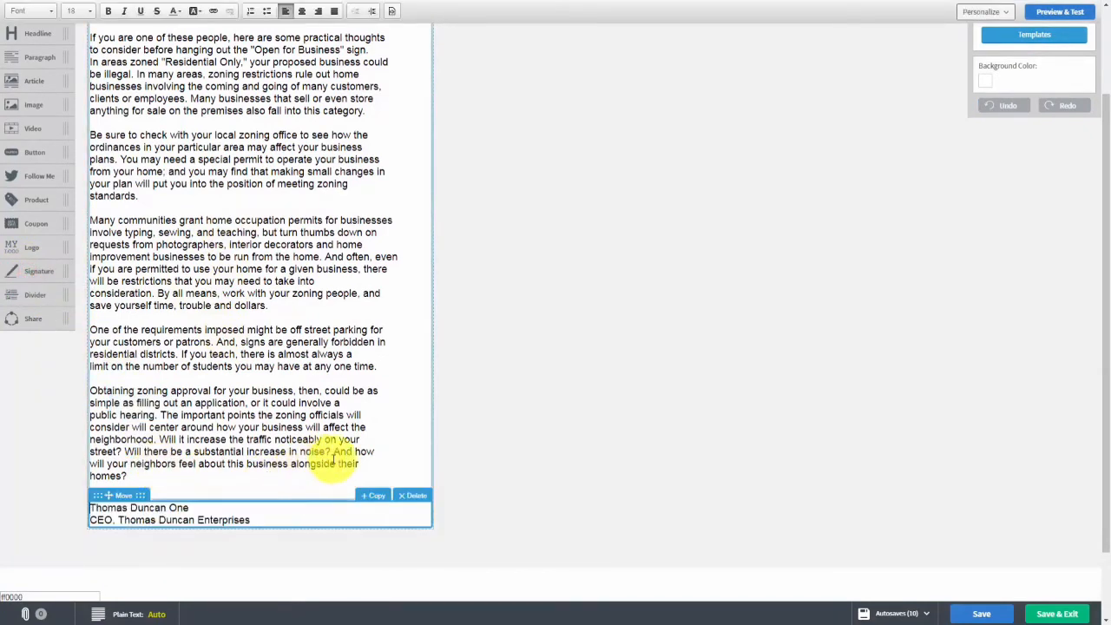
click(410, 494)
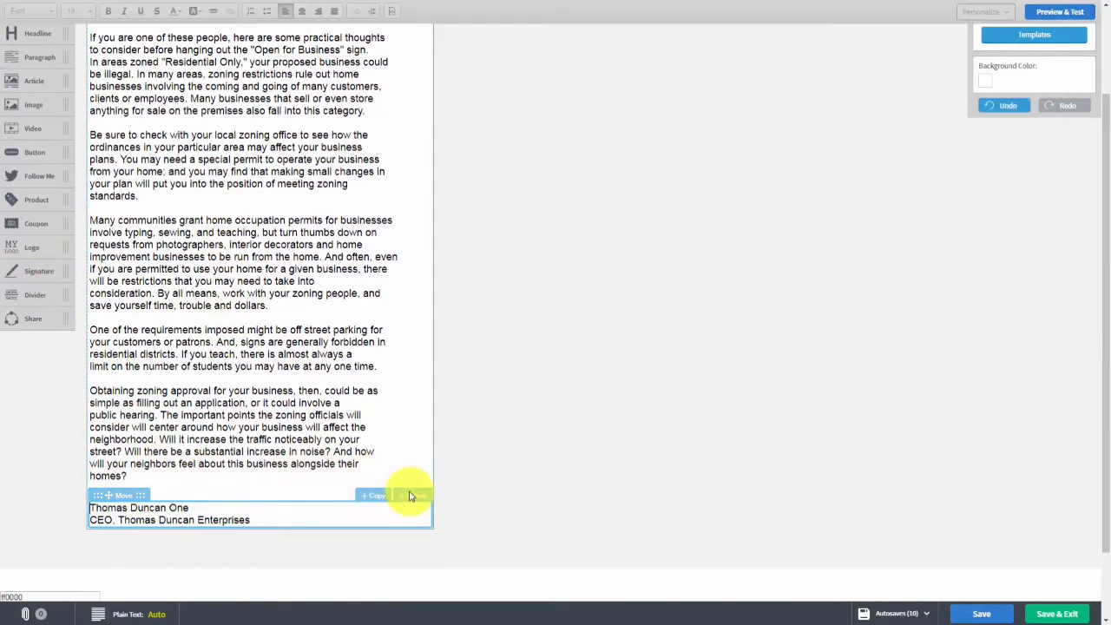
click(411, 497)
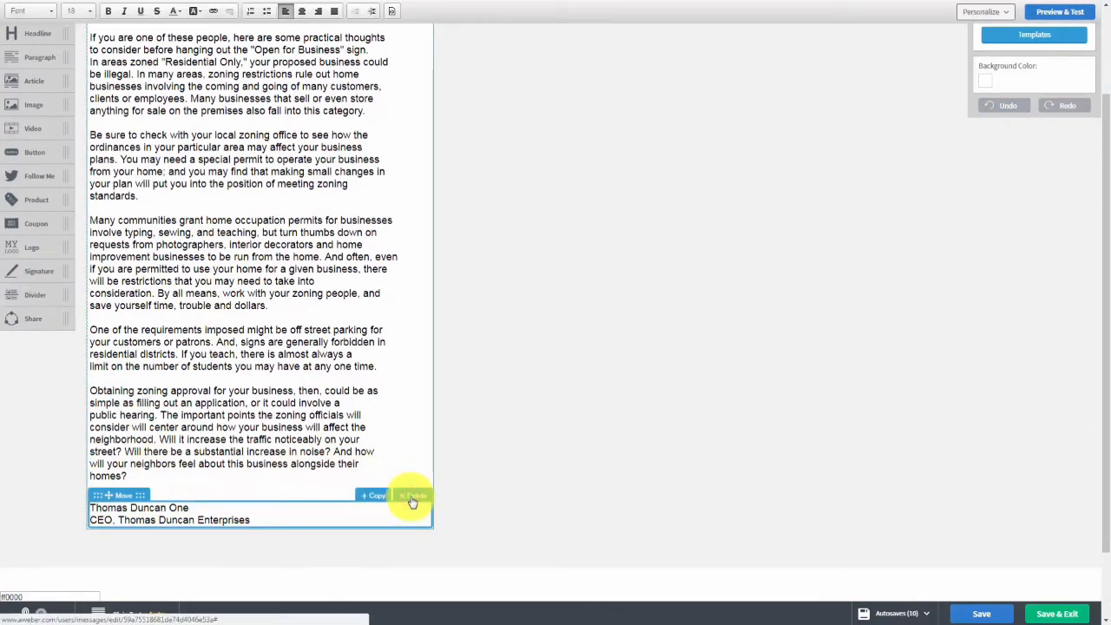
click(411, 500)
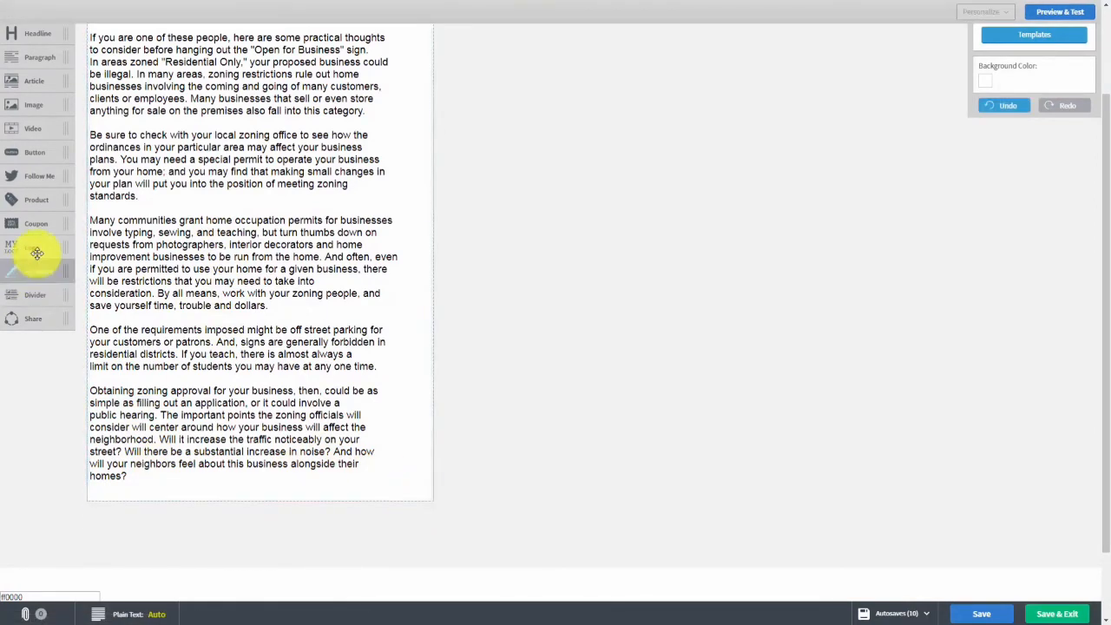
Replace a trial dashed divider at the bottom with a Share block of social icons.
mouse_move(32, 278)
mouse_down()
mouse_move(25, 293)
mouse_move(92, 325)
mouse_move(130, 393)
mouse_up()
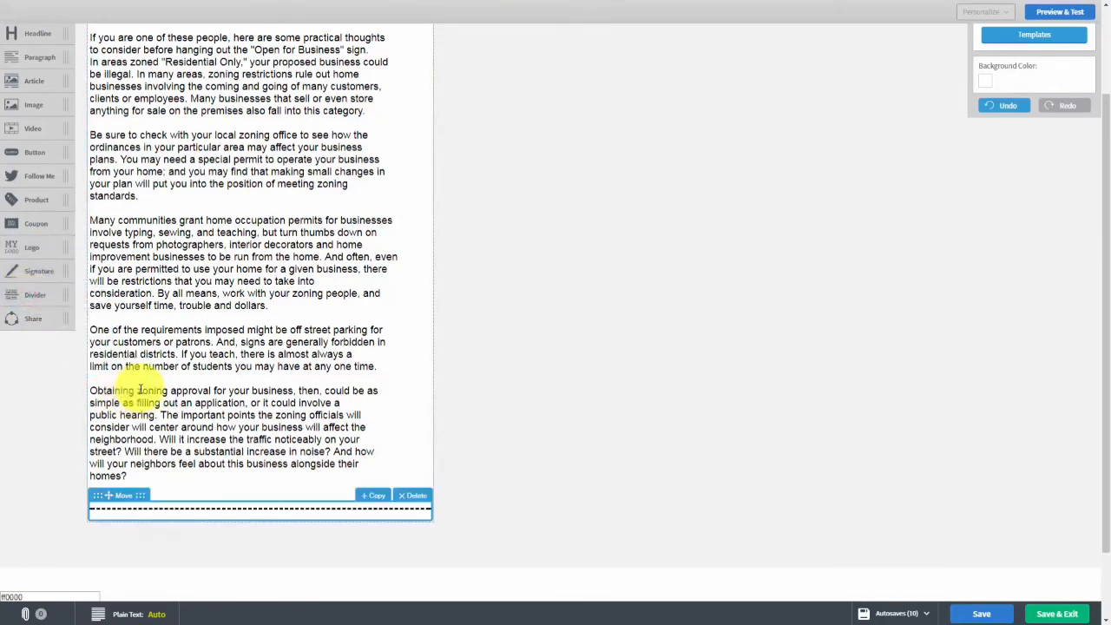
click(405, 494)
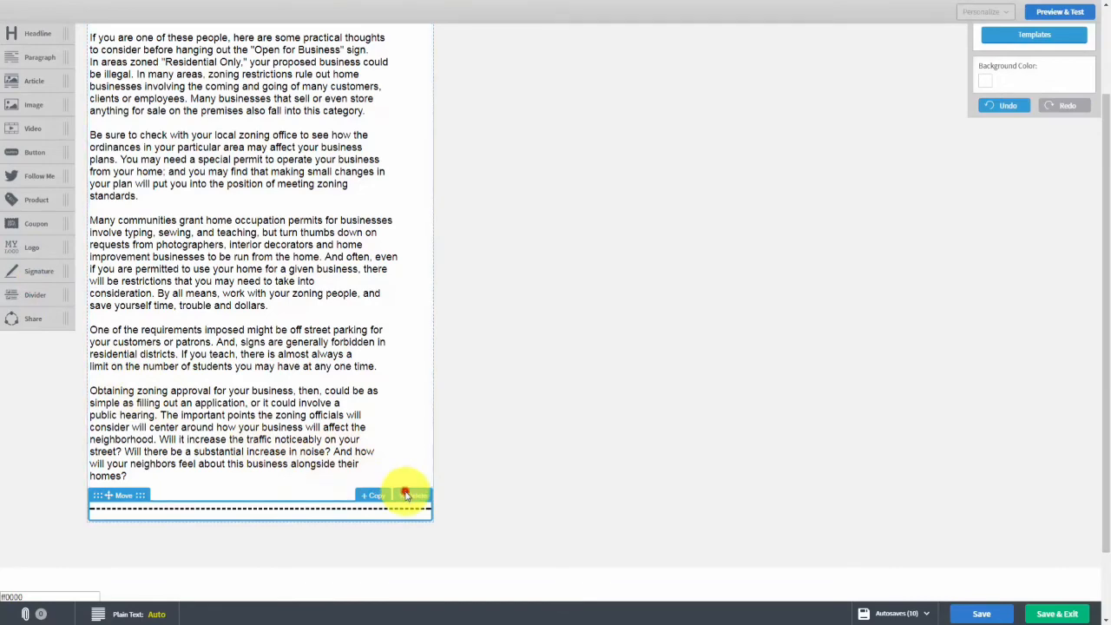
scroll(265, 431, up, 1)
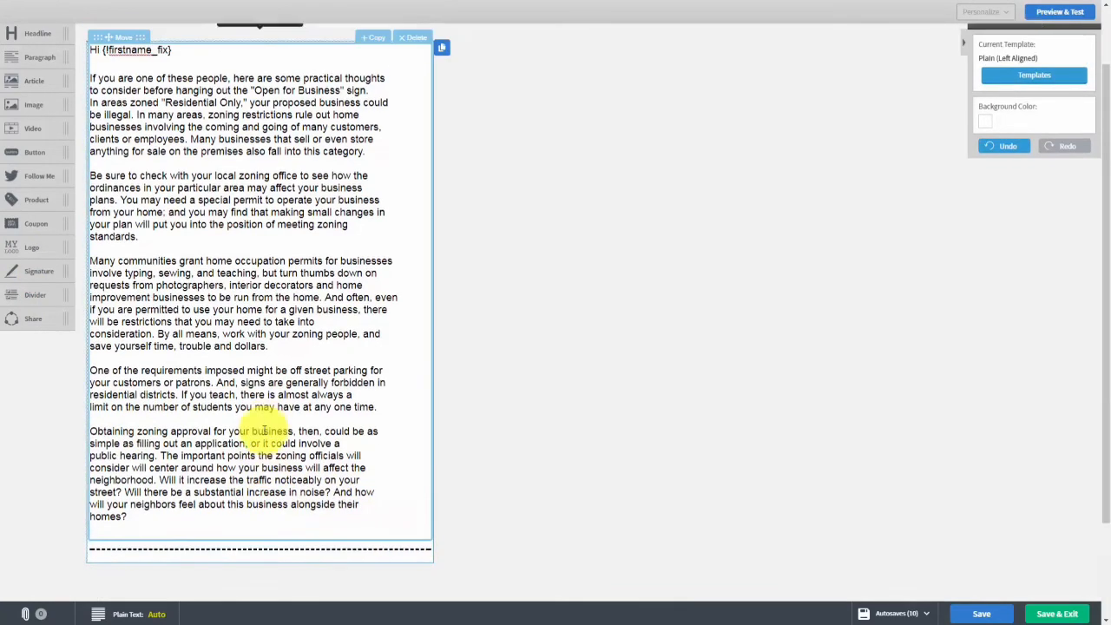
scroll(261, 460, down, 1)
click(412, 502)
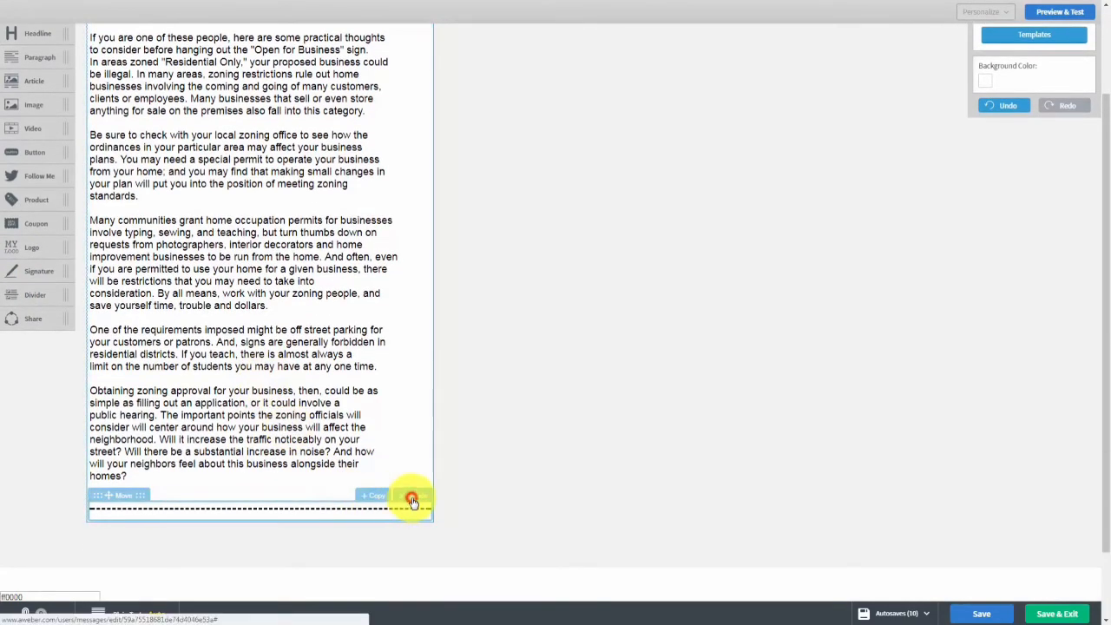
drag(22, 316, 202, 527)
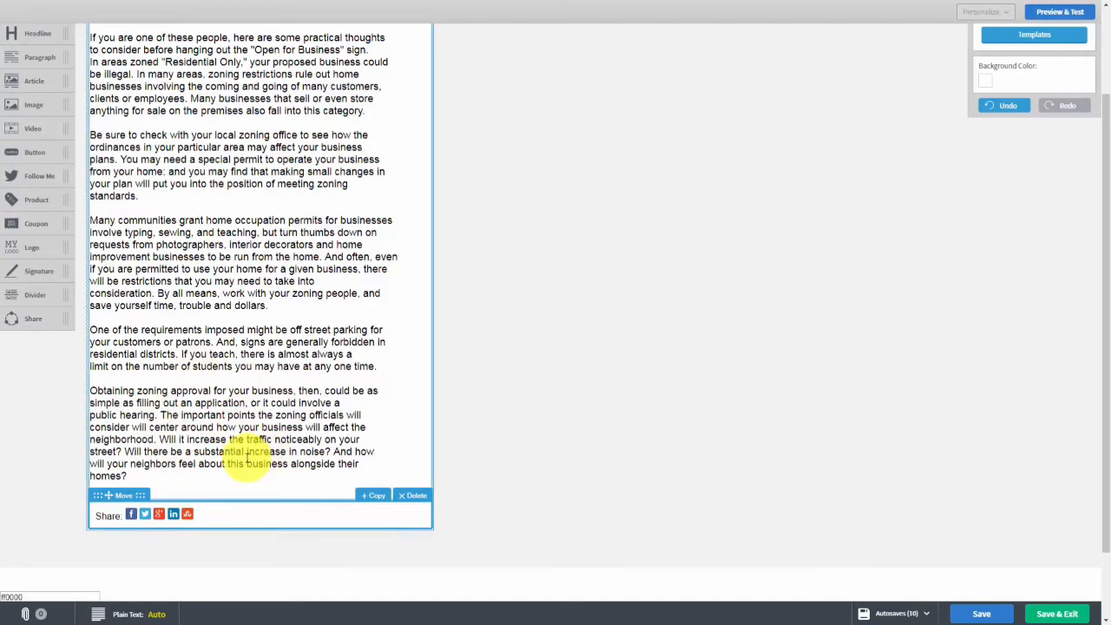
scroll(397, 301, up, 3)
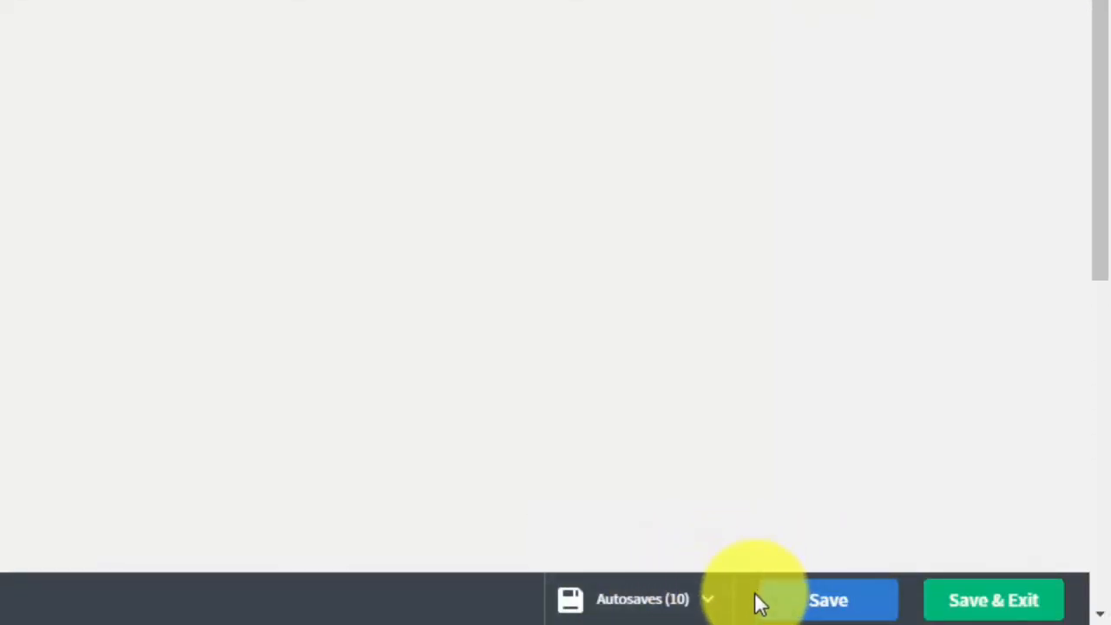
Check the list of recent autosaved versions of the message, then close it.
click(707, 606)
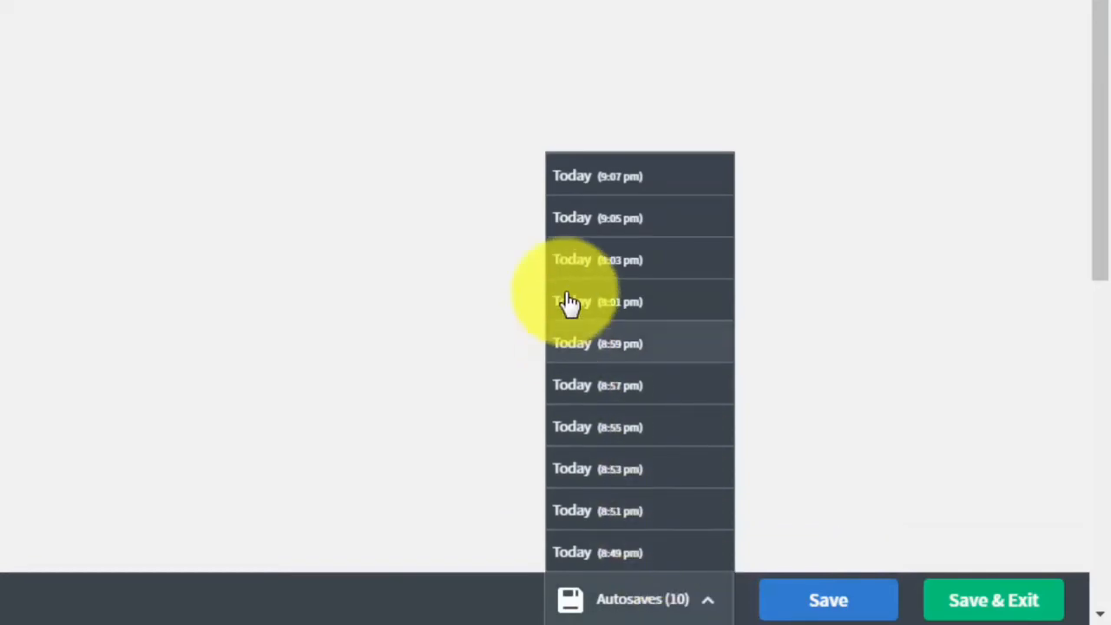
click(877, 422)
scroll(760, 449, down, 10)
scroll(760, 449, up, 5)
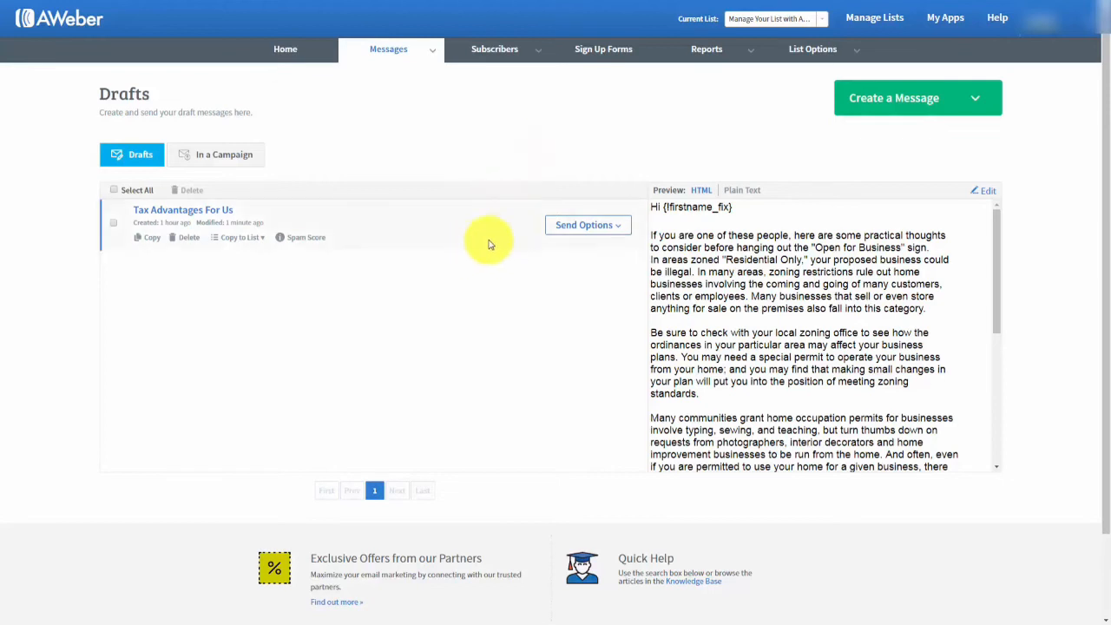
Add the 'Tax Advantages For Us' draft to the follow-up series as message 1.
click(620, 231)
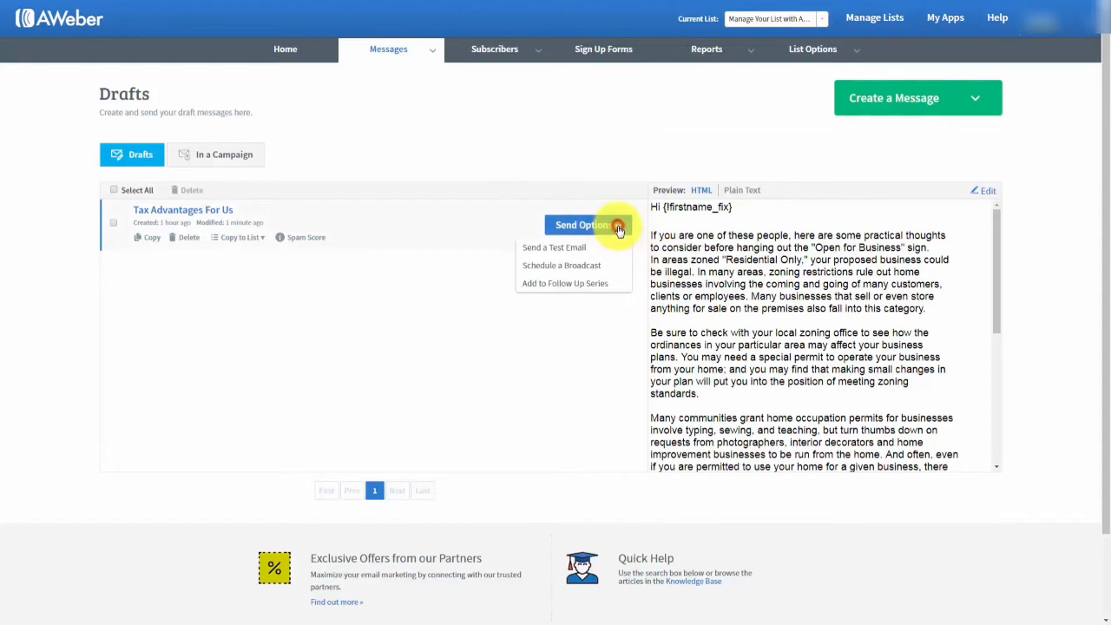
click(543, 287)
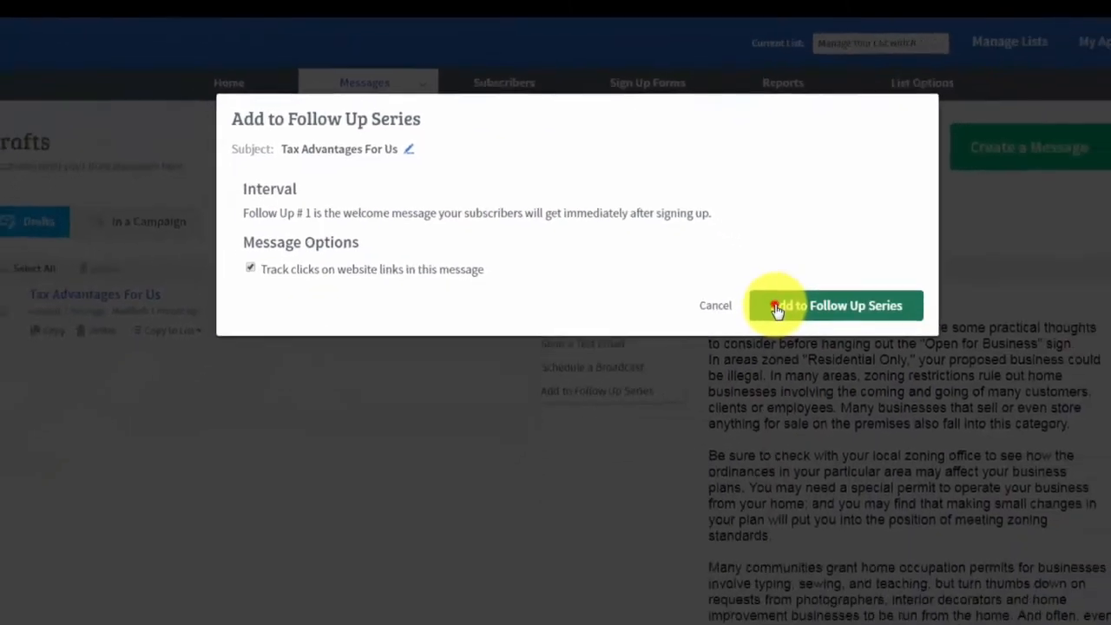
click(884, 441)
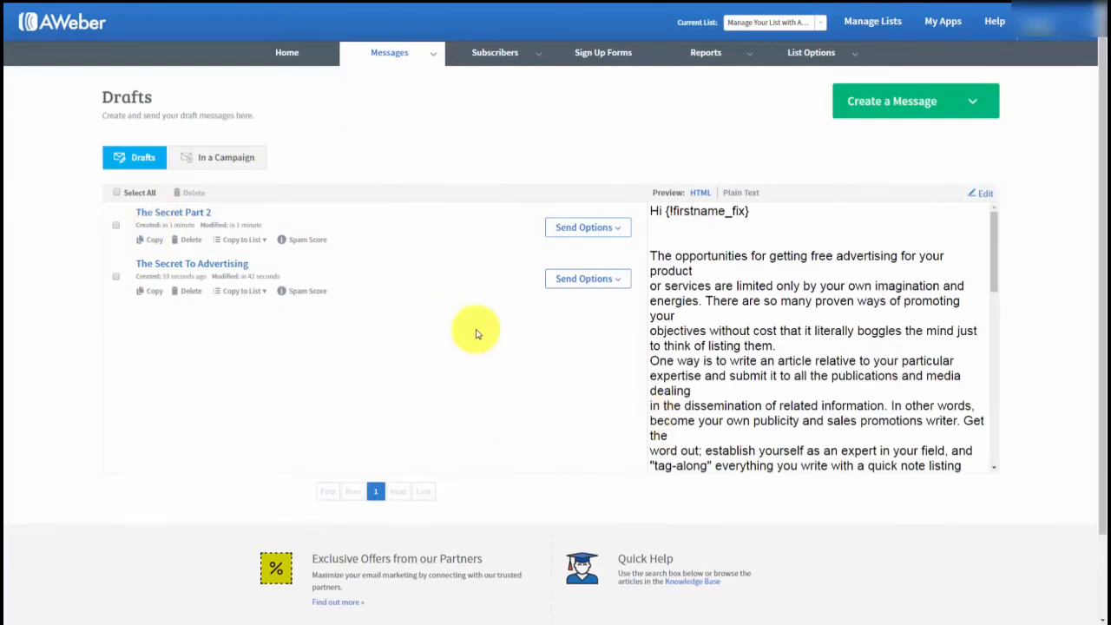
Add The Secret To Advertising to the follow-up series with a 1-day interval, then open its send window settings.
click(619, 285)
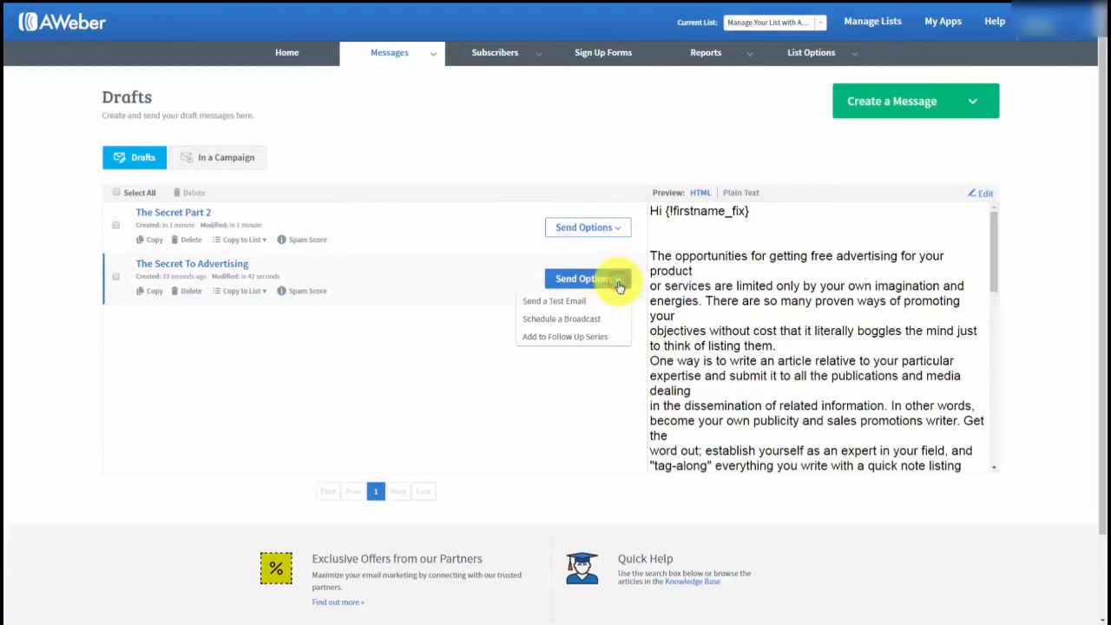
click(564, 341)
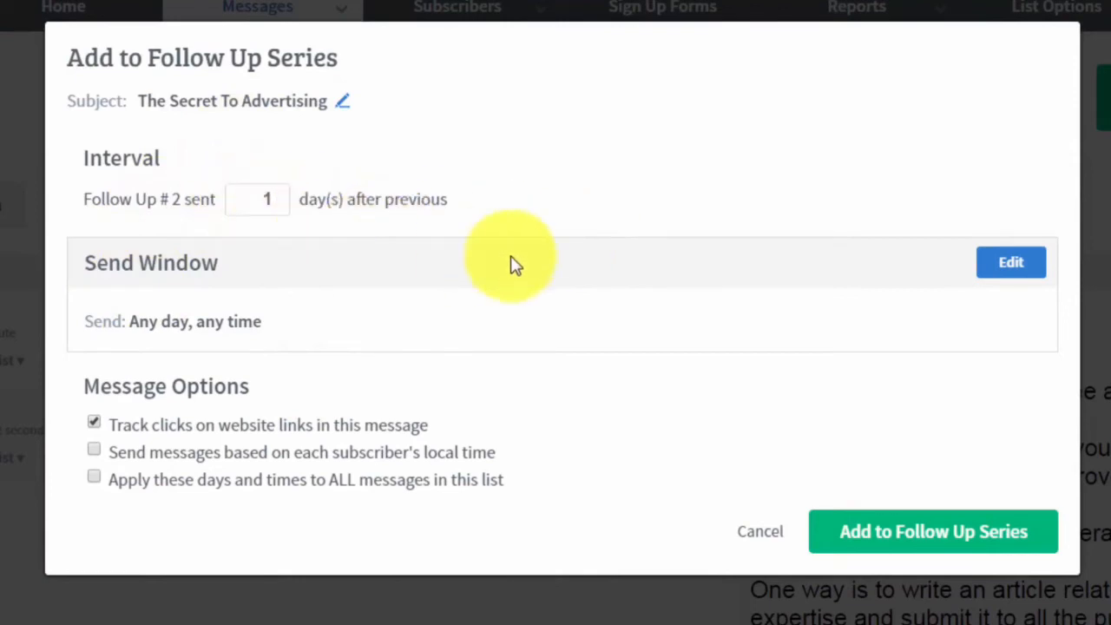
double_click(262, 199)
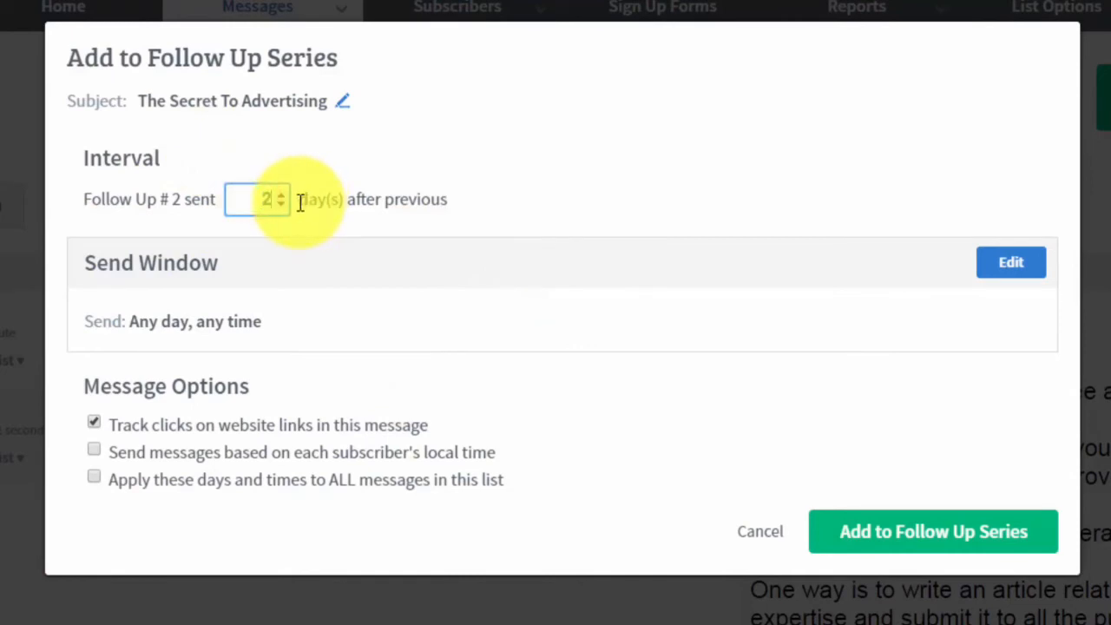
key(BackSpace)
text(3)
key(BackSpace)
text(1)
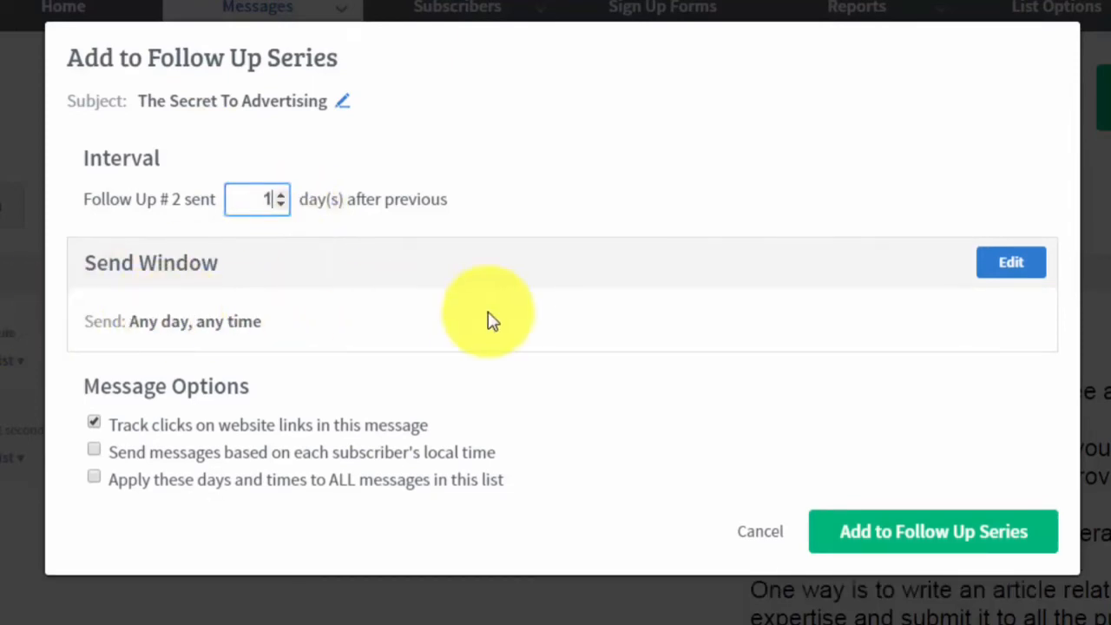
click(995, 270)
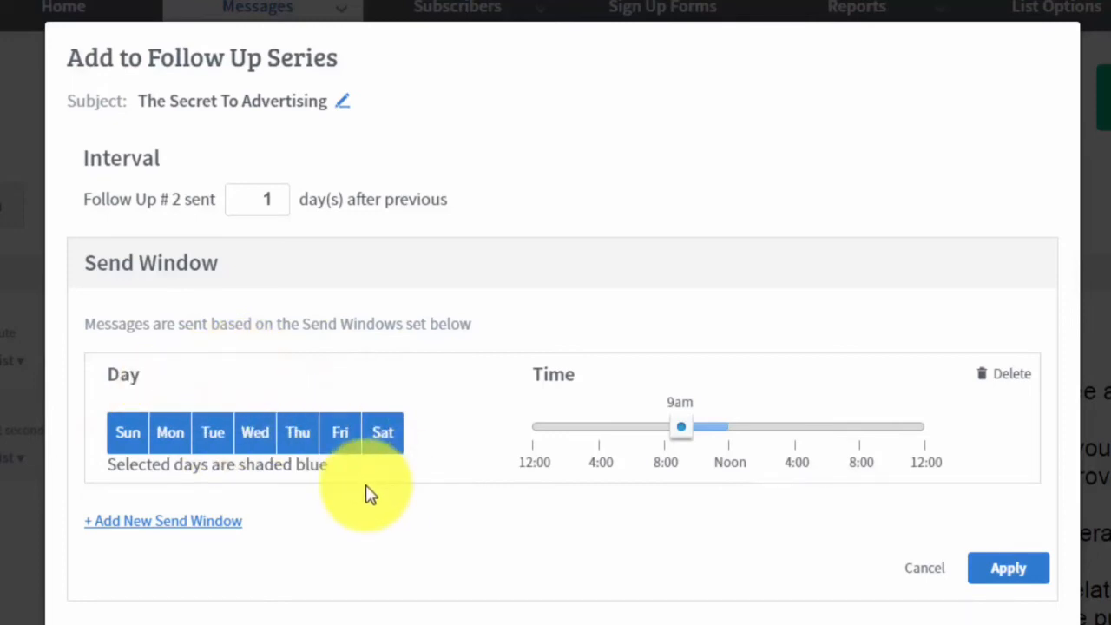
Apply the any-day, from-9am send window in each subscriber's local time, and confirm follow-up #2.
click(981, 569)
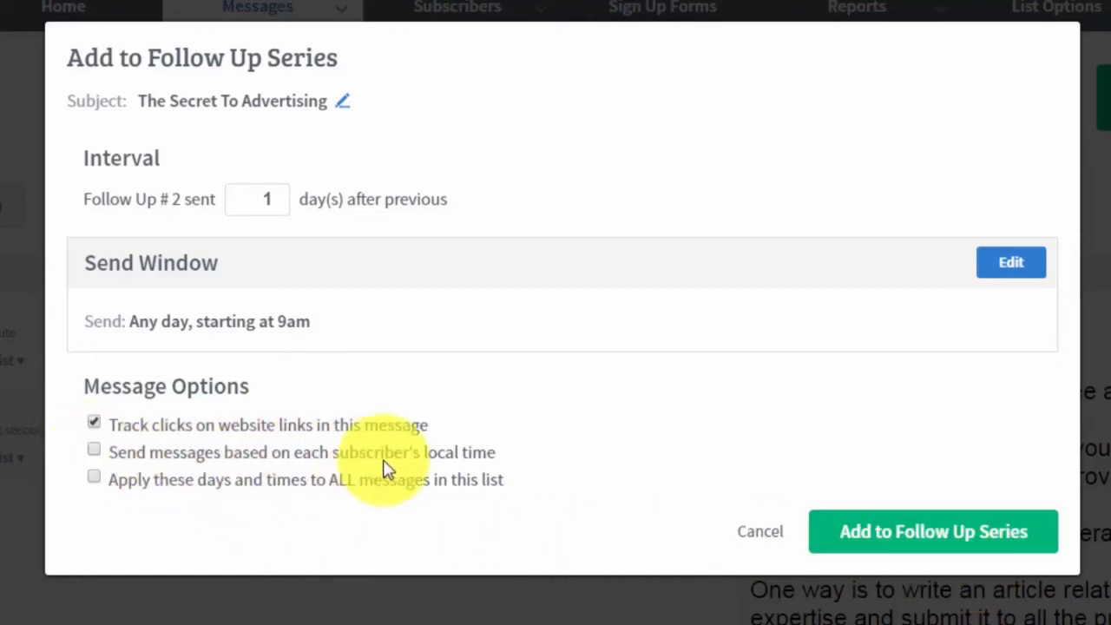
click(94, 450)
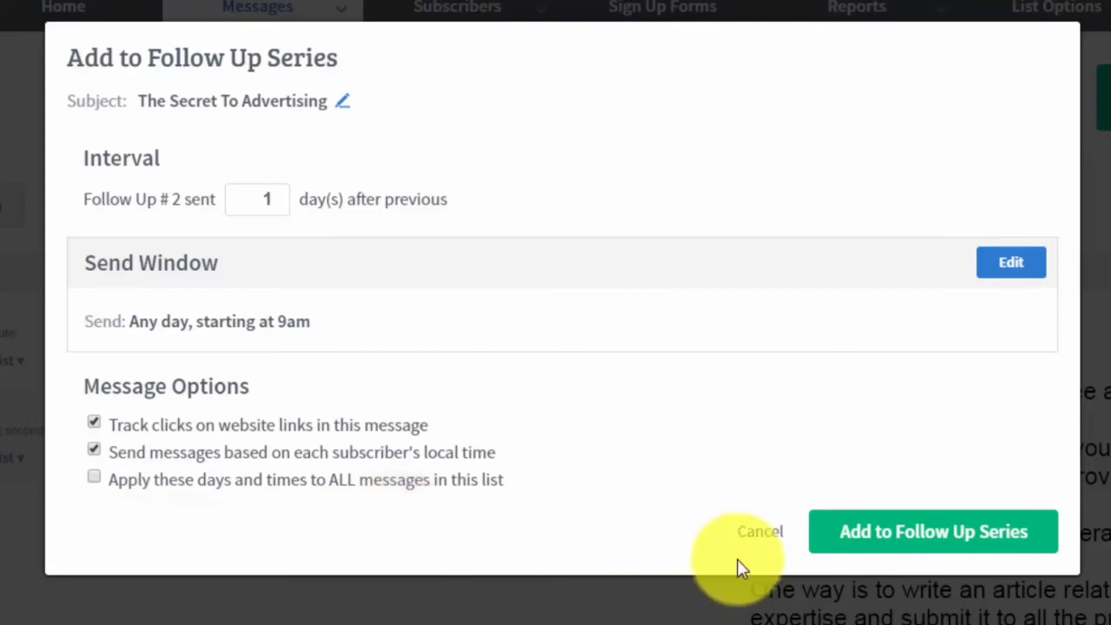
click(871, 540)
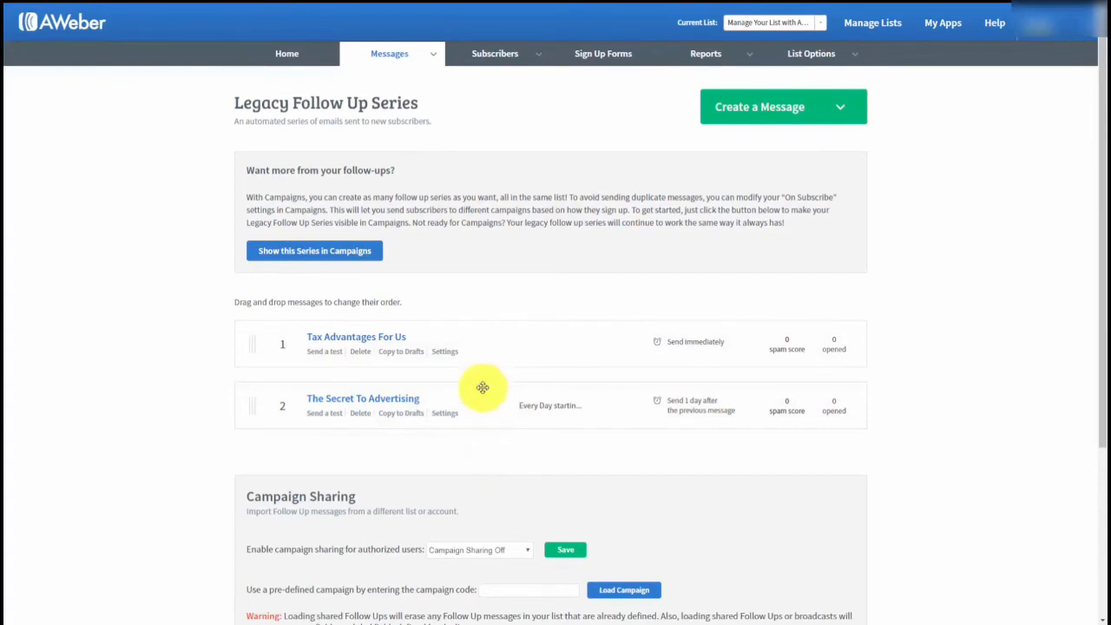
From Drafts, add The Secret Part 2 as follow-up #3 with a 3-day interval.
click(434, 54)
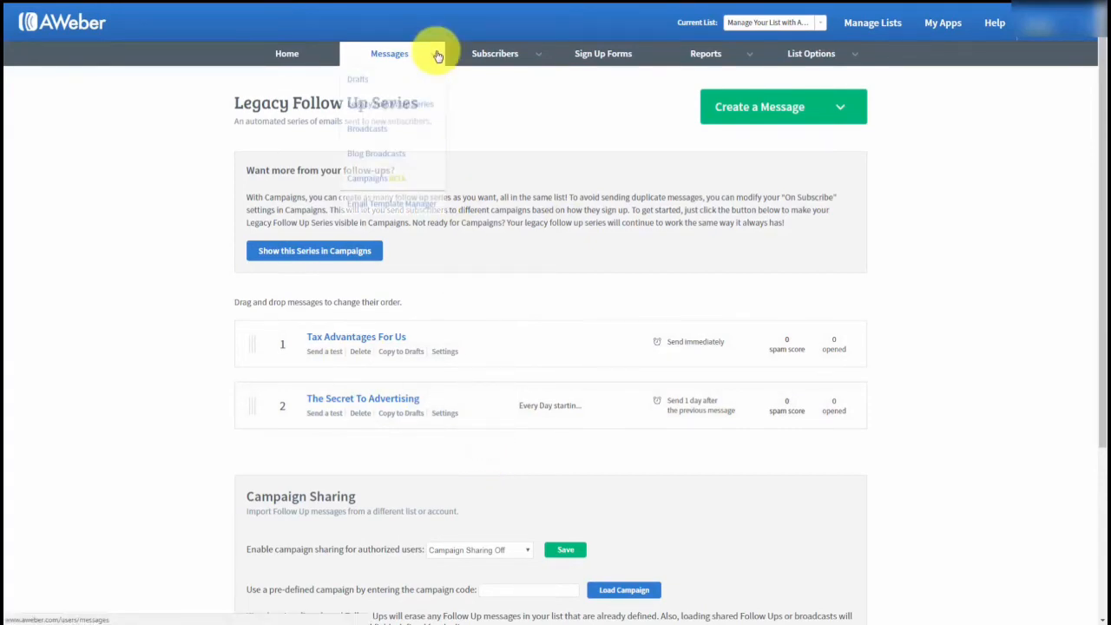
click(352, 82)
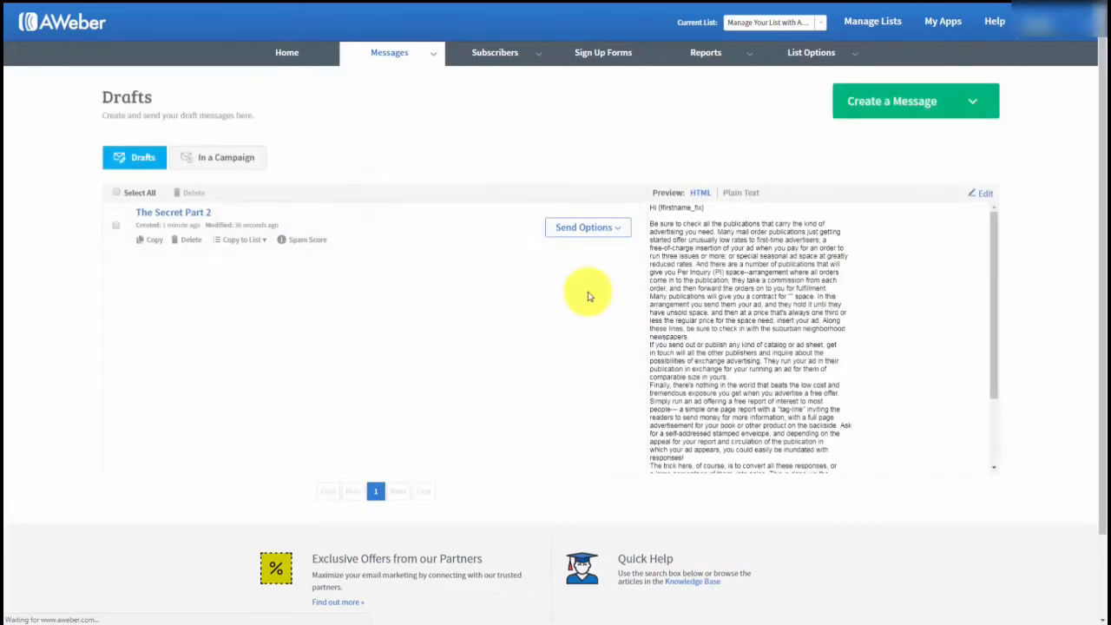
click(618, 228)
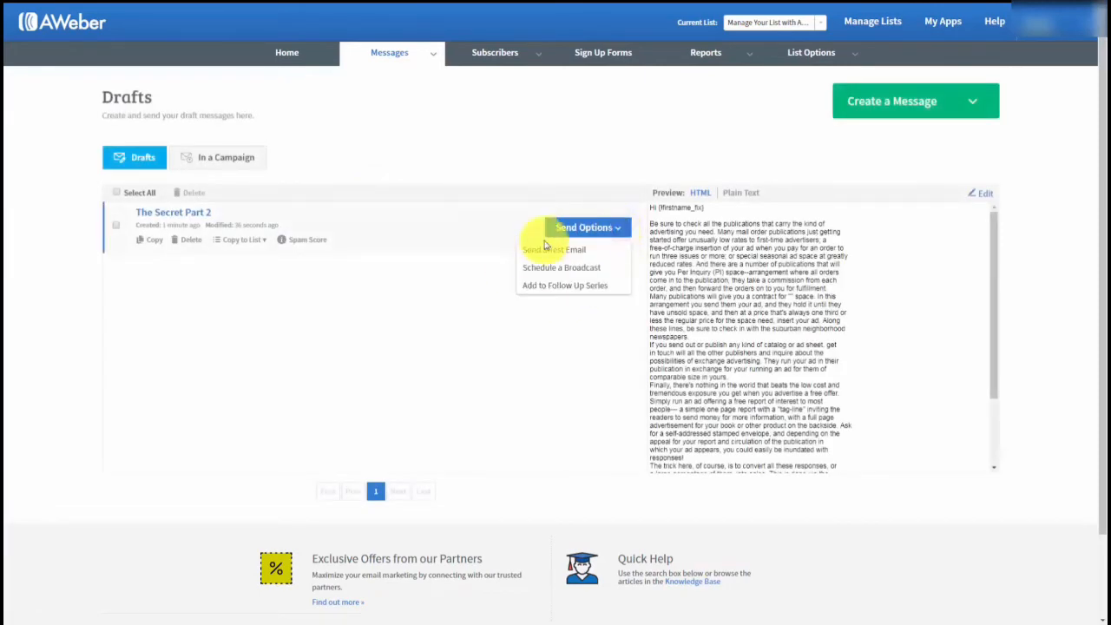
click(550, 286)
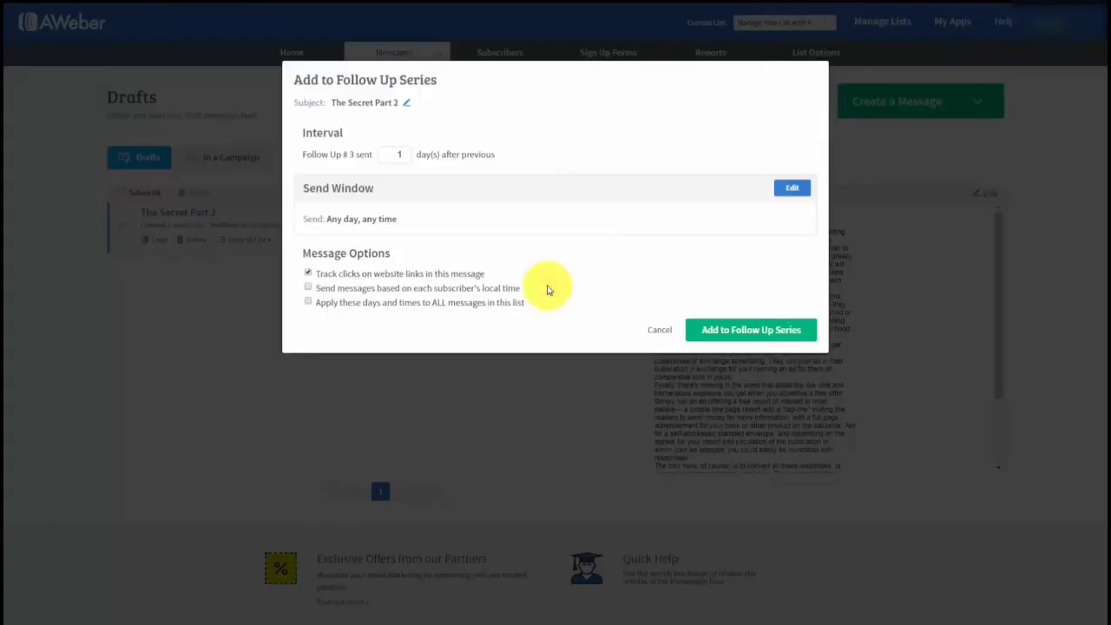
click(391, 154)
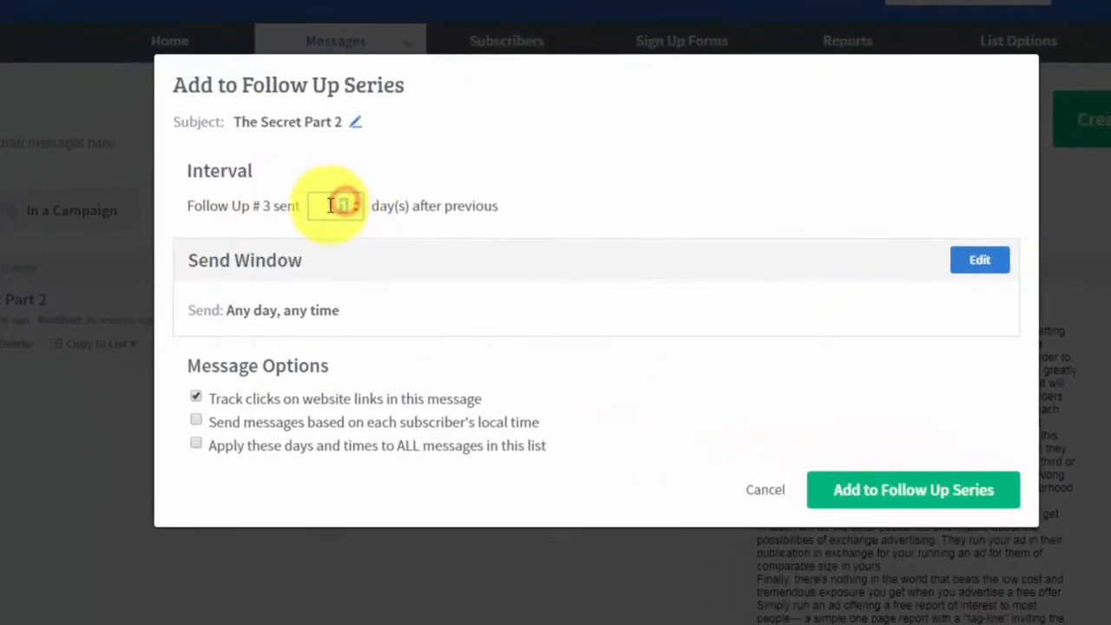
text(3)
click(645, 228)
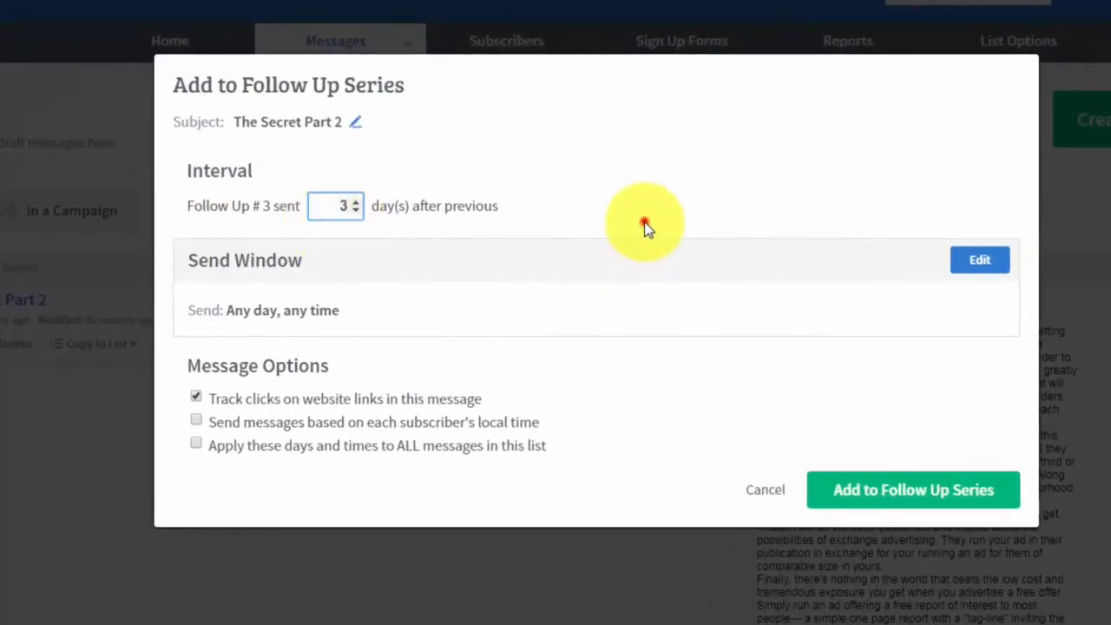
click(857, 496)
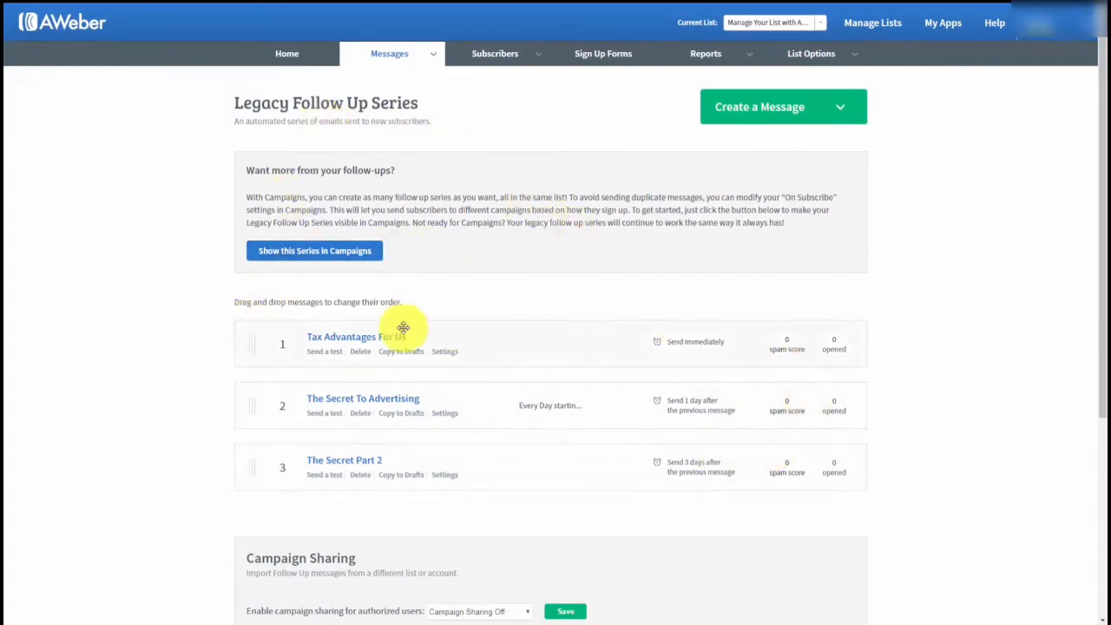
Set Campaign Sharing to 'Follow Ups Only' and save it.
scroll(268, 320, down, 1)
scroll(268, 320, up, 1)
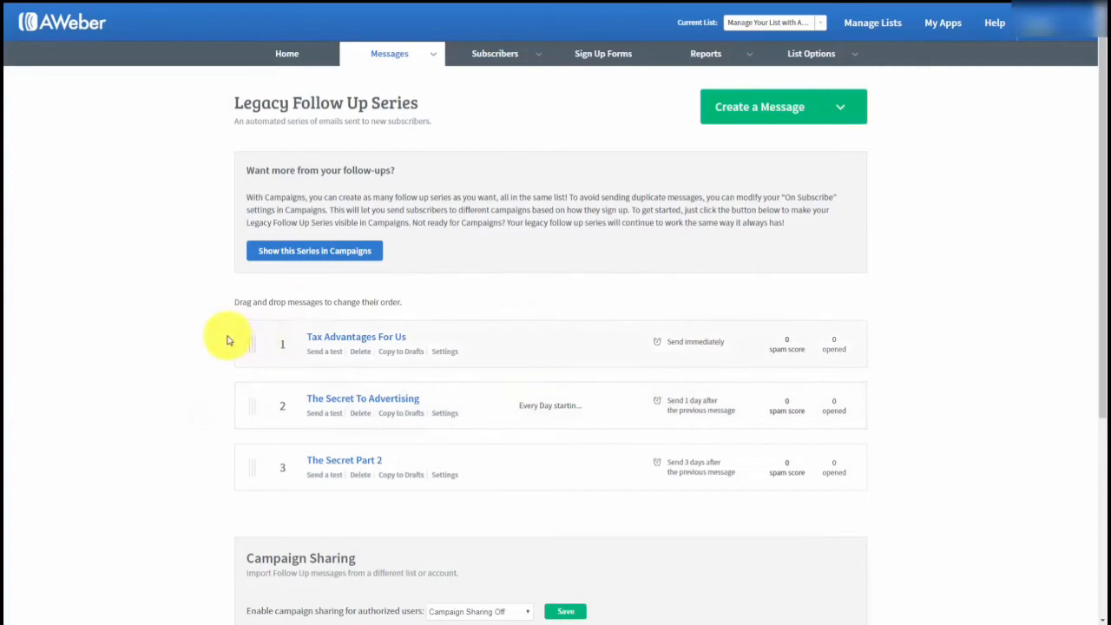
scroll(225, 338, down, 1)
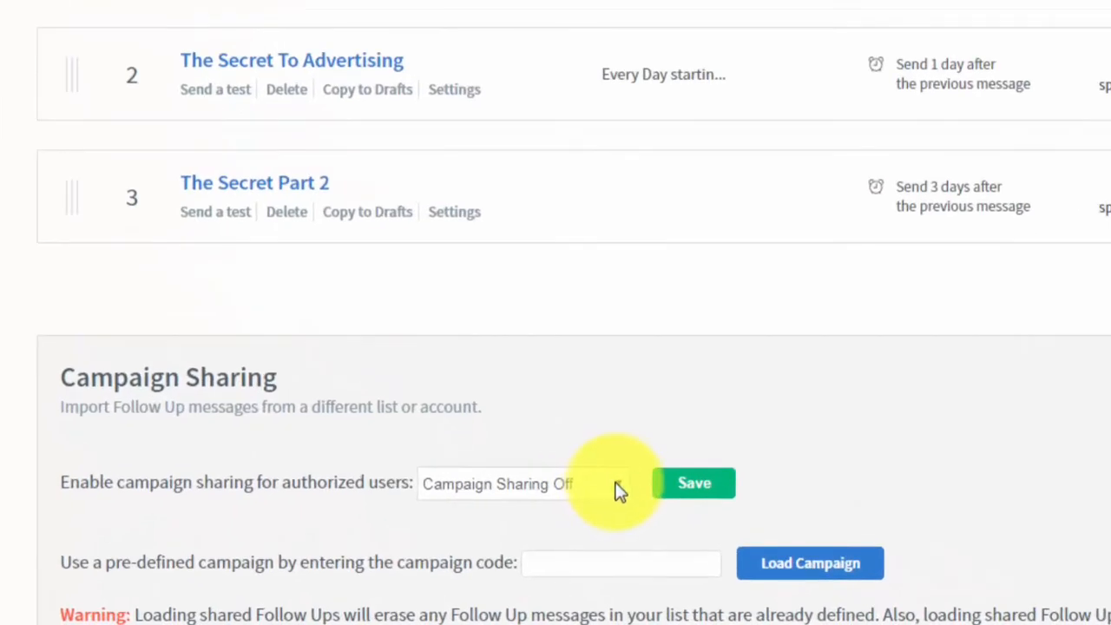
click(620, 484)
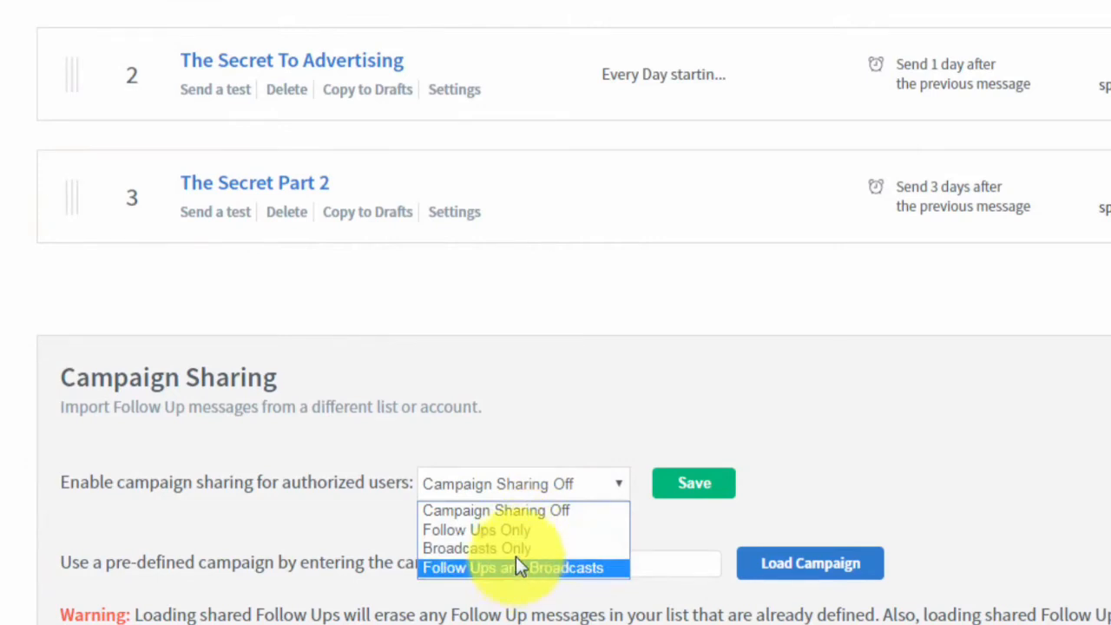
click(501, 530)
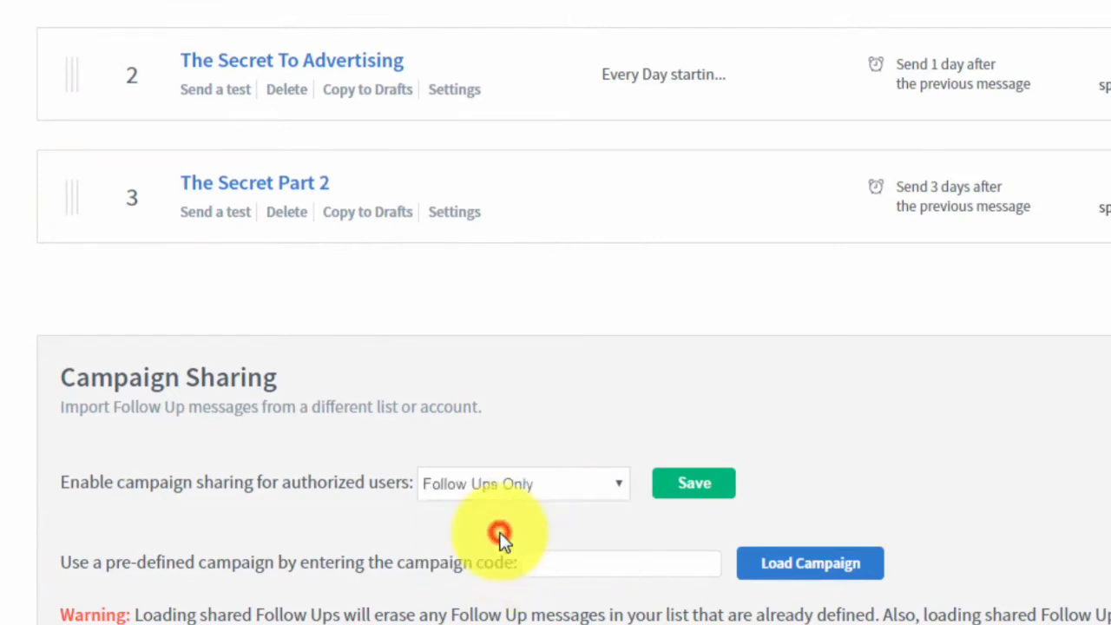
click(683, 487)
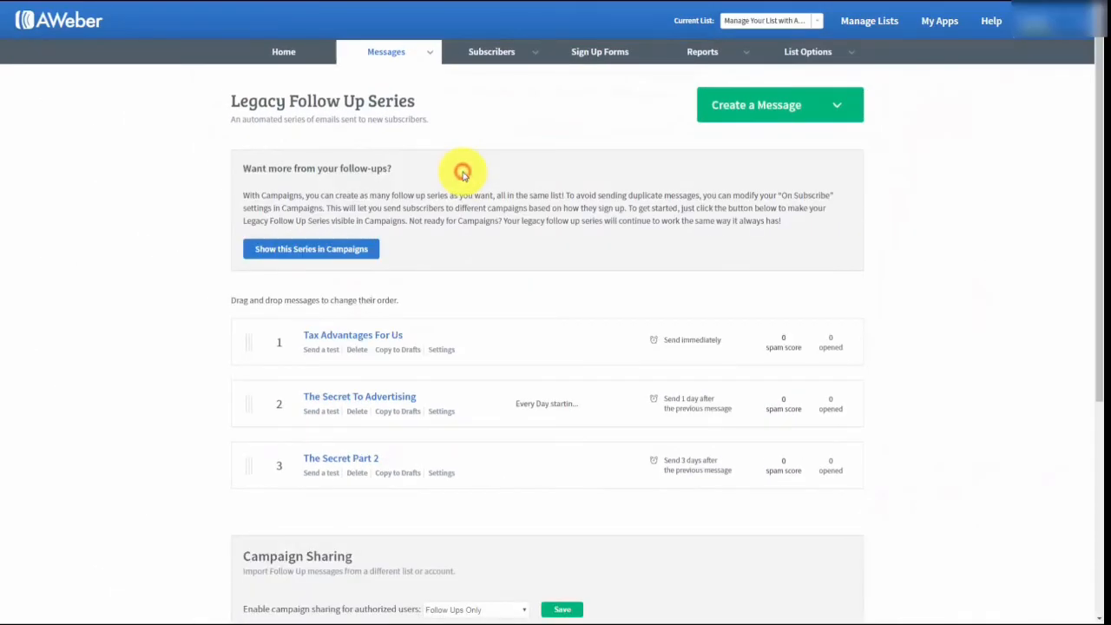
scroll(462, 176, down, 3)
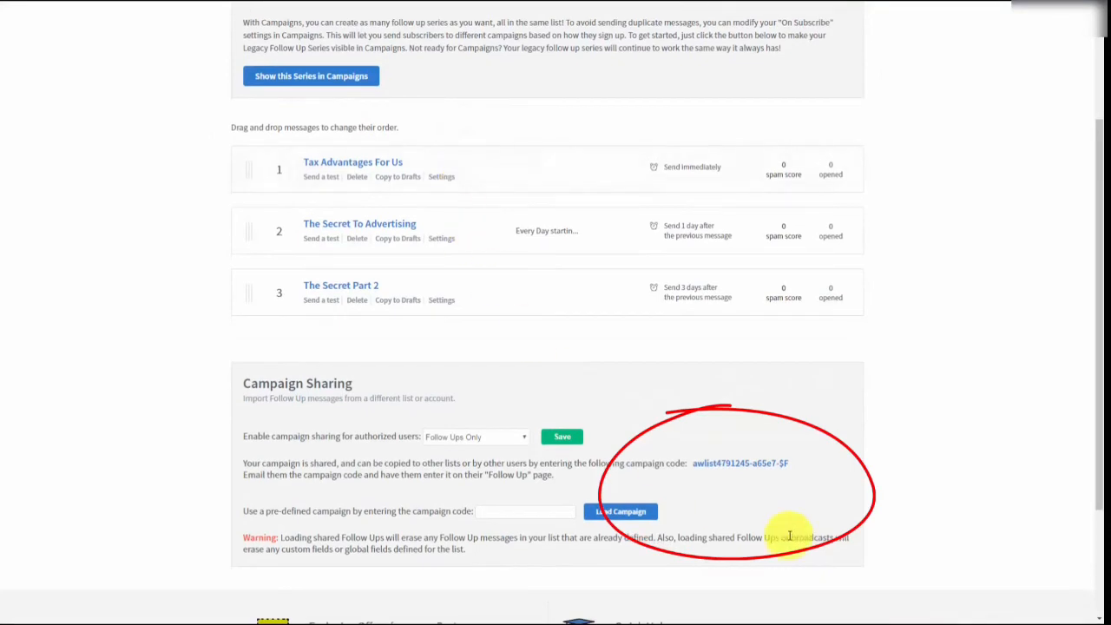
drag(798, 469, 691, 465)
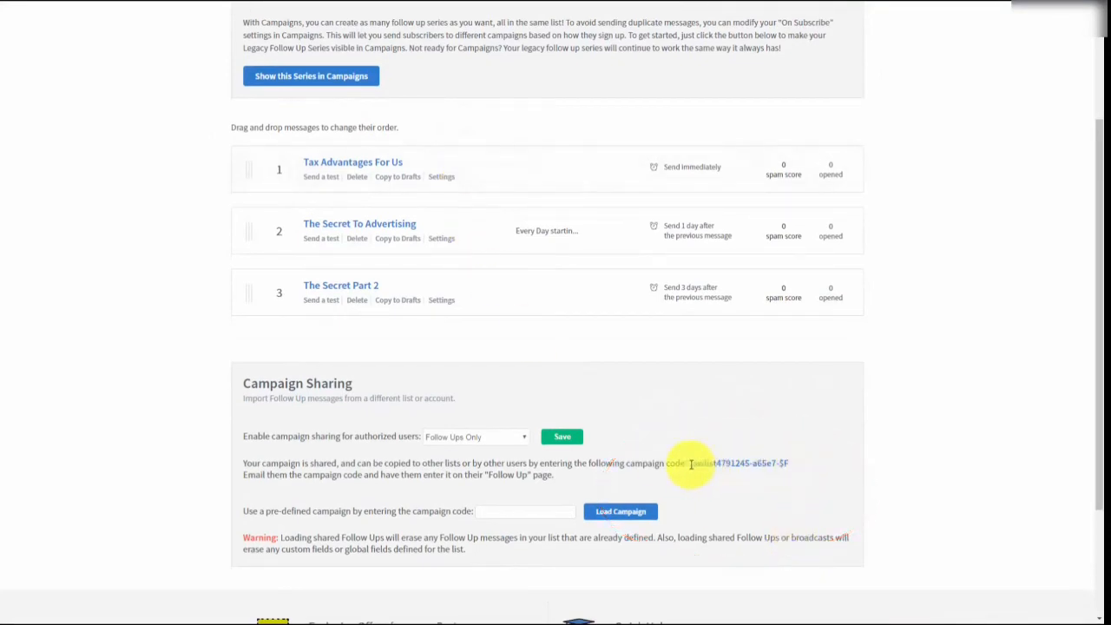
drag(692, 464, 807, 469)
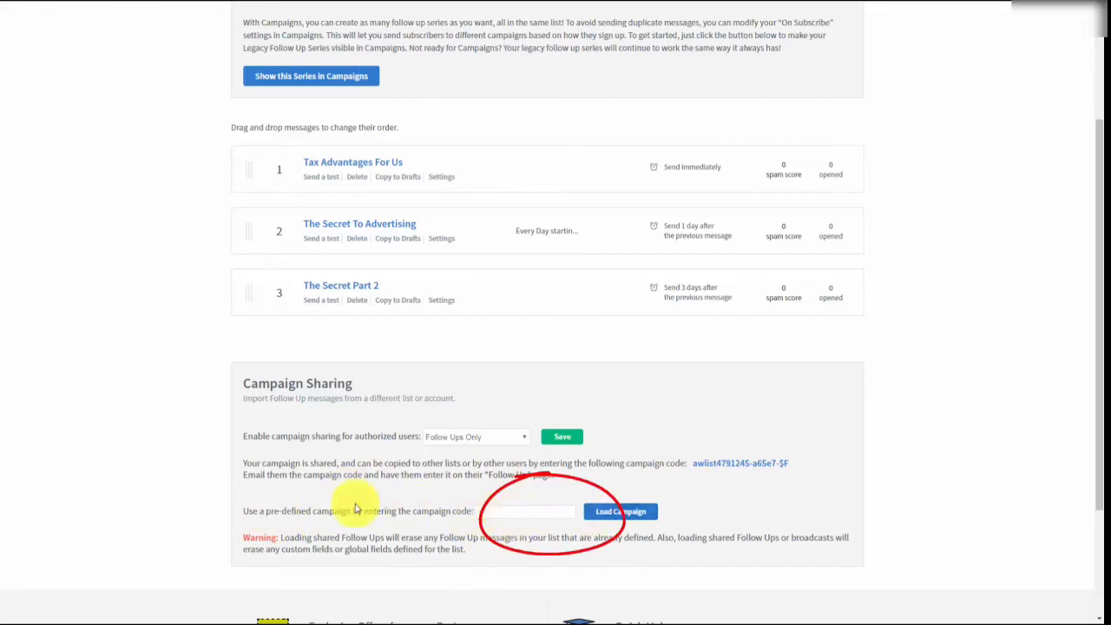
scroll(753, 512, up, 2)
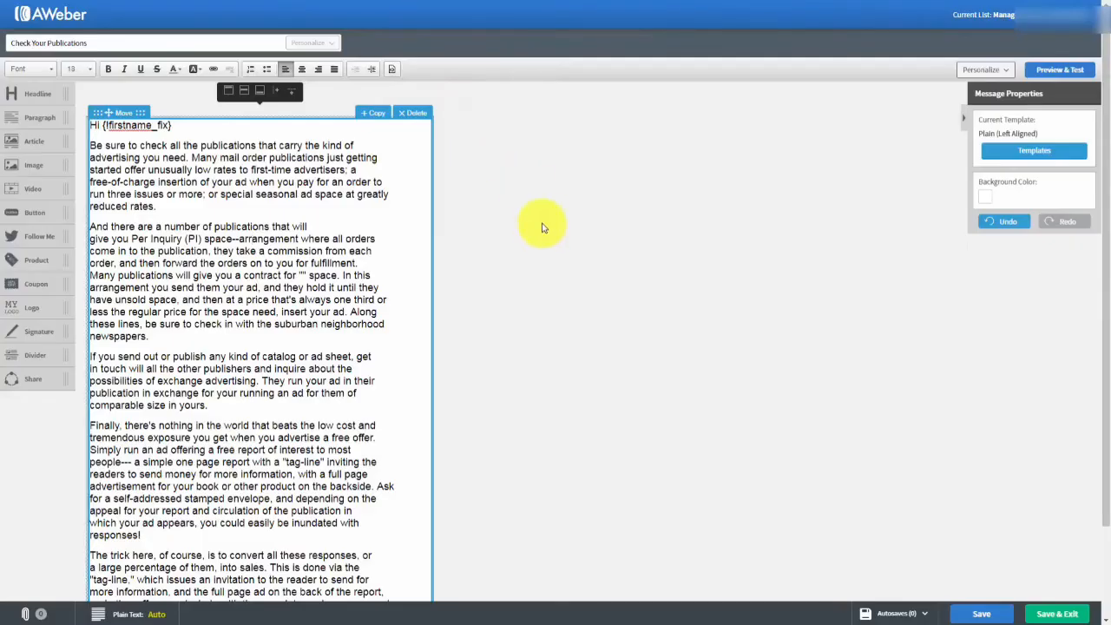
Save the Check Your Publications message and exit the editor.
click(1042, 615)
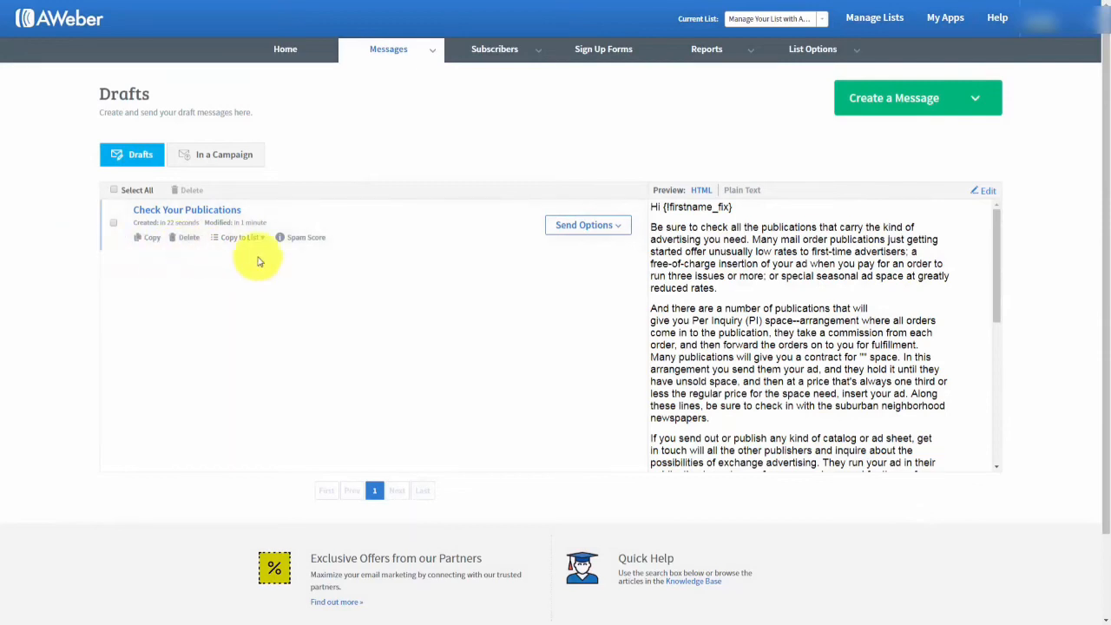
Schedule the Check Your Publications draft as a broadcast, cancelling an edit to its subject.
click(618, 227)
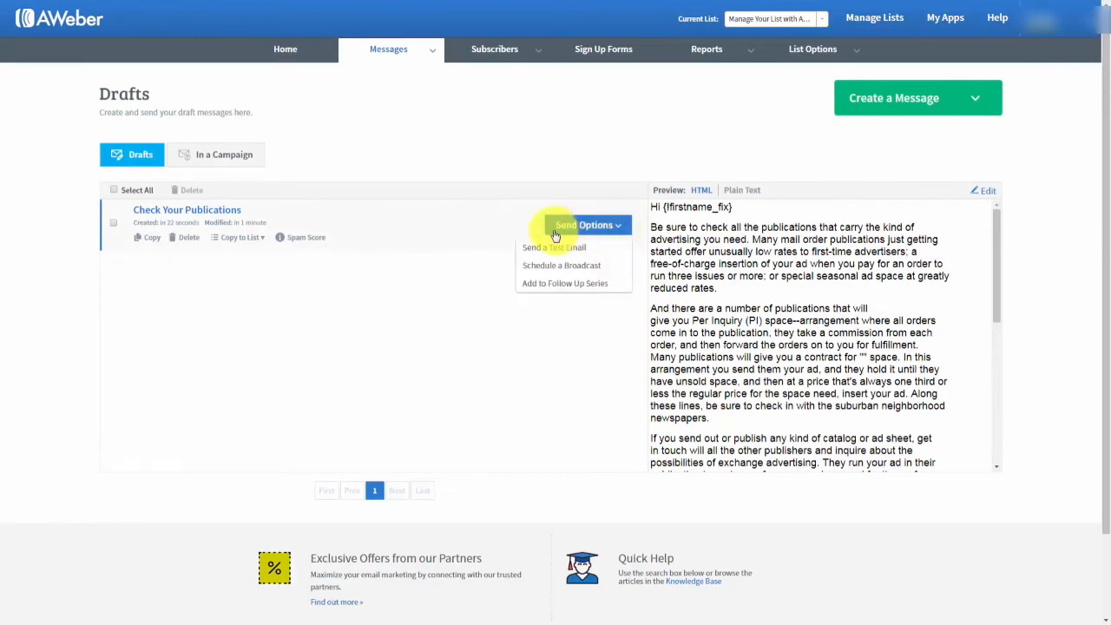
click(548, 270)
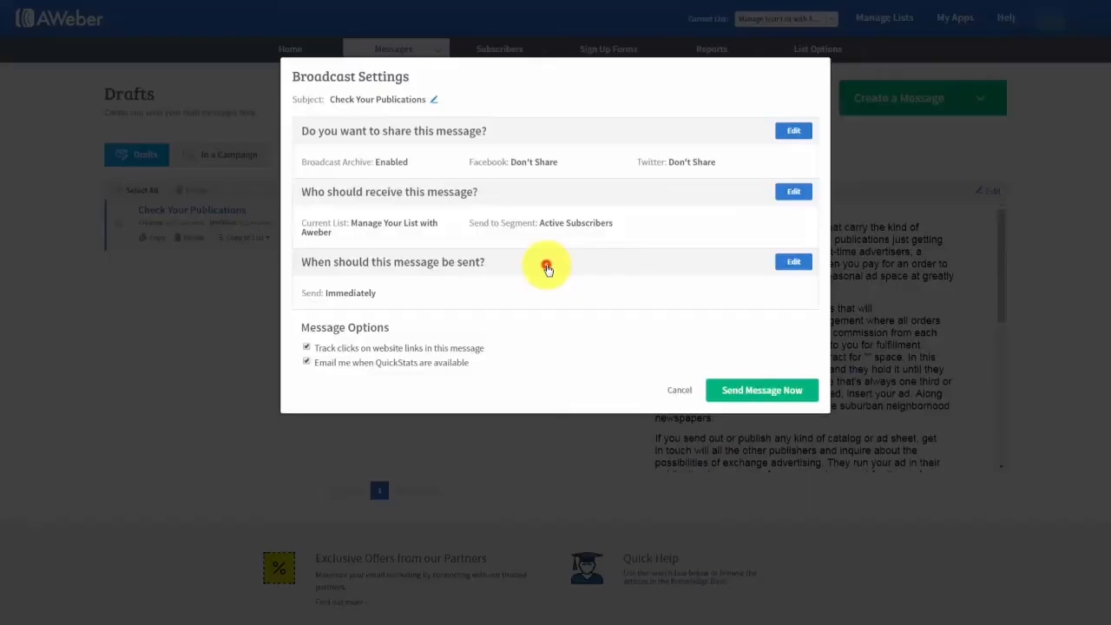
click(435, 101)
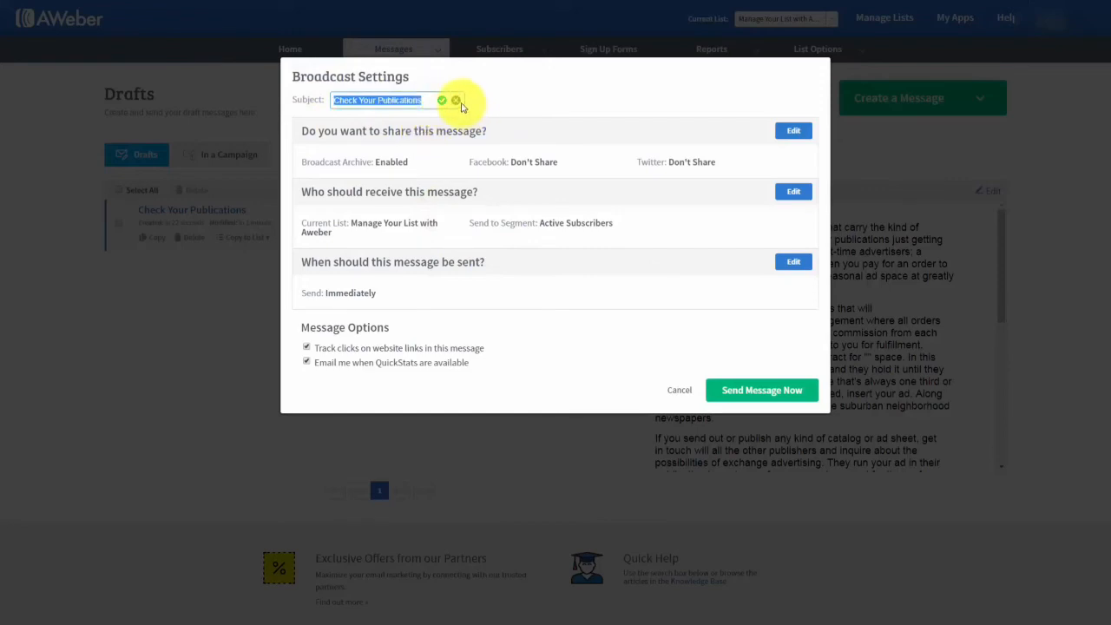
click(457, 100)
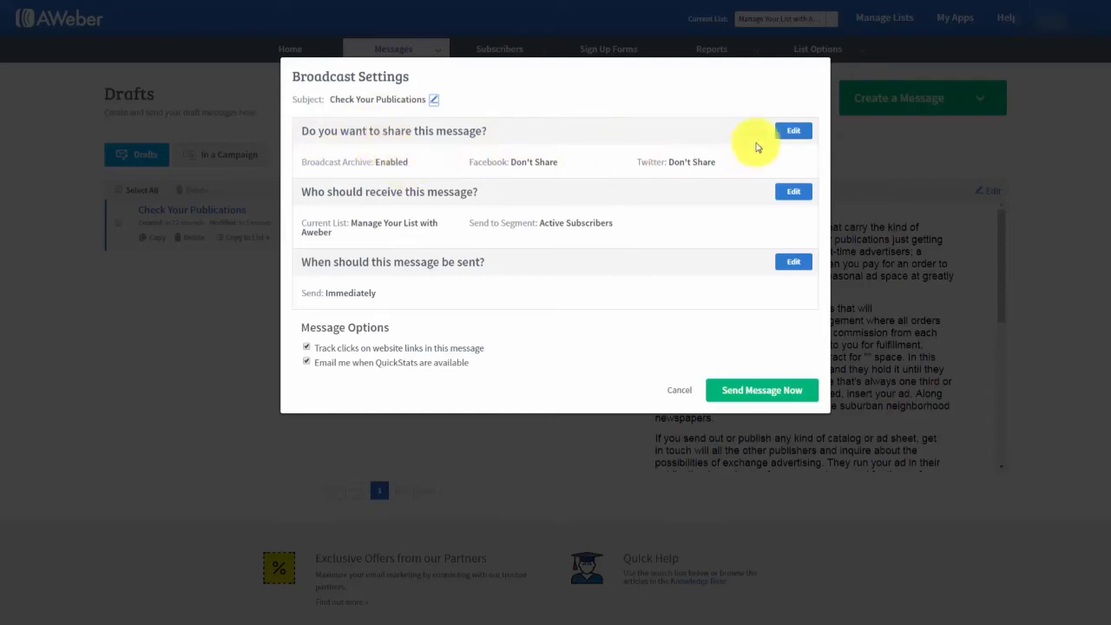
click(791, 132)
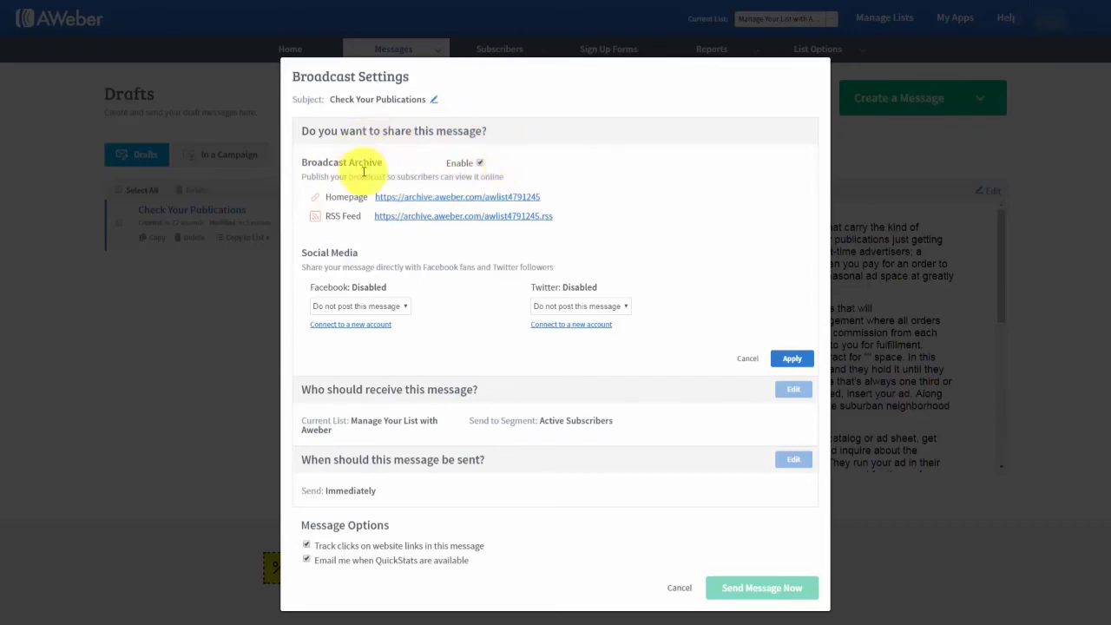
click(412, 199)
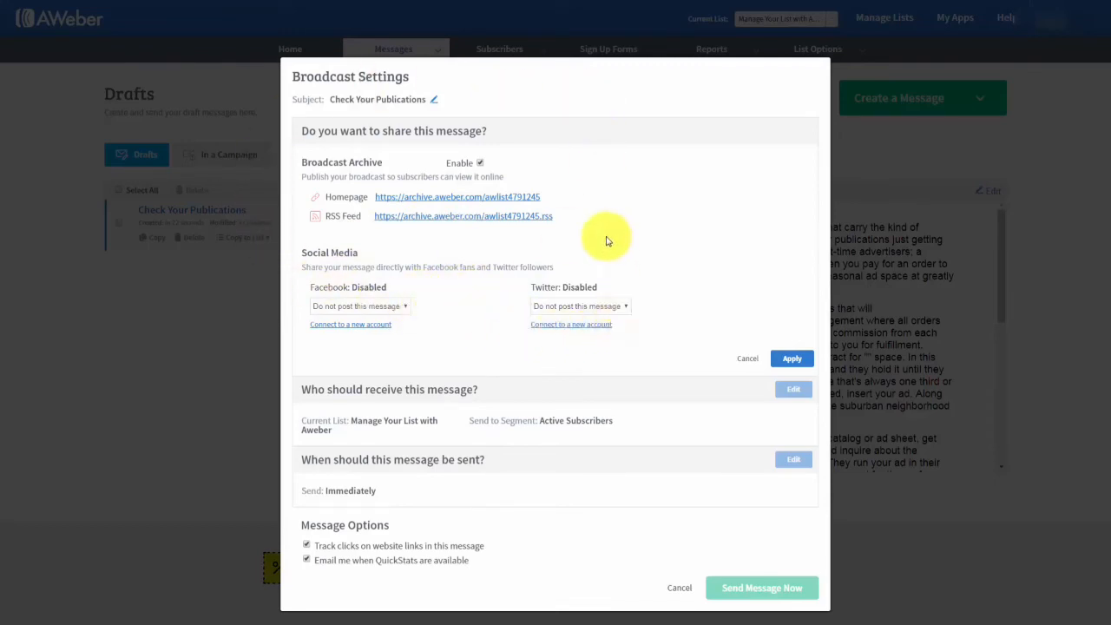
click(795, 362)
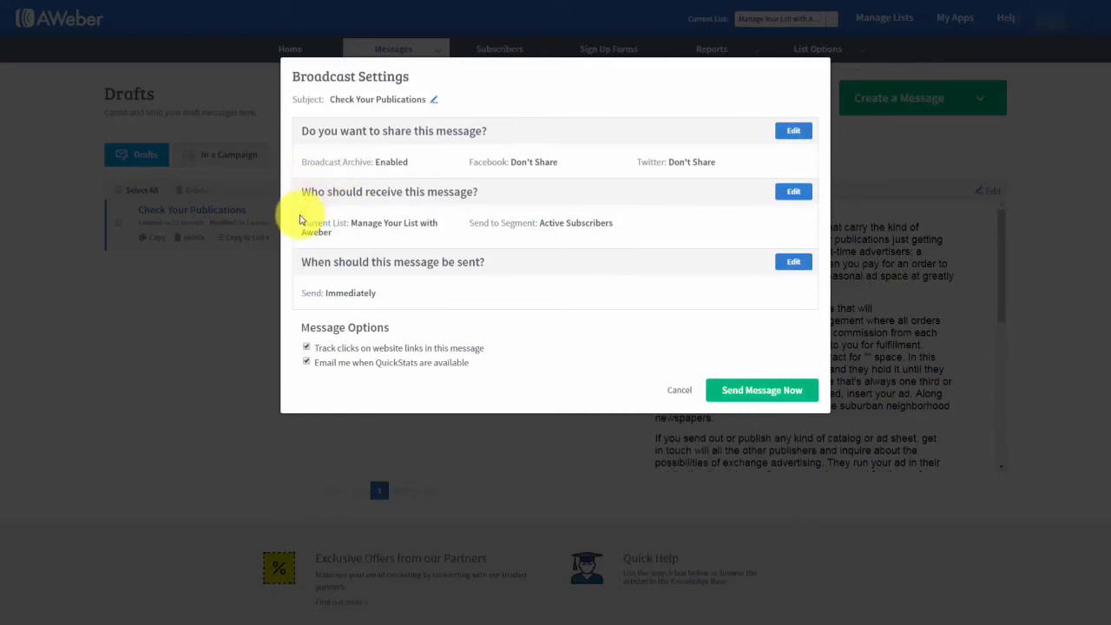
Set recipients to include two lists and exclude one, keeping the Active Subscribers segment, and apply.
click(794, 194)
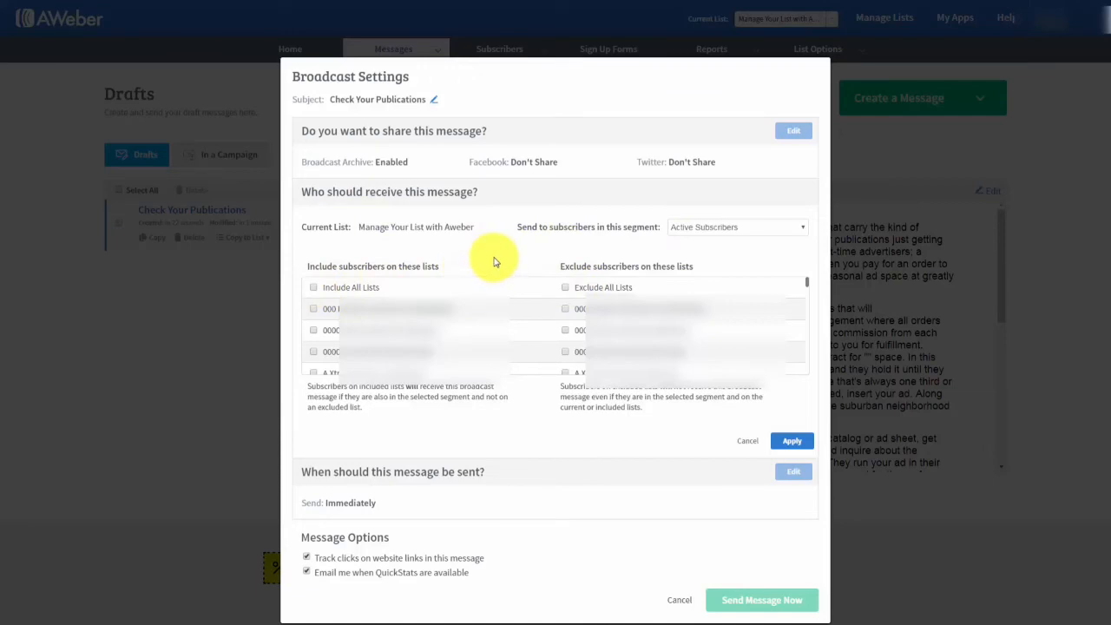
click(314, 309)
click(313, 330)
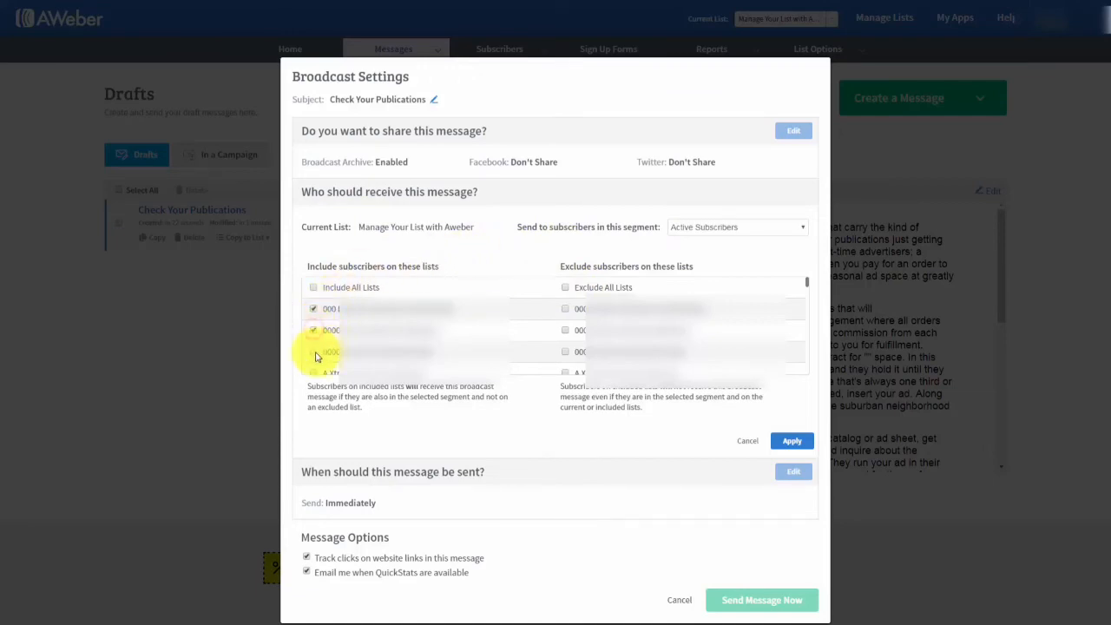
click(313, 351)
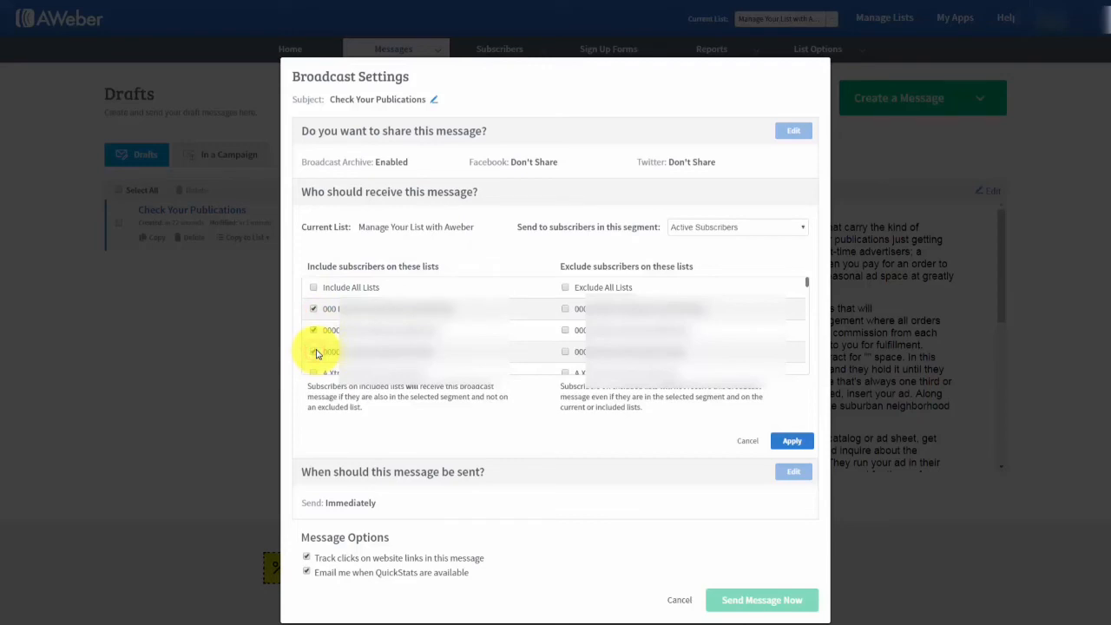
click(565, 352)
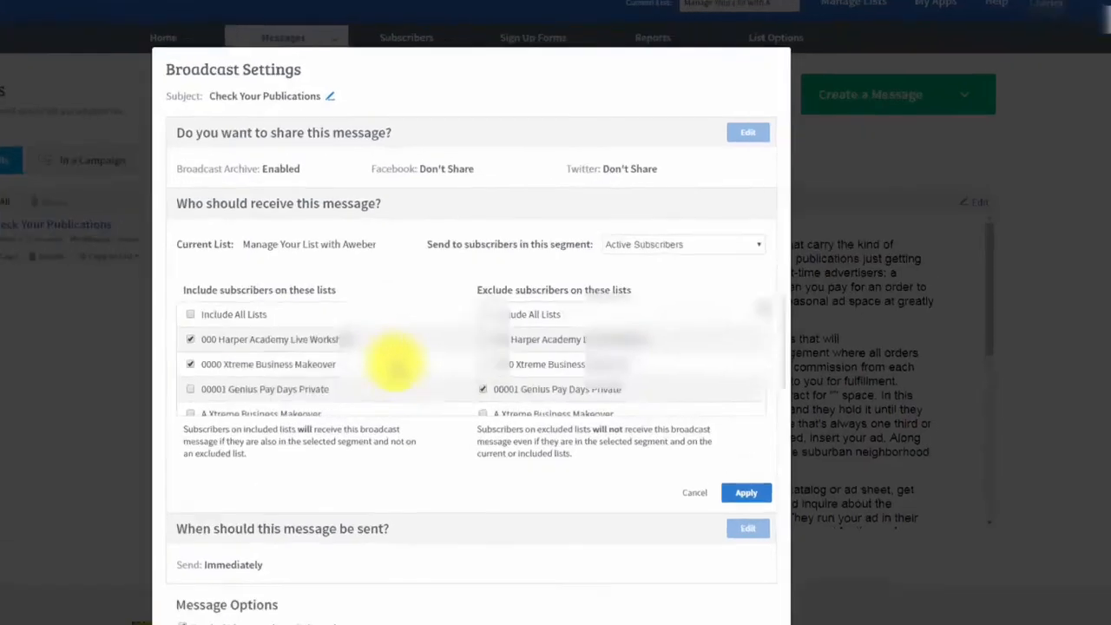
click(746, 226)
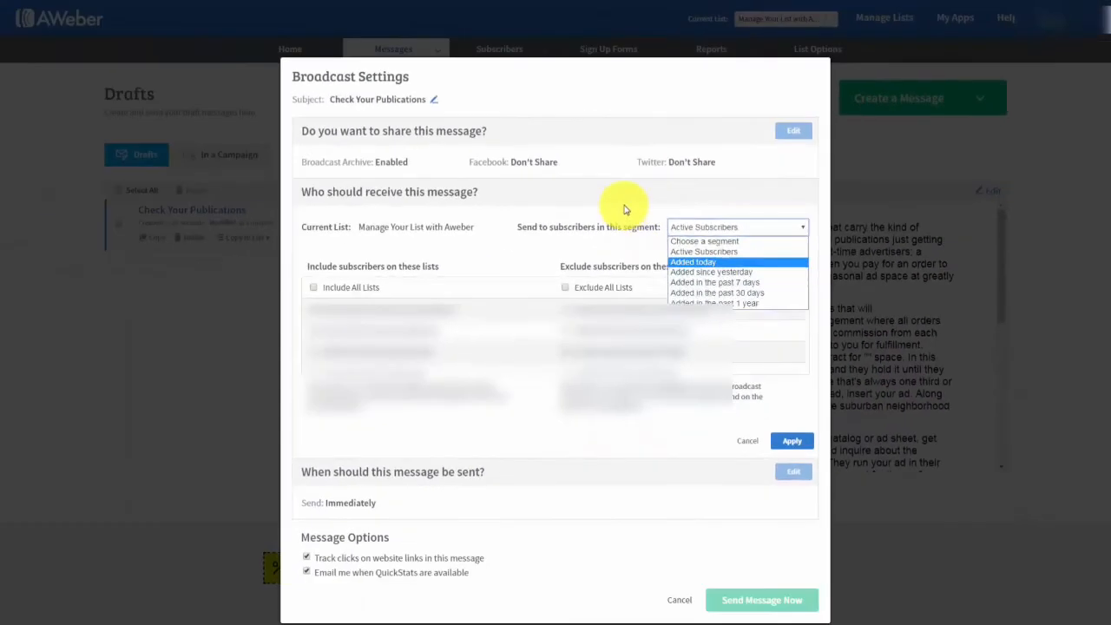
click(623, 206)
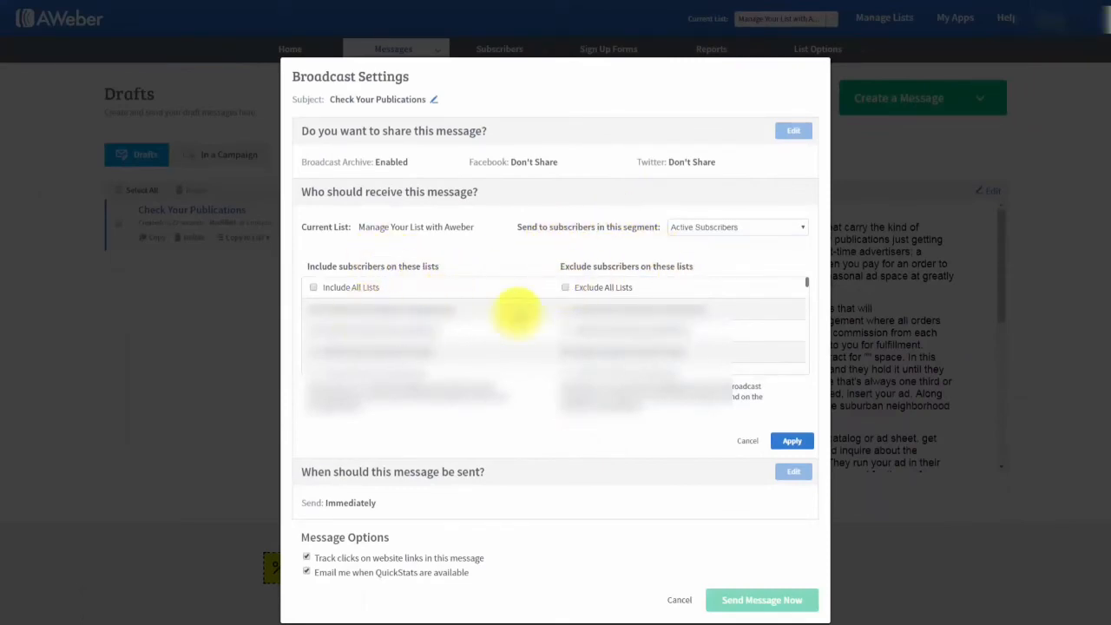
click(735, 227)
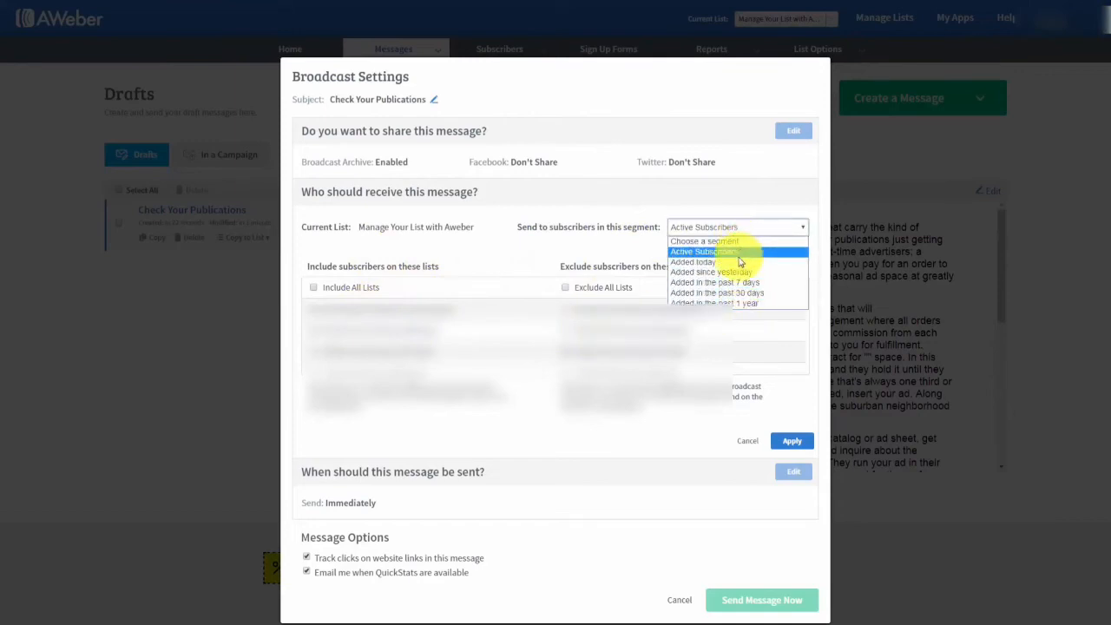
click(614, 252)
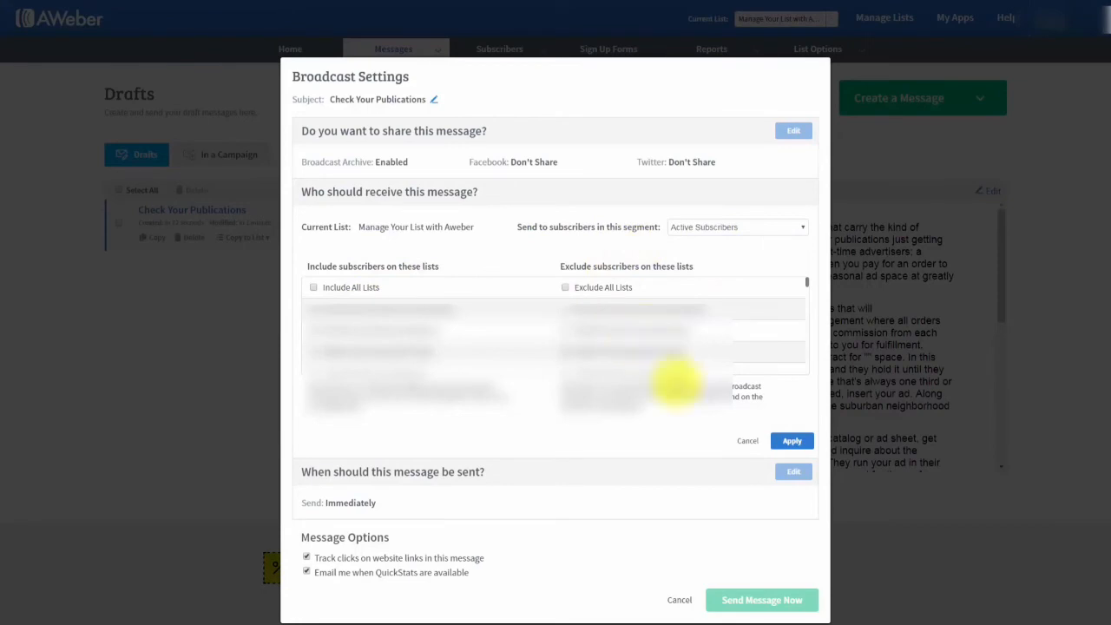
click(790, 441)
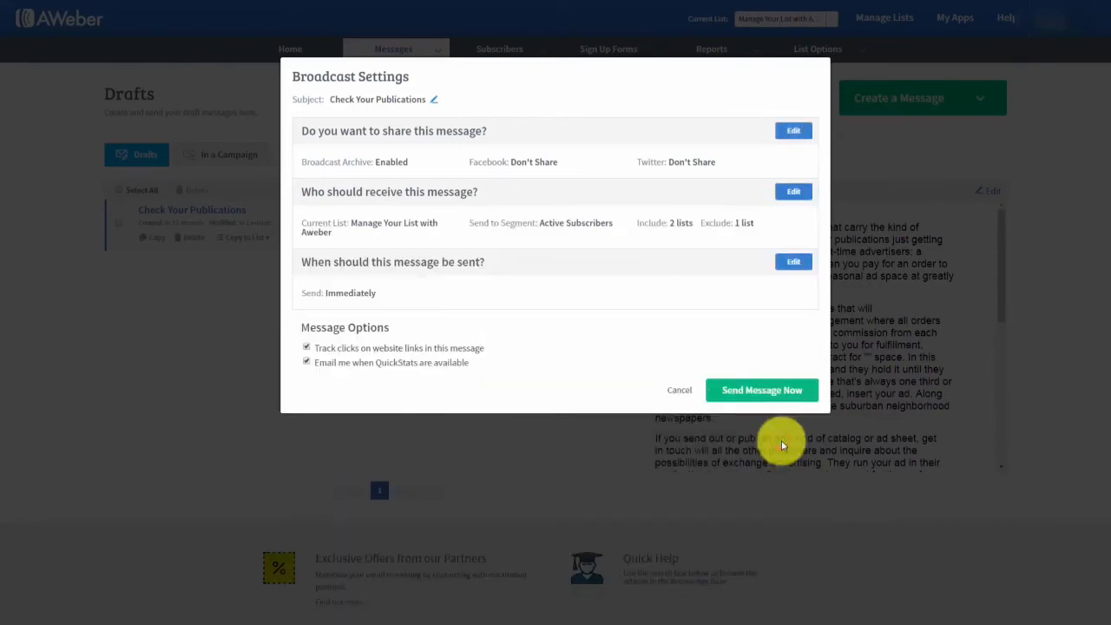
click(791, 263)
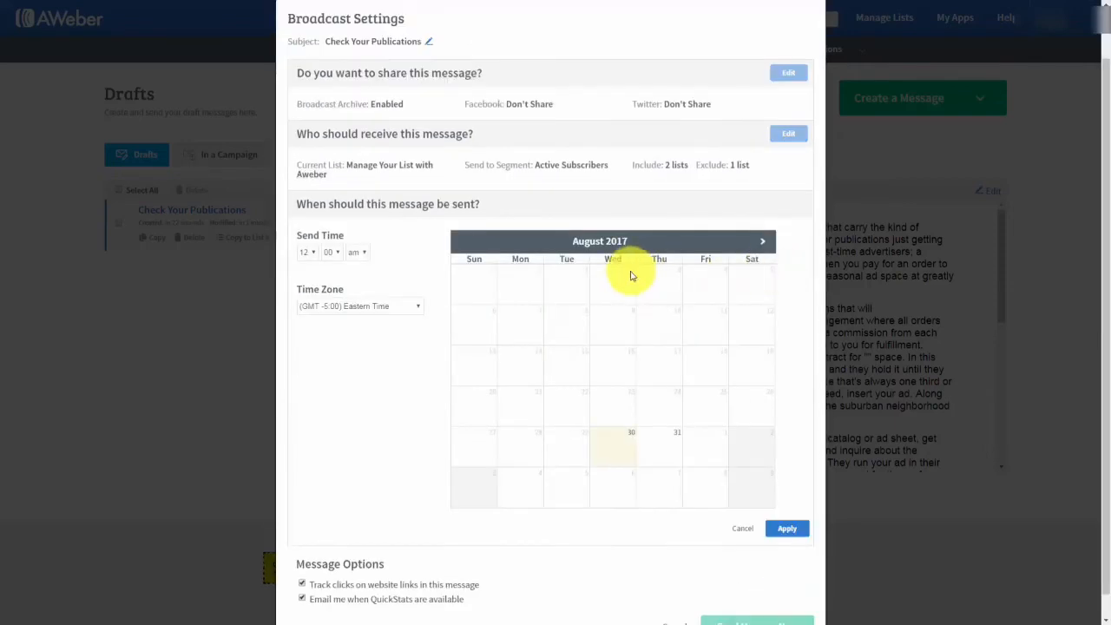
click(314, 253)
click(303, 332)
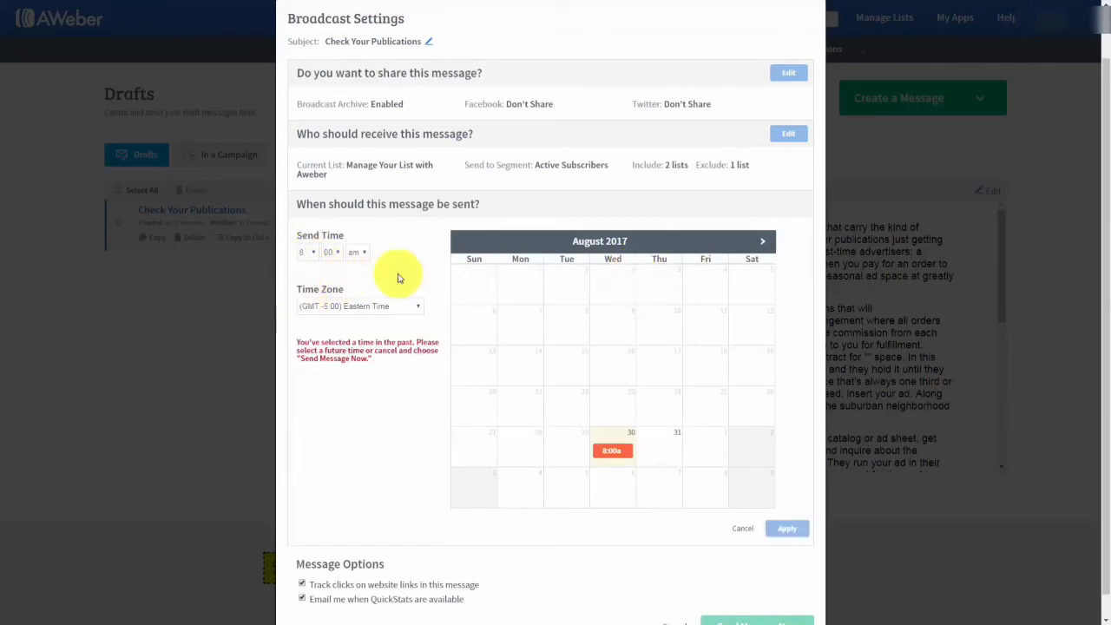
click(661, 448)
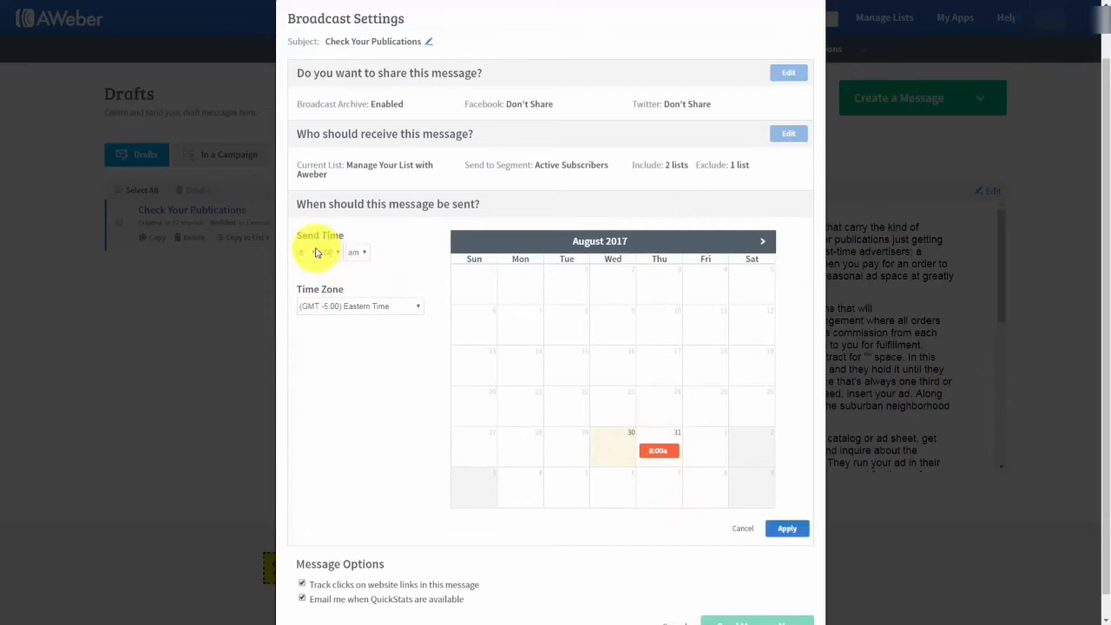
click(764, 243)
click(764, 243)
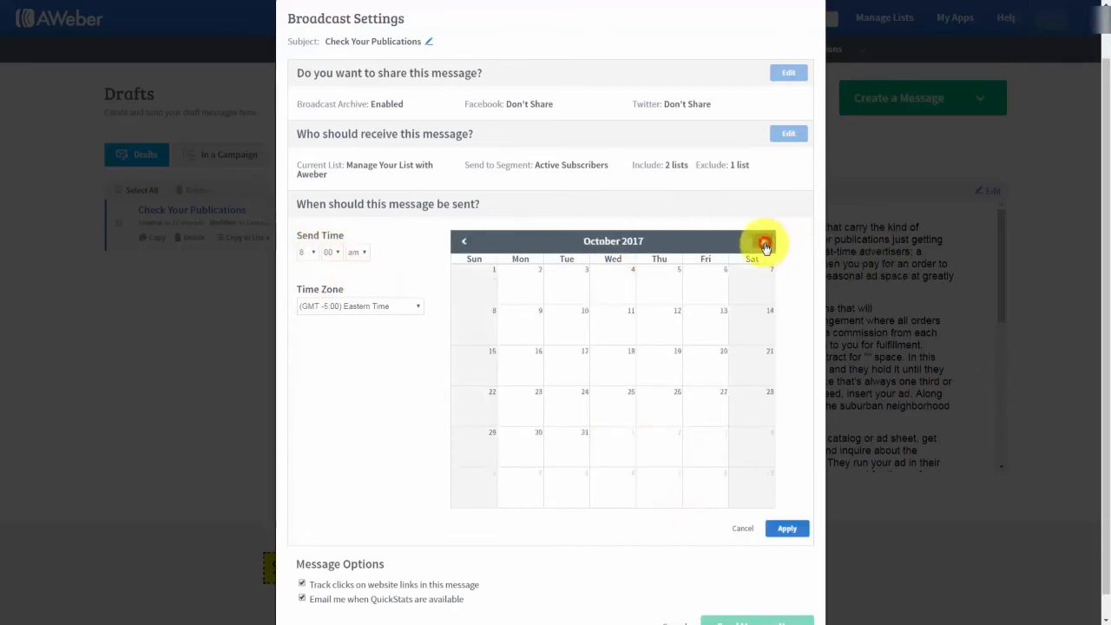
click(656, 321)
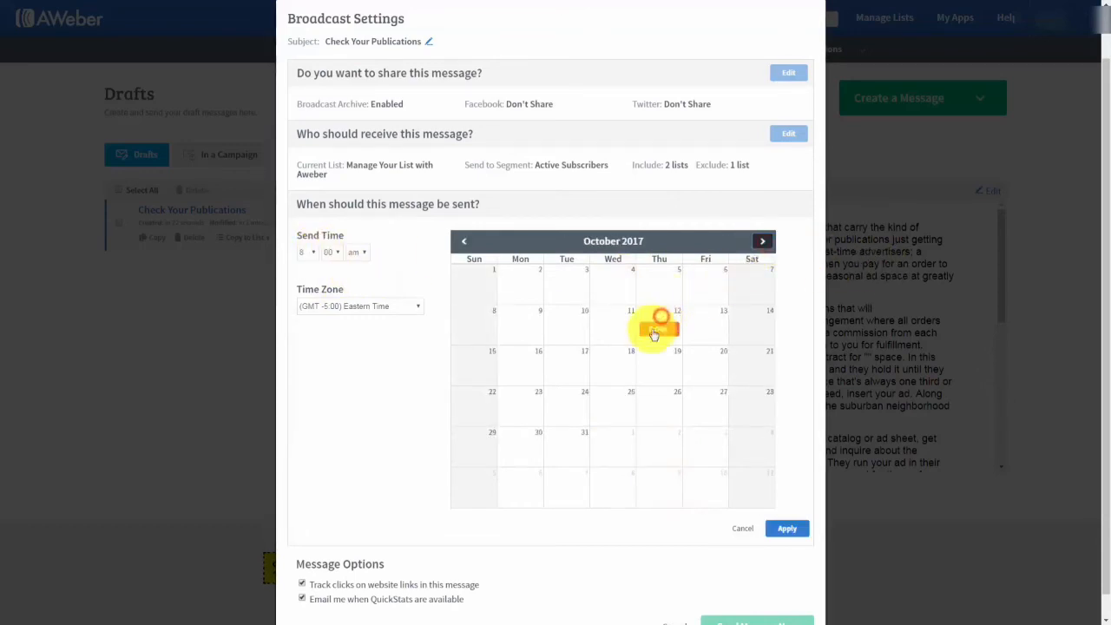
click(464, 241)
click(501, 326)
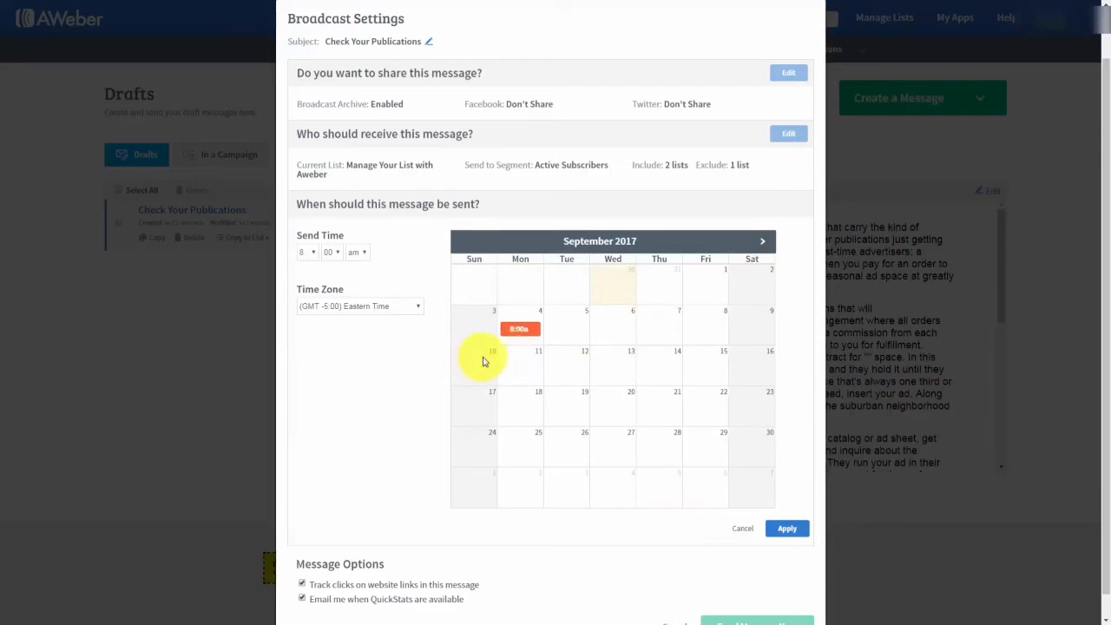
scroll(362, 379, down, 1)
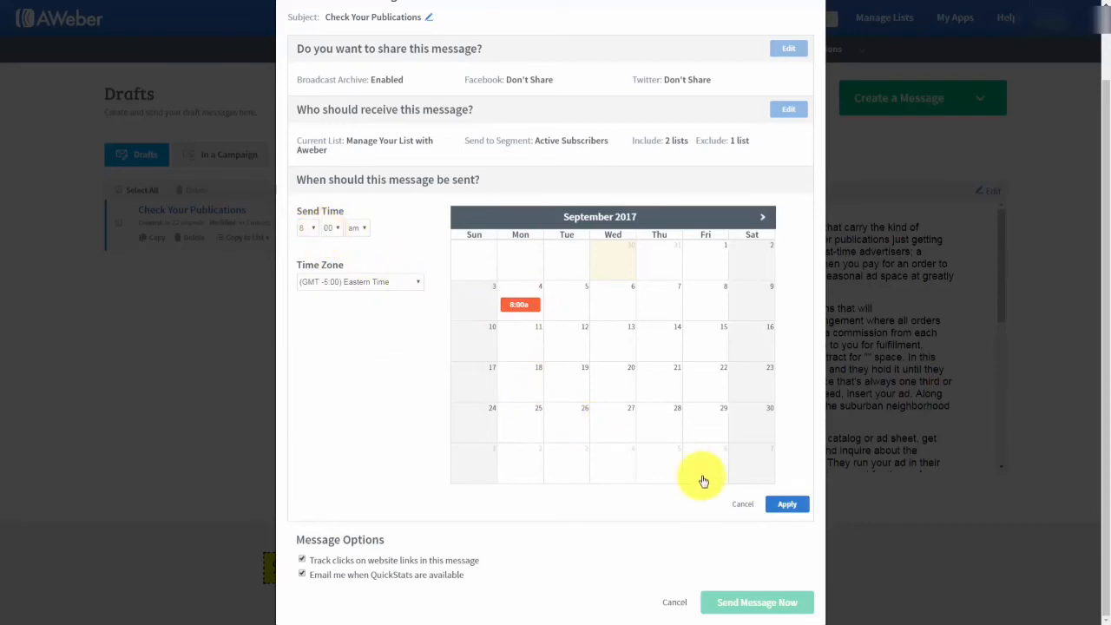
click(743, 505)
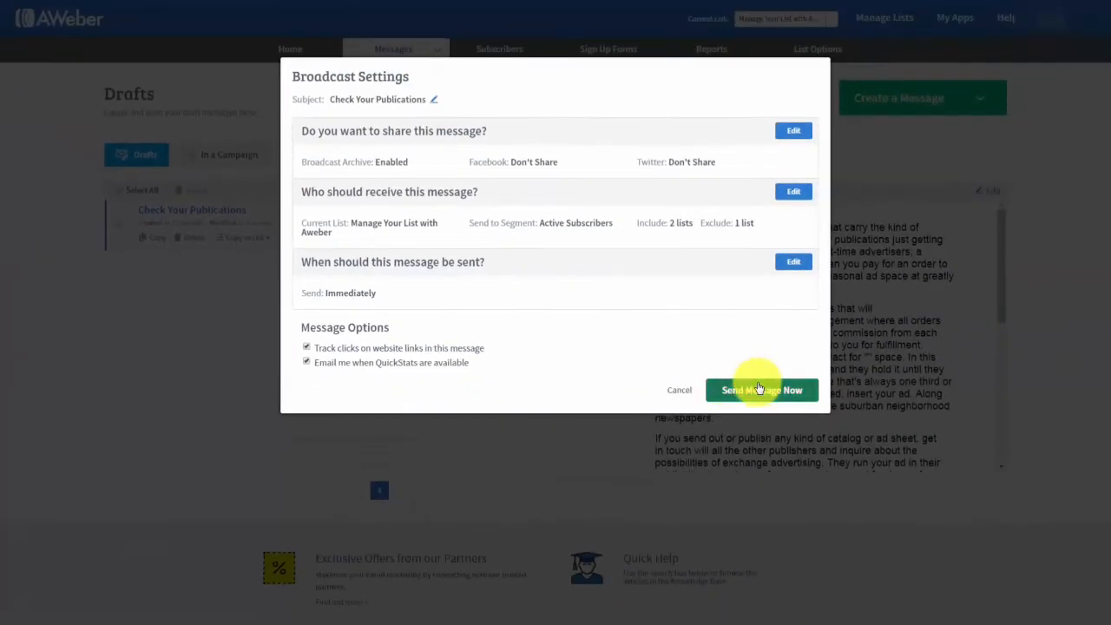
Change the send date to Sep 6, 2017 at 12:00 AM EDT and schedule the broadcast.
click(792, 264)
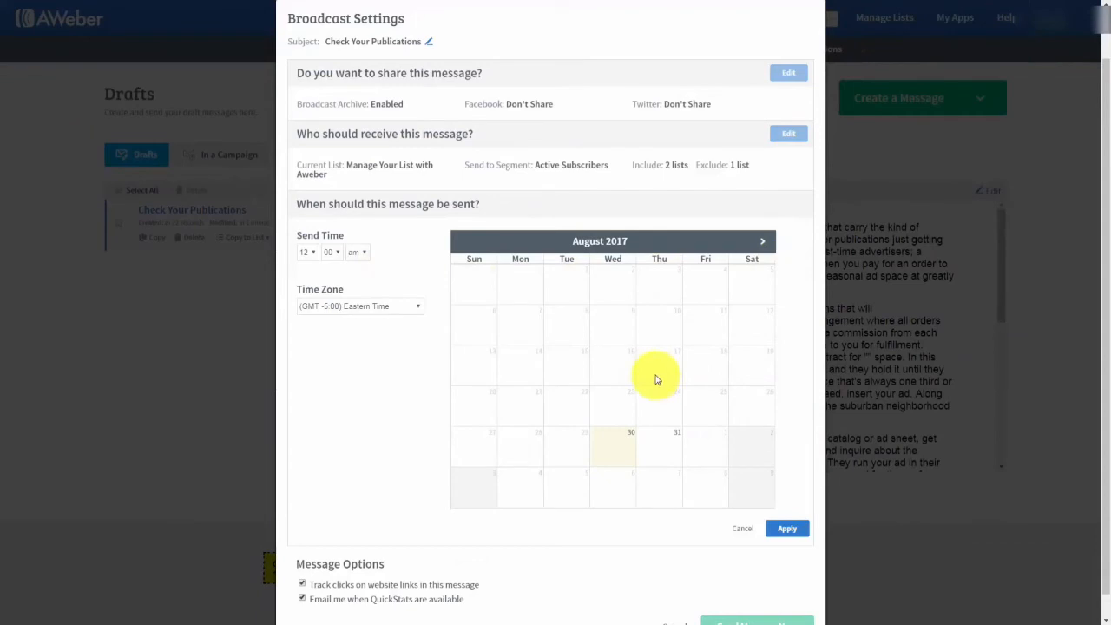
click(762, 241)
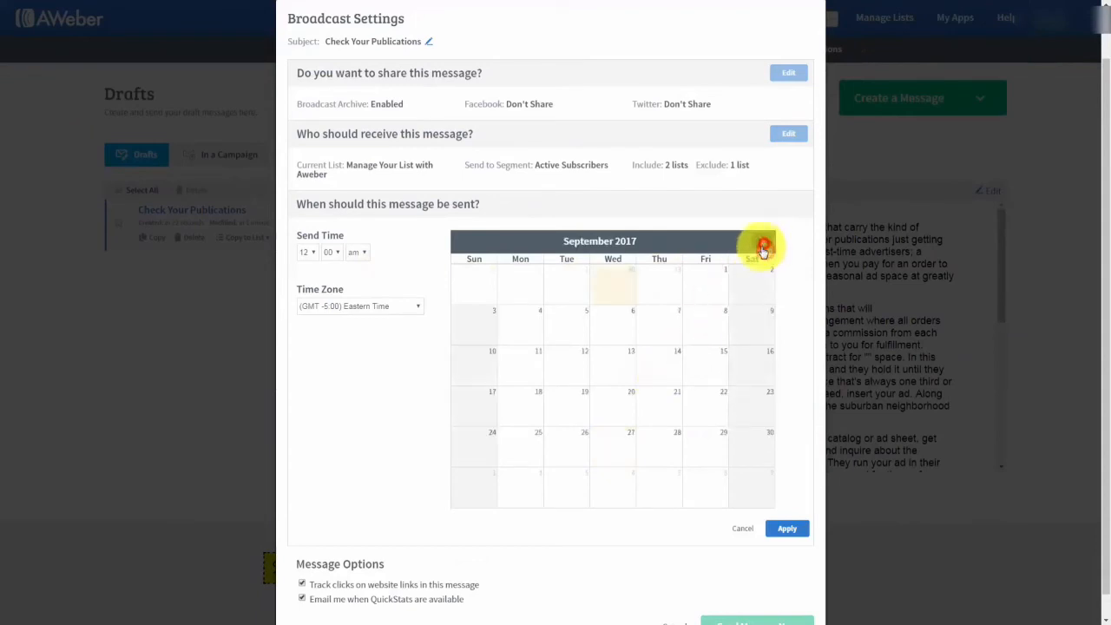
click(618, 339)
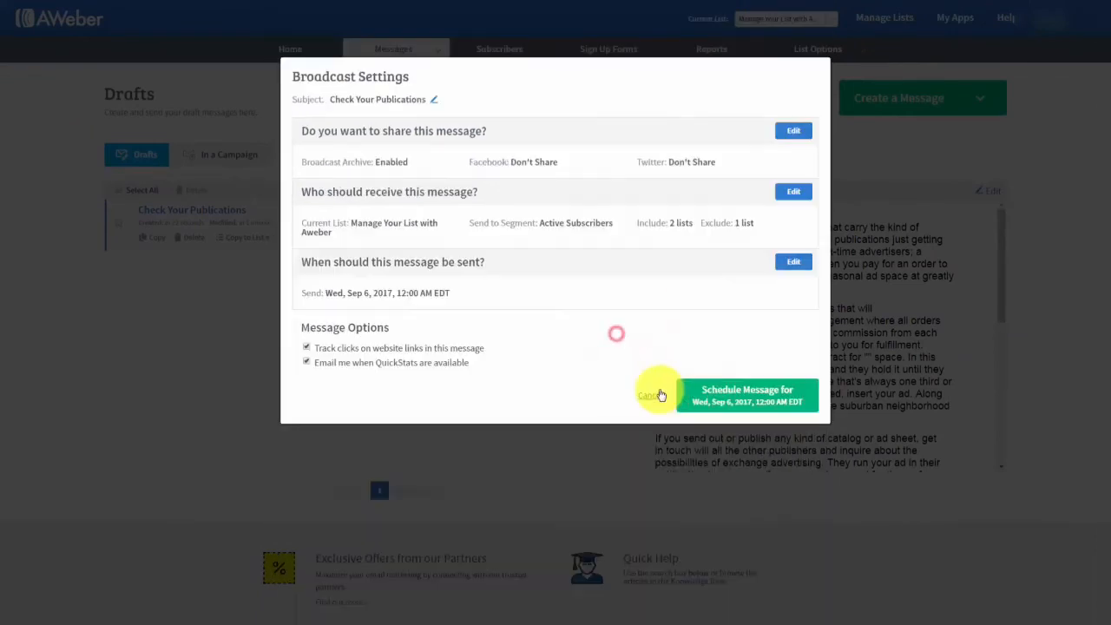
click(707, 398)
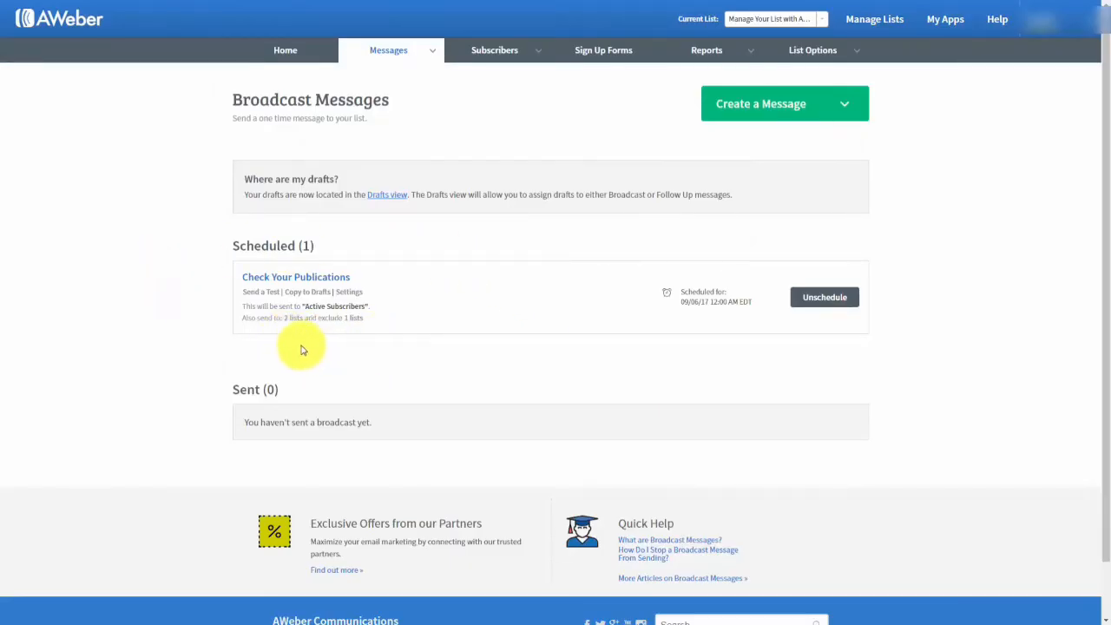
Unschedule the Check Your Publications broadcast, returning it to drafts.
click(817, 299)
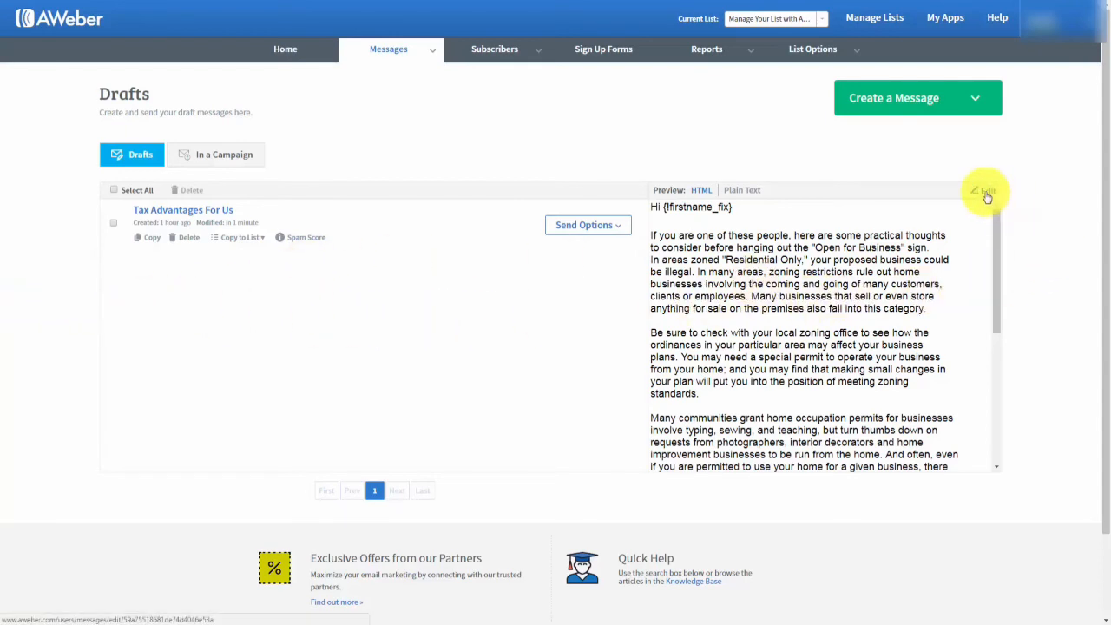
click(987, 193)
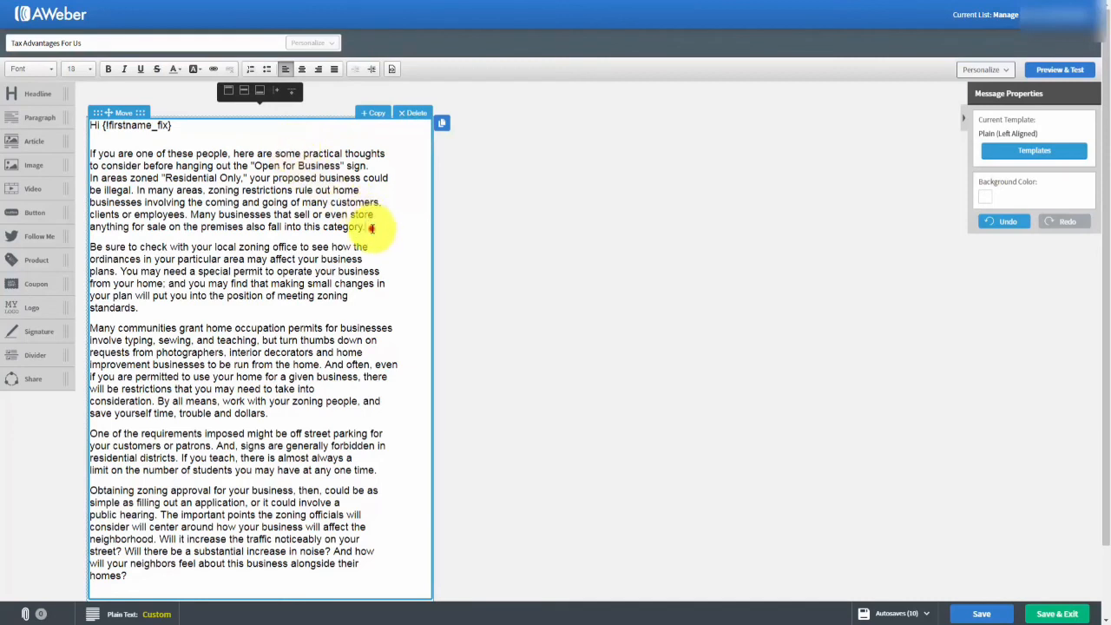
key(Return)
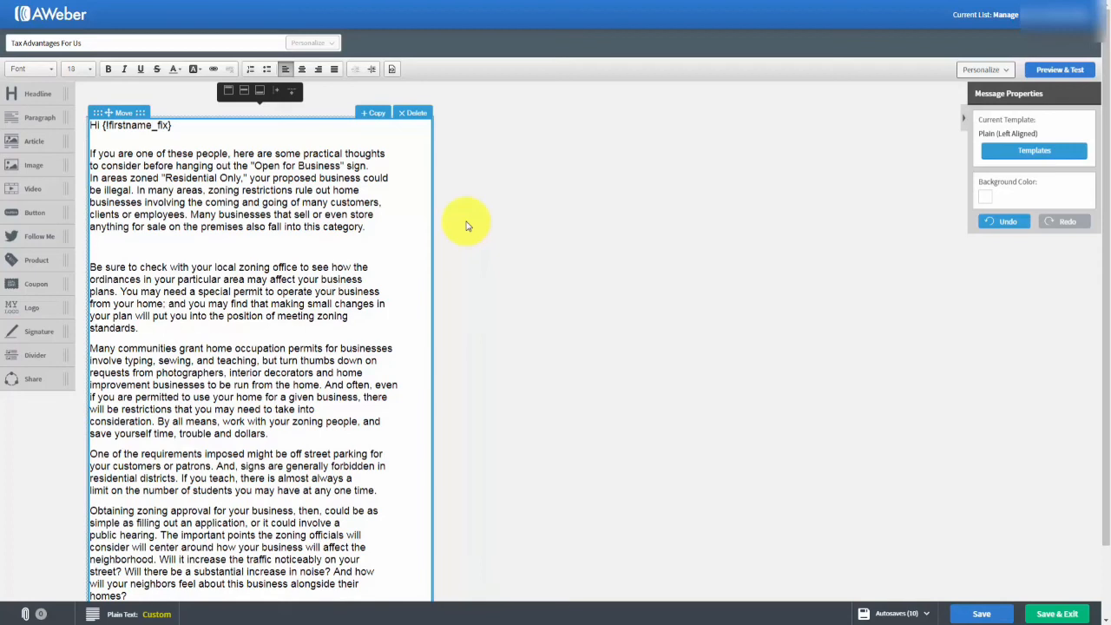
text(http://haon.biz/cfwop/)
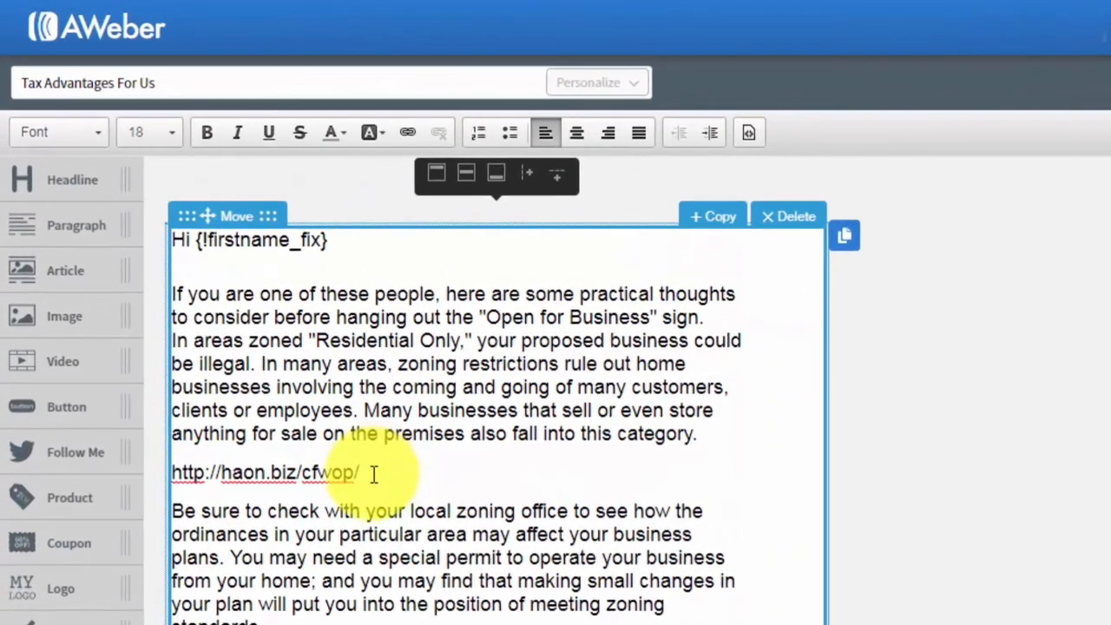
drag(372, 472, 174, 476)
key(ctrl+c)
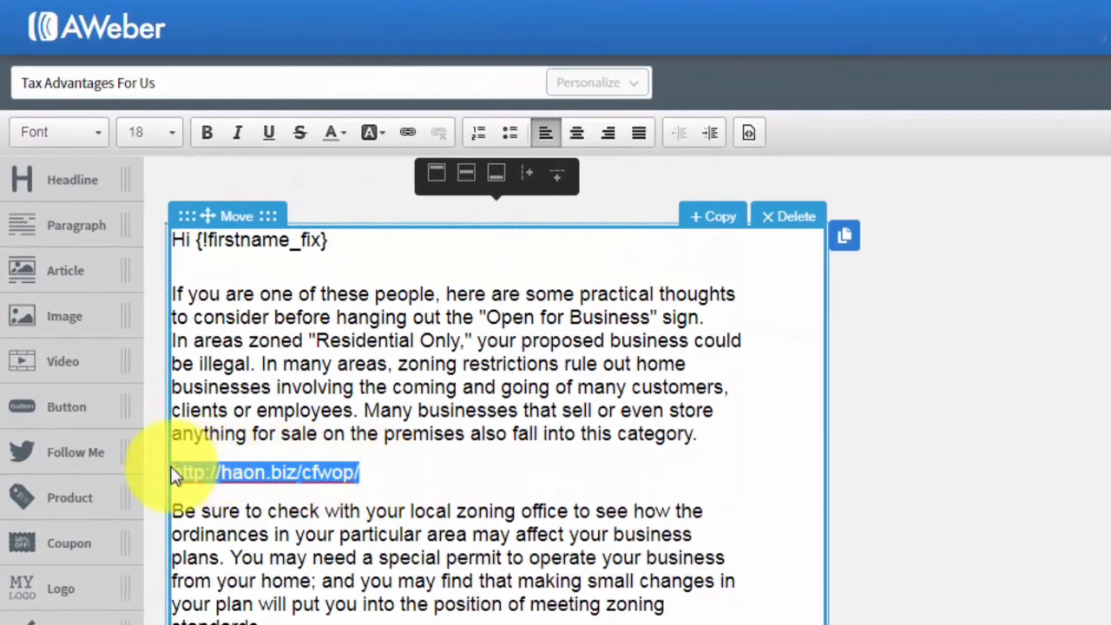
click(406, 132)
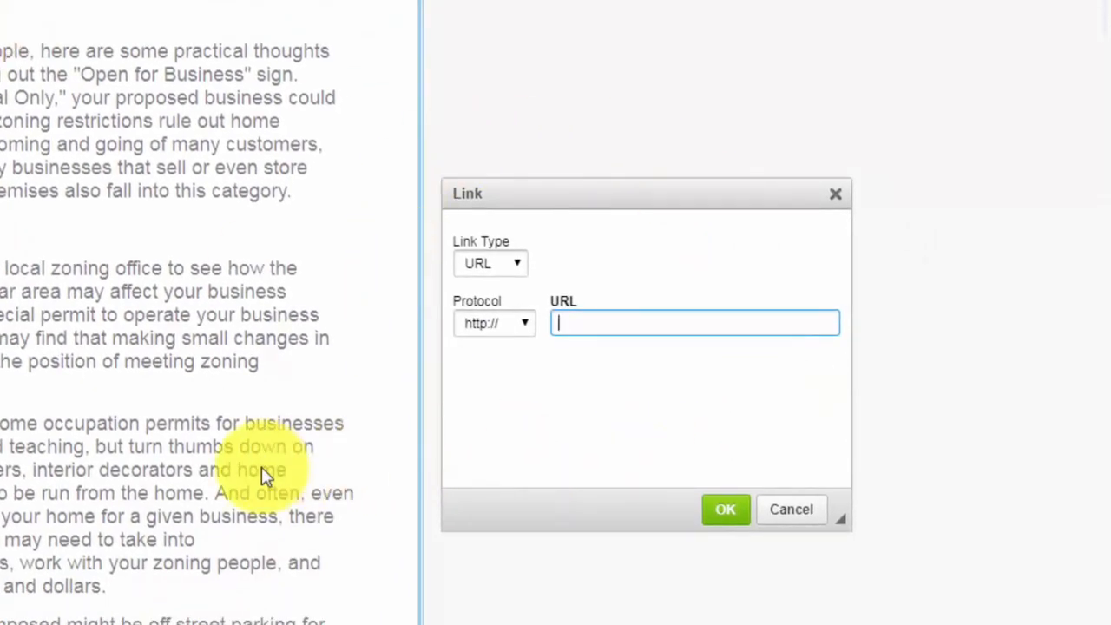
right_click(569, 323)
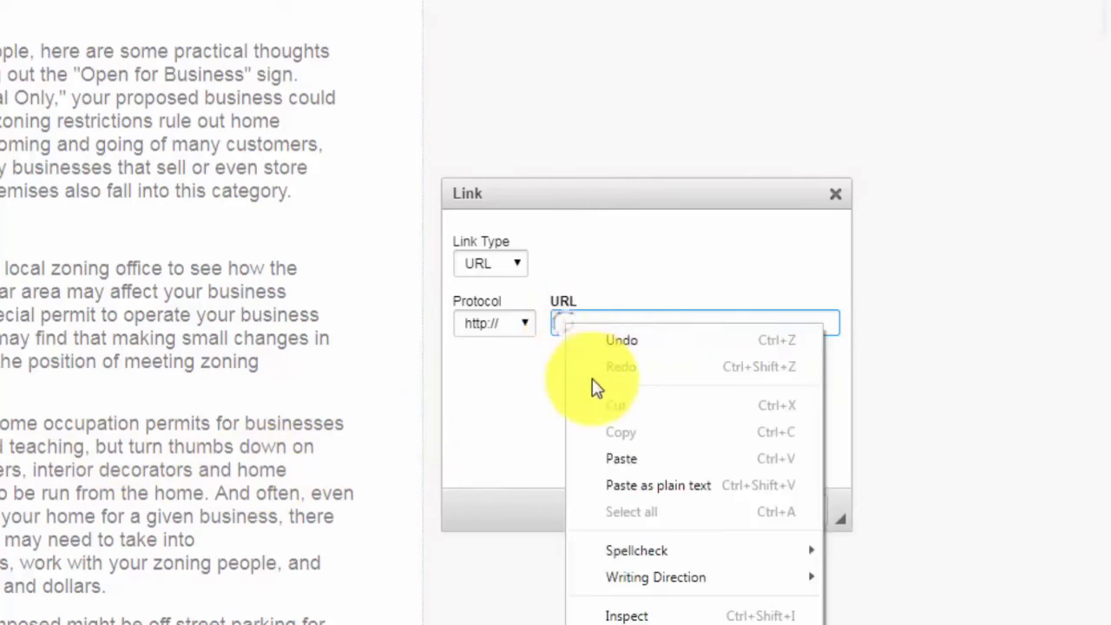
click(618, 457)
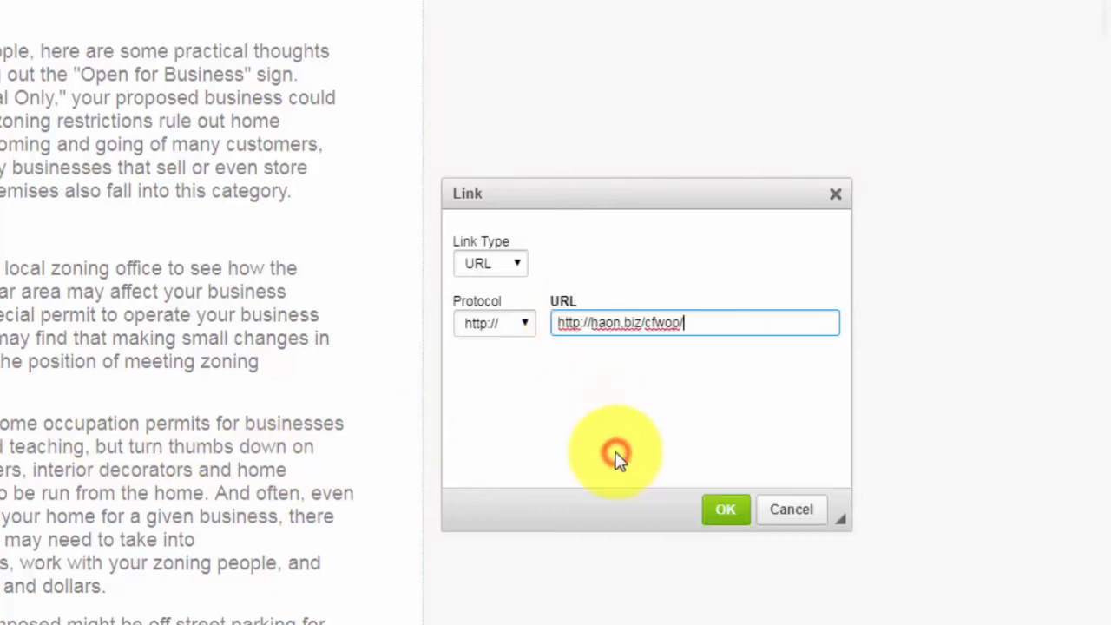
click(560, 323)
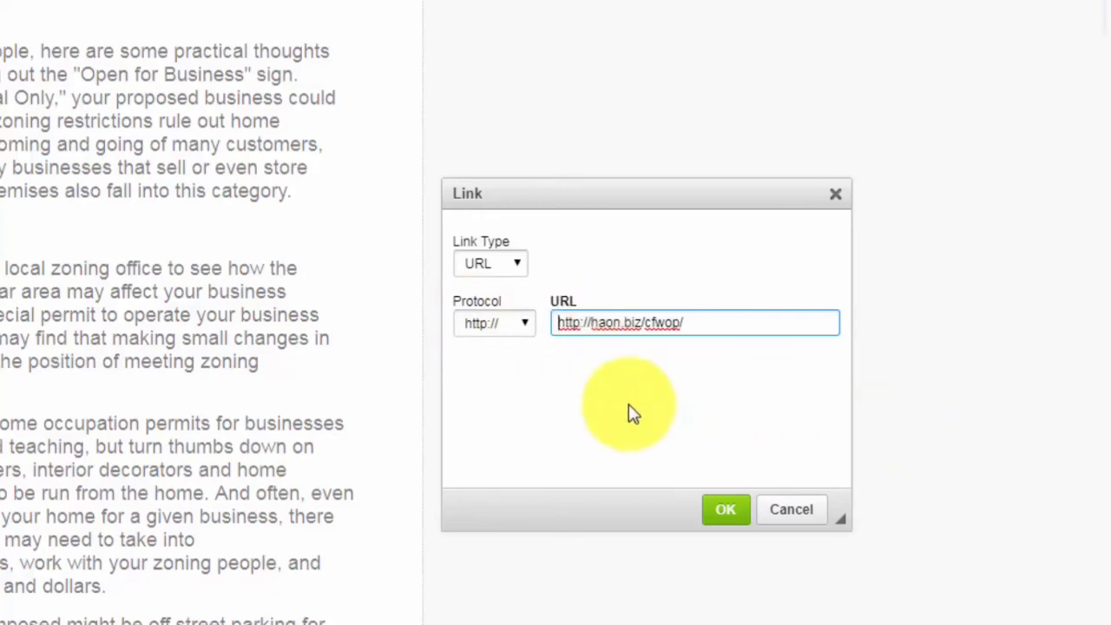
key(ctrl+v)
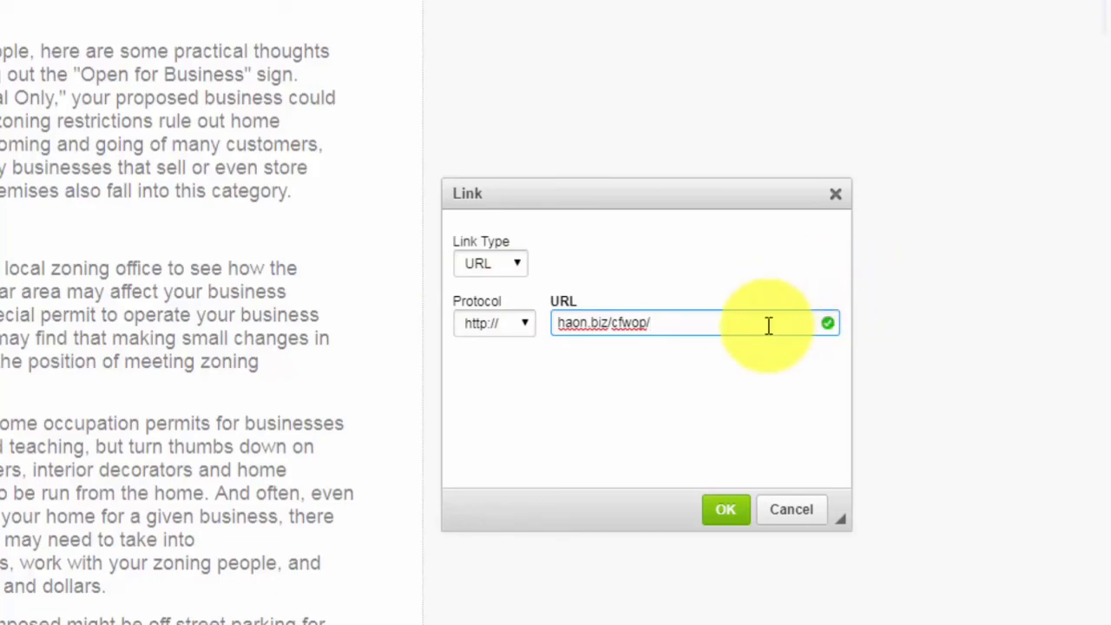
click(720, 511)
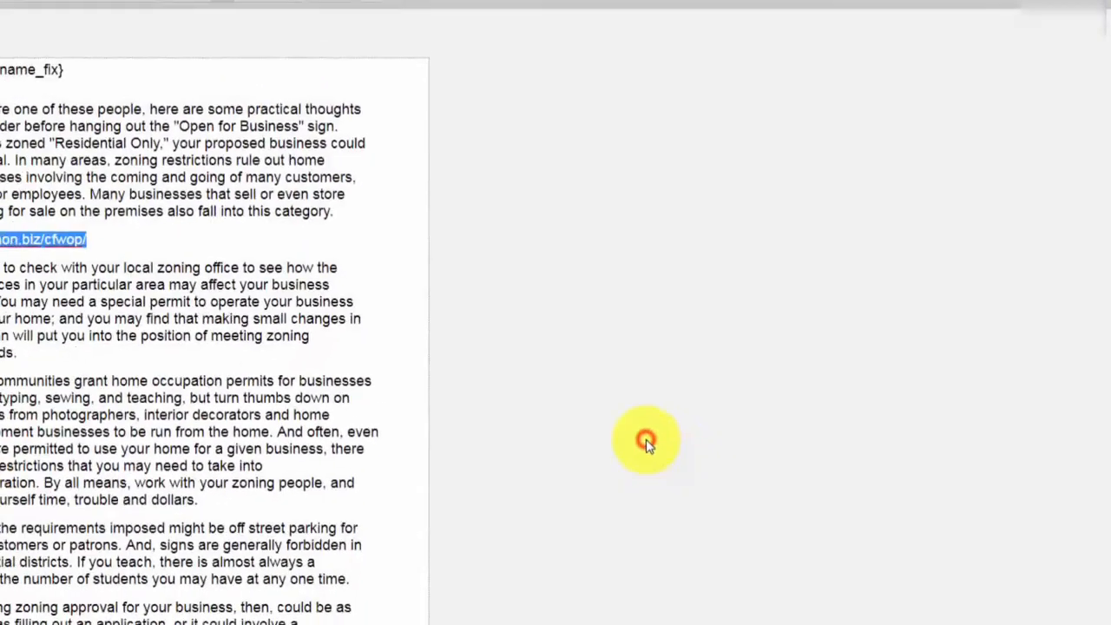
click(153, 316)
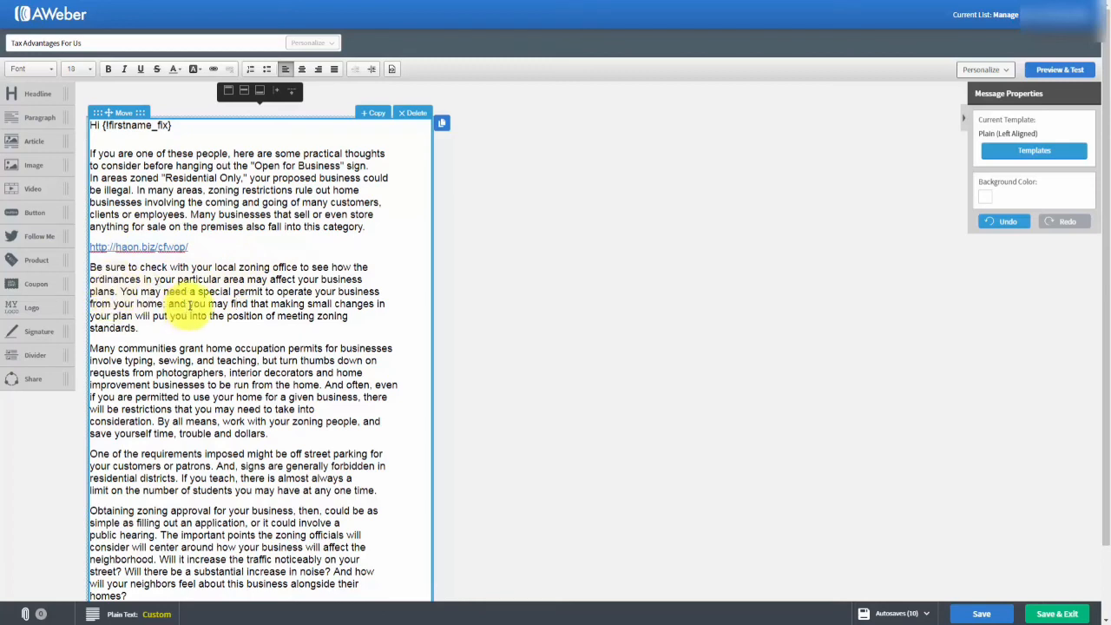
Link the phrase 'you may find' to the haon.biz/cfwop/ site.
drag(188, 304, 245, 304)
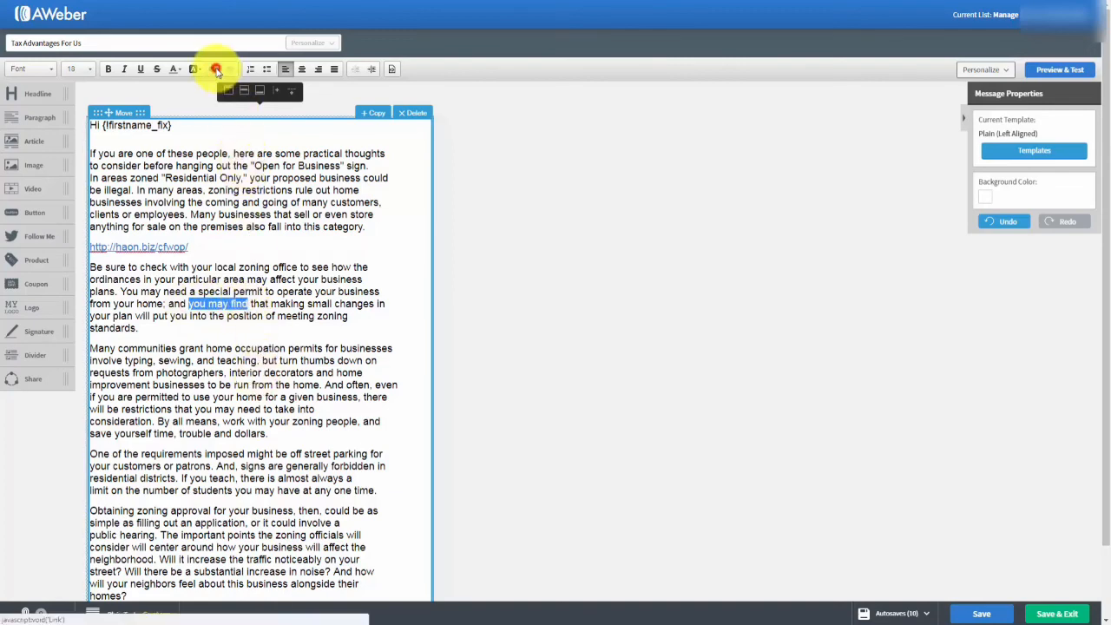
click(216, 70)
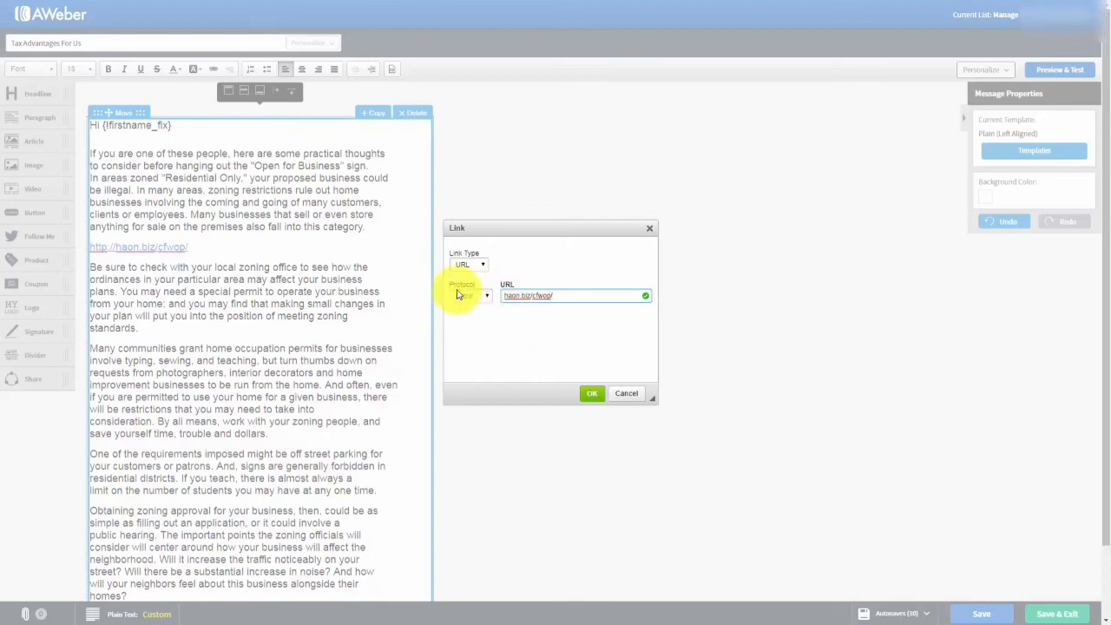
click(589, 396)
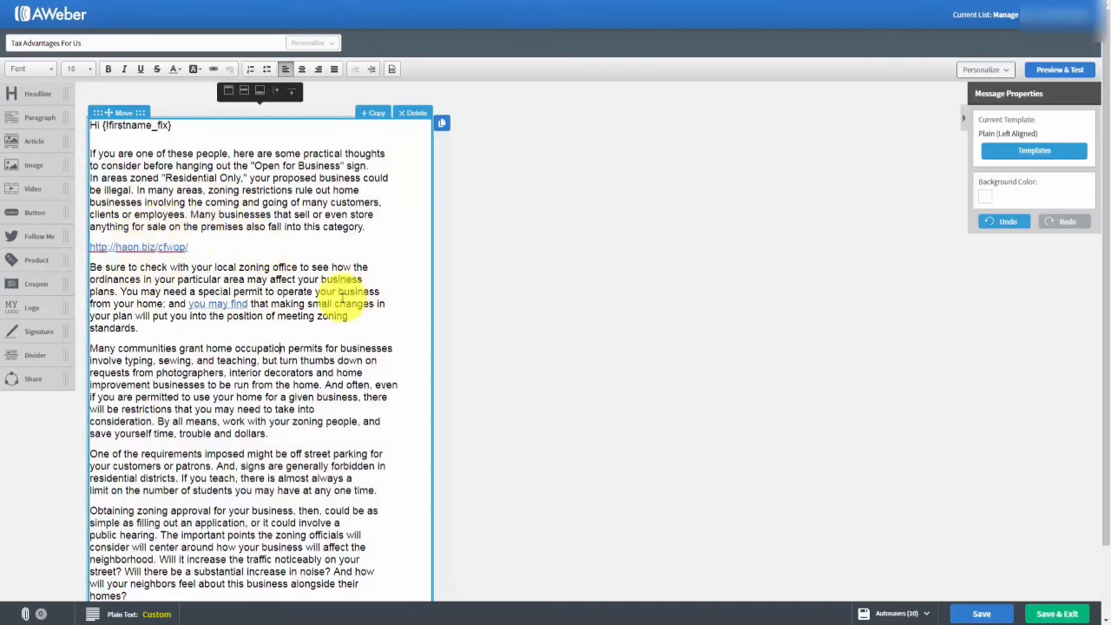
Add an 'Our Website' line after the paragraph ending 'standards.' and select it.
click(151, 329)
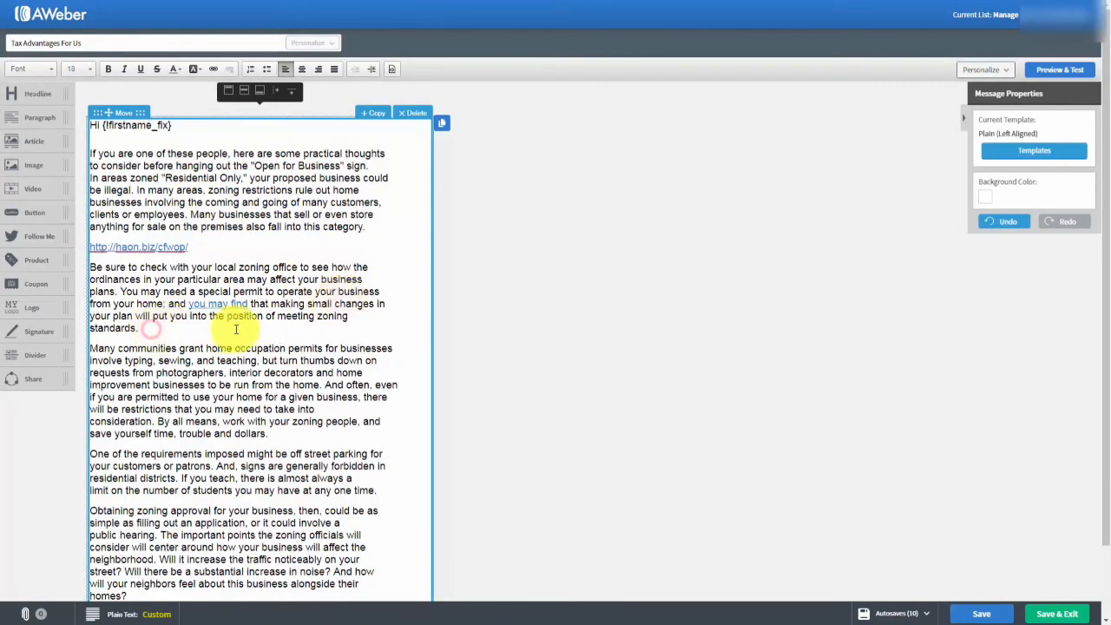
key(Return)
text(Our Website)
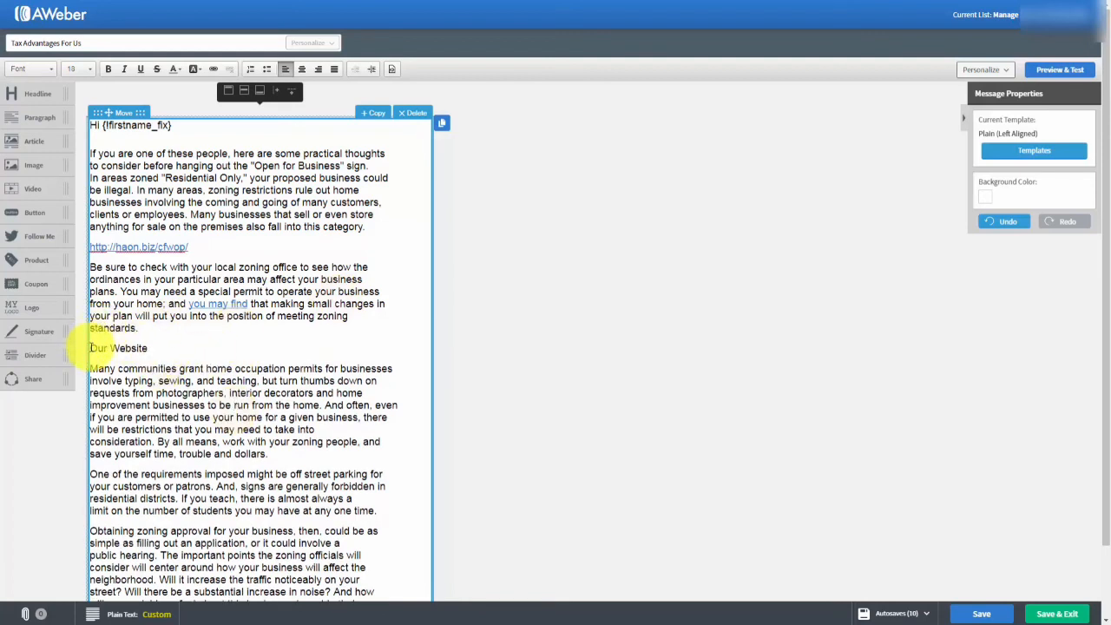
drag(90, 348, 151, 349)
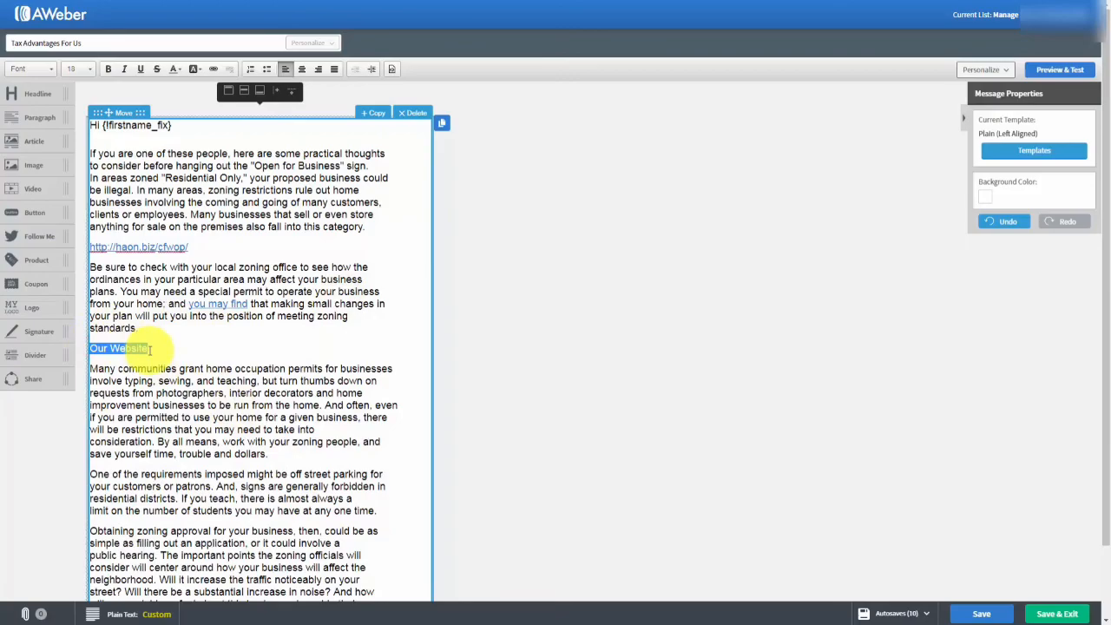
Link the 'Our Website' line to haon.biz/cfwop/ by pasting the address into the link field.
click(213, 69)
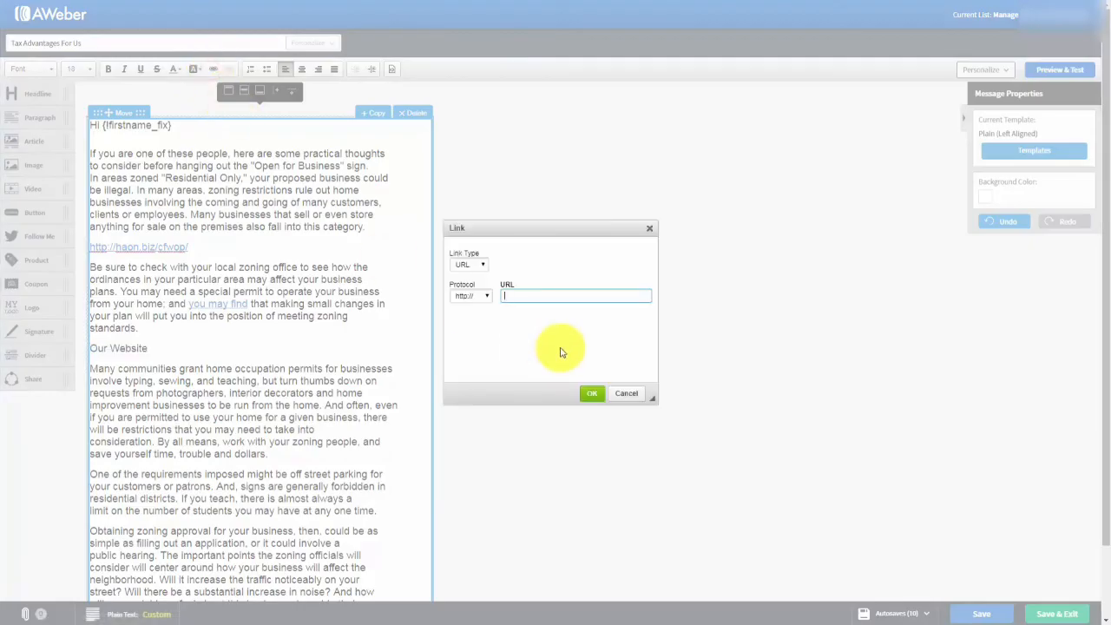
text(haon.biz/cfwop/)
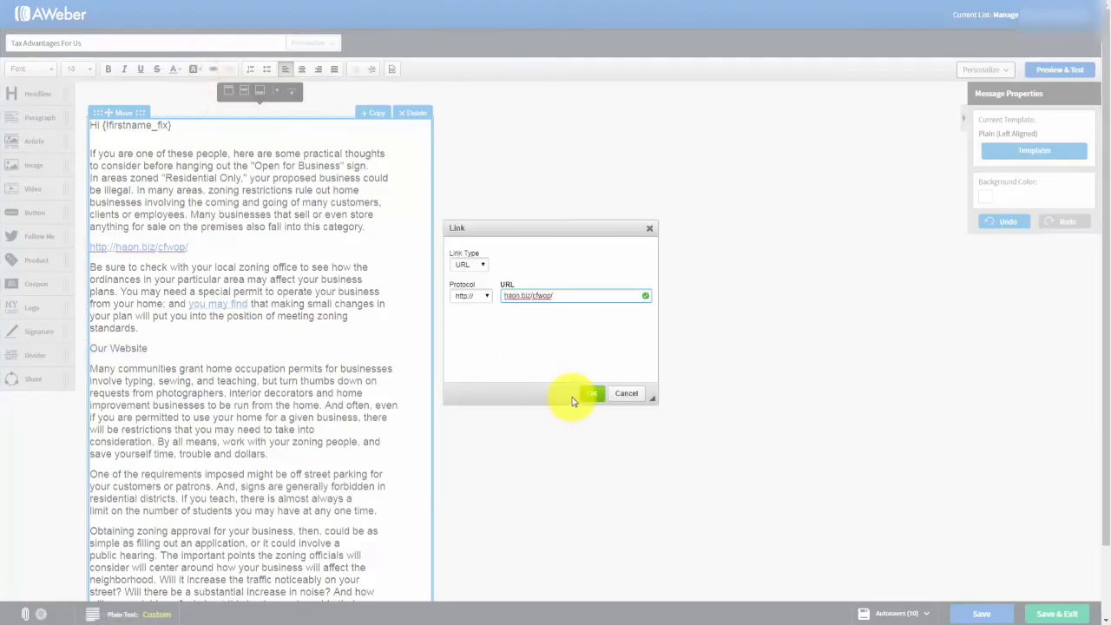
click(592, 393)
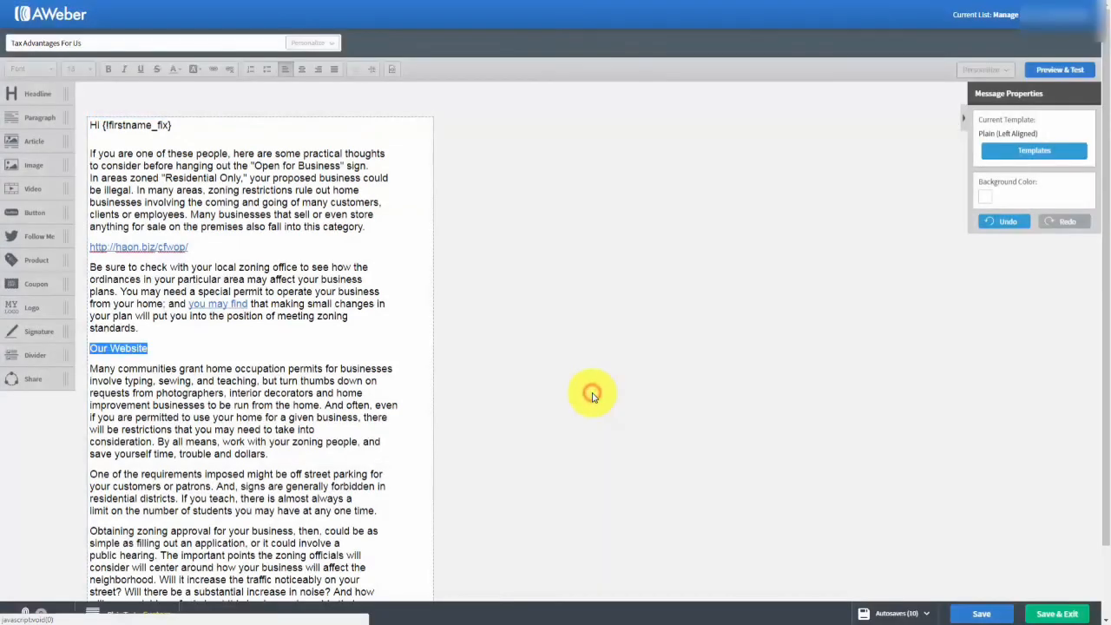
click(353, 382)
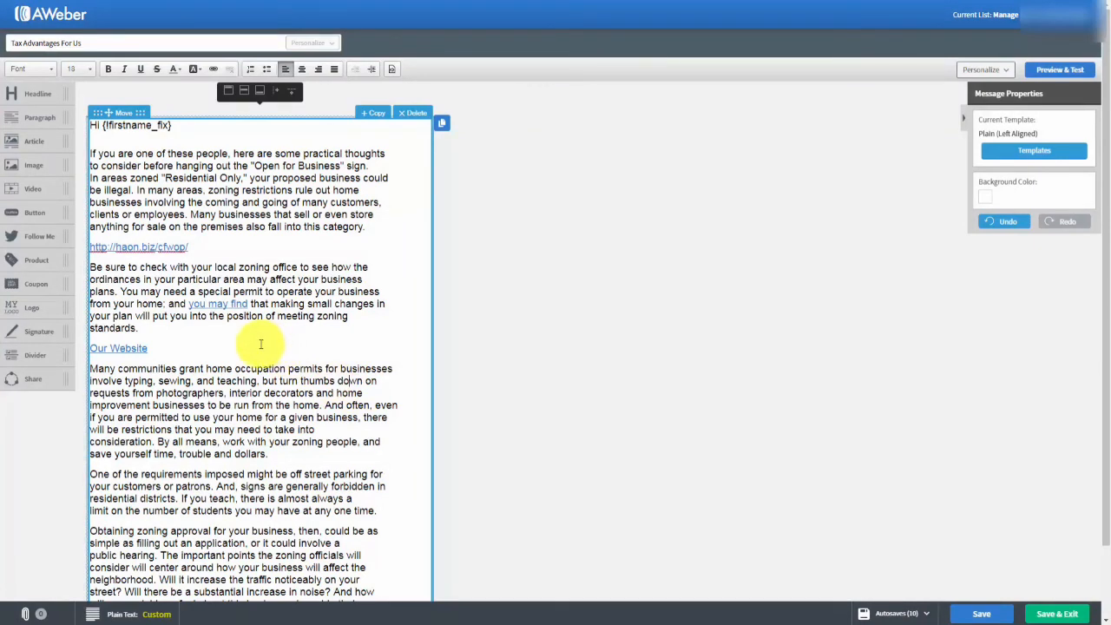
Make the sender's name line an E-mail type link with address, subject and body filled in.
click(197, 469)
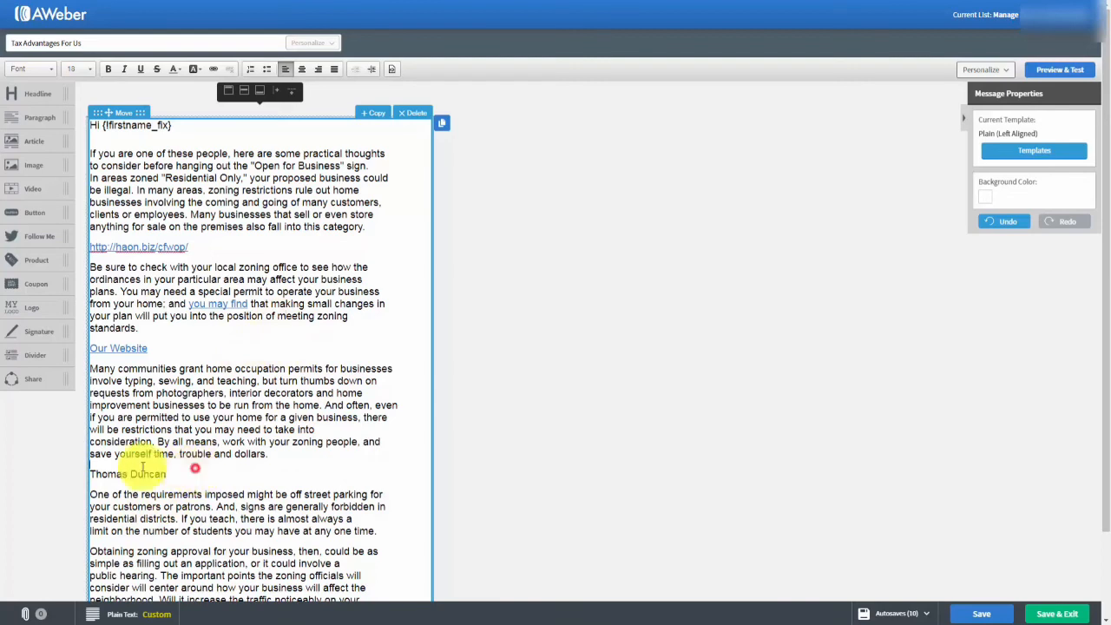
drag(182, 472, 89, 474)
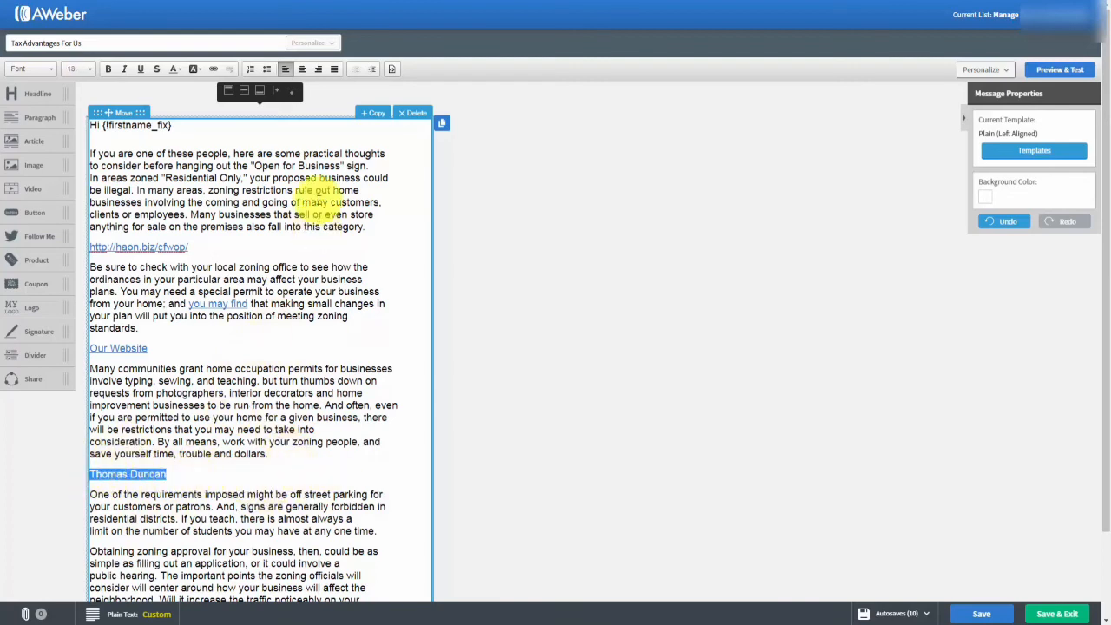
click(209, 75)
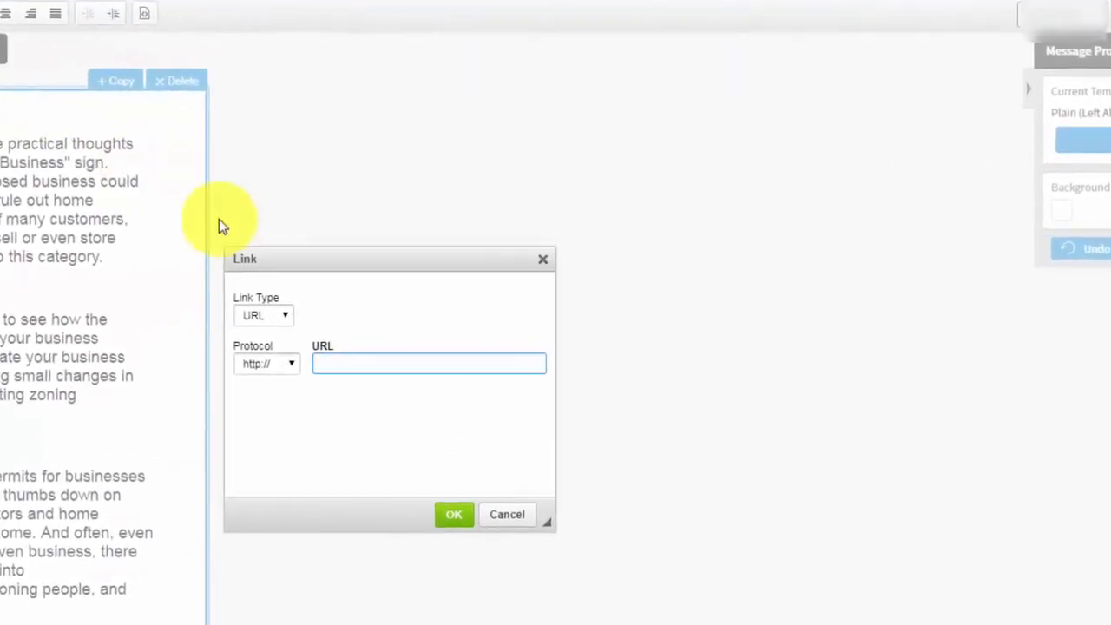
click(278, 312)
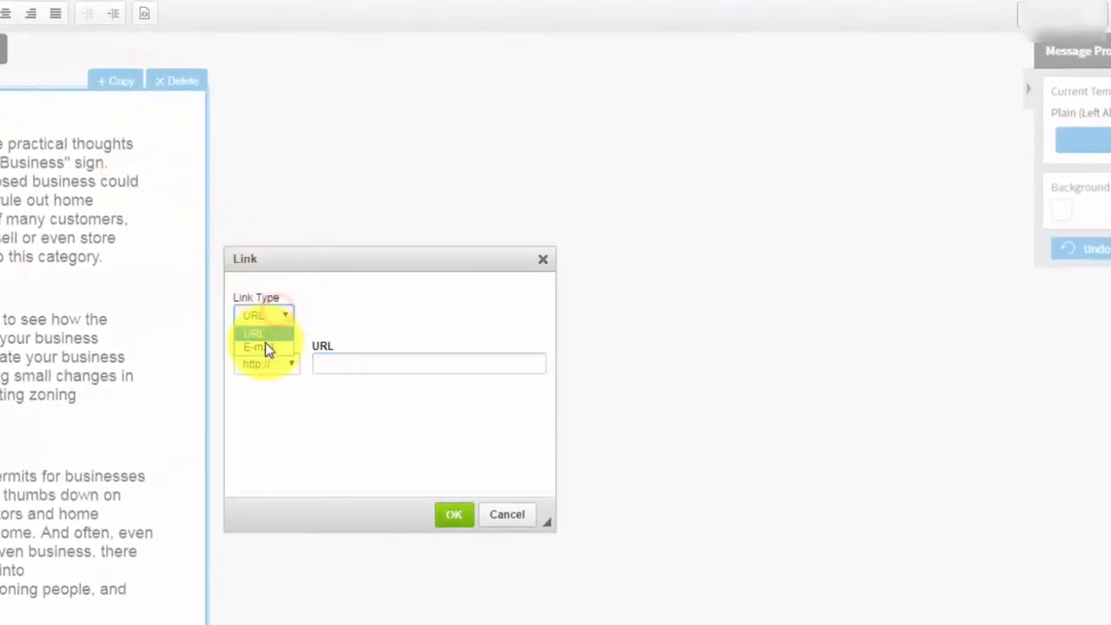
click(263, 348)
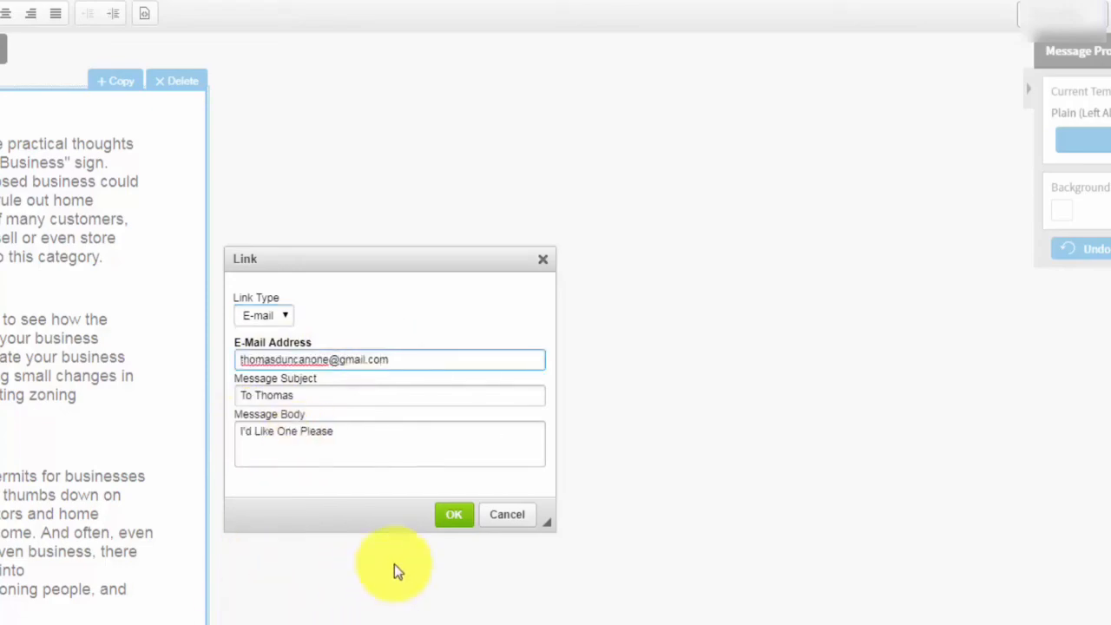
click(454, 515)
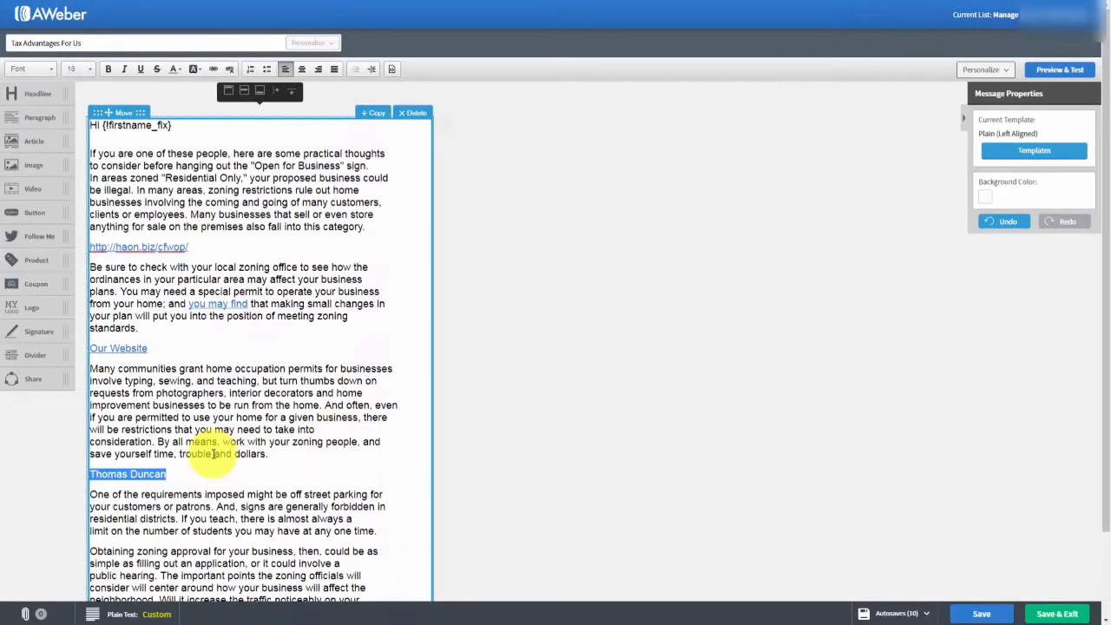
click(213, 453)
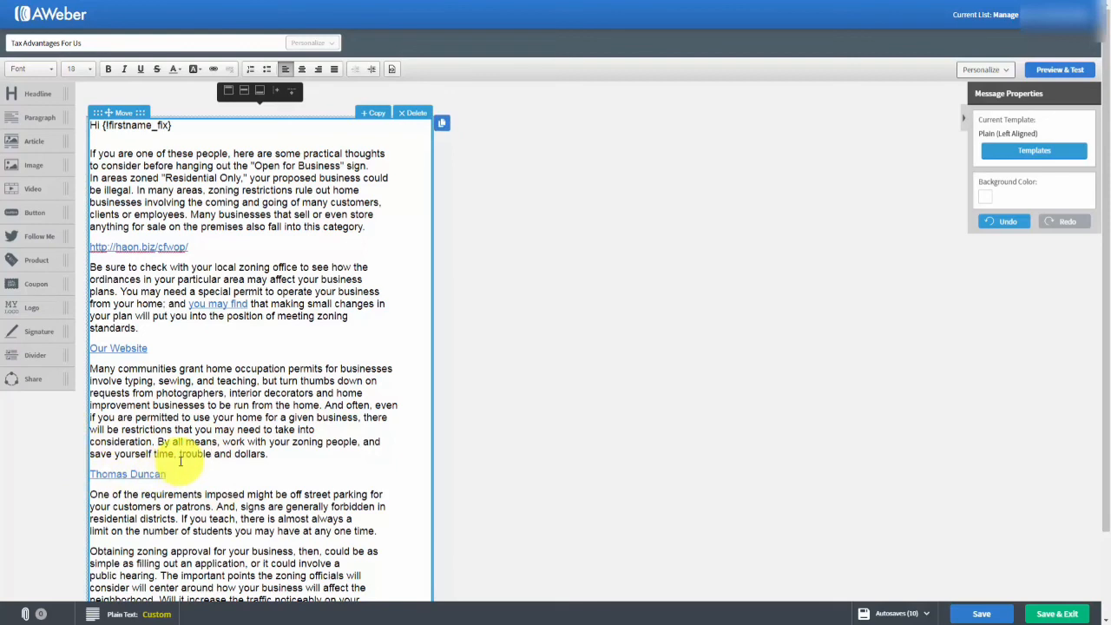
key(Tab)
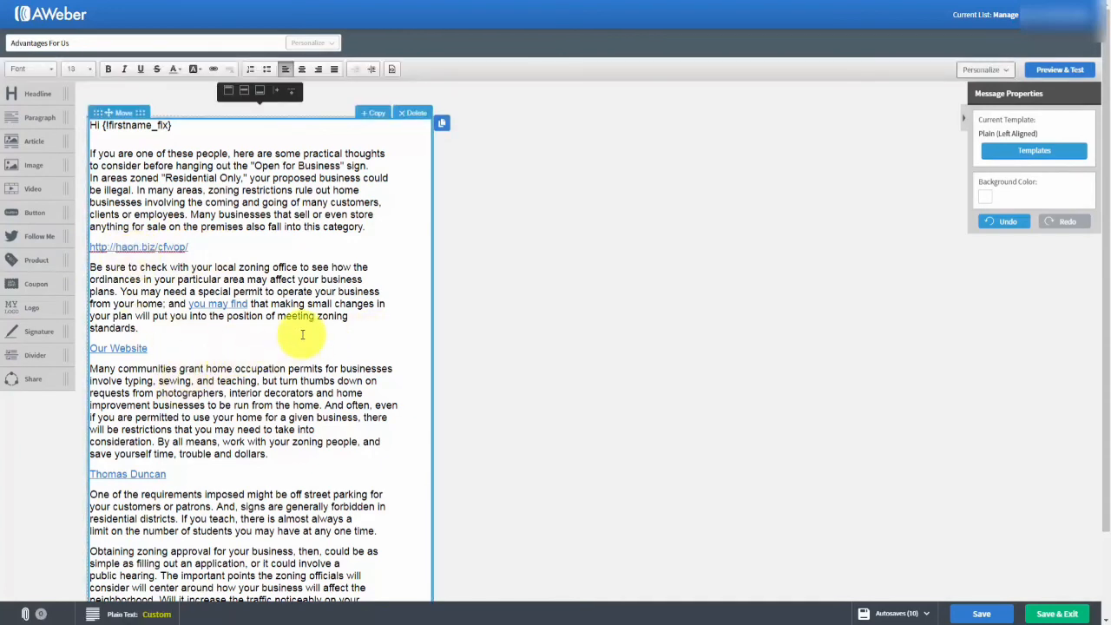
Save and close the Advantages For Us draft, then send it now as a broadcast.
click(981, 614)
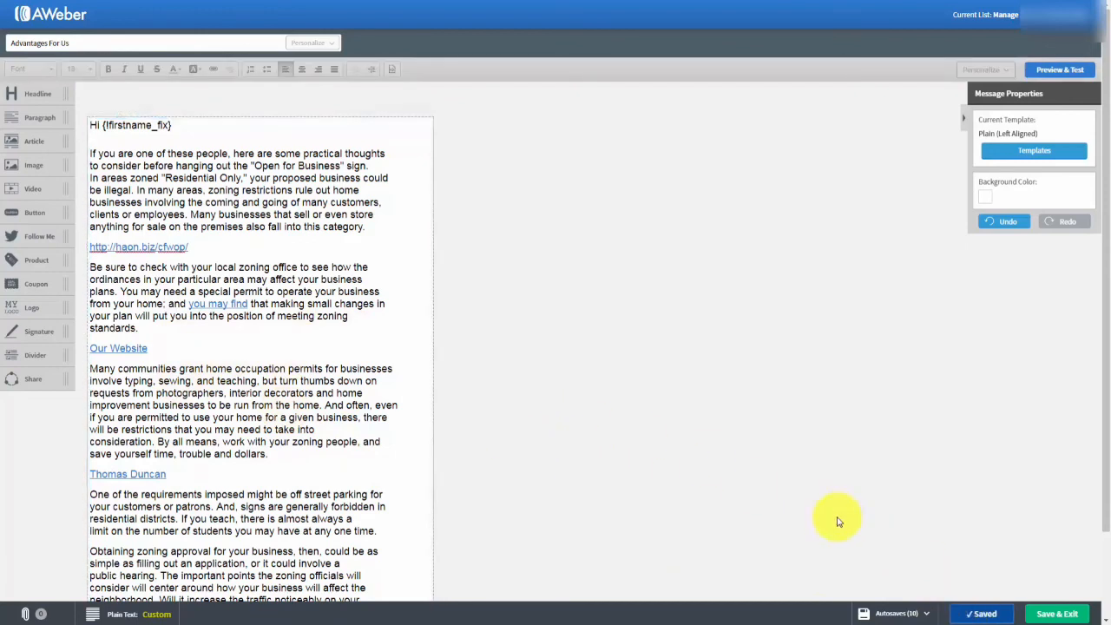
click(1051, 614)
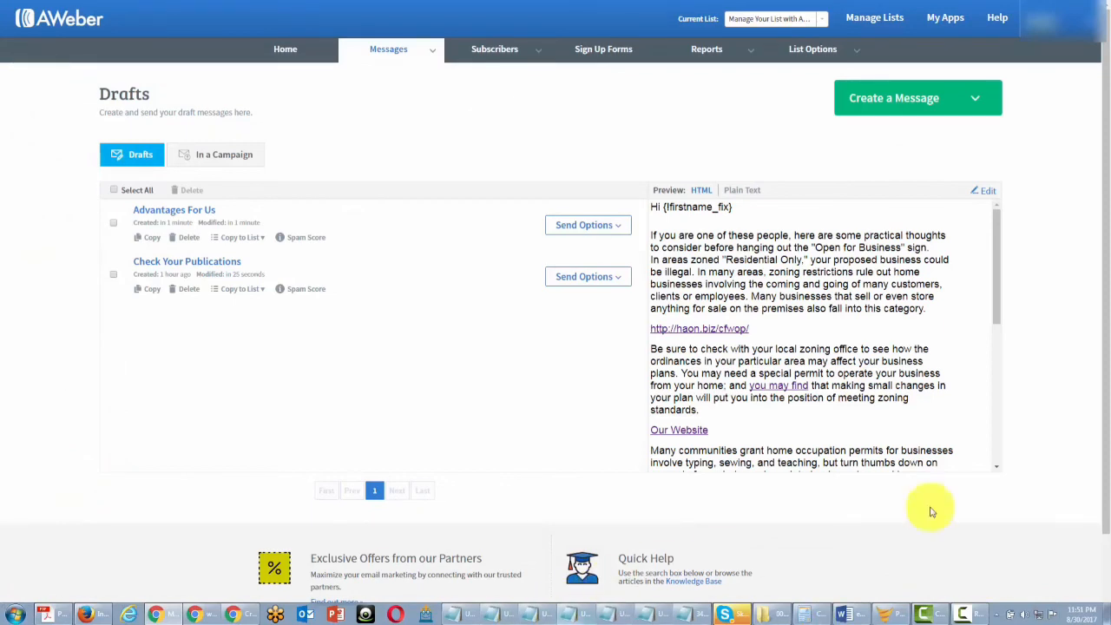
click(619, 224)
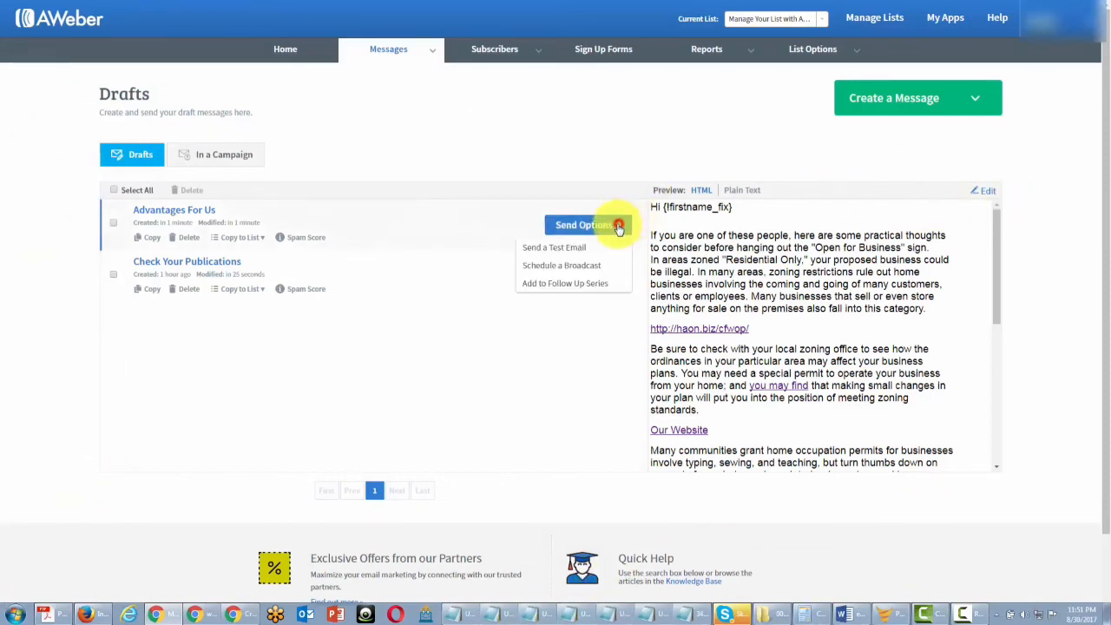
click(568, 267)
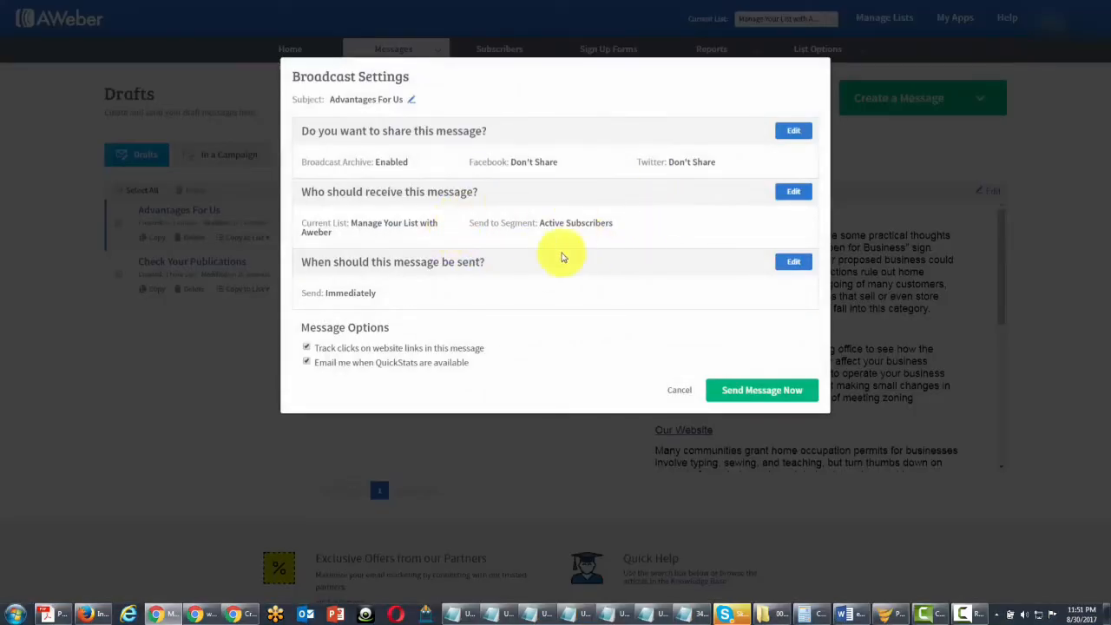
click(726, 391)
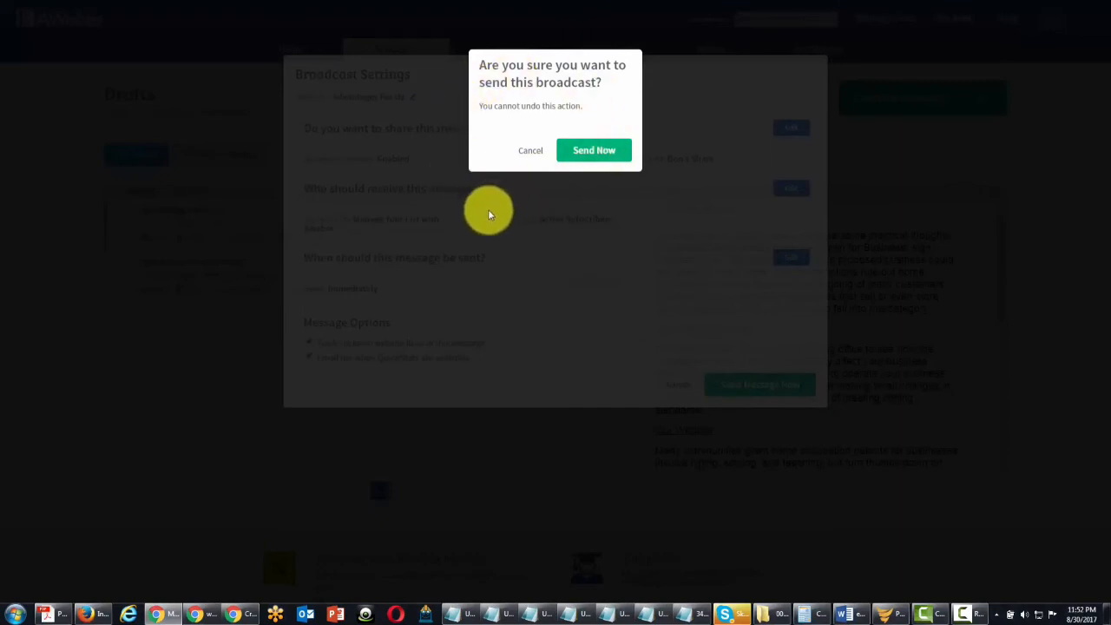
click(579, 154)
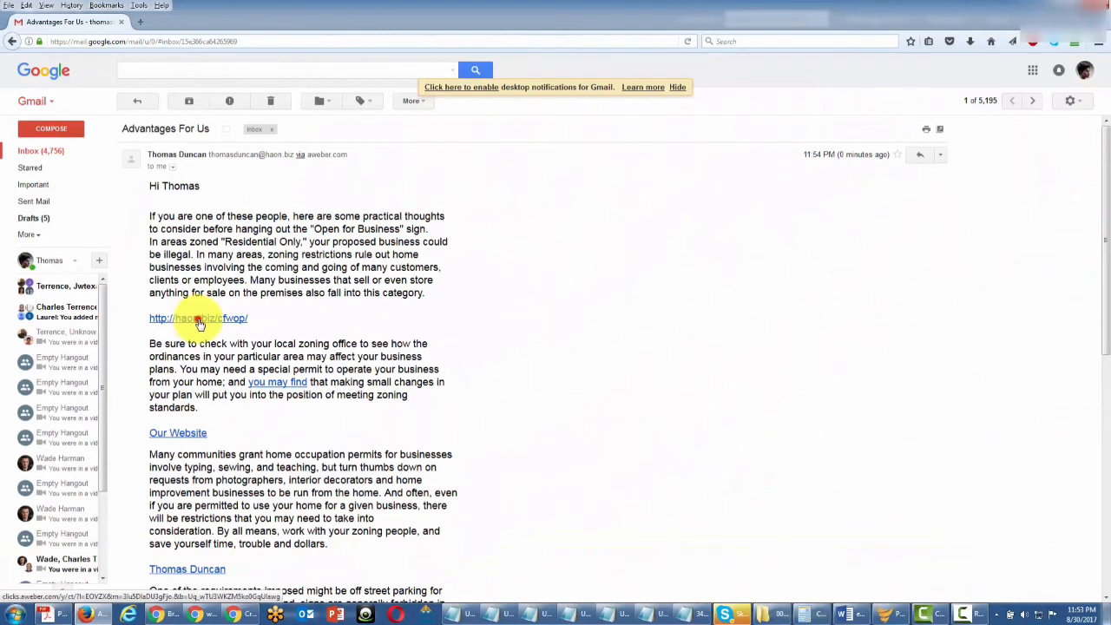
In the received email, follow the website link, then the sender's e-mail link to start a new message.
click(198, 320)
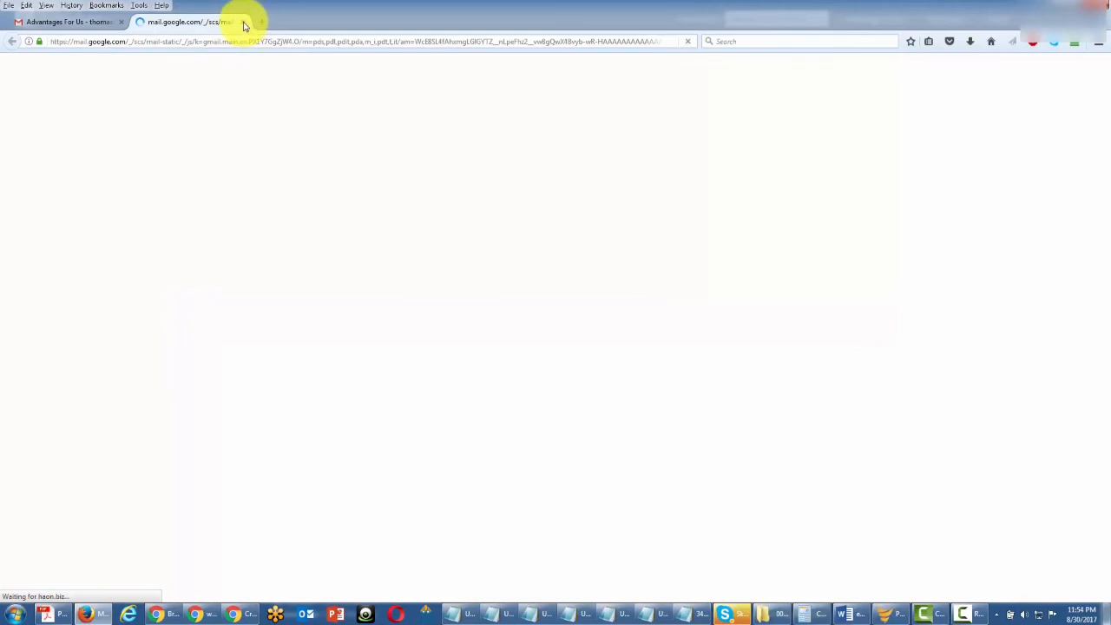
click(53, 19)
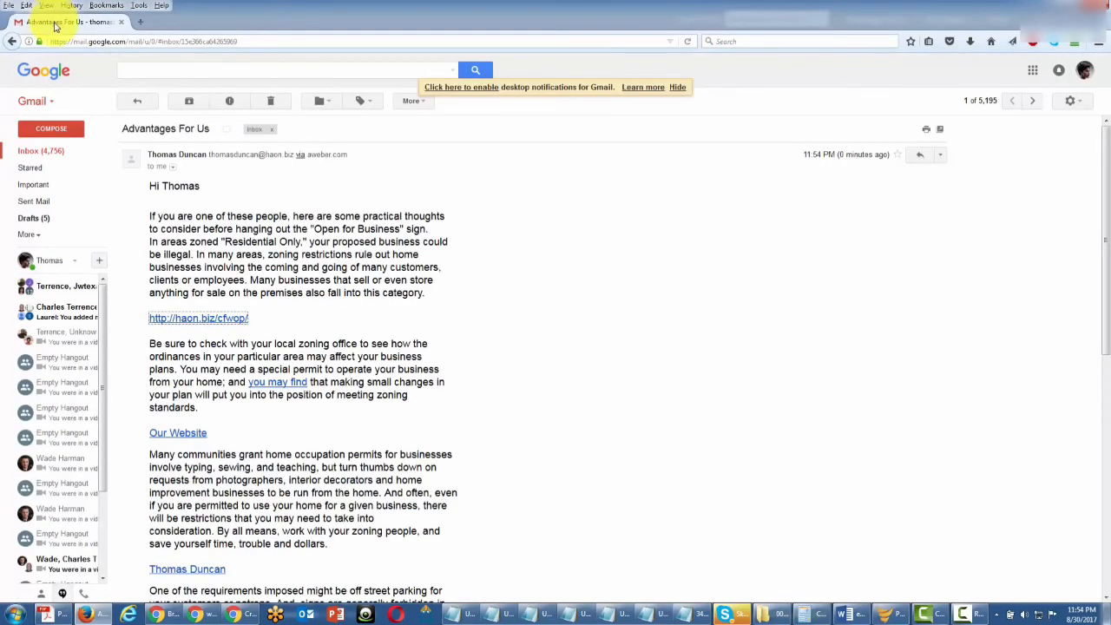
scroll(261, 413, down, 3)
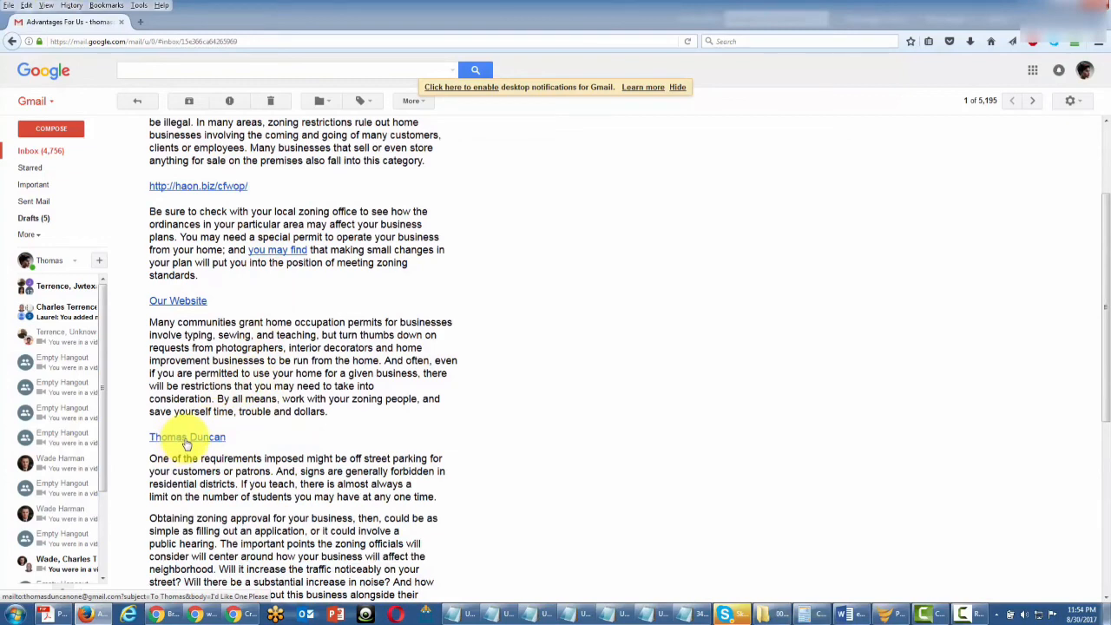
click(186, 441)
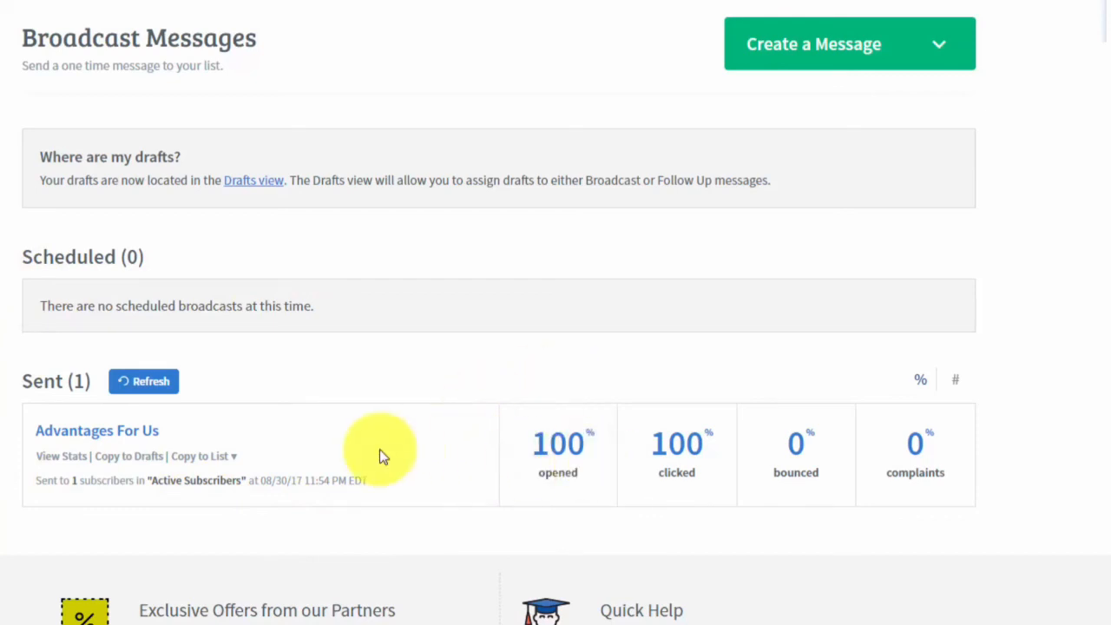
Open the Advantages For Us stats and switch the Opens list from Unopened to Opened subscribers.
click(68, 461)
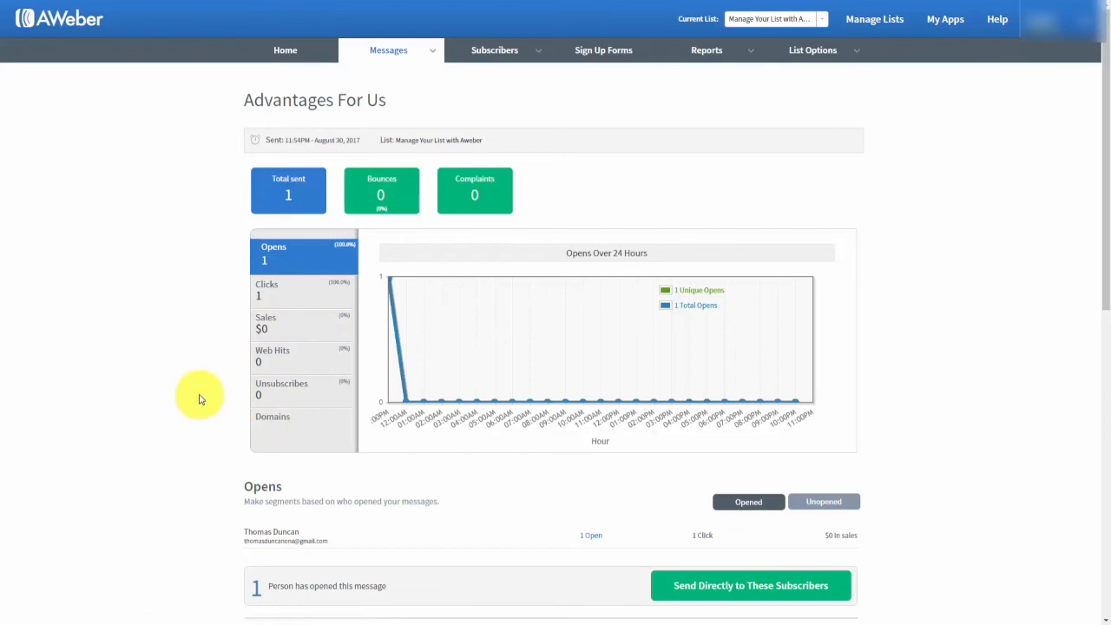
scroll(199, 392, down, 1)
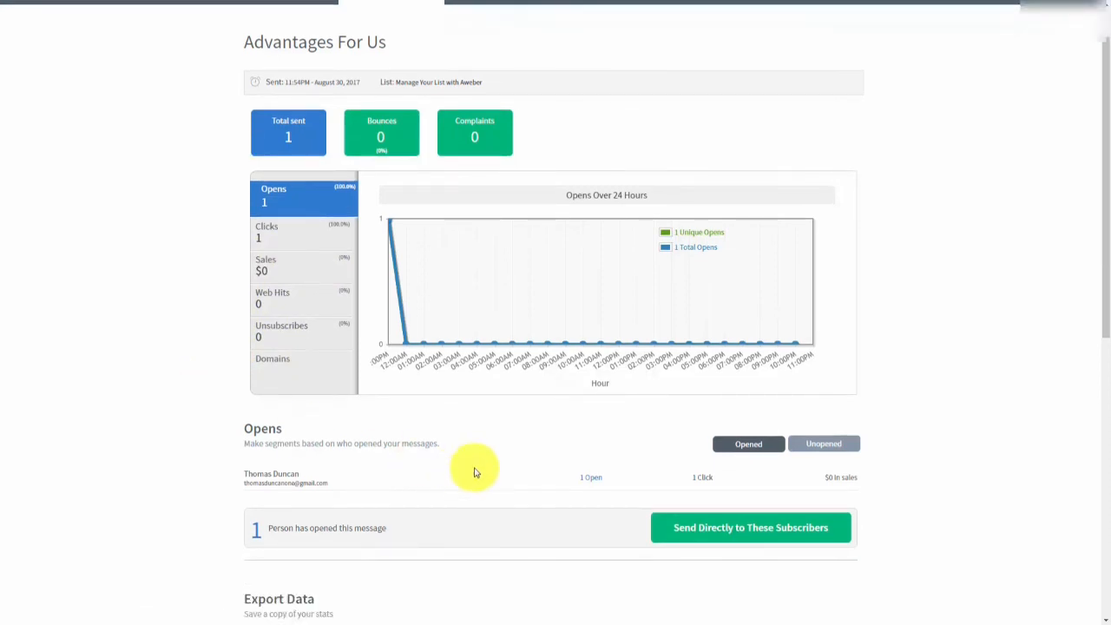
click(808, 446)
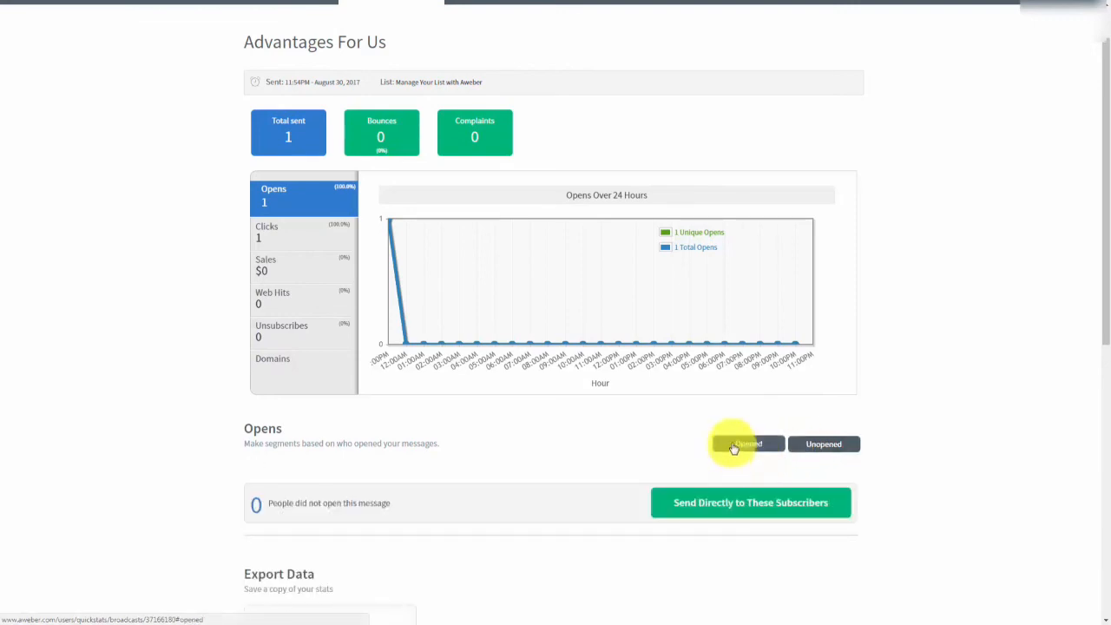
click(734, 443)
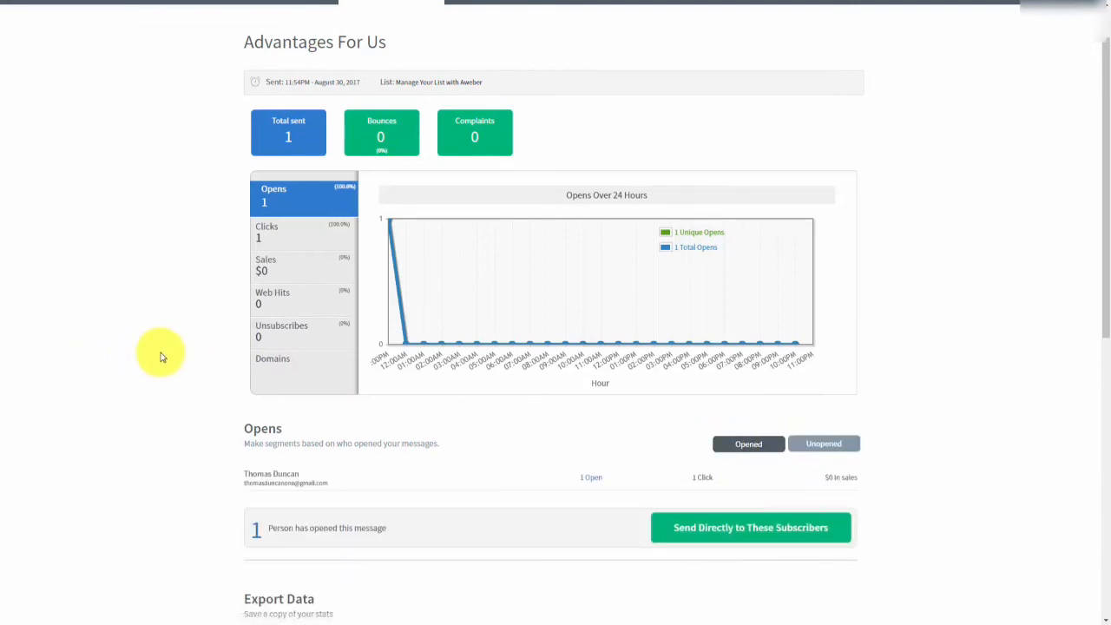
scroll(161, 356, down, 1)
scroll(160, 356, down, 1)
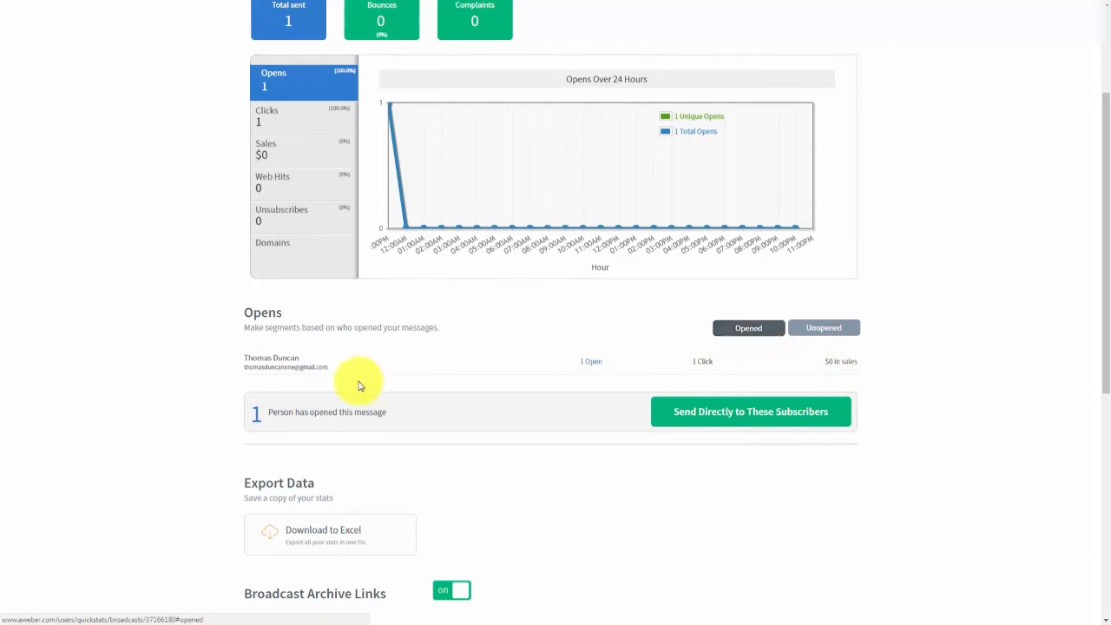
scroll(359, 382, up, 1)
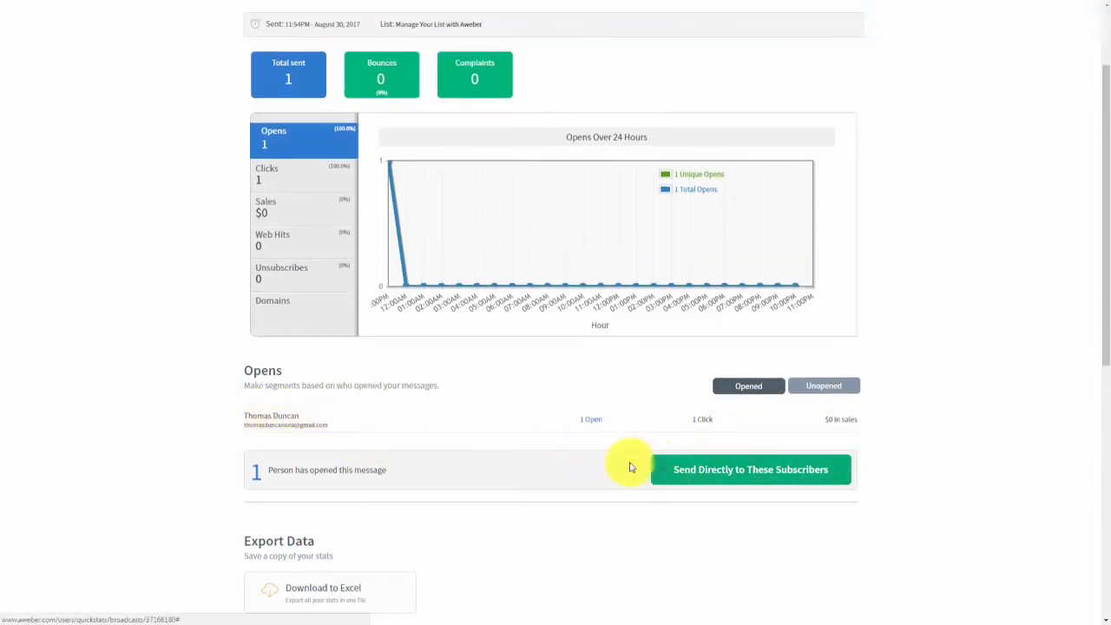
scroll(560, 451, up, 1)
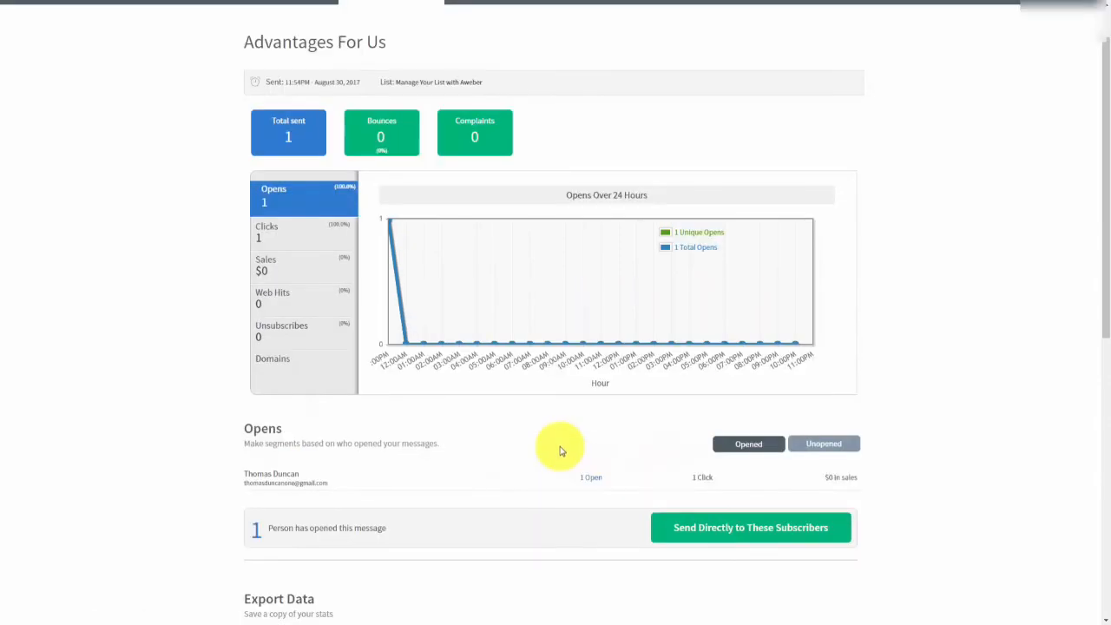
Save the subscribers who opened Advantages For Us as a new named segment.
click(681, 531)
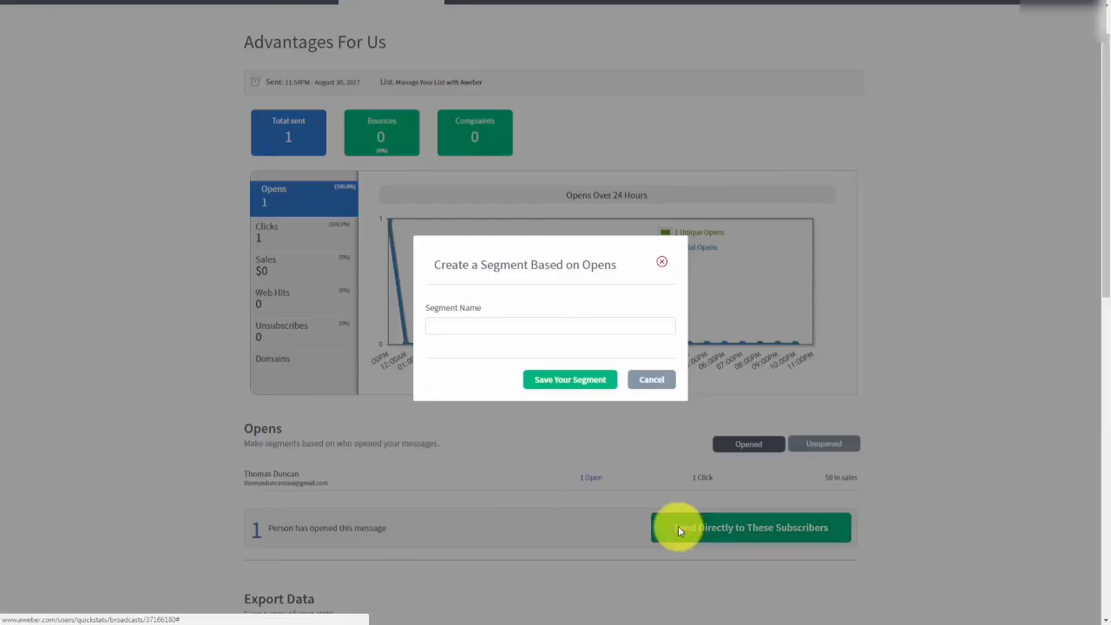
click(464, 325)
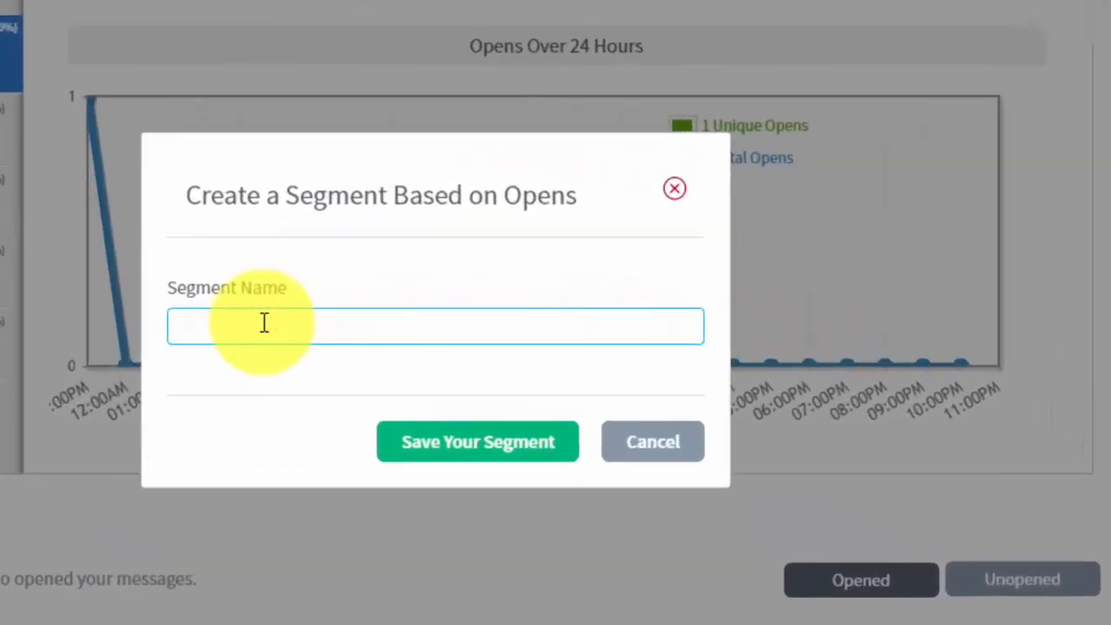
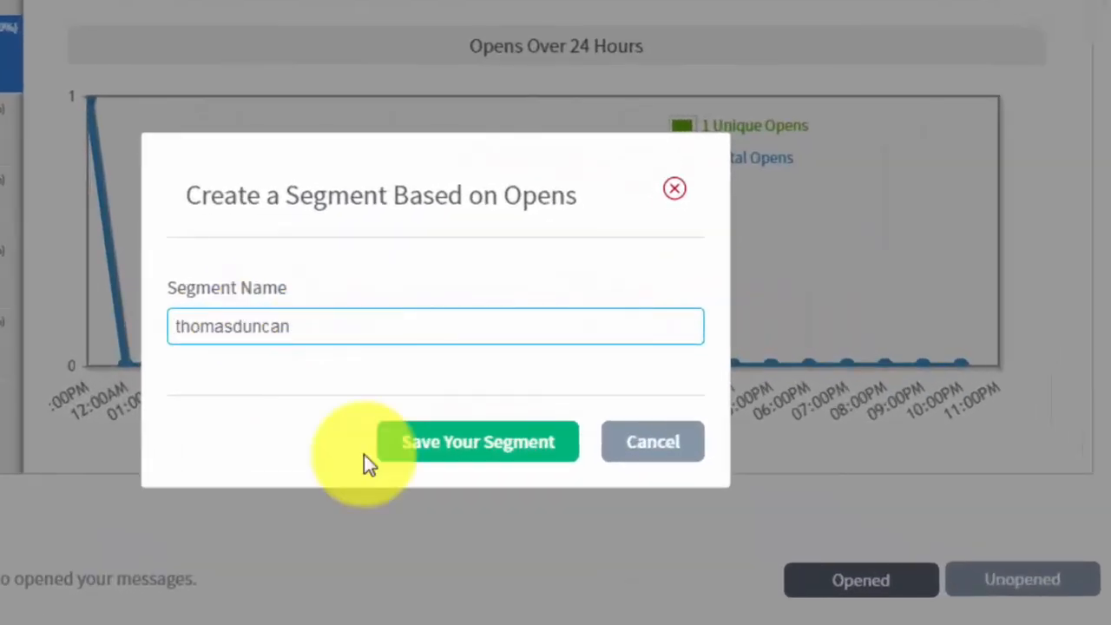
click(425, 444)
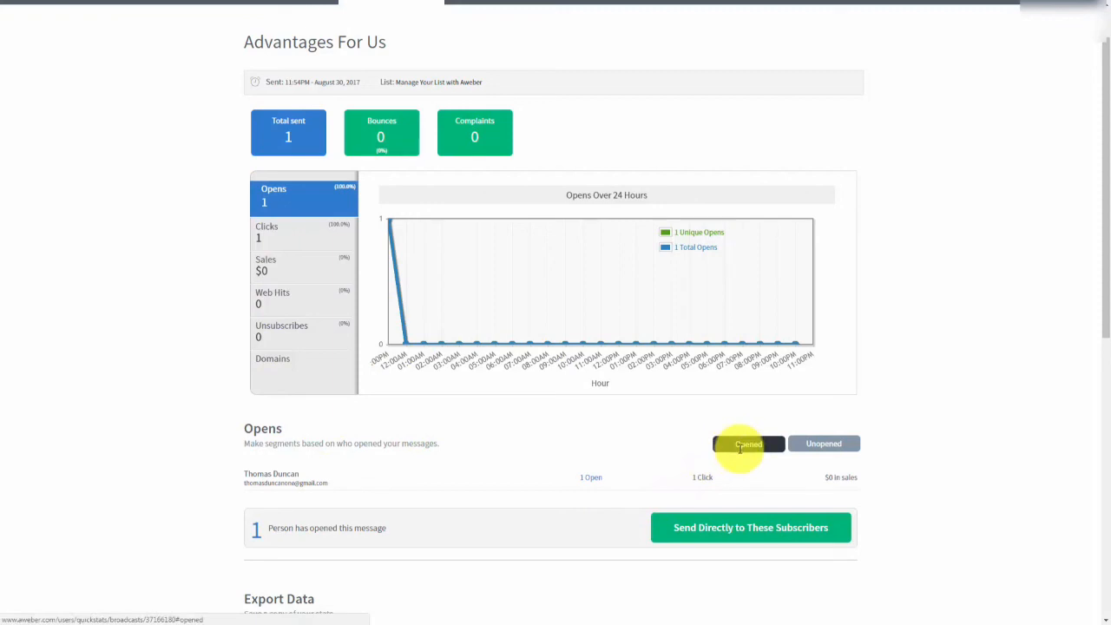
click(810, 444)
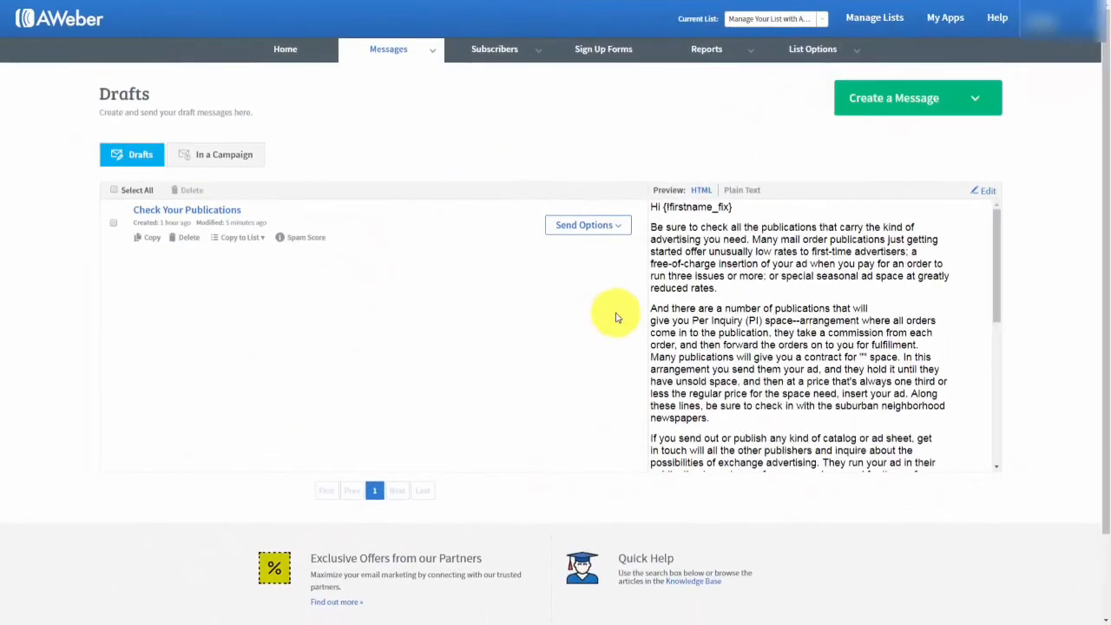
Schedule Check Your Publications as a broadcast with the new opens segment as recipients.
click(619, 226)
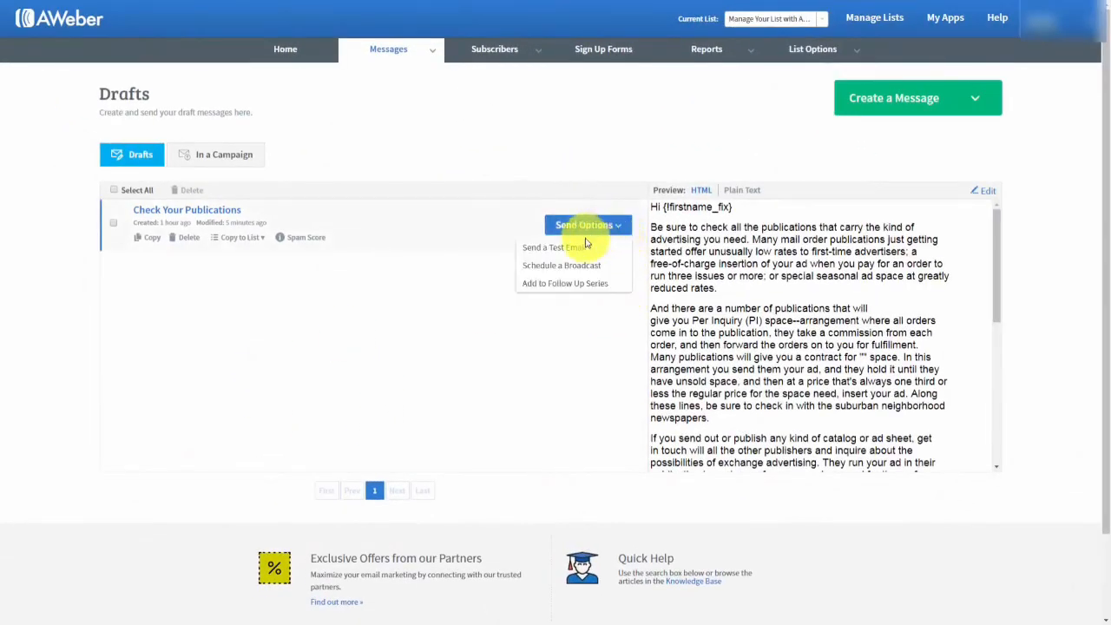
click(560, 265)
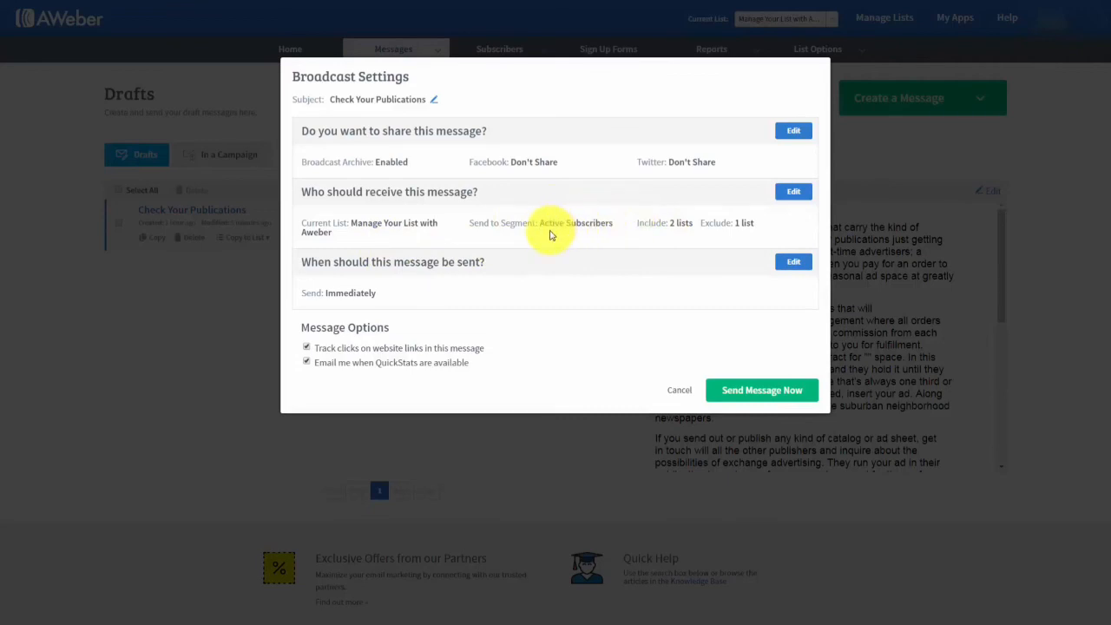
click(792, 192)
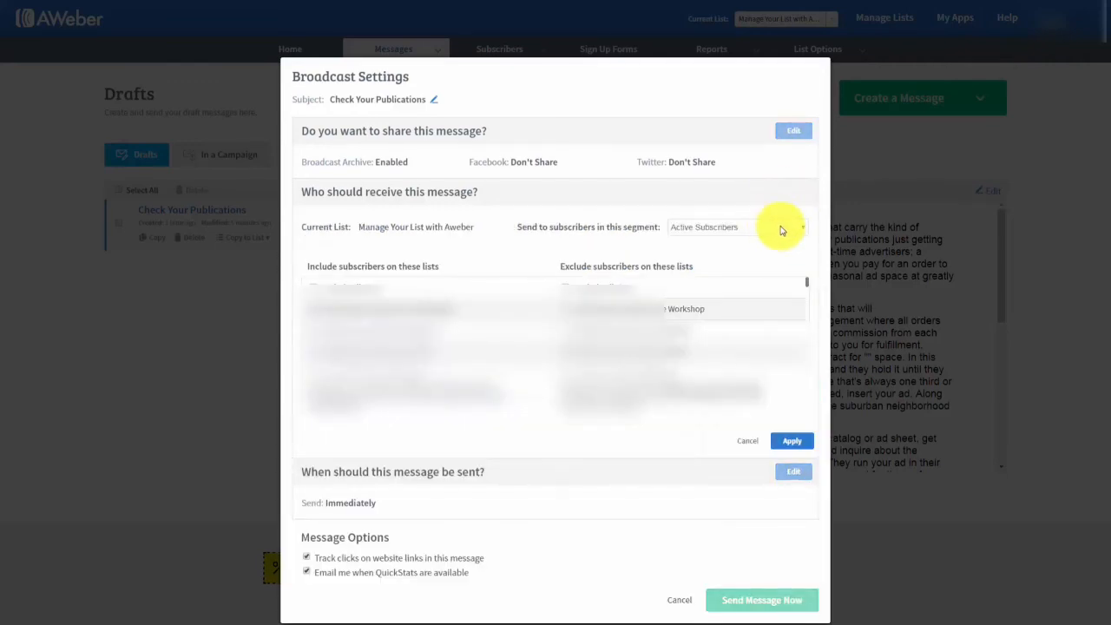
click(781, 229)
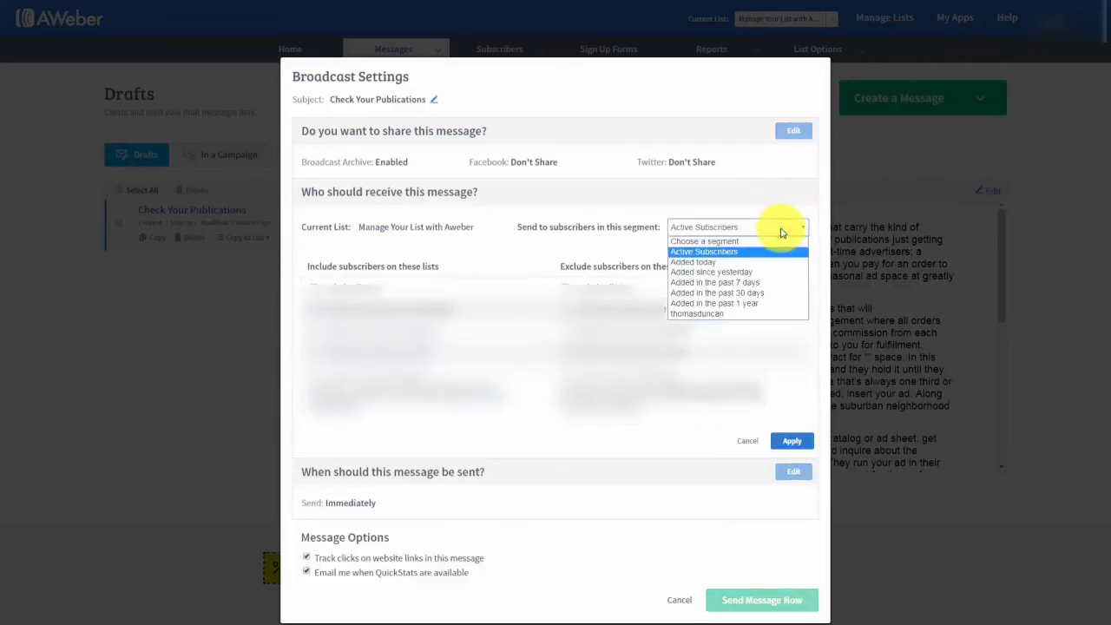
click(704, 314)
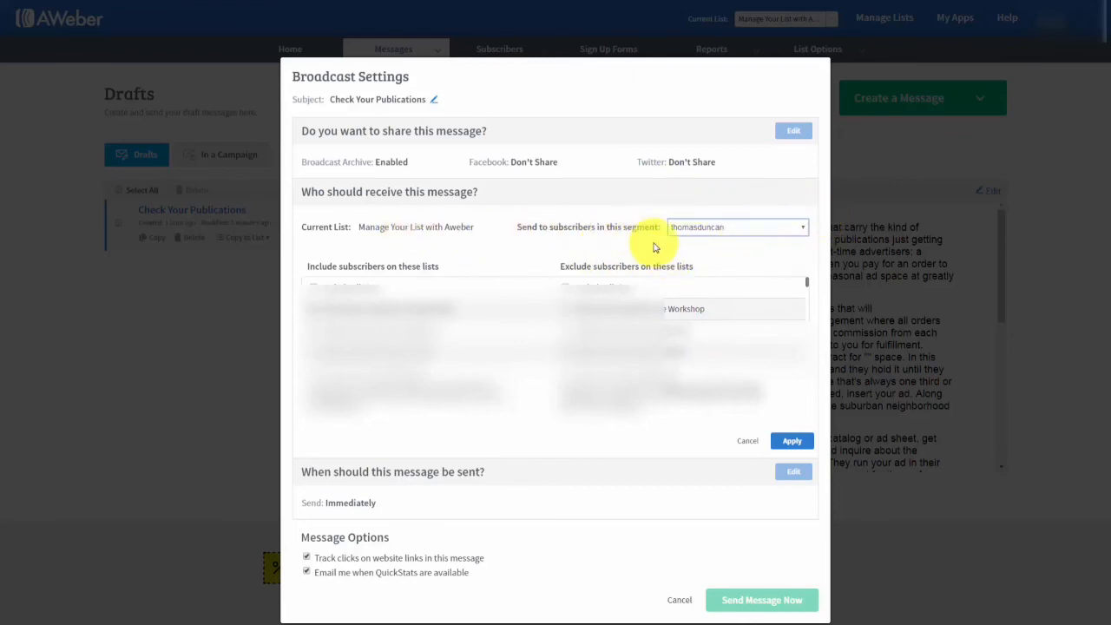
click(790, 441)
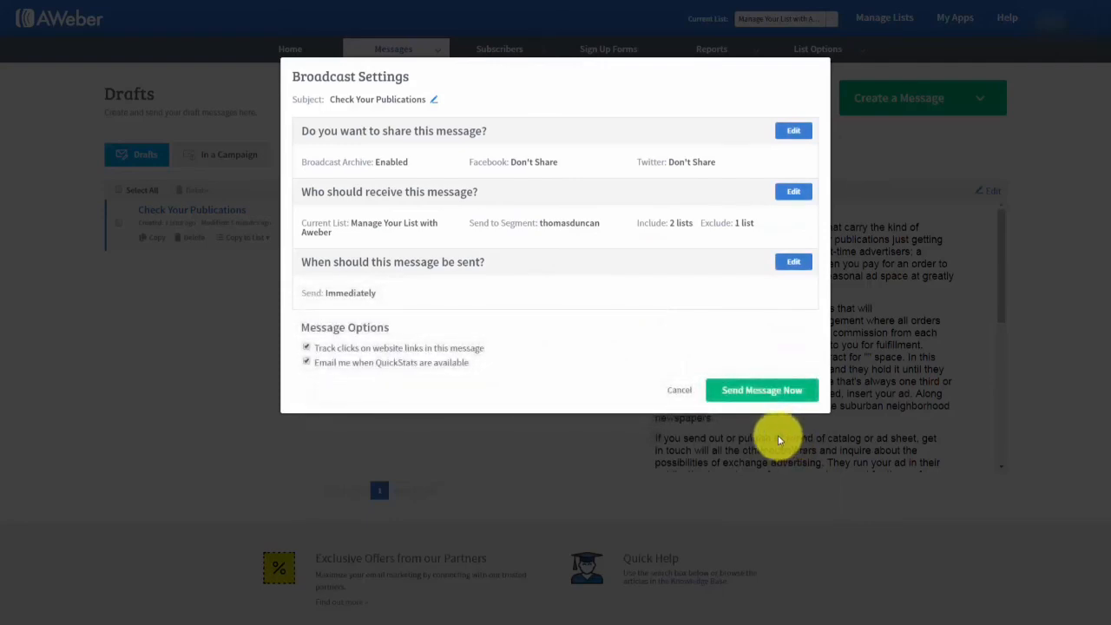
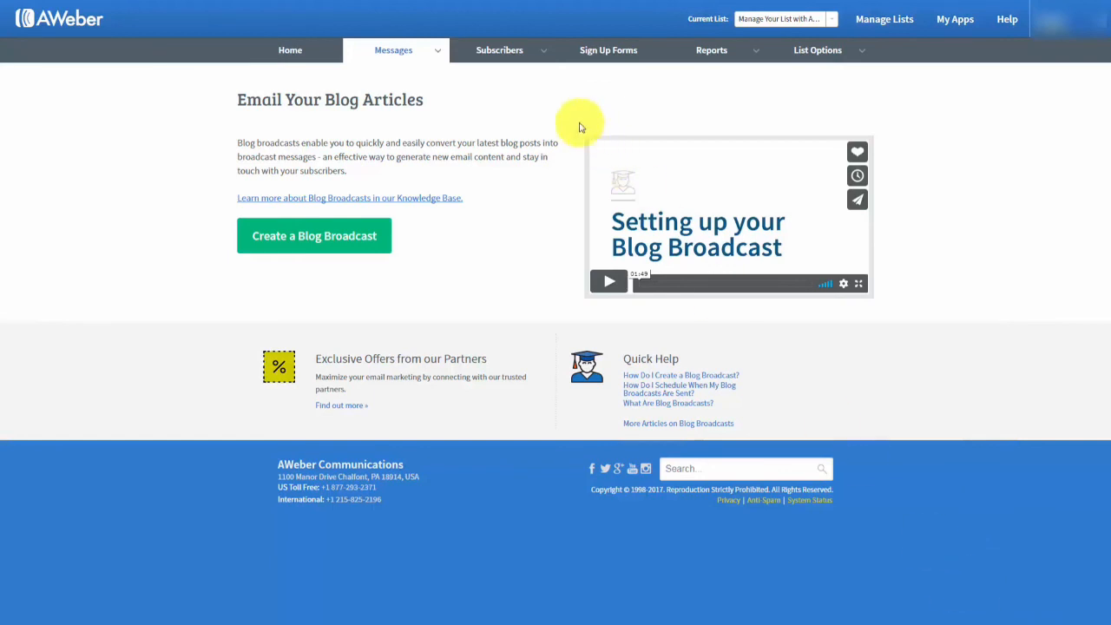
Go to Messages > Blog Broadcasts and start a new blog broadcast.
mouse_move(437, 58)
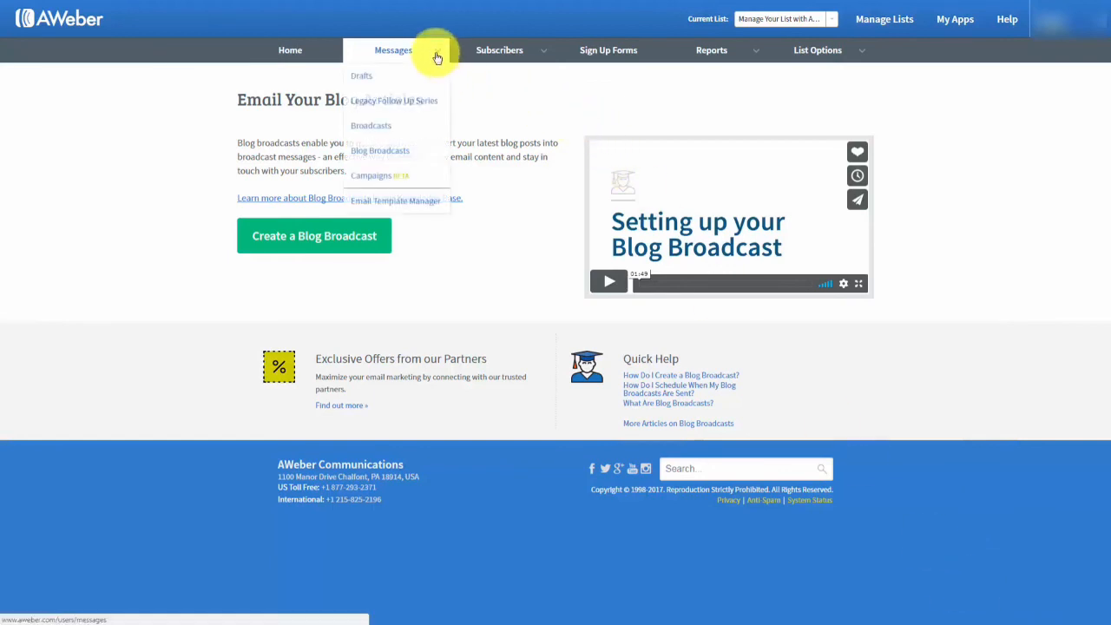
click(379, 153)
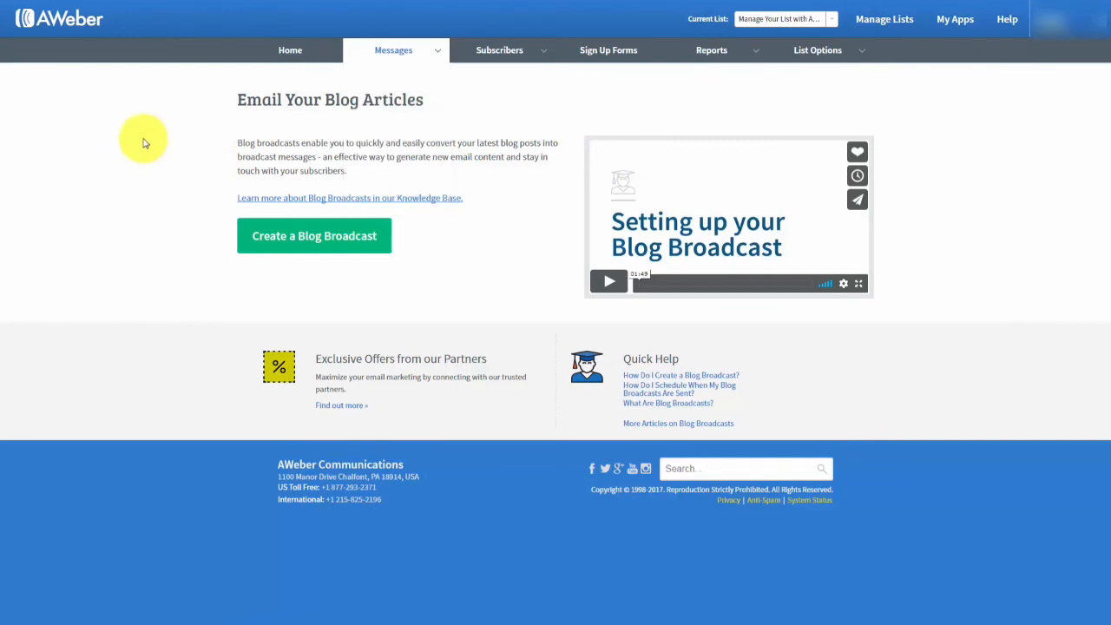
mouse_move(437, 46)
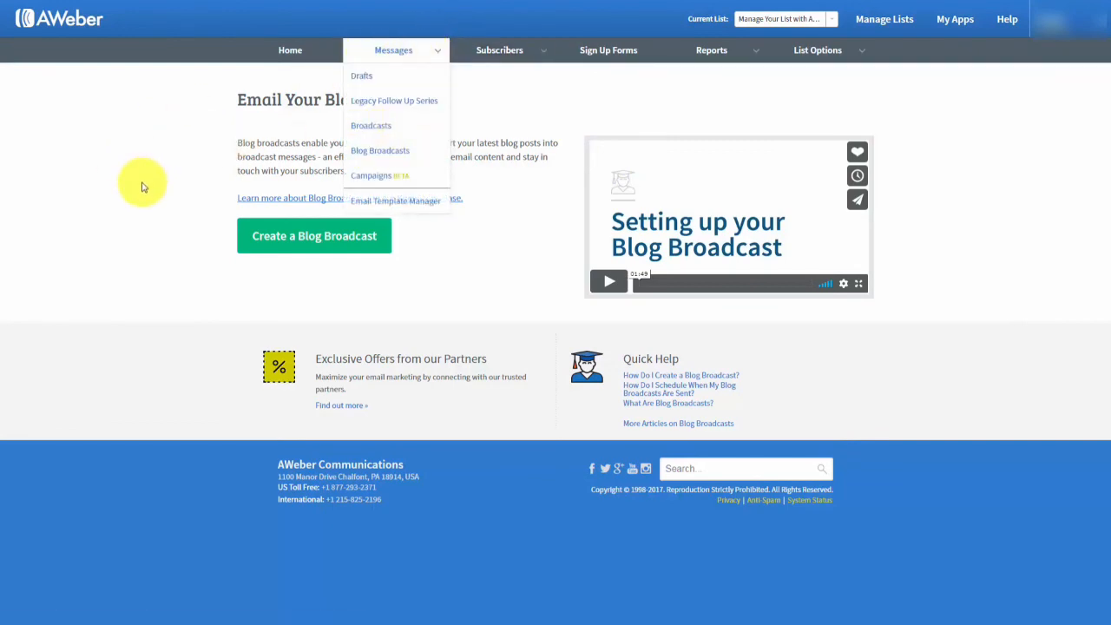
click(298, 244)
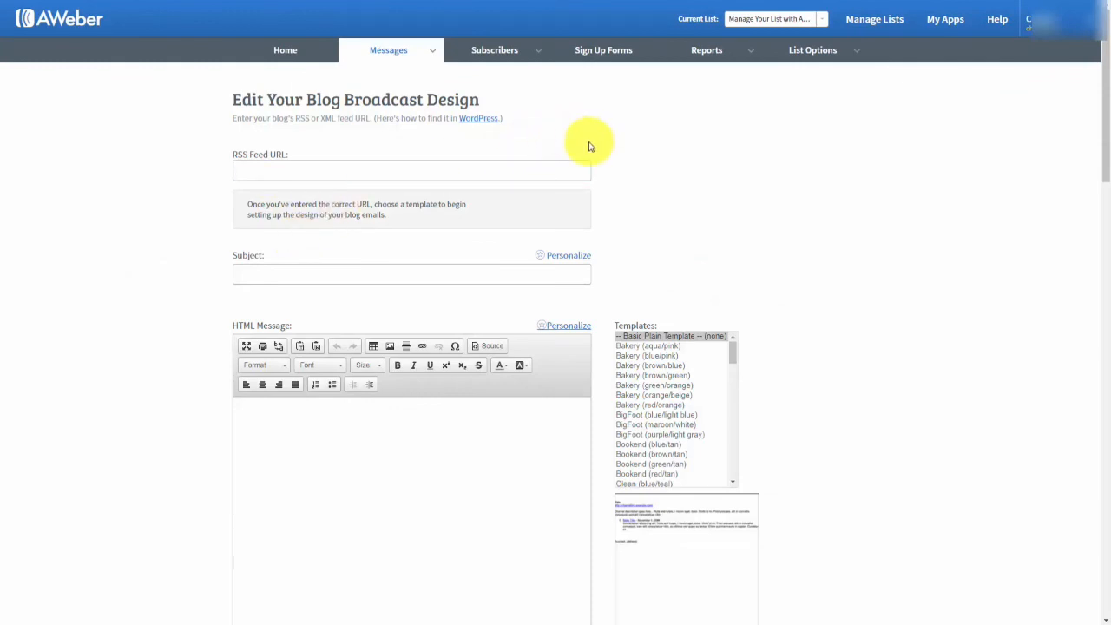
Enter 'New Post Haon' after {!firstname_fix} in the blog broadcast subject.
click(256, 175)
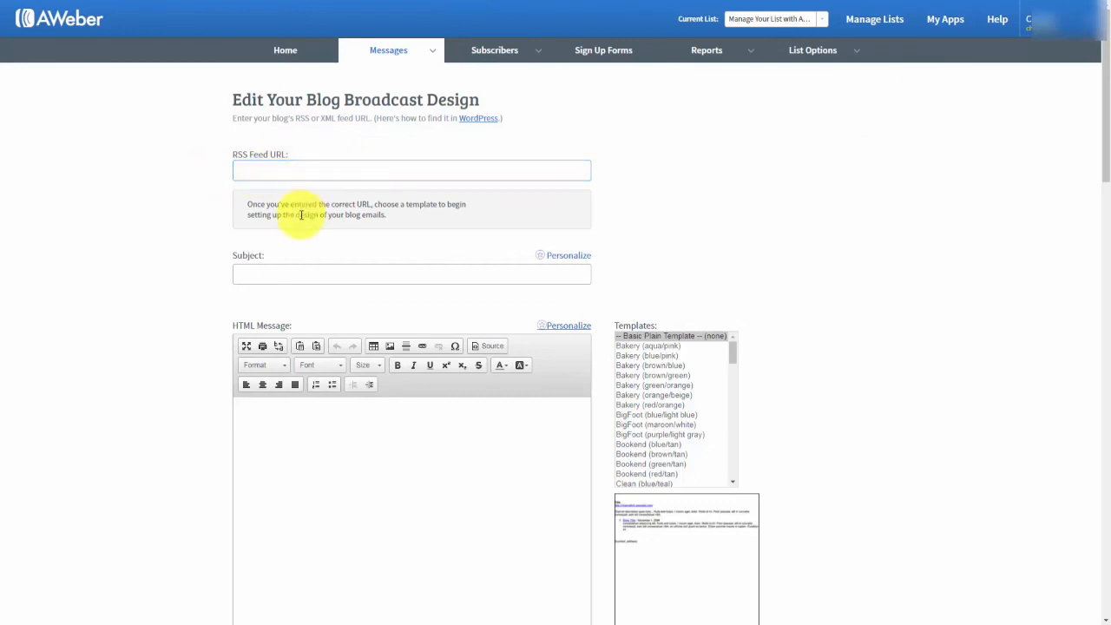
click(281, 274)
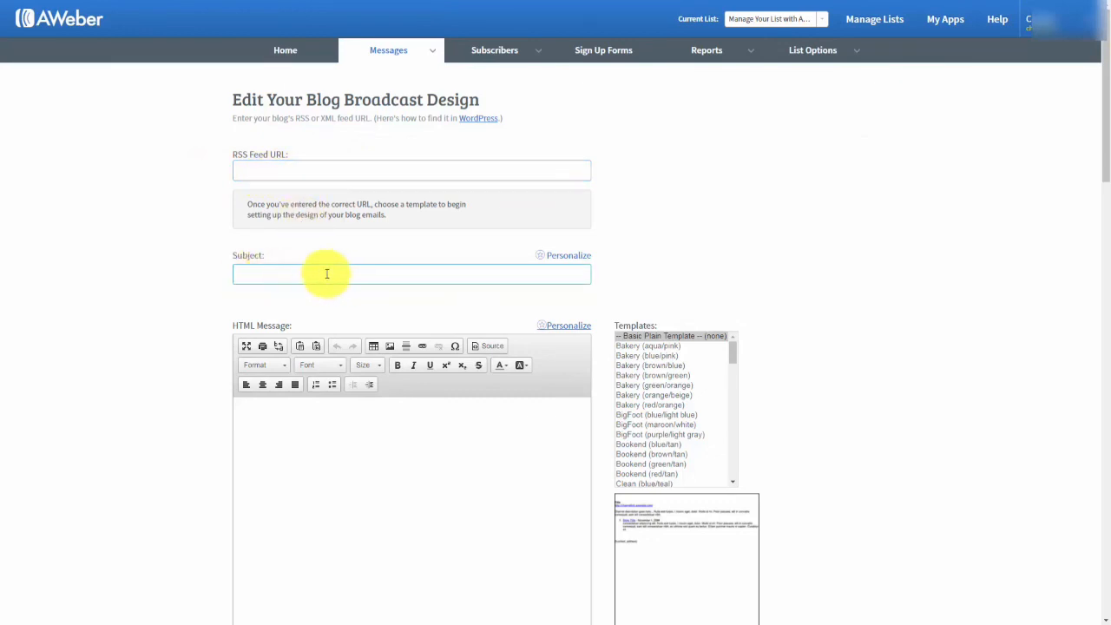
click(260, 273)
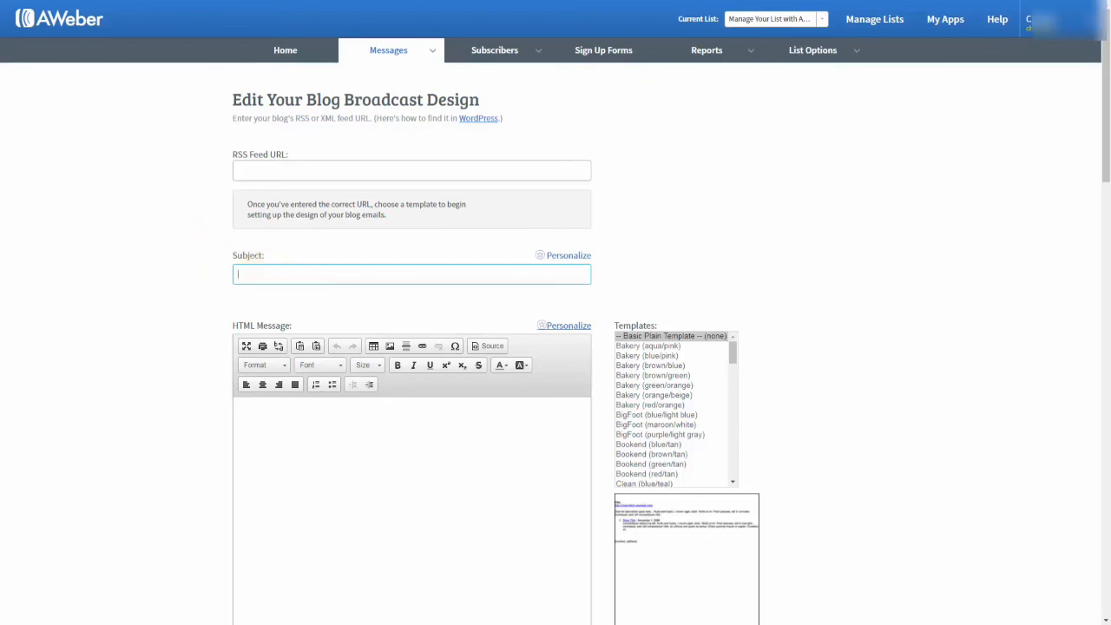
text(New Post Haon)
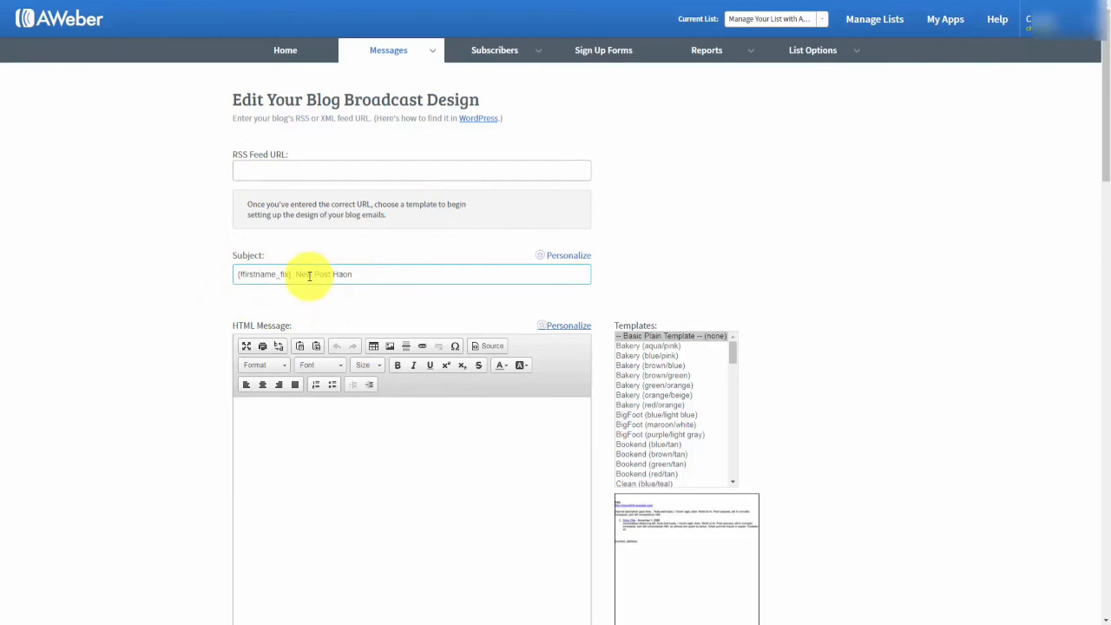
Replace the default HTML message text with the pasted greeting 'We've got new content for you.'.
scroll(329, 368, down, 1)
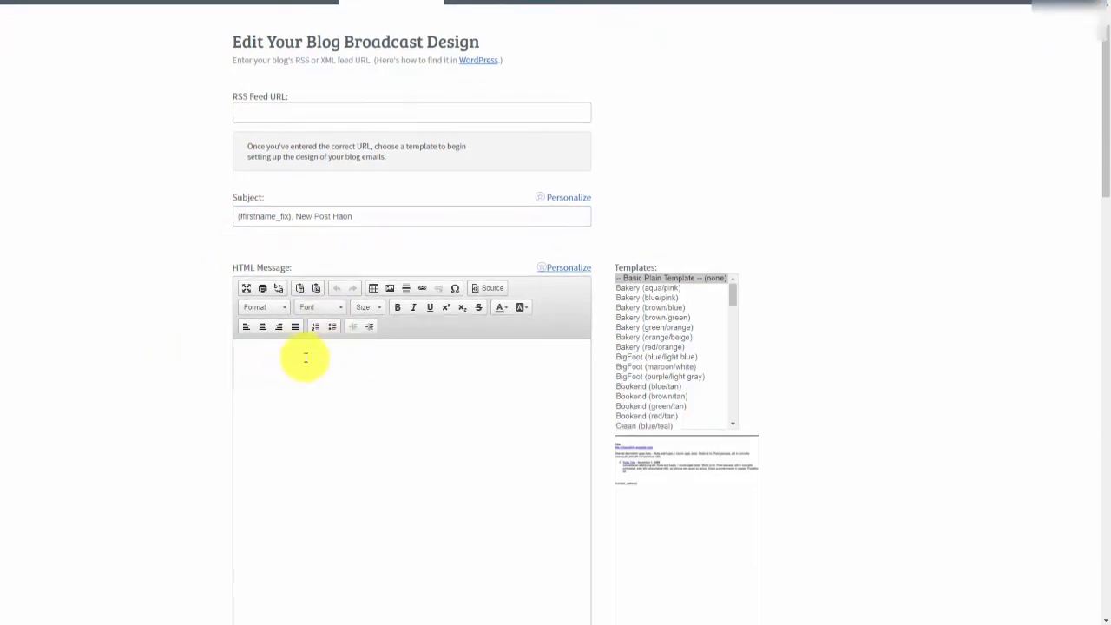
scroll(310, 373, up, 1)
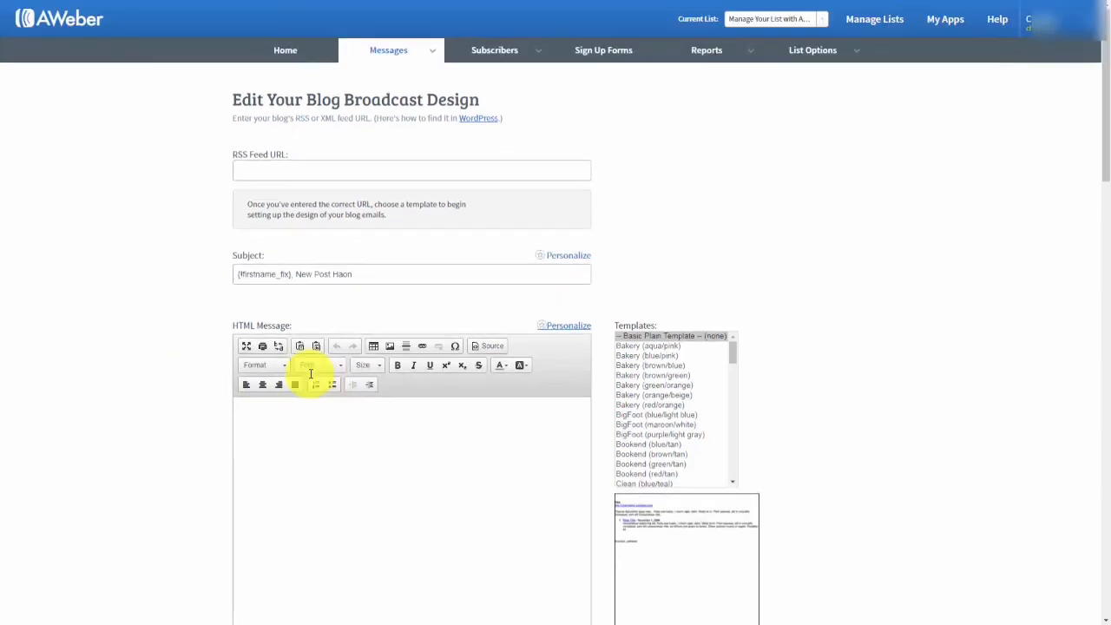
scroll(311, 373, down, 1)
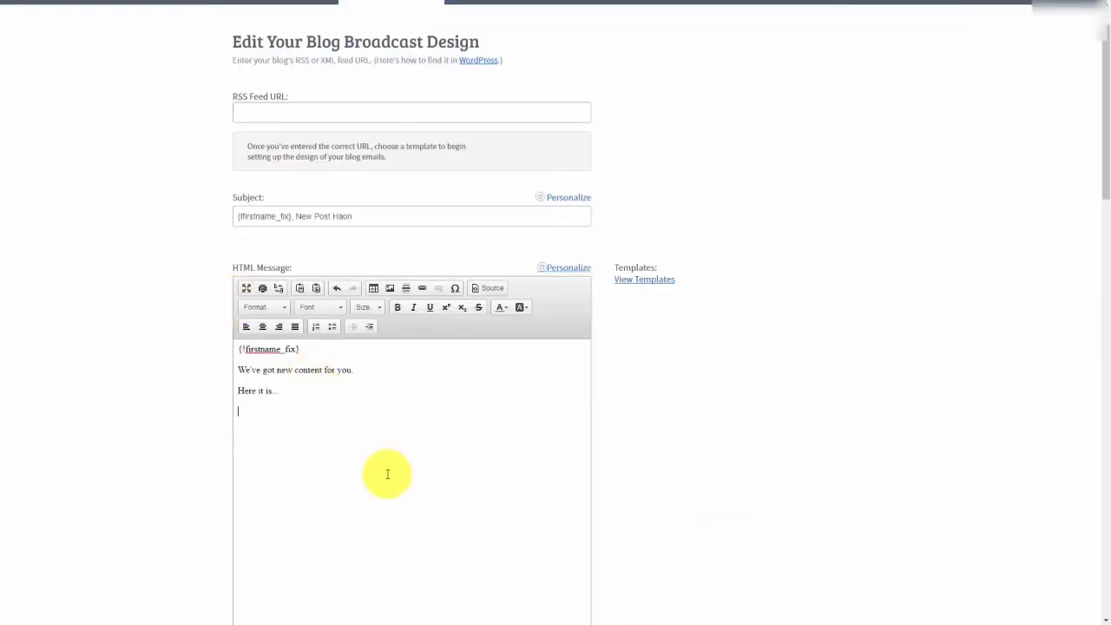
drag(290, 390, 237, 349)
key(ctrl+c)
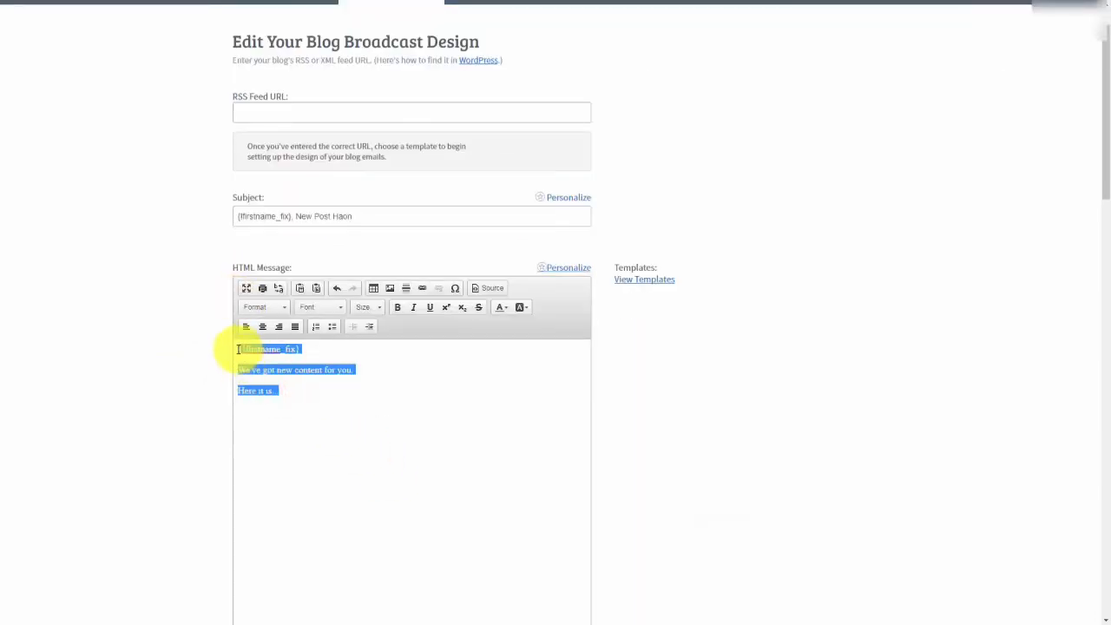
scroll(238, 334, down, 4)
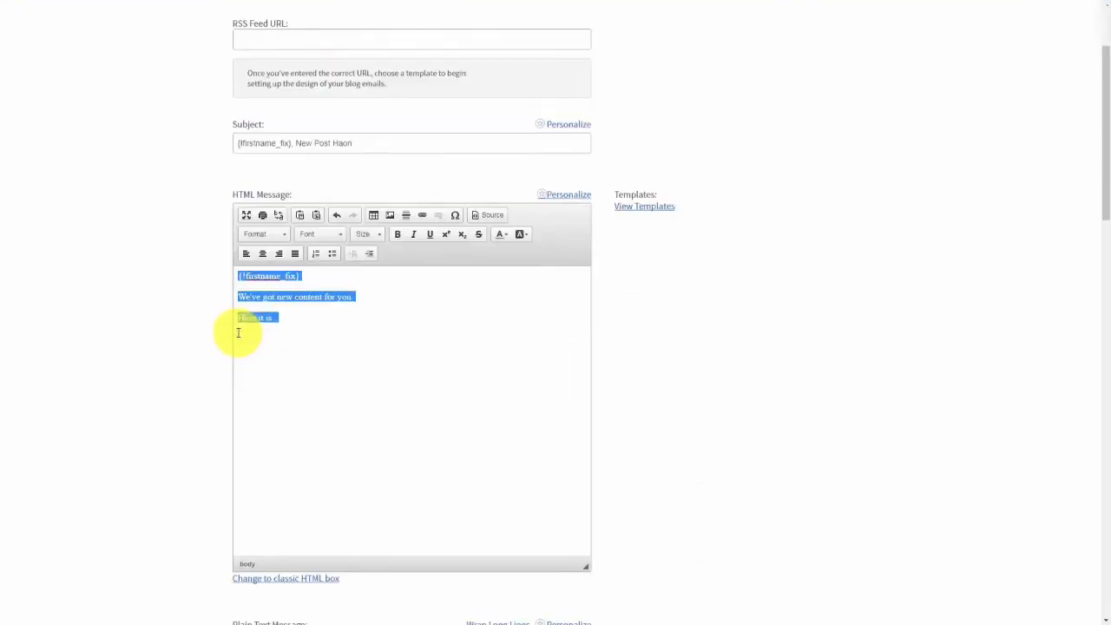
click(299, 486)
key(ctrl+v)
scroll(331, 455, up, 2)
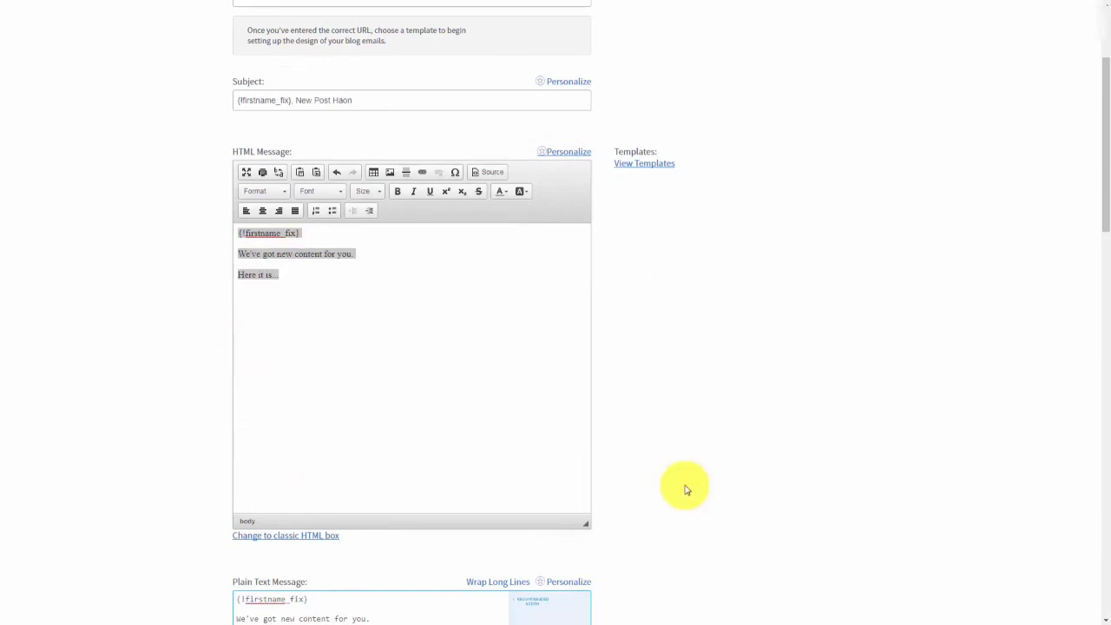
scroll(685, 486, up, 3)
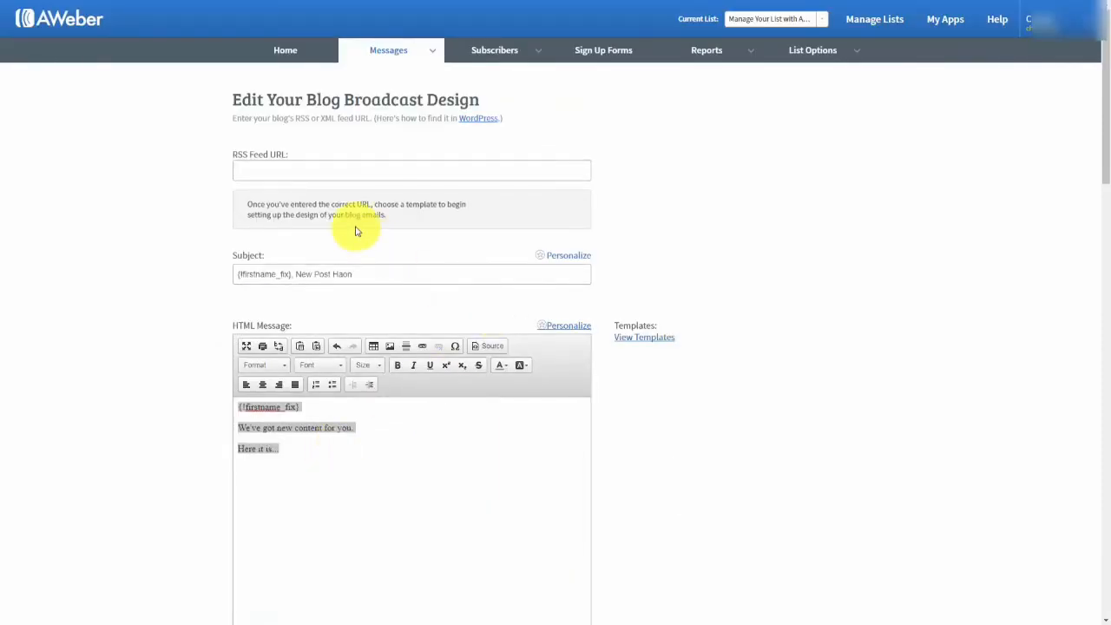
click(474, 125)
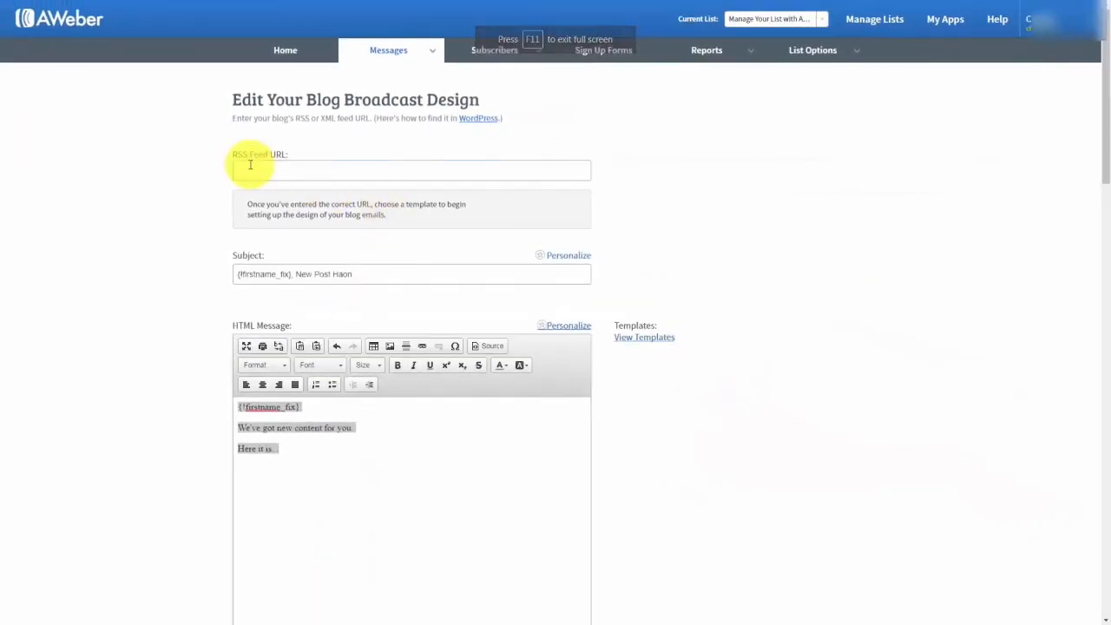
click(250, 165)
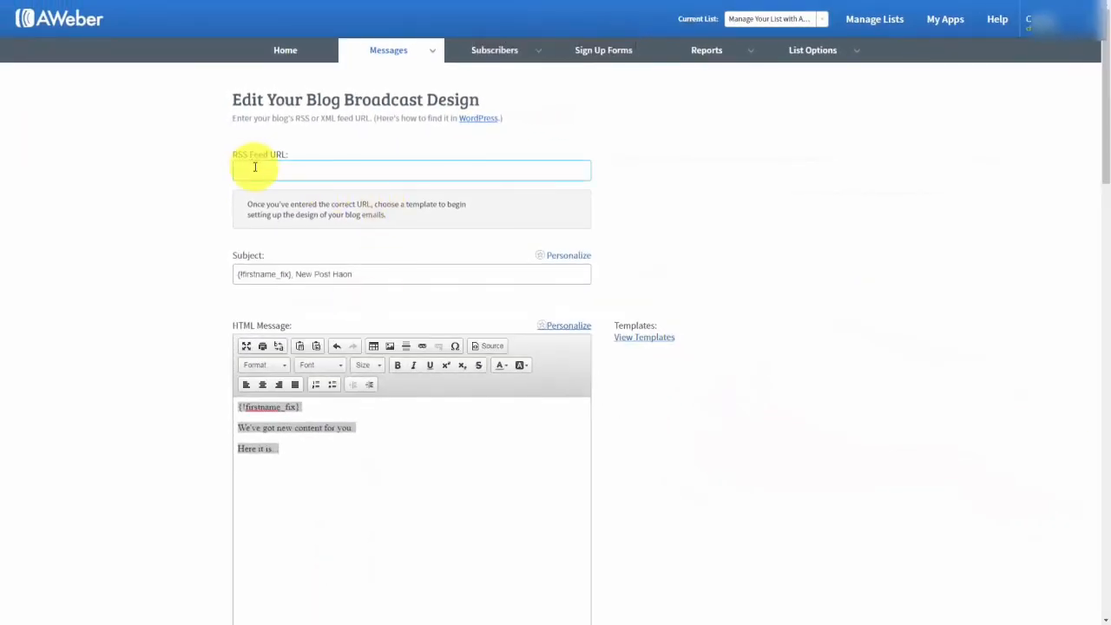
right_click(253, 165)
click(279, 237)
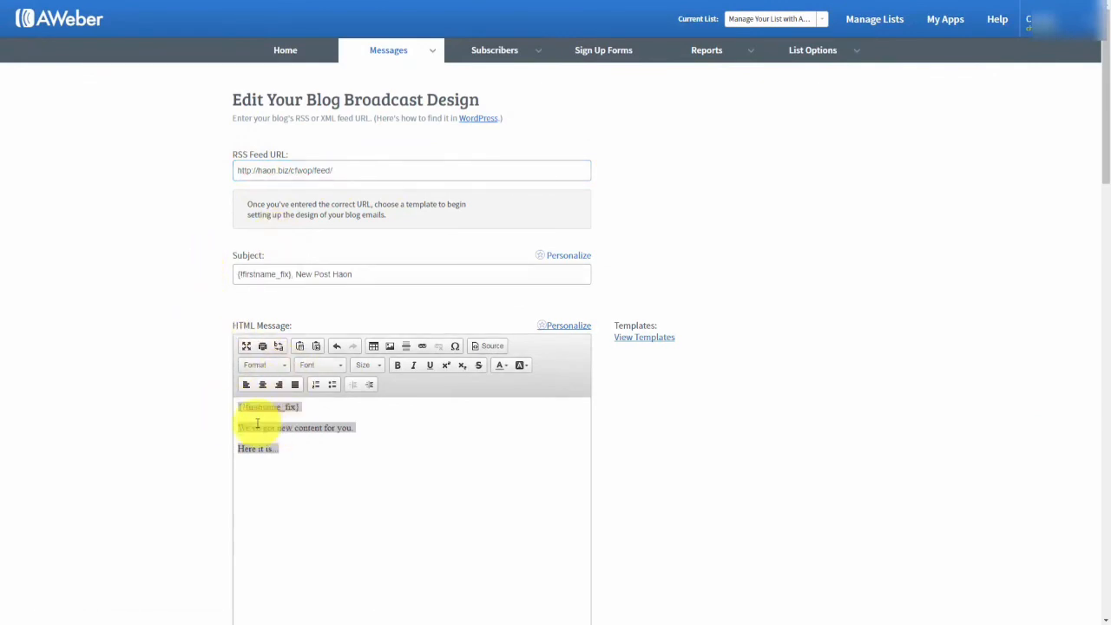
click(638, 338)
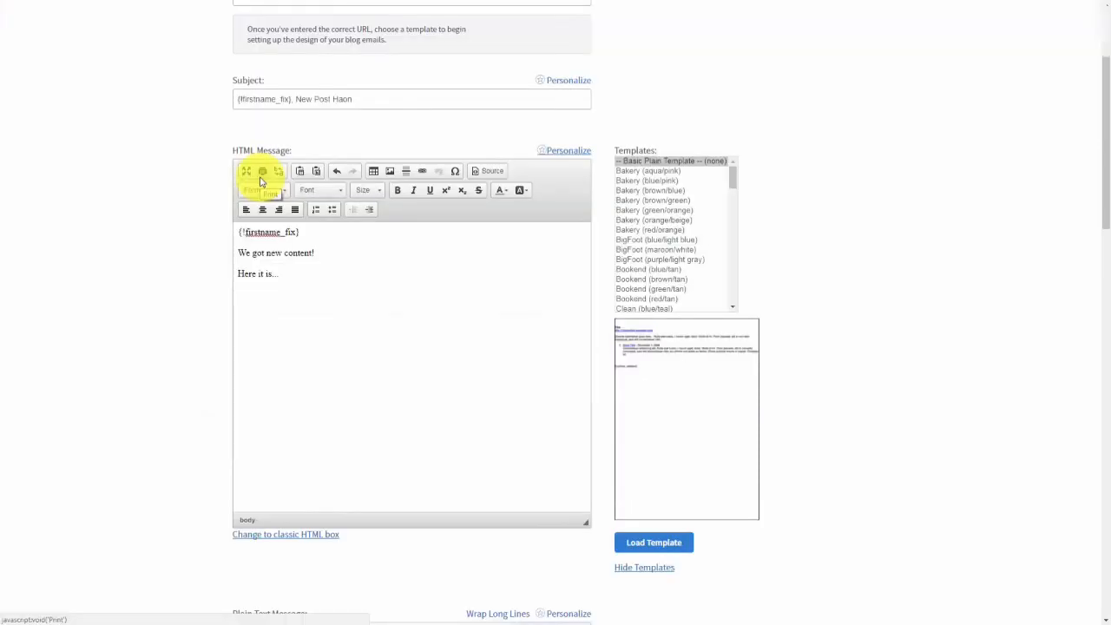
click(193, 224)
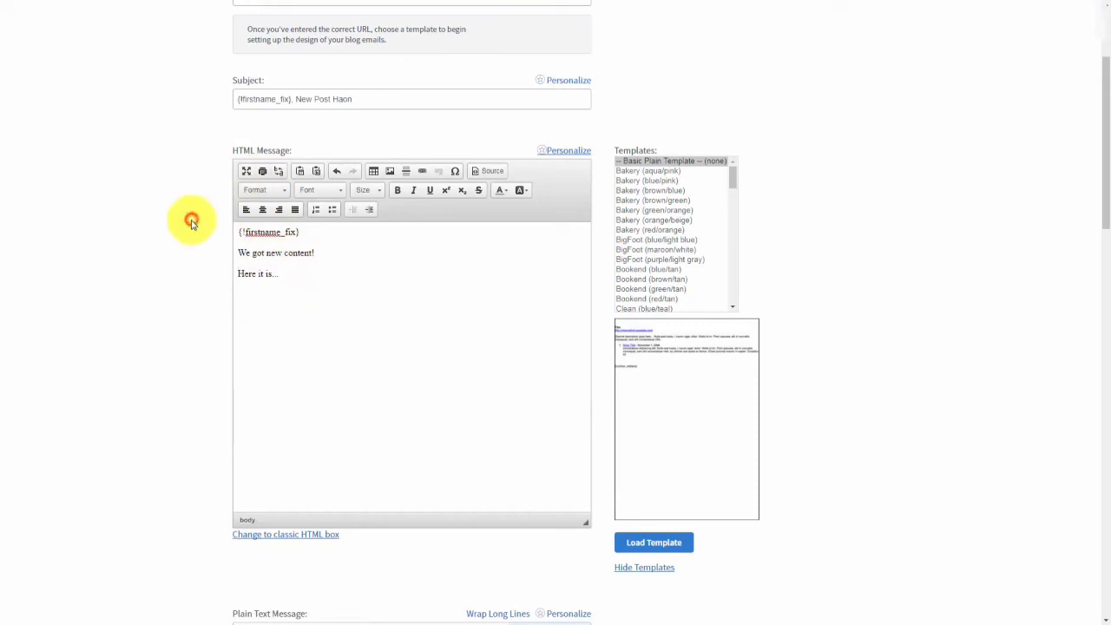
scroll(193, 224, down, 6)
scroll(193, 224, down, 2)
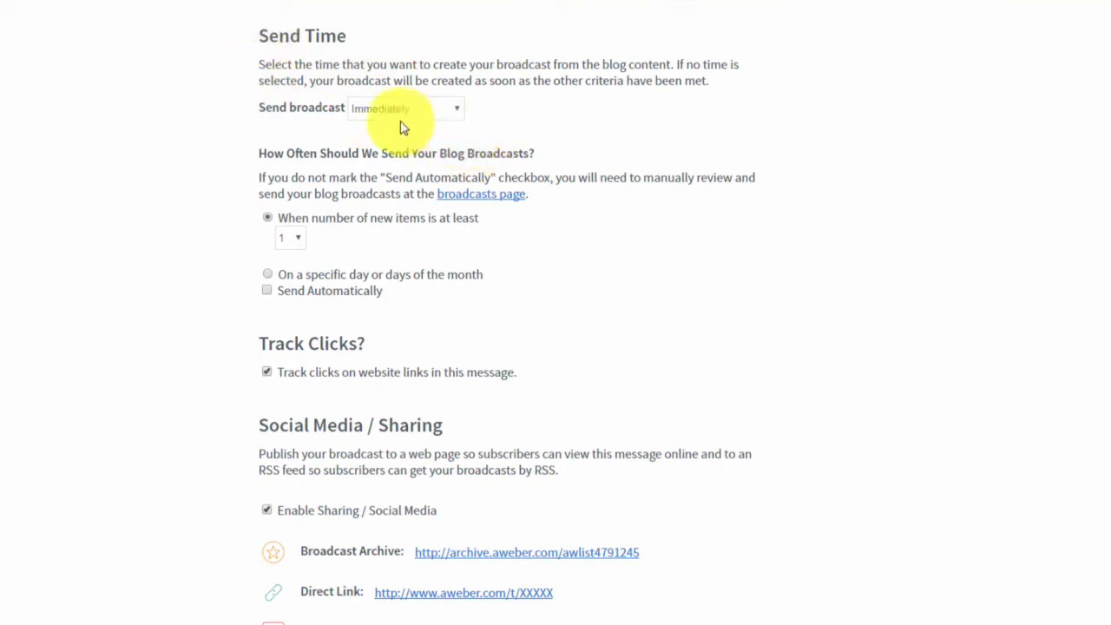
Keep the send time at Immediately and save the blog broadcast.
click(451, 113)
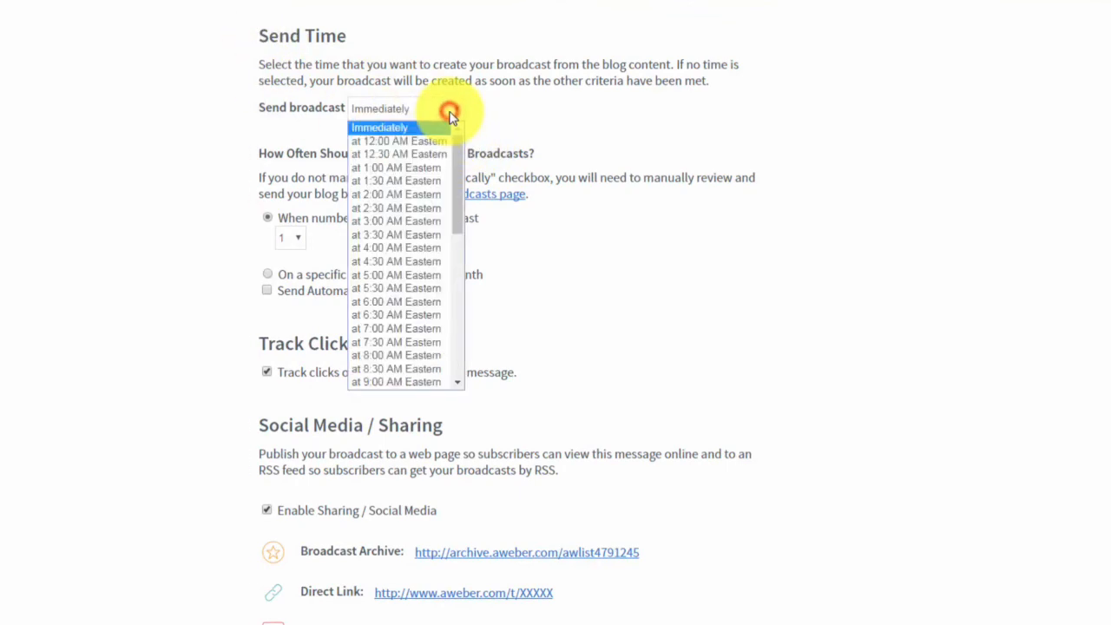
click(449, 113)
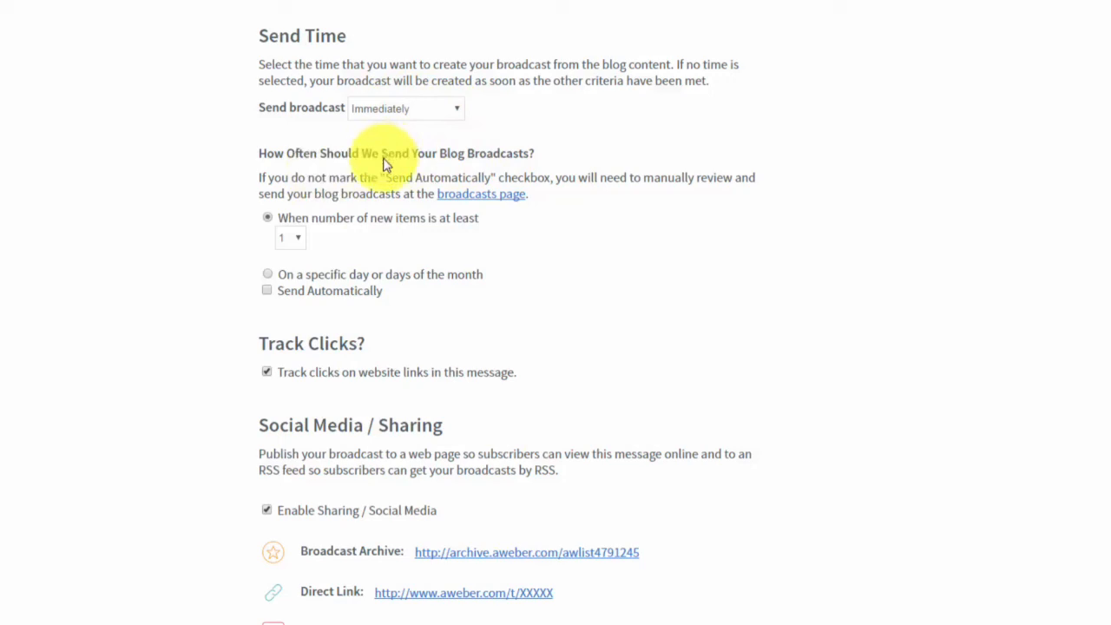
click(270, 280)
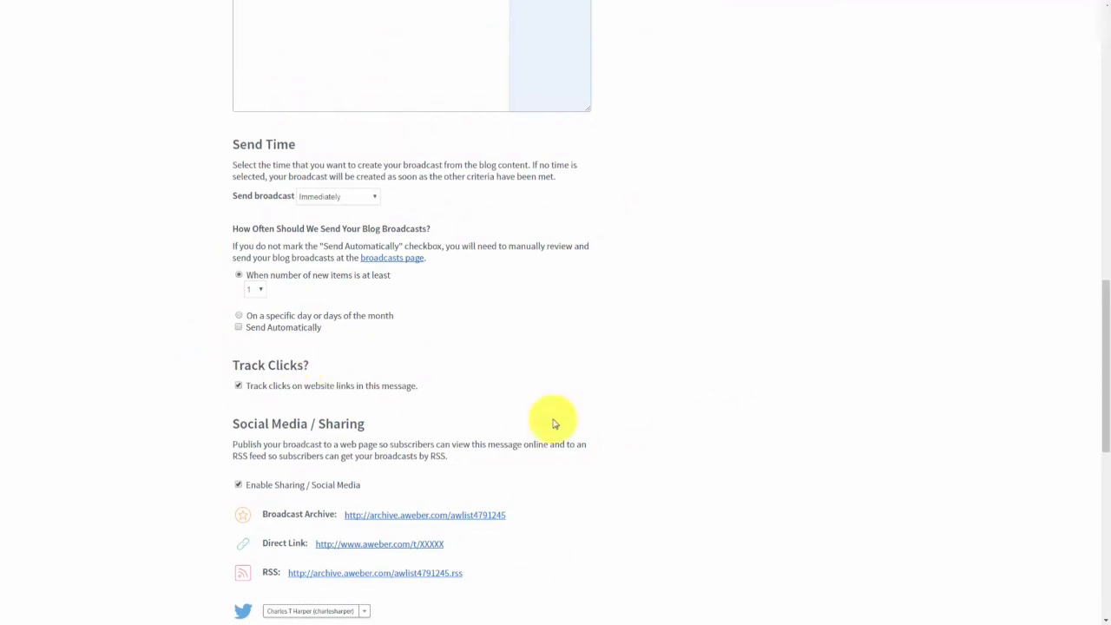
scroll(415, 401, down, 7)
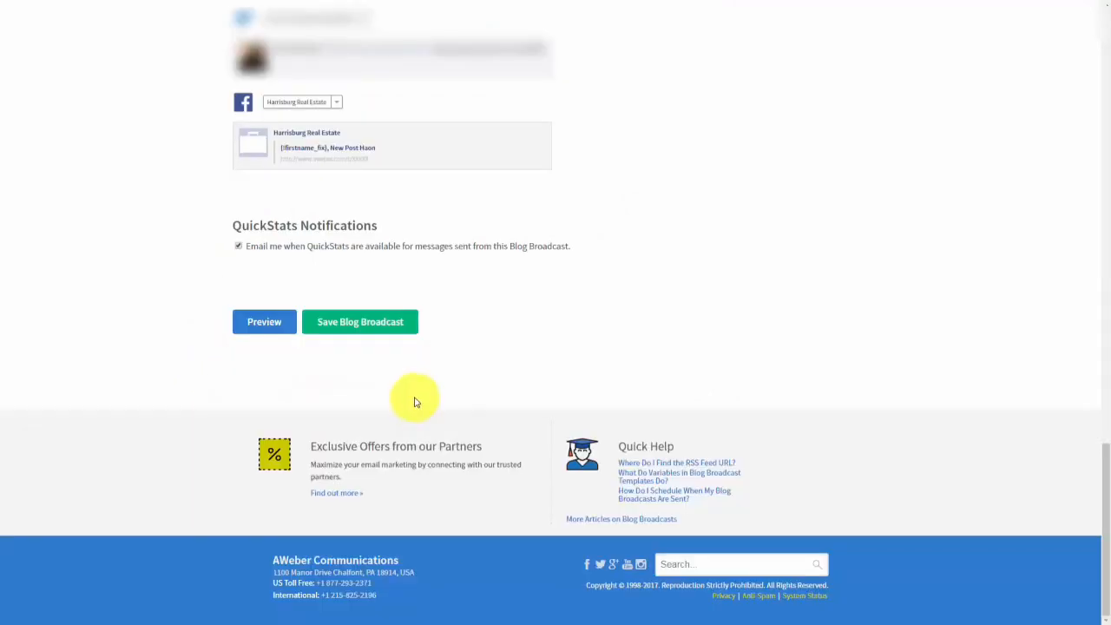
click(347, 333)
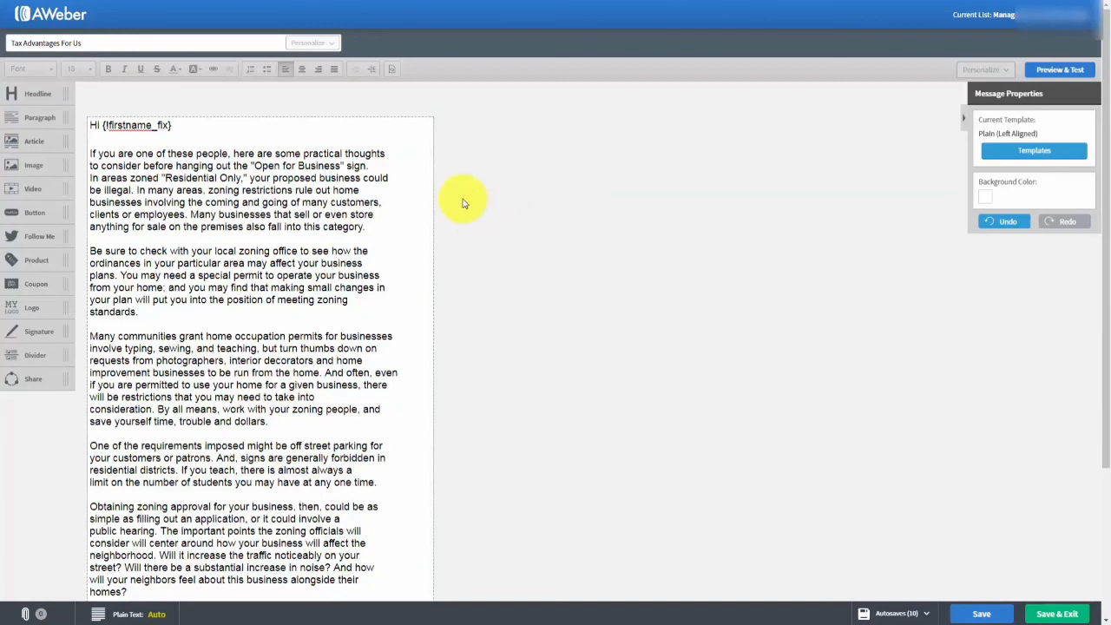
Scroll the Tax Advantages For Us message down to its Plain Text control.
scroll(462, 204, down, 1)
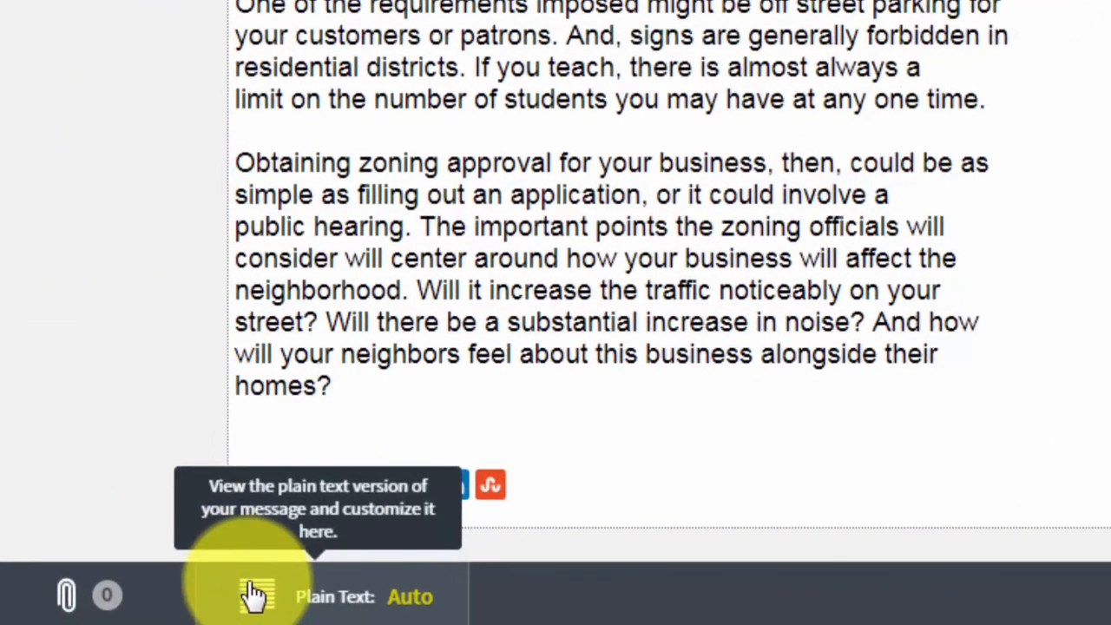
Review the Auto plain-text version of the message, then switch it to Custom.
click(249, 596)
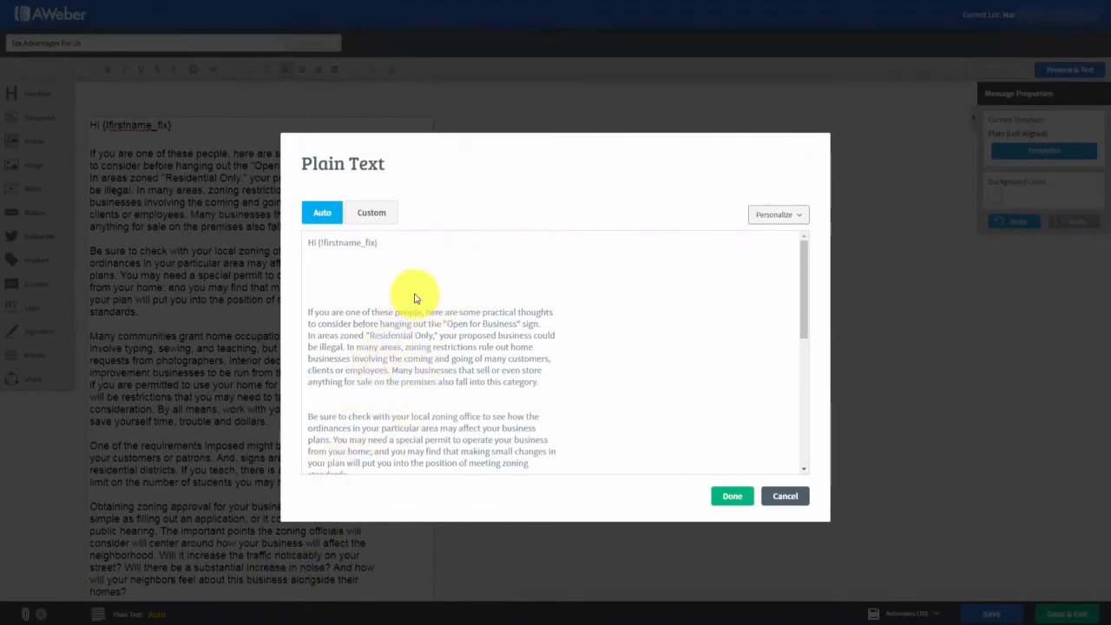
scroll(415, 296, down, 5)
scroll(415, 316, up, 4)
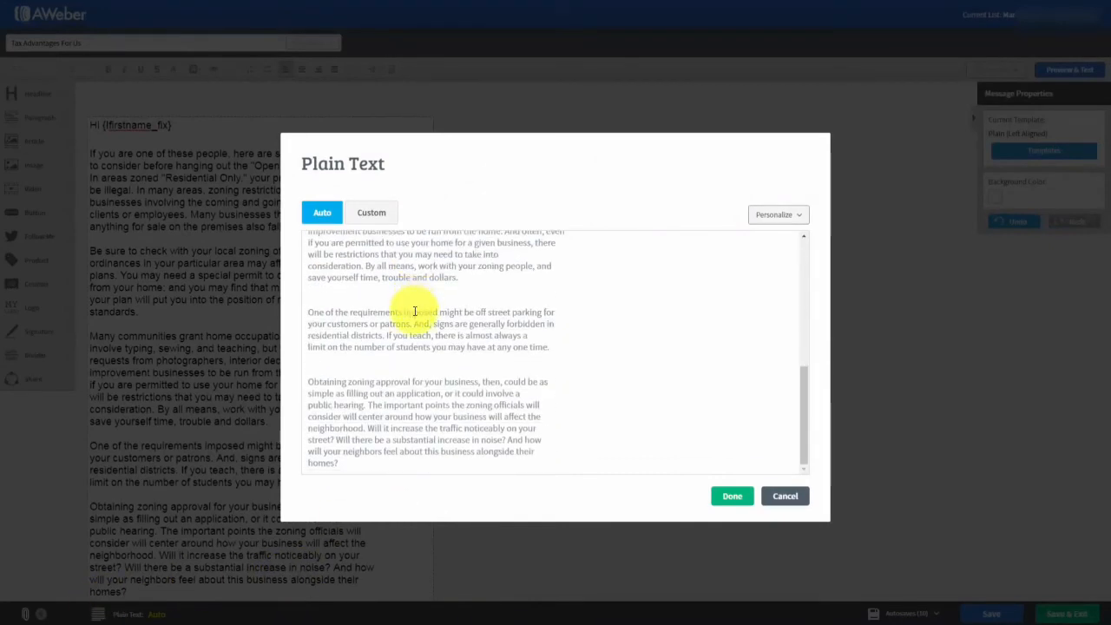
scroll(415, 308, up, 2)
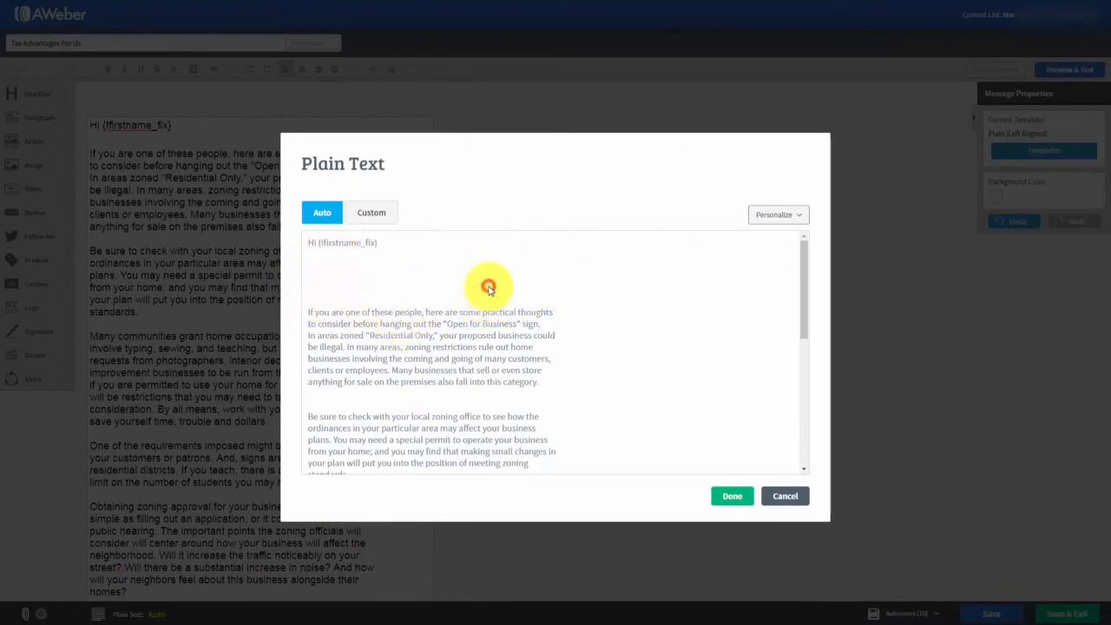
scroll(484, 323, down, 5)
scroll(485, 330, up, 5)
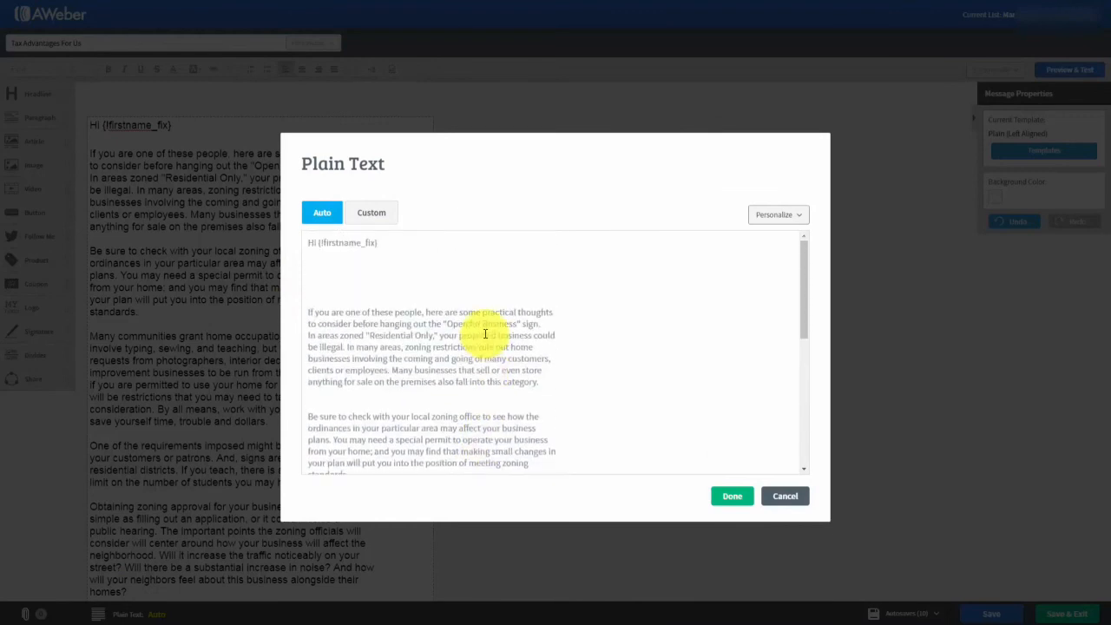
click(366, 217)
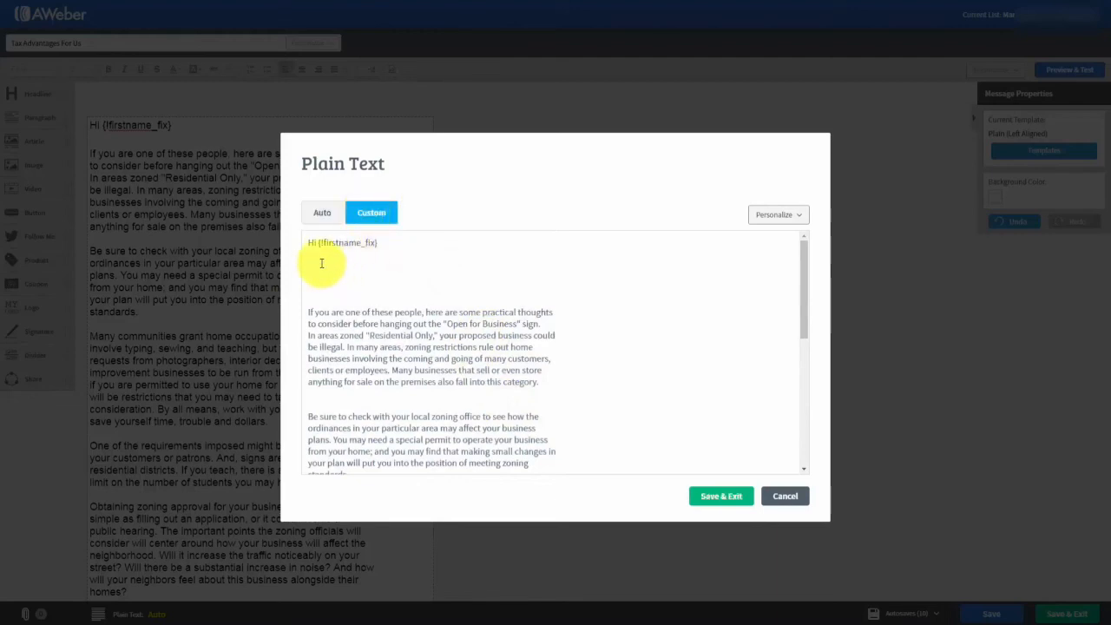
Delete the blank lines below the greeting and after the first paragraph, then save the custom plain text.
key(Delete)
key(Delete)
key(Delete)
key(Delete)
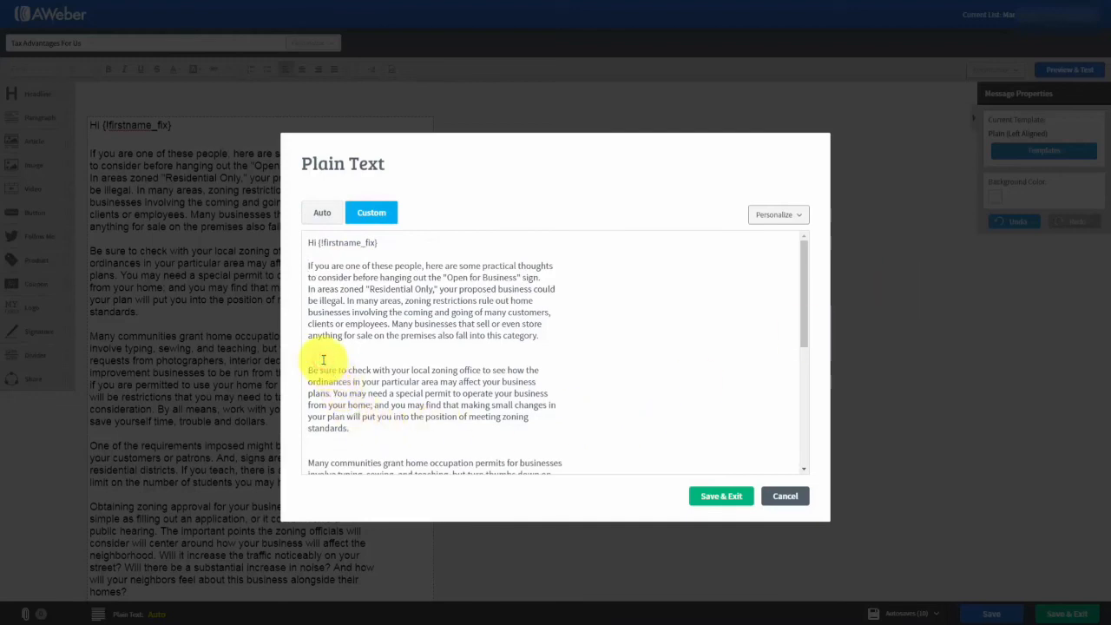
key(Delete)
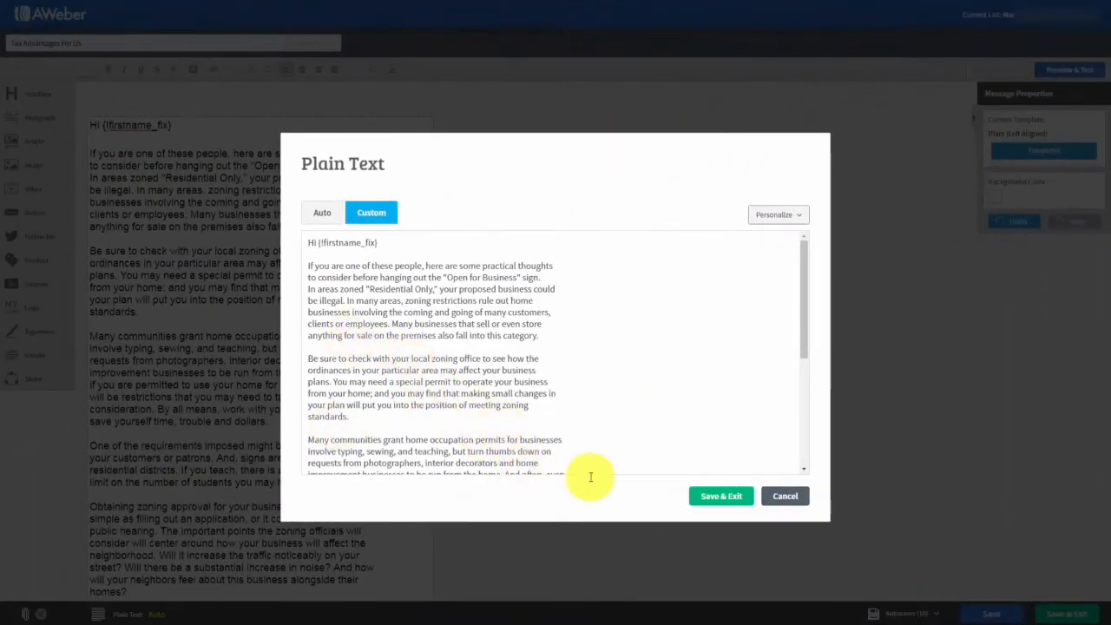
click(710, 499)
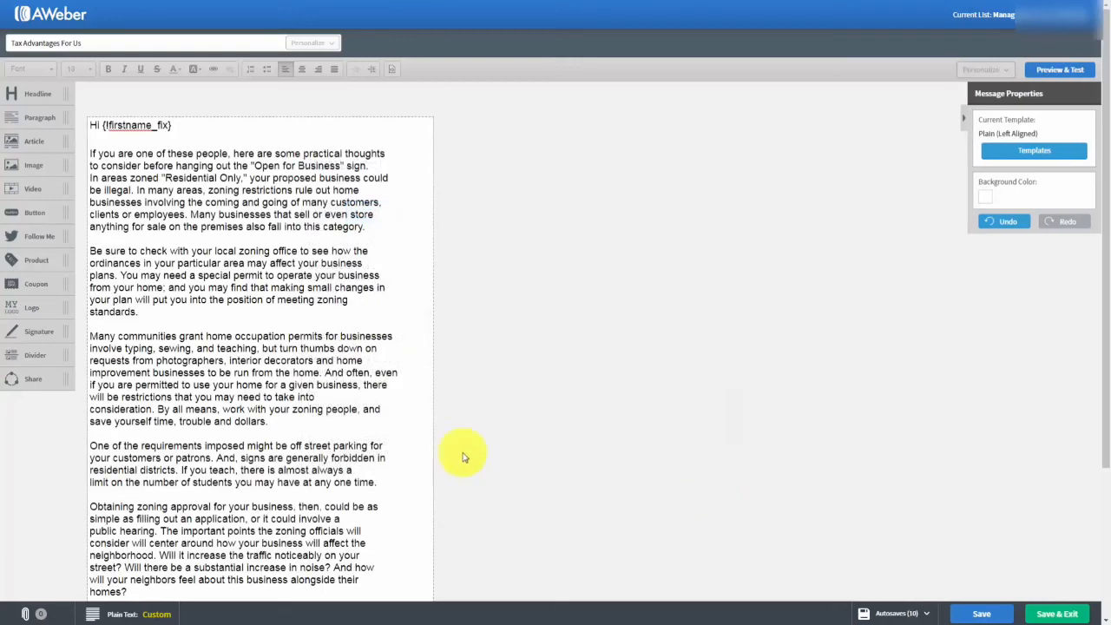
Save the Tax Advantages For Us draft, review its preview, and exit to Drafts.
click(968, 613)
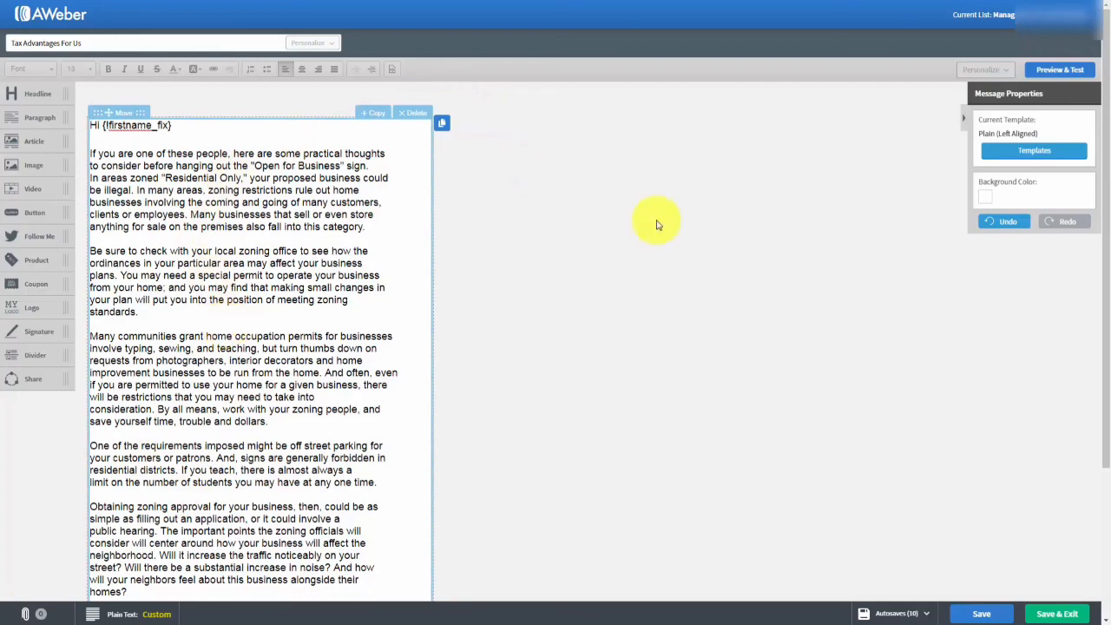
click(1049, 73)
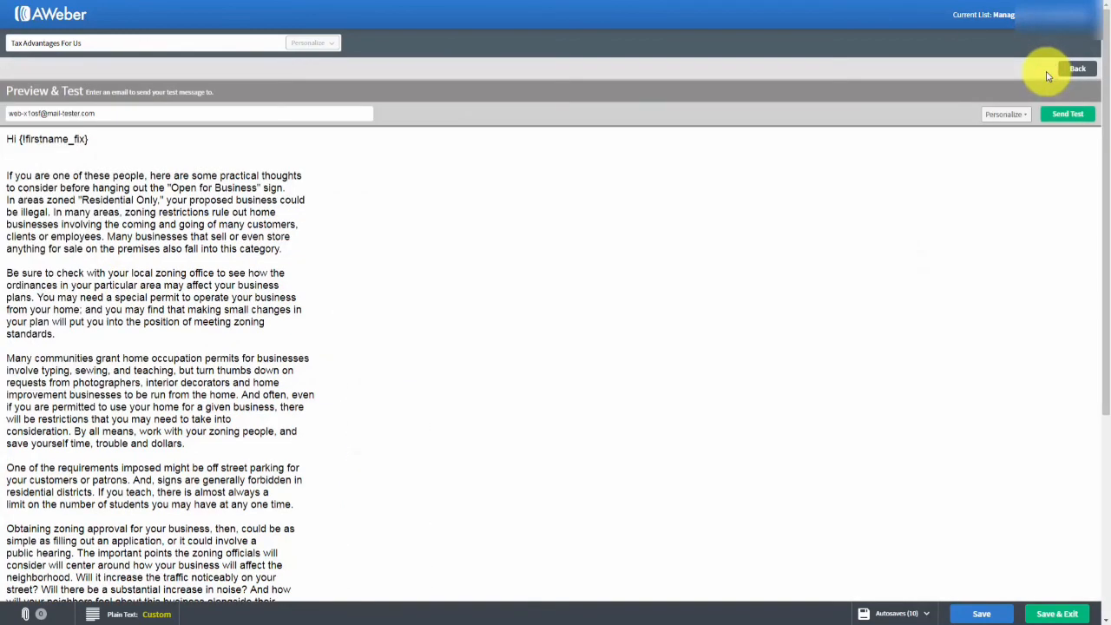
scroll(511, 269, down, 3)
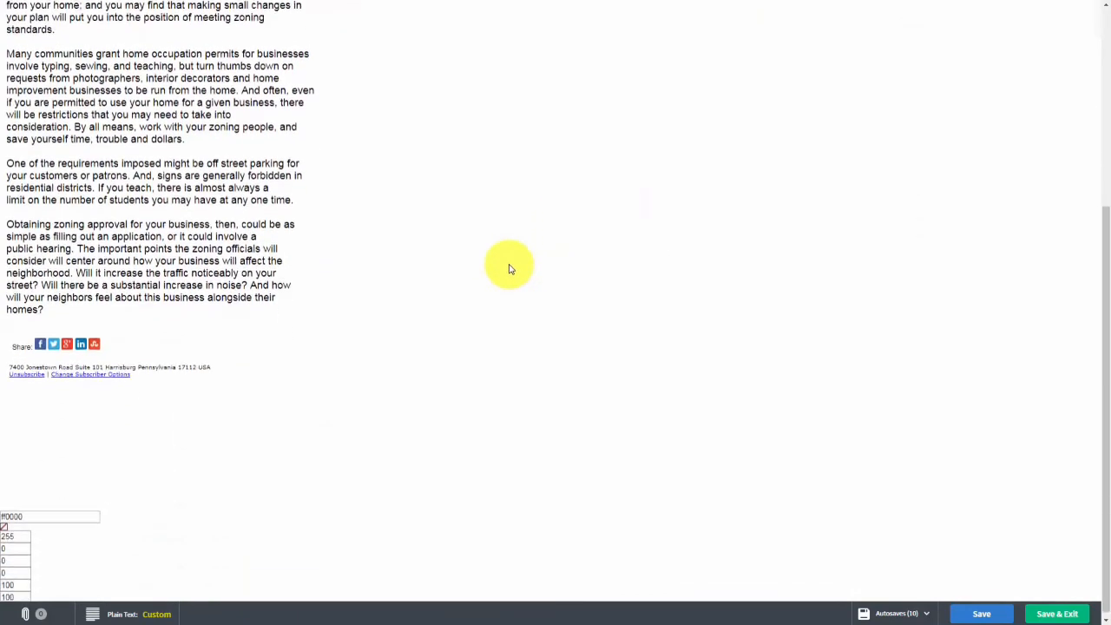
scroll(511, 269, up, 5)
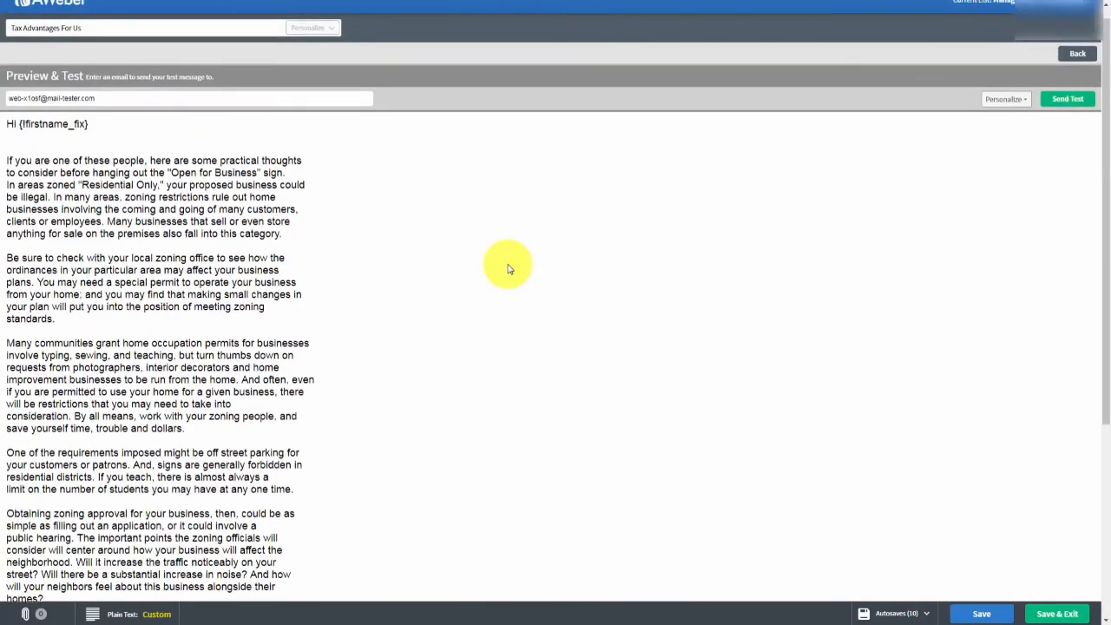
scroll(510, 269, up, 1)
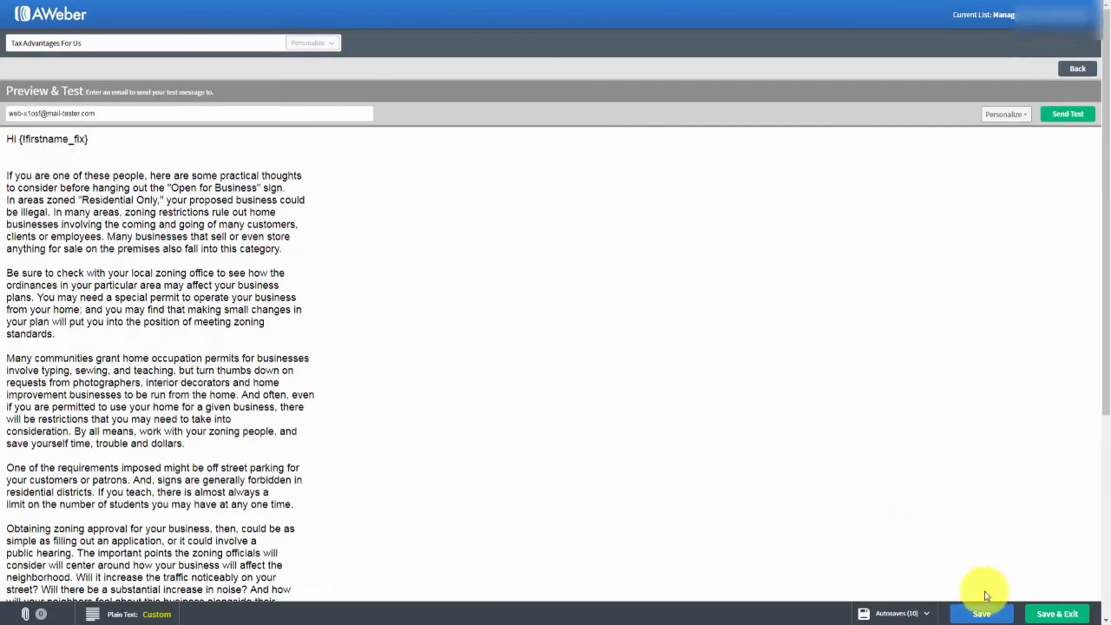
click(1041, 614)
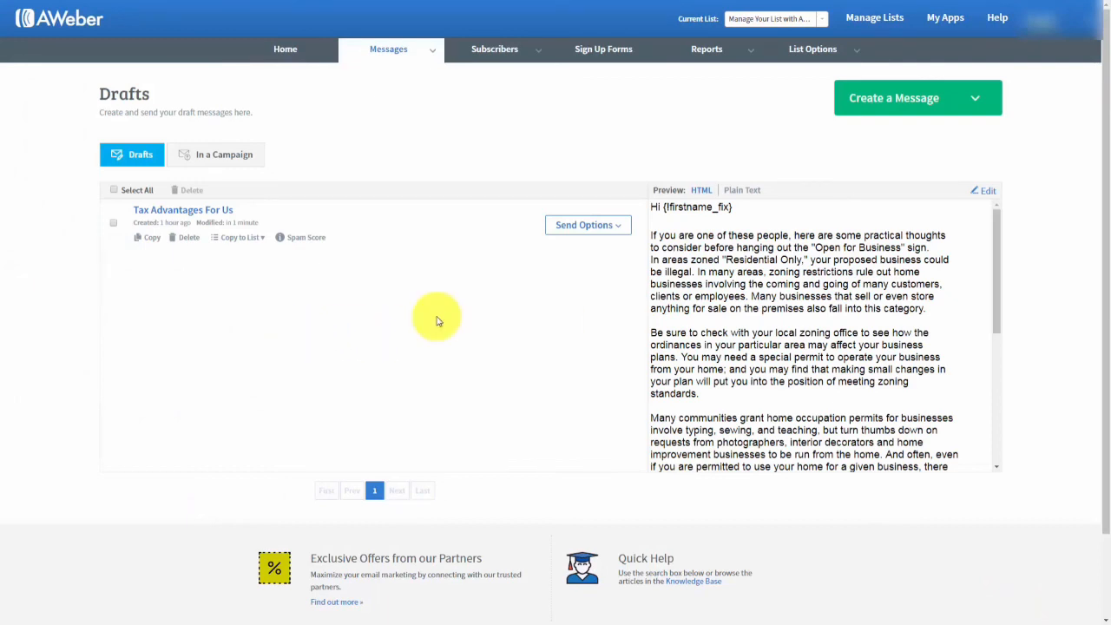
Check the Copy to List and Send Options menus without choosing anything, then run Spam Score on the draft.
click(263, 239)
click(263, 239)
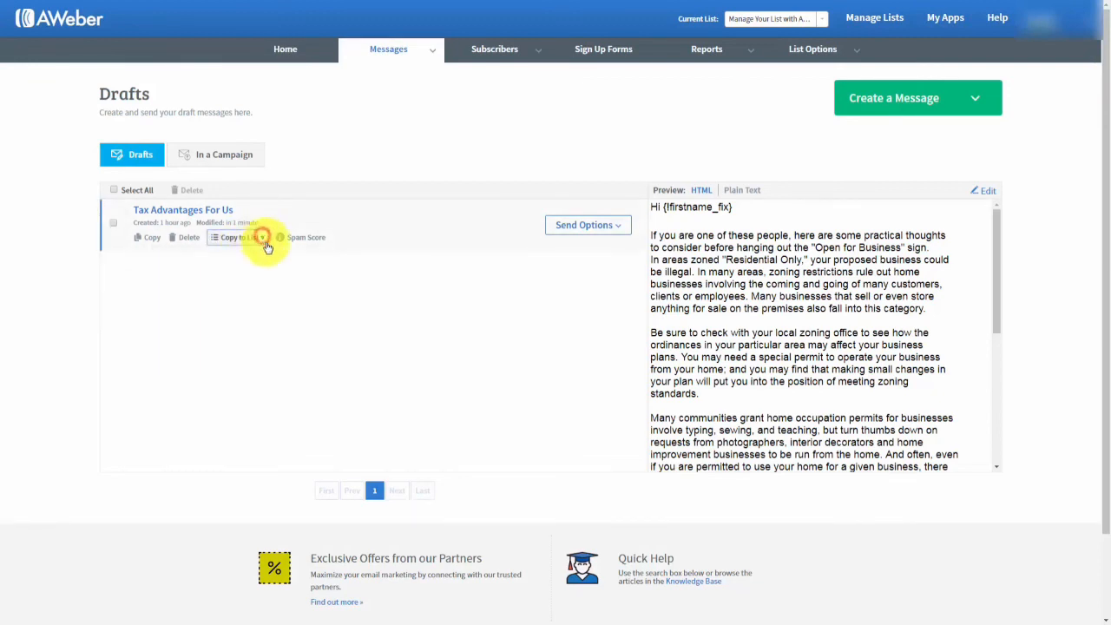
click(608, 226)
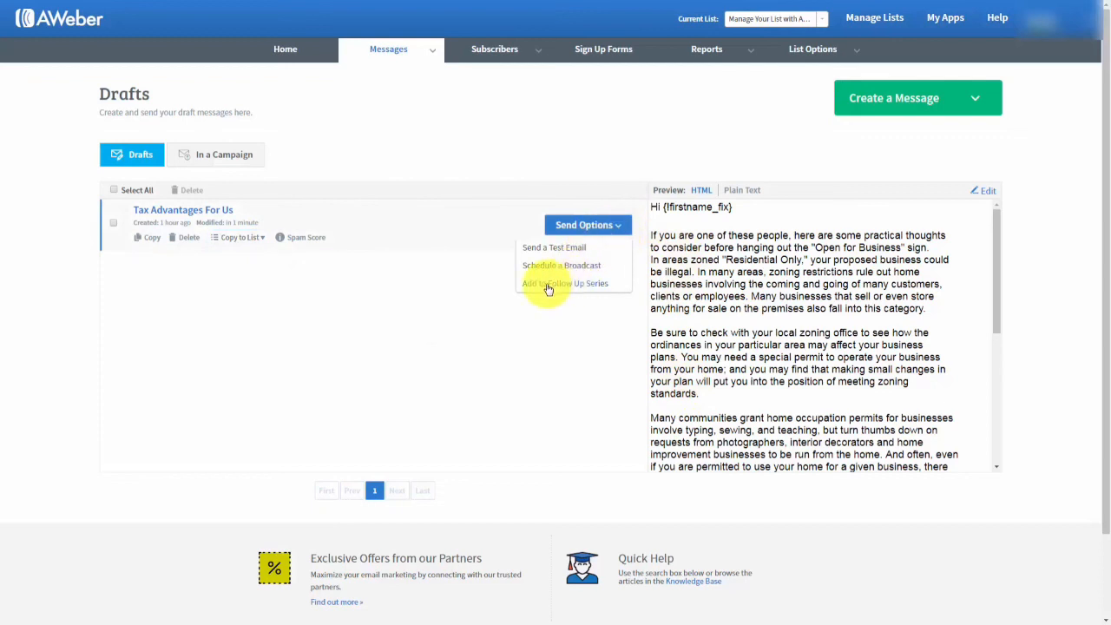
click(319, 287)
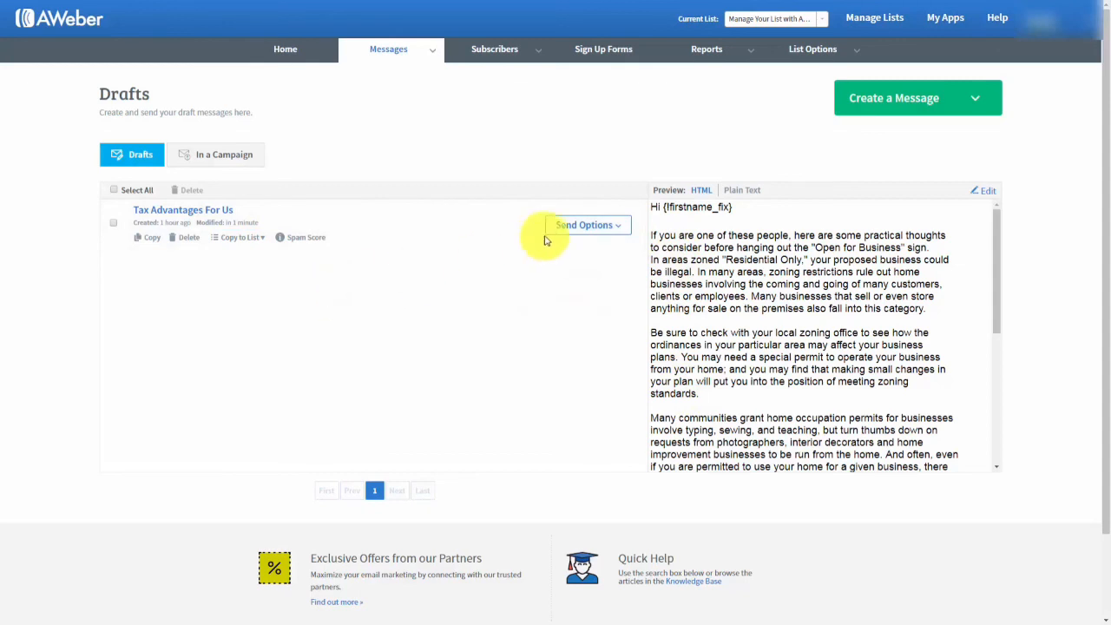
click(627, 231)
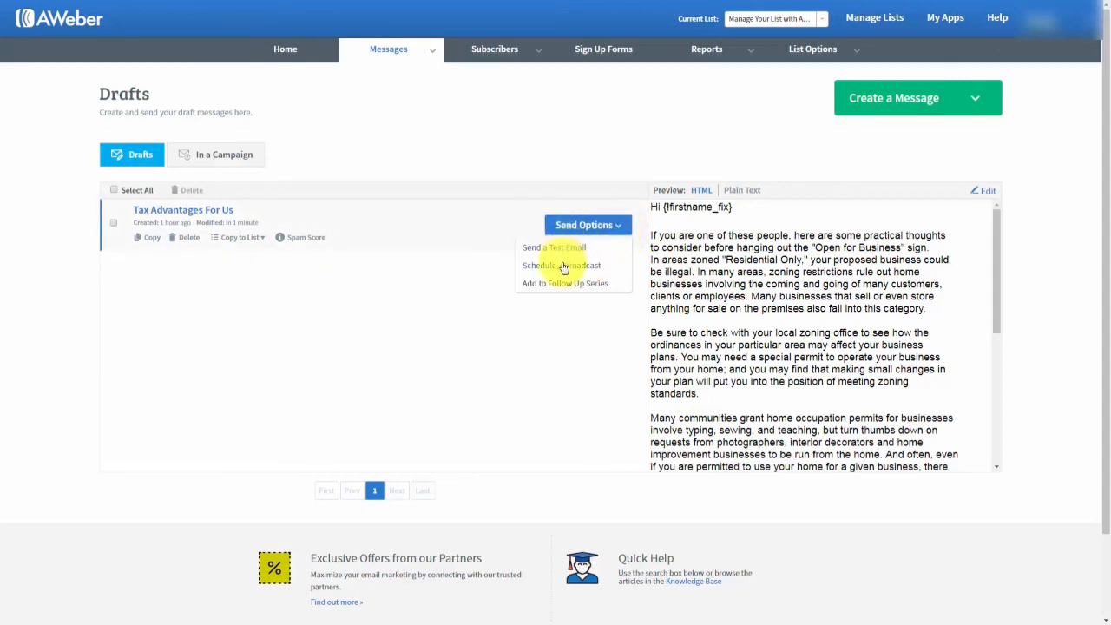
click(309, 286)
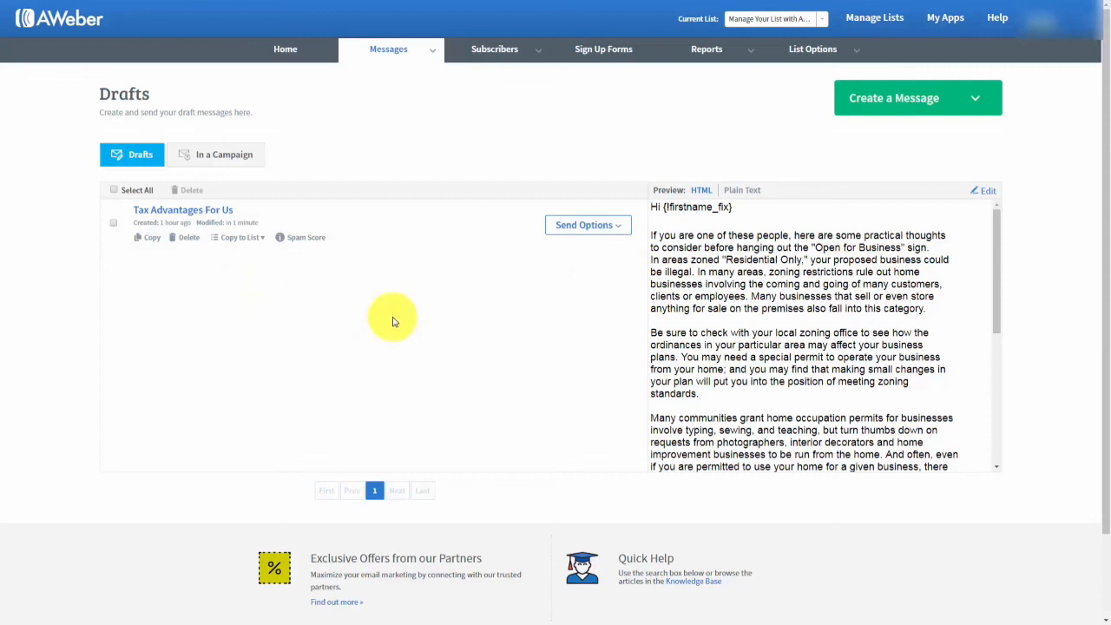
click(308, 239)
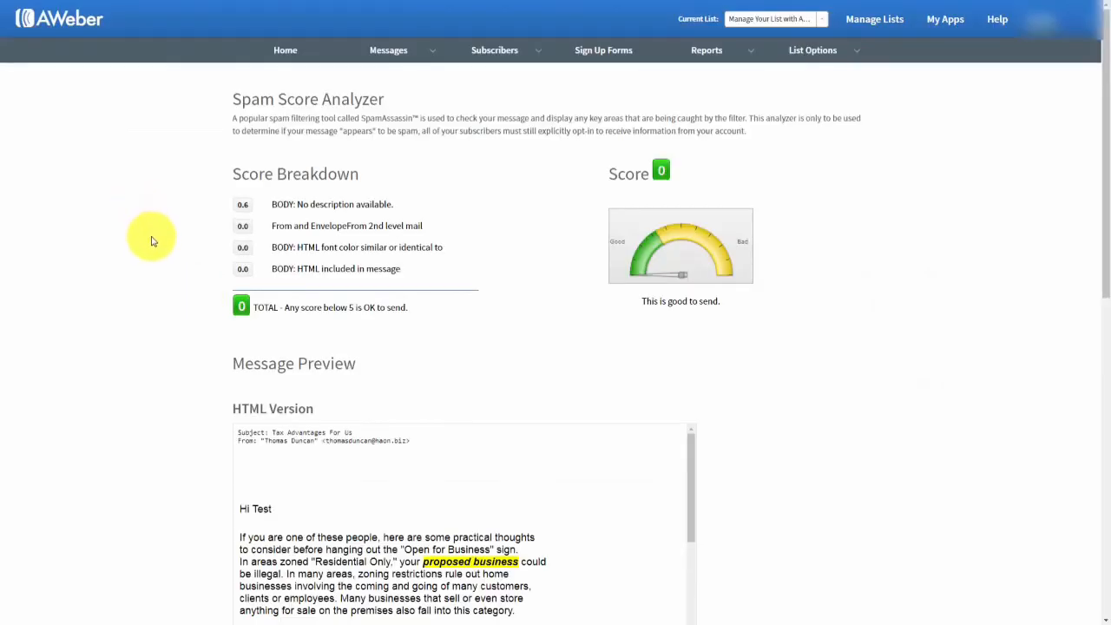
Review the Spam Score Analyzer results showing a score of 0, then return to Drafts.
scroll(152, 241, down, 7)
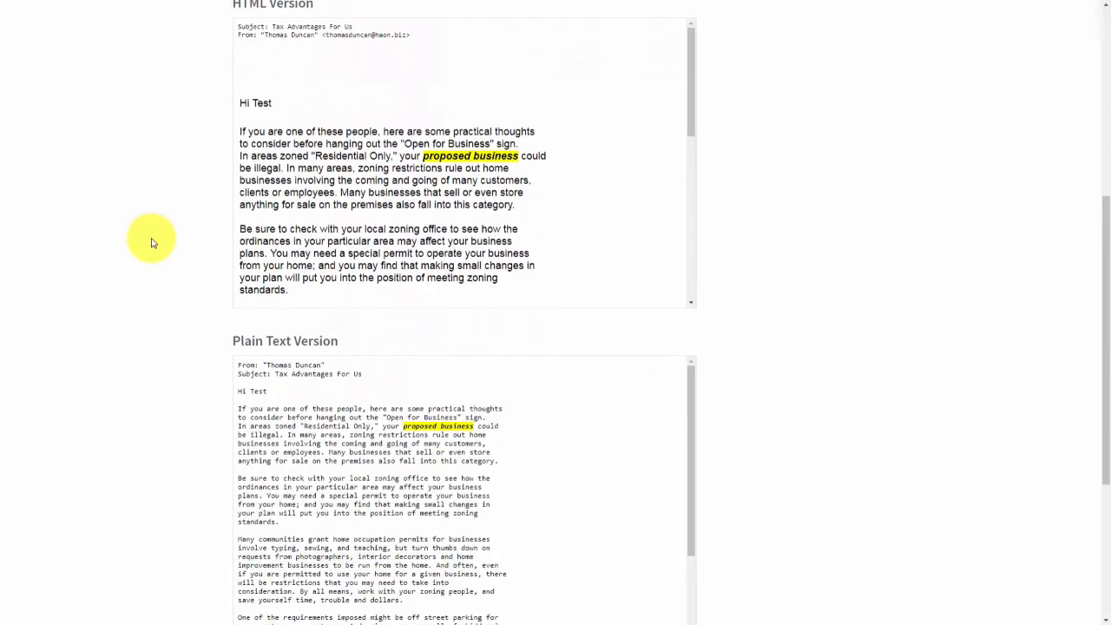
scroll(151, 243, up, 3)
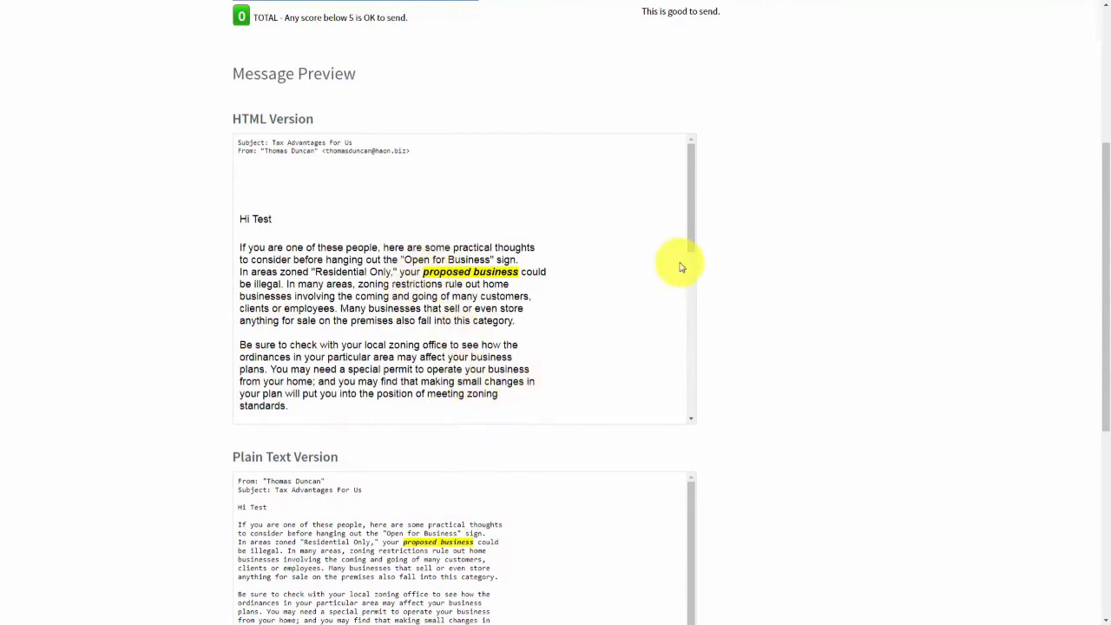
drag(695, 235, 675, 223)
scroll(114, 310, up, 3)
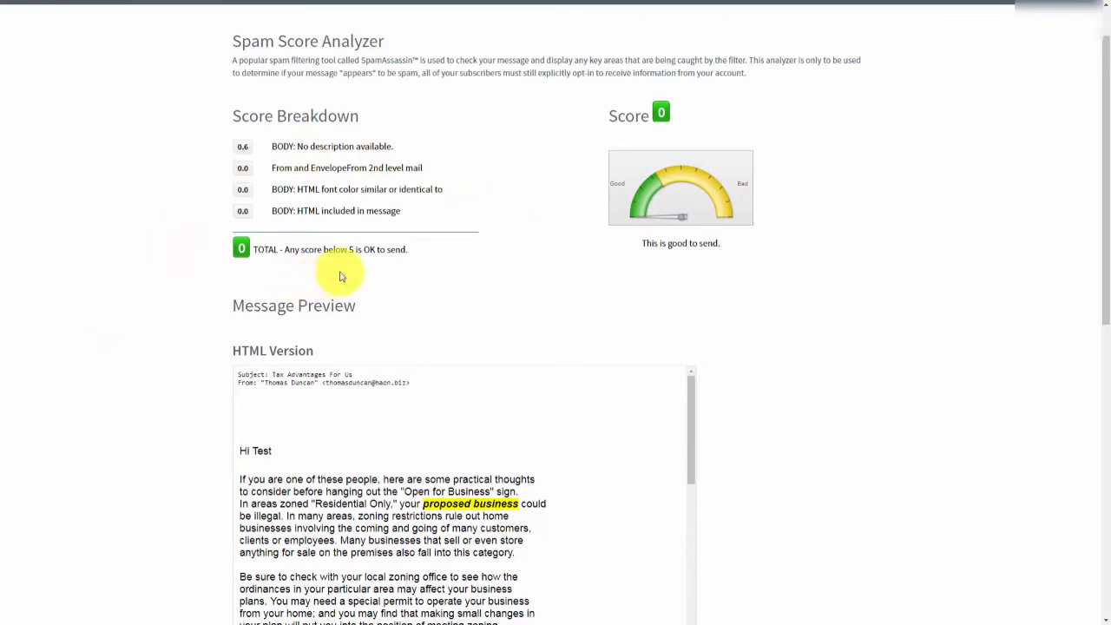
scroll(209, 280, up, 1)
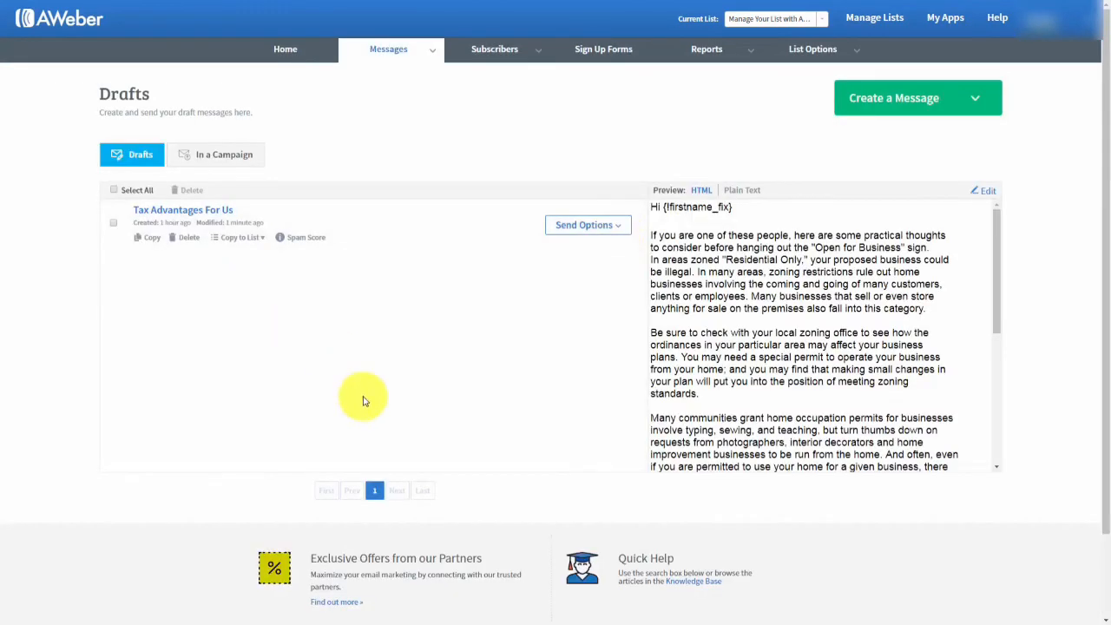
Send a test of the Tax Advantages For Us draft to the suggested Gmail recipient address.
click(617, 224)
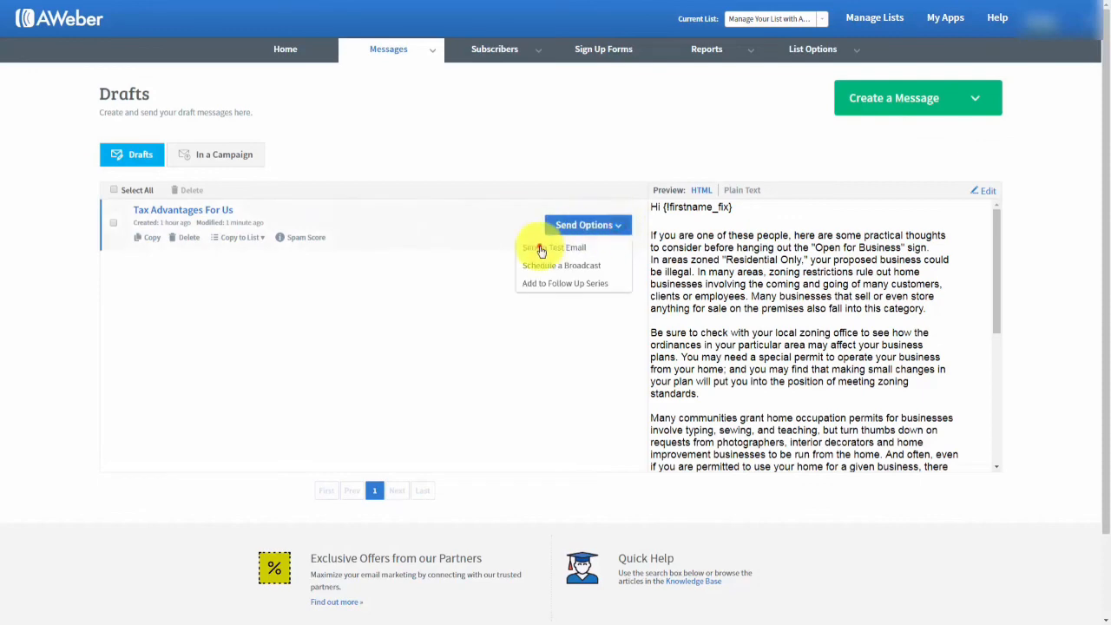
click(540, 249)
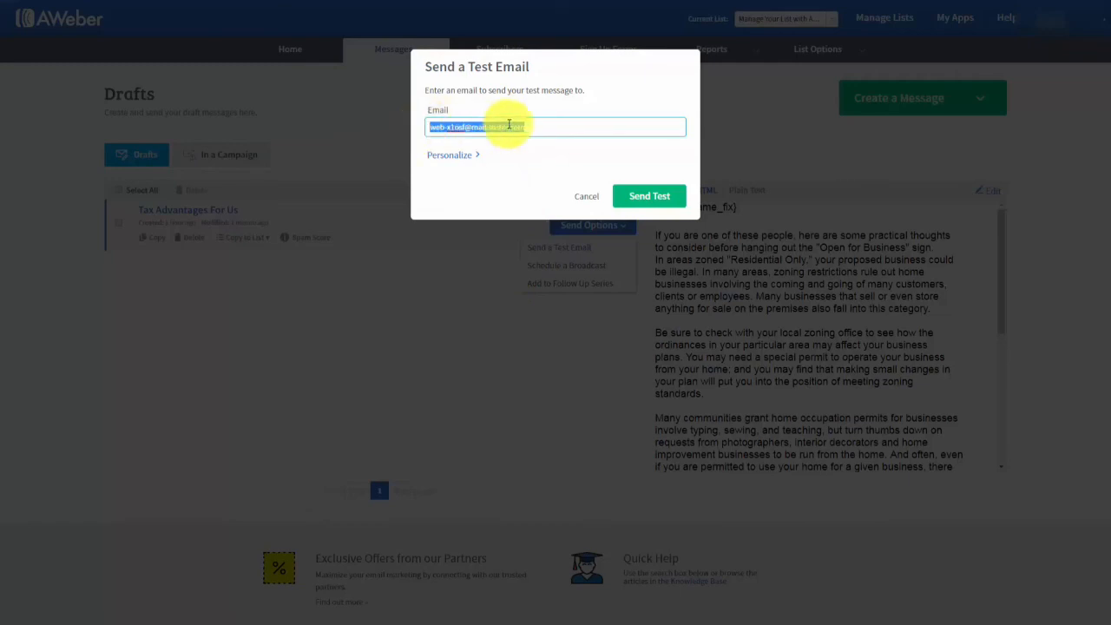
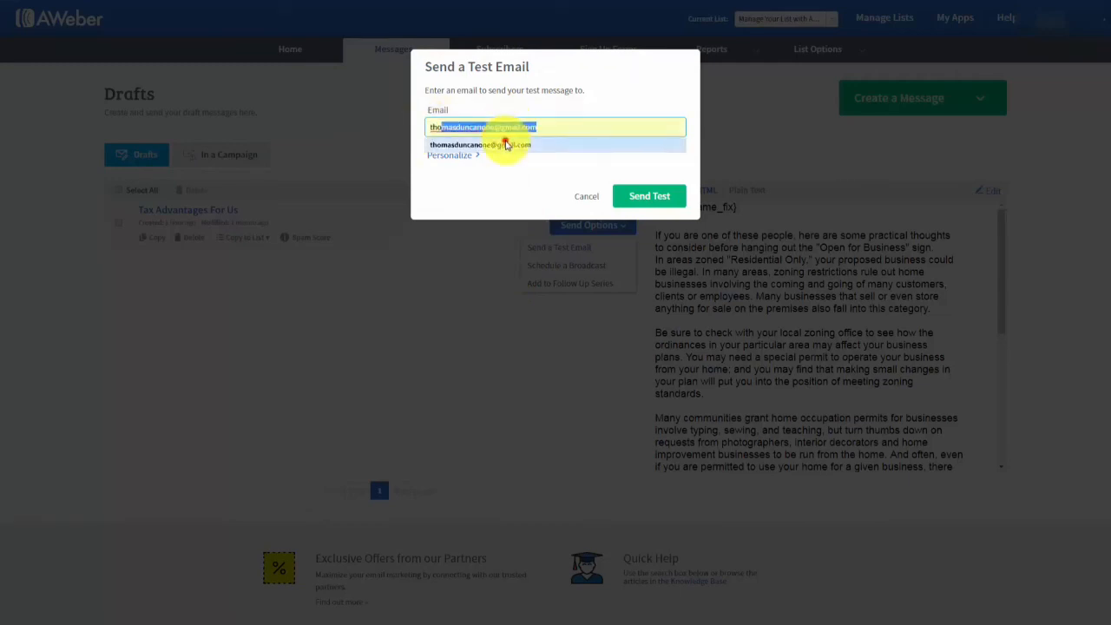
click(503, 145)
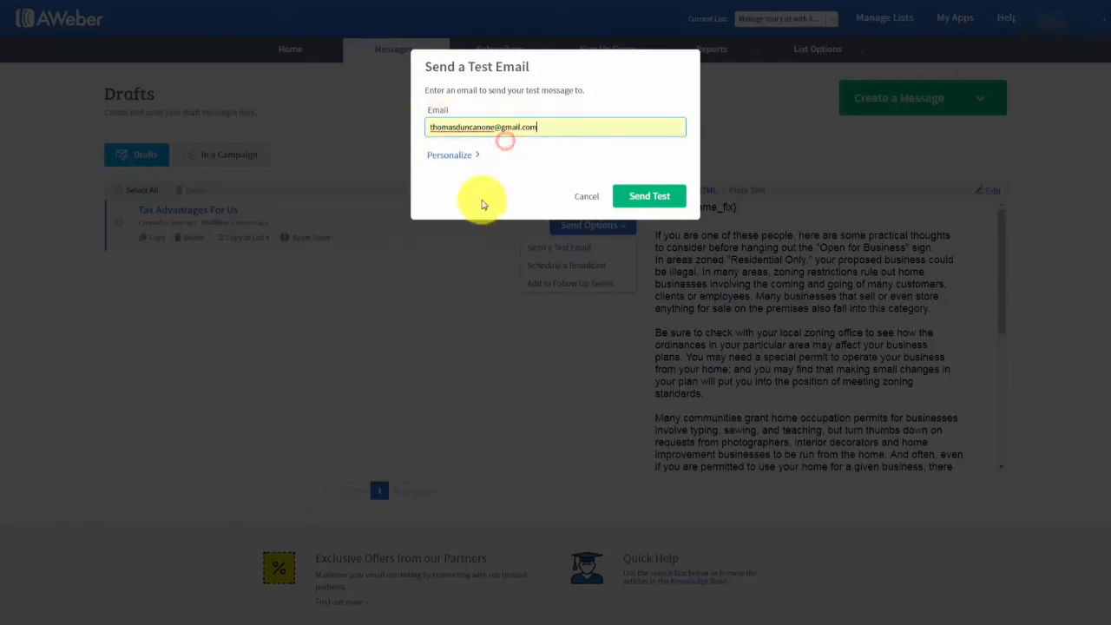
click(647, 197)
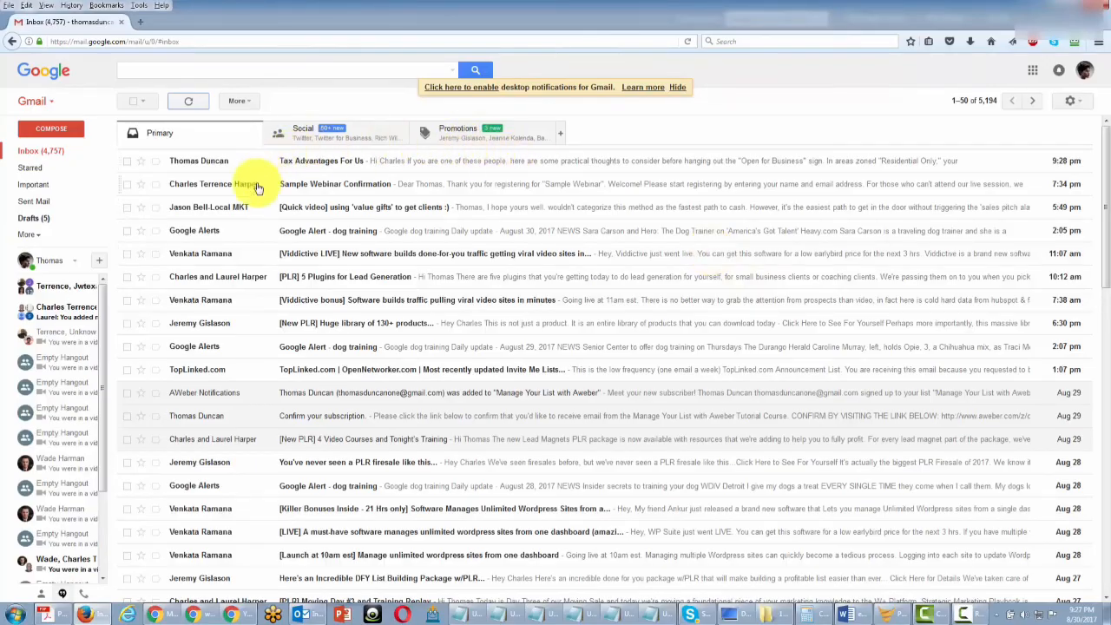